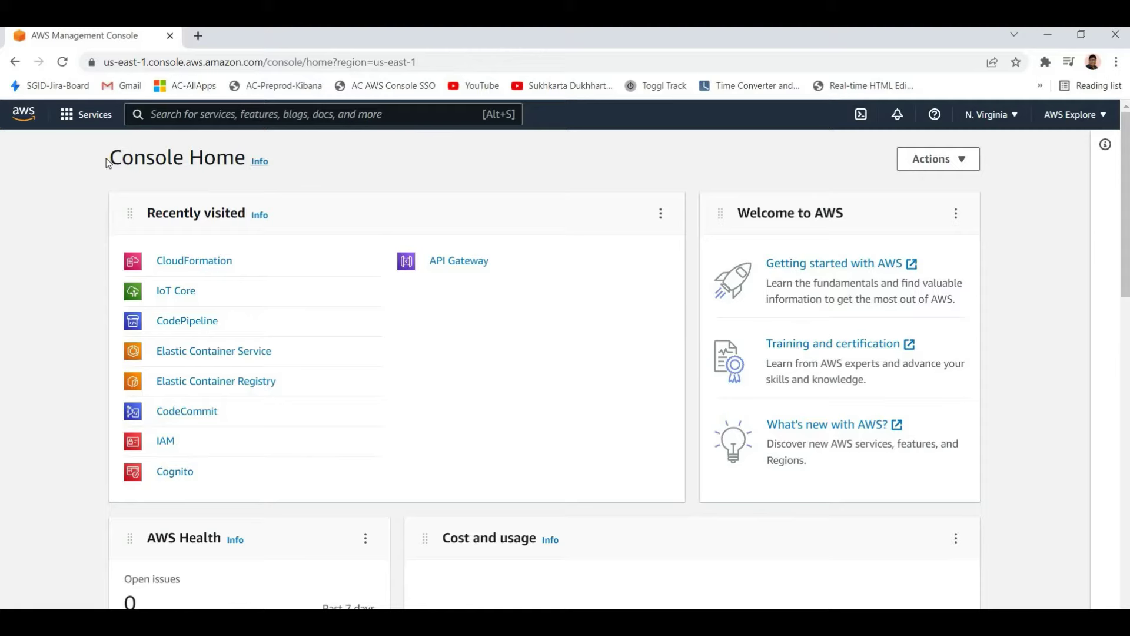
Reload the Console Home page, then open a second console copy in a background tab
{"action": "triple_click", "coordinate": [318, 157]}
{"action": "left_click", "coordinate": [317, 156]}
{"action": "left_click", "coordinate": [42, 130]}
{"action": "middle_click", "coordinate": [23, 121]}
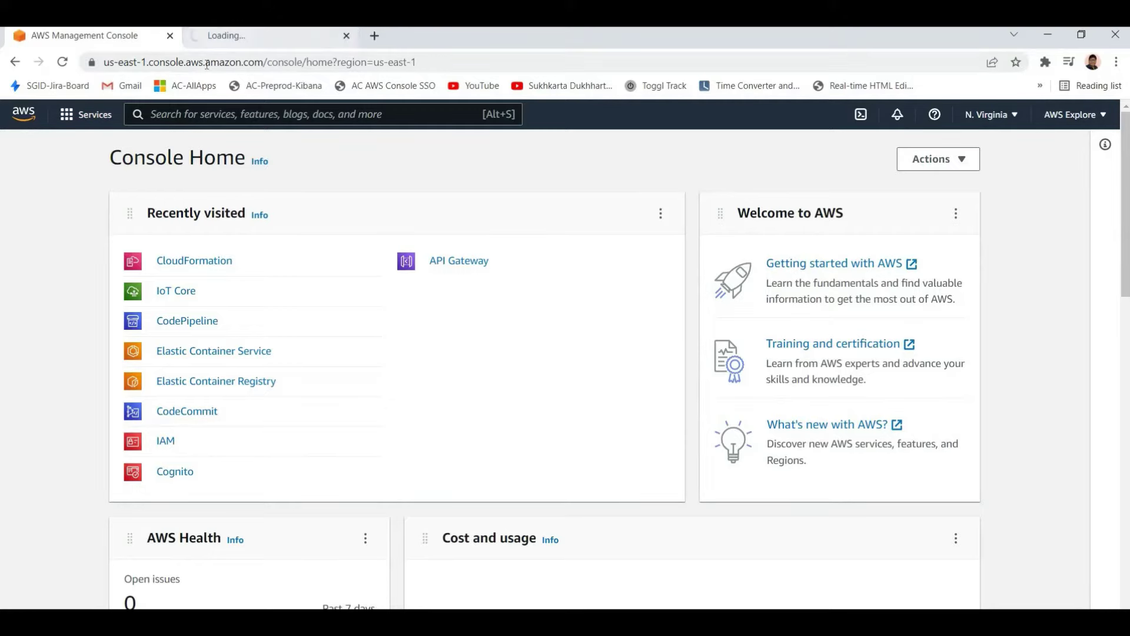
Load the public aws.amazon.com/console/ landing page in the second tab
{"action": "left_click", "coordinate": [326, 38]}
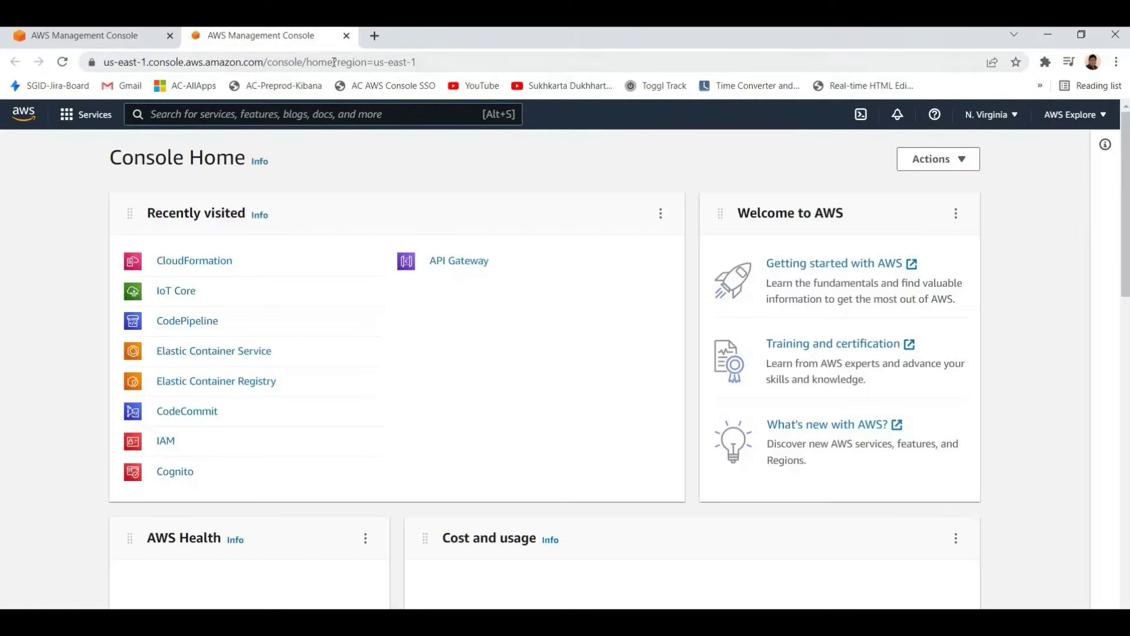
{"action": "left_click", "coordinate": [334, 62]}
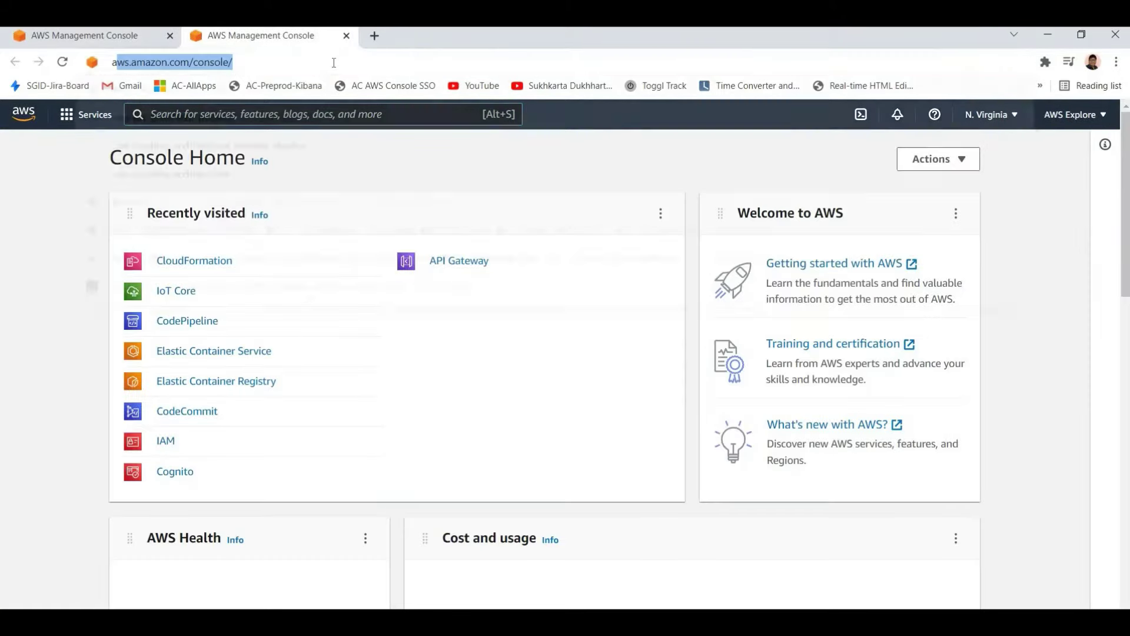
{"action": "key", "text": "Return"}
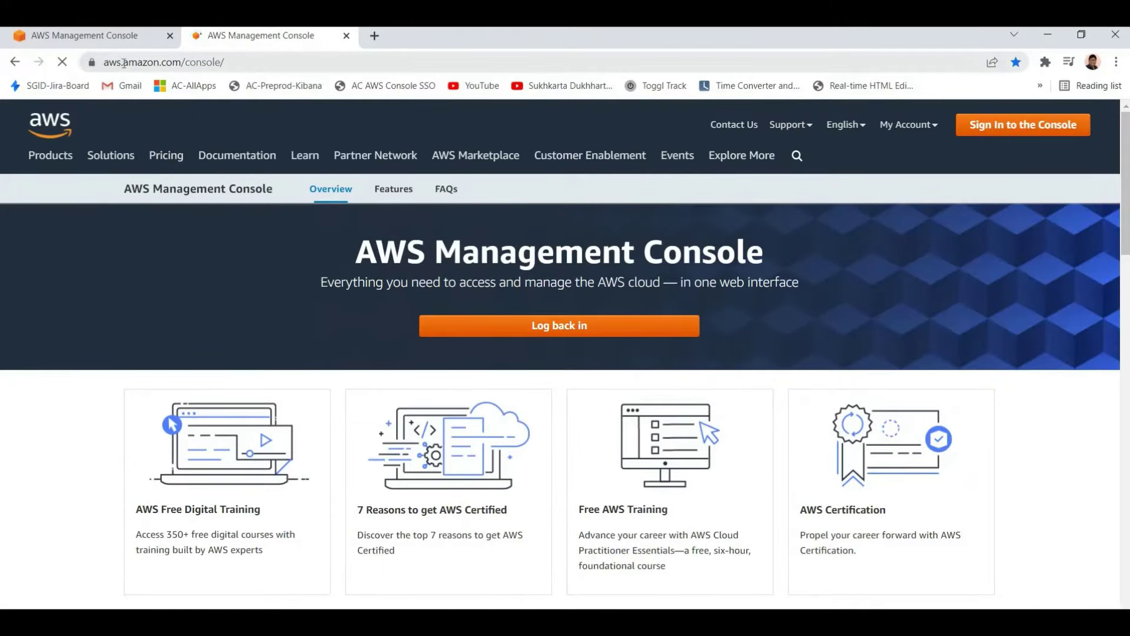
{"action": "left_click_drag", "start_coordinate": [103, 62], "coordinate": [393, 90]}
{"action": "key", "text": "End"}
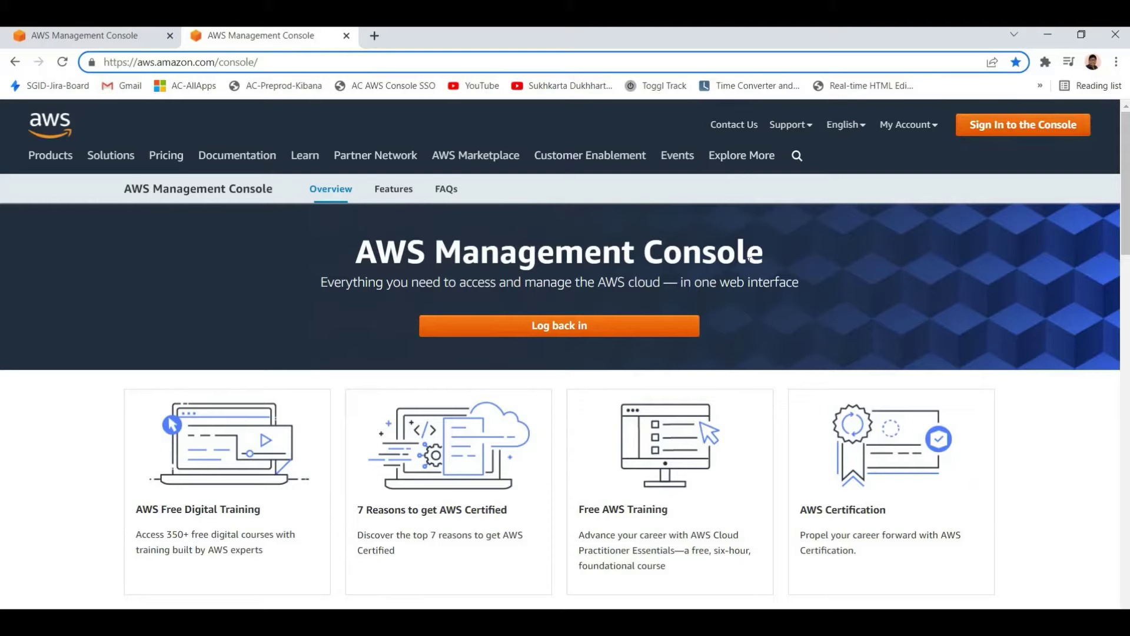
{"action": "left_click_drag", "start_coordinate": [840, 290], "coordinate": [820, 288]}
{"action": "left_click", "coordinate": [815, 285]}
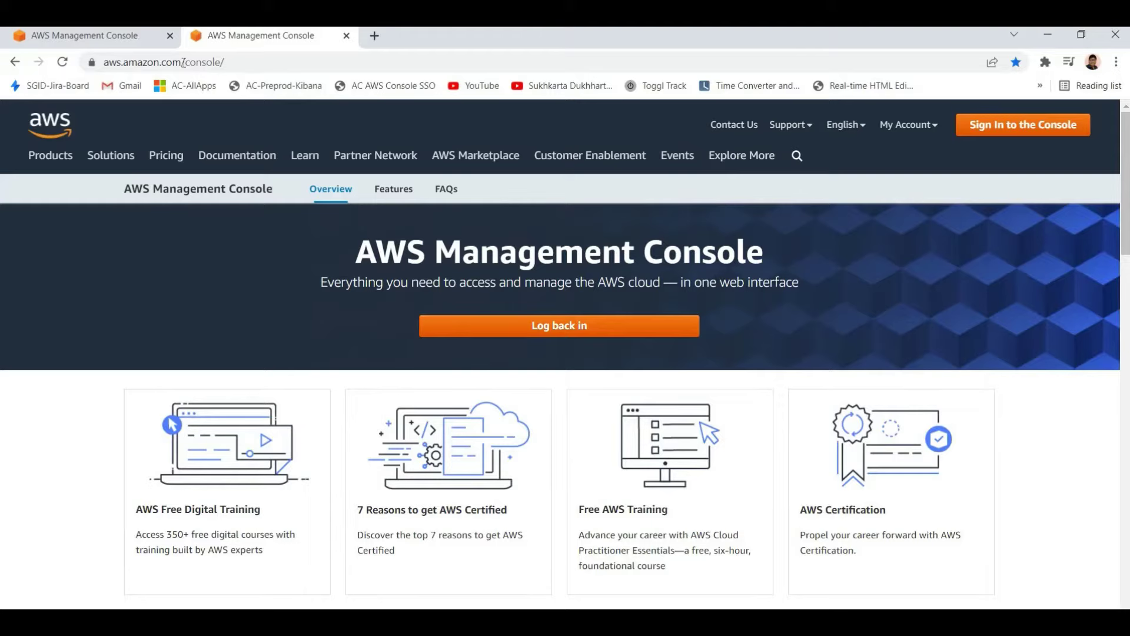
Paste the aws.amazon.com base address into a new tab and search 'free tier'
{"action": "left_click", "coordinate": [357, 59]}
{"action": "key", "text": "ctrl+shift+Left"}
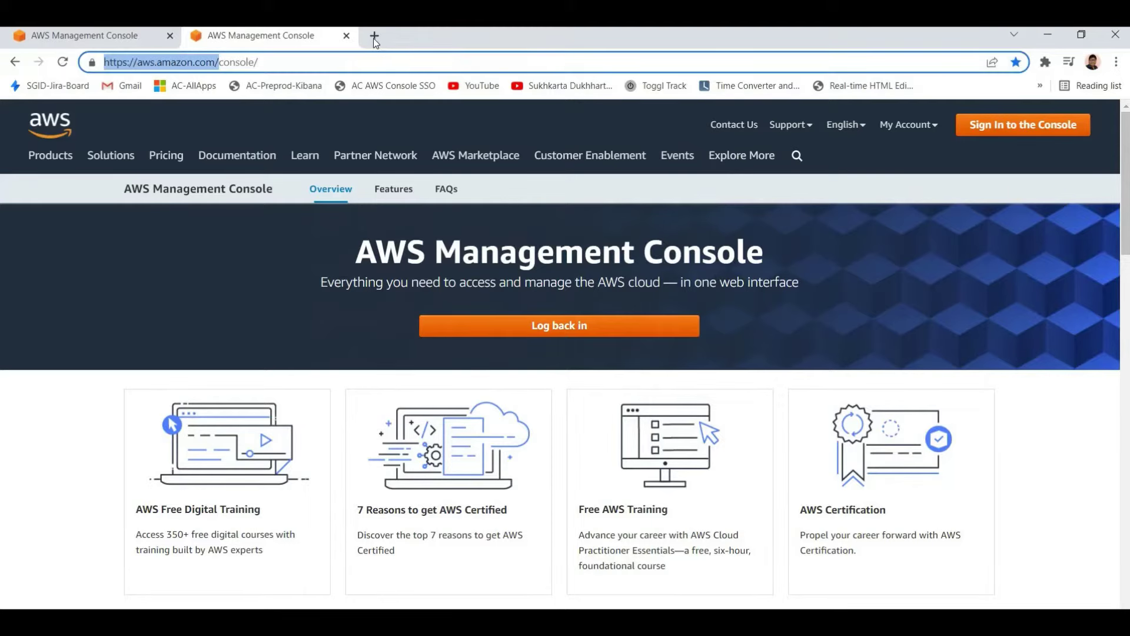
{"action": "key", "text": "ctrl+c"}
{"action": "key", "text": "ctrl+t"}
{"action": "key", "text": "ctrl+v"}
{"action": "type", "text": "fi"}
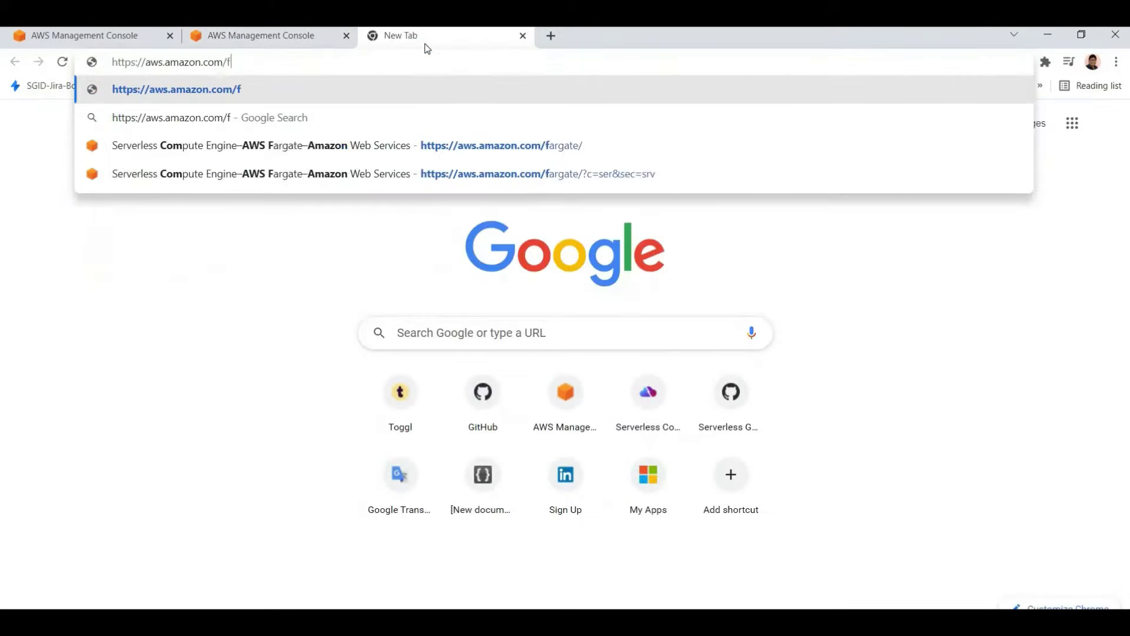
{"action": "key", "text": "BackSpace"}
{"action": "key", "text": "BackSpace"}
{"action": "key", "text": "BackSpace"}
{"action": "key", "text": "BackSpace"}
{"action": "key", "text": "BackSpace"}
{"action": "key", "text": "BackSpace"}
{"action": "key", "text": "BackSpace"}
{"action": "key", "text": "BackSpace"}
{"action": "key", "text": "BackSpace"}
{"action": "key", "text": "BackSpace"}
{"action": "key", "text": "BackSpace"}
{"action": "key", "text": "BackSpace"}
{"action": "key", "text": "BackSpace"}
{"action": "key", "text": "BackSpace"}
{"action": "key", "text": "BackSpace"}
{"action": "key", "text": "BackSpace"}
{"action": "key", "text": "BackSpace"}
{"action": "key", "text": "BackSpace"}
{"action": "key", "text": "BackSpace"}
{"action": "key", "text": "BackSpace"}
{"action": "key", "text": "BackSpace"}
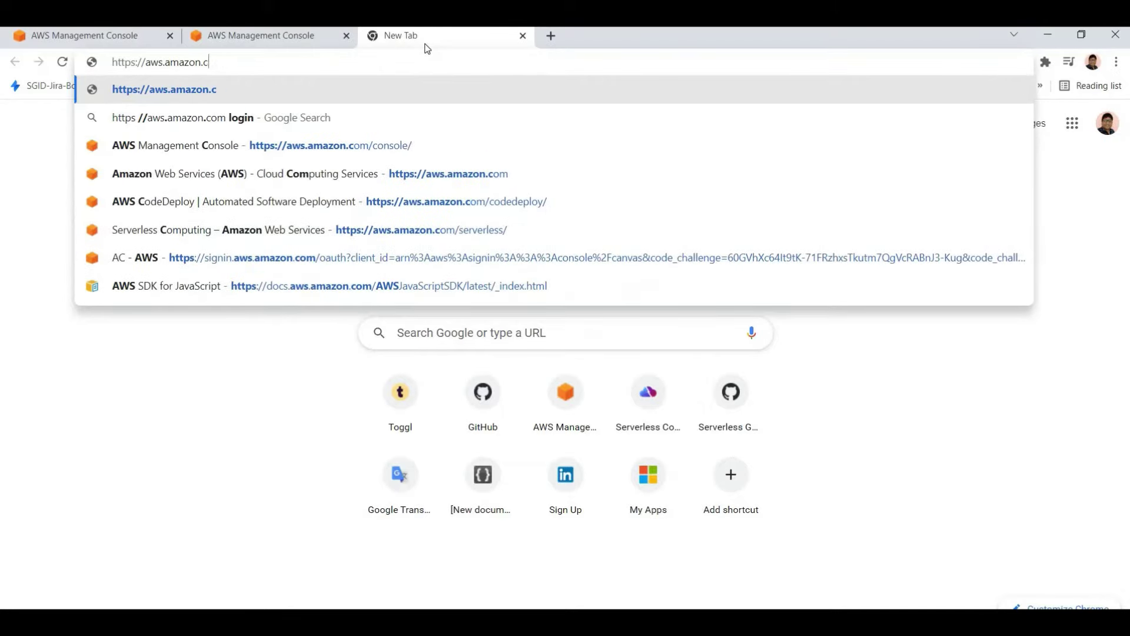
{"action": "type", "text": "fre"}
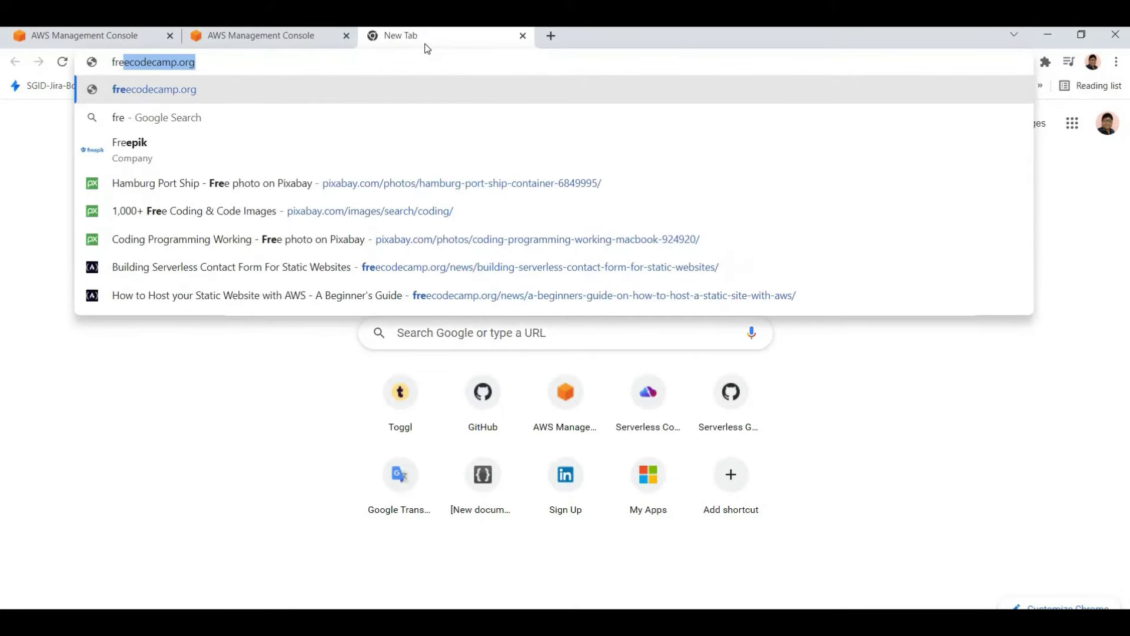
{"action": "type", "text": "e tier"}
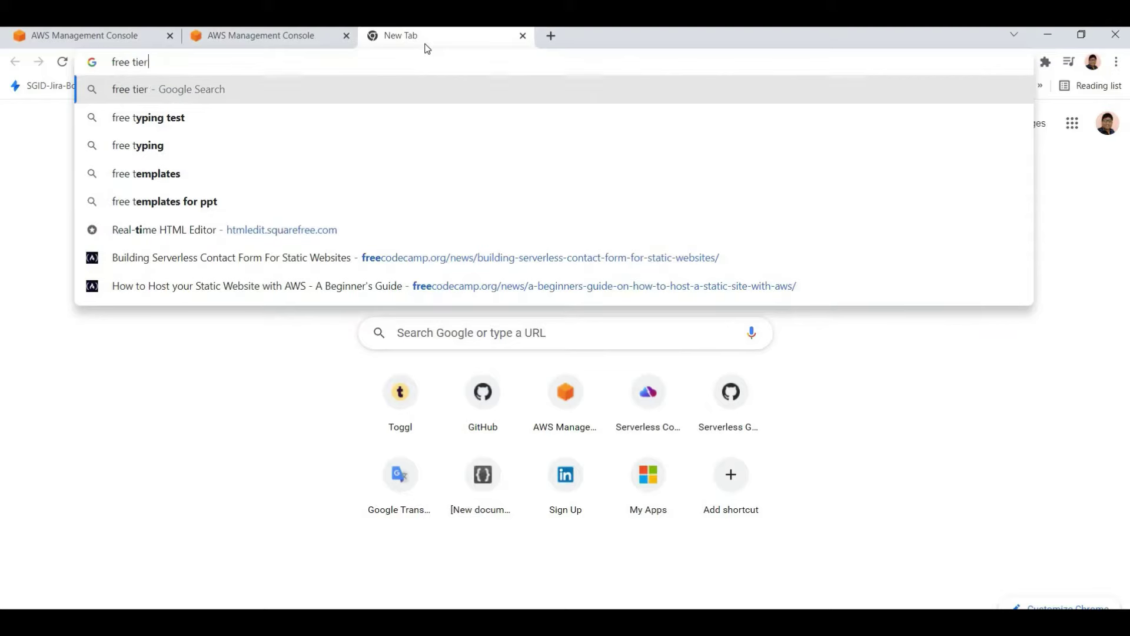
{"action": "key", "text": "Return"}
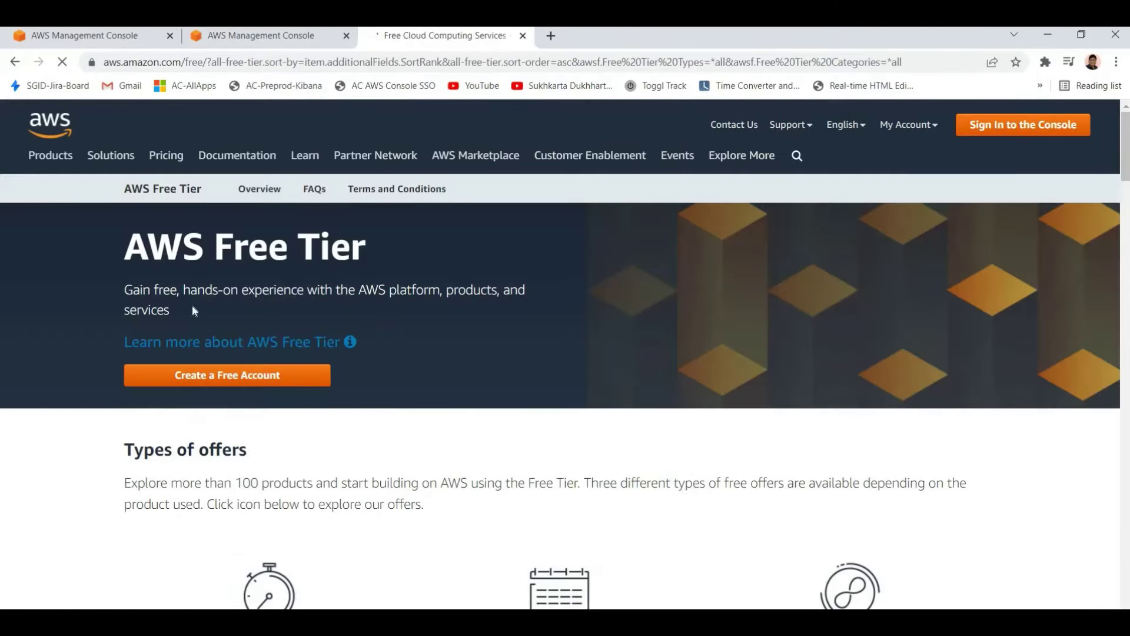
Read the AWS Free Tier heading and its description
{"action": "triple_click", "coordinate": [400, 246]}
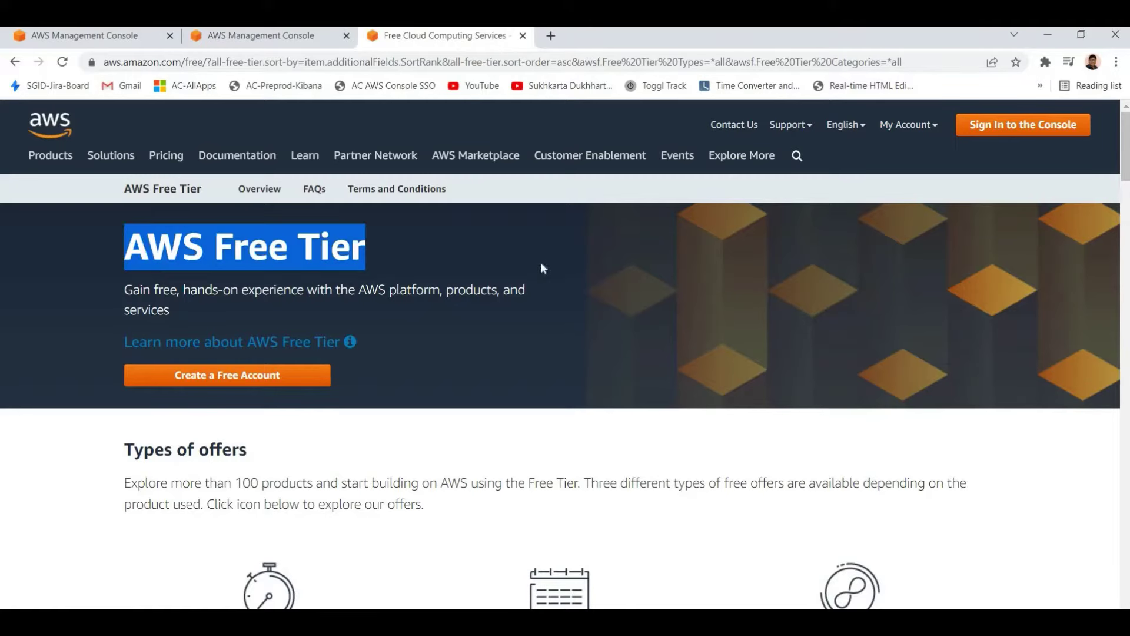
{"action": "left_click", "coordinate": [873, 227]}
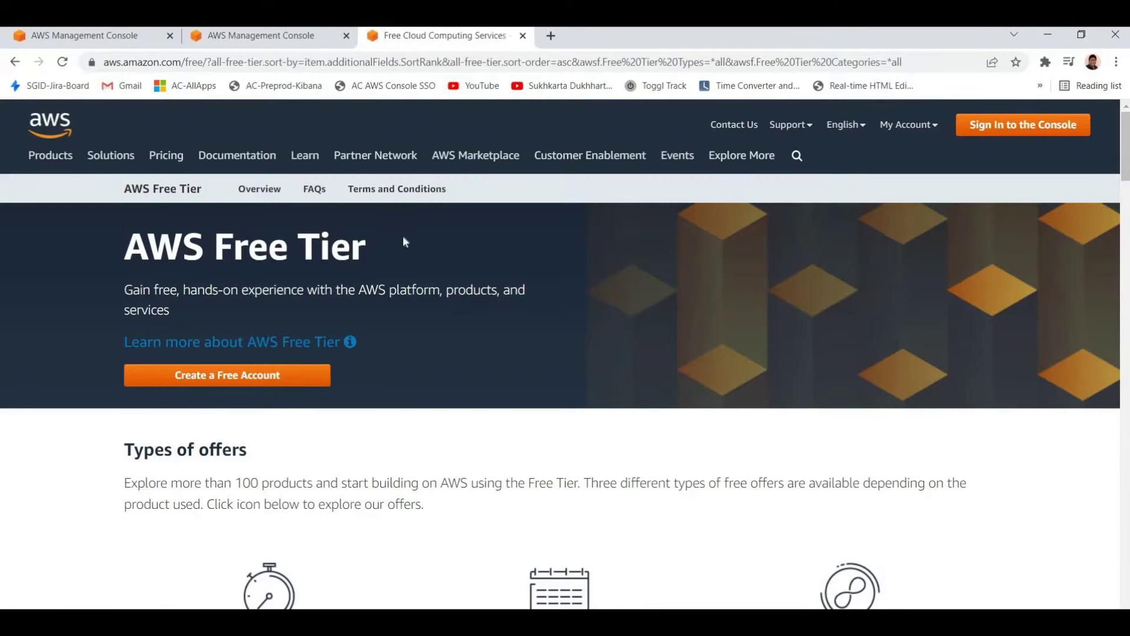
{"action": "left_click_drag", "start_coordinate": [125, 253], "coordinate": [341, 280]}
{"action": "left_click", "coordinate": [341, 280]}
{"action": "left_click", "coordinate": [374, 310]}
{"action": "left_click_drag", "start_coordinate": [122, 235], "coordinate": [476, 300]}
{"action": "left_click", "coordinate": [482, 343]}
{"action": "left_click_drag", "start_coordinate": [123, 235], "coordinate": [141, 338]}
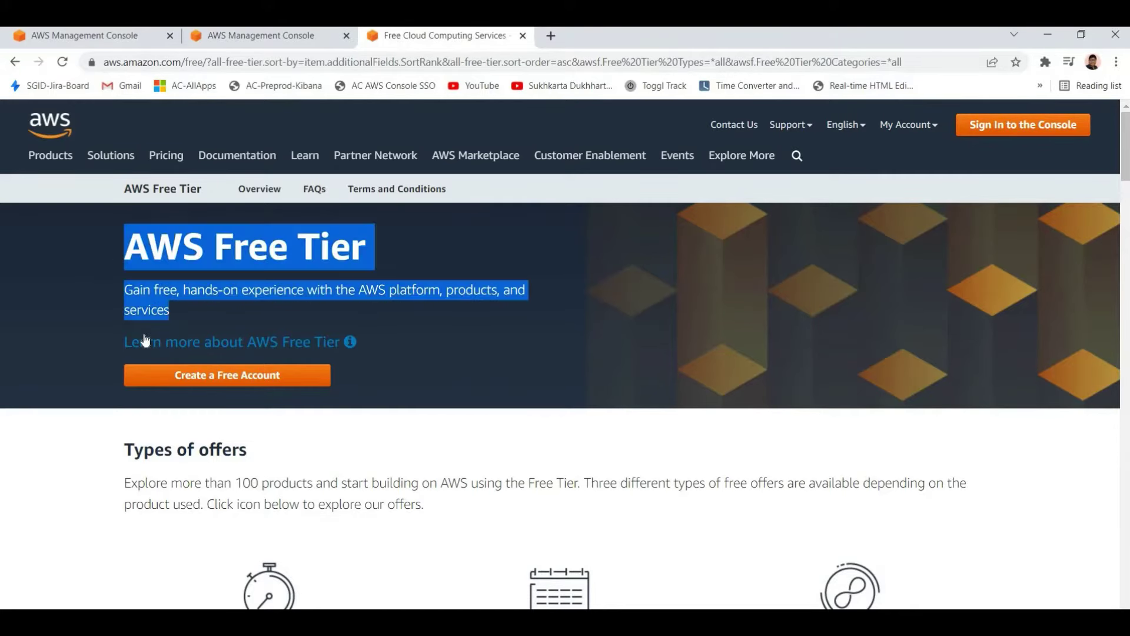
{"action": "left_click", "coordinate": [194, 400]}
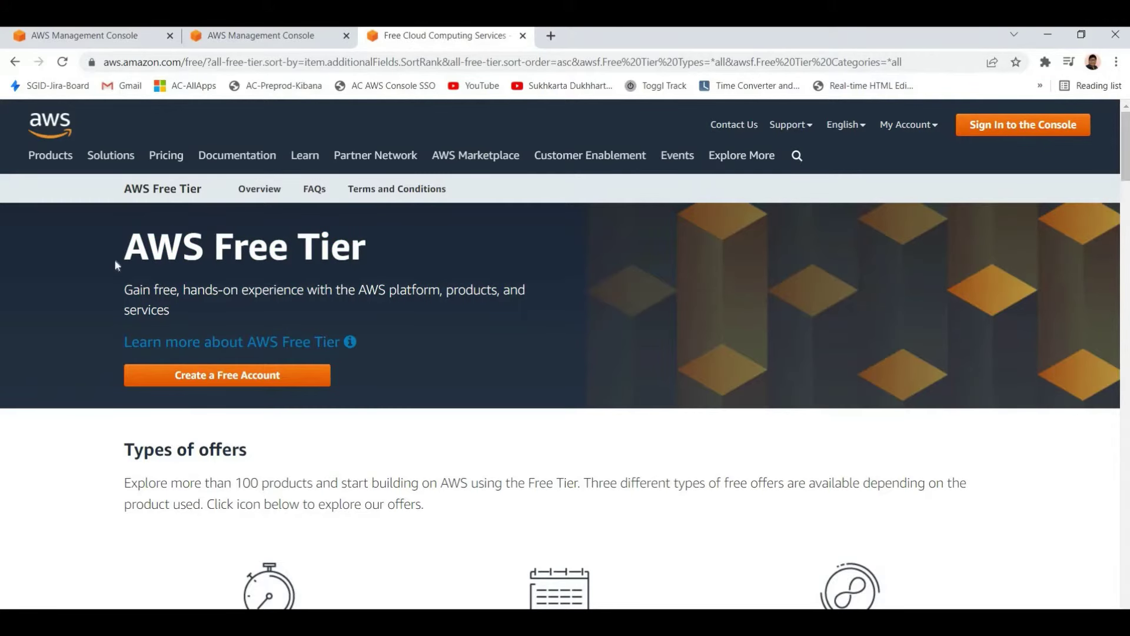
{"action": "left_click_drag", "start_coordinate": [124, 235], "coordinate": [314, 306]}
{"action": "left_click", "coordinate": [450, 318]}
{"action": "left_click_drag", "start_coordinate": [123, 235], "coordinate": [254, 292]}
{"action": "left_click", "coordinate": [414, 463]}
{"action": "scroll", "coordinate": [406, 424], "scroll_direction": "down", "scroll_amount": 5}
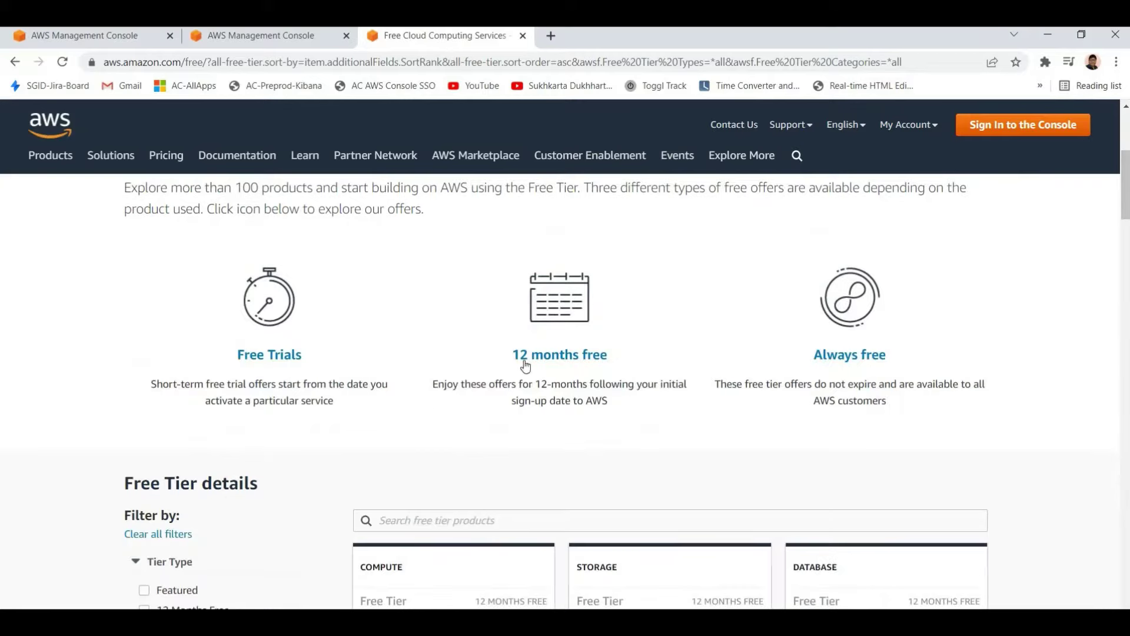
Read the 12 months free, Free Trials and Always free offer types, then scroll to the product details
{"action": "left_click_drag", "start_coordinate": [645, 359], "coordinate": [515, 365]}
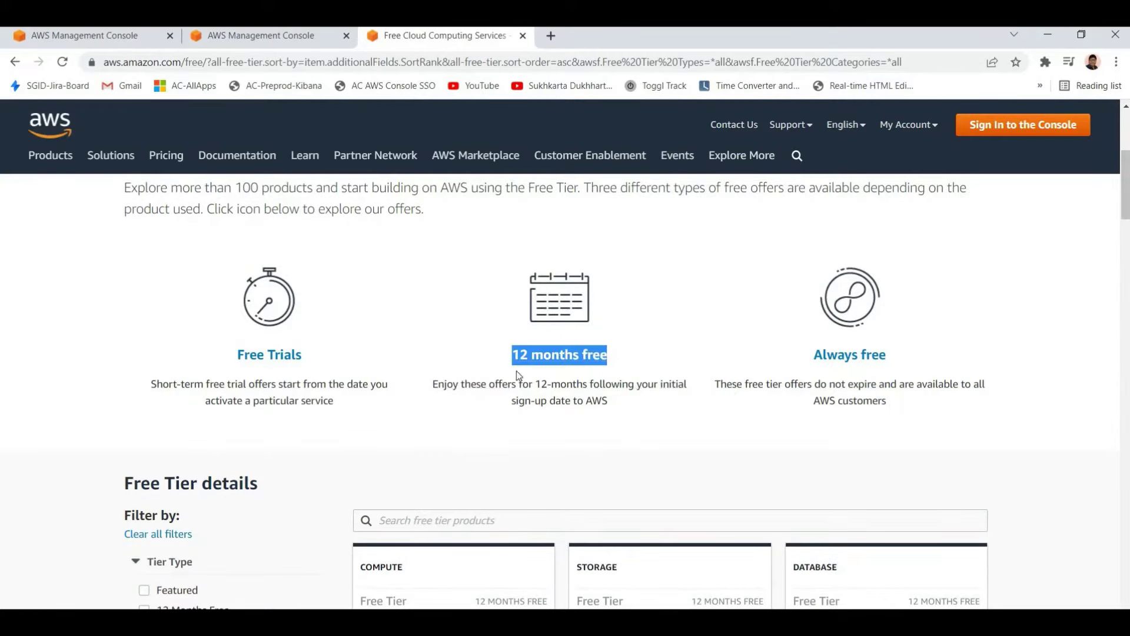
{"action": "left_click_drag", "start_coordinate": [196, 363], "coordinate": [835, 377]}
{"action": "left_click_drag", "start_coordinate": [936, 401], "coordinate": [358, 413]}
{"action": "left_click", "coordinate": [358, 412]}
{"action": "scroll", "coordinate": [412, 417], "scroll_direction": "up", "scroll_amount": 1}
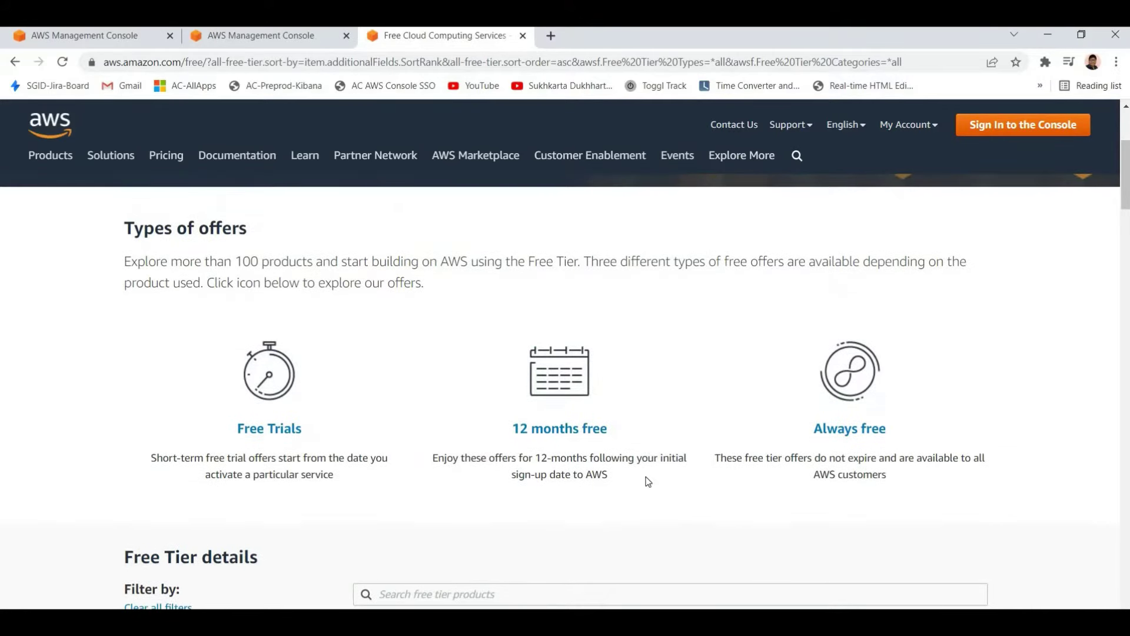
{"action": "mouse_move", "coordinate": [627, 458]}
{"action": "left_mouse_down"}
{"action": "mouse_move", "coordinate": [474, 420]}
{"action": "mouse_move", "coordinate": [230, 264]}
{"action": "left_mouse_up"}
{"action": "left_click", "coordinate": [230, 264]}
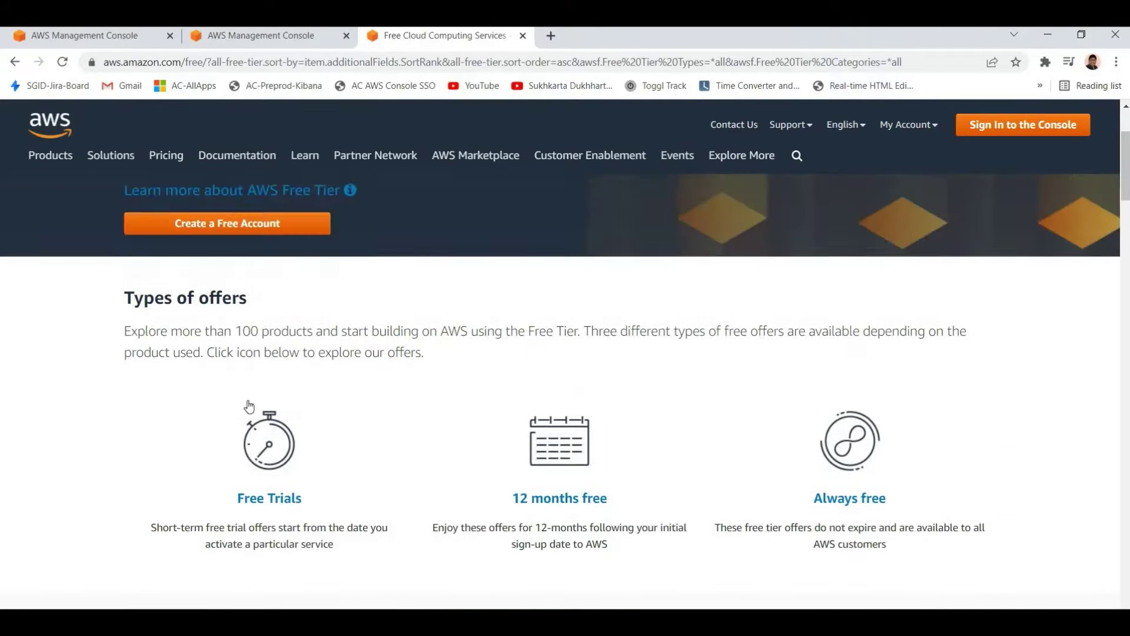
{"action": "scroll", "coordinate": [251, 395], "scroll_direction": "up", "scroll_amount": 1}
{"action": "scroll", "coordinate": [168, 286], "scroll_direction": "down", "scroll_amount": 8}
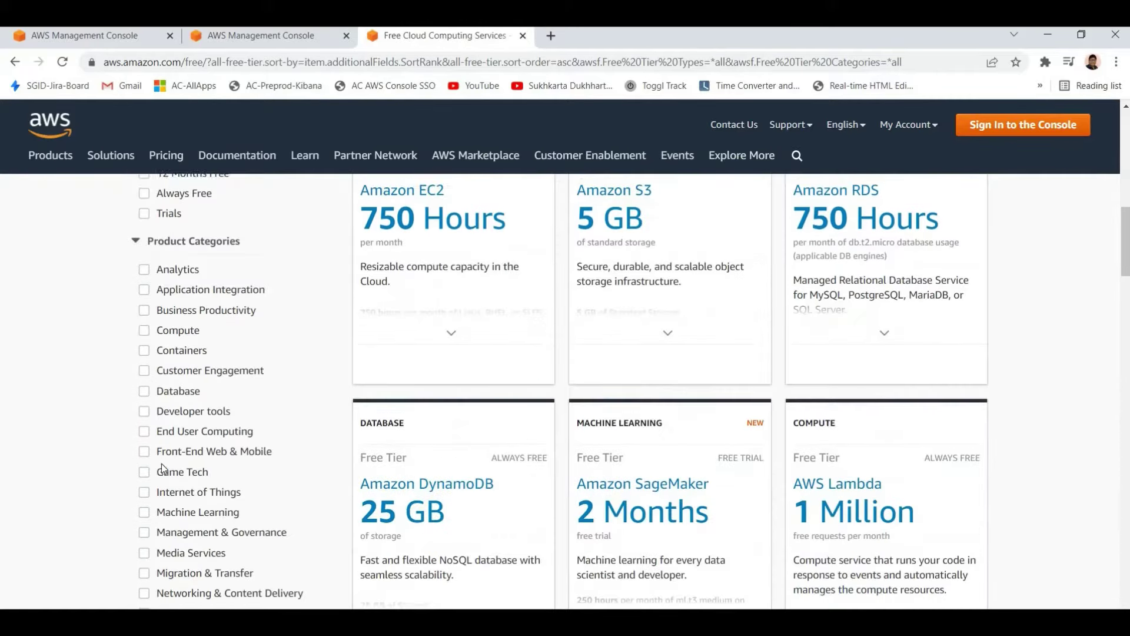
{"action": "scroll", "coordinate": [162, 463], "scroll_direction": "up", "scroll_amount": 4}
{"action": "scroll", "coordinate": [162, 461], "scroll_direction": "down", "scroll_amount": 7}
{"action": "scroll", "coordinate": [177, 462], "scroll_direction": "up", "scroll_amount": 9}
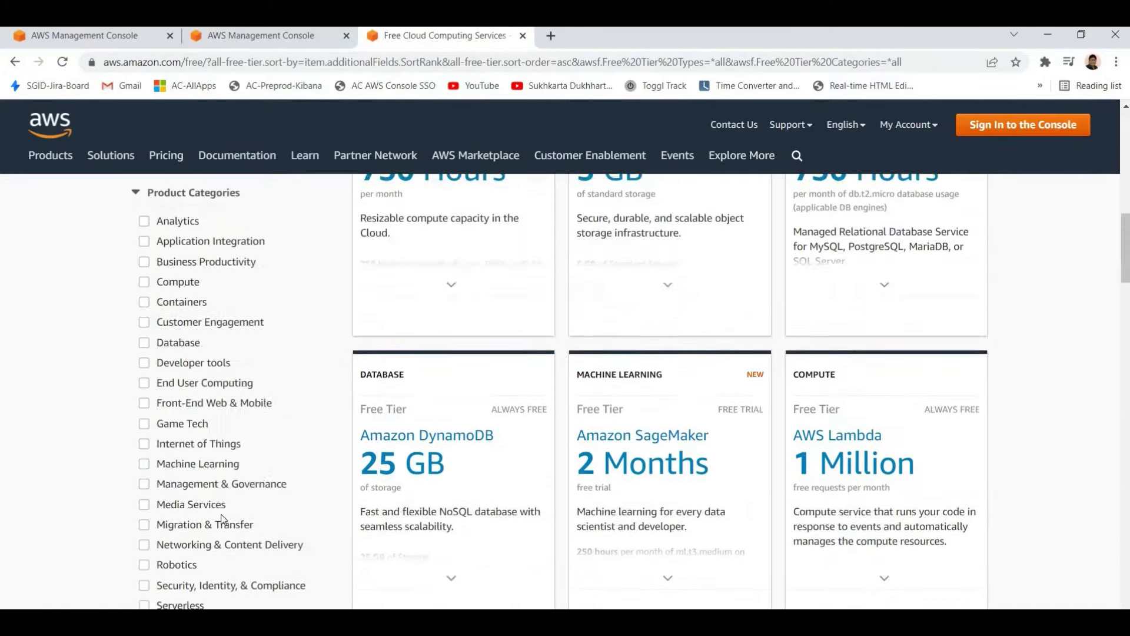
{"action": "scroll", "coordinate": [270, 391], "scroll_direction": "down", "scroll_amount": 3}
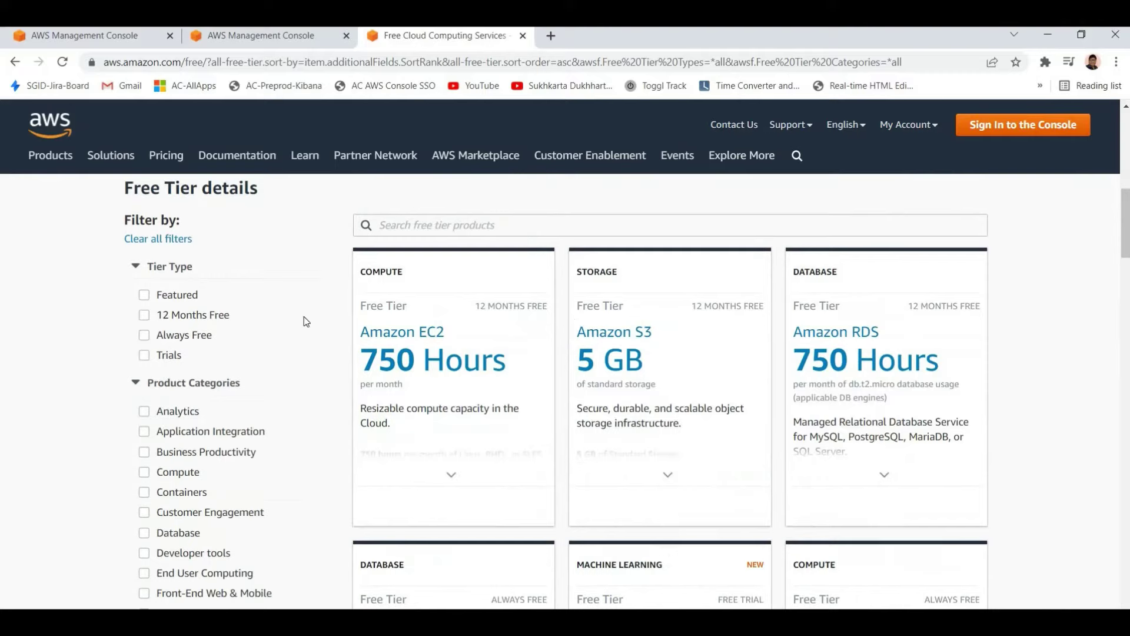
Expand the Amazon EC2 card to check its free allowance and browse the product cards
{"action": "left_click", "coordinate": [438, 224]}
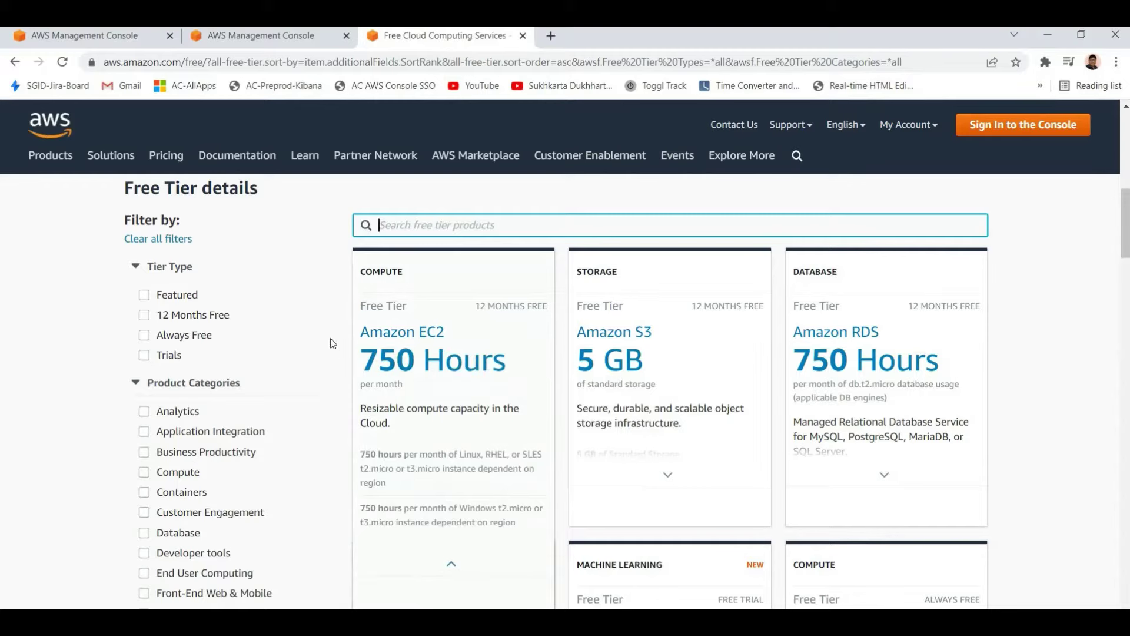
{"action": "left_click", "coordinate": [316, 303]}
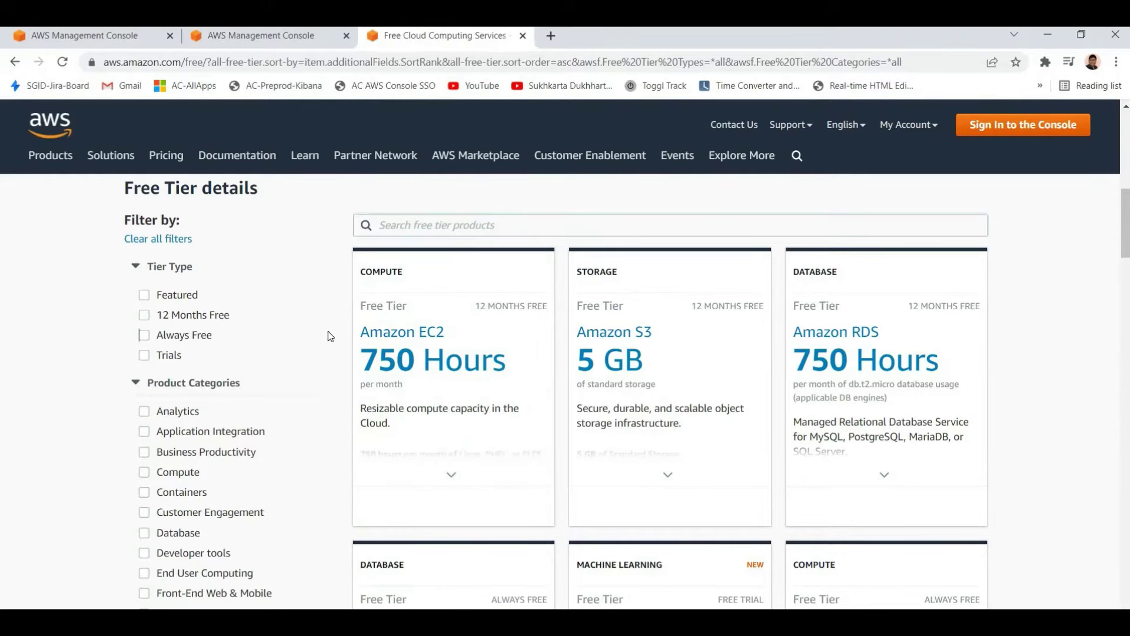
{"action": "left_click", "coordinate": [371, 362]}
{"action": "scroll", "coordinate": [407, 456], "scroll_direction": "down", "scroll_amount": 1}
{"action": "scroll", "coordinate": [570, 435], "scroll_direction": "down", "scroll_amount": 2}
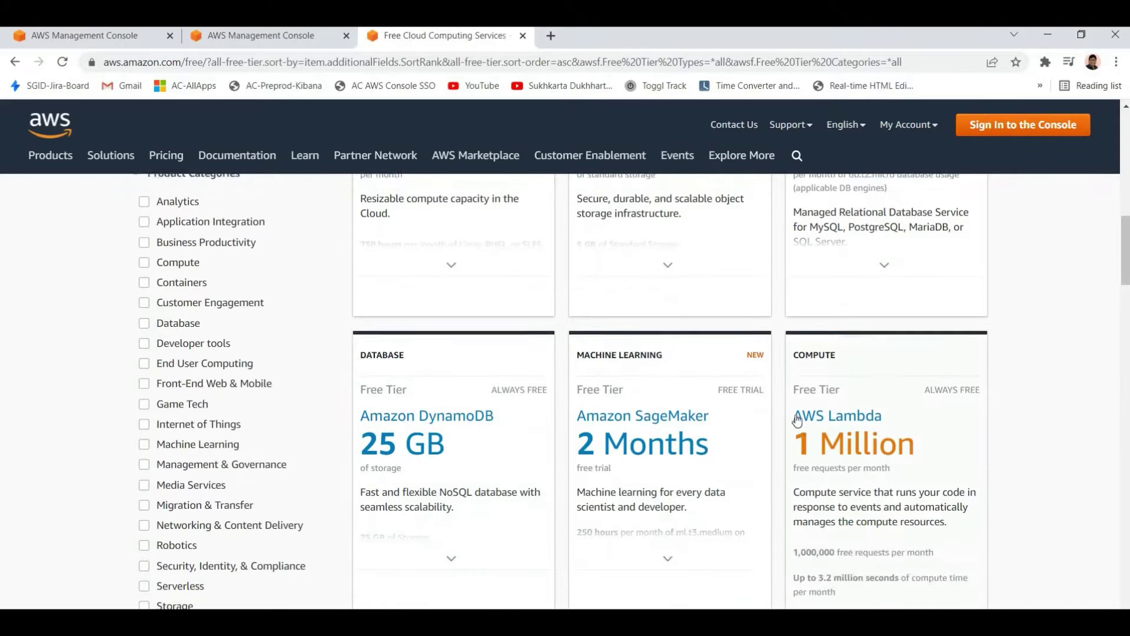
{"action": "scroll", "coordinate": [856, 436], "scroll_direction": "up", "scroll_amount": 1}
{"action": "scroll", "coordinate": [854, 423], "scroll_direction": "down", "scroll_amount": 1}
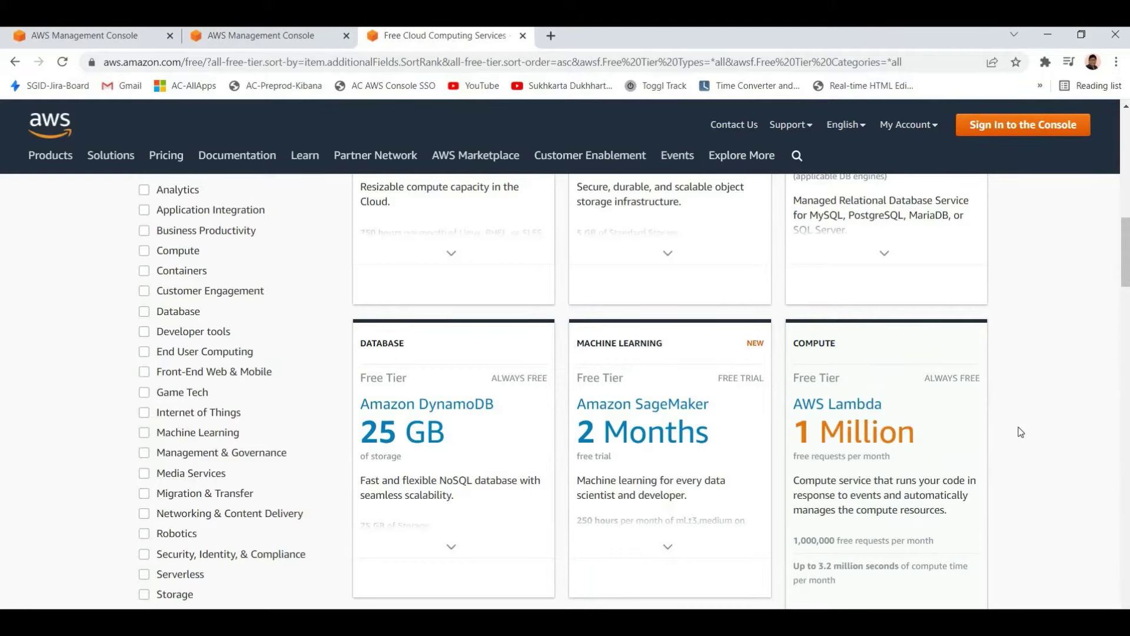
{"action": "scroll", "coordinate": [987, 424], "scroll_direction": "up", "scroll_amount": 8}
{"action": "scroll", "coordinate": [847, 311], "scroll_direction": "up", "scroll_amount": 5}
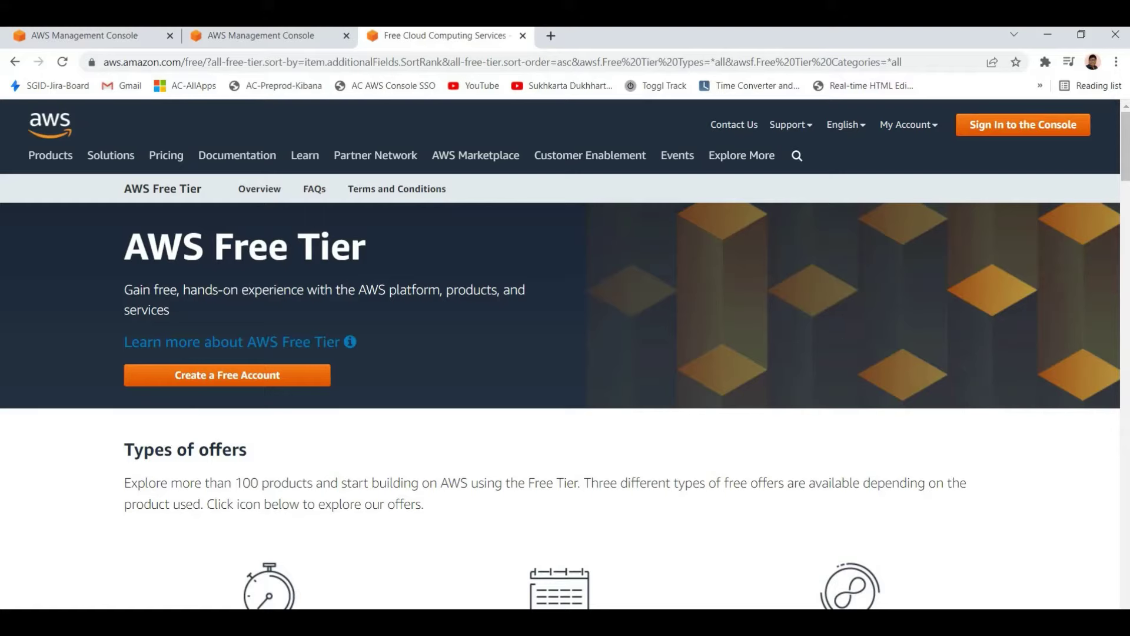
Read the Free Tier banner text and close the Free Tier tab
{"action": "left_click_drag", "start_coordinate": [122, 236], "coordinate": [576, 343]}
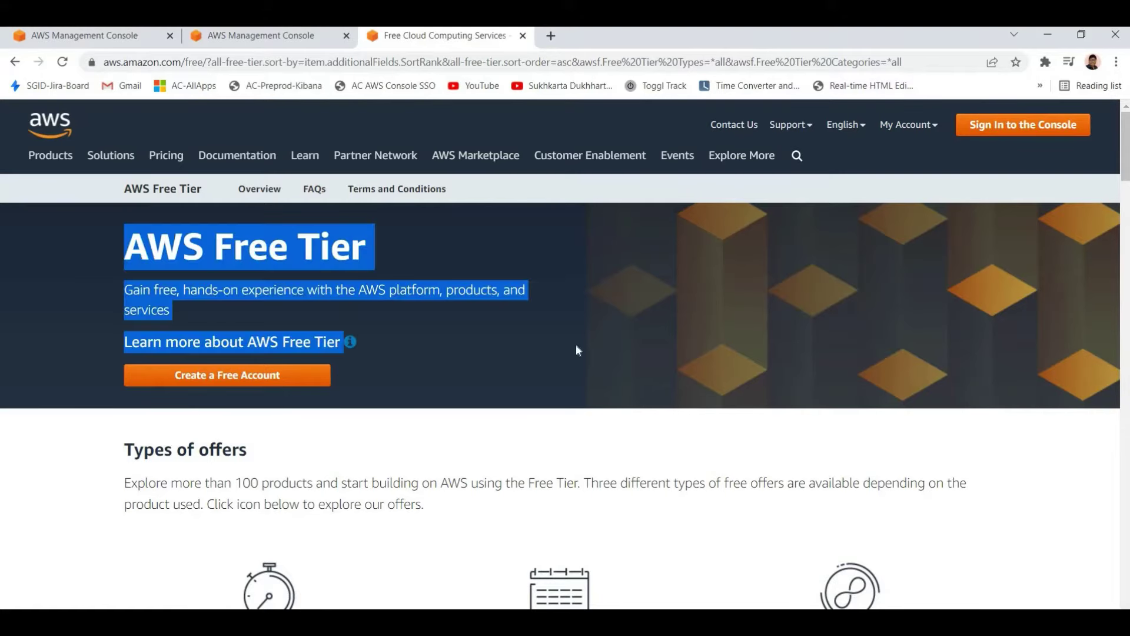
{"action": "left_click", "coordinate": [1095, 151]}
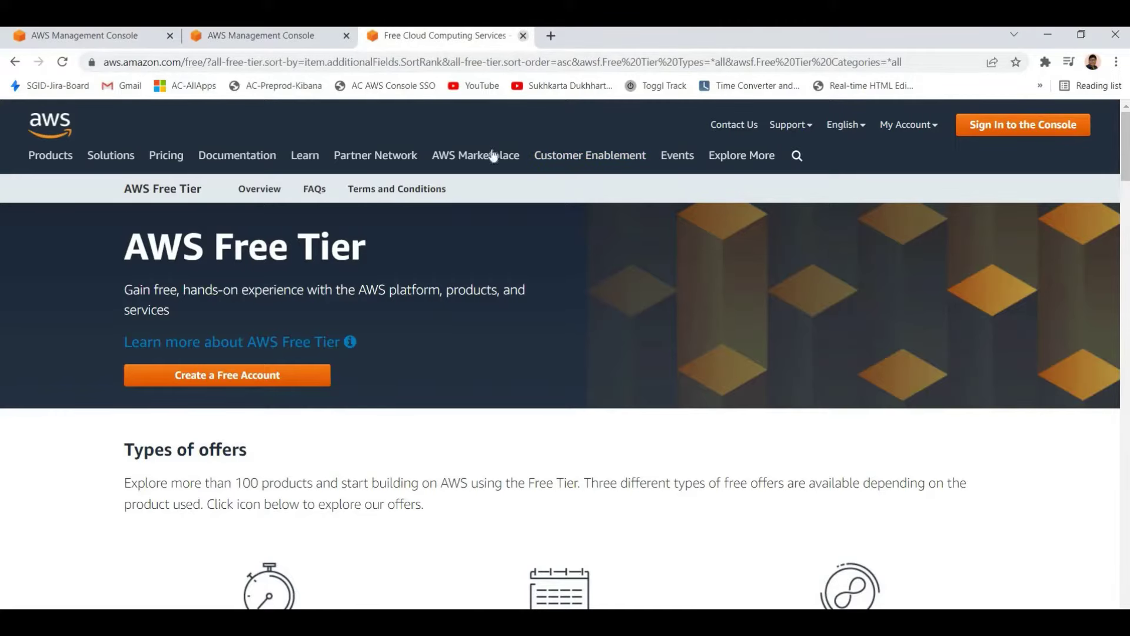
{"action": "left_click", "coordinate": [522, 36]}
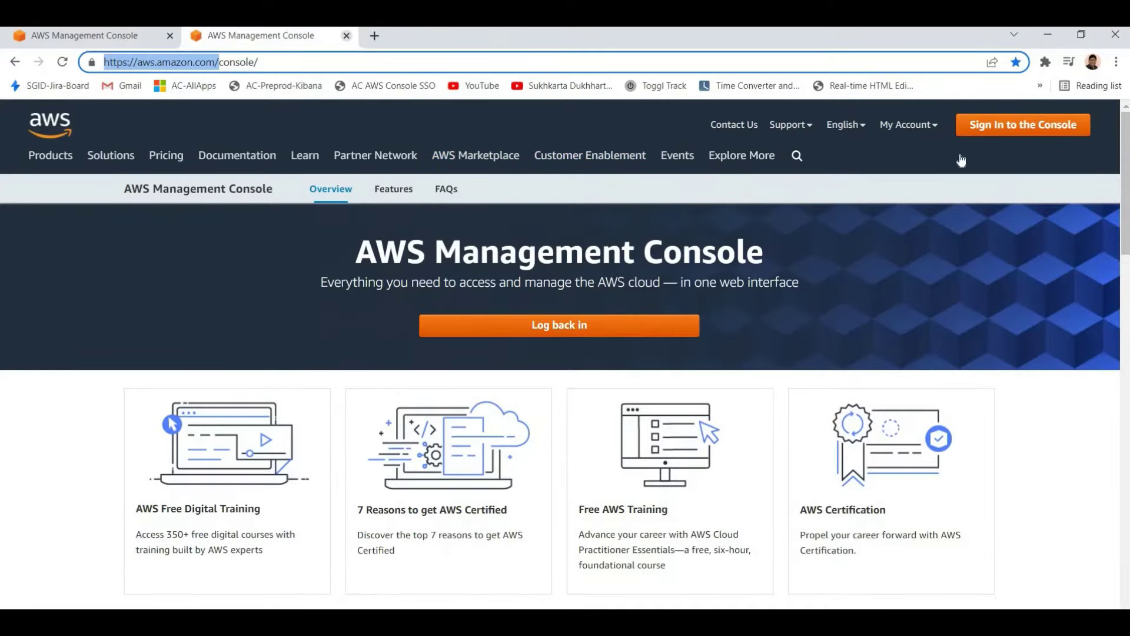
Close the second console tab with Ctrl+W and bring up the AWS services list
{"action": "key", "text": "ctrl+w"}
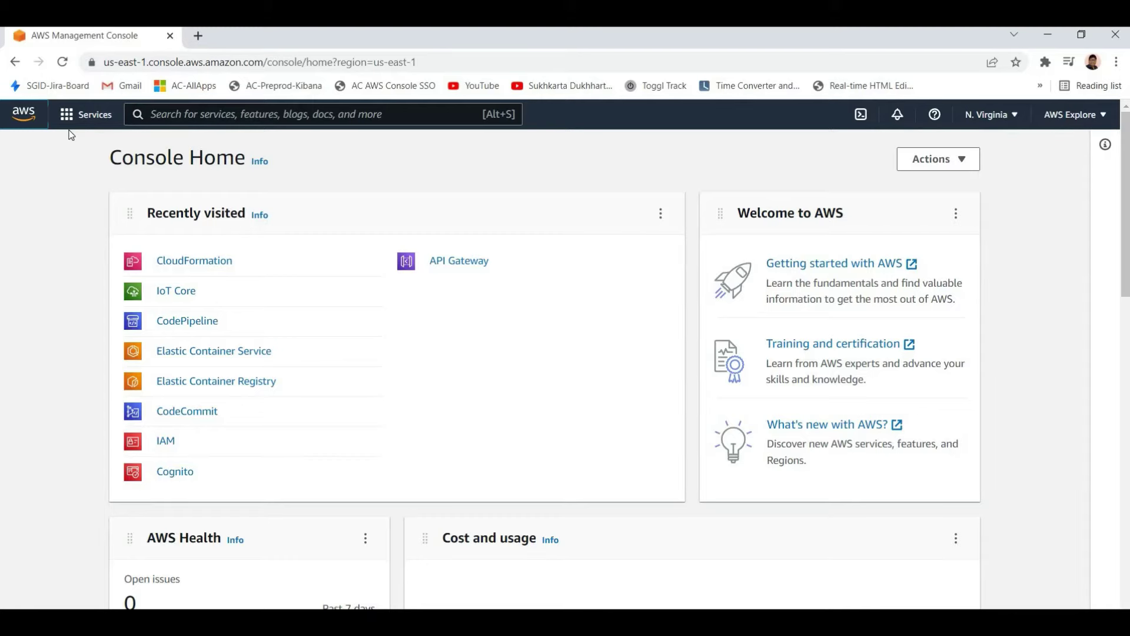
{"action": "left_click", "coordinate": [86, 114]}
Browse the All services categories, then list Compute services such as EC2, Lambda and Lightsail
{"action": "left_click", "coordinate": [69, 117]}
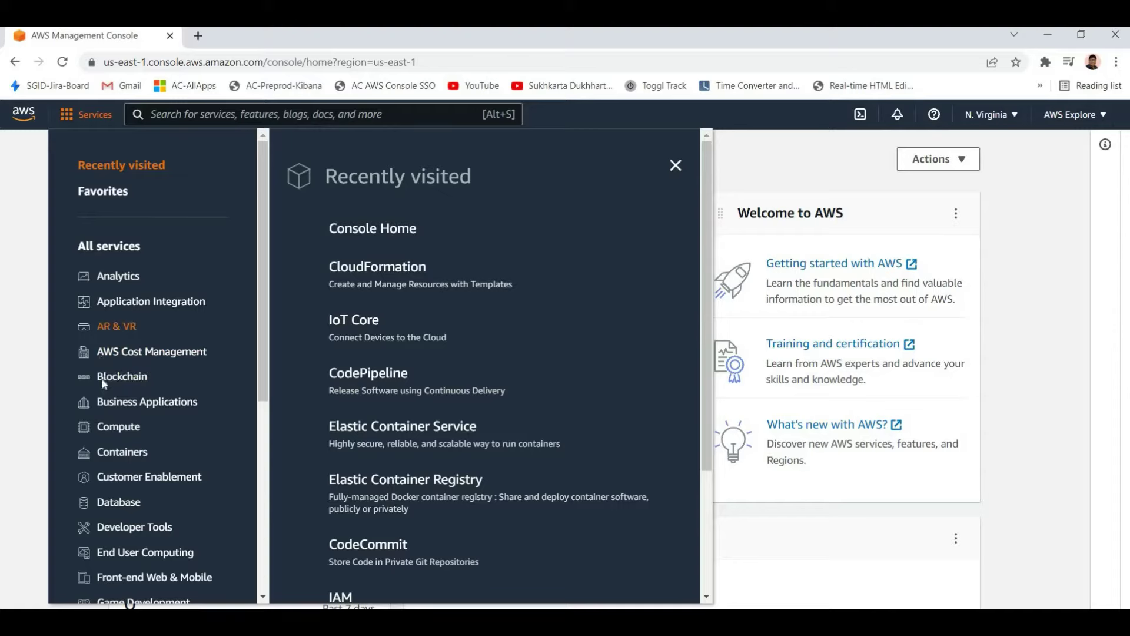
{"action": "scroll", "coordinate": [101, 389], "scroll_direction": "down", "scroll_amount": 6}
{"action": "scroll", "coordinate": [106, 284], "scroll_direction": "up", "scroll_amount": 4}
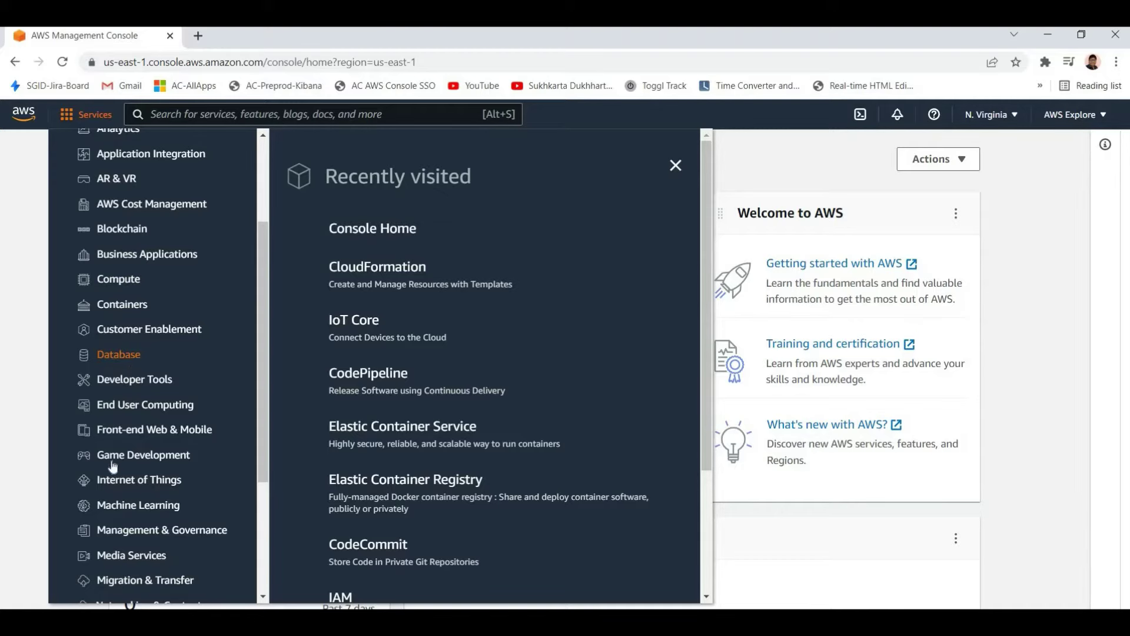
{"action": "scroll", "coordinate": [113, 465], "scroll_direction": "down", "scroll_amount": 3}
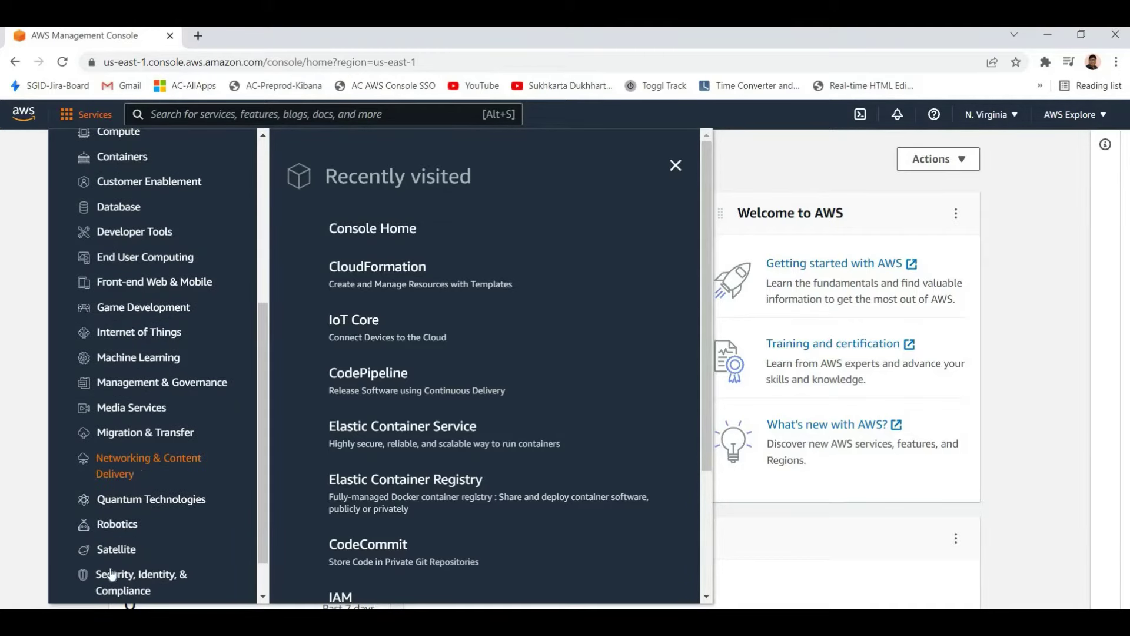
{"action": "scroll", "coordinate": [112, 574], "scroll_direction": "down", "scroll_amount": 1}
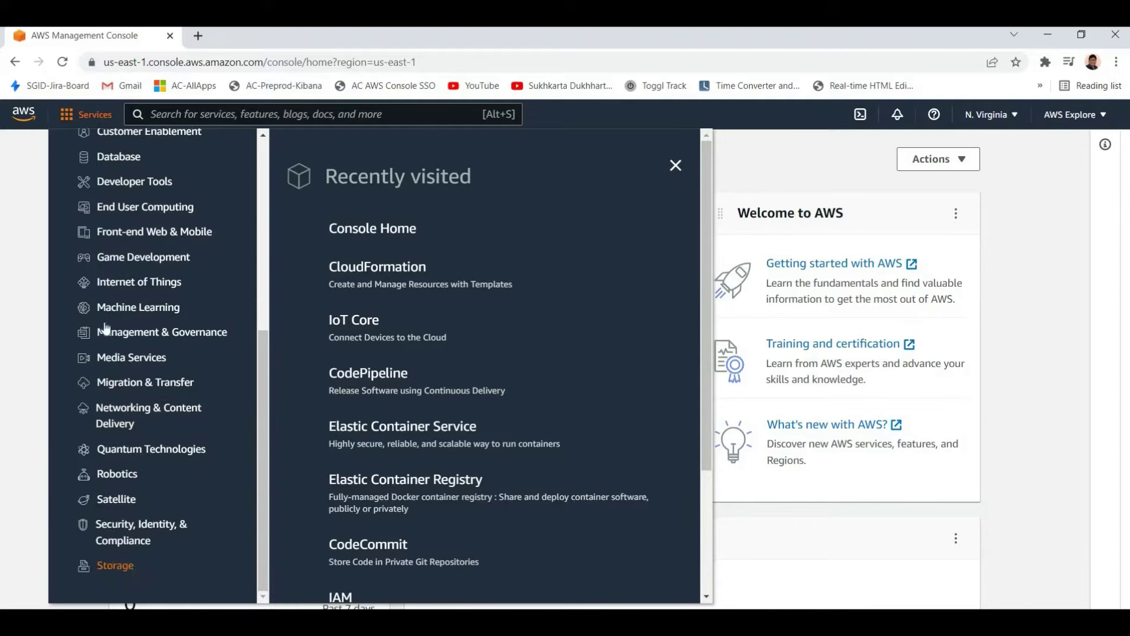
{"action": "scroll", "coordinate": [109, 312], "scroll_direction": "up", "scroll_amount": 7}
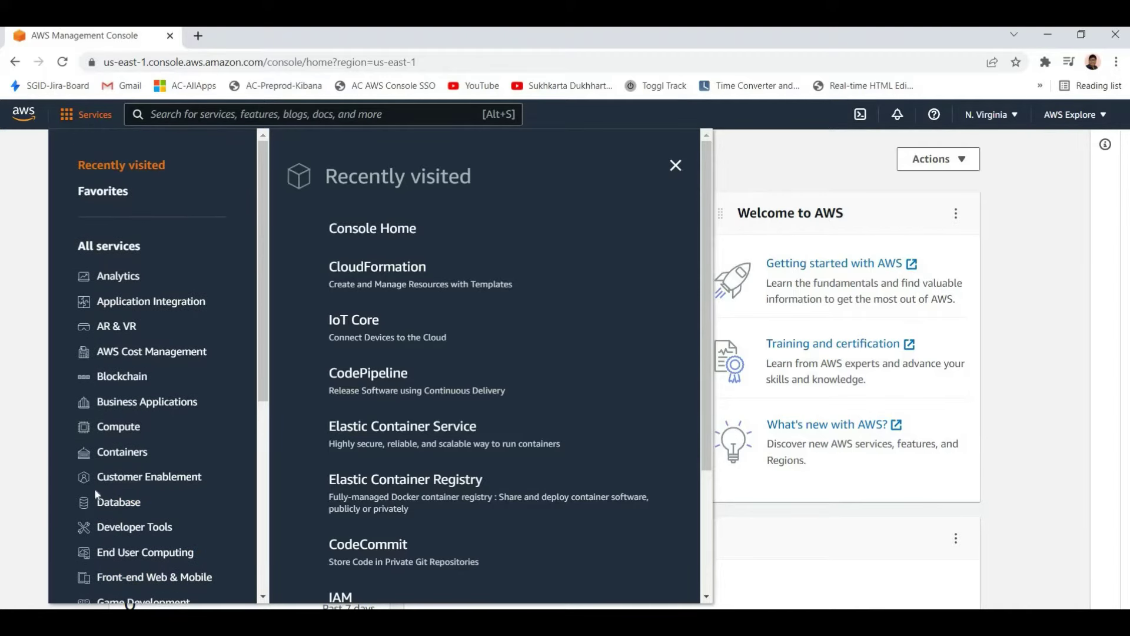
{"action": "scroll", "coordinate": [122, 434], "scroll_direction": "down", "scroll_amount": 4}
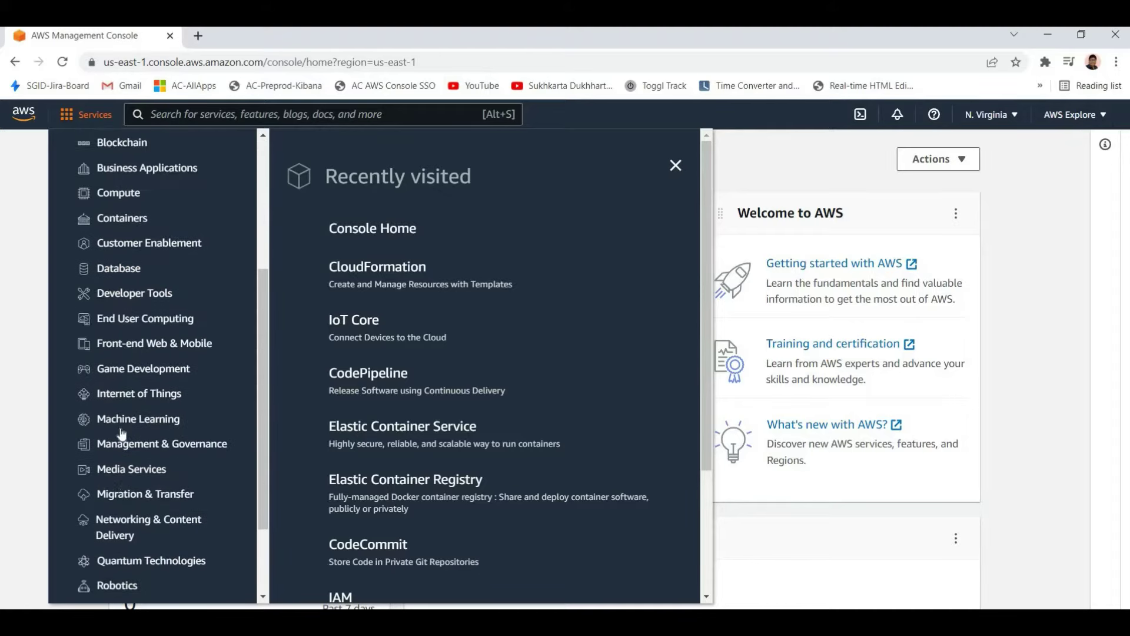
{"action": "scroll", "coordinate": [122, 434], "scroll_direction": "down", "scroll_amount": 1}
{"action": "scroll", "coordinate": [121, 417], "scroll_direction": "up", "scroll_amount": 1}
{"action": "scroll", "coordinate": [122, 390], "scroll_direction": "down", "scroll_amount": 2}
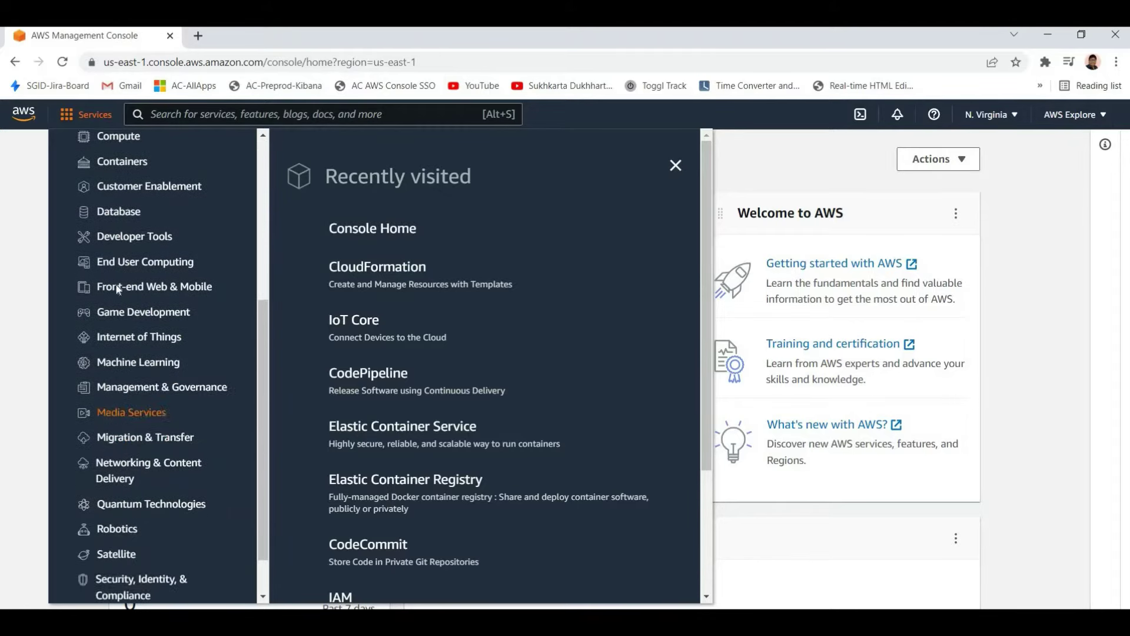
{"action": "scroll", "coordinate": [118, 289], "scroll_direction": "up", "scroll_amount": 5}
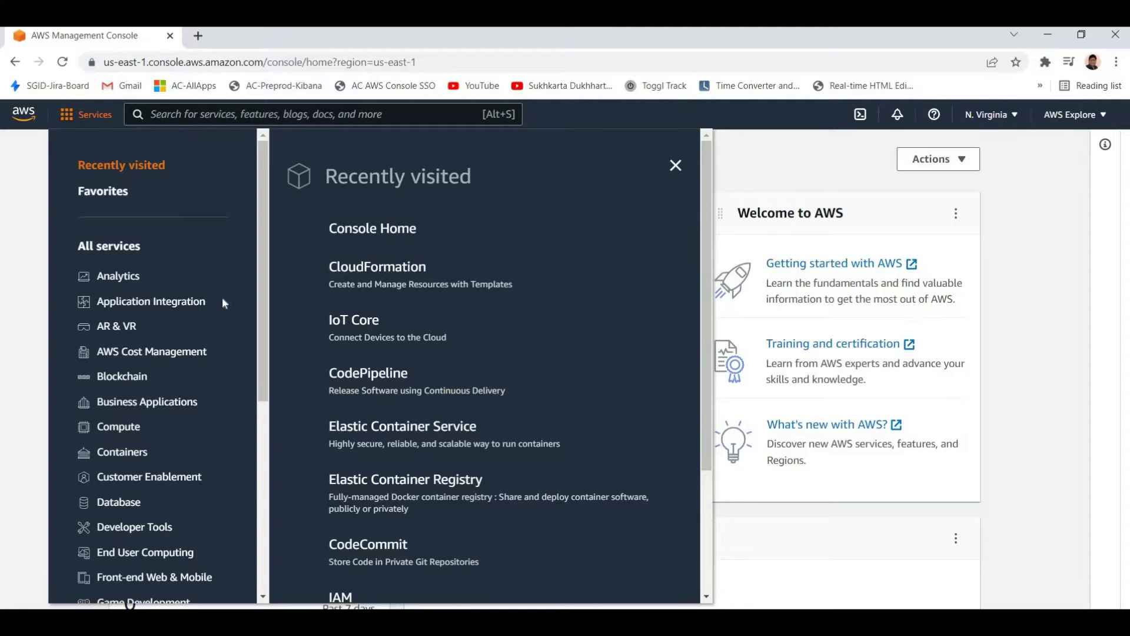
{"action": "left_click", "coordinate": [118, 430]}
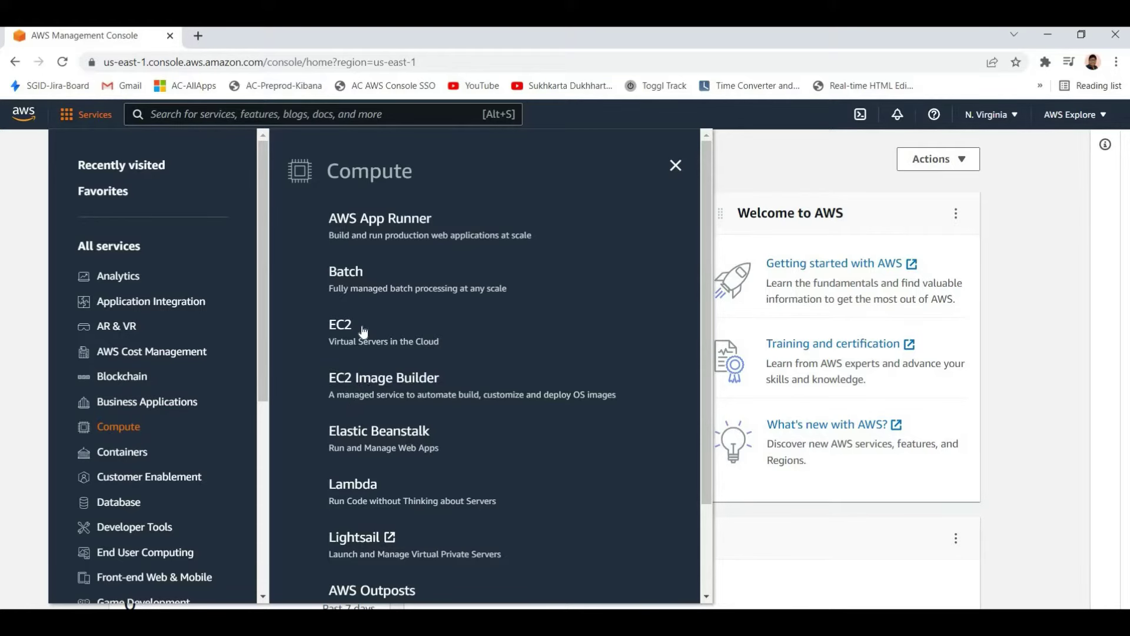
{"action": "scroll", "coordinate": [365, 306], "scroll_direction": "down", "scroll_amount": 2}
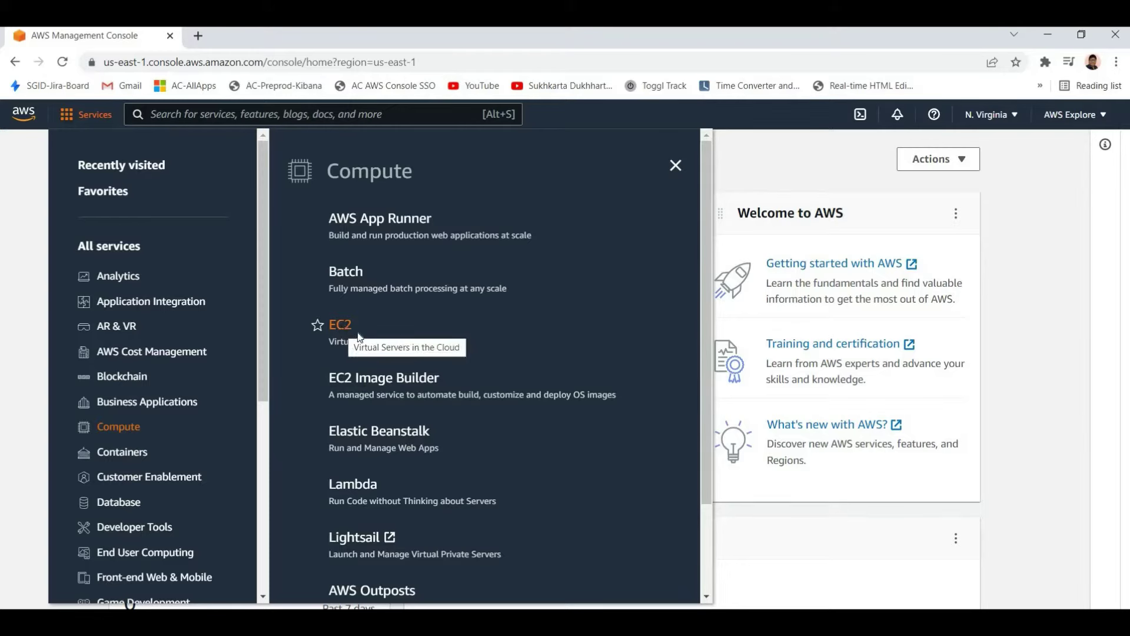
Open the EC2 Dashboard in a new tab and expand the launch instance options
{"action": "right_click", "coordinate": [343, 327]}
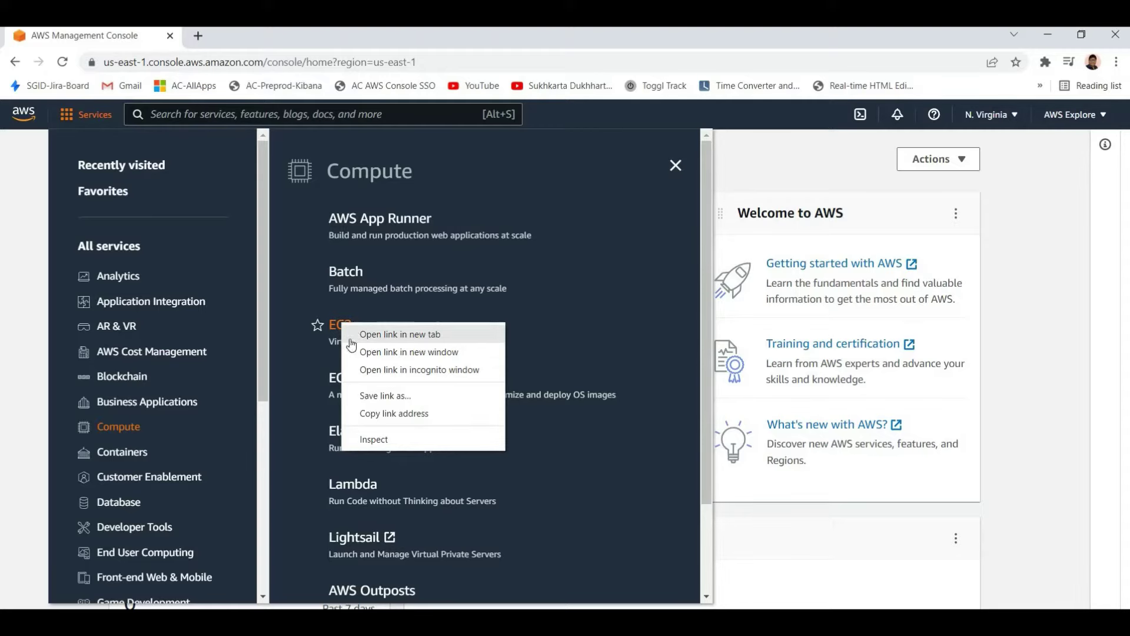
{"action": "left_click", "coordinate": [360, 334]}
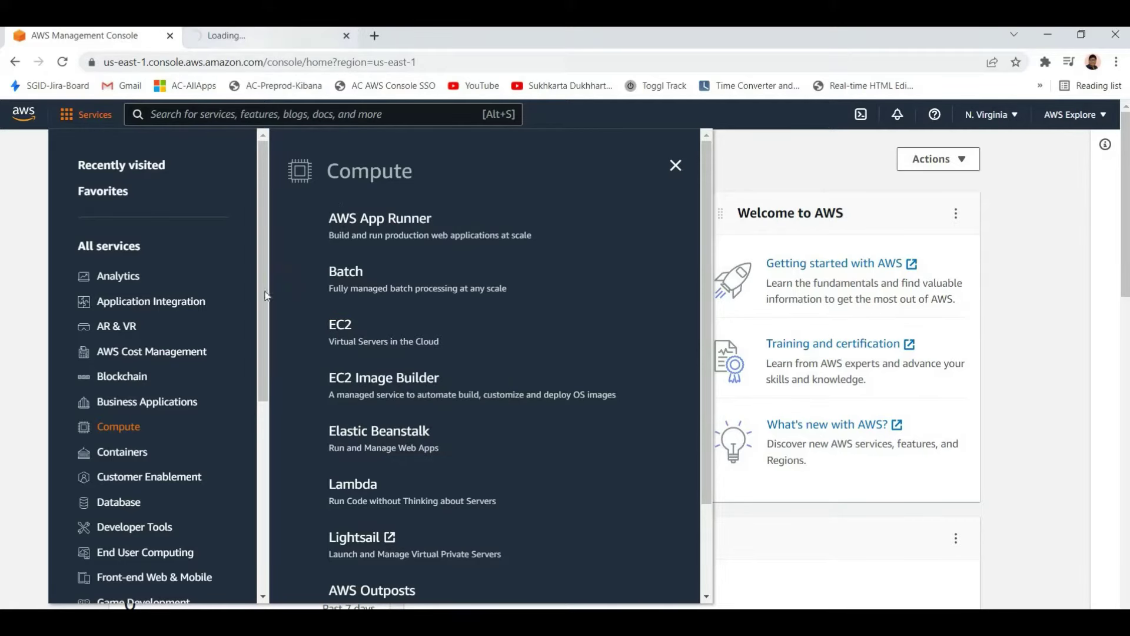
{"action": "key", "text": "ctrl+Tab"}
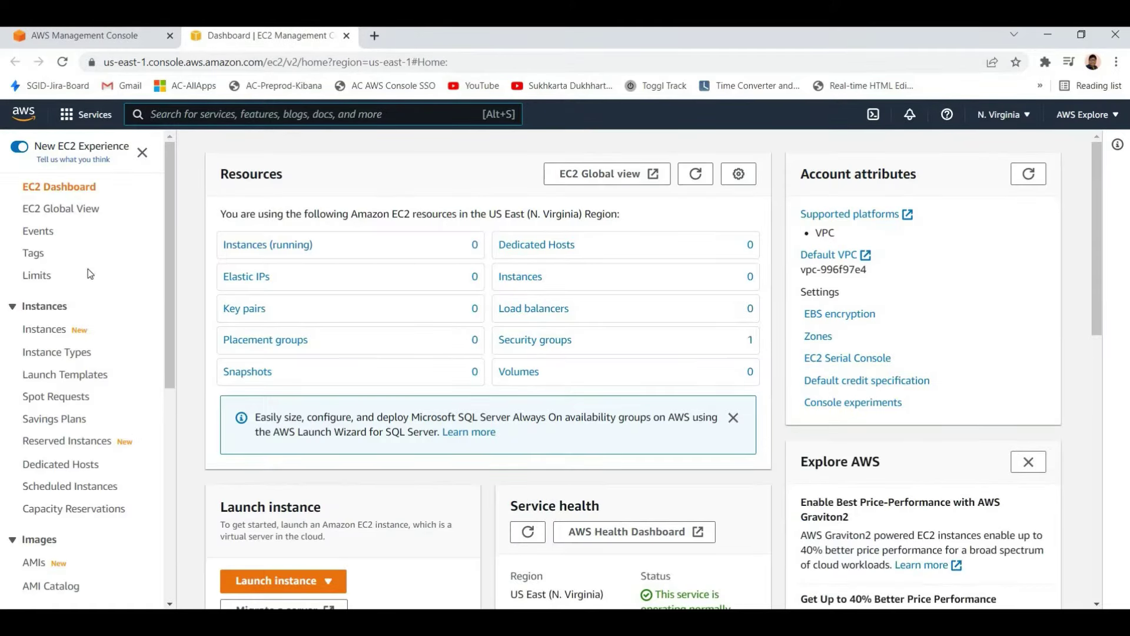
{"action": "left_click", "coordinate": [288, 584]}
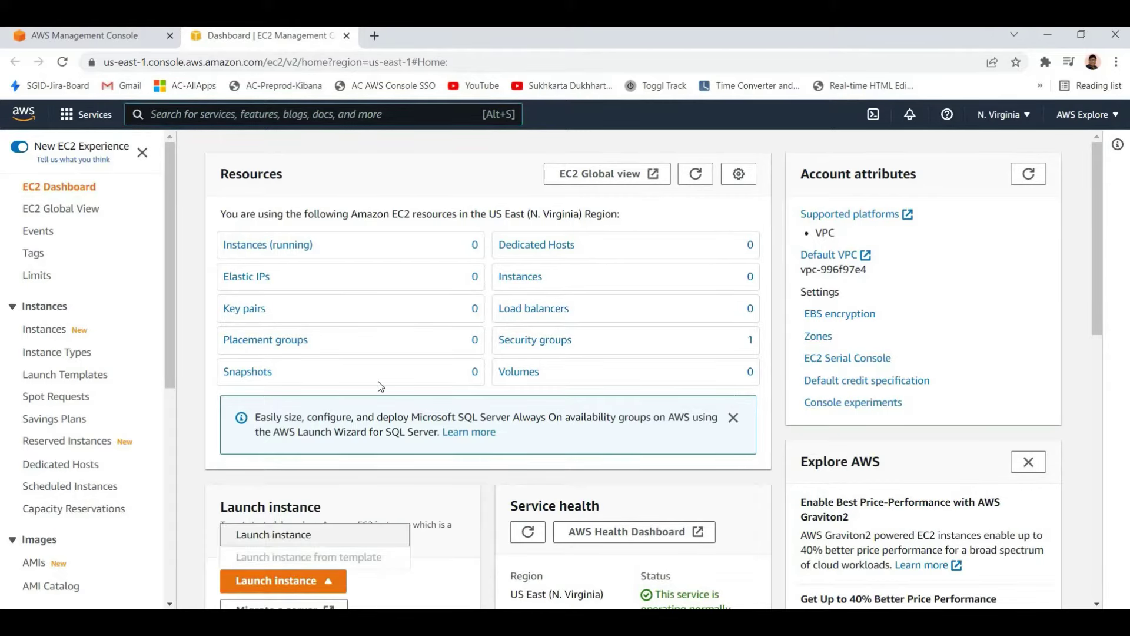
Start the Launch instance wizard and browse the free-tier AMIs to pick Amazon Linux 2 (Kernel 4.14)
{"action": "left_click", "coordinate": [273, 533]}
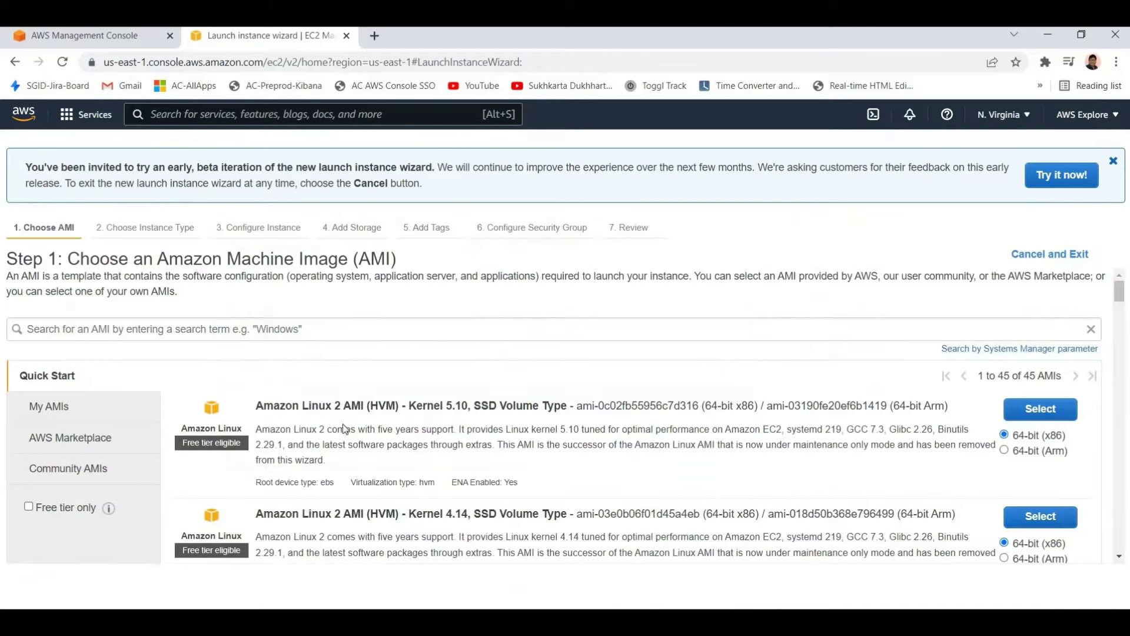
{"action": "scroll", "coordinate": [142, 419], "scroll_direction": "down", "scroll_amount": 3}
{"action": "scroll", "coordinate": [141, 419], "scroll_direction": "up", "scroll_amount": 3}
{"action": "scroll", "coordinate": [538, 380], "scroll_direction": "down", "scroll_amount": 3}
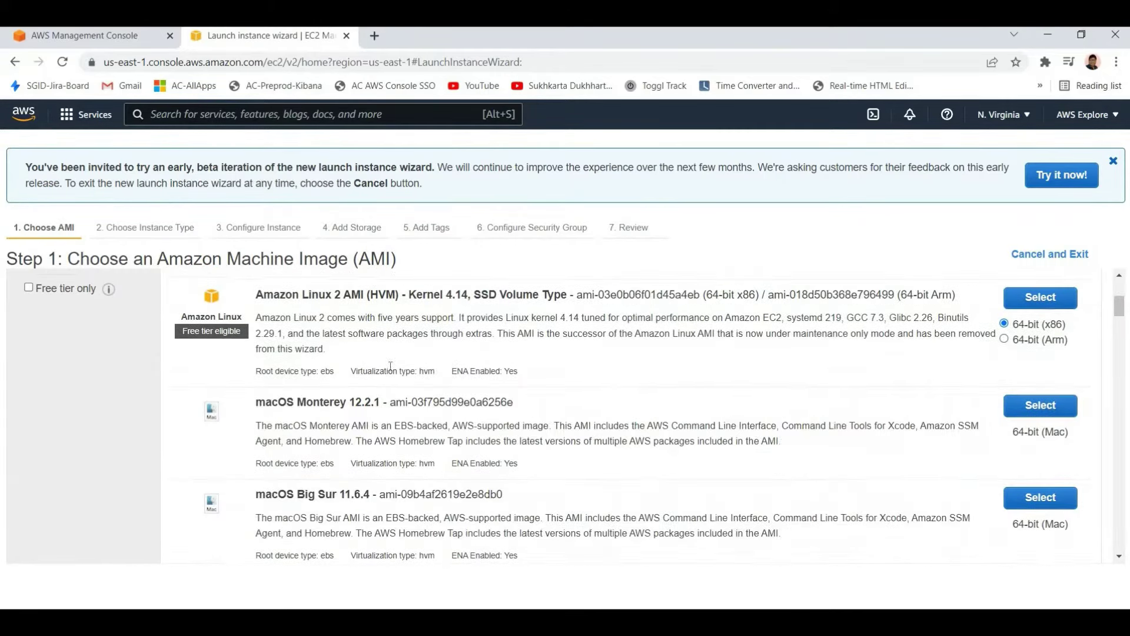
{"action": "scroll", "coordinate": [298, 390], "scroll_direction": "up", "scroll_amount": 3}
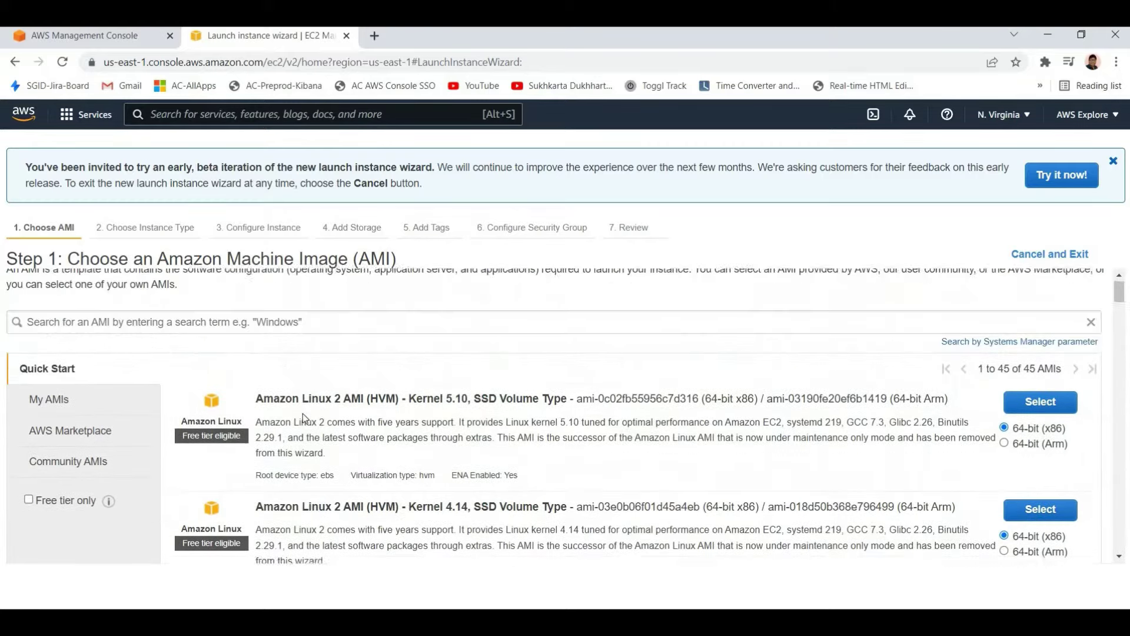
{"action": "scroll", "coordinate": [302, 413], "scroll_direction": "down", "scroll_amount": 4}
{"action": "scroll", "coordinate": [291, 386], "scroll_direction": "down", "scroll_amount": 5}
{"action": "scroll", "coordinate": [284, 370], "scroll_direction": "up", "scroll_amount": 6}
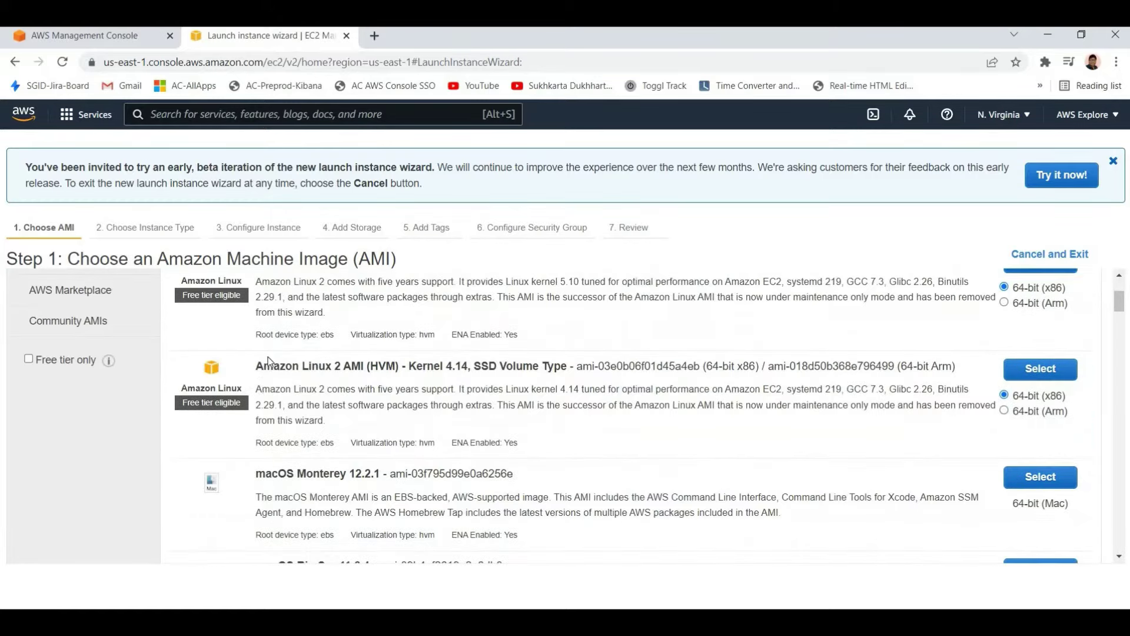
{"action": "scroll", "coordinate": [196, 373], "scroll_direction": "down", "scroll_amount": 2}
{"action": "scroll", "coordinate": [189, 373], "scroll_direction": "up", "scroll_amount": 5}
{"action": "scroll", "coordinate": [207, 377], "scroll_direction": "up", "scroll_amount": 2}
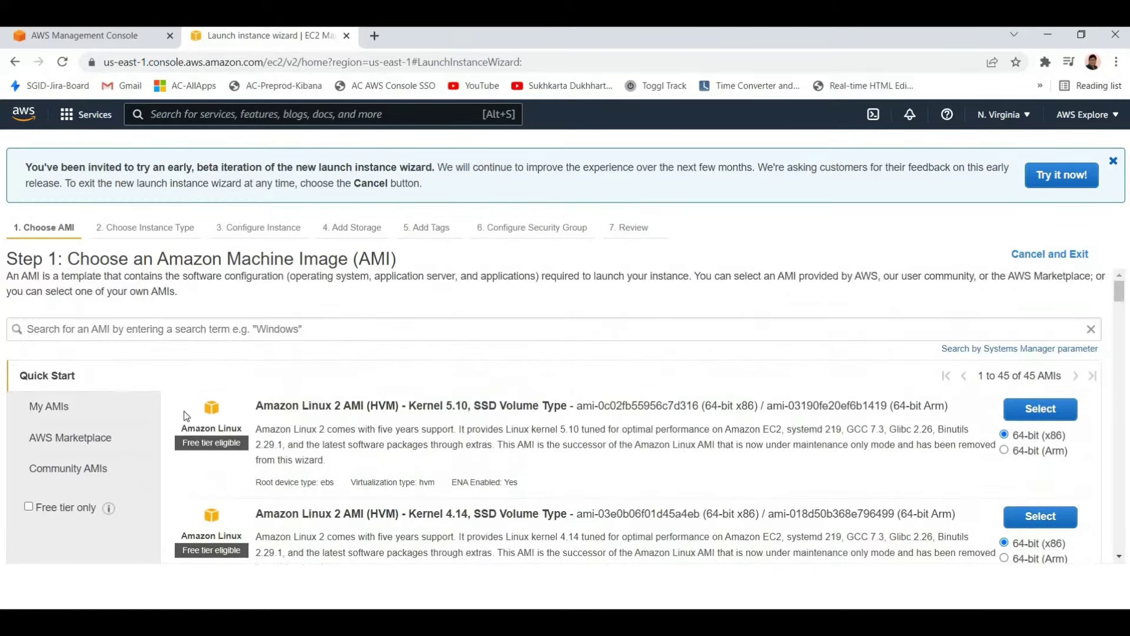
{"action": "scroll", "coordinate": [296, 386], "scroll_direction": "down", "scroll_amount": 1}
{"action": "scroll", "coordinate": [296, 393], "scroll_direction": "up", "scroll_amount": 1}
{"action": "scroll", "coordinate": [98, 406], "scroll_direction": "down", "scroll_amount": 2}
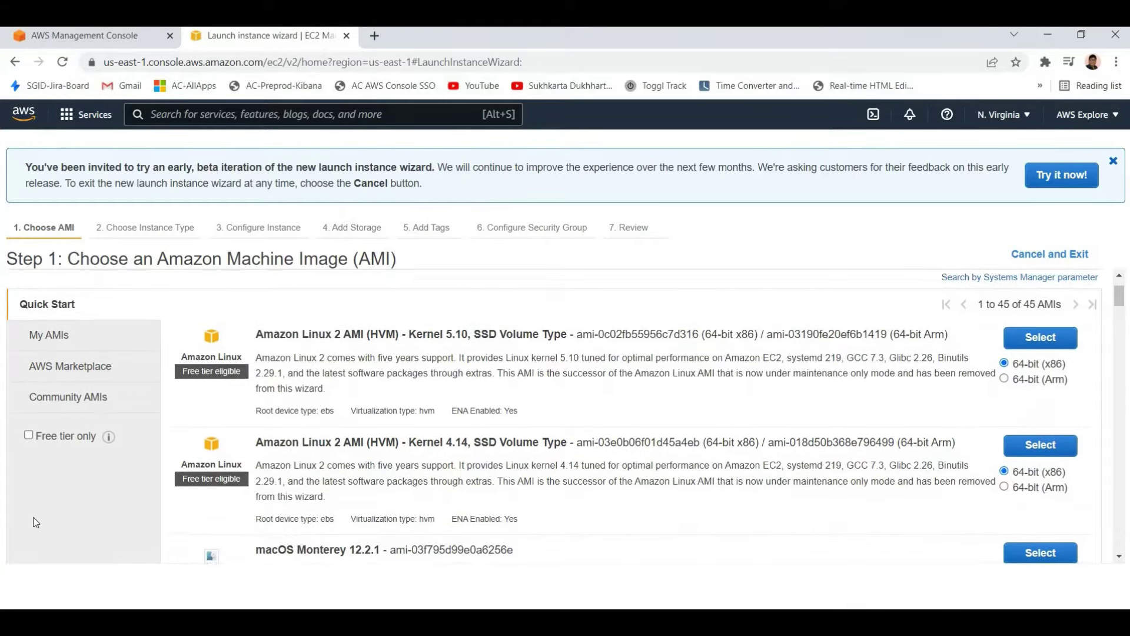
{"action": "scroll", "coordinate": [36, 522], "scroll_direction": "up", "scroll_amount": 2}
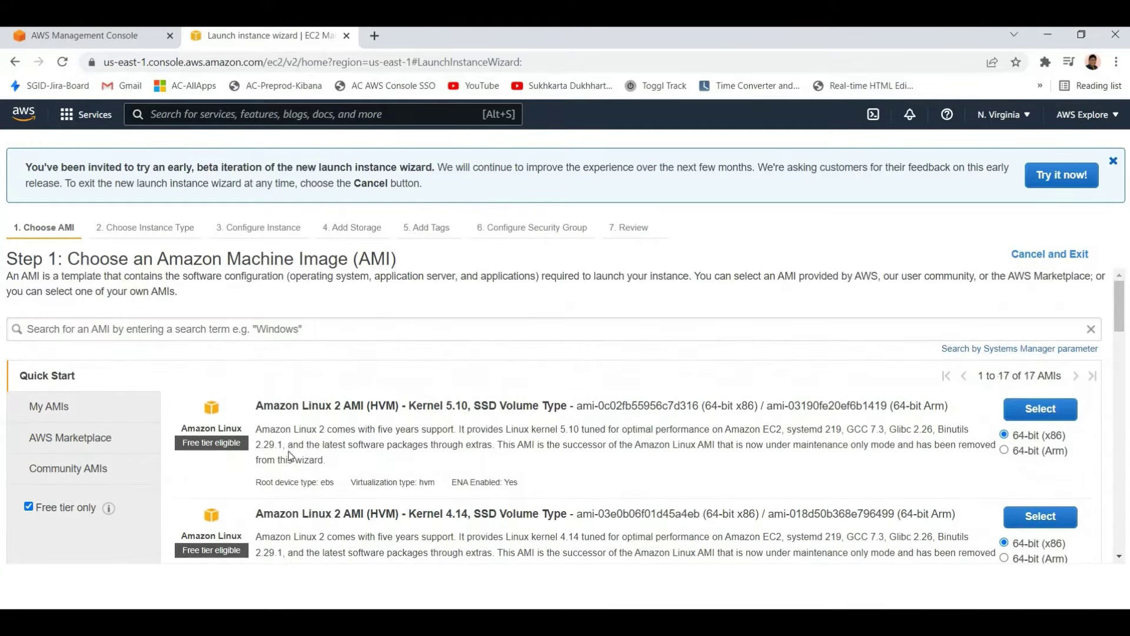
{"action": "scroll", "coordinate": [231, 451], "scroll_direction": "down", "scroll_amount": 6}
{"action": "scroll", "coordinate": [268, 385], "scroll_direction": "up", "scroll_amount": 4}
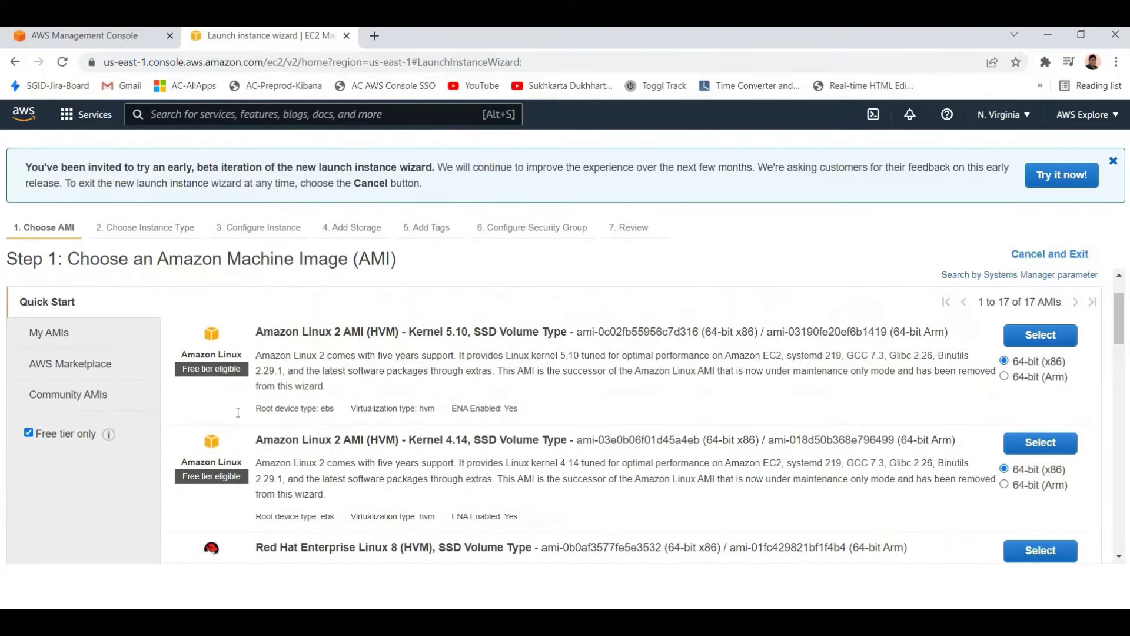
{"action": "scroll", "coordinate": [222, 400], "scroll_direction": "down", "scroll_amount": 2}
{"action": "scroll", "coordinate": [223, 427], "scroll_direction": "up", "scroll_amount": 4}
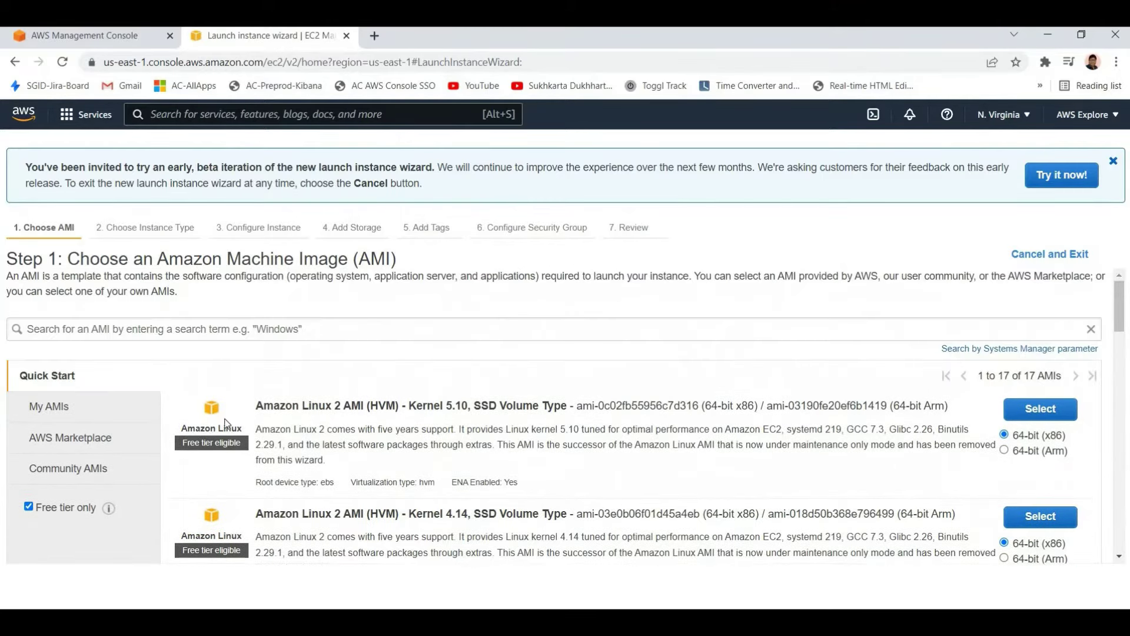
{"action": "scroll", "coordinate": [224, 419], "scroll_direction": "down", "scroll_amount": 4}
{"action": "scroll", "coordinate": [209, 350], "scroll_direction": "up", "scroll_amount": 2}
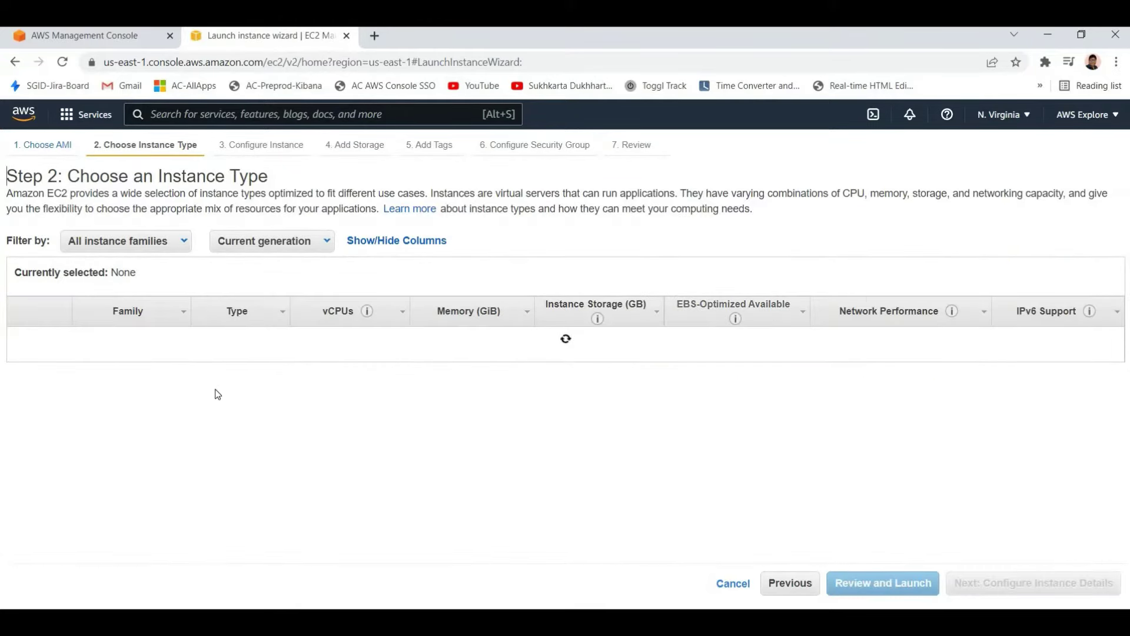
Launch the t2.micro instance from Review, proceeding without a key pair after acknowledging the warning
{"action": "mouse_move", "coordinate": [249, 377]}
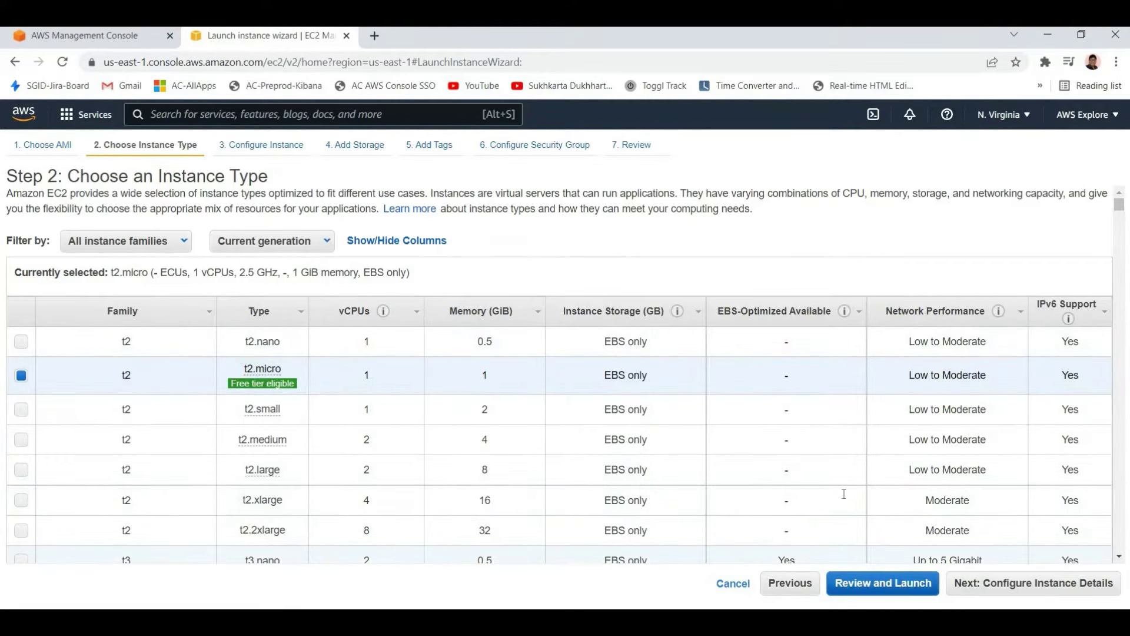
{"action": "left_click", "coordinate": [1098, 584]}
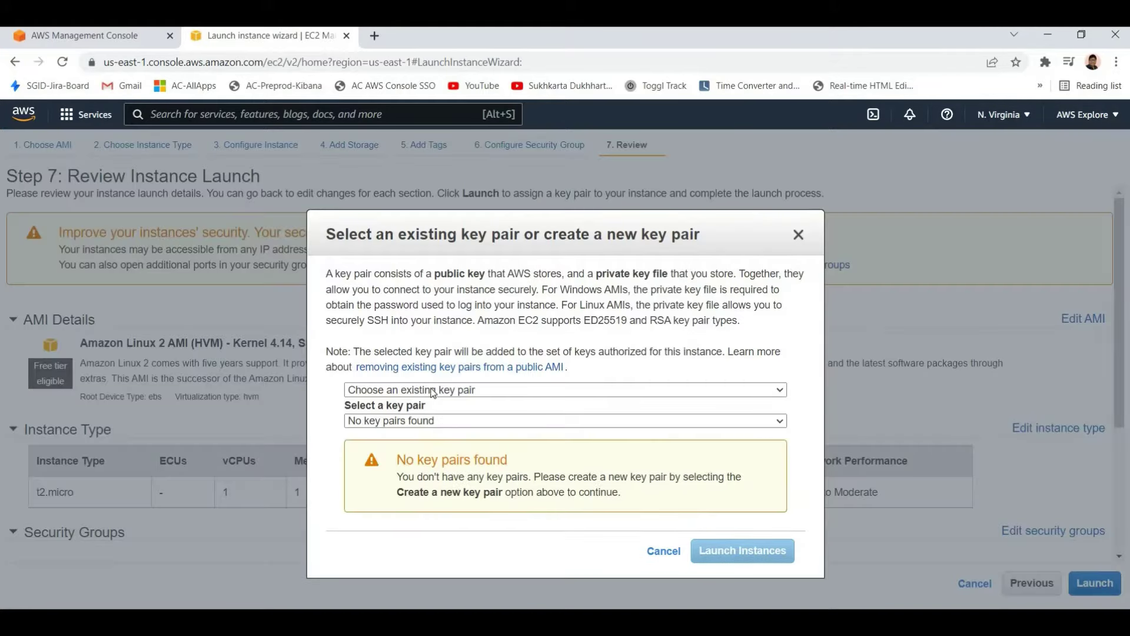
{"action": "left_click", "coordinate": [432, 391]}
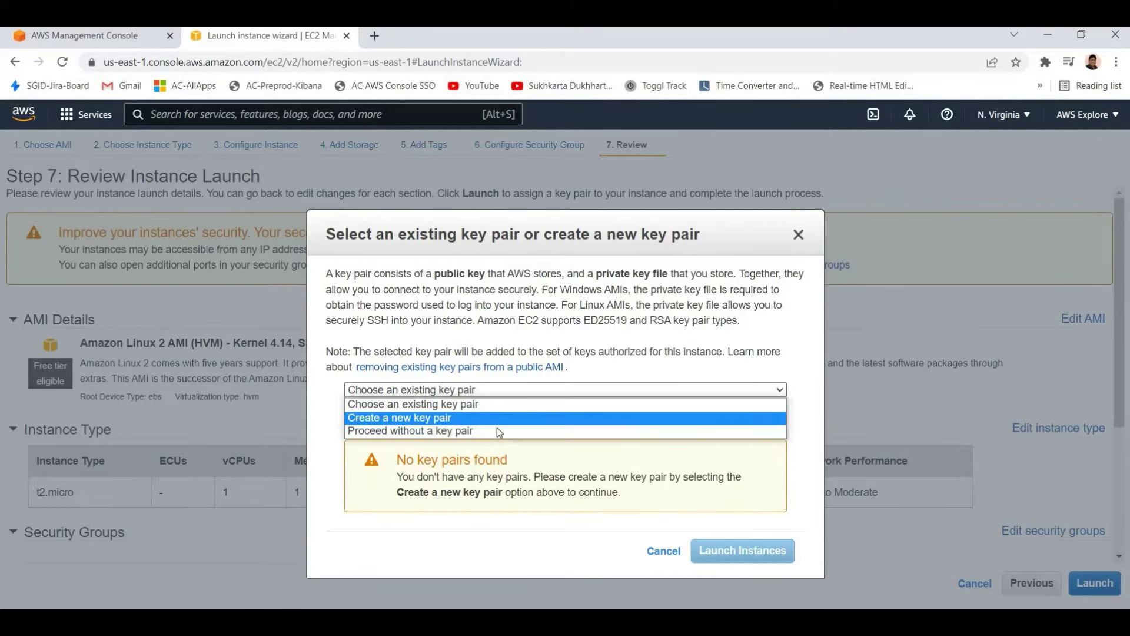
{"action": "left_click", "coordinate": [366, 430]}
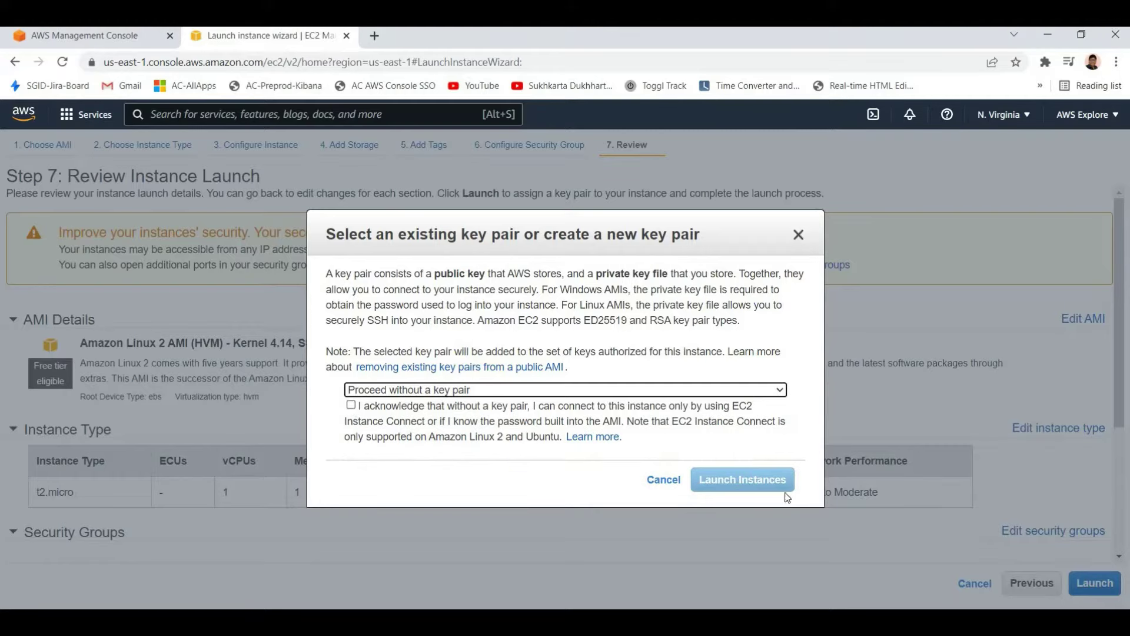
{"action": "left_click", "coordinate": [350, 405]}
{"action": "left_click", "coordinate": [742, 479]}
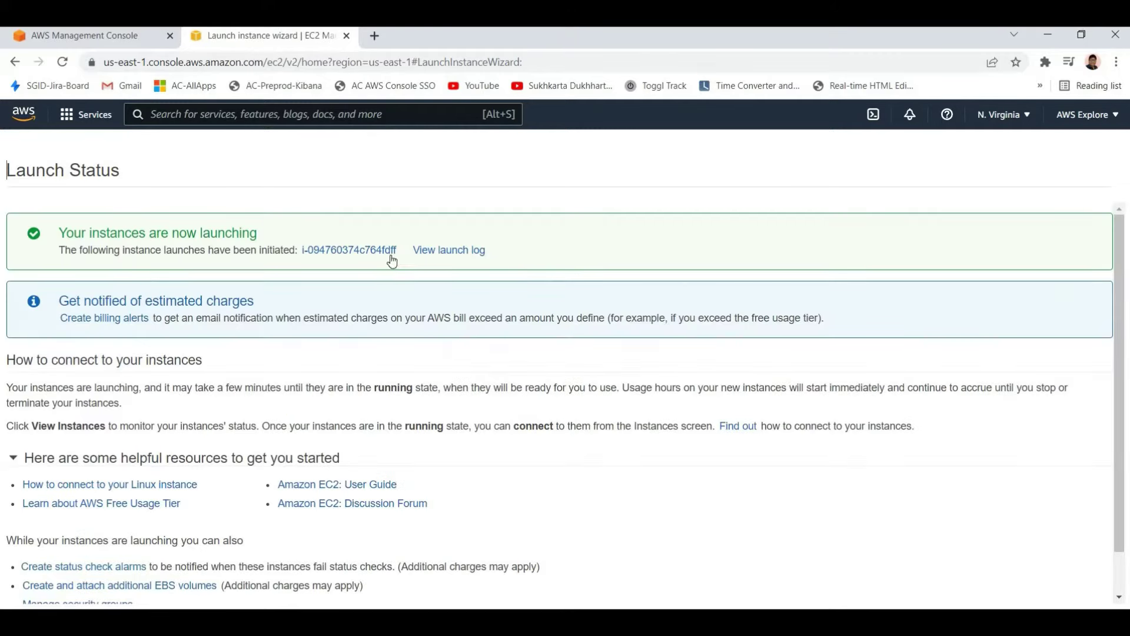
Confirm the new t2.micro instance shows as Pending in the Instances list, then close the EC2 tab
{"action": "left_click", "coordinate": [349, 250]}
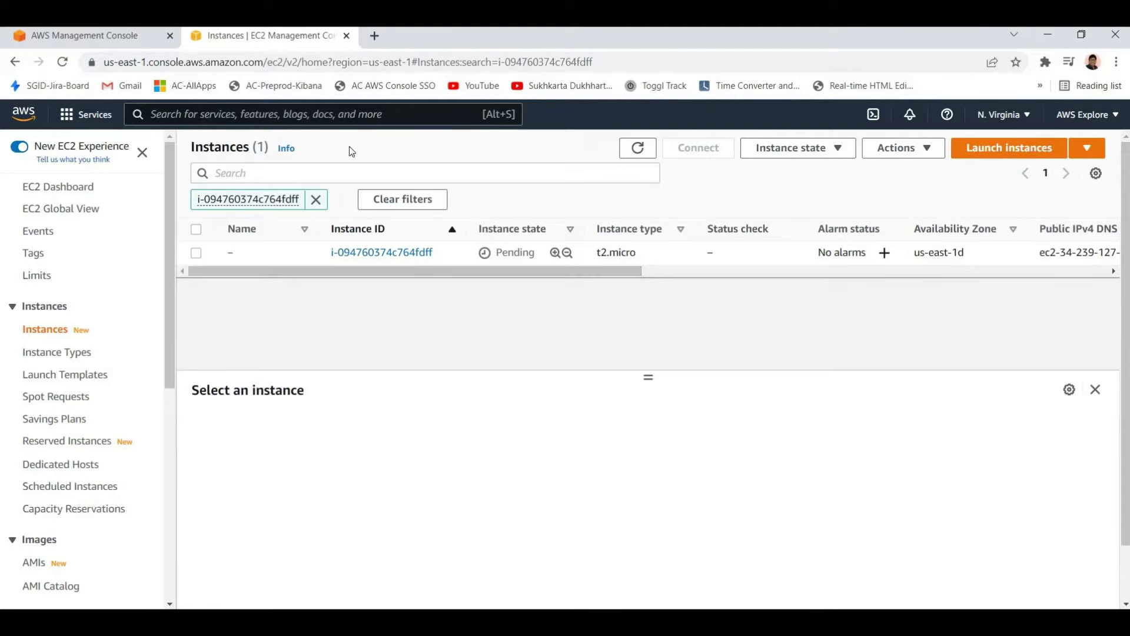
{"action": "key", "text": "ctrl+w"}
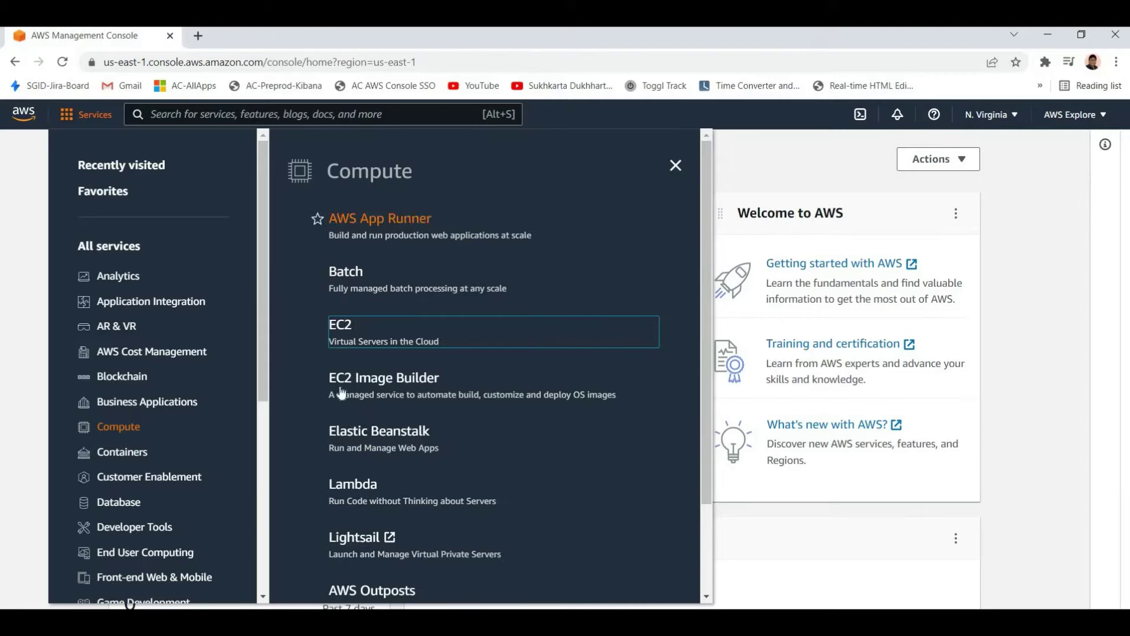
Open Lambda from the Compute services in a new browser tab and switch to it
{"action": "scroll", "coordinate": [344, 272], "scroll_direction": "down", "scroll_amount": 1}
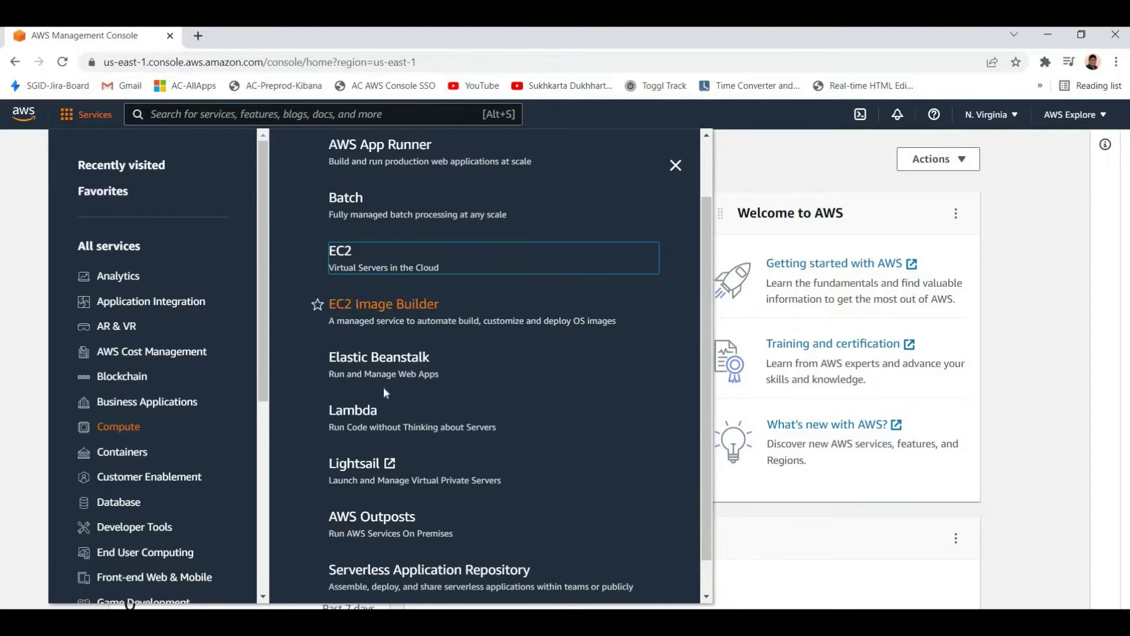
{"action": "scroll", "coordinate": [356, 383], "scroll_direction": "down", "scroll_amount": 1}
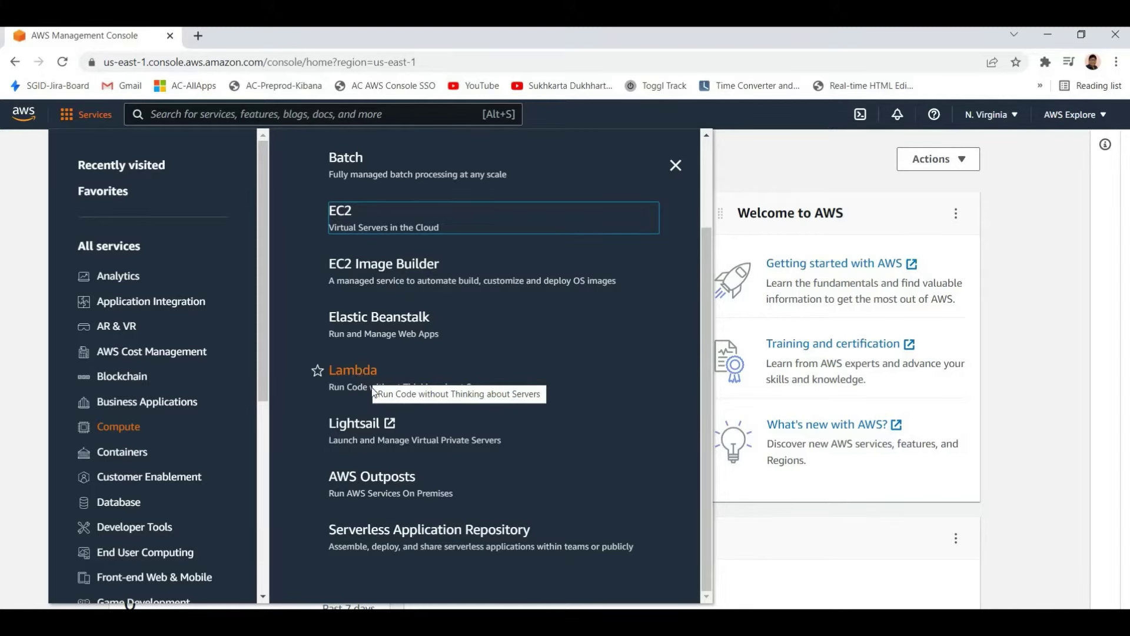
{"action": "right_click", "coordinate": [373, 390]}
{"action": "left_click", "coordinate": [406, 383]}
{"action": "key", "text": "ctrl+Tab"}
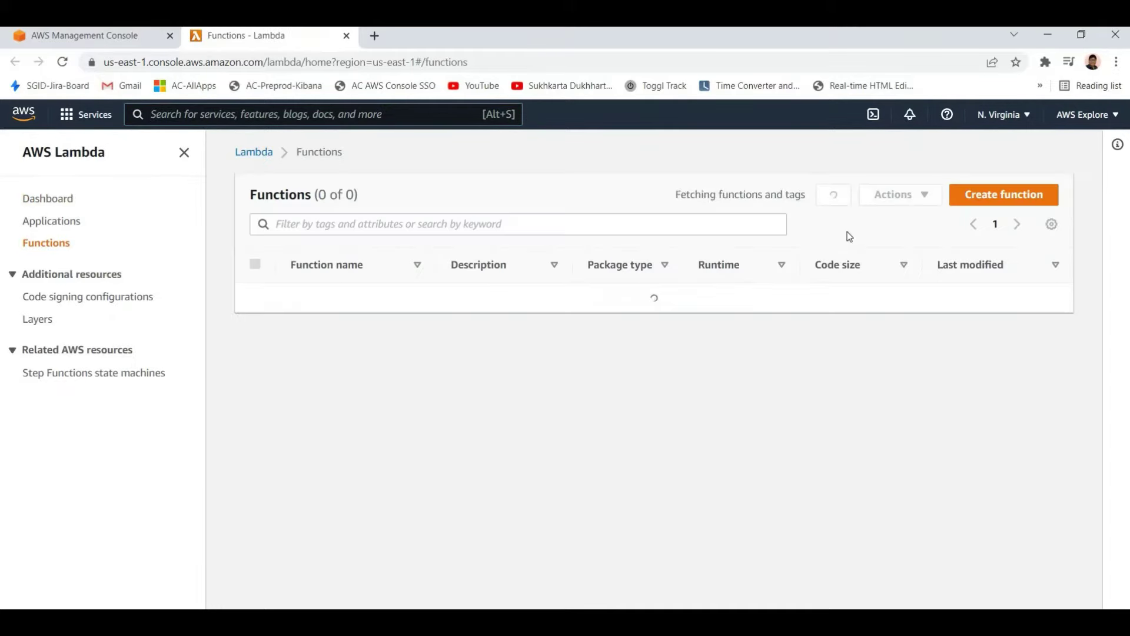
Author a new Lambda function from scratch named getTodo with the Node.js 14.x runtime
{"action": "left_click", "coordinate": [993, 201]}
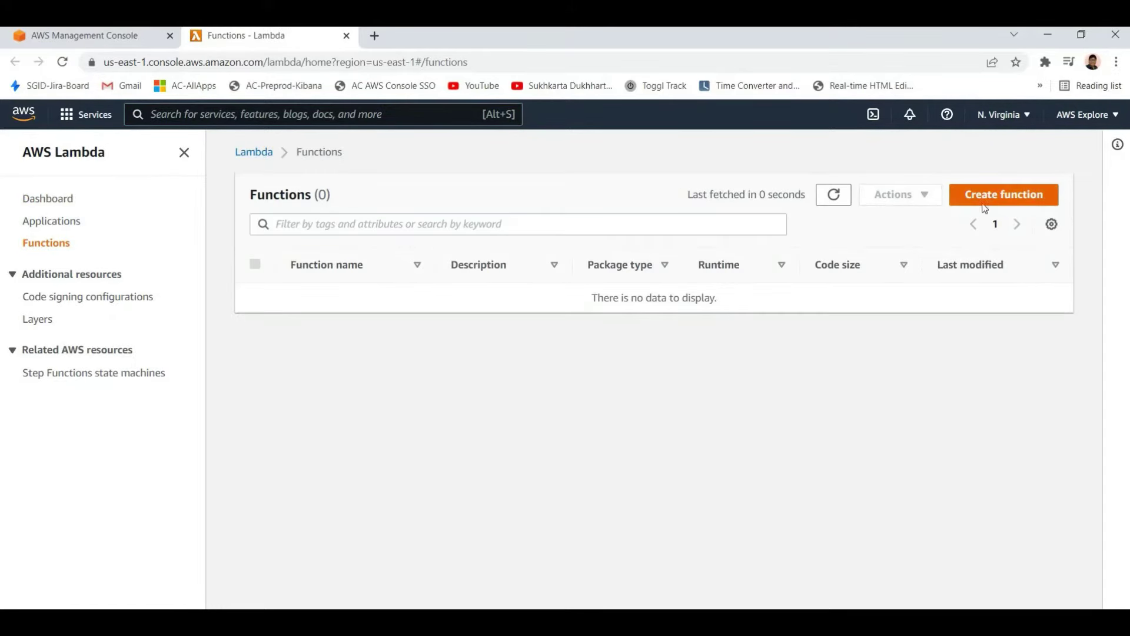
{"action": "scroll", "coordinate": [120, 382], "scroll_direction": "down", "scroll_amount": 1}
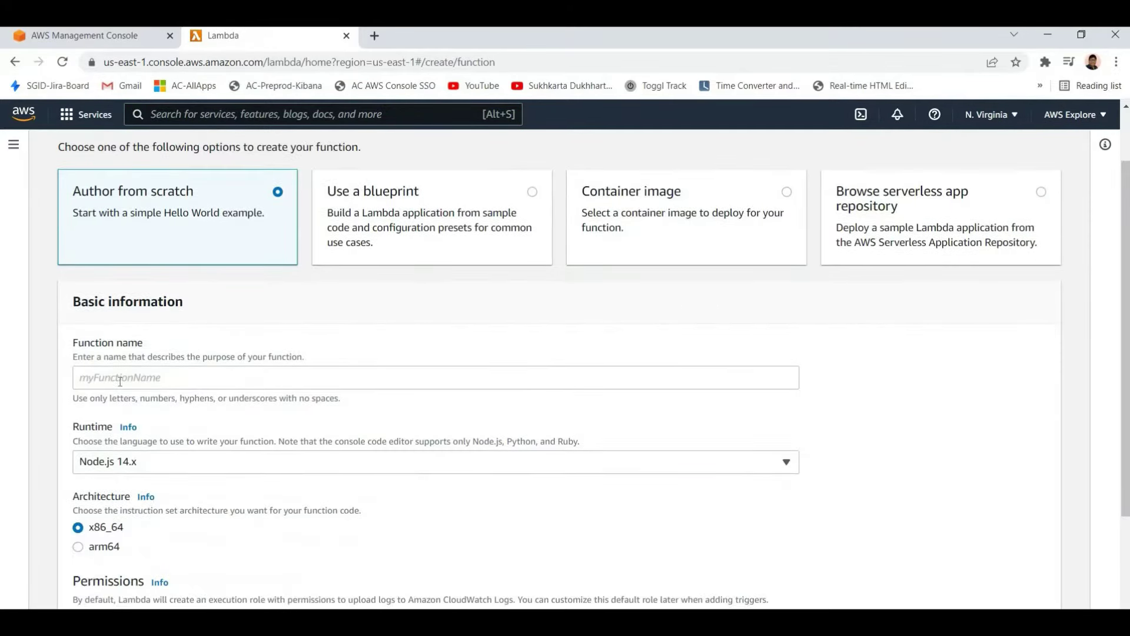
{"action": "left_click", "coordinate": [120, 381]}
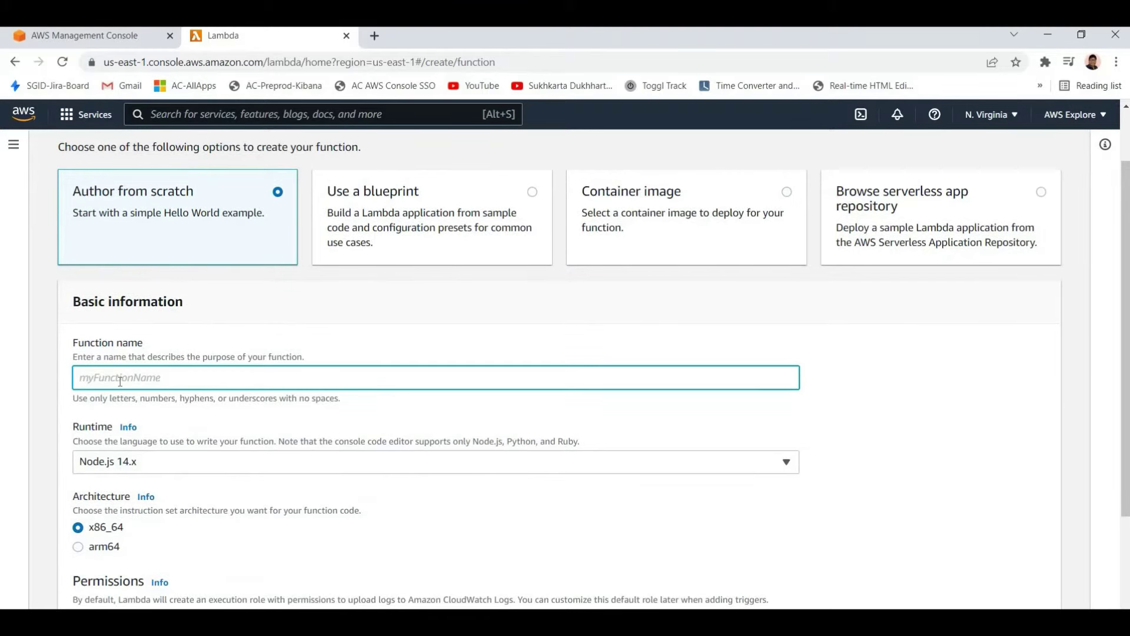
{"action": "type", "text": "to"}
{"action": "key", "text": "BackSpace"}
{"action": "type", "text": "getTodo"}
{"action": "scroll", "coordinate": [118, 353], "scroll_direction": "down", "scroll_amount": 1}
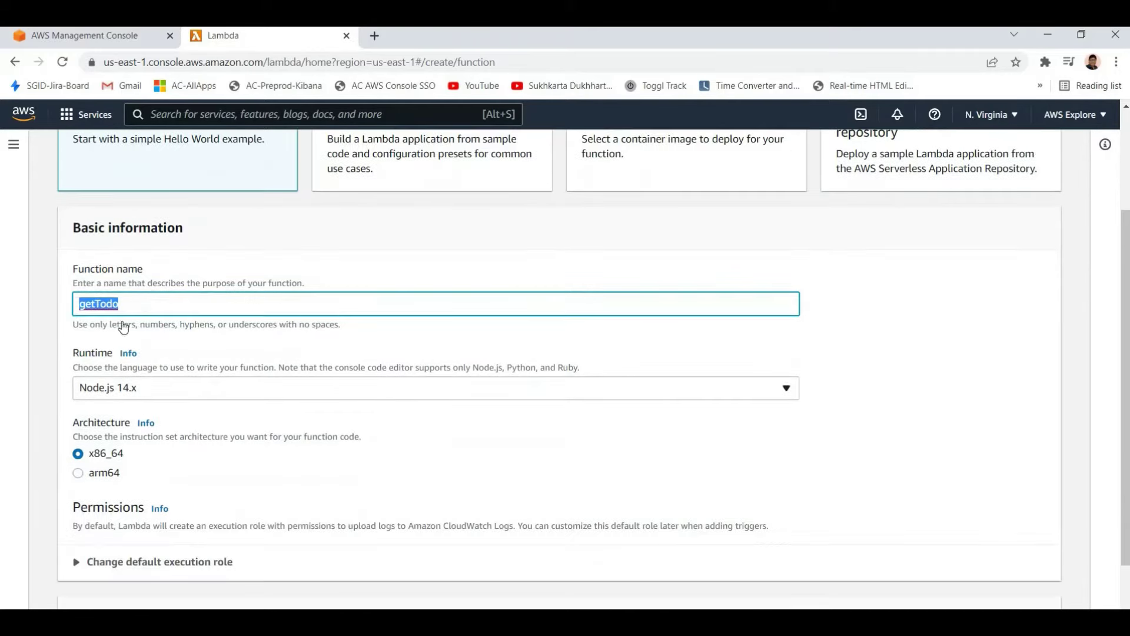
{"action": "left_click", "coordinate": [135, 388]}
{"action": "left_click", "coordinate": [365, 386]}
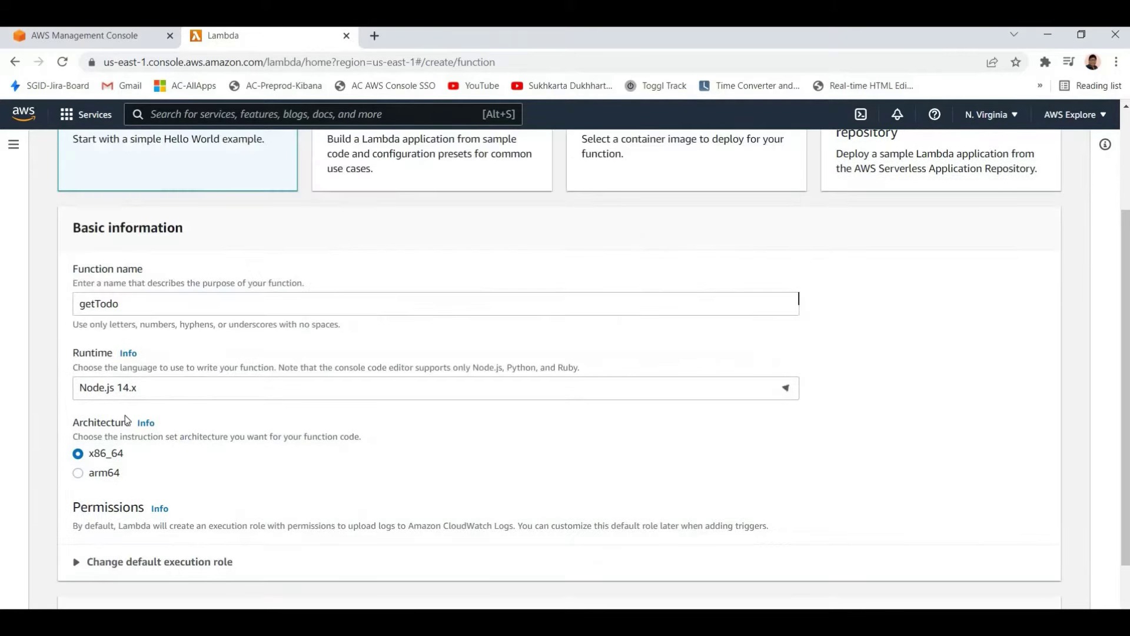
Review the getTodo starter code, then close the Lambda tab
{"action": "scroll", "coordinate": [124, 415], "scroll_direction": "down", "scroll_amount": 1}
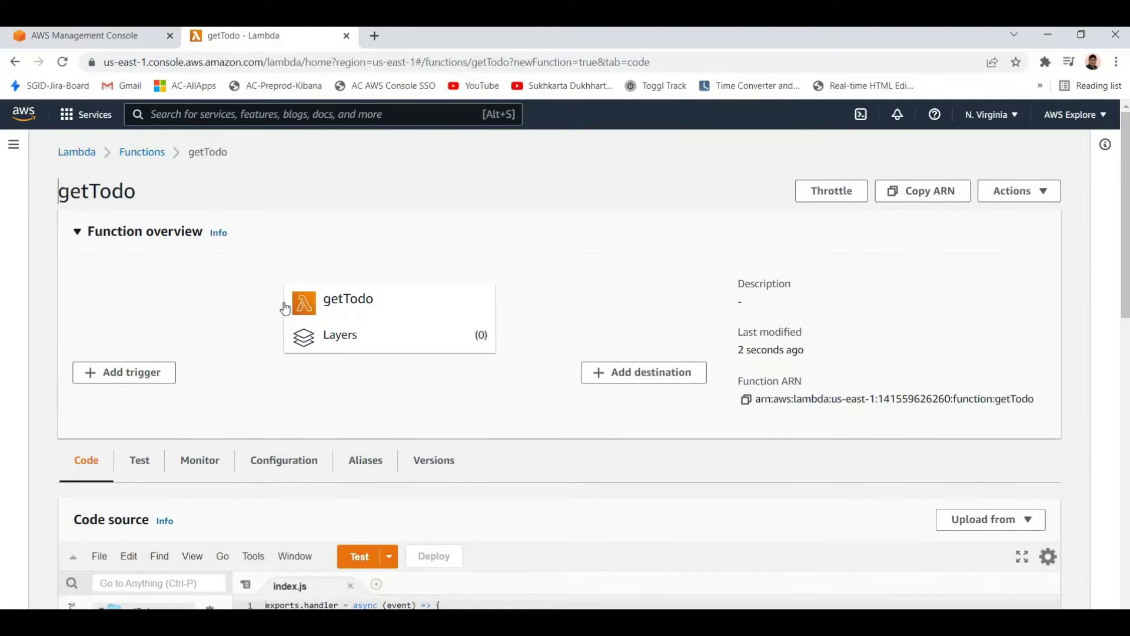
{"action": "scroll", "coordinate": [283, 336], "scroll_direction": "down", "scroll_amount": 3}
{"action": "scroll", "coordinate": [283, 336], "scroll_direction": "down", "scroll_amount": 3}
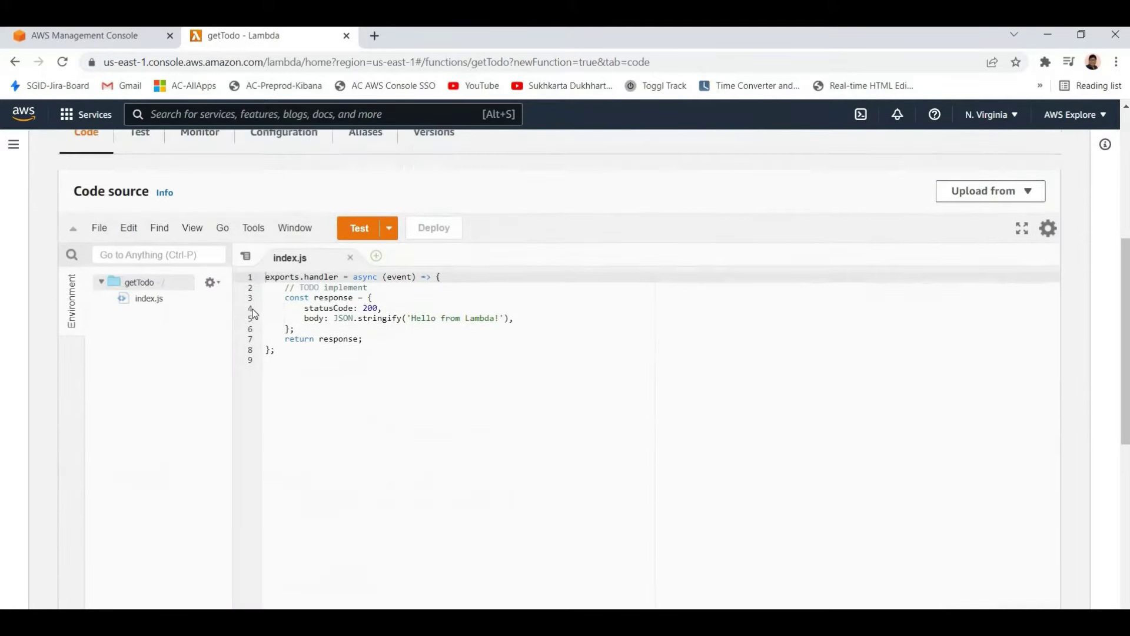
{"action": "key", "text": "ctrl+a"}
{"action": "left_click", "coordinate": [395, 370]}
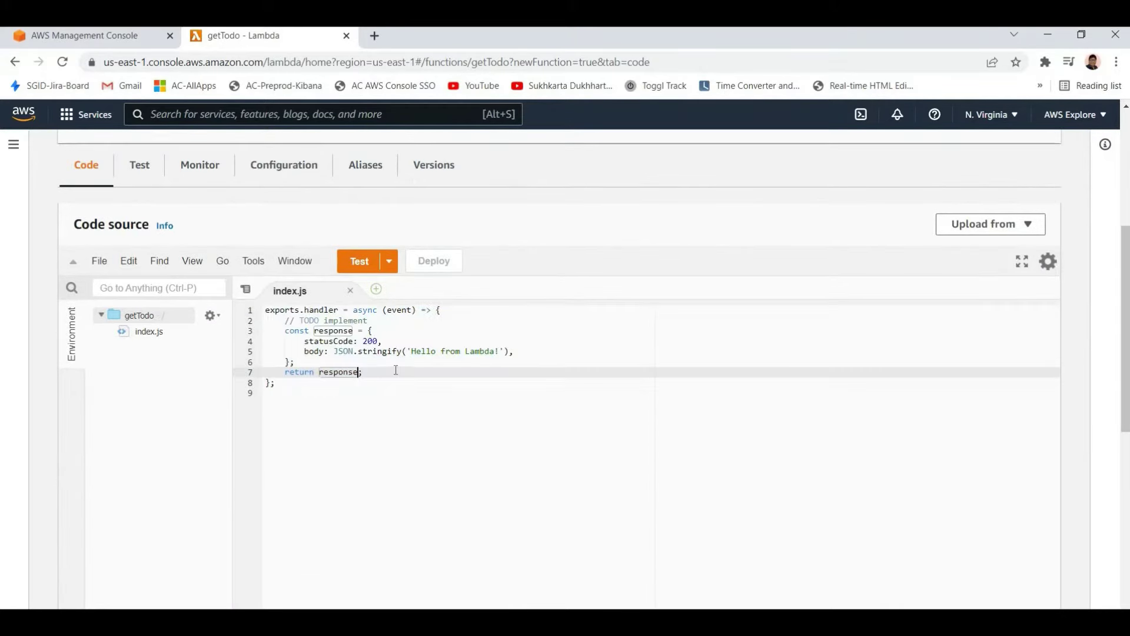
{"action": "scroll", "coordinate": [357, 194], "scroll_direction": "up", "scroll_amount": 3}
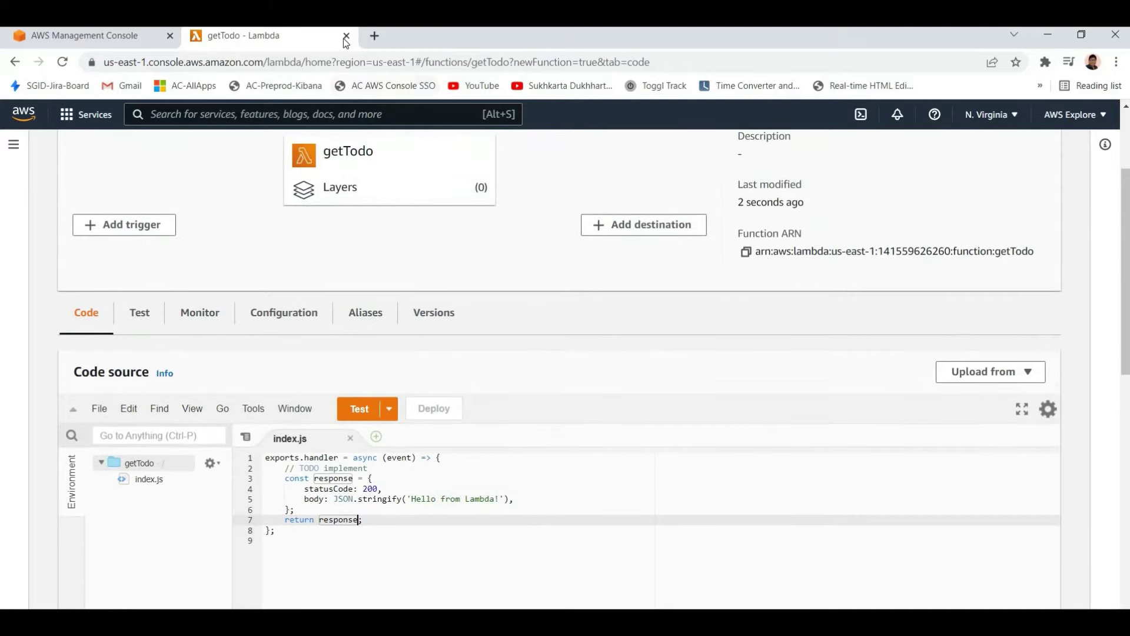
{"action": "key", "text": "ctrl+w"}
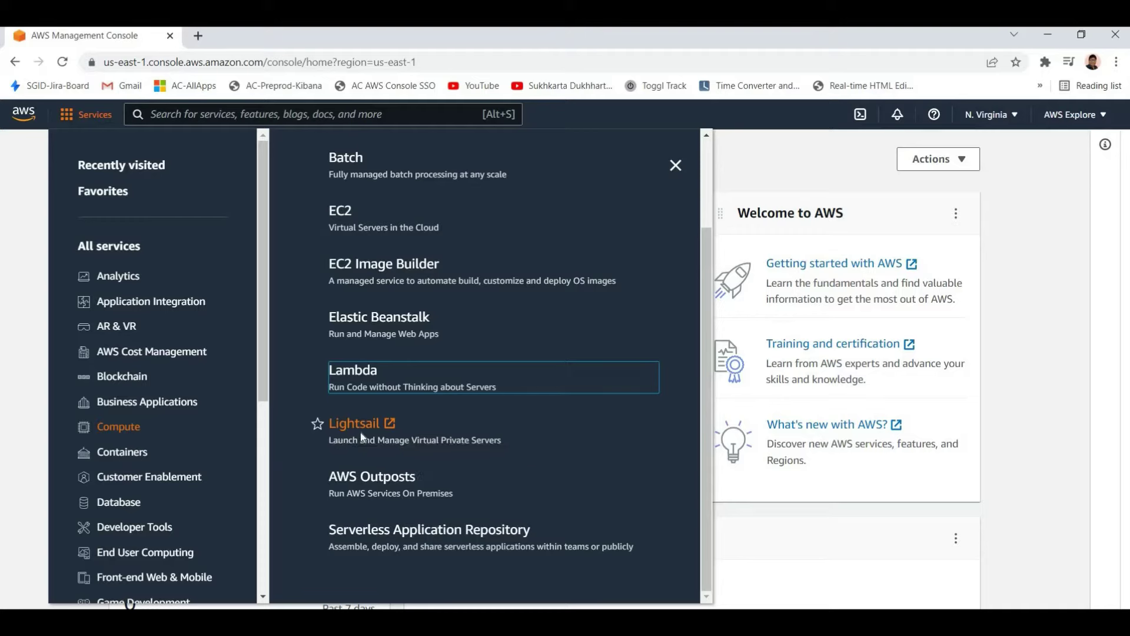
{"action": "right_click", "coordinate": [346, 424]}
{"action": "left_click", "coordinate": [383, 433]}
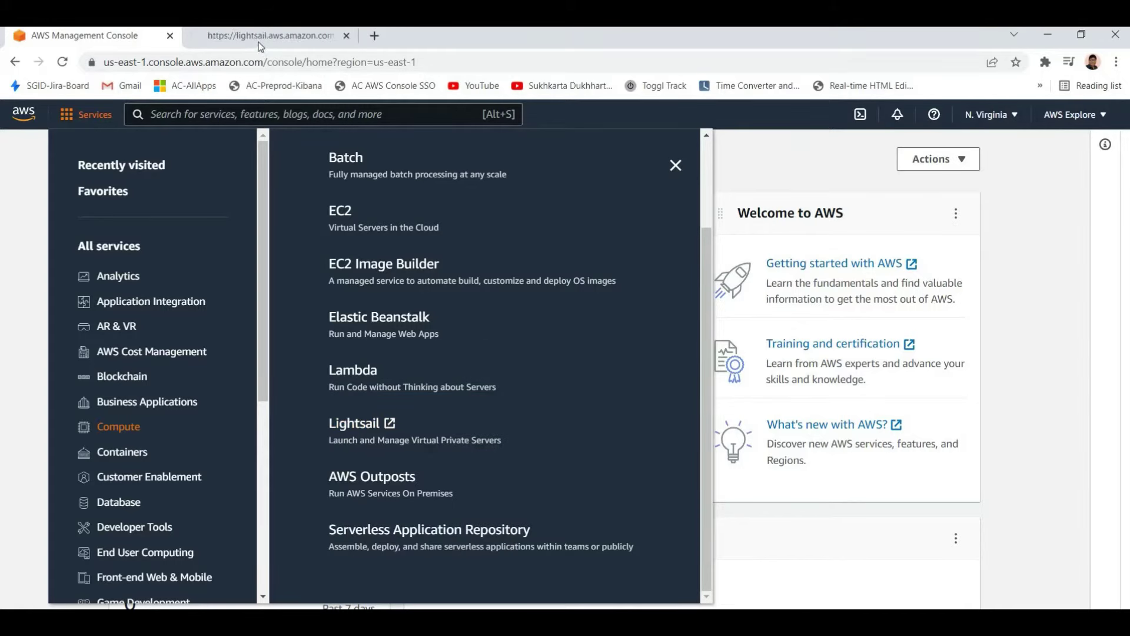
{"action": "key", "text": "ctrl+Tab"}
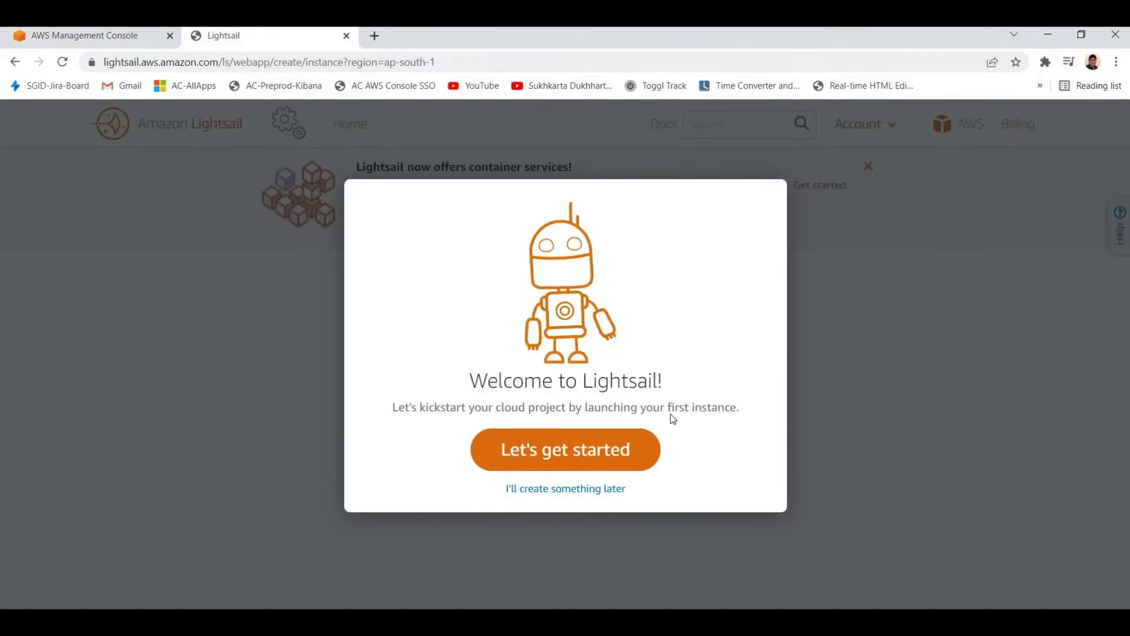
{"action": "left_click", "coordinate": [586, 448]}
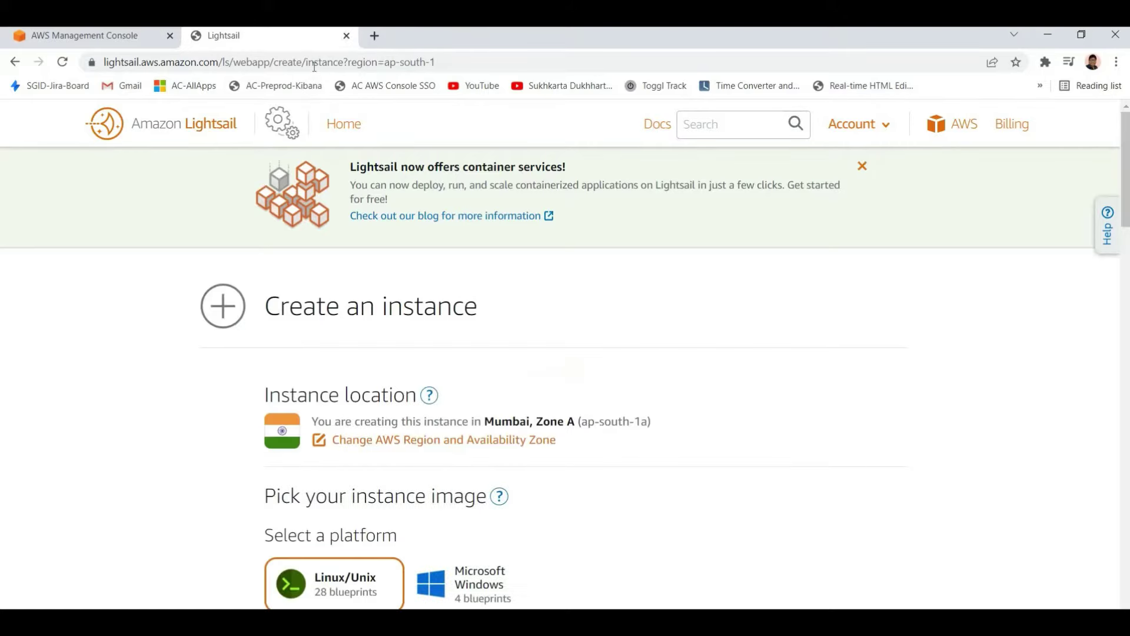
{"action": "left_click", "coordinate": [347, 35]}
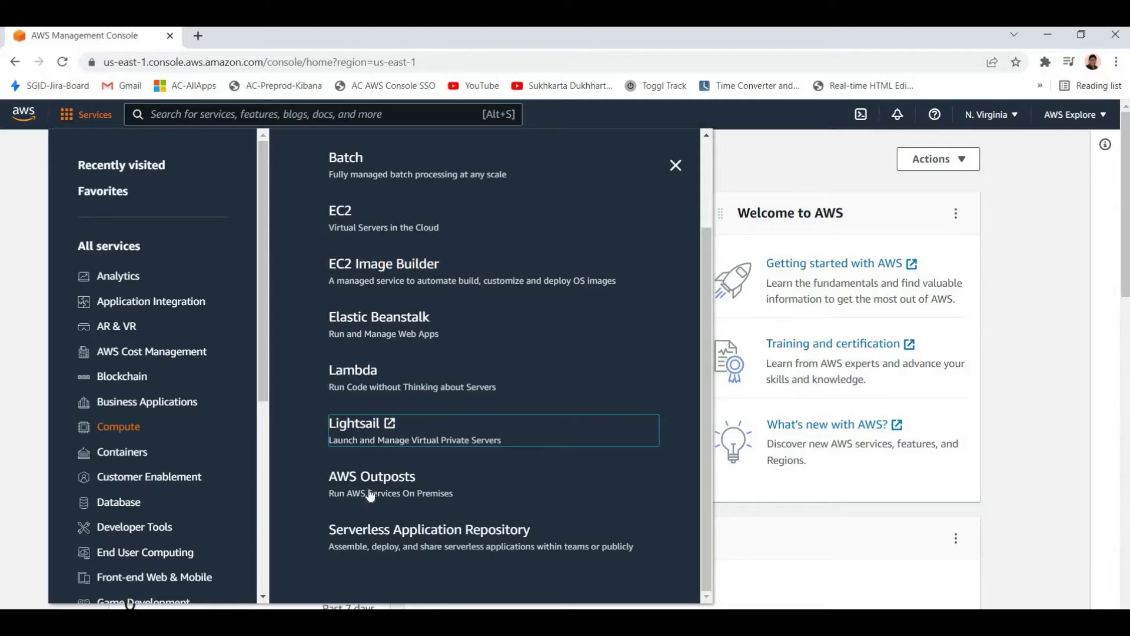
Find S3 under Storage in the Services menu and open it in a new tab
{"action": "scroll", "coordinate": [550, 328], "scroll_direction": "down", "scroll_amount": 3}
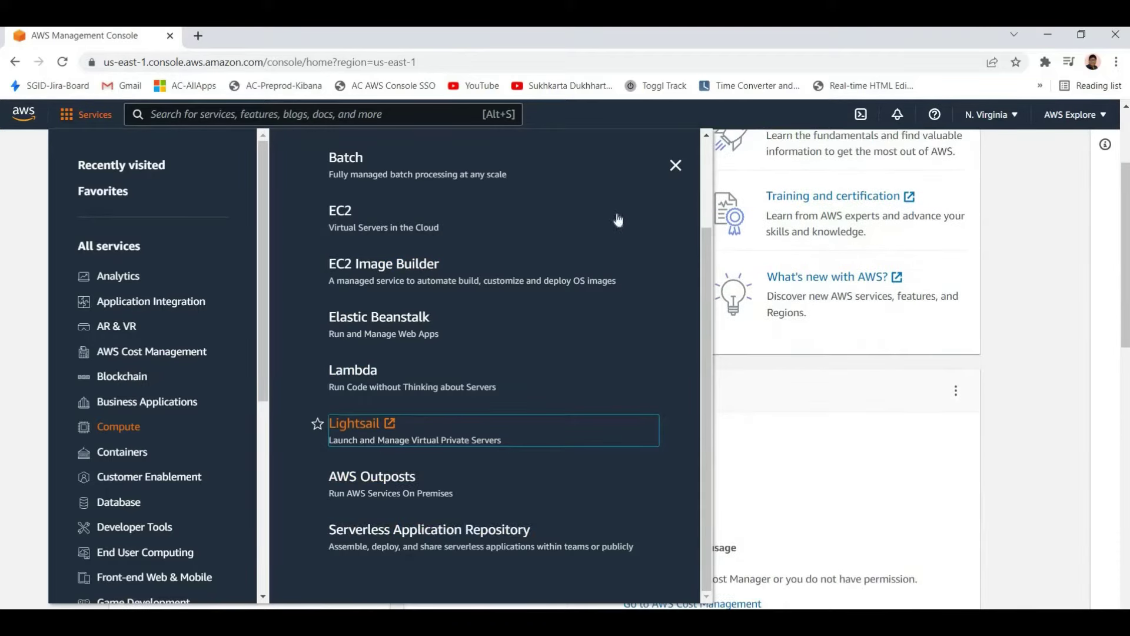
{"action": "scroll", "coordinate": [659, 182], "scroll_direction": "up", "scroll_amount": 2}
{"action": "scroll", "coordinate": [675, 170], "scroll_direction": "up", "scroll_amount": 1}
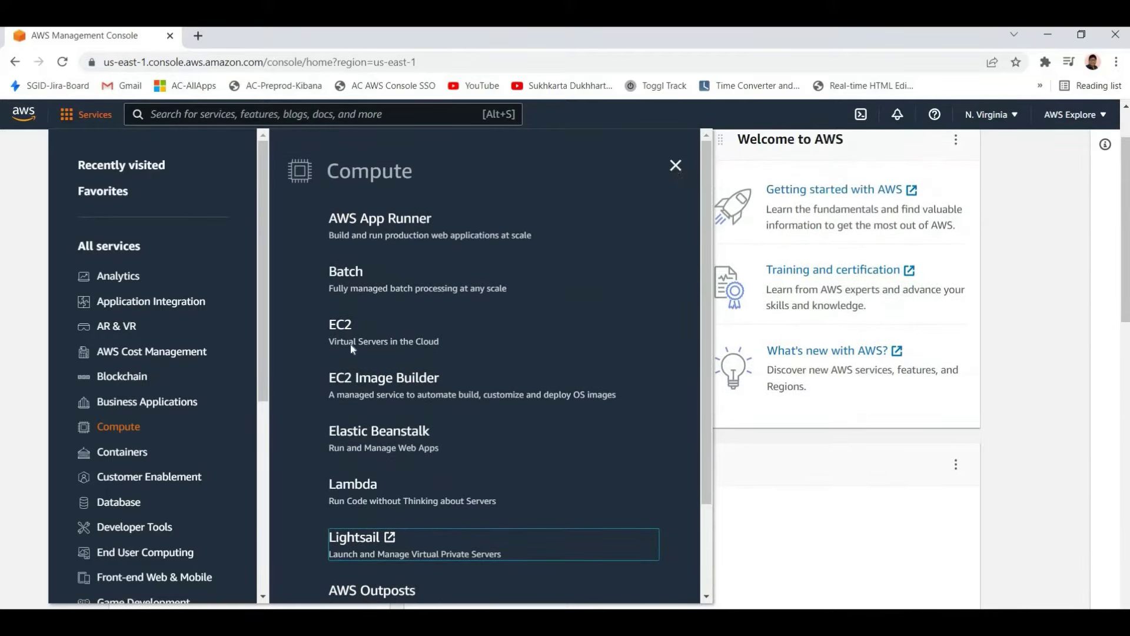
{"action": "left_click", "coordinate": [86, 114]}
{"action": "left_click", "coordinate": [85, 114]}
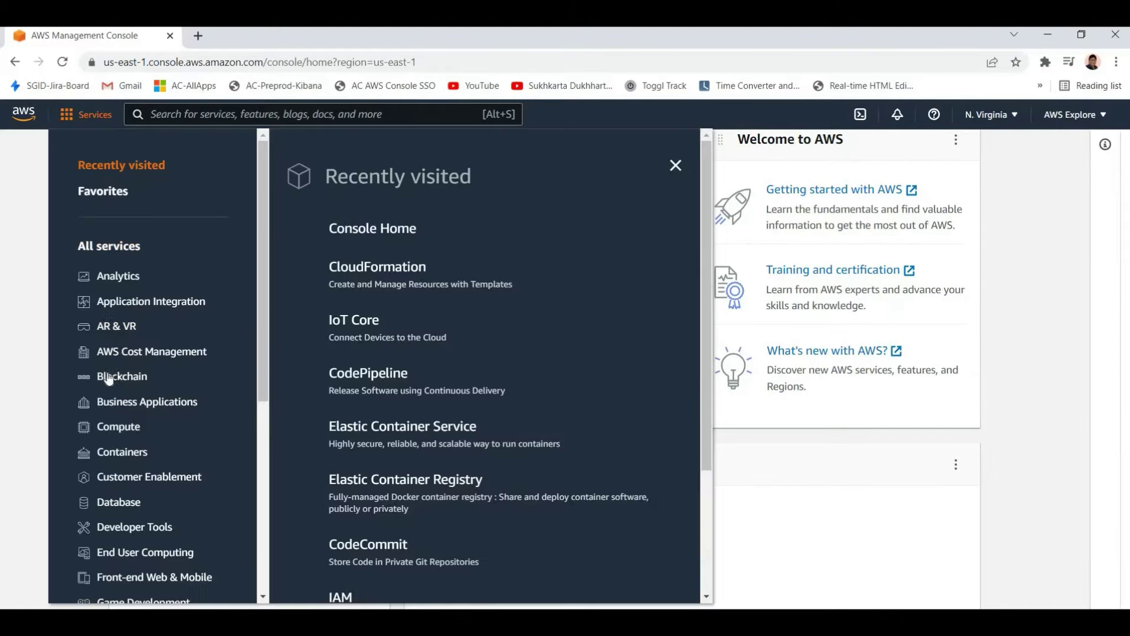
{"action": "scroll", "coordinate": [110, 301], "scroll_direction": "down", "scroll_amount": 3}
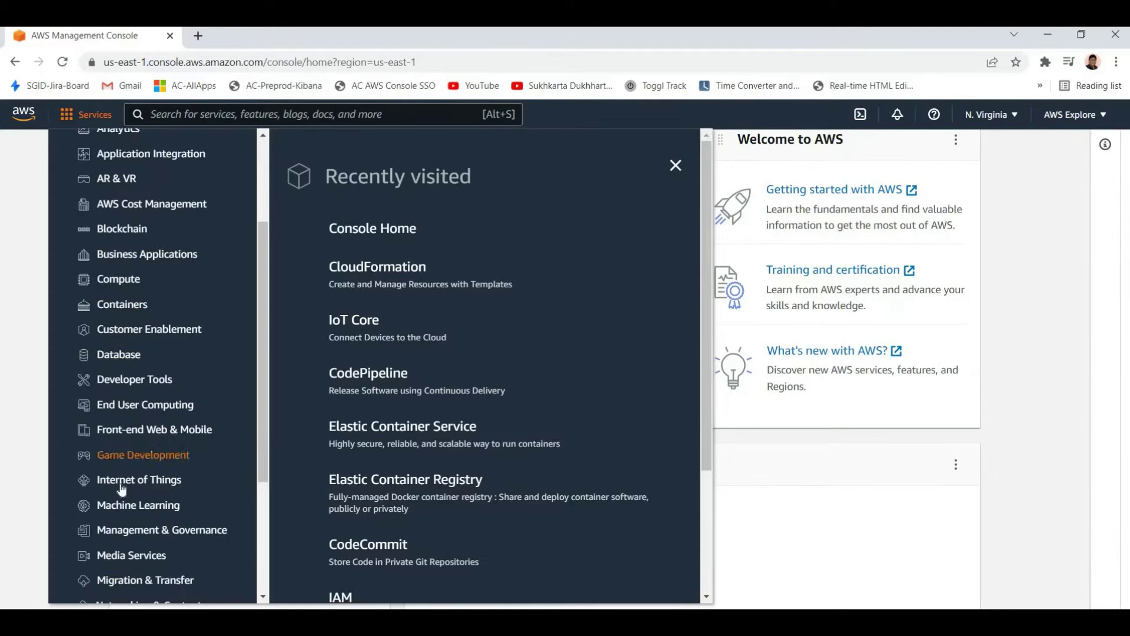
{"action": "scroll", "coordinate": [115, 568], "scroll_direction": "down", "scroll_amount": 4}
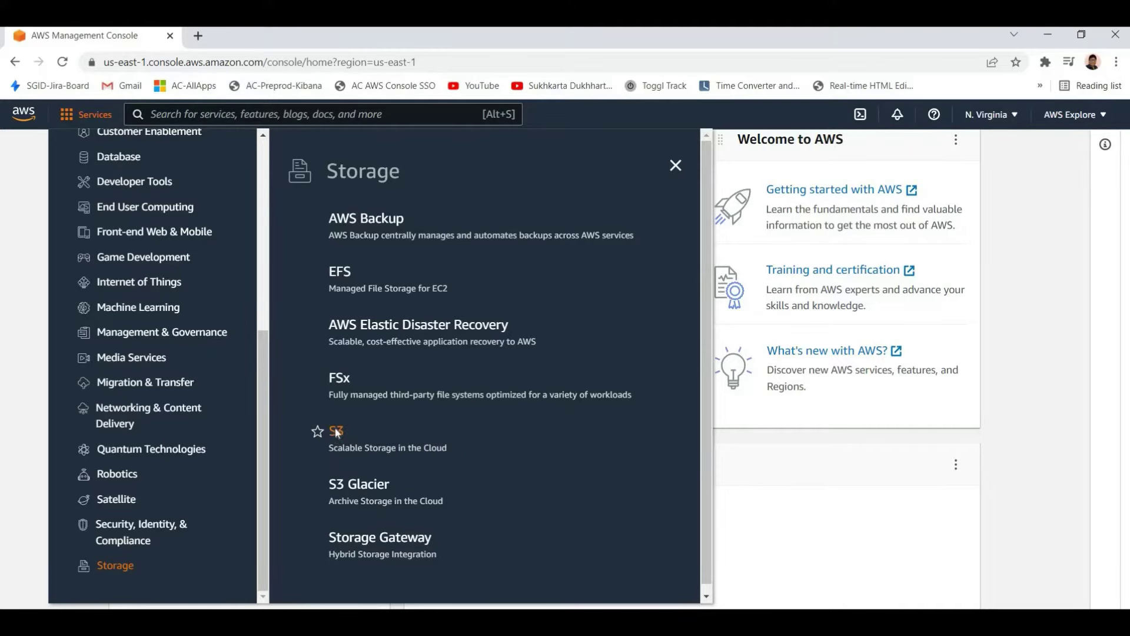
{"action": "right_click", "coordinate": [349, 443]}
{"action": "left_click", "coordinate": [382, 450]}
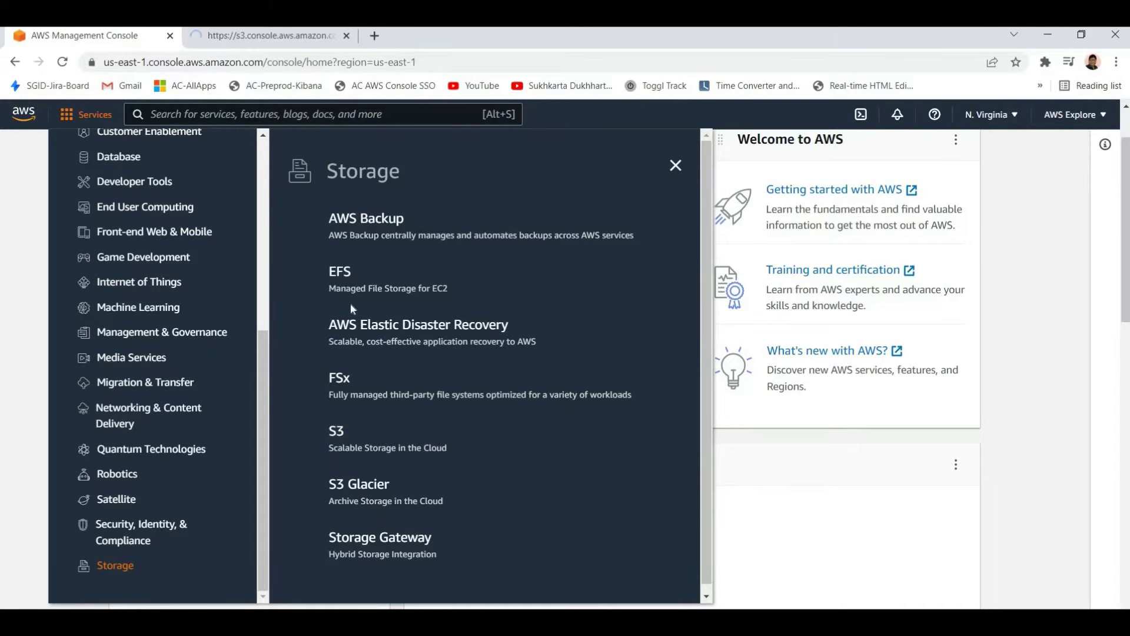
{"action": "key", "text": "ctrl+Tab"}
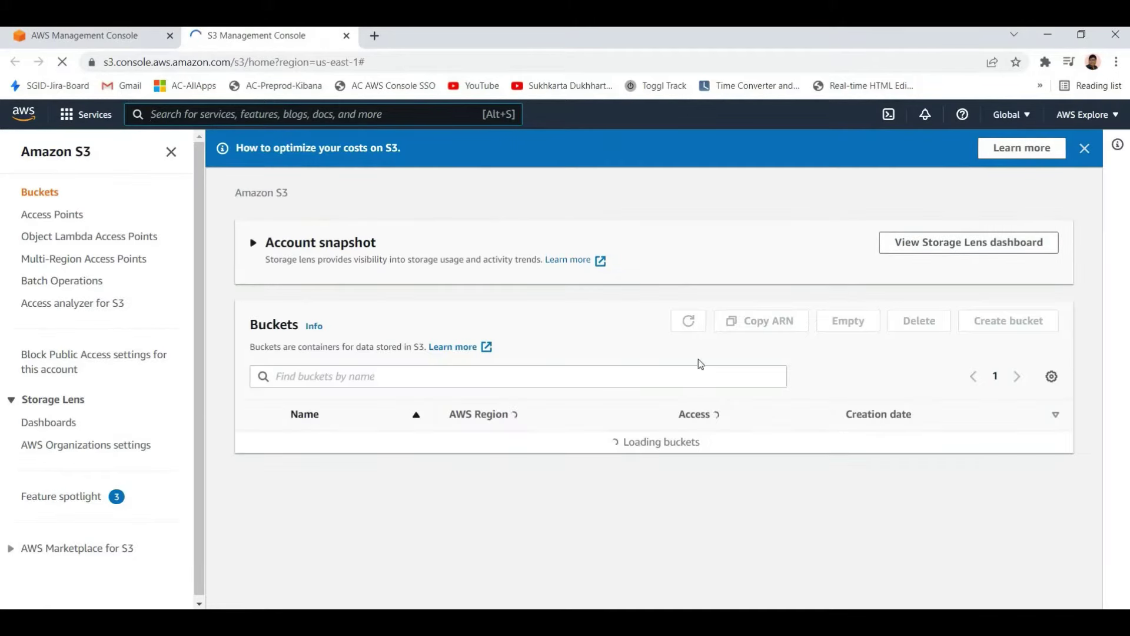
Start creating an S3 bucket and enter a draft bucket name 'demo'
{"action": "left_click", "coordinate": [1002, 321]}
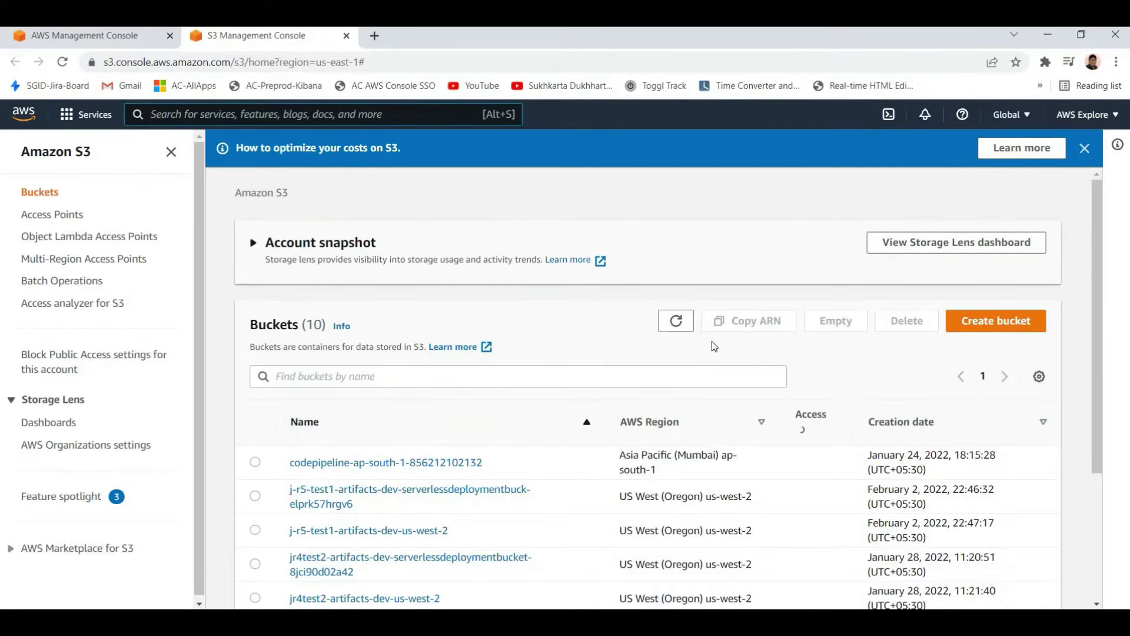
{"action": "left_click", "coordinate": [126, 330]}
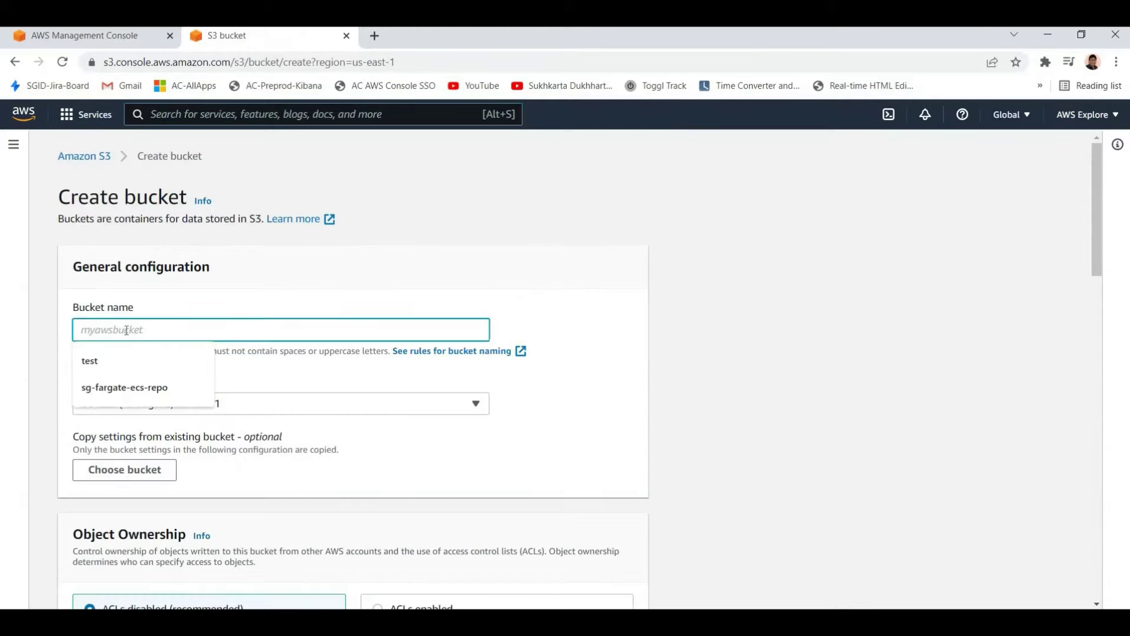
{"action": "type", "text": "x"}
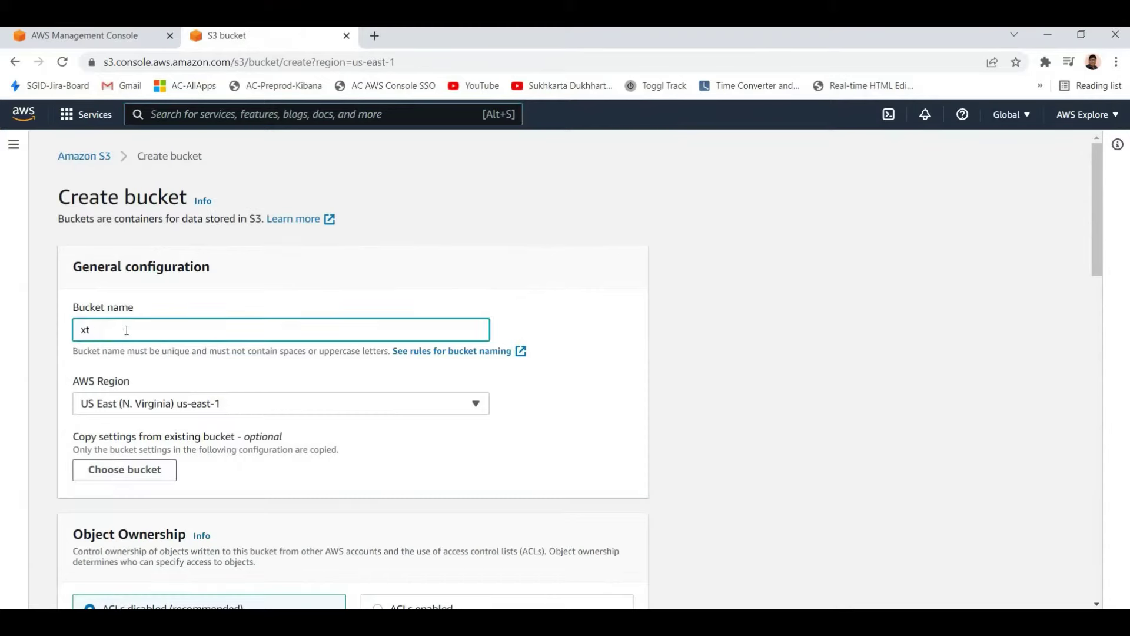
{"action": "key", "text": "BackSpace"}
{"action": "type", "text": "demo"}
{"action": "key", "text": "ctrl+a"}
{"action": "scroll", "coordinate": [128, 407], "scroll_direction": "down", "scroll_amount": 1}
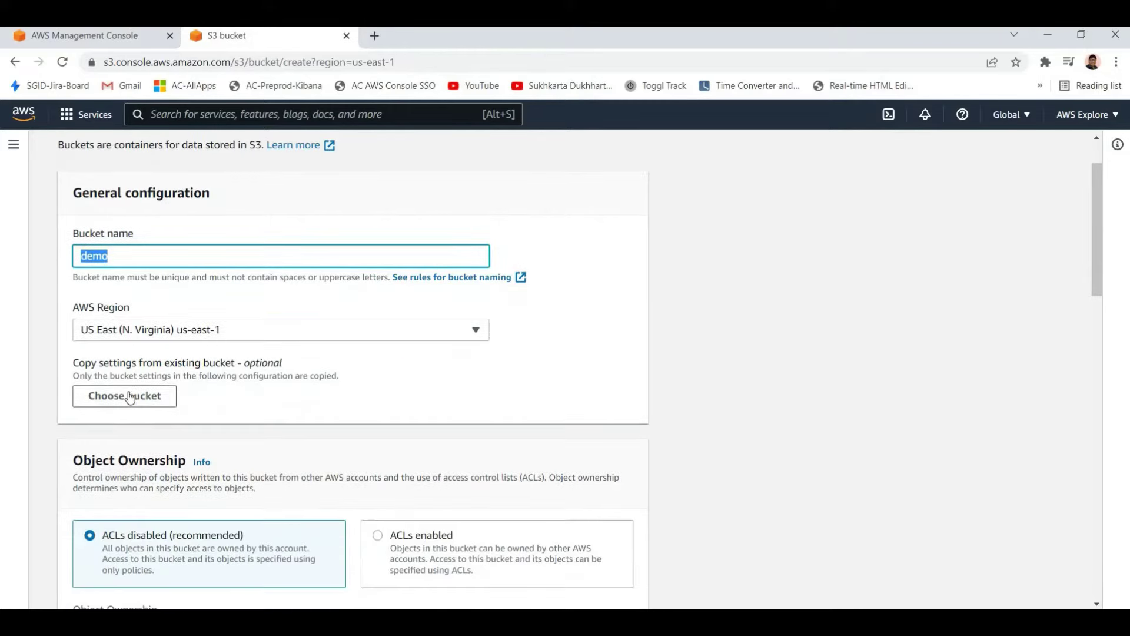
{"action": "scroll", "coordinate": [179, 423], "scroll_direction": "down", "scroll_amount": 15}
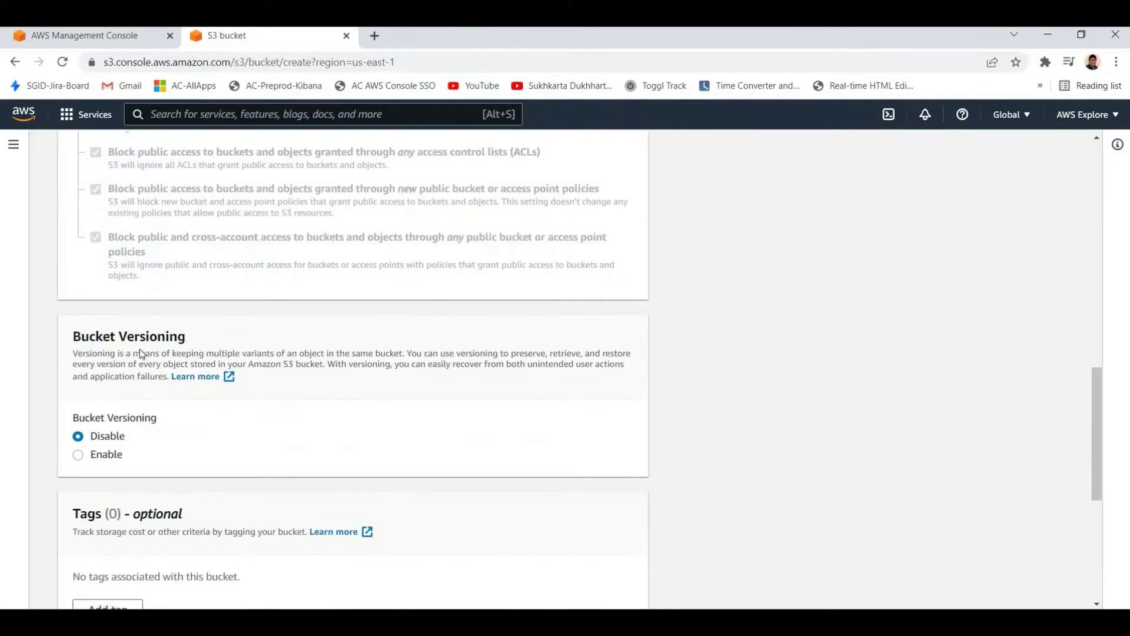
{"action": "scroll", "coordinate": [574, 583], "scroll_direction": "up", "scroll_amount": 1}
{"action": "scroll", "coordinate": [574, 583], "scroll_direction": "down", "scroll_amount": 1}
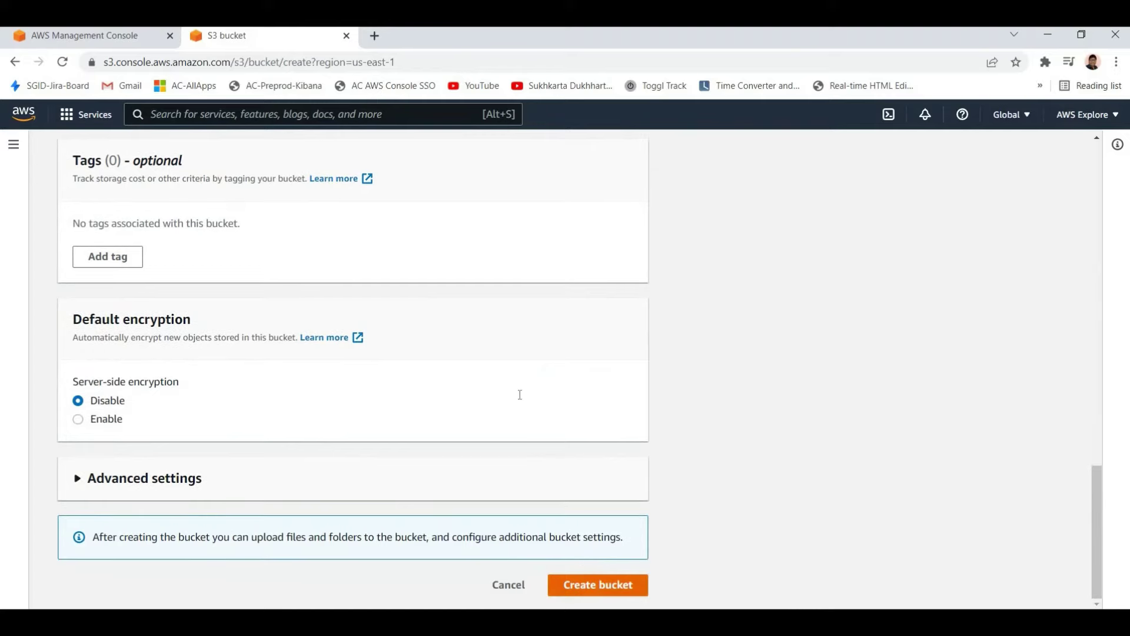
{"action": "scroll", "coordinate": [323, 290], "scroll_direction": "up", "scroll_amount": 12}
{"action": "scroll", "coordinate": [140, 330], "scroll_direction": "up", "scroll_amount": 3}
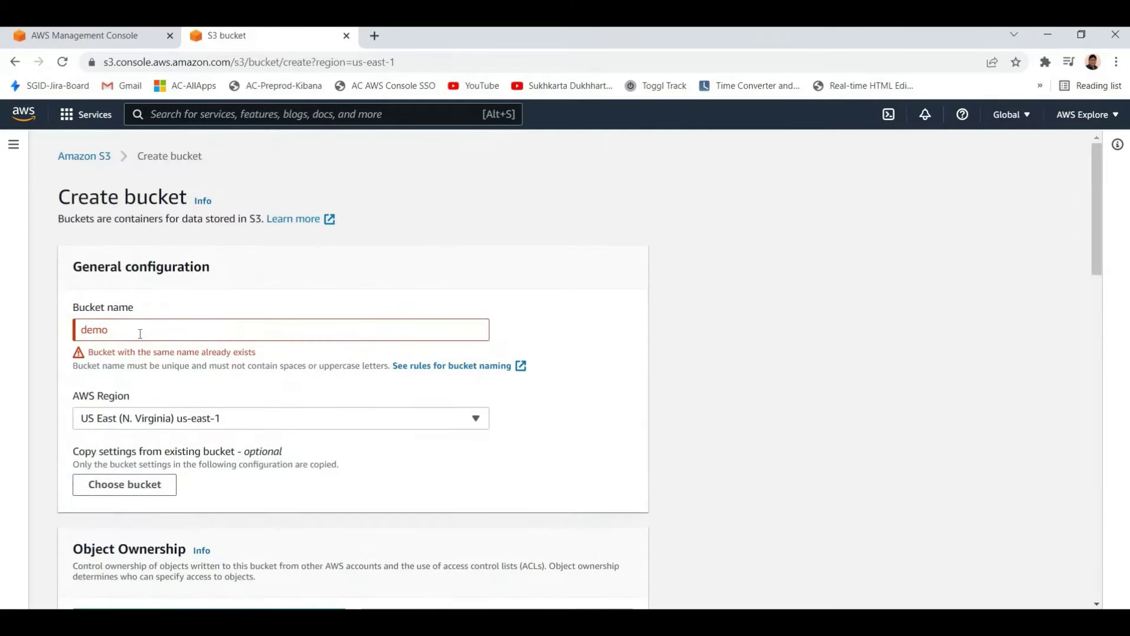
Extend the draft bucket name to demo_123_xx and reselect it
{"action": "left_click", "coordinate": [141, 334]}
{"action": "double_click", "coordinate": [139, 331]}
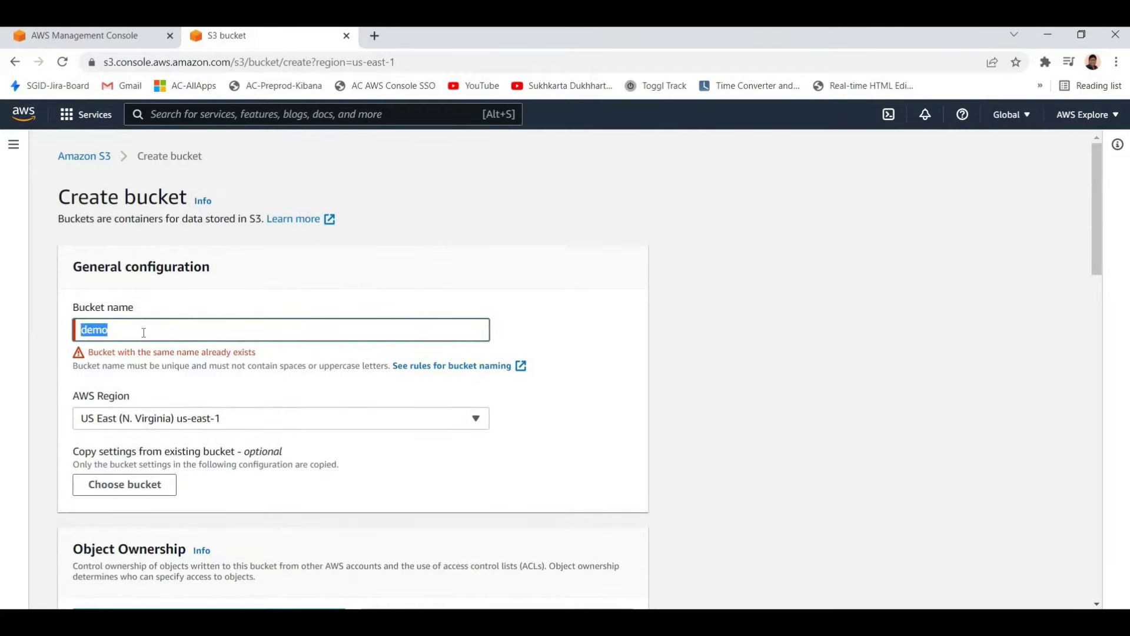
{"action": "left_click", "coordinate": [151, 331]}
{"action": "type", "text": "_123_xx"}
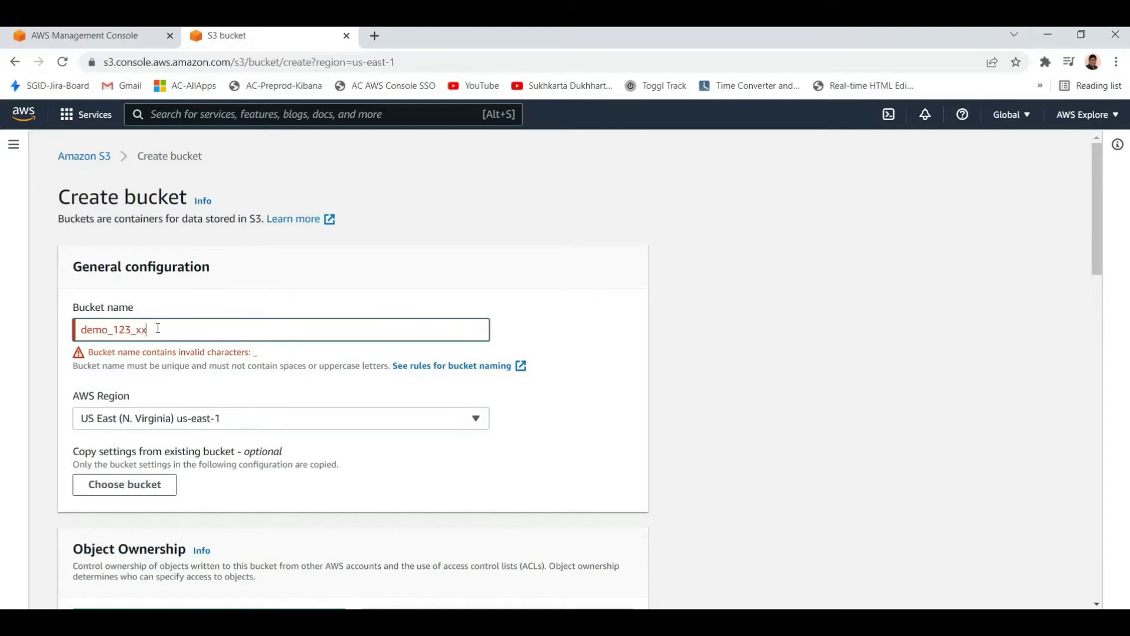
{"action": "double_click", "coordinate": [158, 328]}
{"action": "left_click", "coordinate": [144, 330]}
{"action": "key", "text": "ctrl+a"}
{"action": "scroll", "coordinate": [290, 500], "scroll_direction": "down", "scroll_amount": 20}
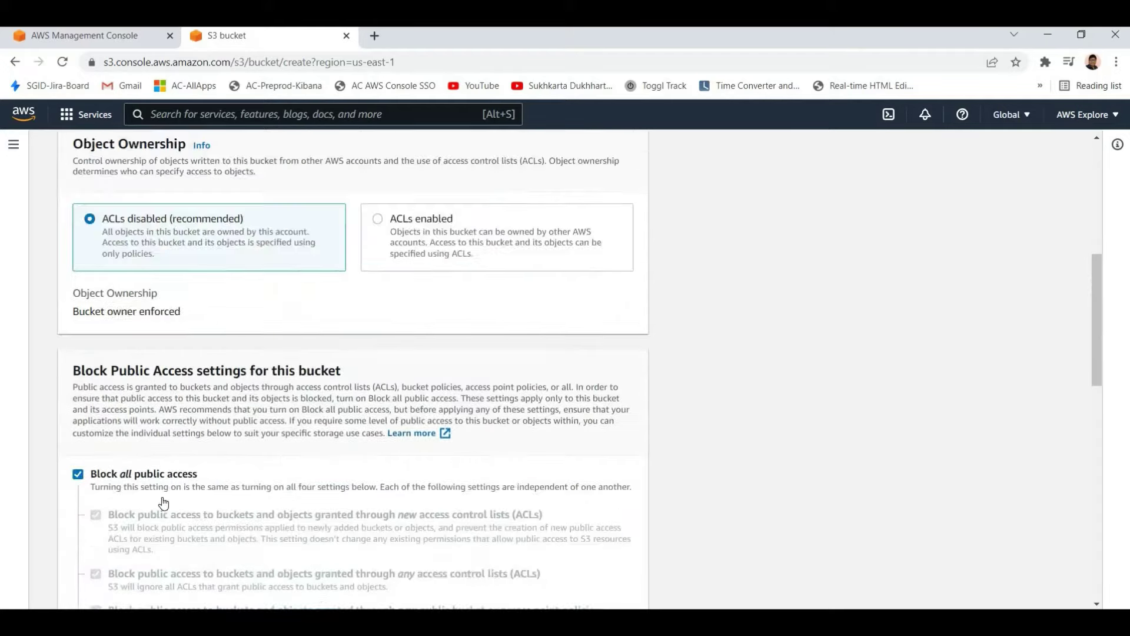
{"action": "scroll", "coordinate": [361, 336], "scroll_direction": "up", "scroll_amount": 15}
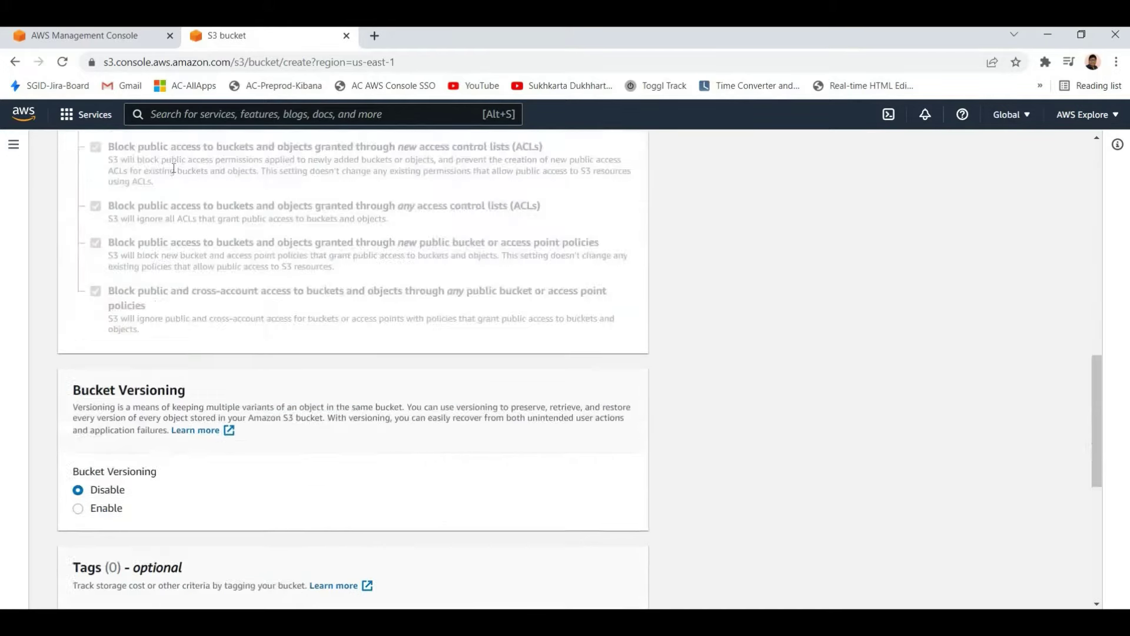
Replace the invalid name with 12demotest123 and submit the bucket with default settings
{"action": "key", "text": "Tab"}
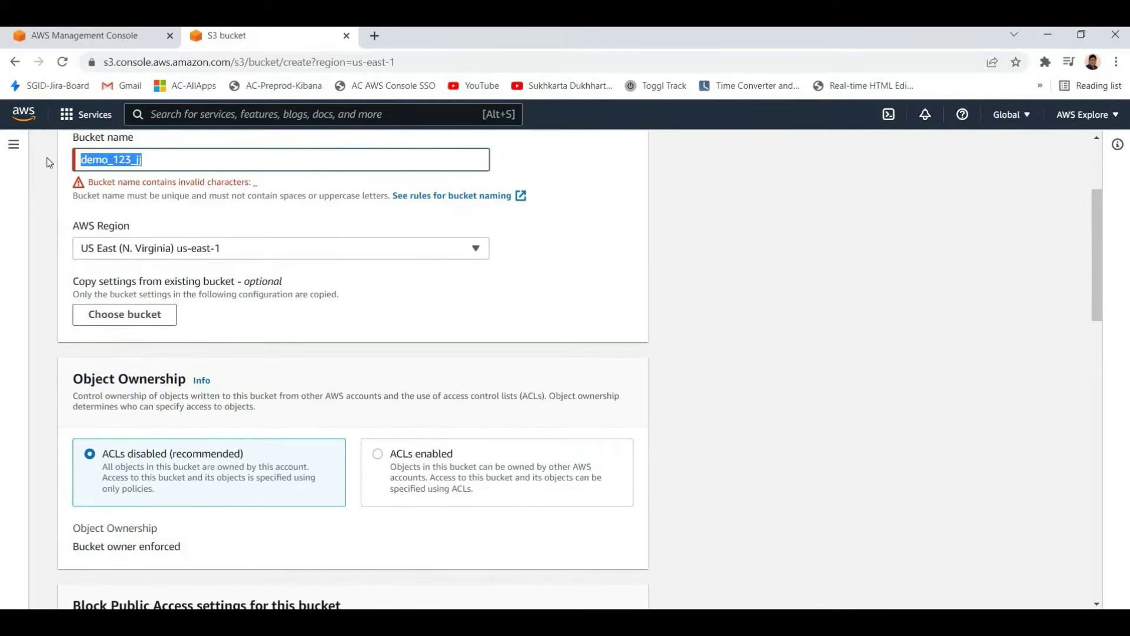
{"action": "type", "text": "12de"}
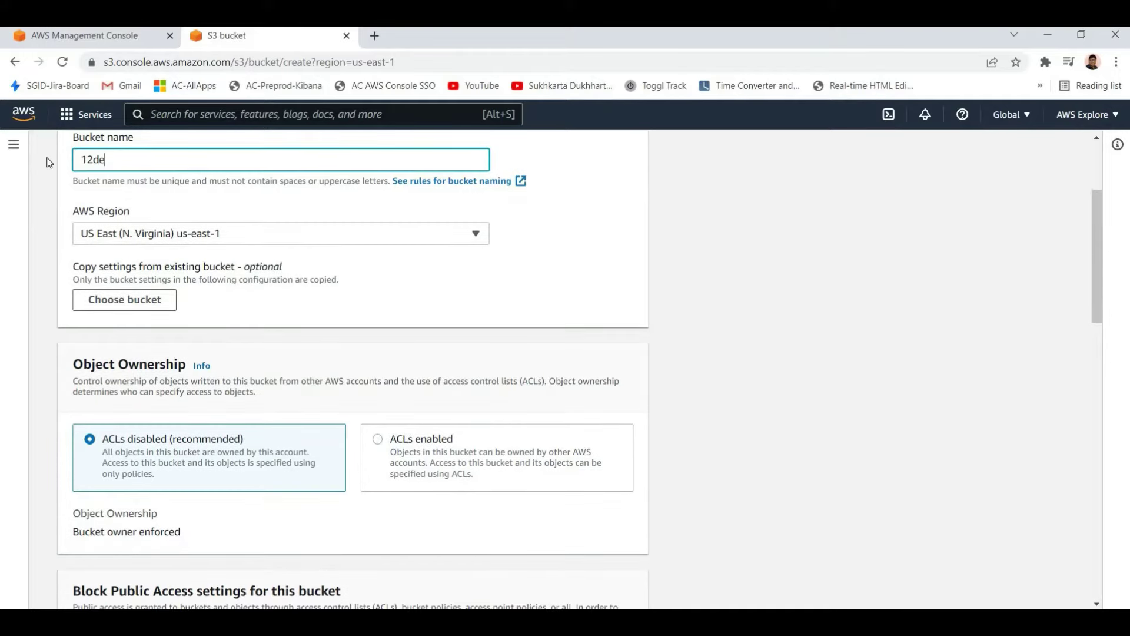
{"action": "type", "text": "motest123"}
{"action": "key", "text": "ctrl+a"}
{"action": "scroll", "coordinate": [595, 598], "scroll_direction": "down", "scroll_amount": 10}
{"action": "scroll", "coordinate": [595, 599], "scroll_direction": "down", "scroll_amount": 6}
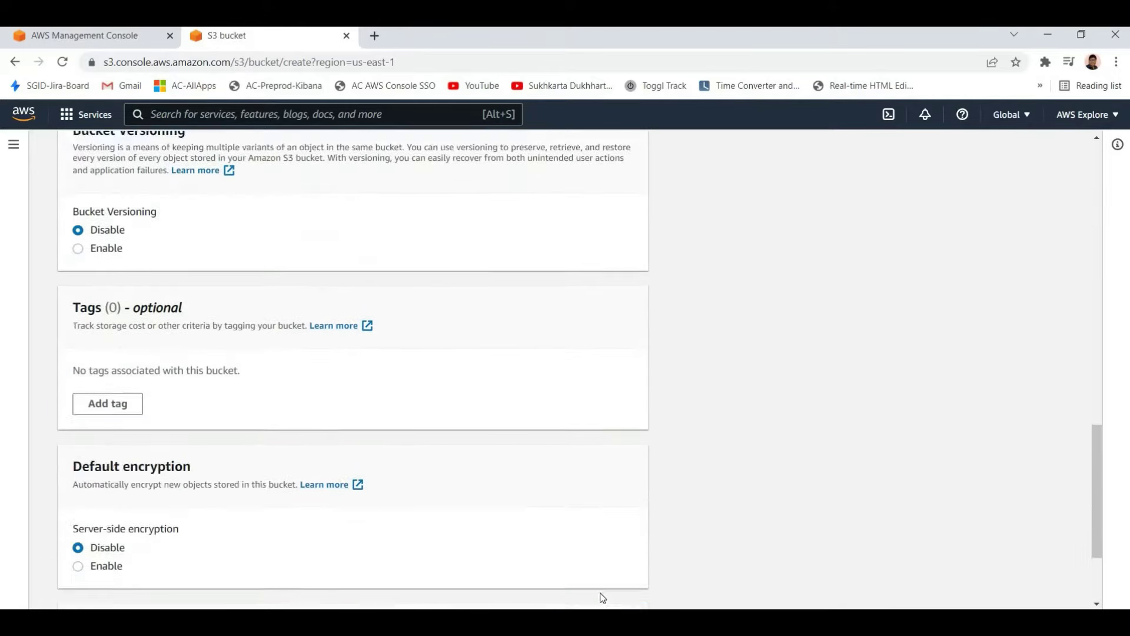
{"action": "key", "text": "Return"}
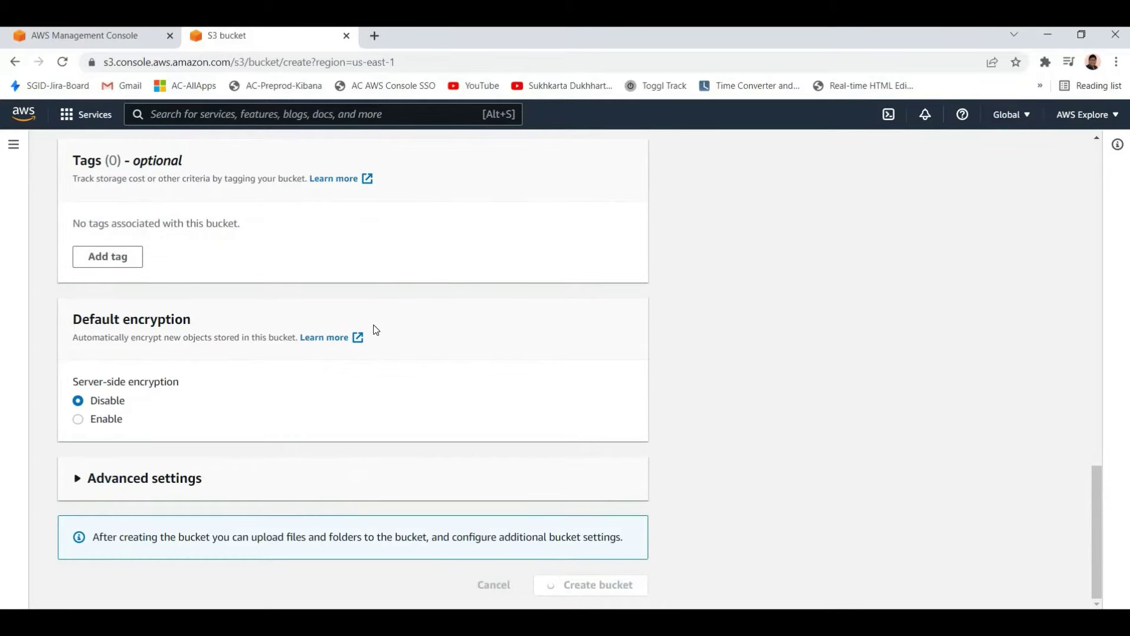
{"action": "scroll", "coordinate": [376, 329], "scroll_direction": "up", "scroll_amount": 15}
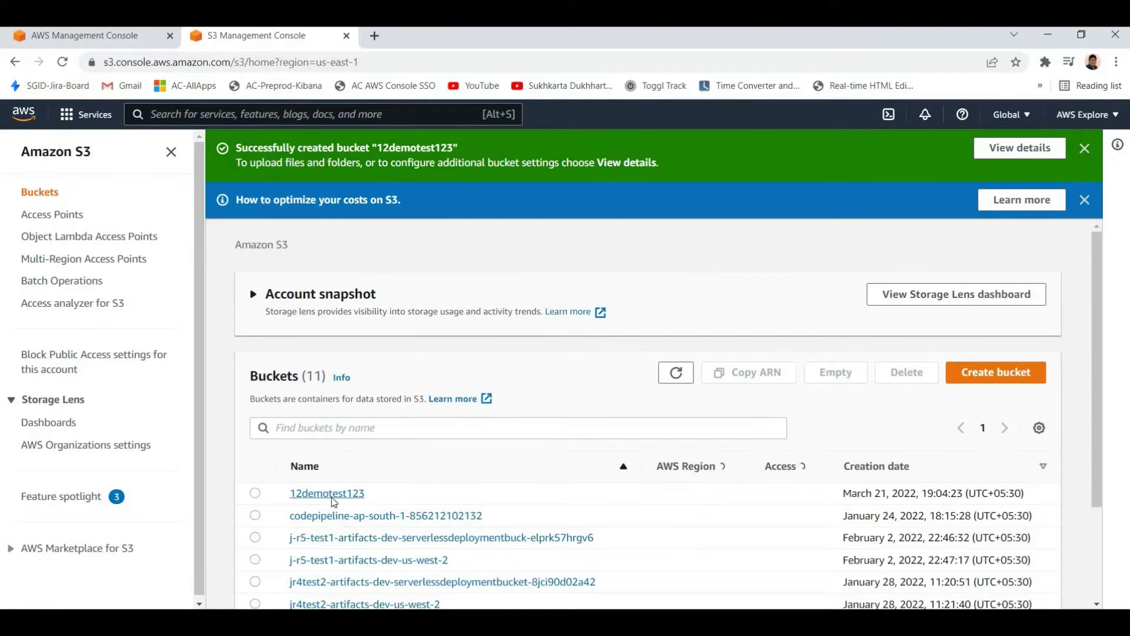
Sort the buckets by name, open 12demotest123, and return from its upload page
{"action": "left_click", "coordinate": [334, 468]}
{"action": "scroll", "coordinate": [476, 447], "scroll_direction": "down", "scroll_amount": 5}
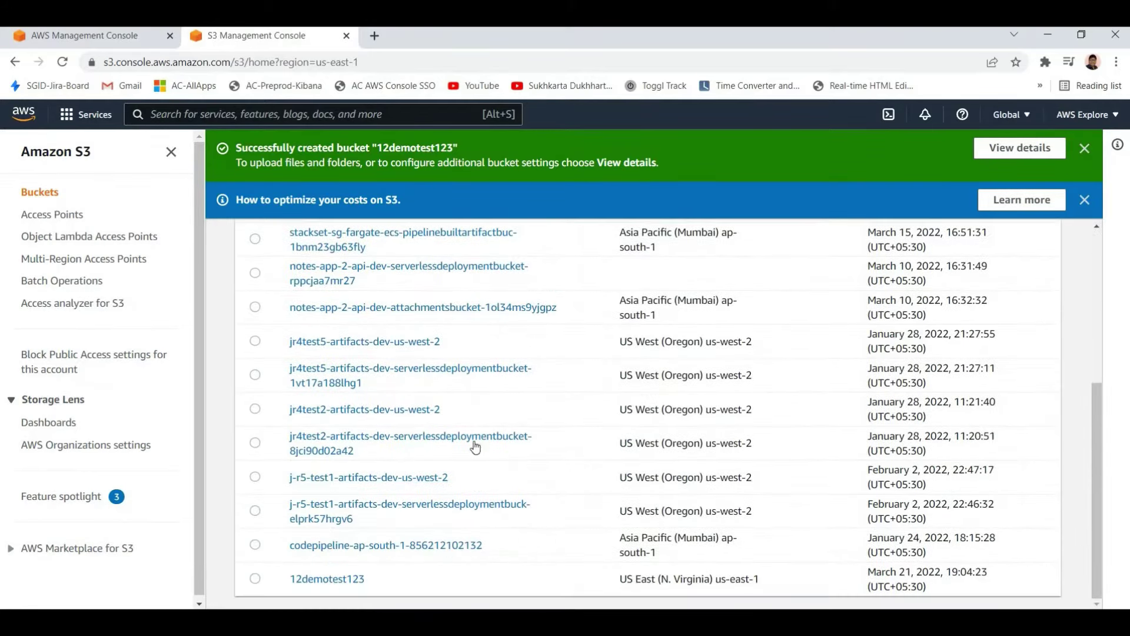
{"action": "left_click", "coordinate": [327, 579]}
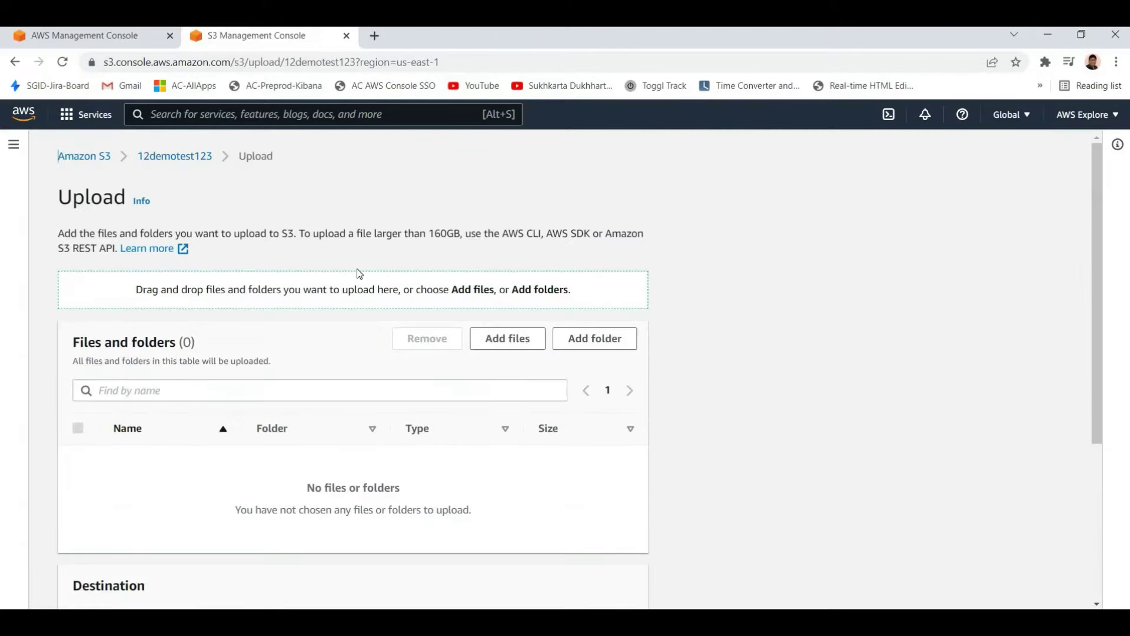
{"action": "left_click", "coordinate": [15, 62]}
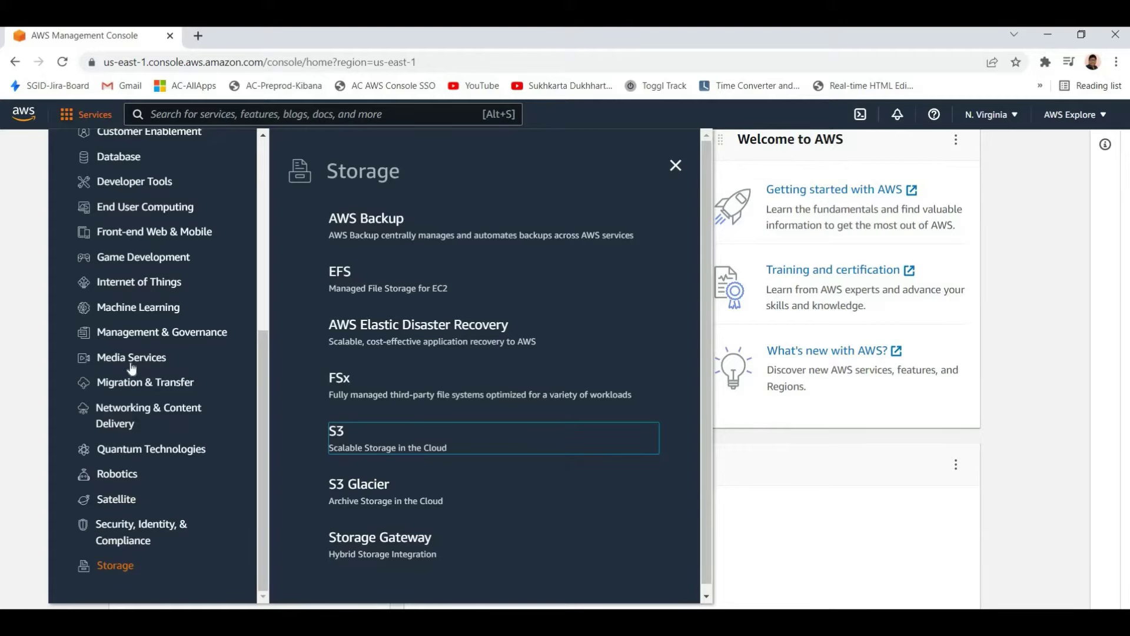
Show the Database category and scroll its services down to RDS and Amazon Timestream
{"action": "scroll", "coordinate": [116, 318], "scroll_direction": "up", "scroll_amount": 1}
{"action": "scroll", "coordinate": [116, 318], "scroll_direction": "up", "scroll_amount": 1}
{"action": "left_click", "coordinate": [118, 304]}
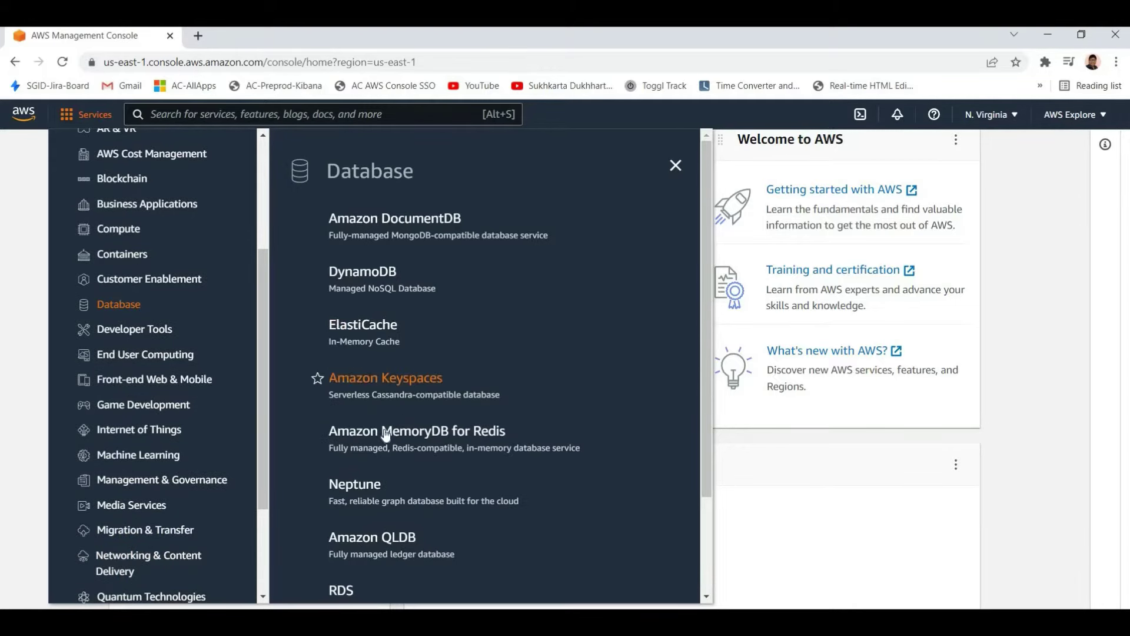
{"action": "scroll", "coordinate": [384, 454], "scroll_direction": "down", "scroll_amount": 2}
{"action": "scroll", "coordinate": [371, 318], "scroll_direction": "up", "scroll_amount": 2}
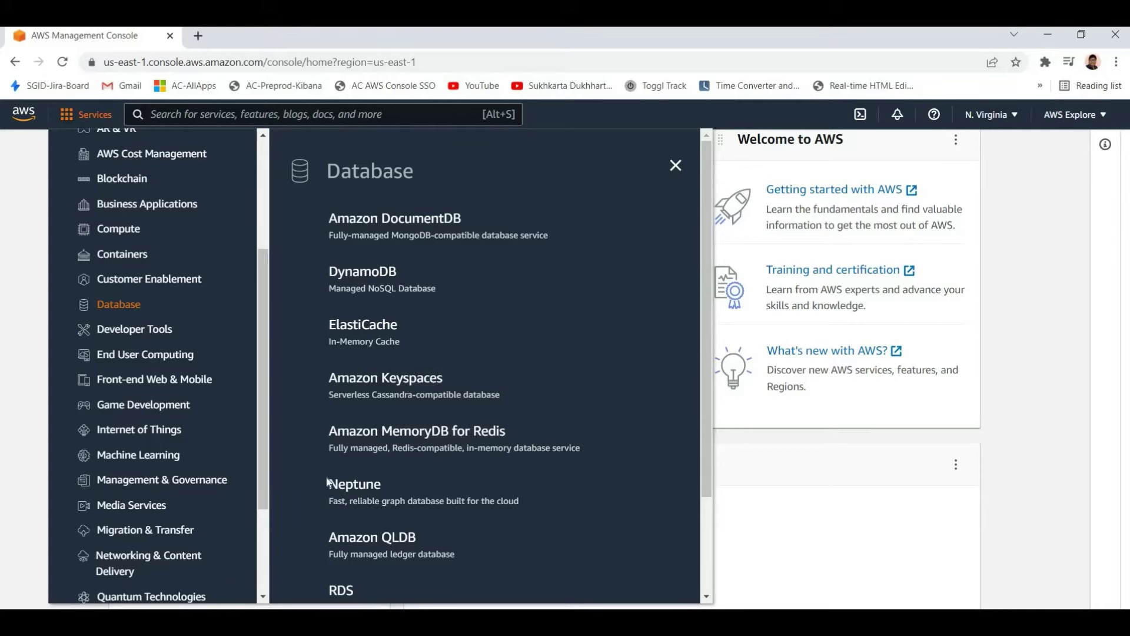
{"action": "scroll", "coordinate": [497, 467], "scroll_direction": "down", "scroll_amount": 2}
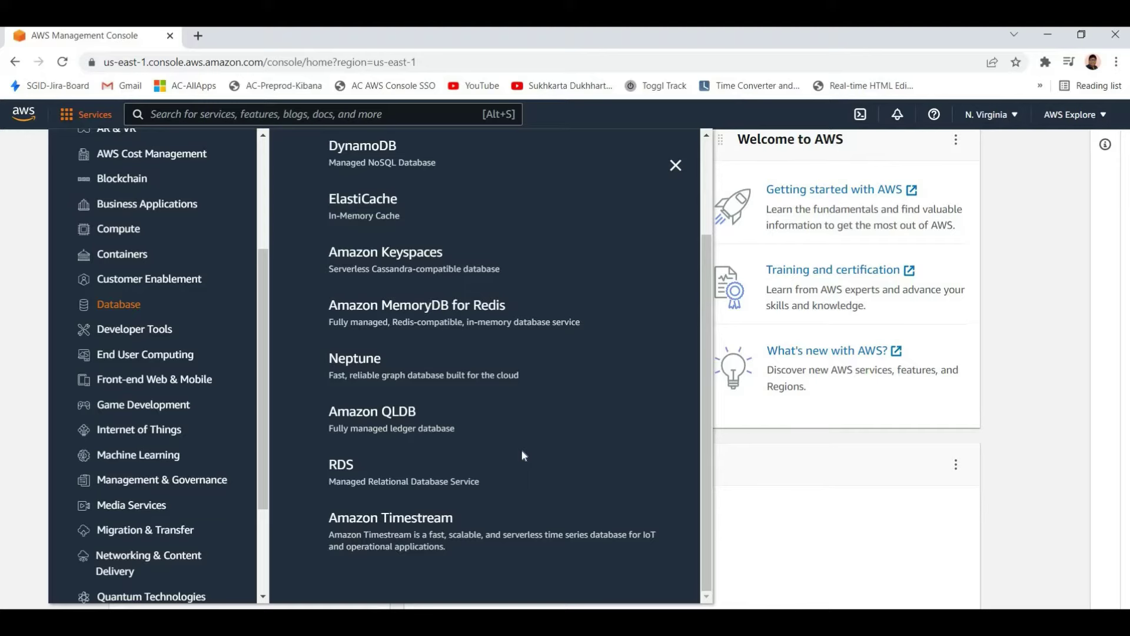
Open RDS in a new browser tab and switch to it
{"action": "right_click", "coordinate": [342, 463]}
{"action": "left_click", "coordinate": [383, 473]}
{"action": "key", "text": "ctrl+Tab"}
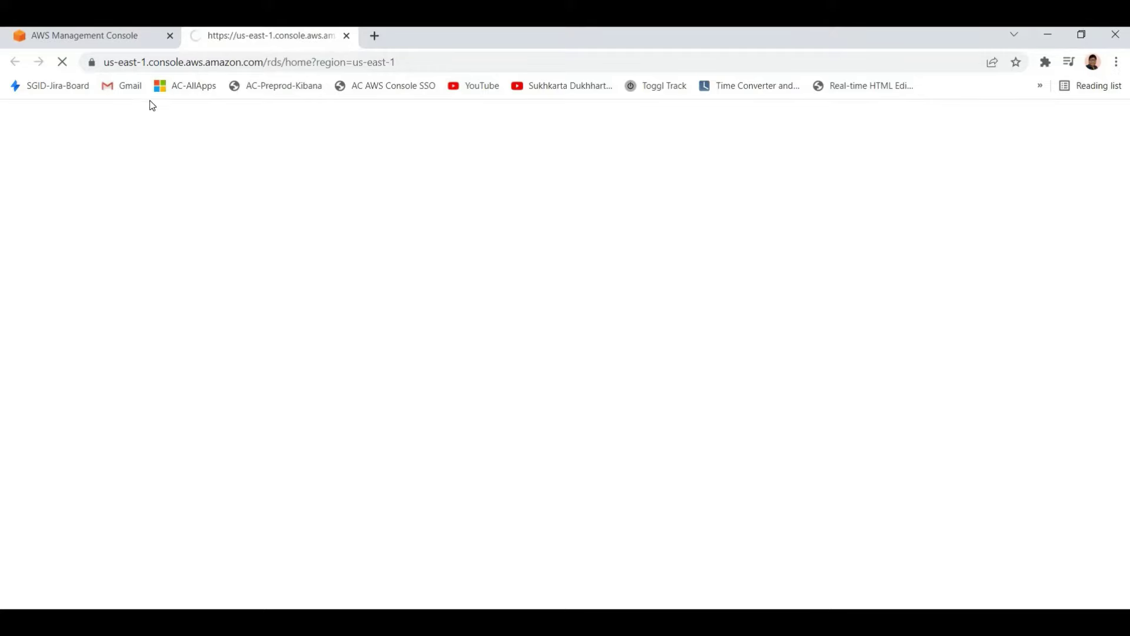
{"action": "key", "text": "ctrl+shift+Tab"}
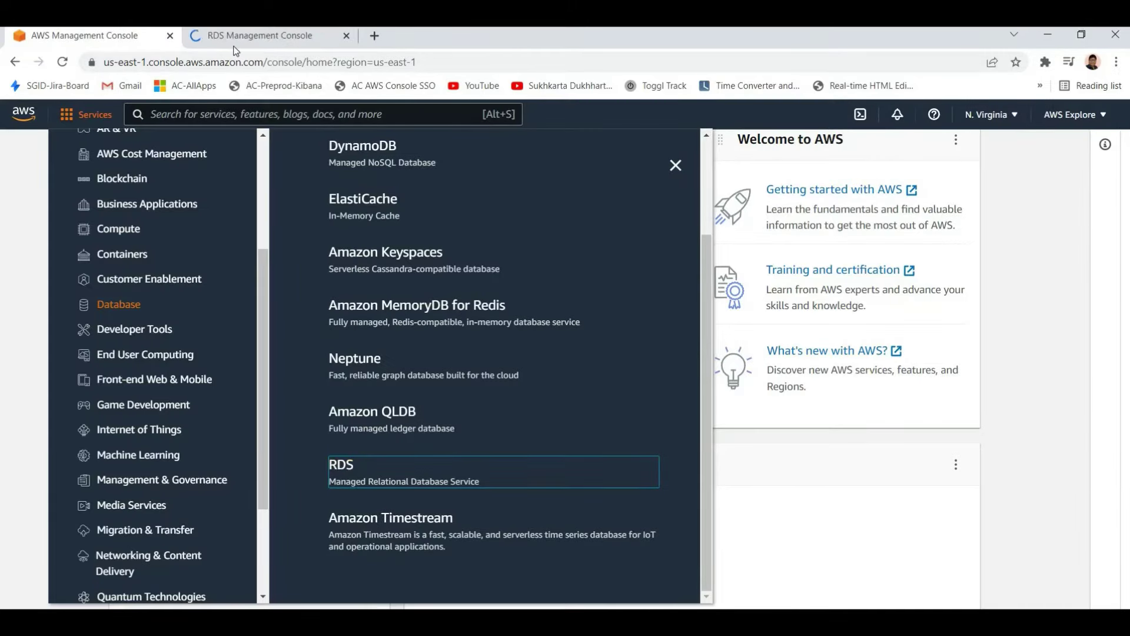
{"action": "key", "text": "ctrl+Tab"}
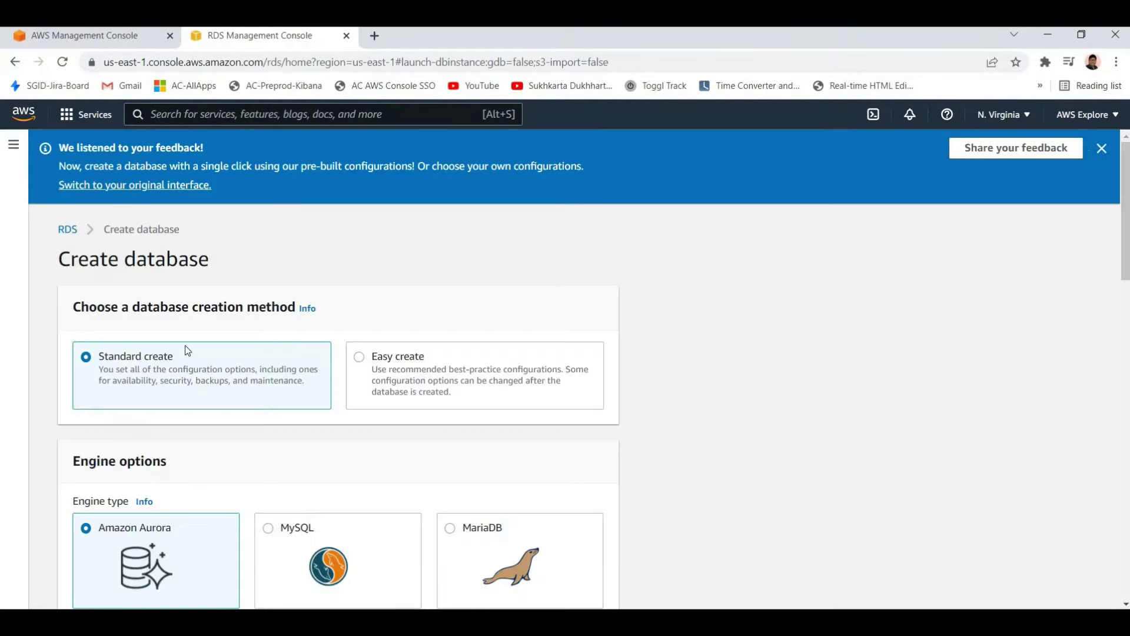
Look over the Create database form with Standard create and the Amazon Aurora engine selected
{"action": "scroll", "coordinate": [150, 353], "scroll_direction": "down", "scroll_amount": 6}
{"action": "scroll", "coordinate": [446, 388], "scroll_direction": "up", "scroll_amount": 4}
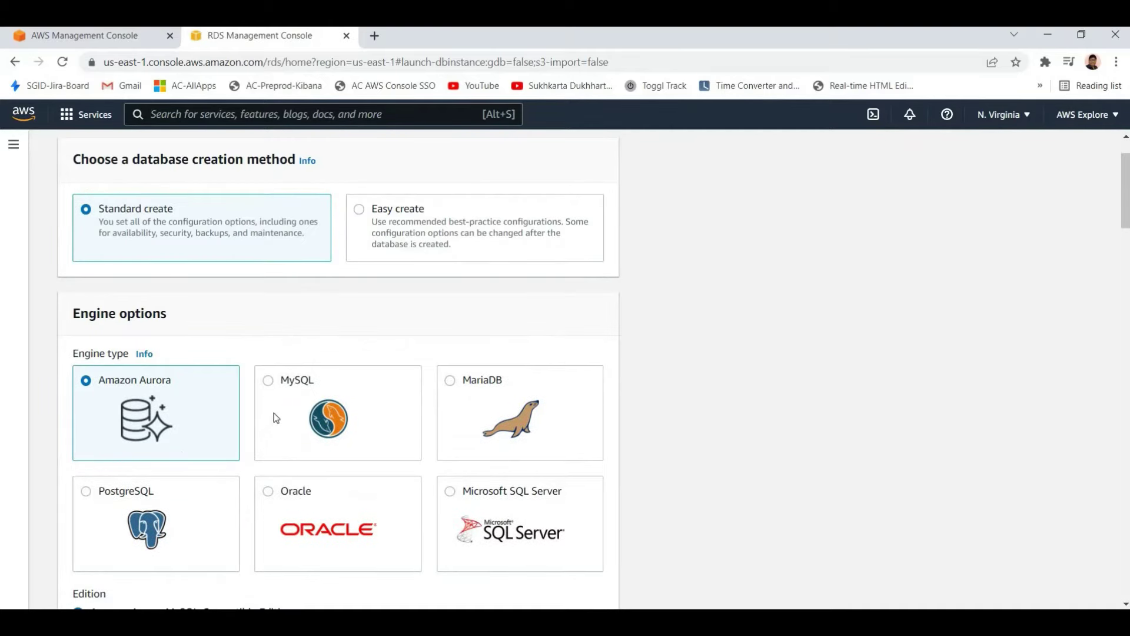
{"action": "scroll", "coordinate": [412, 395], "scroll_direction": "up", "scroll_amount": 1}
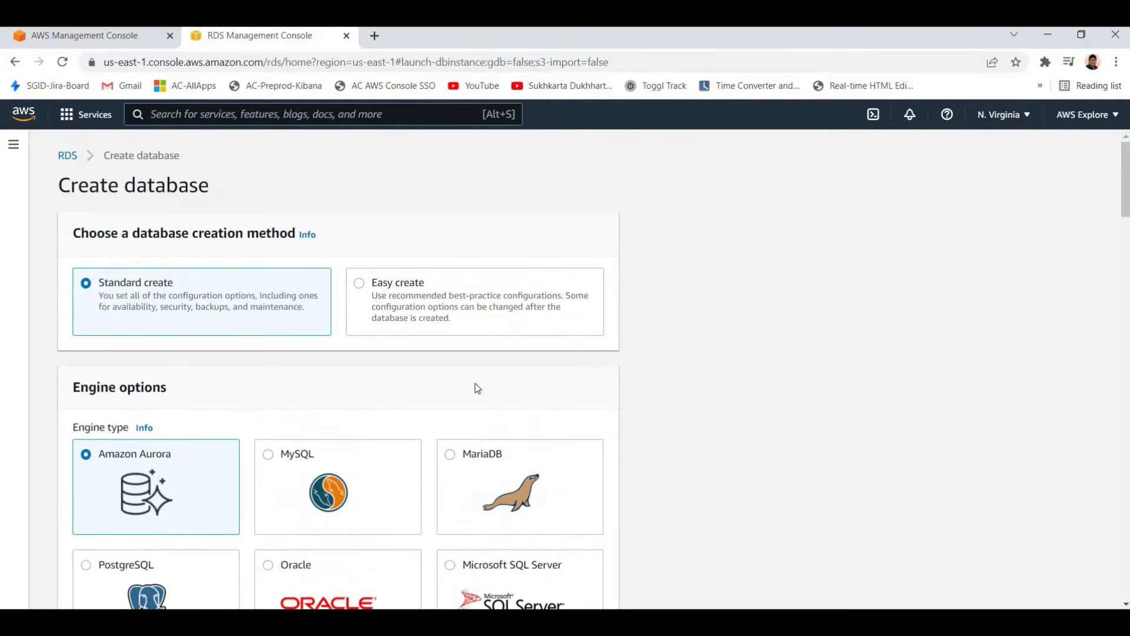
{"action": "scroll", "coordinate": [506, 386], "scroll_direction": "down", "scroll_amount": 1}
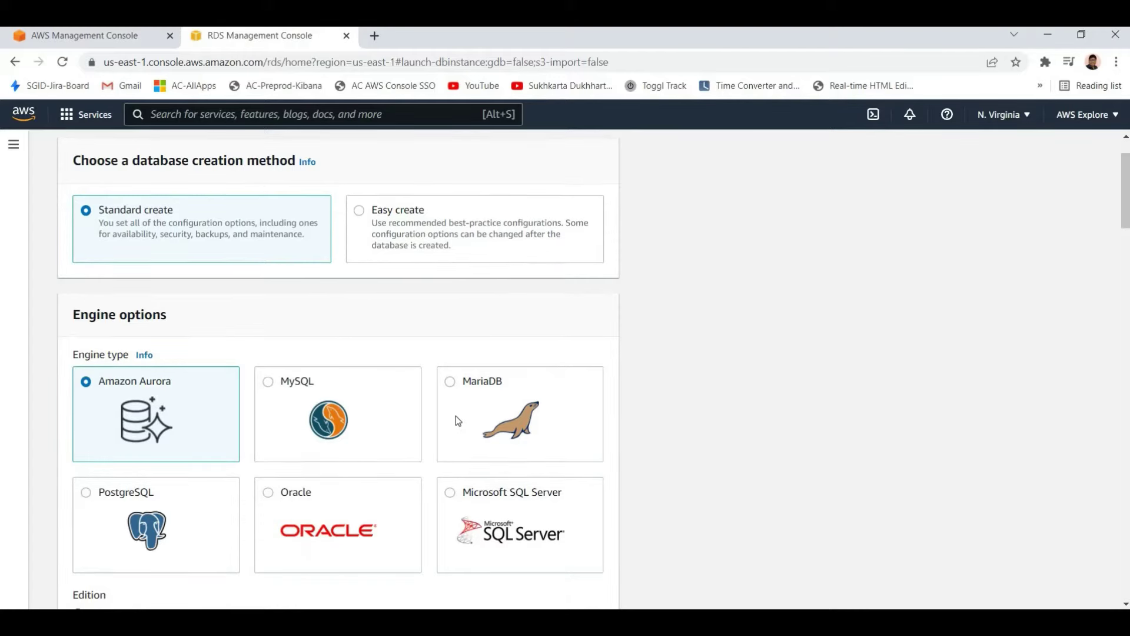
{"action": "scroll", "coordinate": [285, 426], "scroll_direction": "down", "scroll_amount": 7}
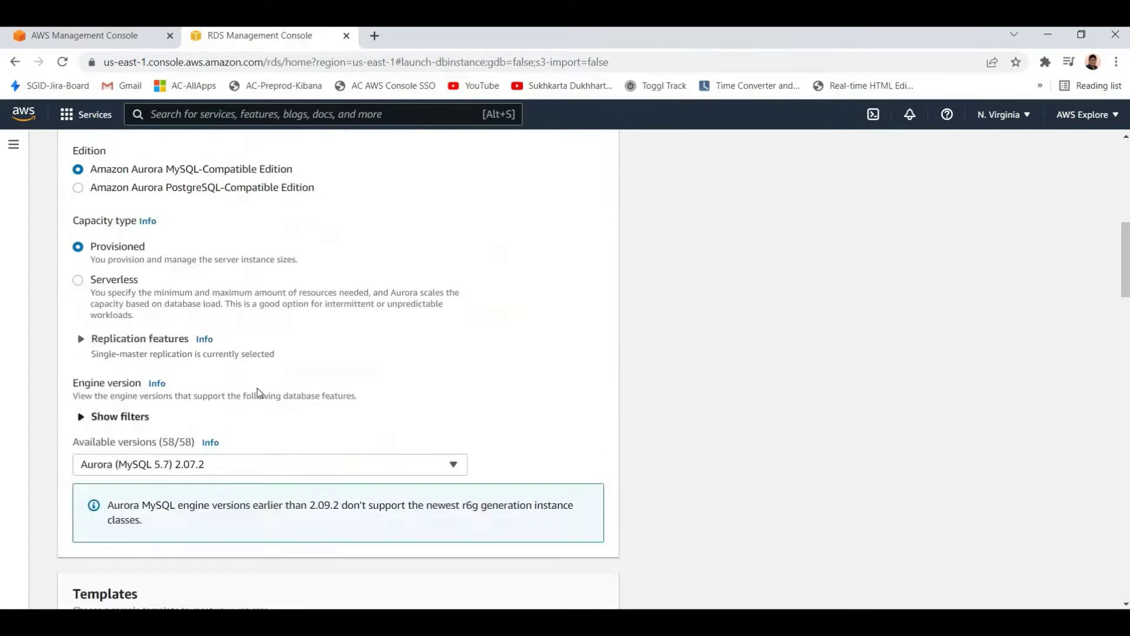
{"action": "scroll", "coordinate": [257, 394], "scroll_direction": "up", "scroll_amount": 8}
{"action": "scroll", "coordinate": [257, 330], "scroll_direction": "down", "scroll_amount": 3}
{"action": "scroll", "coordinate": [257, 325], "scroll_direction": "up", "scroll_amount": 3}
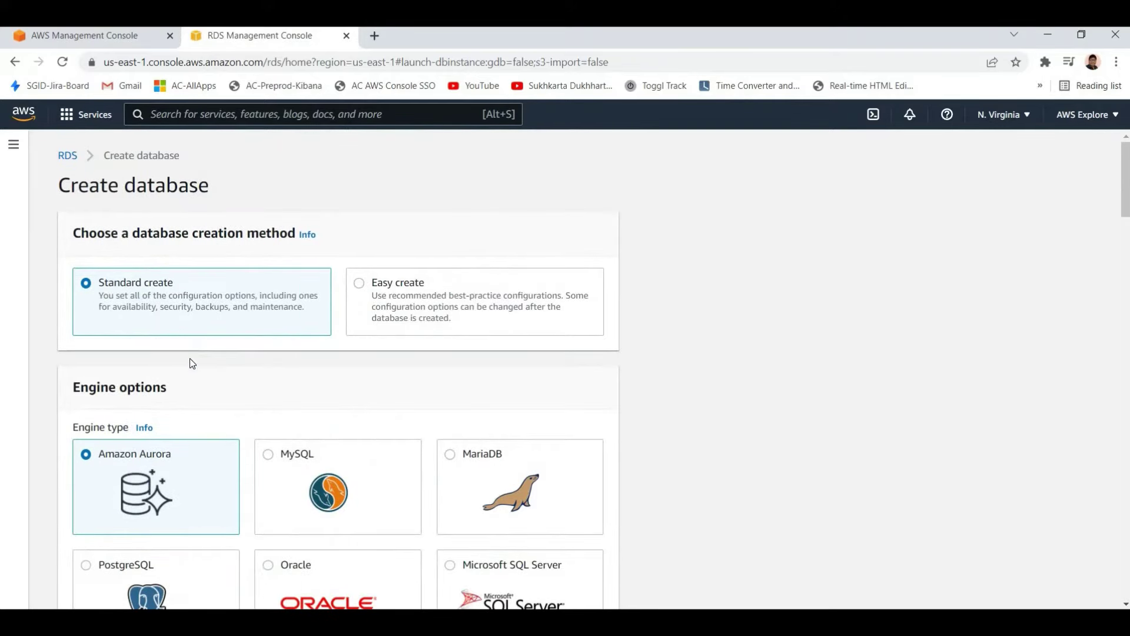
{"action": "scroll", "coordinate": [199, 395], "scroll_direction": "down", "scroll_amount": 10}
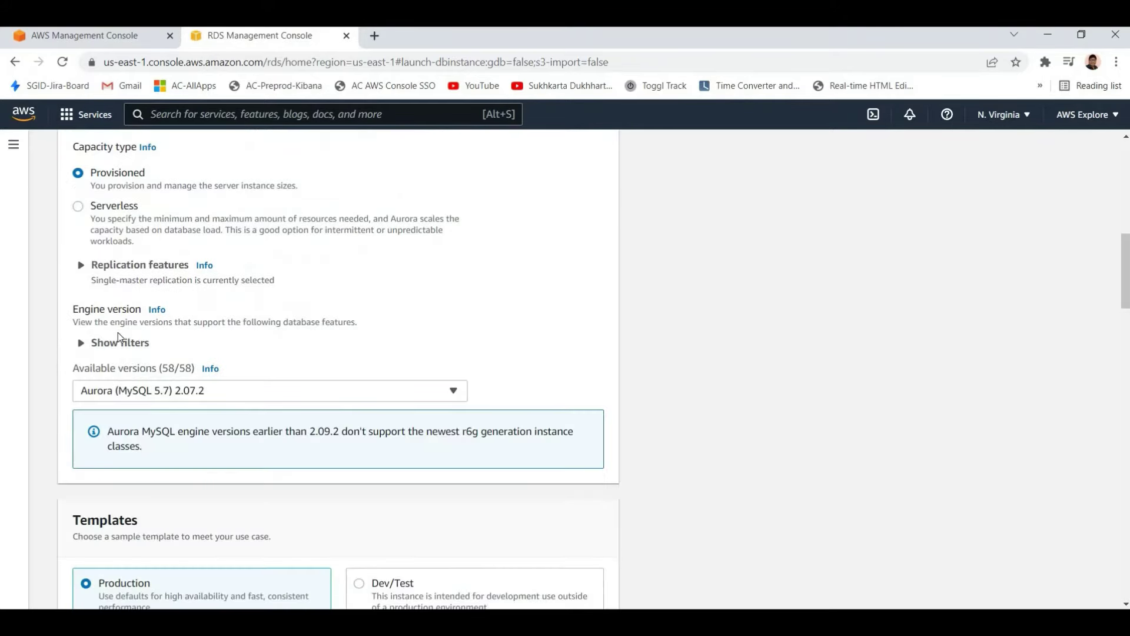
{"action": "scroll", "coordinate": [154, 337], "scroll_direction": "down", "scroll_amount": 1}
{"action": "scroll", "coordinate": [276, 382], "scroll_direction": "up", "scroll_amount": 10}
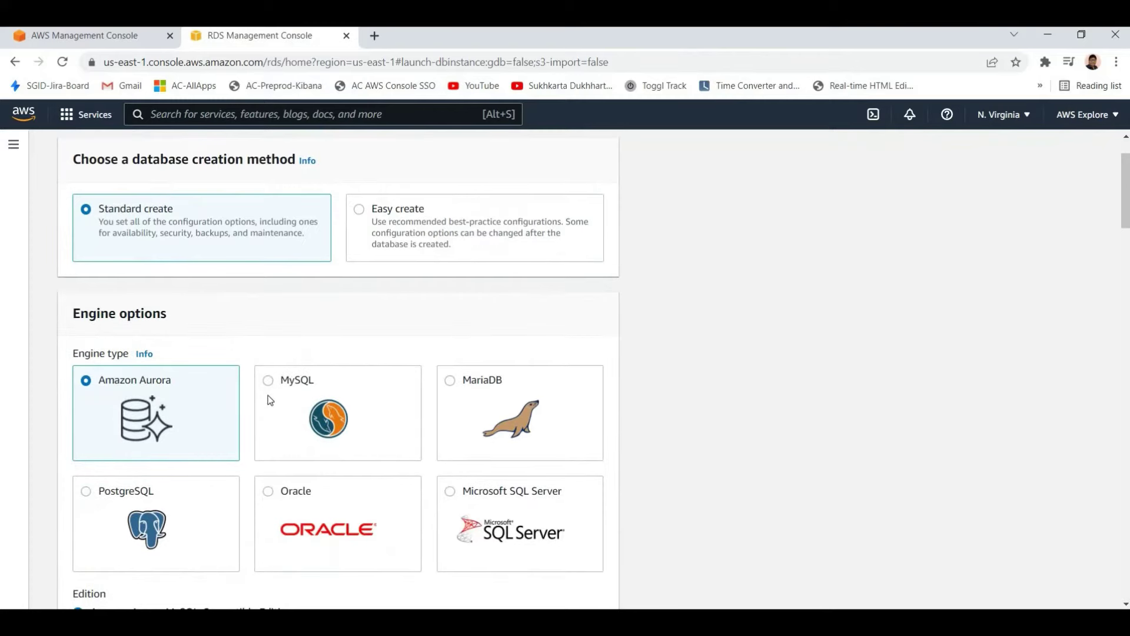
Choose the MySQL engine, version 8.0.27, with the Free tier template
{"action": "left_click", "coordinate": [258, 427]}
{"action": "scroll", "coordinate": [94, 400], "scroll_direction": "down", "scroll_amount": 5}
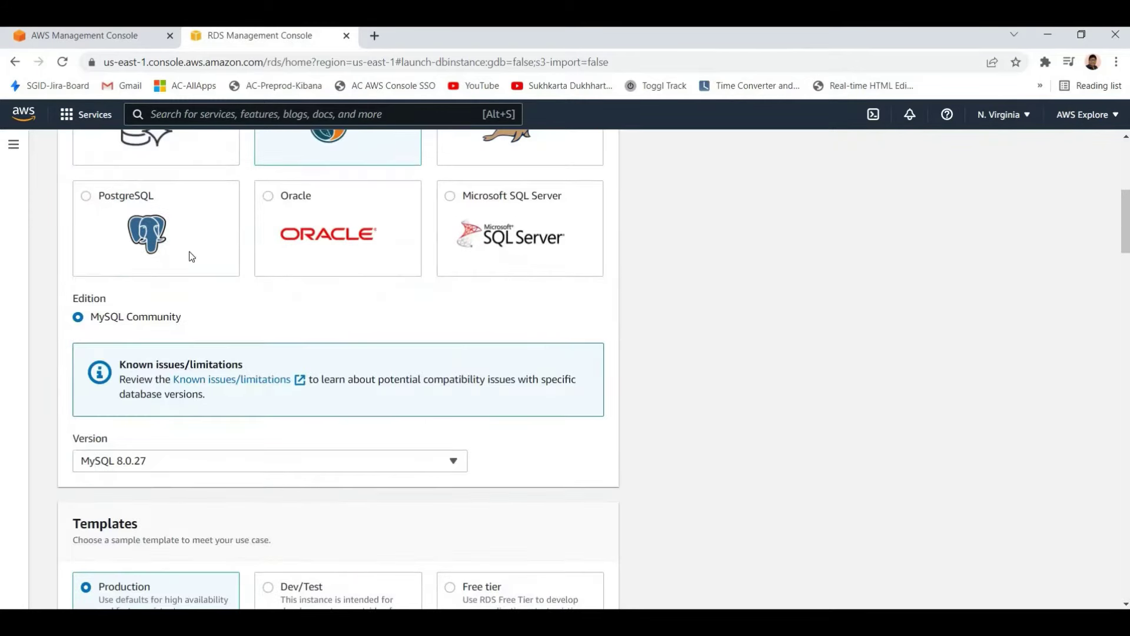
{"action": "scroll", "coordinate": [187, 252], "scroll_direction": "down", "scroll_amount": 4}
{"action": "left_click", "coordinate": [185, 242]}
{"action": "left_click", "coordinate": [158, 238]}
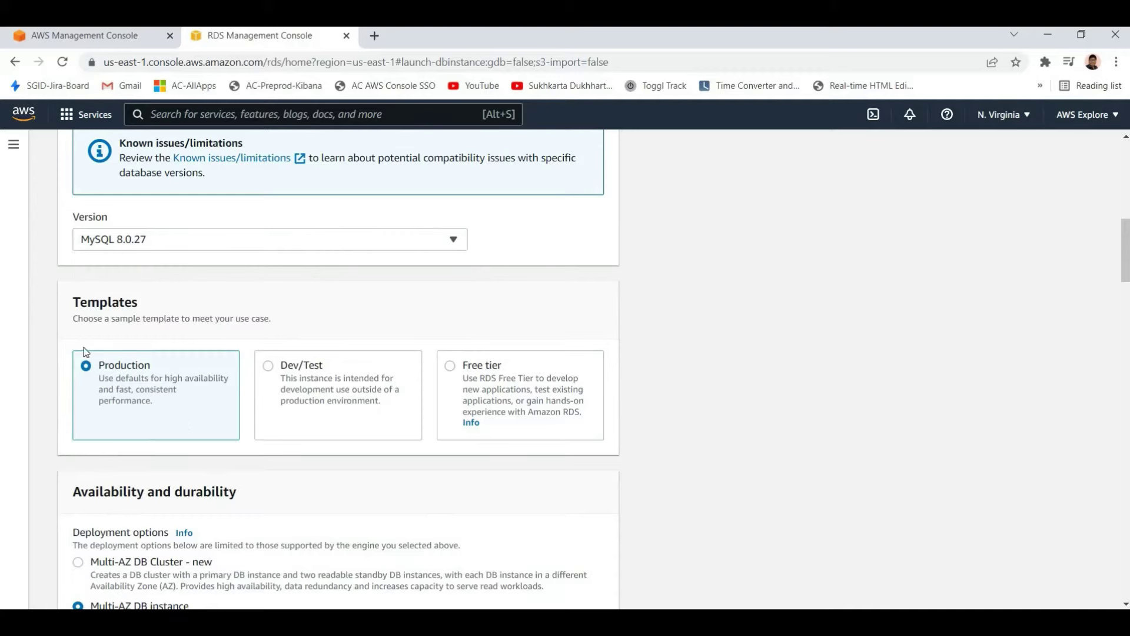
{"action": "left_click", "coordinate": [487, 379]}
Keep db.t2.micro as the DB instance class
{"action": "scroll", "coordinate": [118, 342], "scroll_direction": "down", "scroll_amount": 15}
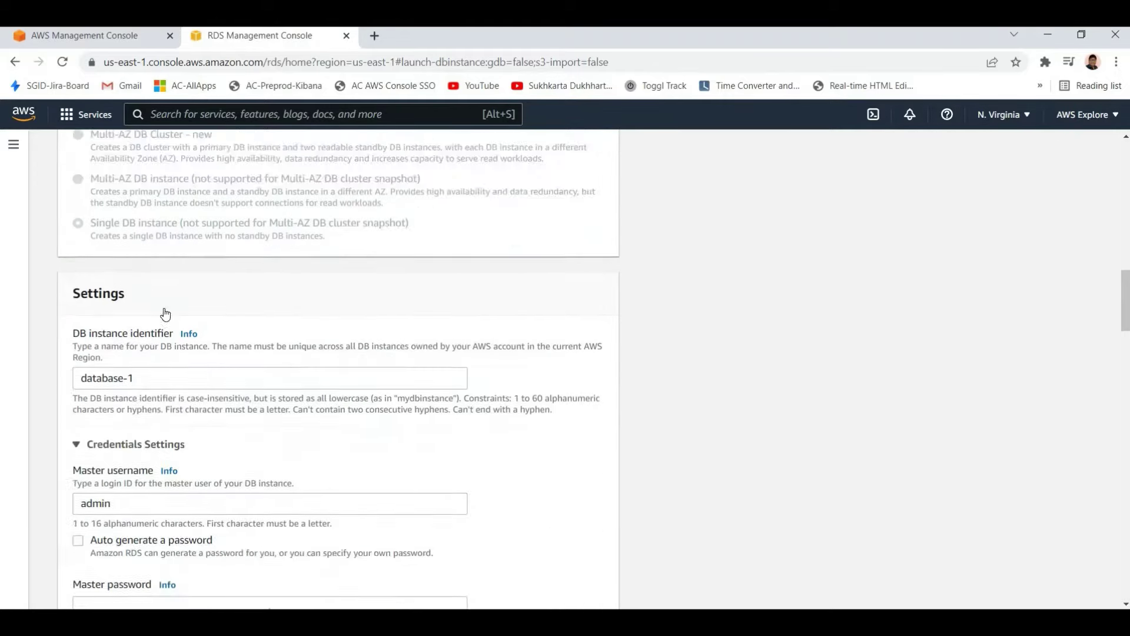
{"action": "scroll", "coordinate": [134, 232], "scroll_direction": "up", "scroll_amount": 5}
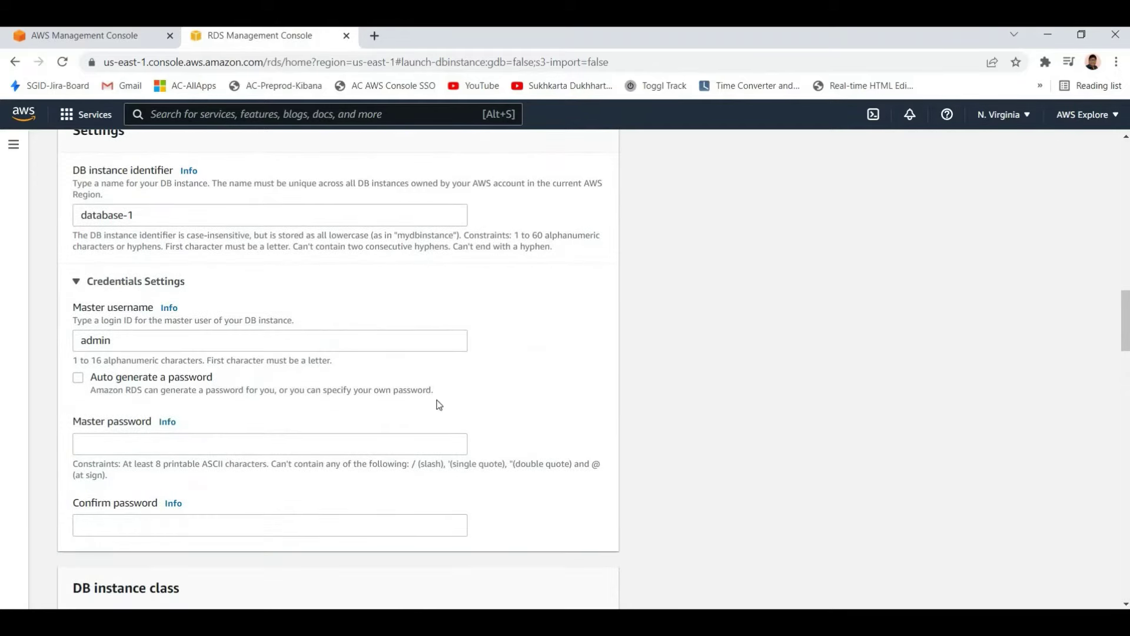
{"action": "scroll", "coordinate": [252, 333], "scroll_direction": "down", "scroll_amount": 15}
{"action": "scroll", "coordinate": [174, 304], "scroll_direction": "up", "scroll_amount": 8}
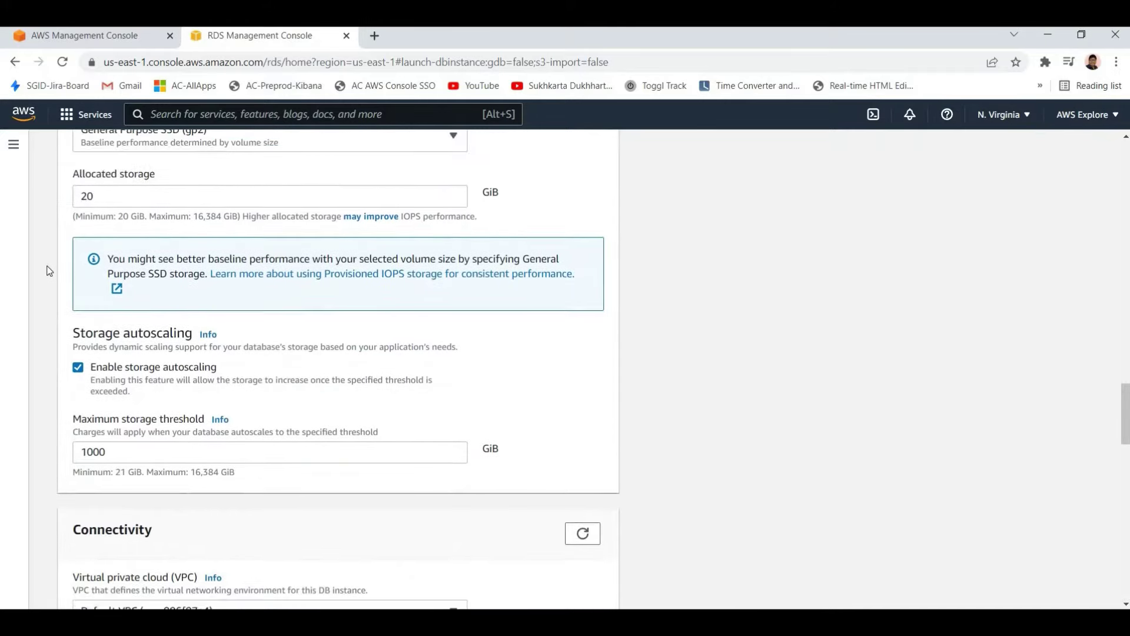
{"action": "scroll", "coordinate": [160, 173], "scroll_direction": "down", "scroll_amount": 1}
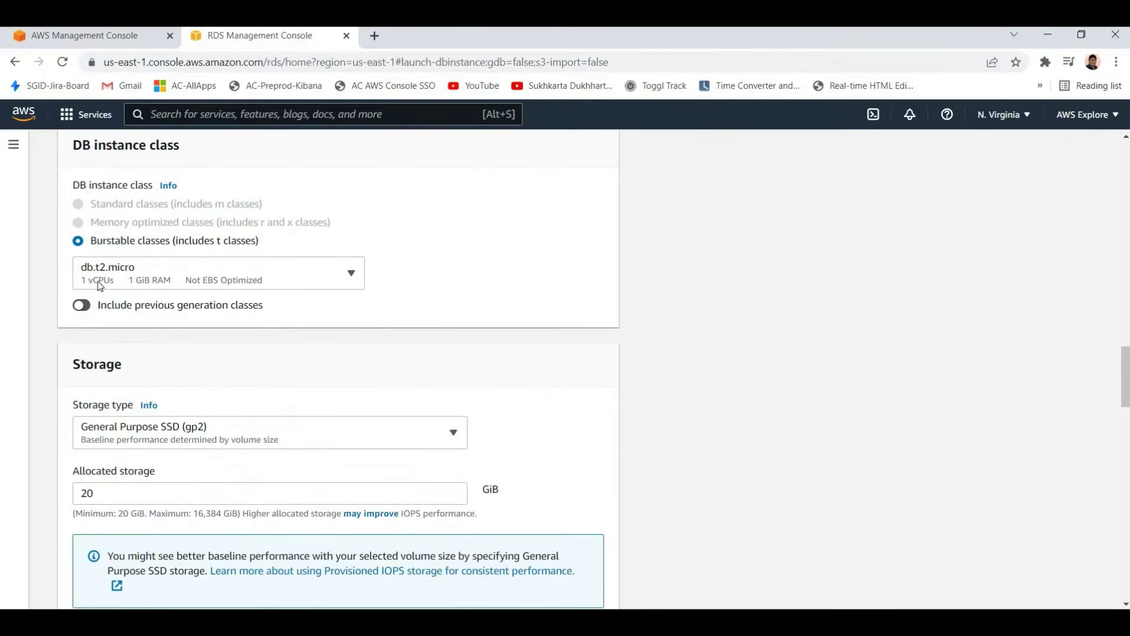
{"action": "left_click", "coordinate": [142, 268]}
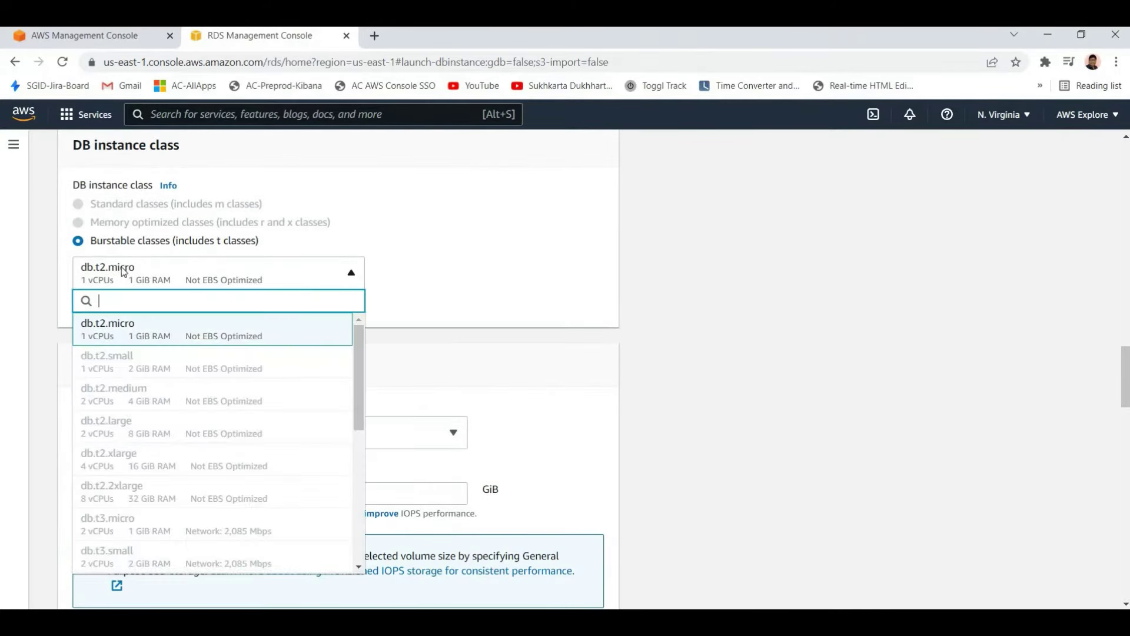
{"action": "left_click", "coordinate": [124, 273]}
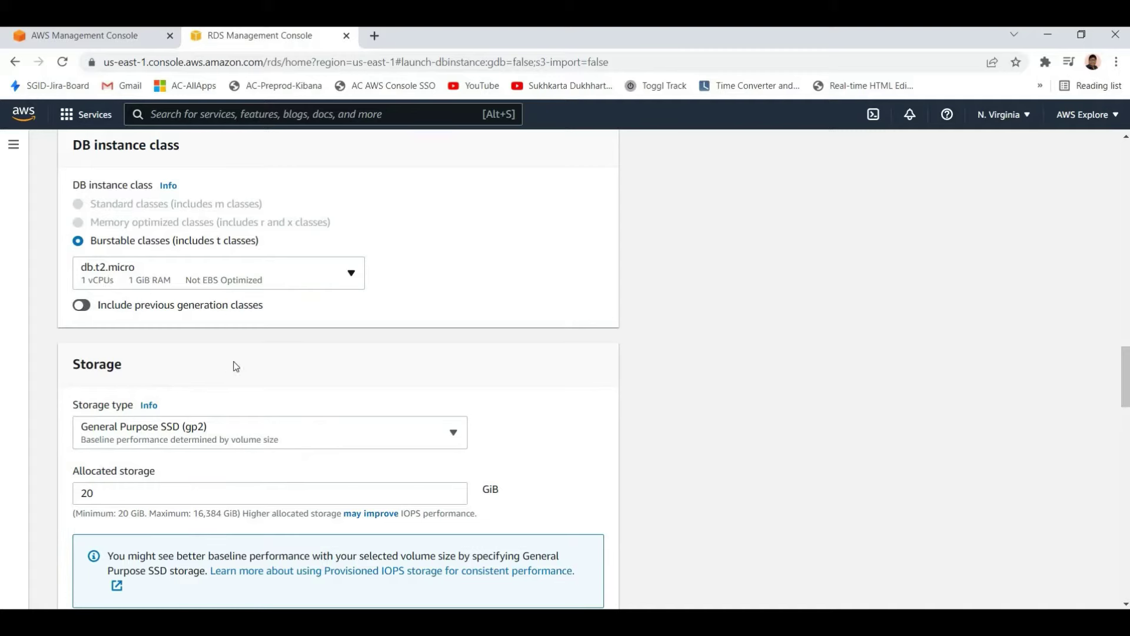
Set the master username to admin
{"action": "scroll", "coordinate": [245, 365], "scroll_direction": "down", "scroll_amount": 5}
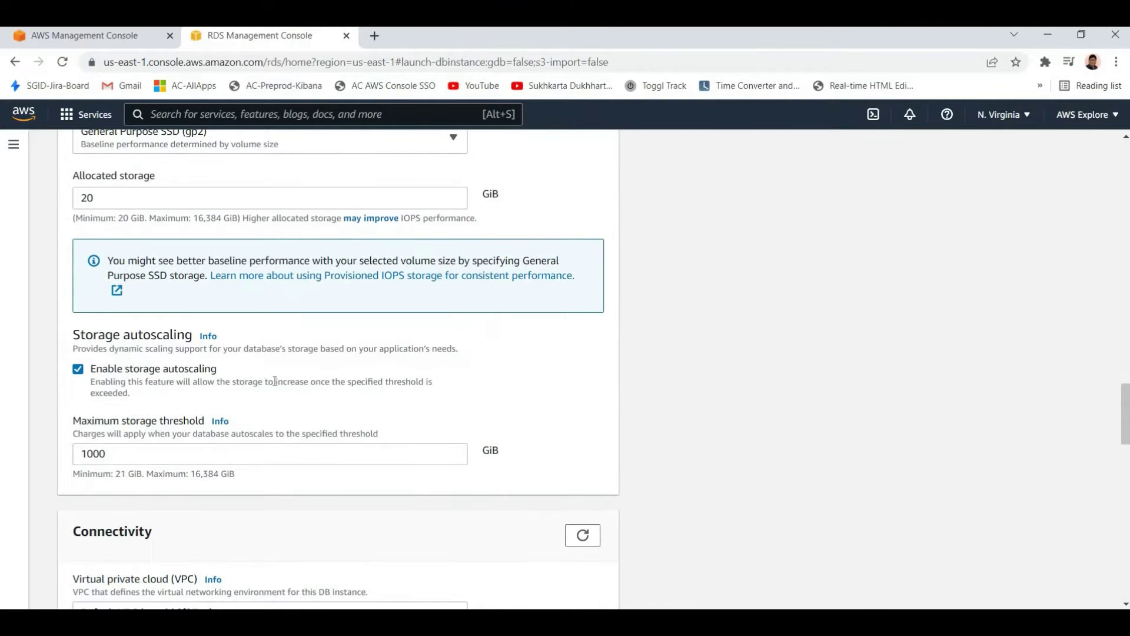
{"action": "scroll", "coordinate": [274, 381], "scroll_direction": "down", "scroll_amount": 15}
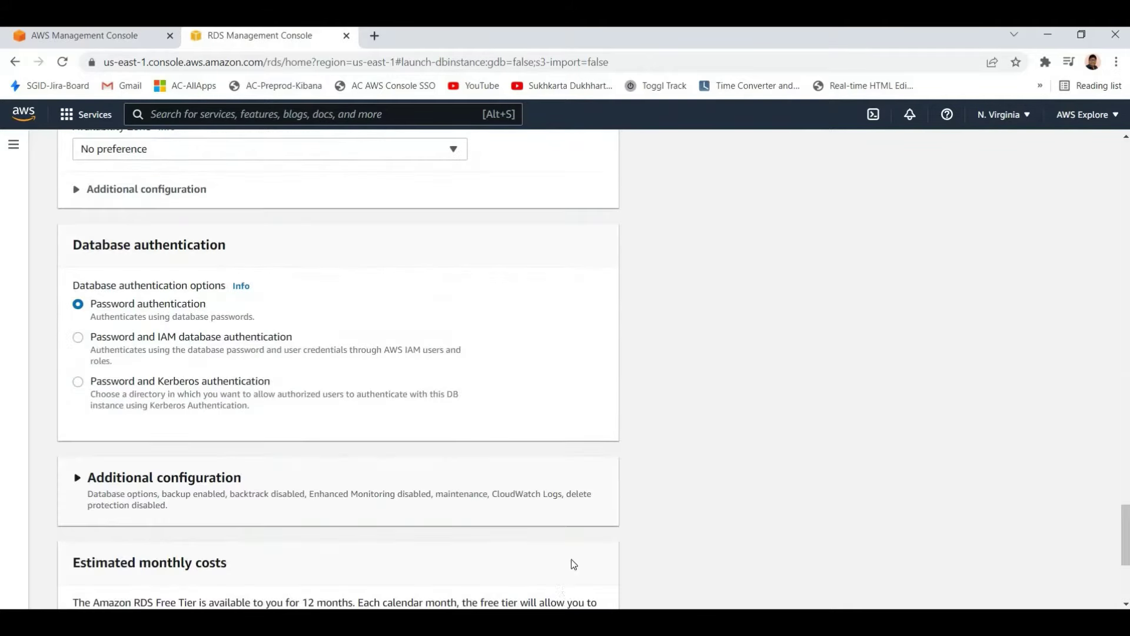
{"action": "scroll", "coordinate": [571, 576], "scroll_direction": "down", "scroll_amount": 4}
{"action": "scroll", "coordinate": [306, 371], "scroll_direction": "up", "scroll_amount": 1}
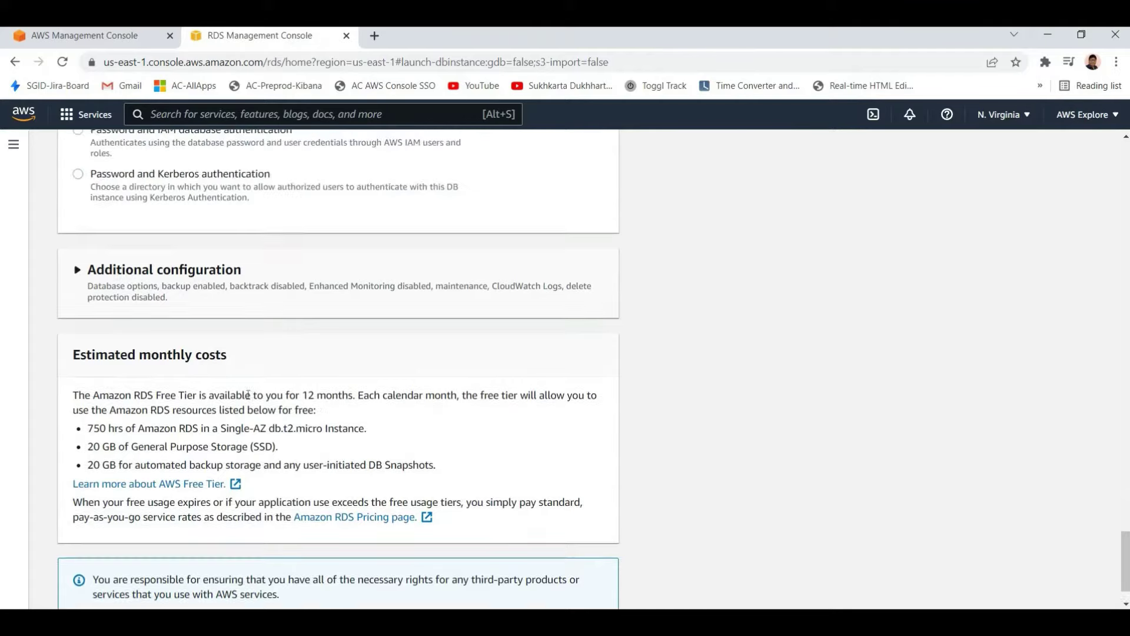
{"action": "scroll", "coordinate": [248, 395], "scroll_direction": "up", "scroll_amount": 15}
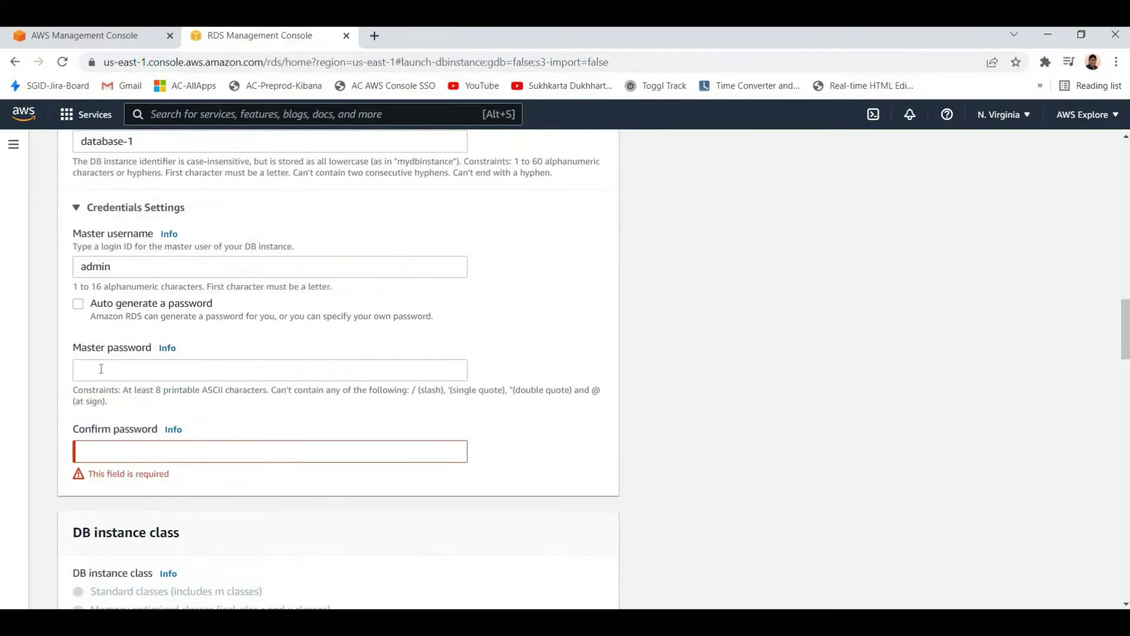
{"action": "left_click", "coordinate": [235, 370]}
{"action": "left_click", "coordinate": [262, 268]}
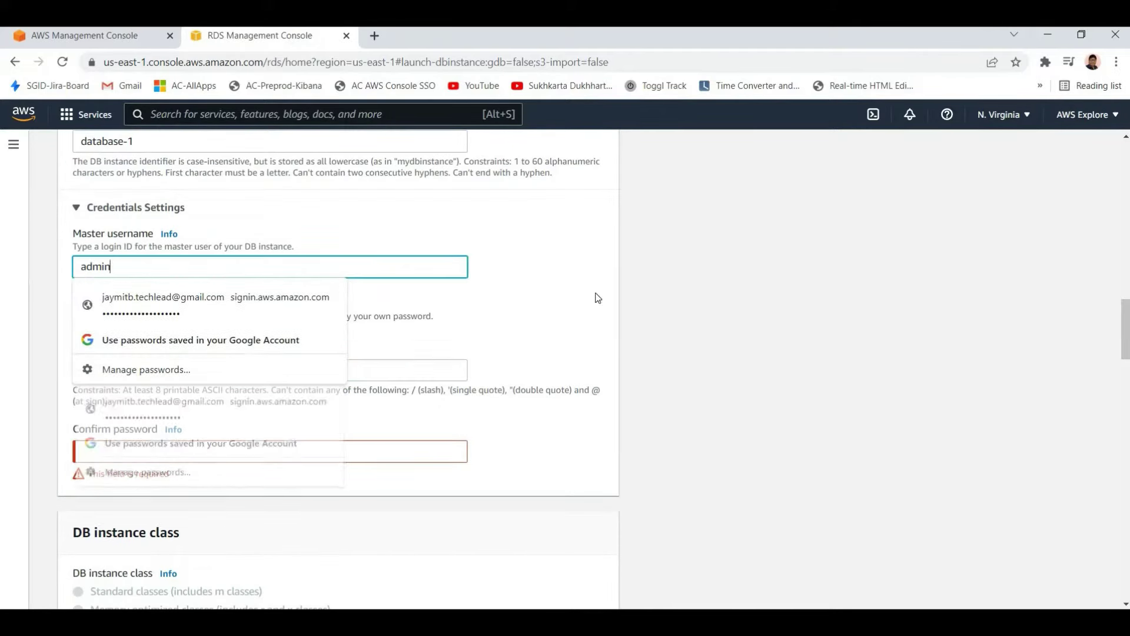
Enter a master password and type its confirmation
{"action": "left_click", "coordinate": [176, 370]}
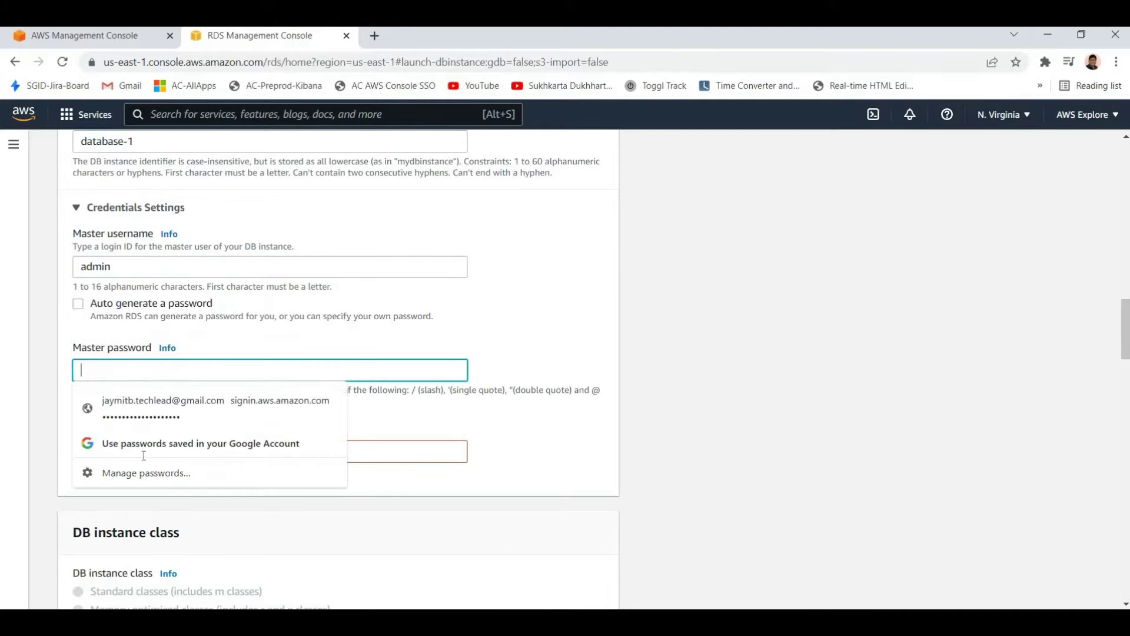
{"action": "type", "text": "****"}
{"action": "key", "text": "Tab"}
{"action": "type", "text": "****"}
{"action": "scroll", "coordinate": [595, 518], "scroll_direction": "down", "scroll_amount": 15}
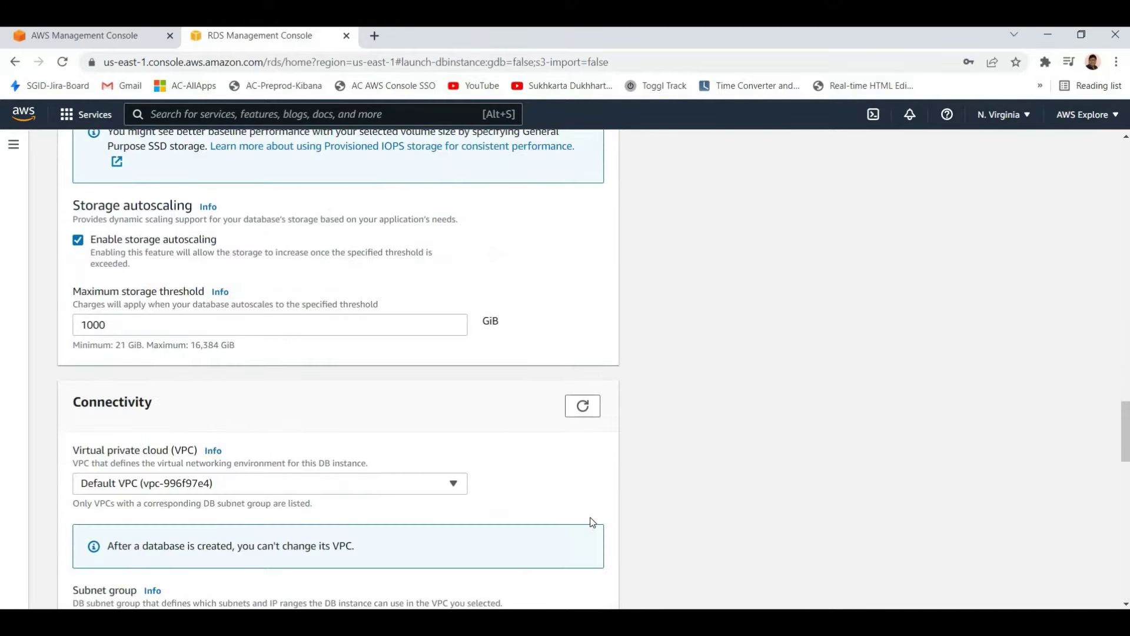
{"action": "scroll", "coordinate": [601, 524], "scroll_direction": "down", "scroll_amount": 6}
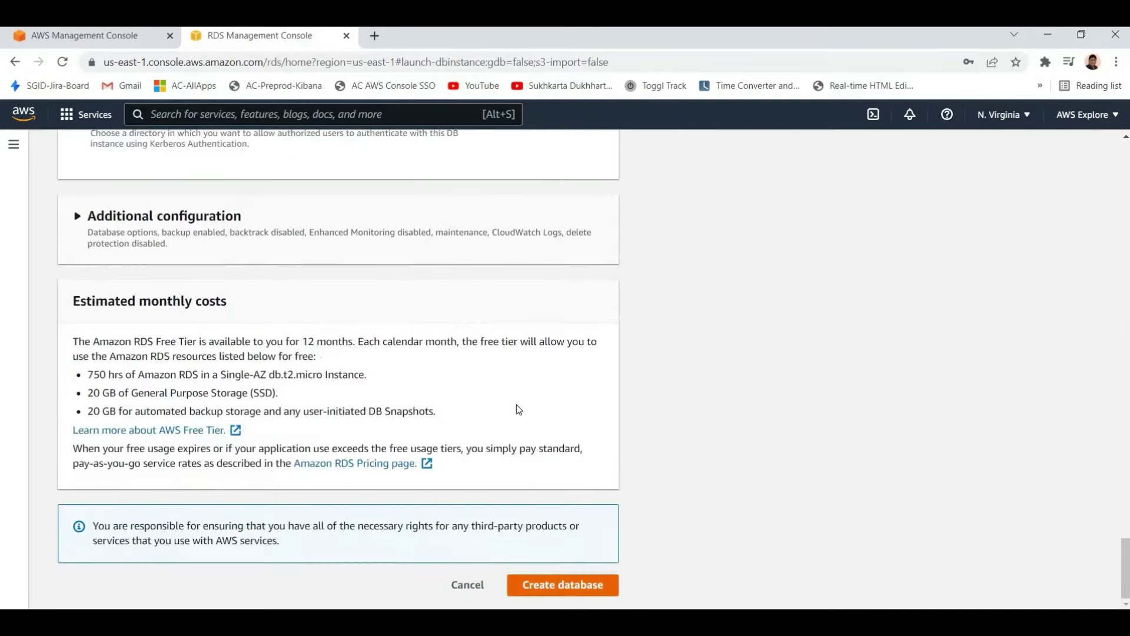
{"action": "scroll", "coordinate": [516, 408], "scroll_direction": "up", "scroll_amount": 12}
{"action": "scroll", "coordinate": [55, 452], "scroll_direction": "up", "scroll_amount": 1}
{"action": "key", "text": "ctrl+a"}
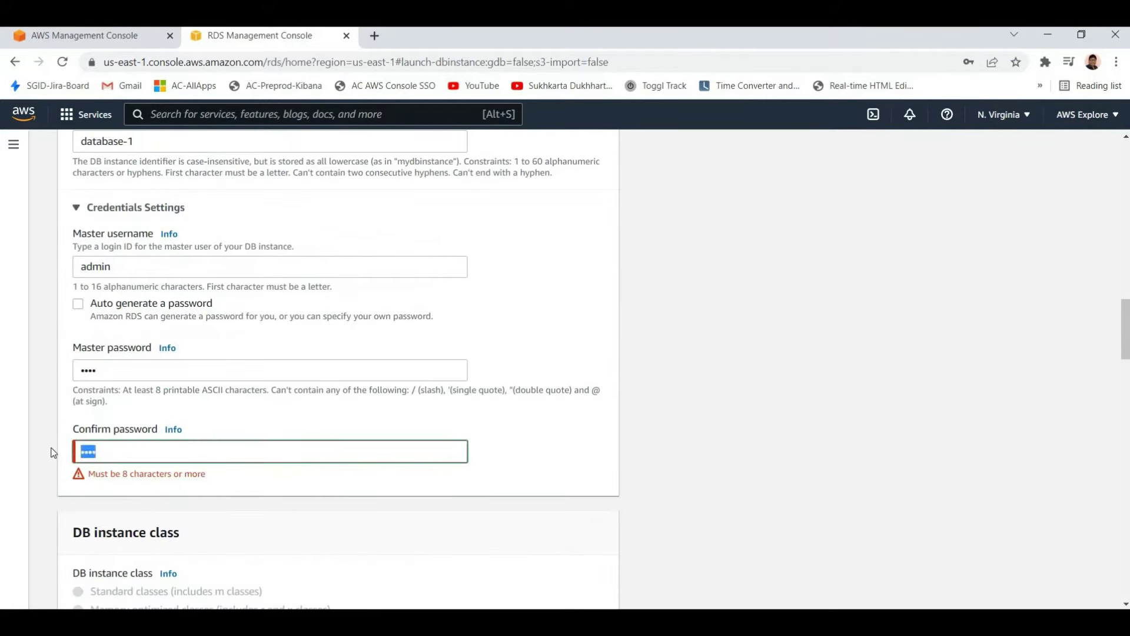
{"action": "type", "text": "*********"}
{"action": "key", "text": "shift+Tab"}
{"action": "key", "text": "shift+Tab"}
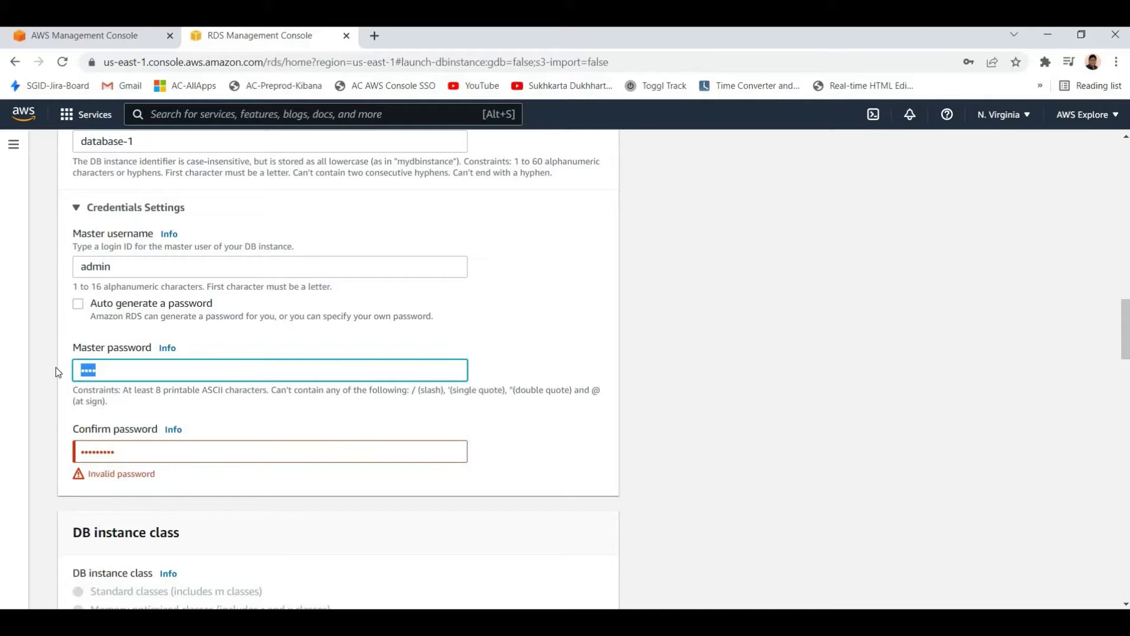
{"action": "type", "text": "*********"}
Replace the master password and its confirmation with a new value
{"action": "scroll", "coordinate": [543, 585], "scroll_direction": "down", "scroll_amount": 20}
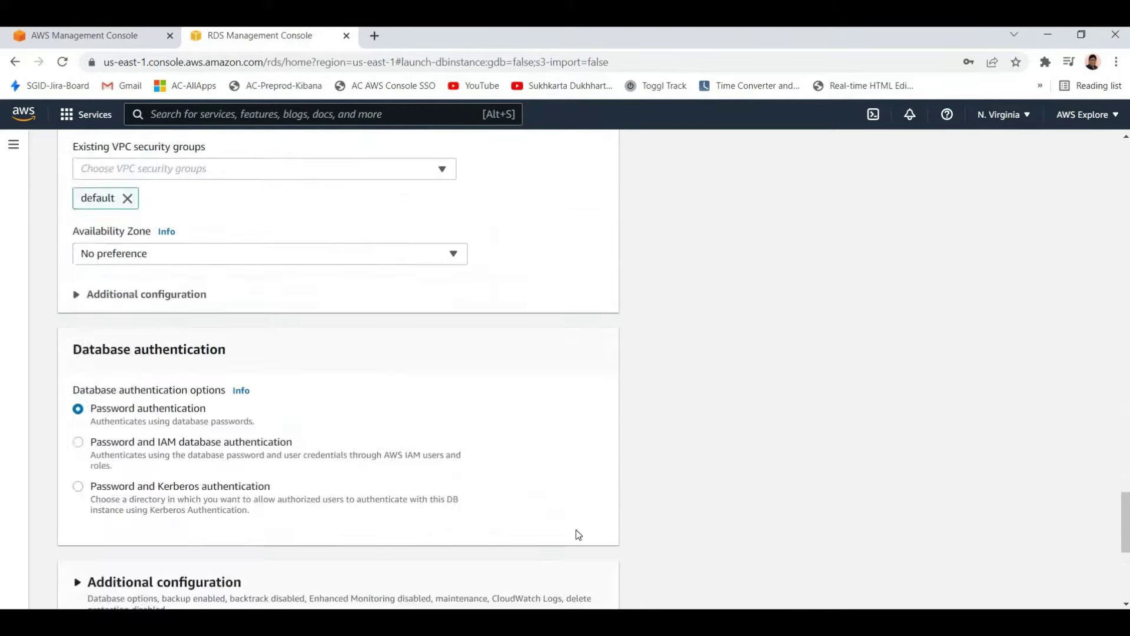
{"action": "scroll", "coordinate": [559, 548], "scroll_direction": "up", "scroll_amount": 3}
{"action": "scroll", "coordinate": [577, 470], "scroll_direction": "down", "scroll_amount": 3}
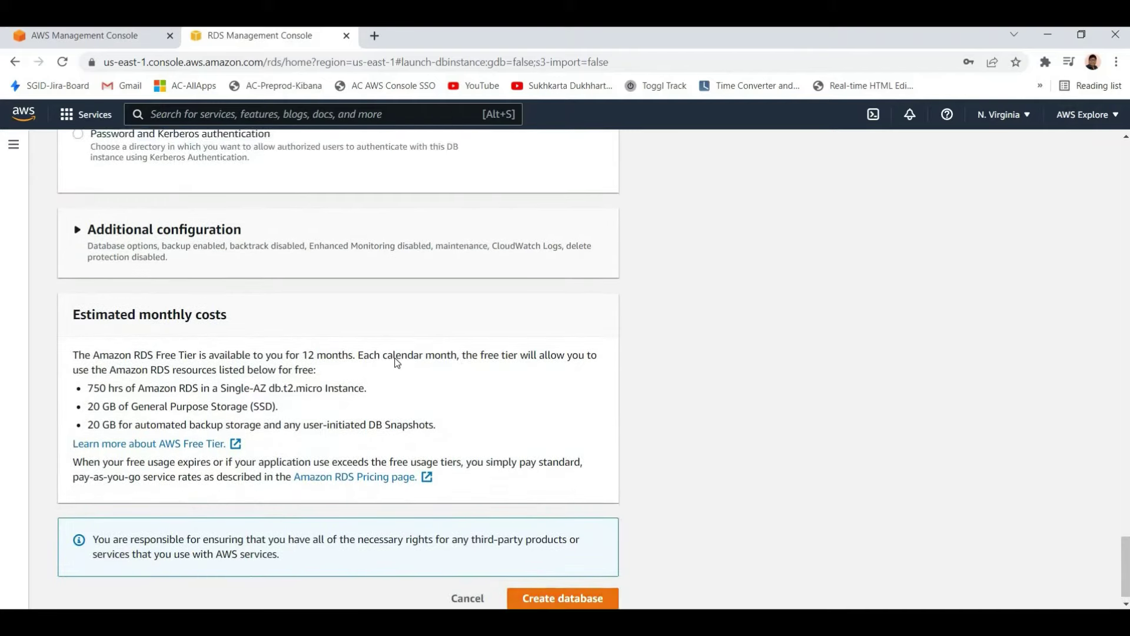
{"action": "scroll", "coordinate": [354, 441], "scroll_direction": "up", "scroll_amount": 20}
{"action": "scroll", "coordinate": [133, 496], "scroll_direction": "up", "scroll_amount": 5}
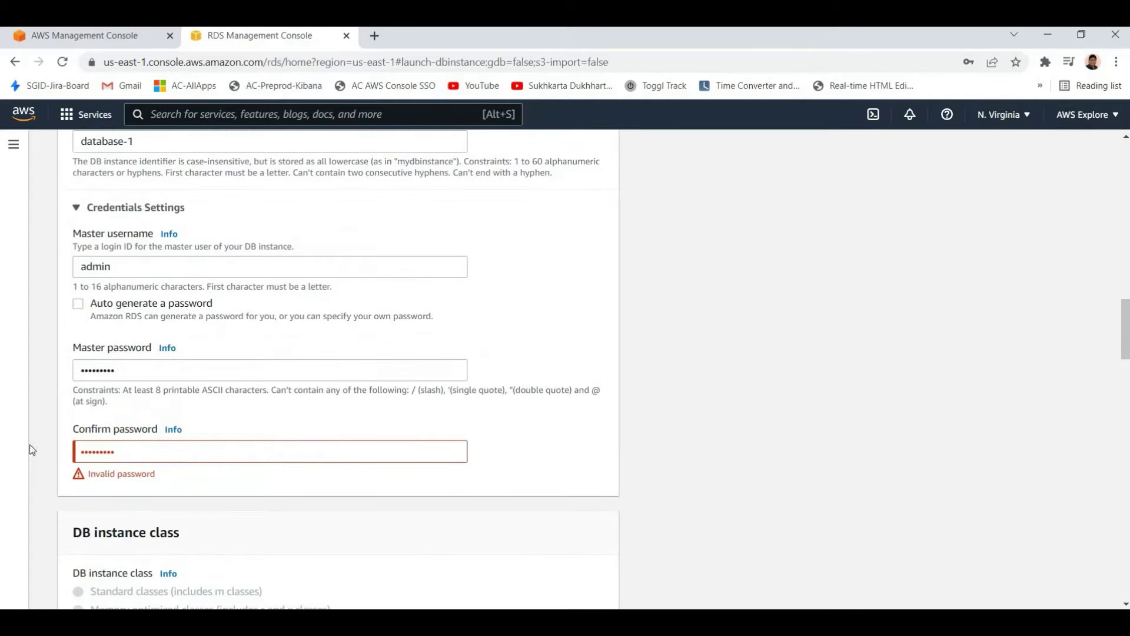
{"action": "double_click", "coordinate": [97, 452]}
{"action": "double_click", "coordinate": [97, 370]}
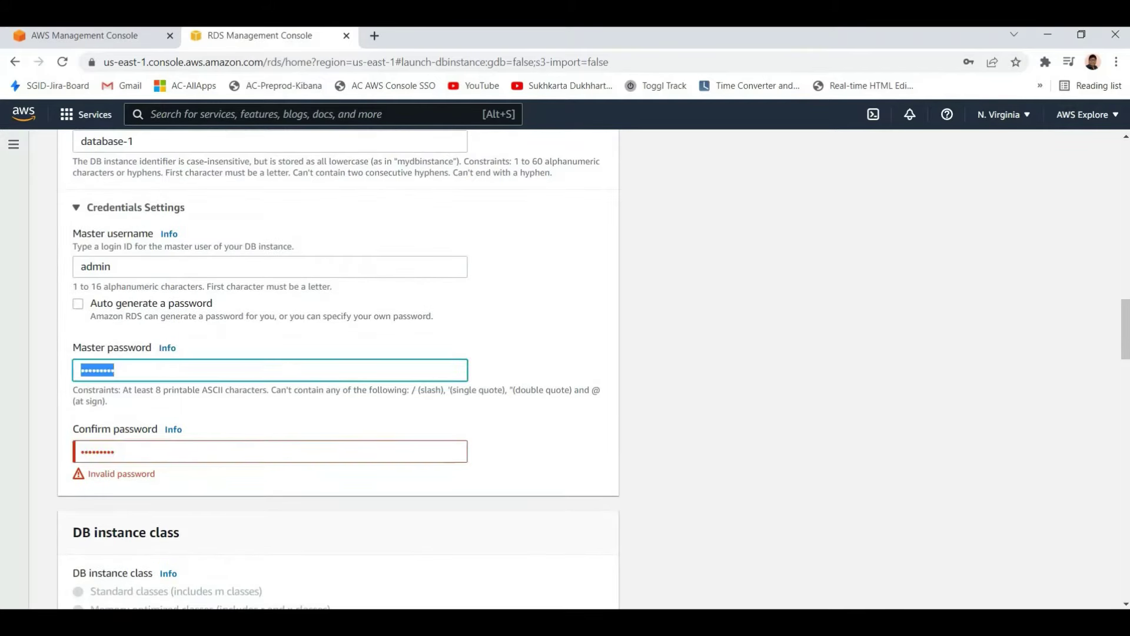
{"action": "type", "text": "•••••"}
{"action": "key", "text": "Tab"}
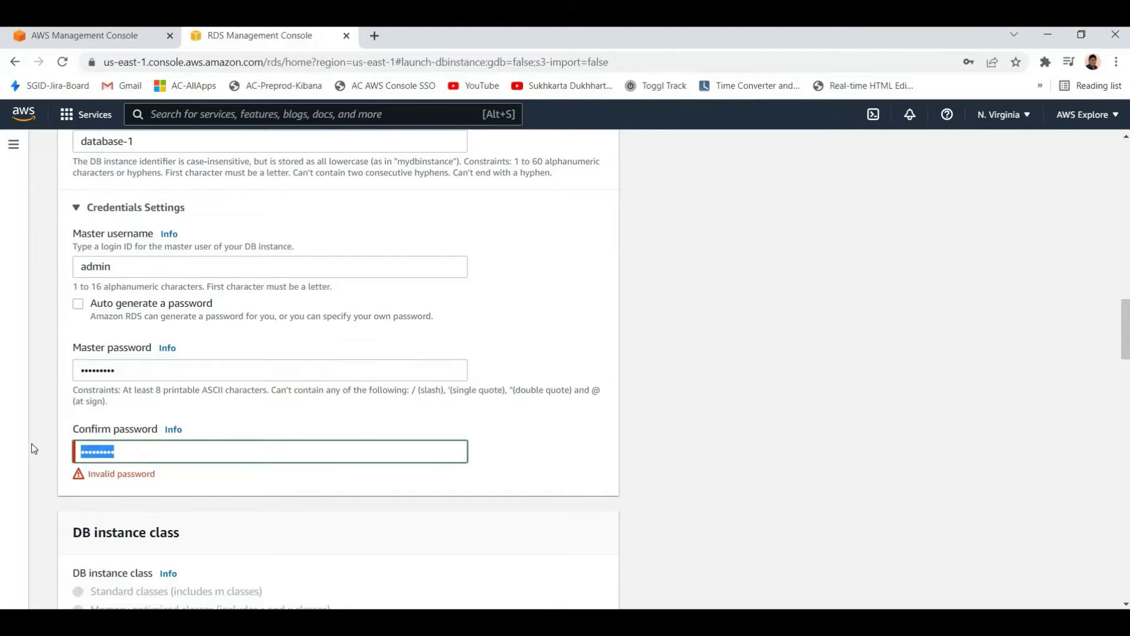
{"action": "type", "text": "•••••••"}
Clear and retype the master password, then re-enter the matching confirmation
{"action": "scroll", "coordinate": [648, 459], "scroll_direction": "down", "scroll_amount": 20}
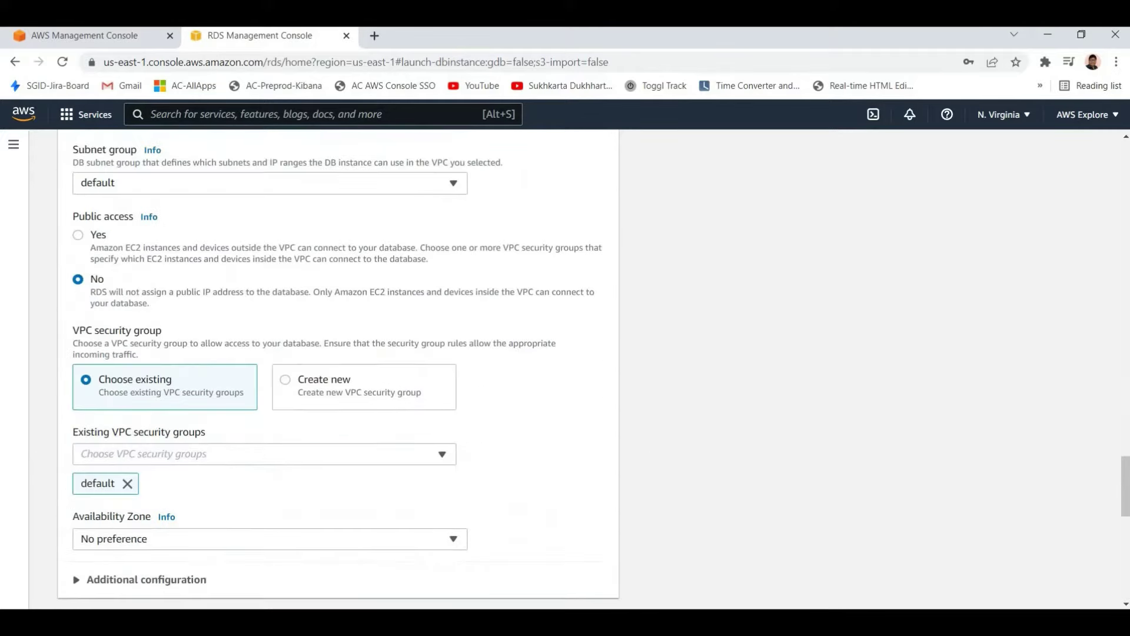
{"action": "scroll", "coordinate": [636, 528], "scroll_direction": "down", "scroll_amount": 2}
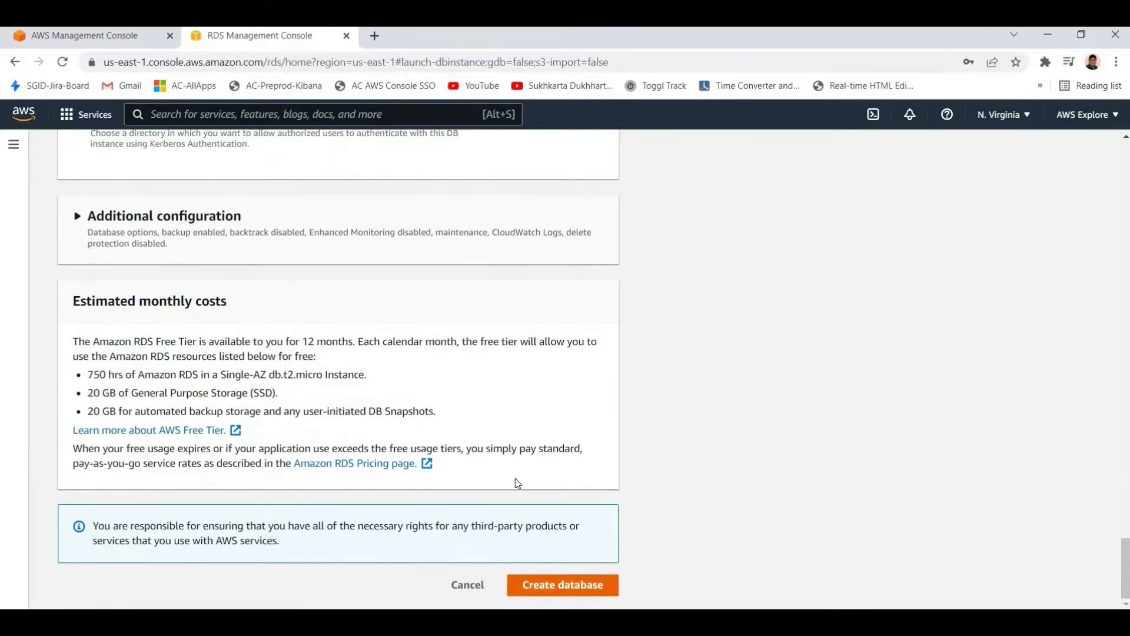
{"action": "scroll", "coordinate": [514, 478], "scroll_direction": "up", "scroll_amount": 6}
{"action": "scroll", "coordinate": [437, 436], "scroll_direction": "up", "scroll_amount": 20}
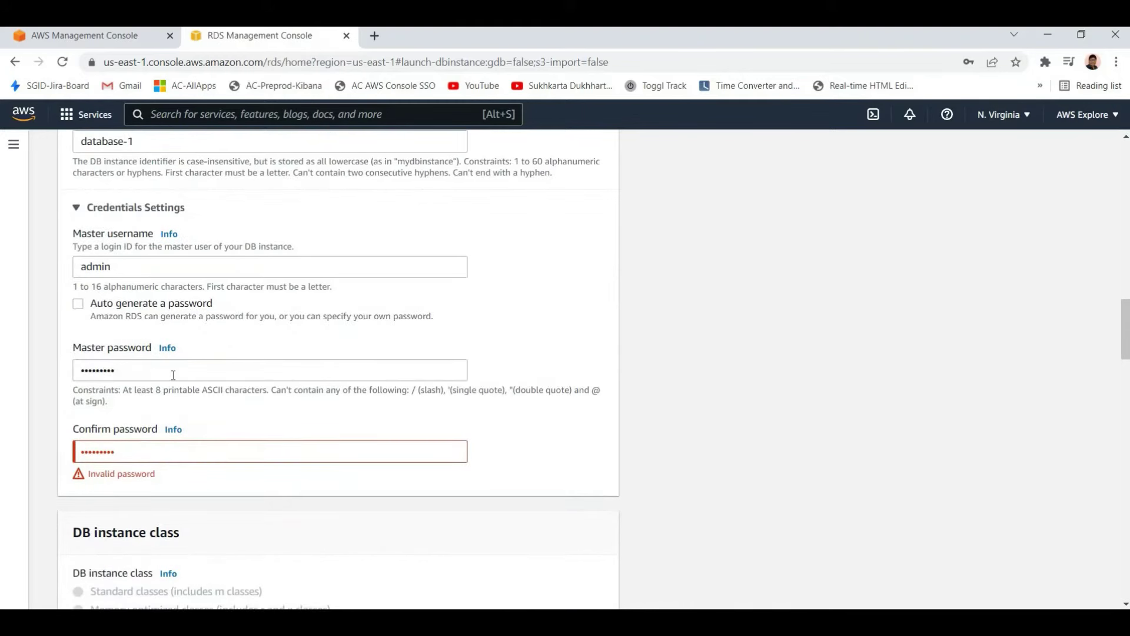
{"action": "key", "text": "Tab"}
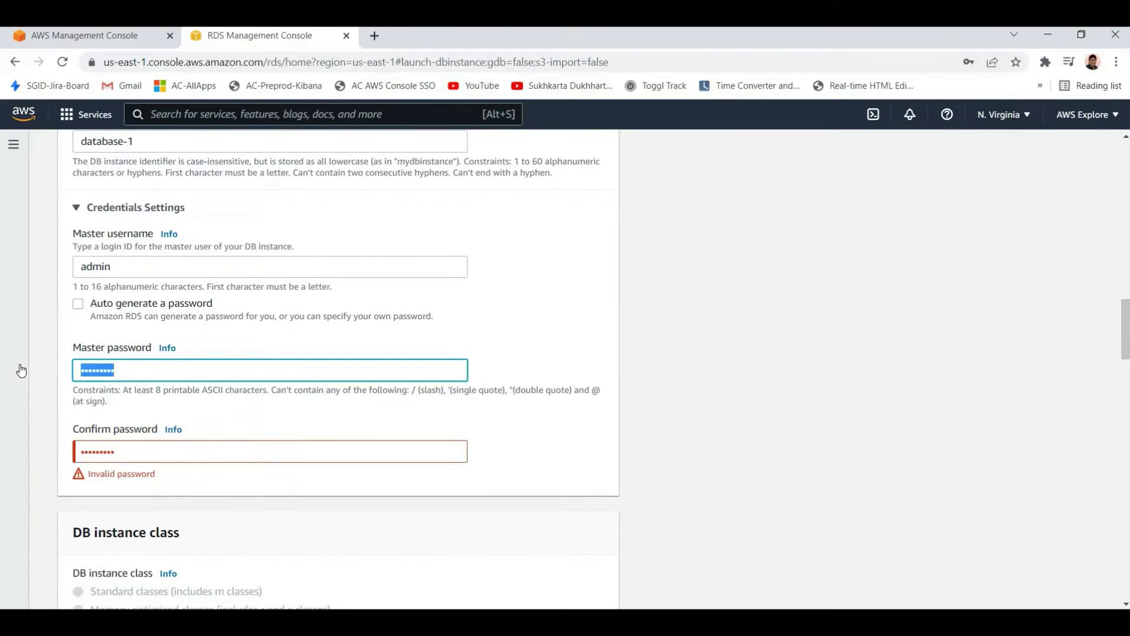
{"action": "key", "text": "BackSpace"}
{"action": "type", "text": "***********"}
{"action": "key", "text": "ctrl+a"}
{"action": "key", "text": "BackSpace"}
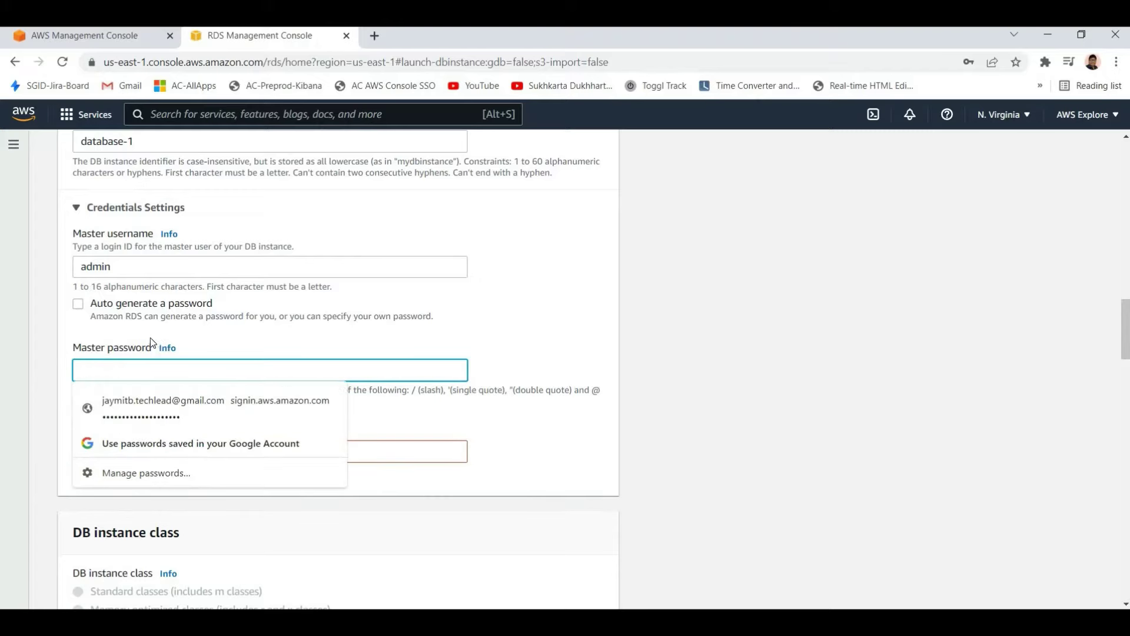
{"action": "type", "text": "******"}
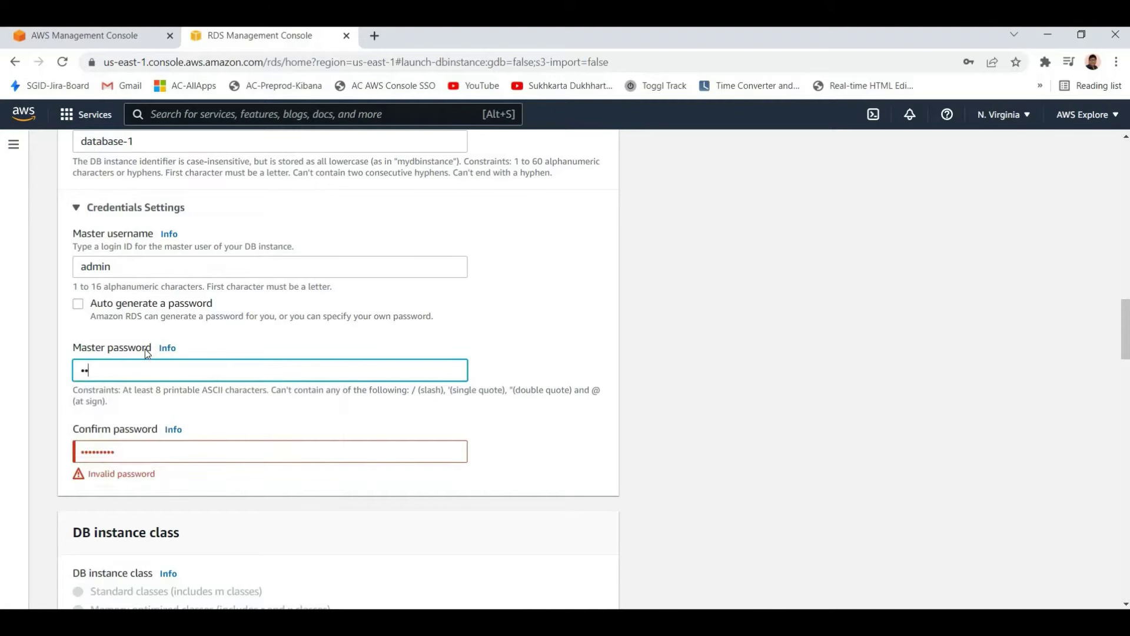
{"action": "type", "text": "*******"}
{"action": "key", "text": "Tab"}
{"action": "type", "text": "*****"}
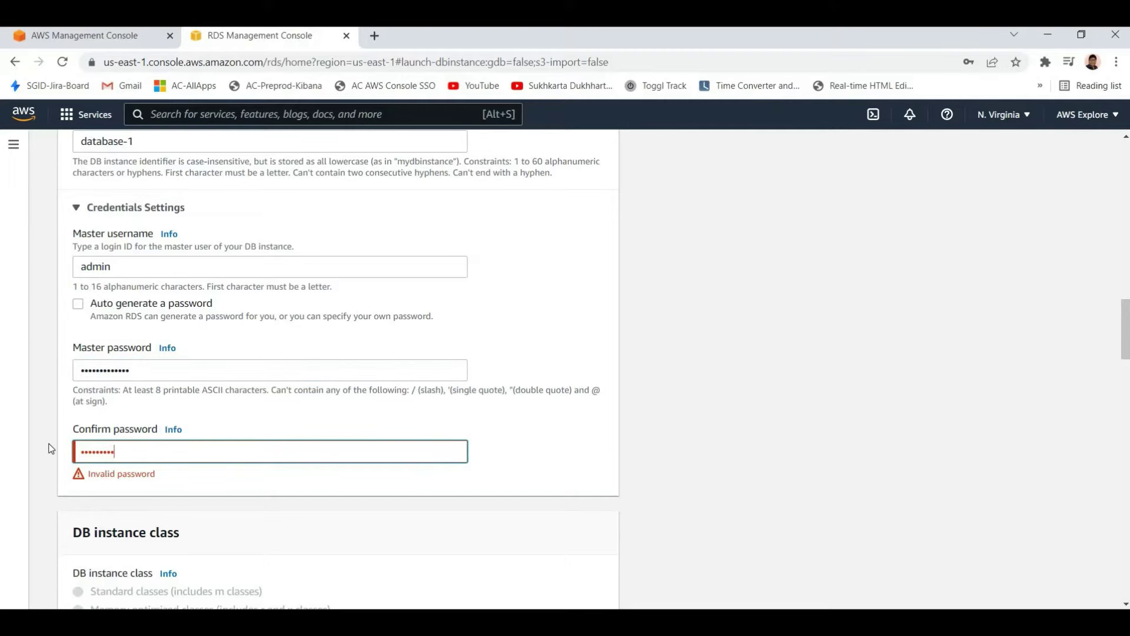
{"action": "type", "text": "****"}
{"action": "scroll", "coordinate": [563, 504], "scroll_direction": "down", "scroll_amount": 15}
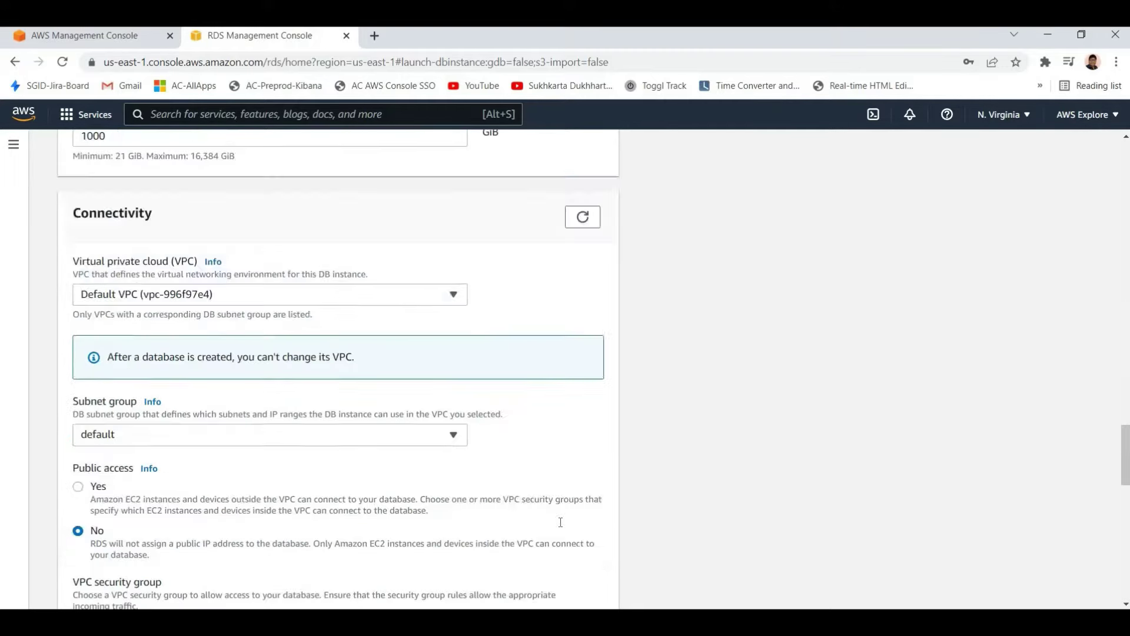
{"action": "scroll", "coordinate": [562, 582], "scroll_direction": "down", "scroll_amount": 15}
{"action": "scroll", "coordinate": [525, 341], "scroll_direction": "up", "scroll_amount": 15}
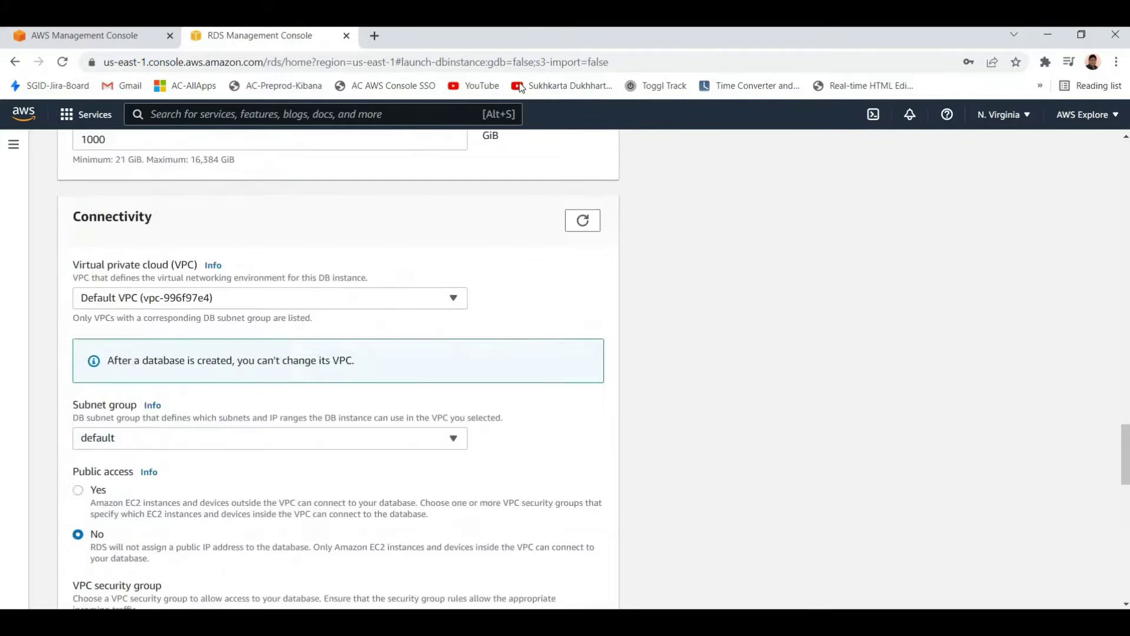
Search genepassword, open Strong Random Password Generator for a 16-character password, and return to RDS
{"action": "left_click", "coordinate": [375, 37]}
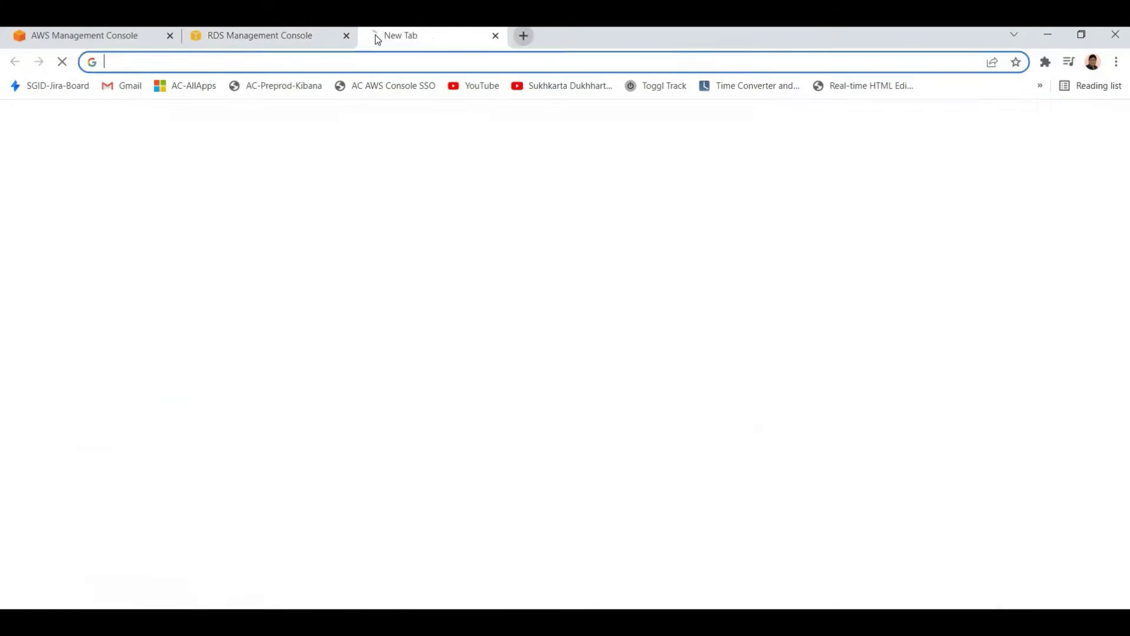
{"action": "type", "text": "gene"}
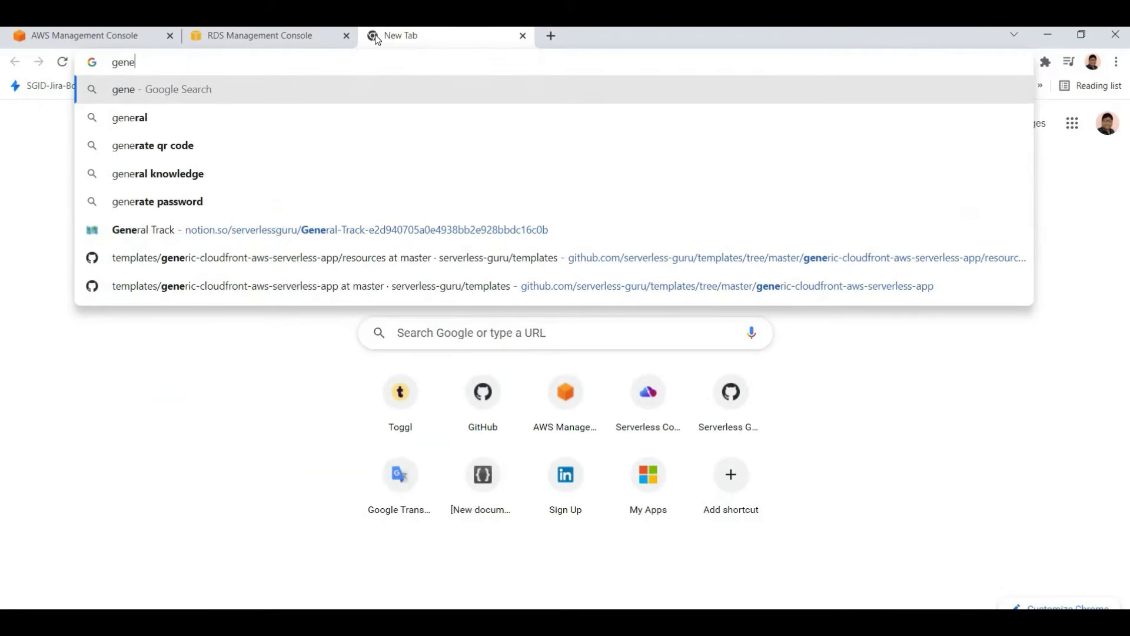
{"action": "type", "text": "pa"}
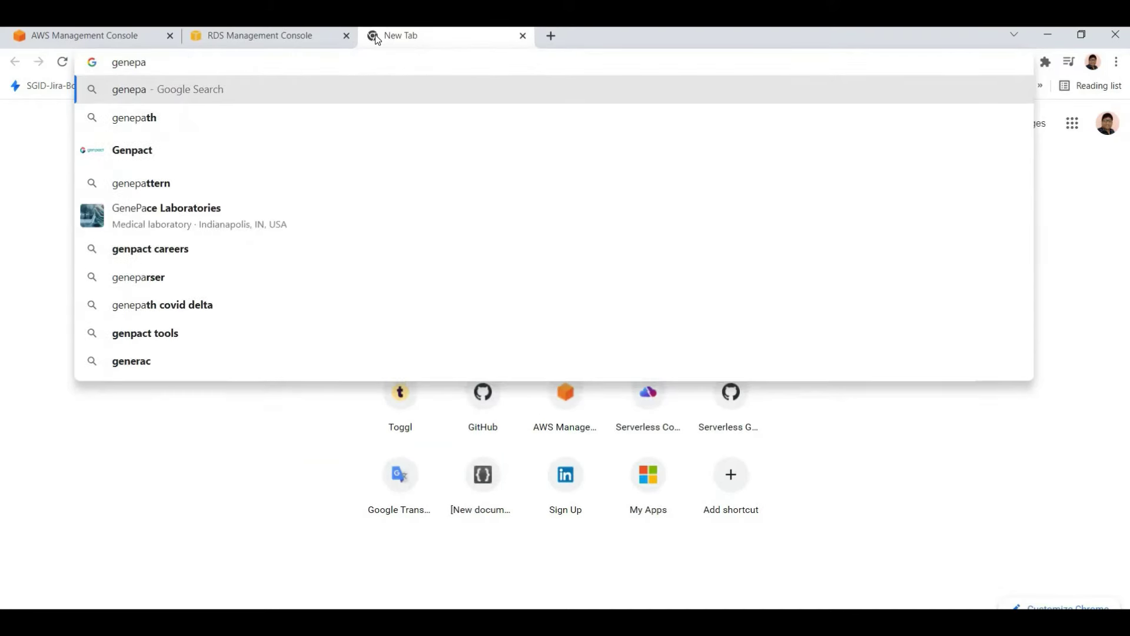
{"action": "type", "text": "ssword"}
{"action": "key", "text": "Return"}
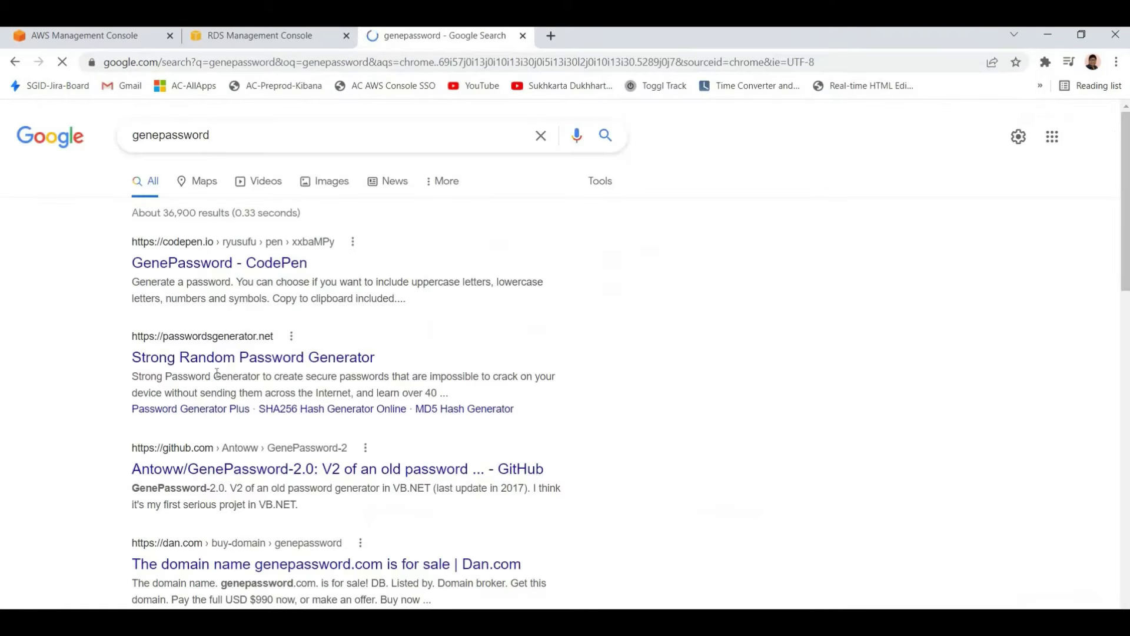
{"action": "left_click", "coordinate": [352, 356]}
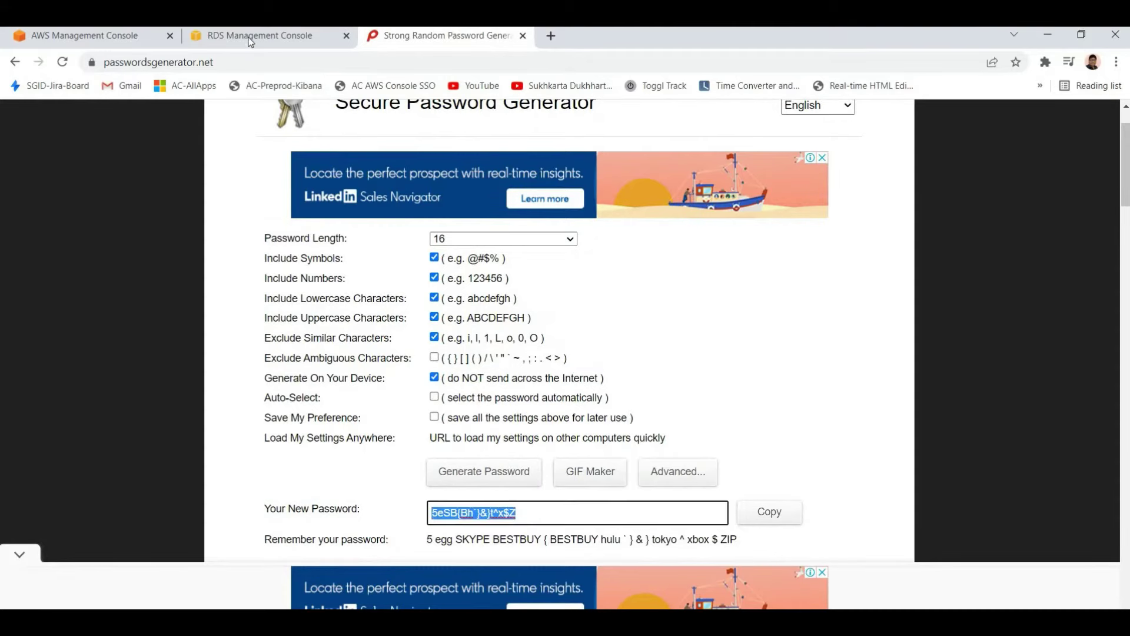
{"action": "key", "text": "ctrl+shift+Tab"}
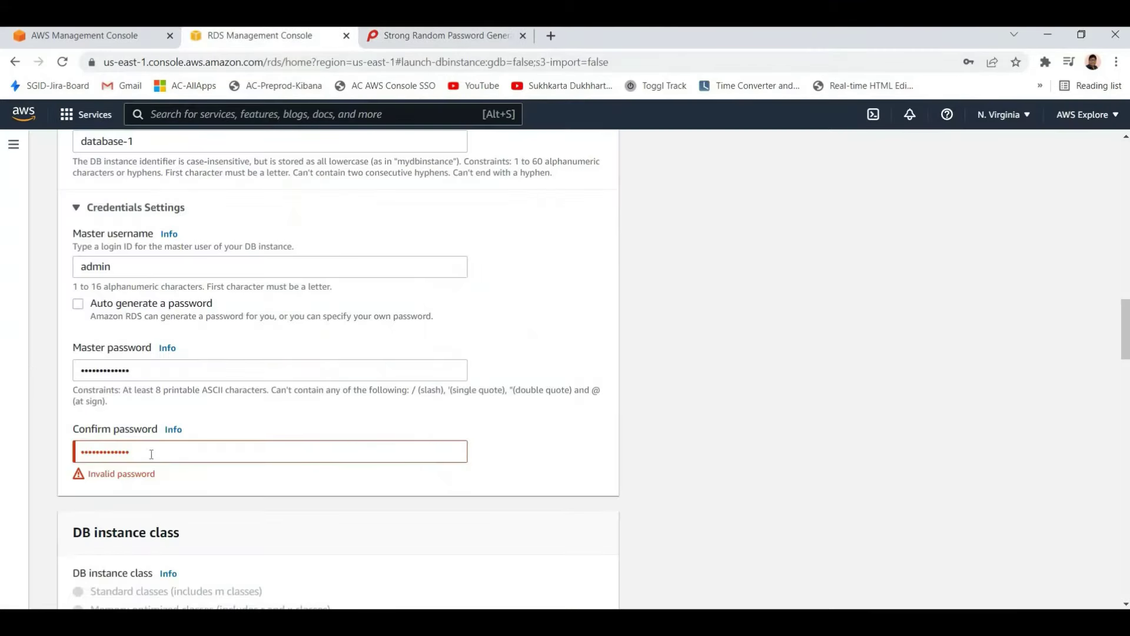
Paste the generated password into master password and confirmation, then create the database
{"action": "key", "text": "shift+Tab"}
{"action": "key", "text": "ctrl+v"}
{"action": "key", "text": "Tab"}
{"action": "key", "text": "ctrl+v"}
{"action": "scroll", "coordinate": [481, 516], "scroll_direction": "down", "scroll_amount": 1}
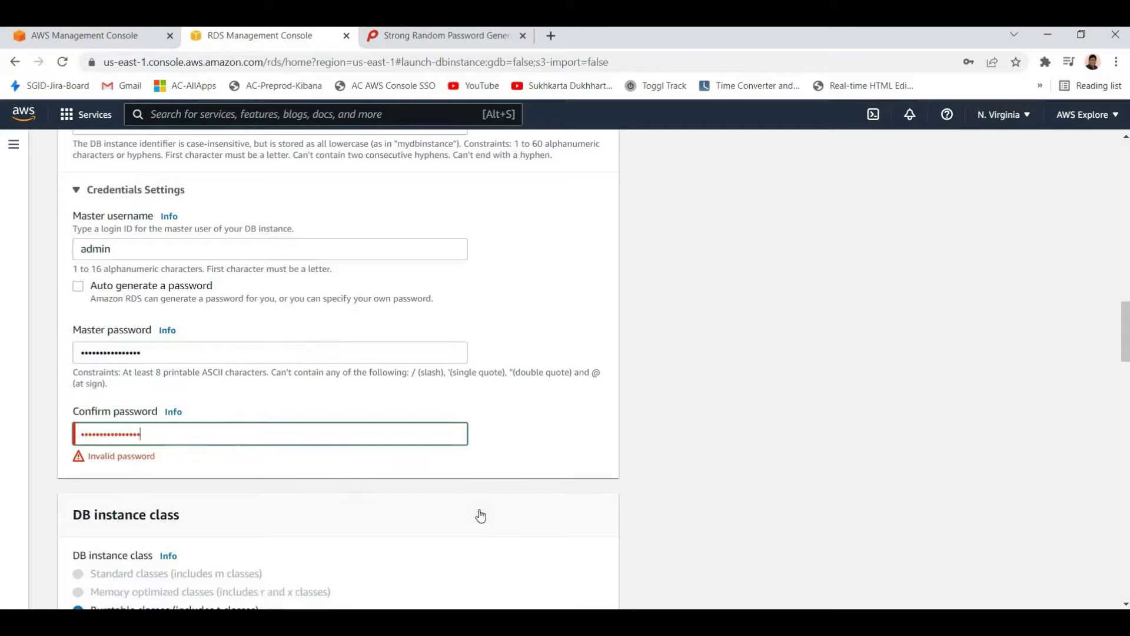
{"action": "scroll", "coordinate": [480, 516], "scroll_direction": "down", "scroll_amount": 20}
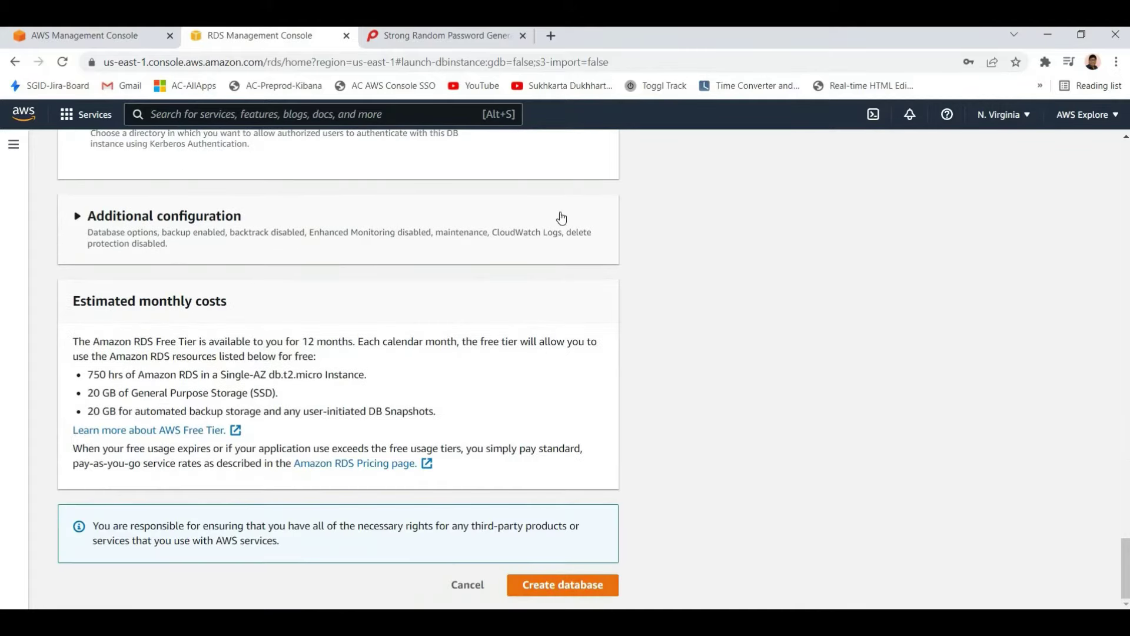
{"action": "left_click", "coordinate": [562, 584]}
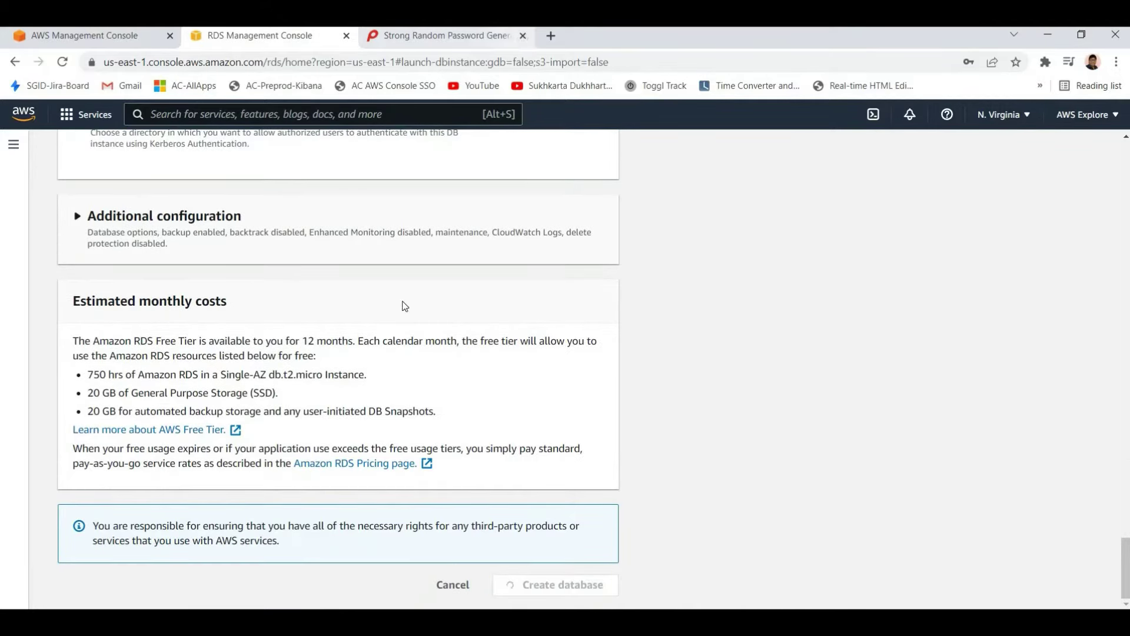
Close the password generator tab and open database-1's Connectivity & security details
{"action": "key", "text": "ctrl+Tab"}
{"action": "key", "text": "ctrl+w"}
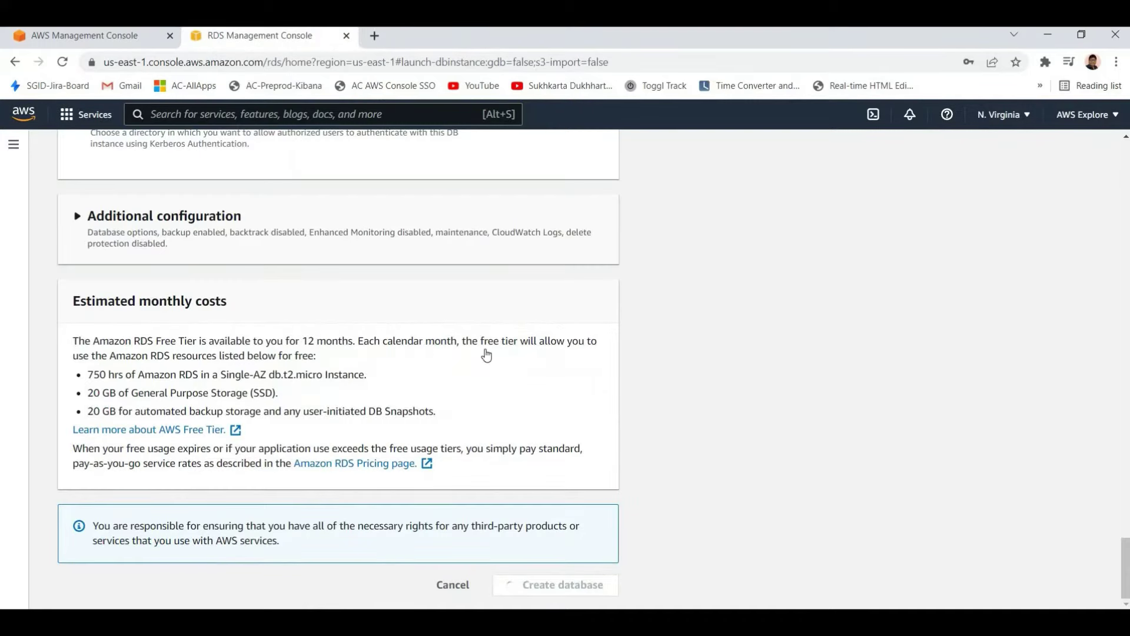
{"action": "scroll", "coordinate": [626, 422], "scroll_direction": "up", "scroll_amount": 3}
{"action": "scroll", "coordinate": [499, 585], "scroll_direction": "down", "scroll_amount": 3}
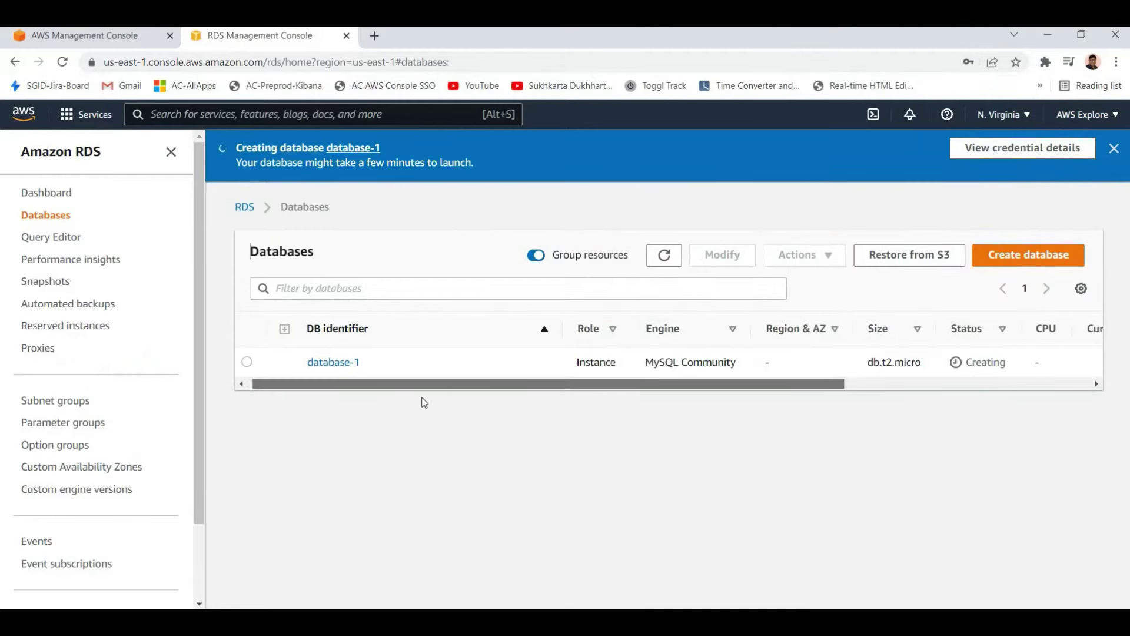
{"action": "scroll", "coordinate": [348, 364], "scroll_direction": "right", "scroll_amount": 3}
{"action": "scroll", "coordinate": [348, 364], "scroll_direction": "left", "scroll_amount": 3}
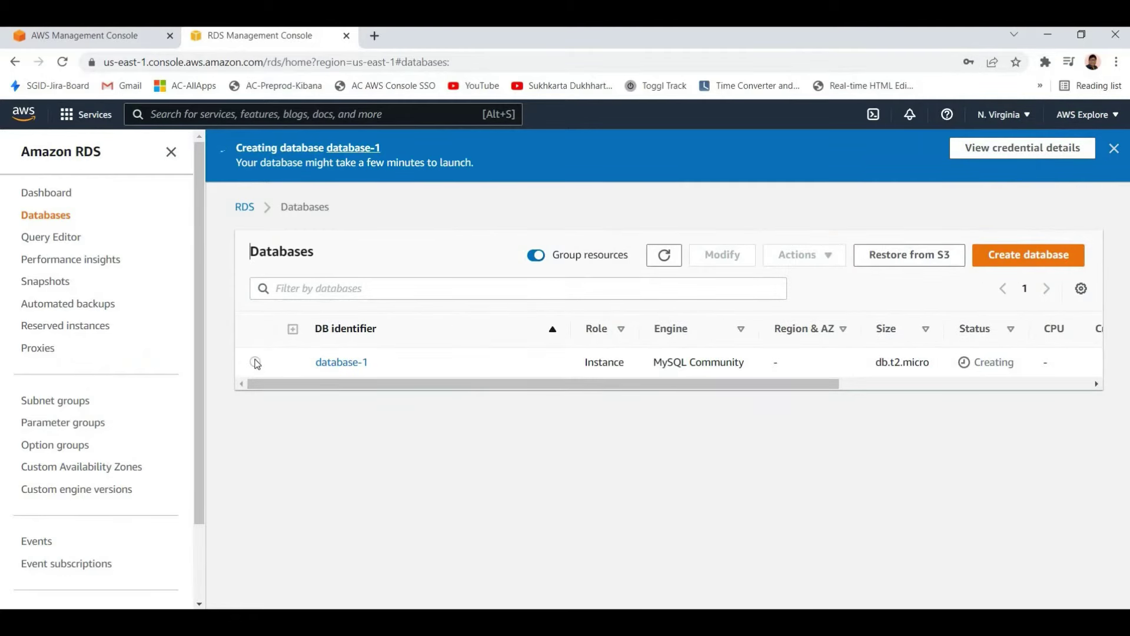
{"action": "left_click", "coordinate": [605, 371]}
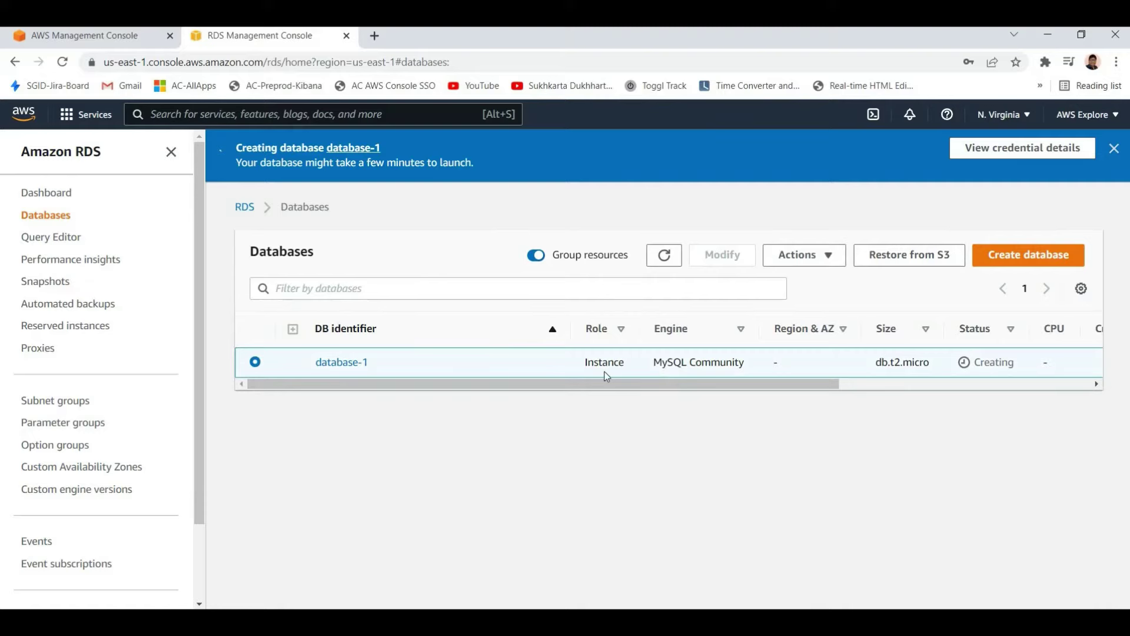
{"action": "left_click", "coordinate": [344, 363]}
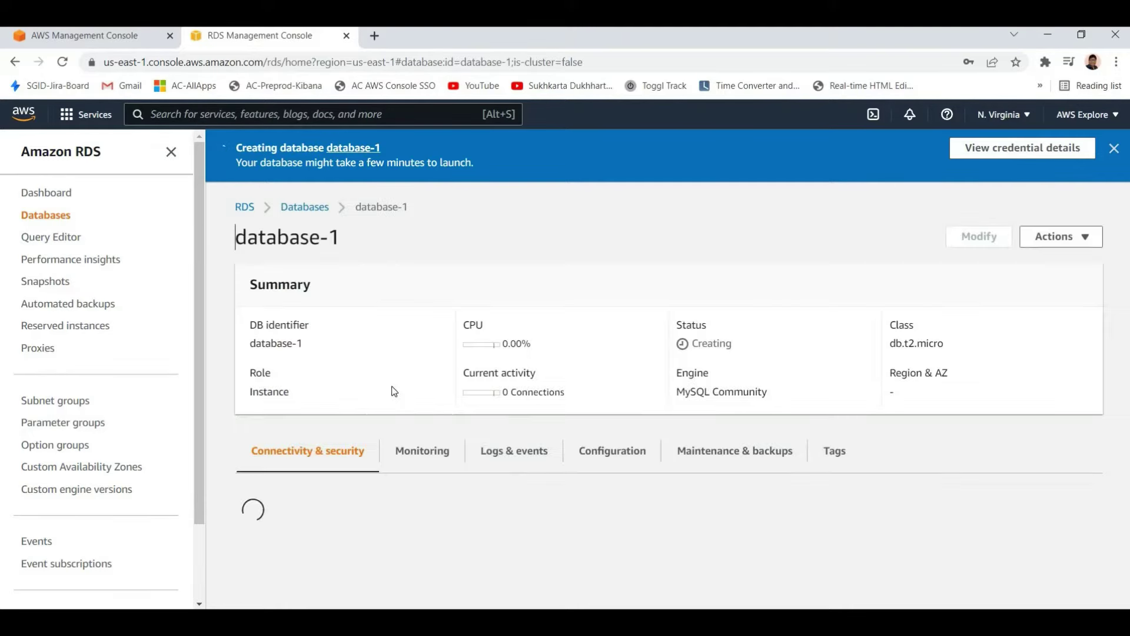
{"action": "scroll", "coordinate": [777, 378], "scroll_direction": "down", "scroll_amount": 4}
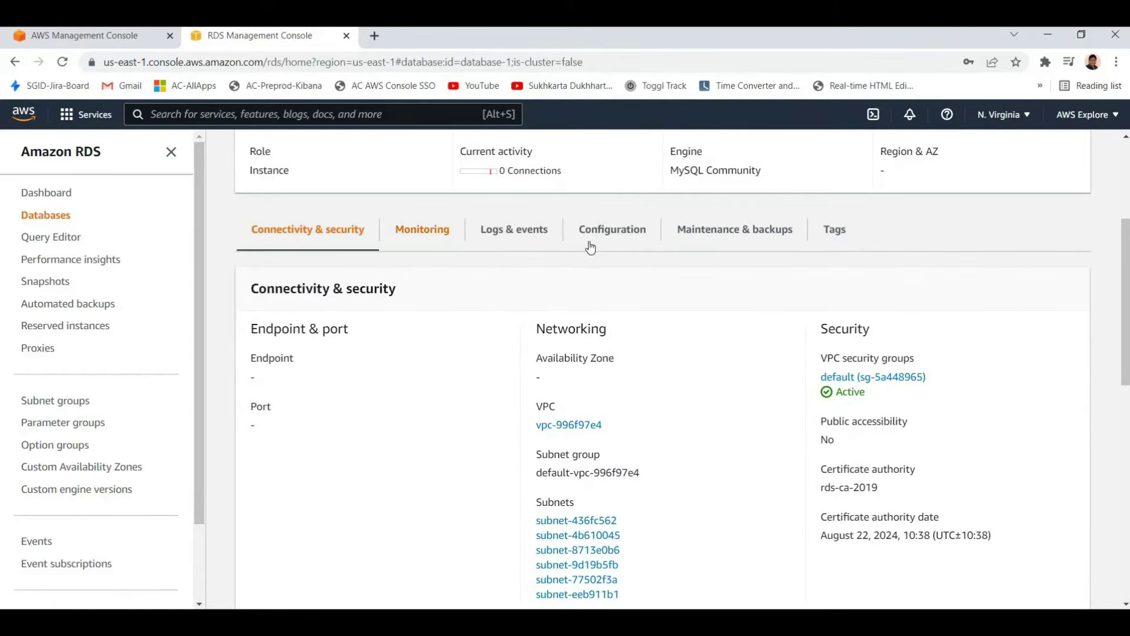
Review database-1's Configuration details, then close the RDS tab
{"action": "left_click", "coordinate": [606, 234]}
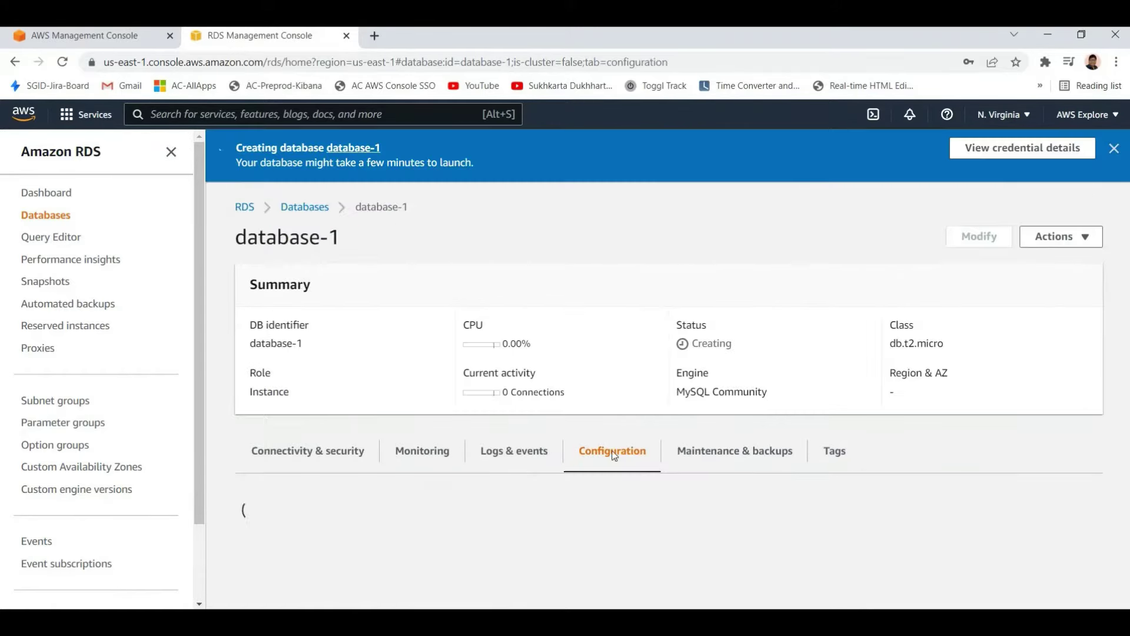
{"action": "scroll", "coordinate": [789, 396], "scroll_direction": "down", "scroll_amount": 4}
{"action": "scroll", "coordinate": [294, 353], "scroll_direction": "down", "scroll_amount": 5}
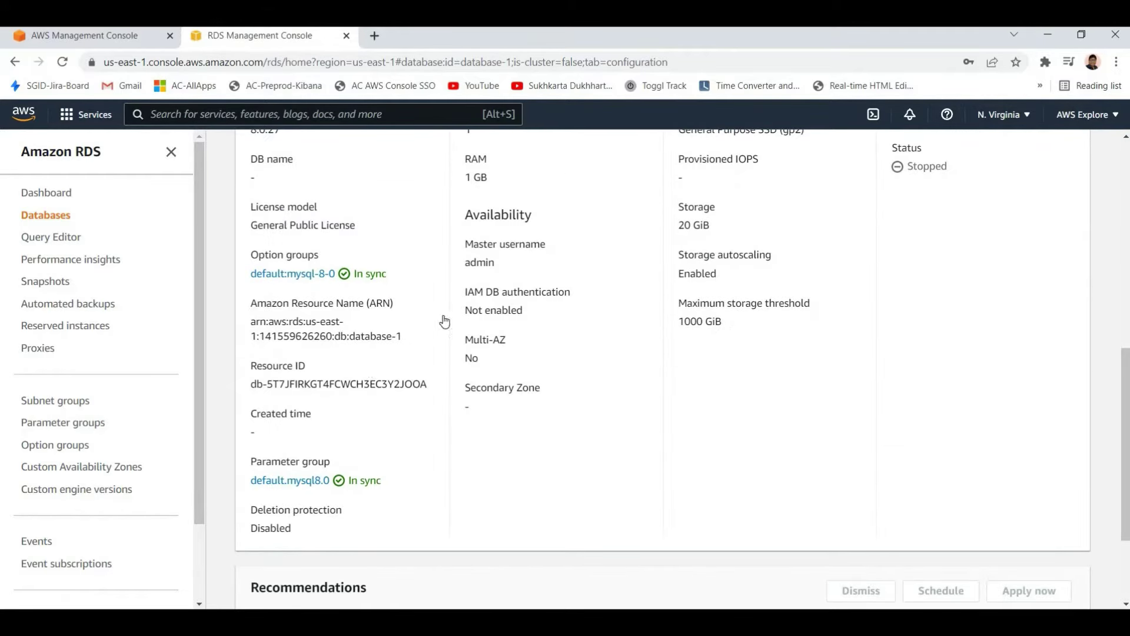
{"action": "scroll", "coordinate": [327, 312], "scroll_direction": "up", "scroll_amount": 6}
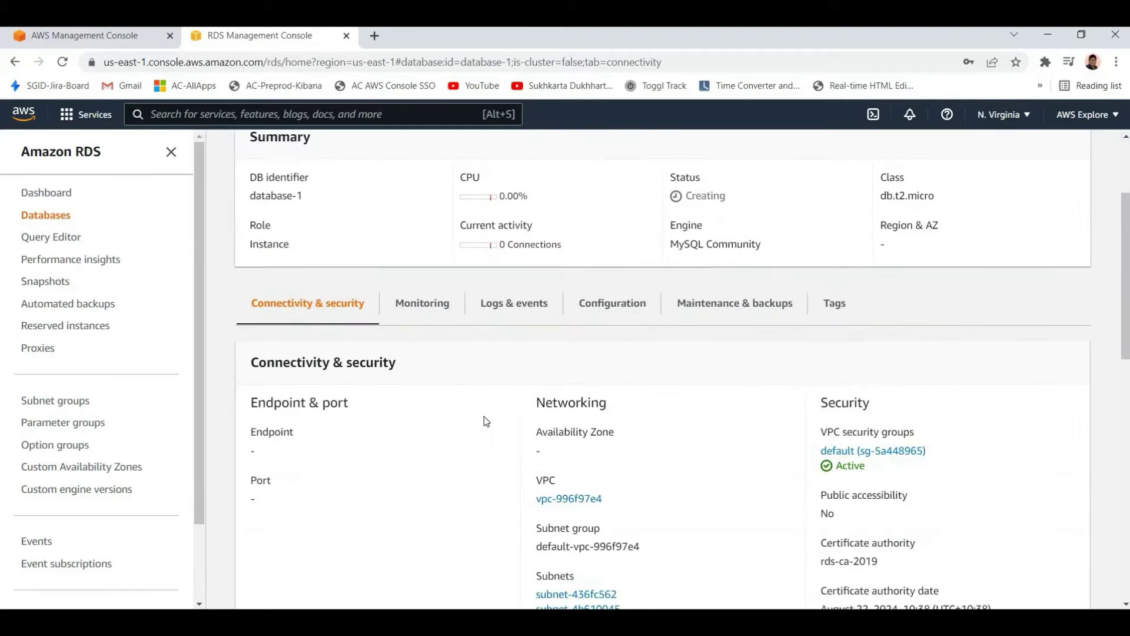
{"action": "scroll", "coordinate": [484, 417], "scroll_direction": "down", "scroll_amount": 4}
{"action": "scroll", "coordinate": [485, 404], "scroll_direction": "up", "scroll_amount": 6}
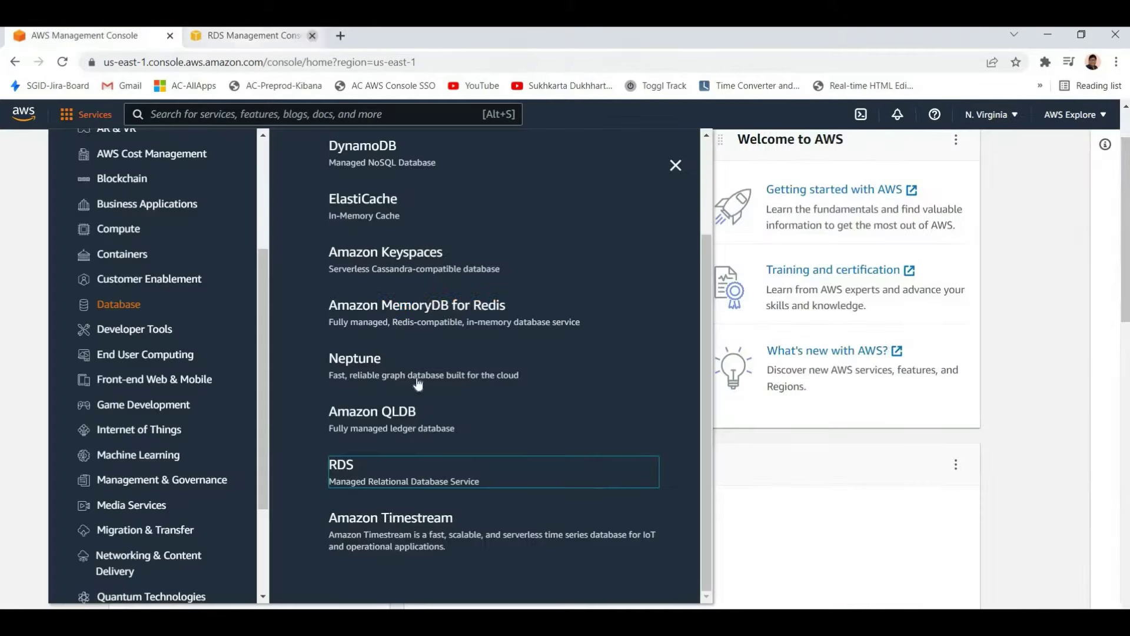
{"action": "left_click", "coordinate": [346, 36]}
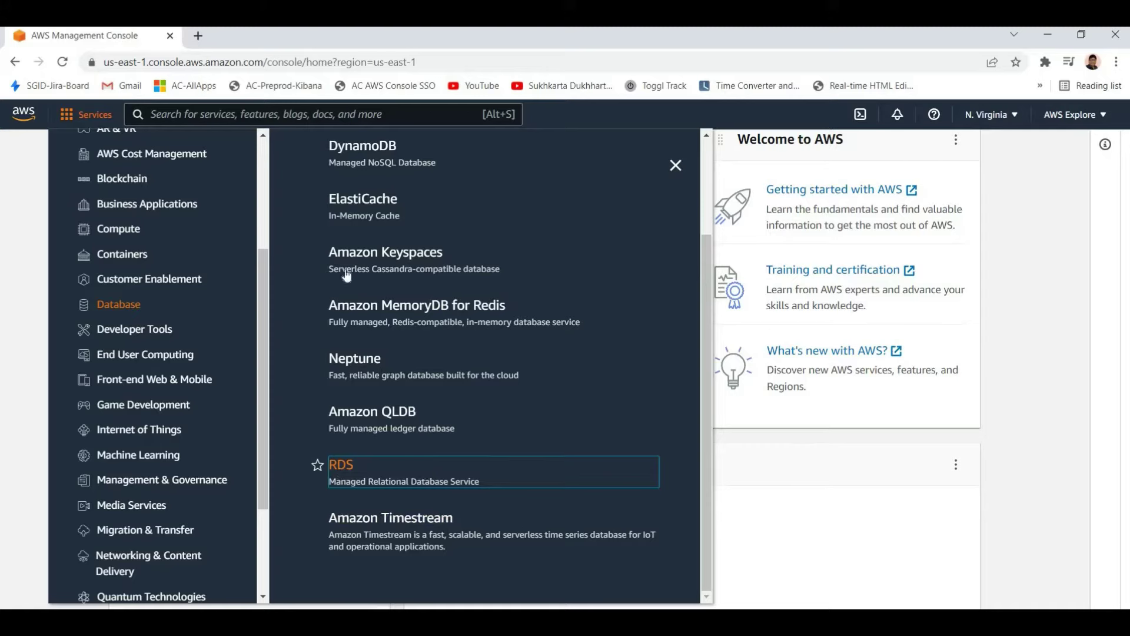
{"action": "scroll", "coordinate": [347, 275], "scroll_direction": "up", "scroll_amount": 2}
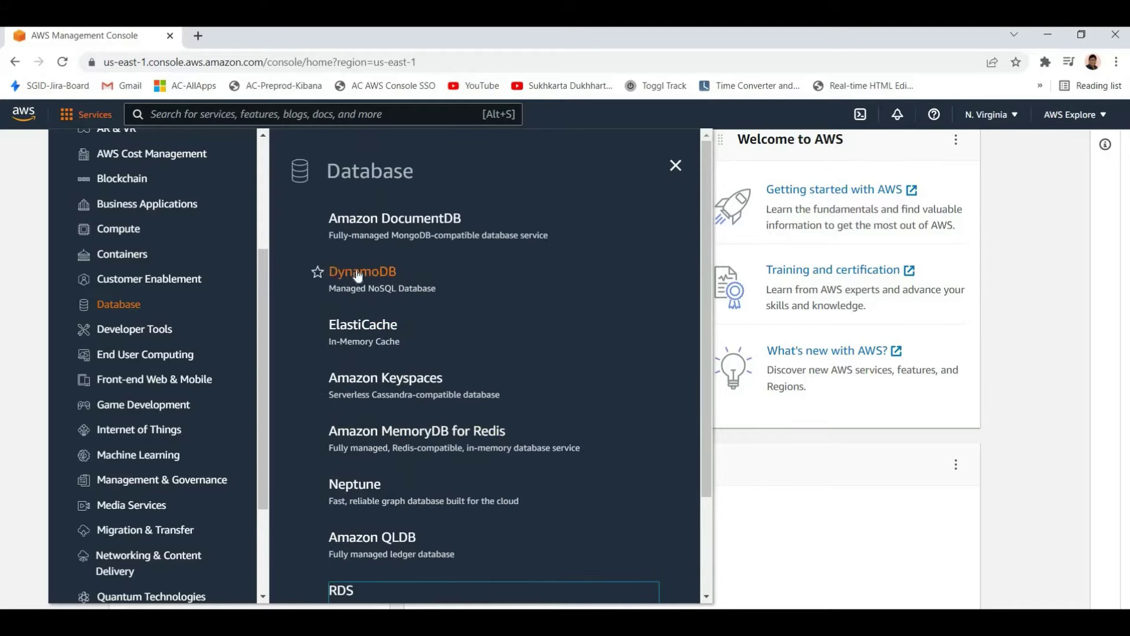
{"action": "right_click", "coordinate": [376, 286]}
{"action": "left_click", "coordinate": [412, 280]}
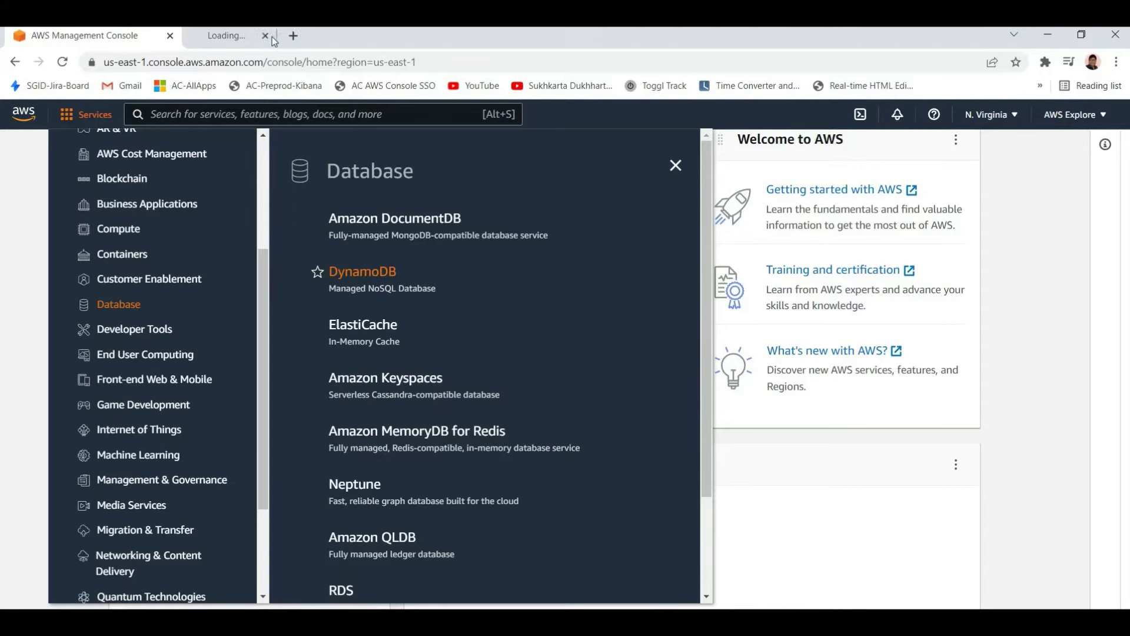
{"action": "key", "text": "ctrl+Tab"}
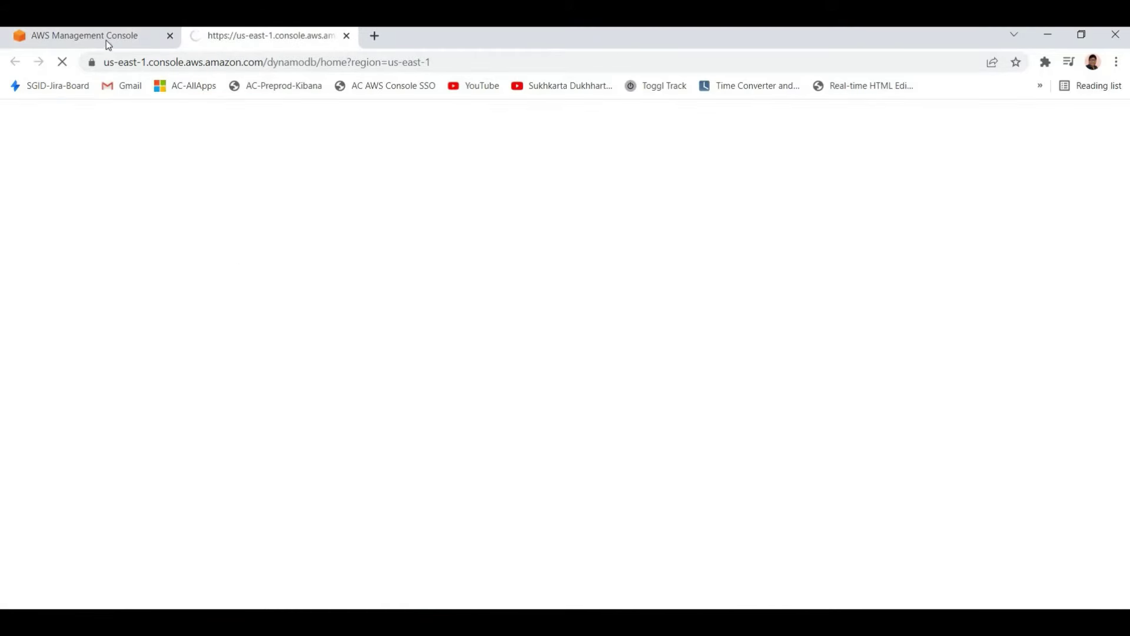
{"action": "left_click", "coordinate": [106, 40]}
{"action": "scroll", "coordinate": [412, 474], "scroll_direction": "down", "scroll_amount": 2}
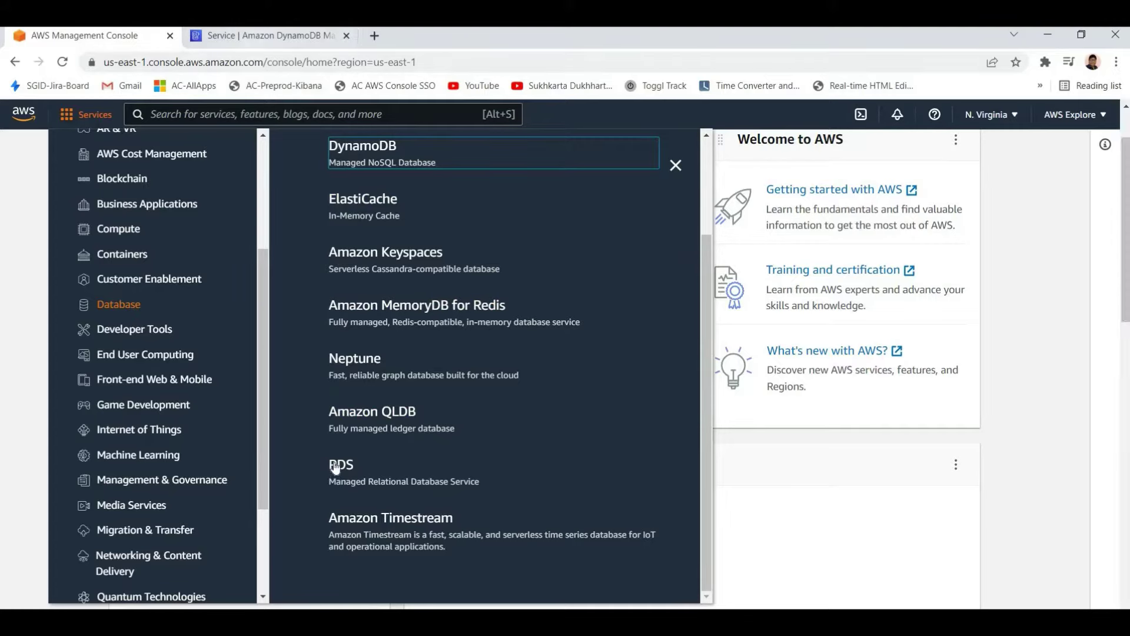
{"action": "left_click", "coordinate": [228, 37]}
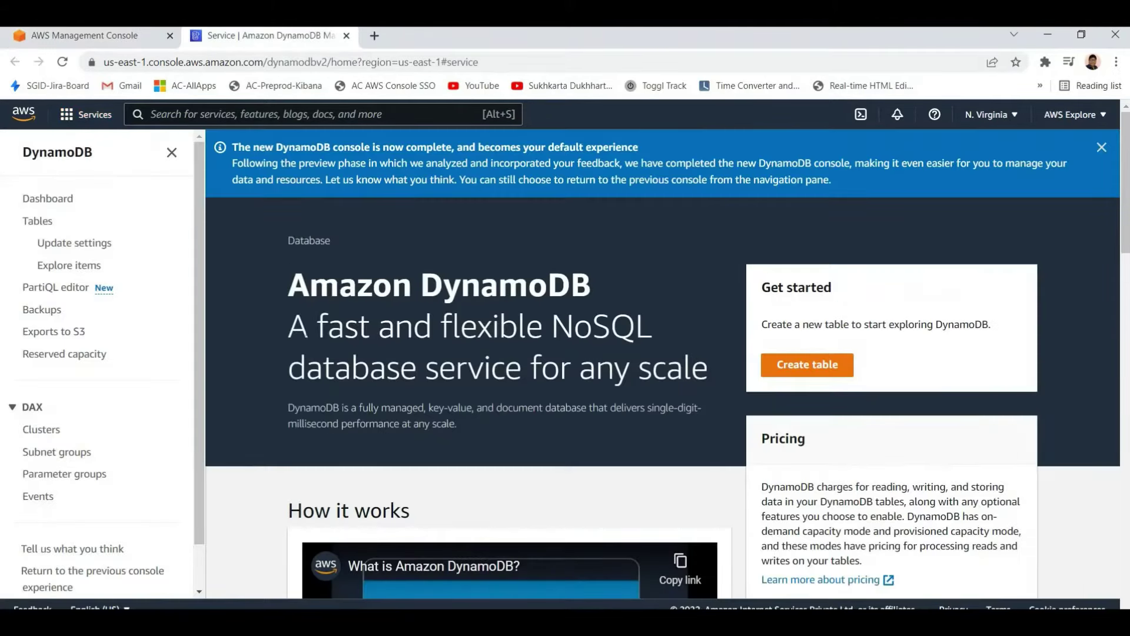
{"action": "left_click_drag", "start_coordinate": [287, 285], "coordinate": [471, 368]}
{"action": "left_click", "coordinate": [284, 352]}
{"action": "left_click_drag", "start_coordinate": [284, 330], "coordinate": [470, 368]}
{"action": "left_click", "coordinate": [288, 326]}
{"action": "left_click_drag", "start_coordinate": [551, 325], "coordinate": [652, 325]}
{"action": "left_click_drag", "start_coordinate": [288, 368], "coordinate": [545, 415]}
{"action": "left_click", "coordinate": [711, 354]}
{"action": "scroll", "coordinate": [661, 339], "scroll_direction": "down", "scroll_amount": 14}
{"action": "scroll", "coordinate": [803, 298], "scroll_direction": "up", "scroll_amount": 14}
{"action": "key", "text": "ctrl+w"}
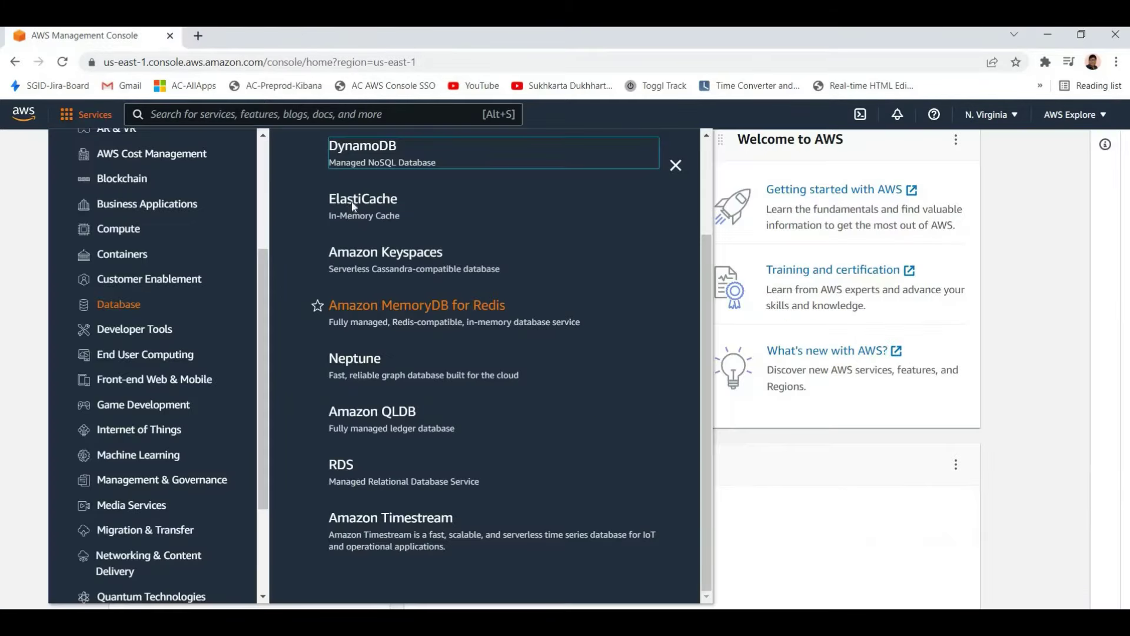
{"action": "scroll", "coordinate": [360, 336], "scroll_direction": "up", "scroll_amount": 3}
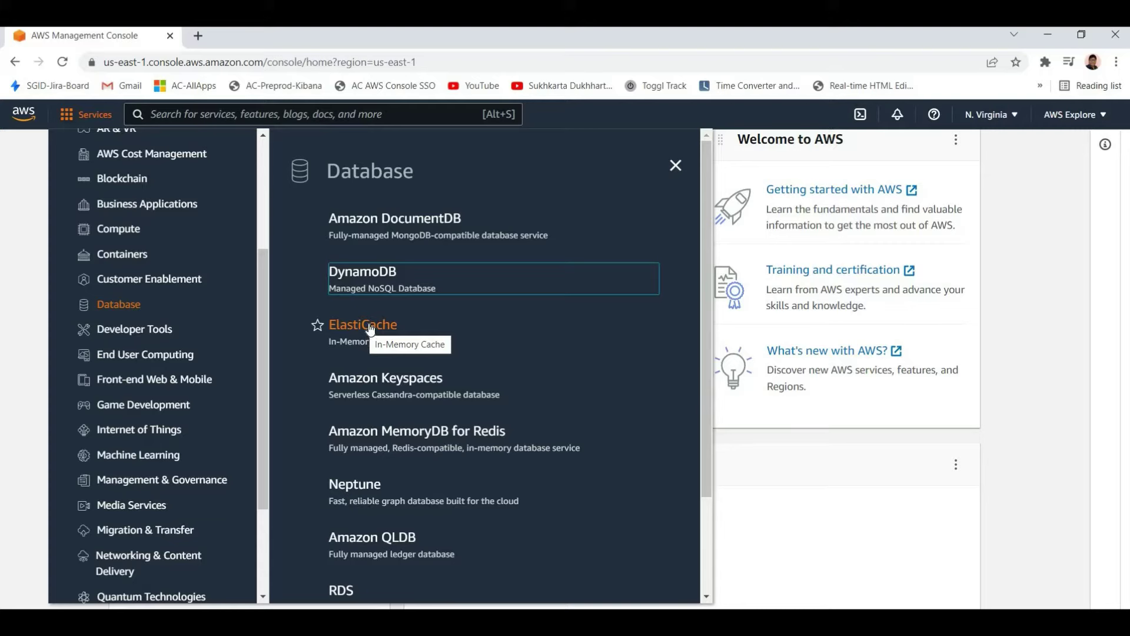
{"action": "right_click", "coordinate": [387, 339]}
{"action": "left_click", "coordinate": [432, 331]}
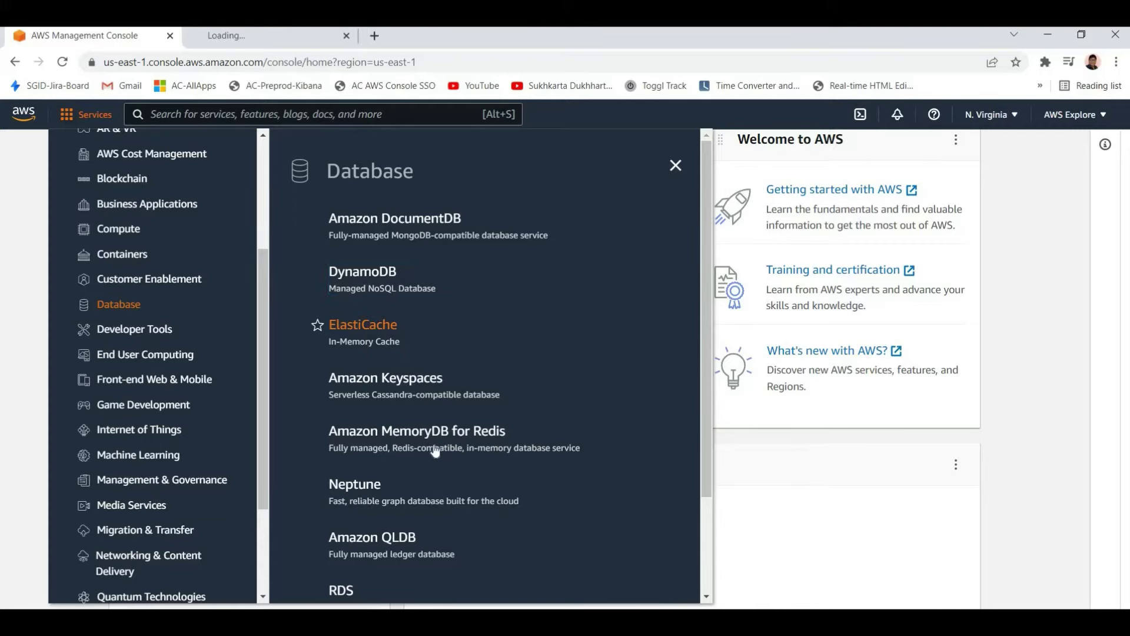
{"action": "scroll", "coordinate": [336, 479], "scroll_direction": "down", "scroll_amount": 2}
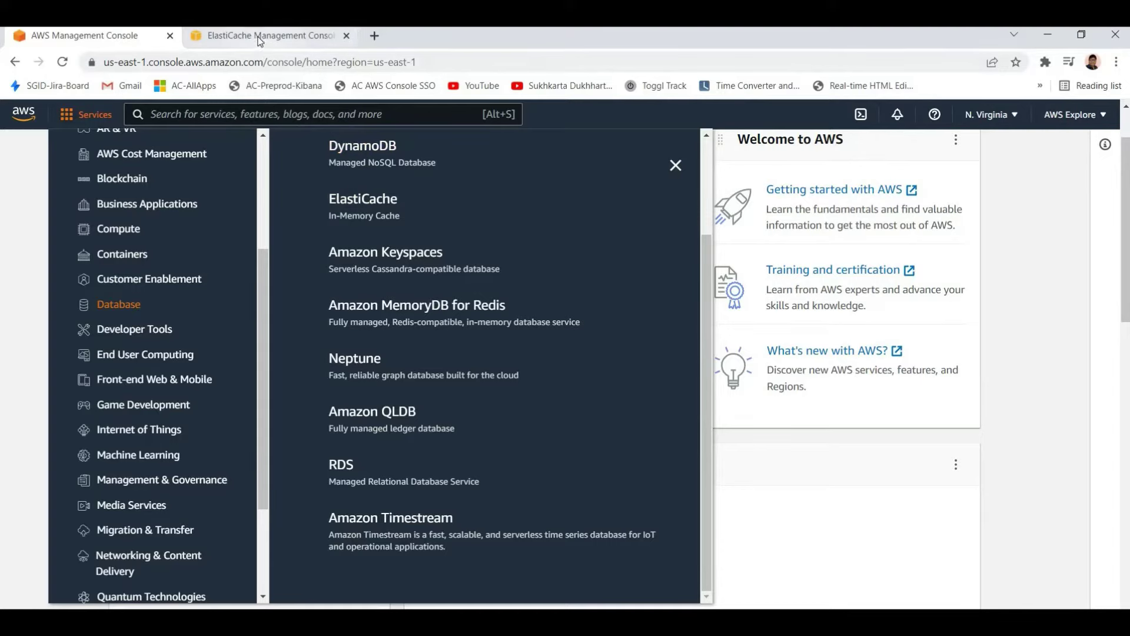
{"action": "key", "text": "ctrl+Tab"}
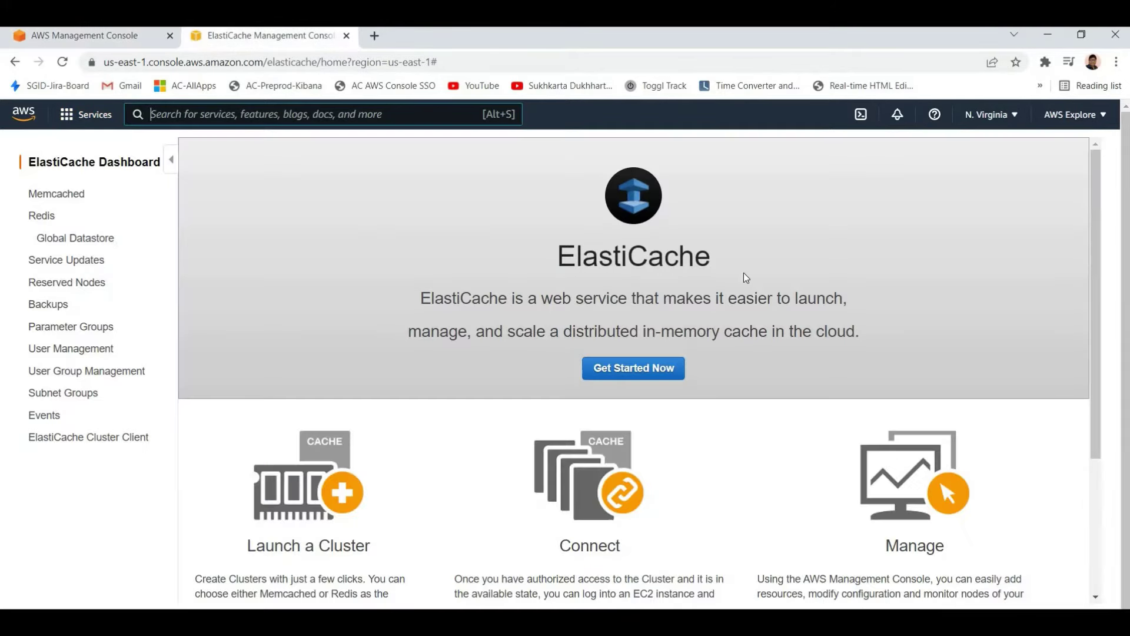
{"action": "left_click_drag", "start_coordinate": [390, 298], "coordinate": [712, 262]}
{"action": "left_click", "coordinate": [732, 328]}
{"action": "left_click_drag", "start_coordinate": [613, 298], "coordinate": [822, 347]}
{"action": "left_click", "coordinate": [866, 387]}
{"action": "left_click_drag", "start_coordinate": [507, 298], "coordinate": [794, 391]}
{"action": "left_click_drag", "start_coordinate": [863, 333], "coordinate": [723, 381]}
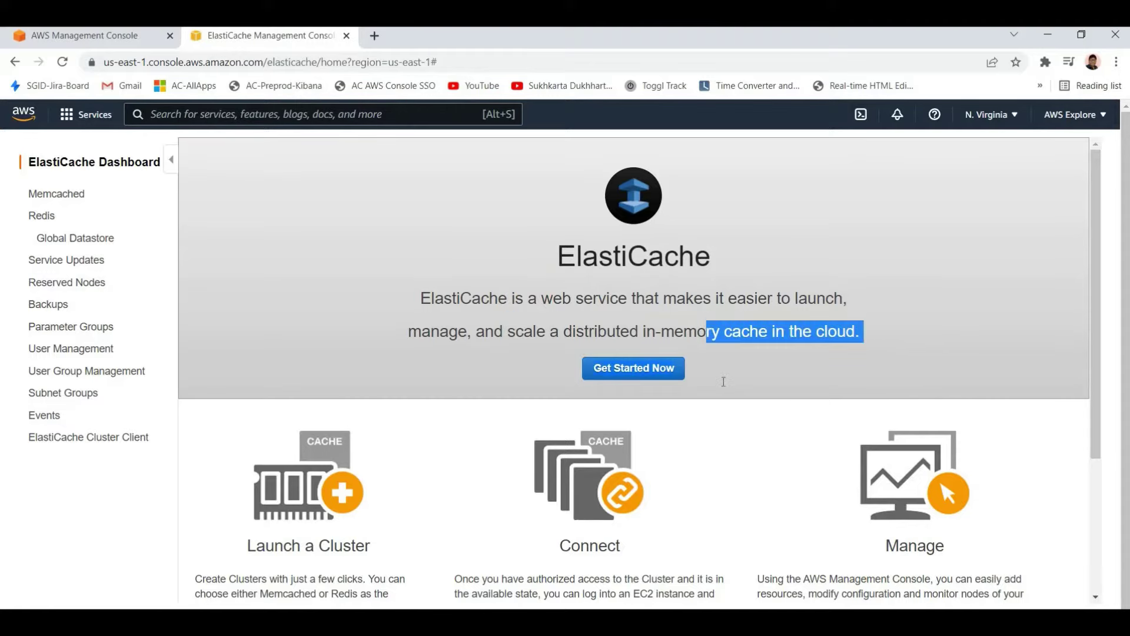
{"action": "left_click", "coordinate": [723, 382]}
{"action": "scroll", "coordinate": [645, 384], "scroll_direction": "down", "scroll_amount": 3}
{"action": "scroll", "coordinate": [628, 494], "scroll_direction": "up", "scroll_amount": 3}
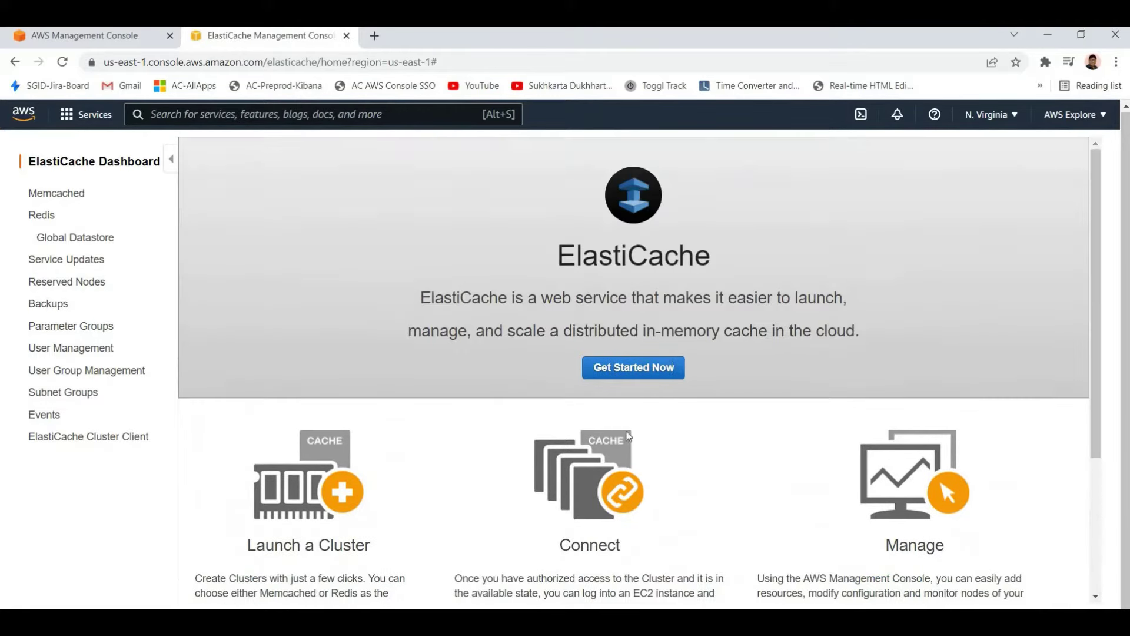
{"action": "scroll", "coordinate": [627, 494], "scroll_direction": "down", "scroll_amount": 3}
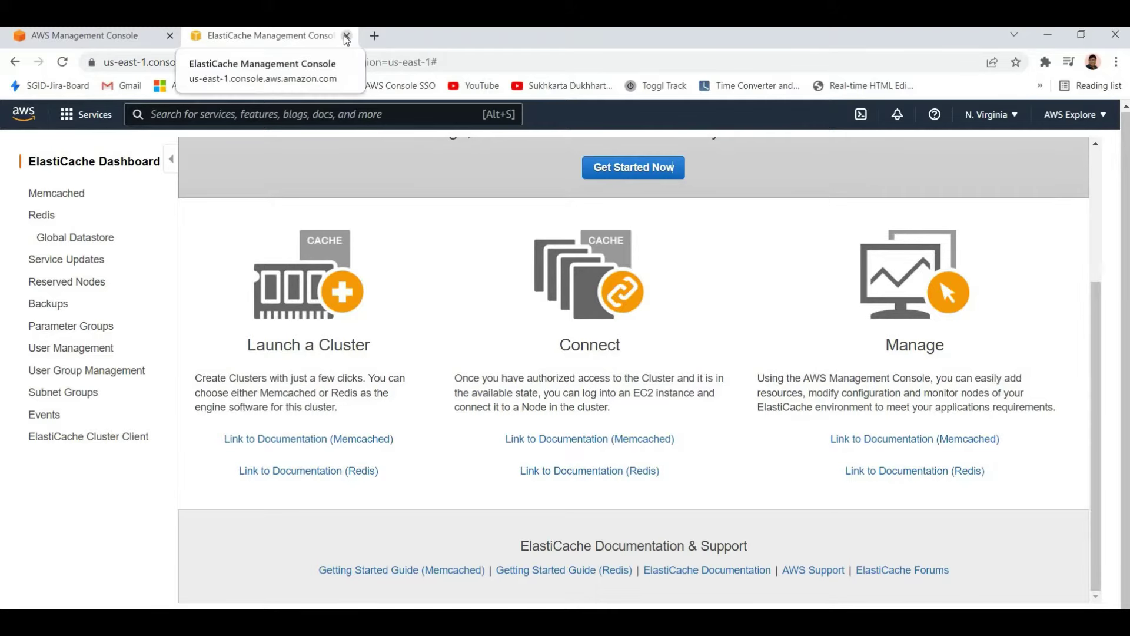
{"action": "left_click", "coordinate": [347, 35]}
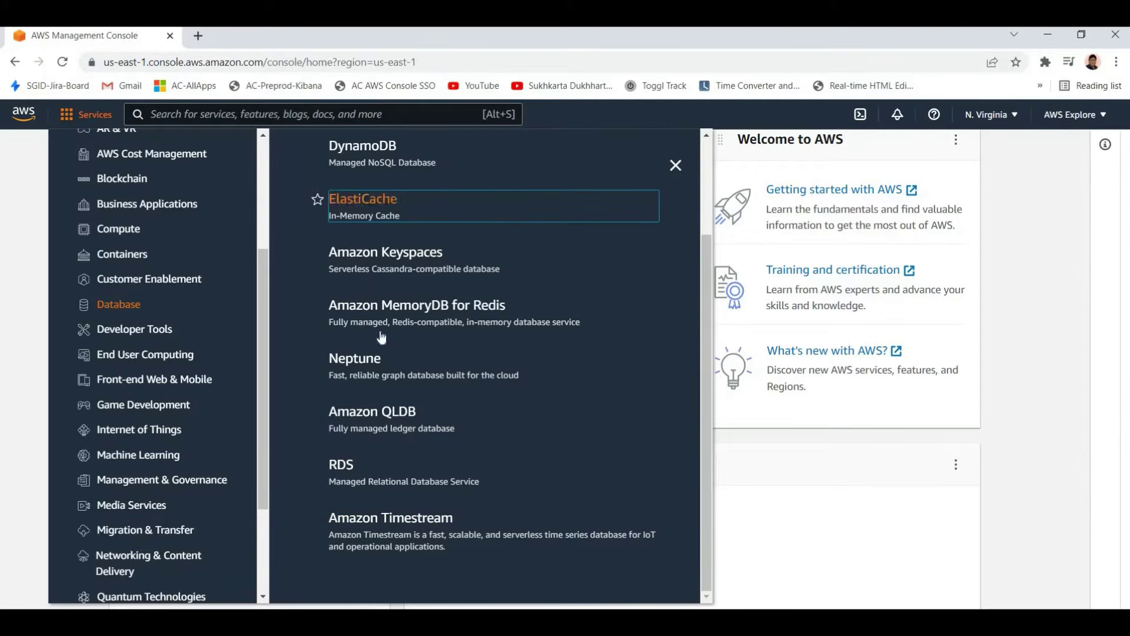
Scroll the Services menu to view the Database category services, DocumentDB through RDS
{"action": "scroll", "coordinate": [376, 329], "scroll_direction": "up", "scroll_amount": 3}
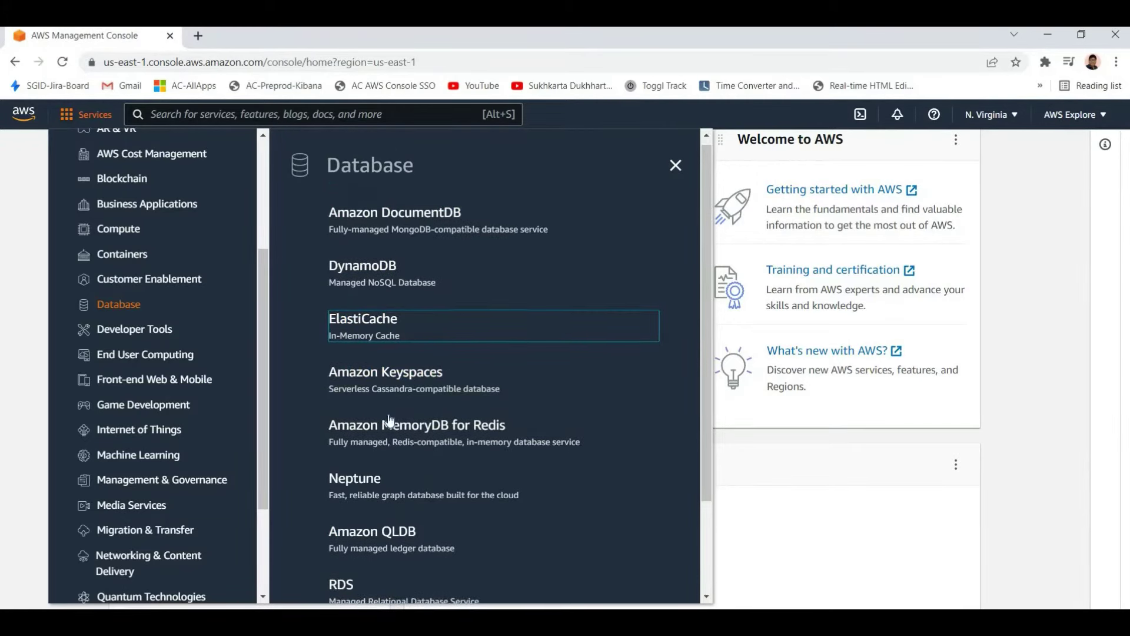
{"action": "scroll", "coordinate": [384, 424], "scroll_direction": "down", "scroll_amount": 2}
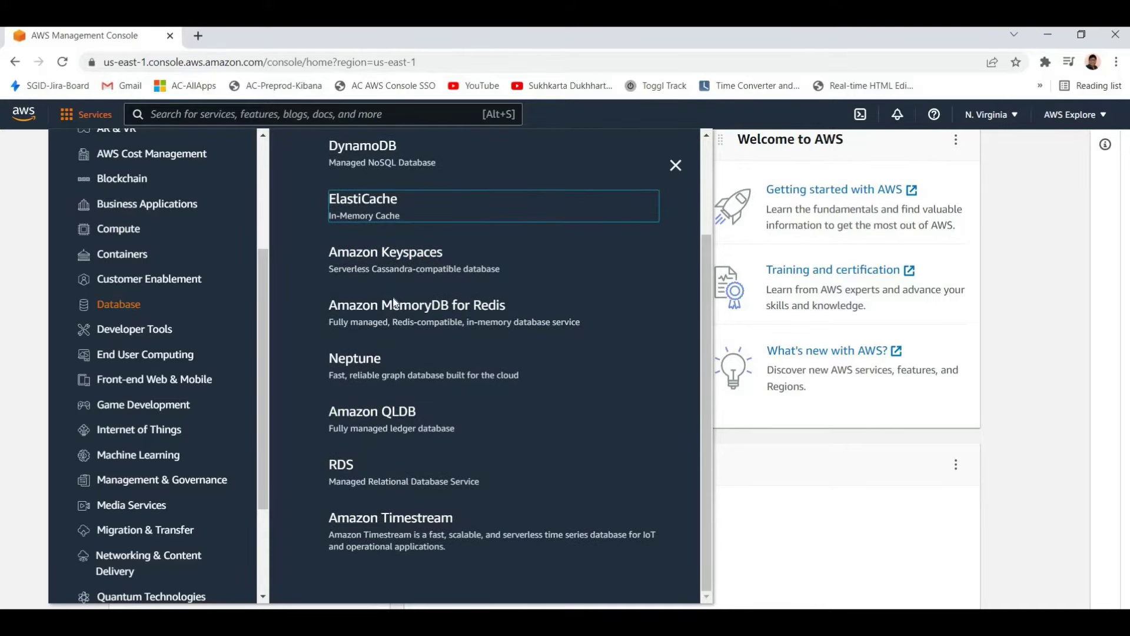
{"action": "scroll", "coordinate": [394, 303], "scroll_direction": "up", "scroll_amount": 2}
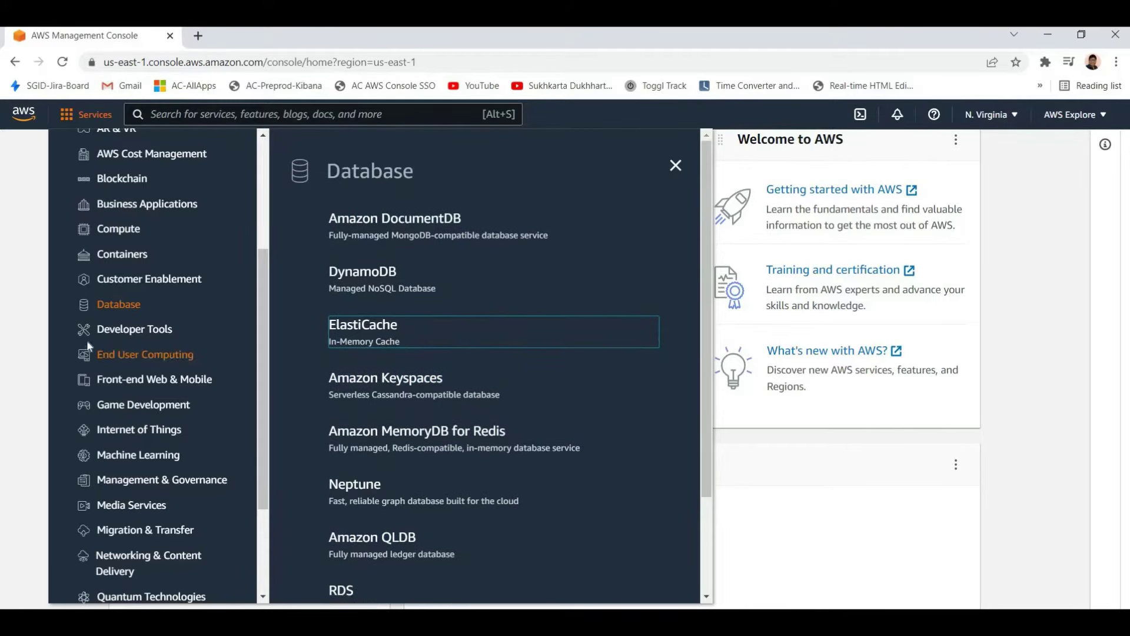
{"action": "scroll", "coordinate": [89, 346], "scroll_direction": "up", "scroll_amount": 3}
{"action": "scroll", "coordinate": [147, 330], "scroll_direction": "down", "scroll_amount": 1}
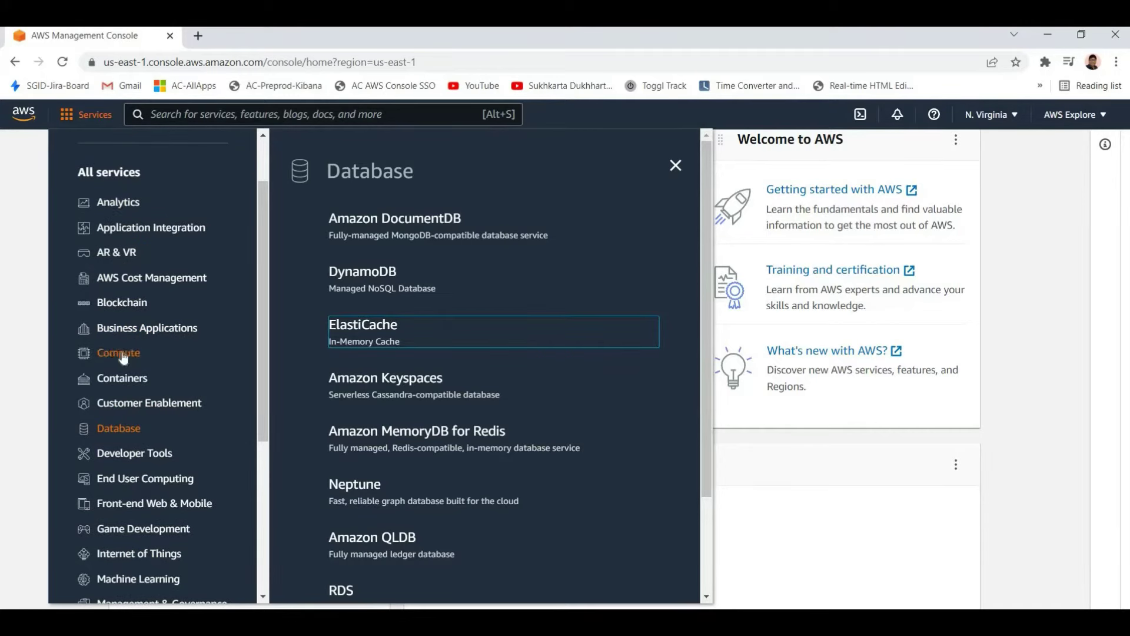
{"action": "scroll", "coordinate": [118, 283], "scroll_direction": "down", "scroll_amount": 4}
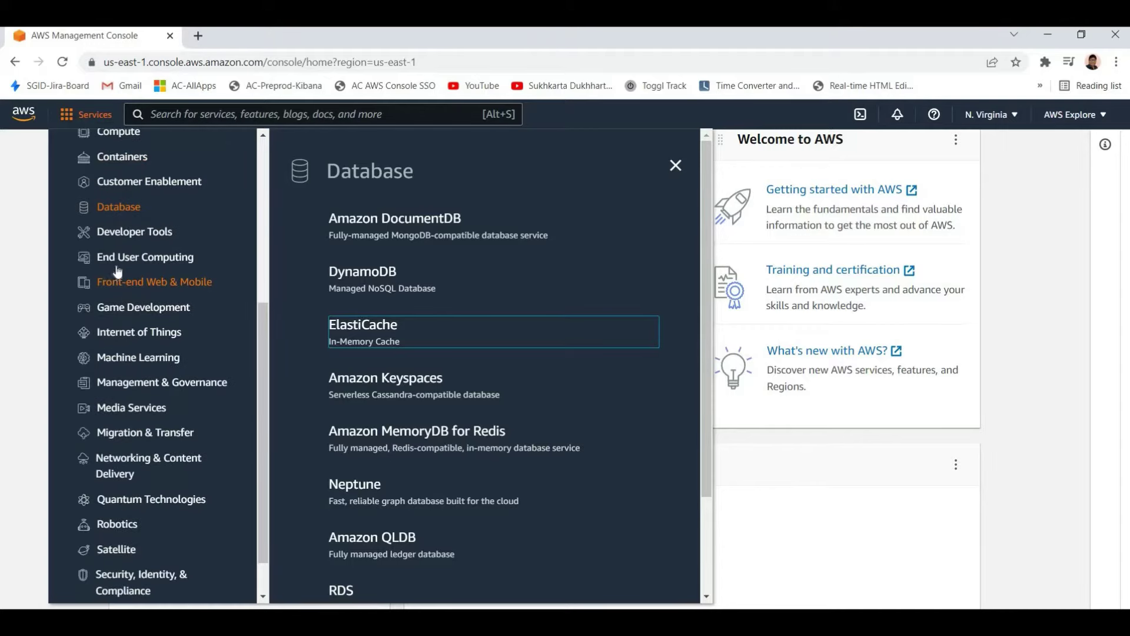
{"action": "scroll", "coordinate": [100, 430], "scroll_direction": "down", "scroll_amount": 1}
{"action": "scroll", "coordinate": [111, 432], "scroll_direction": "up", "scroll_amount": 4}
{"action": "scroll", "coordinate": [108, 383], "scroll_direction": "down", "scroll_amount": 3}
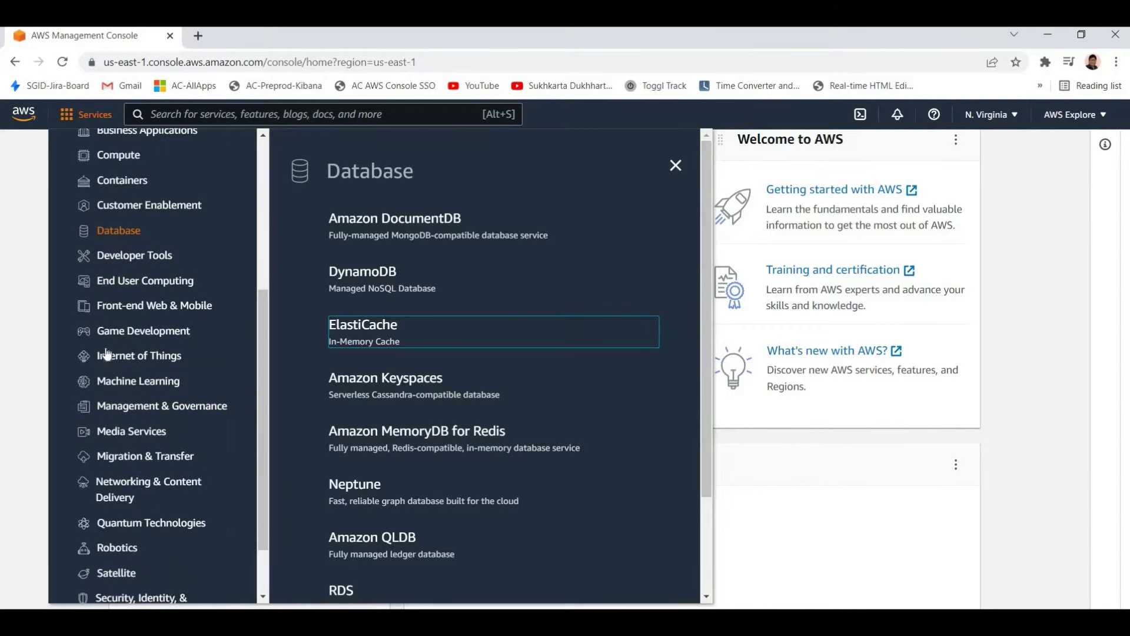
{"action": "scroll", "coordinate": [112, 400], "scroll_direction": "down", "scroll_amount": 2}
{"action": "scroll", "coordinate": [175, 467], "scroll_direction": "up", "scroll_amount": 4}
{"action": "scroll", "coordinate": [157, 530], "scroll_direction": "down", "scroll_amount": 4}
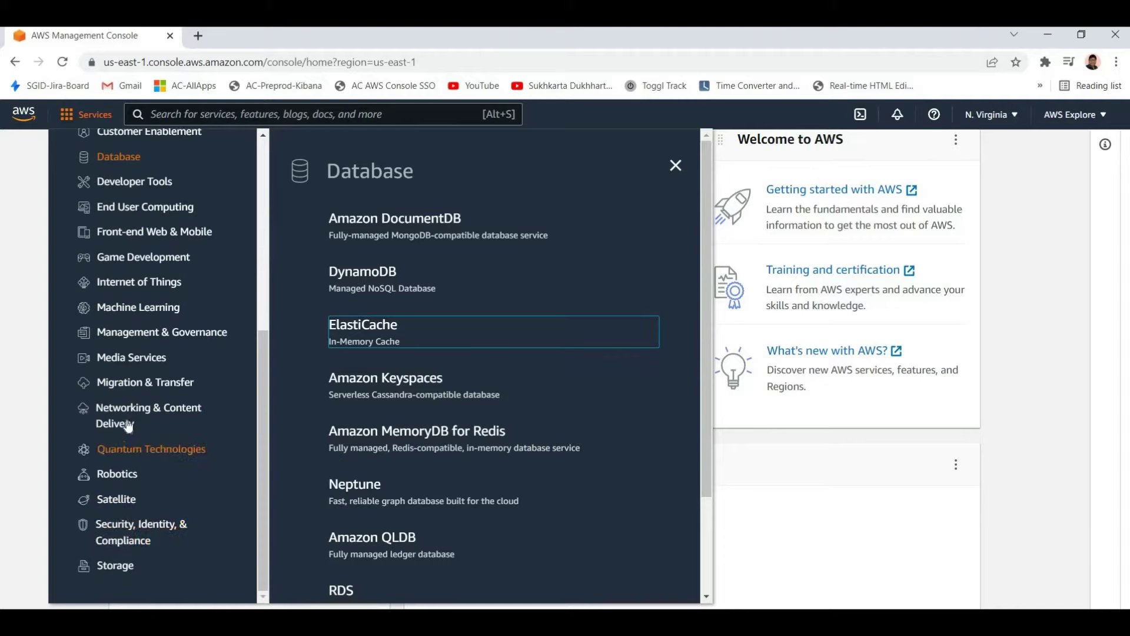
{"action": "scroll", "coordinate": [129, 428], "scroll_direction": "up", "scroll_amount": 2}
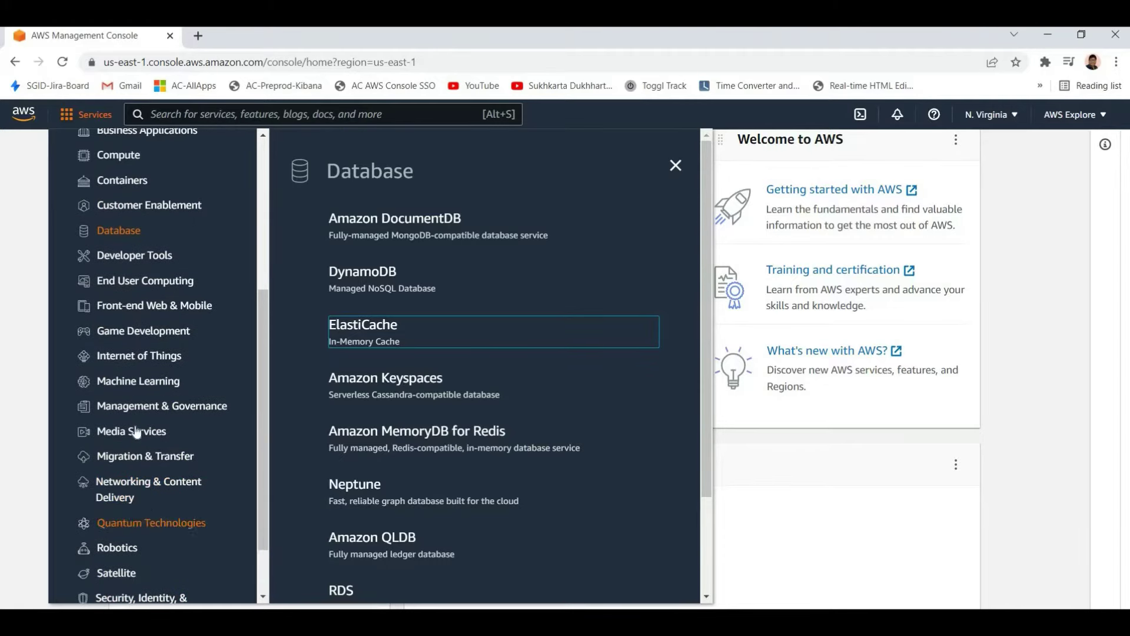
{"action": "scroll", "coordinate": [137, 433], "scroll_direction": "down", "scroll_amount": 2}
From the Networking & Content Delivery list, open VPC in a new browser tab
{"action": "left_click", "coordinate": [147, 412]}
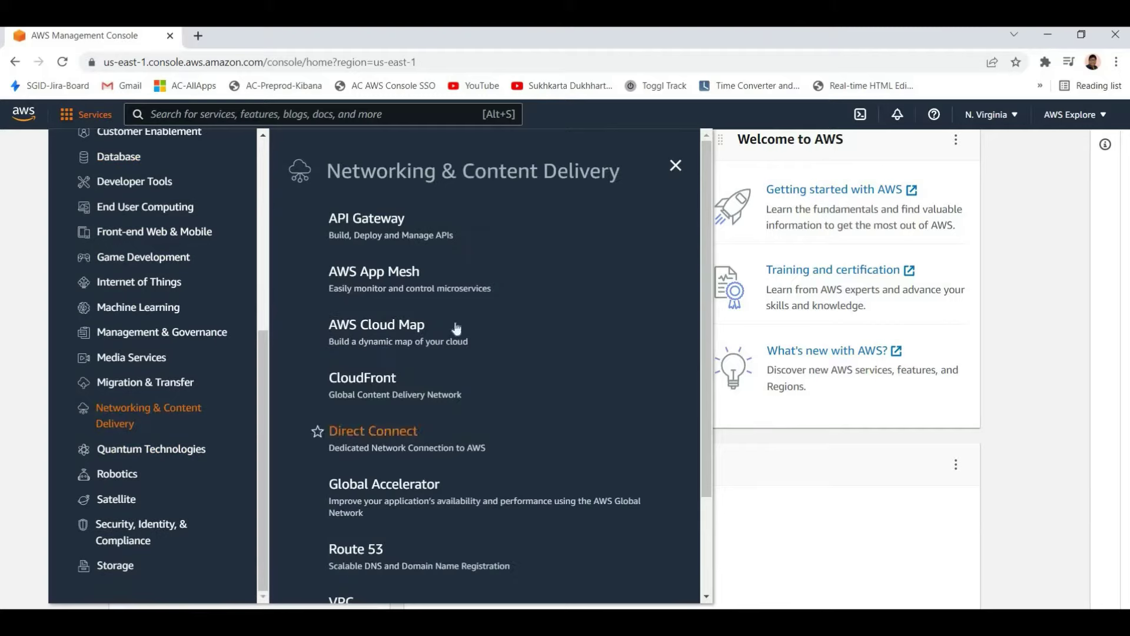
{"action": "scroll", "coordinate": [477, 465], "scroll_direction": "down", "scroll_amount": 2}
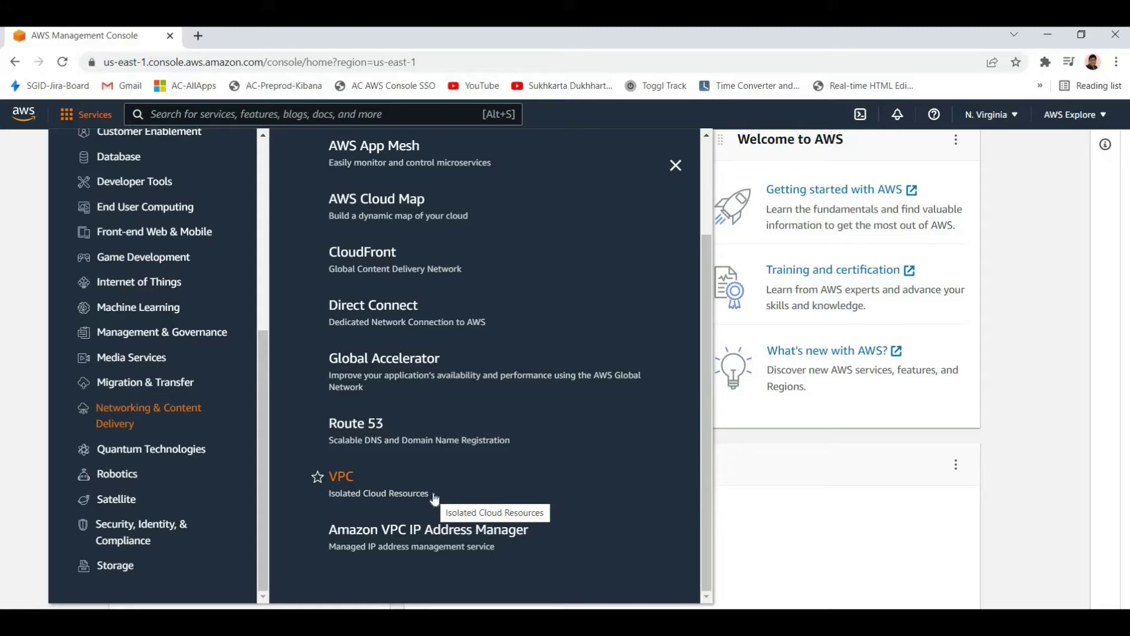
{"action": "right_click", "coordinate": [371, 485]}
{"action": "left_click", "coordinate": [393, 486]}
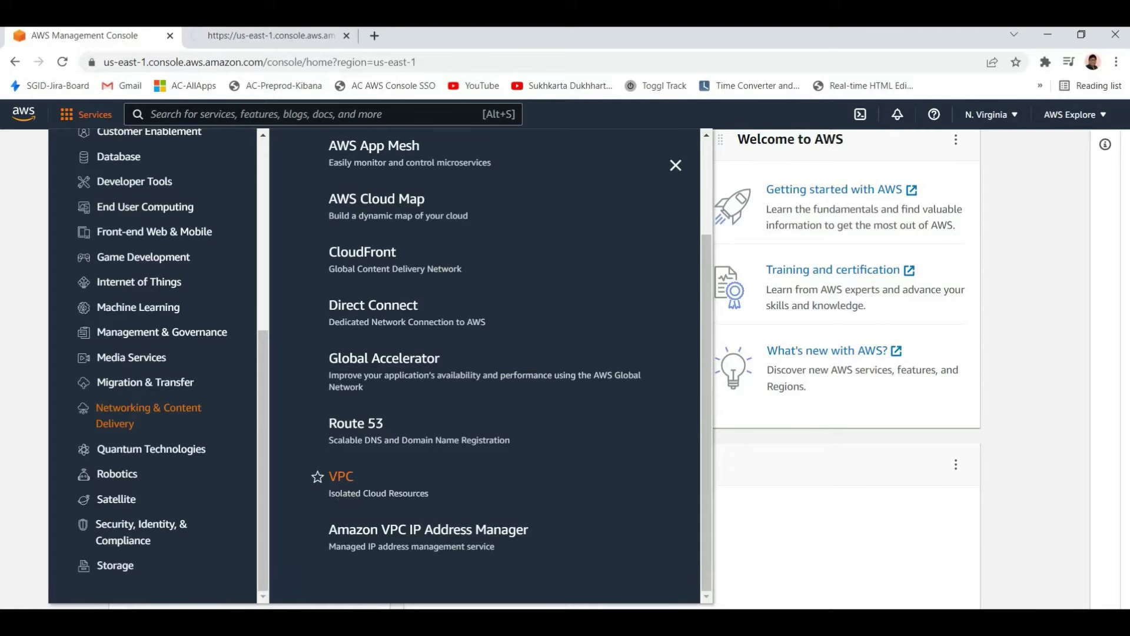
Check the VPC tab's URL, then return to the Networking & Content Delivery list showing Route 53
{"action": "left_click", "coordinate": [250, 40]}
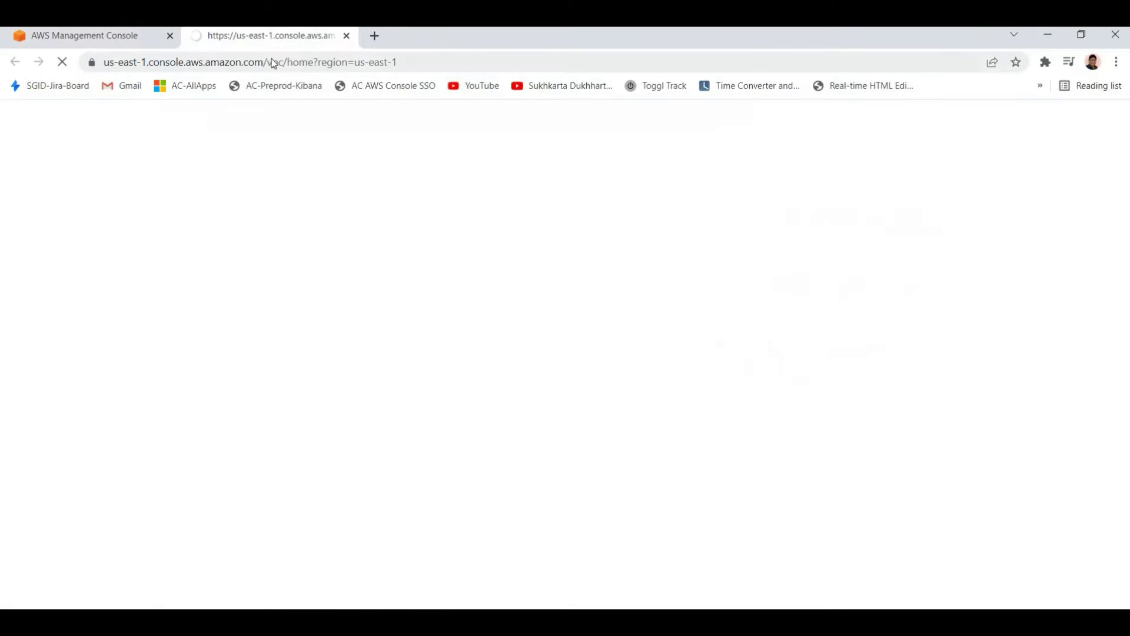
{"action": "left_click", "coordinate": [274, 63]}
{"action": "left_click", "coordinate": [225, 121]}
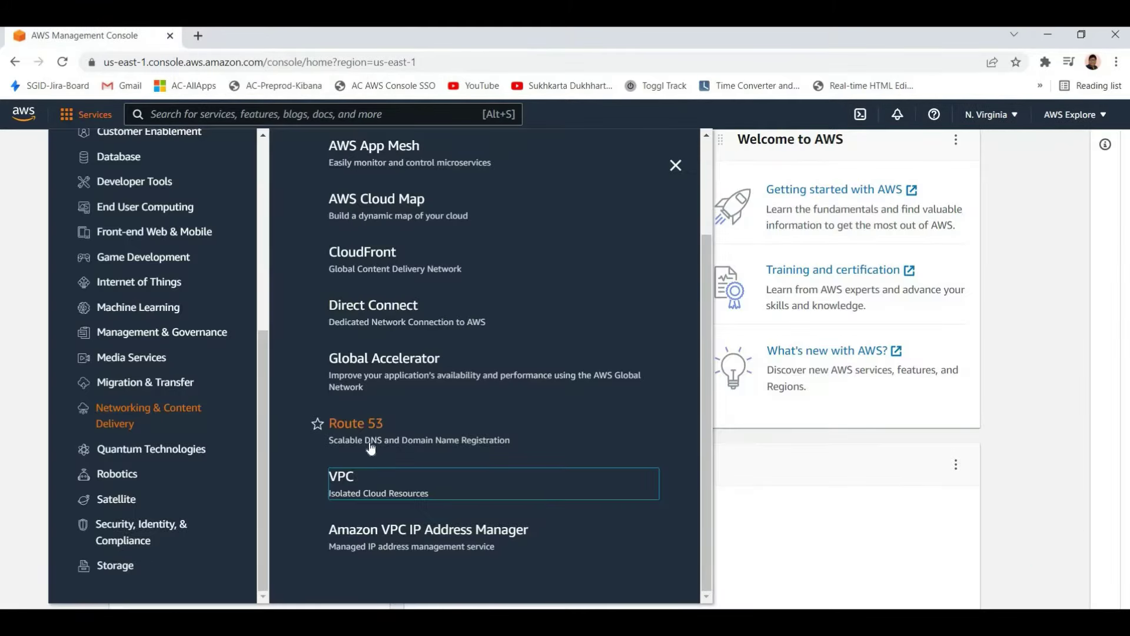
{"action": "scroll", "coordinate": [339, 489], "scroll_direction": "up", "scroll_amount": 2}
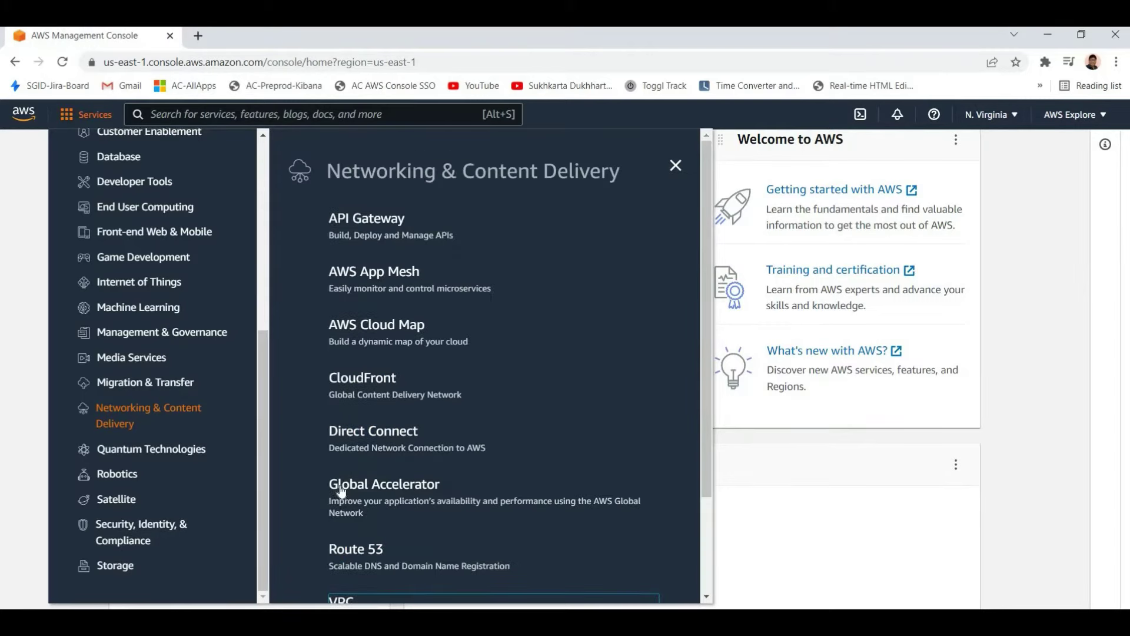
{"action": "scroll", "coordinate": [346, 474], "scroll_direction": "down", "scroll_amount": 2}
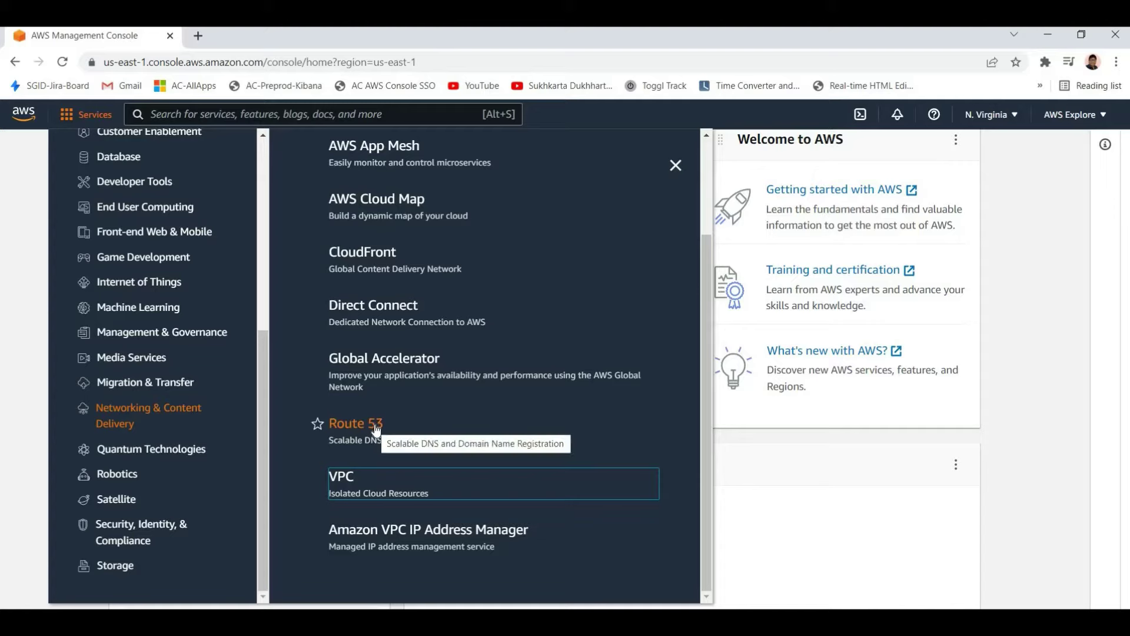
Open Route 53 in a new tab and switch to it
{"action": "right_click", "coordinate": [394, 437]}
{"action": "left_click", "coordinate": [424, 438]}
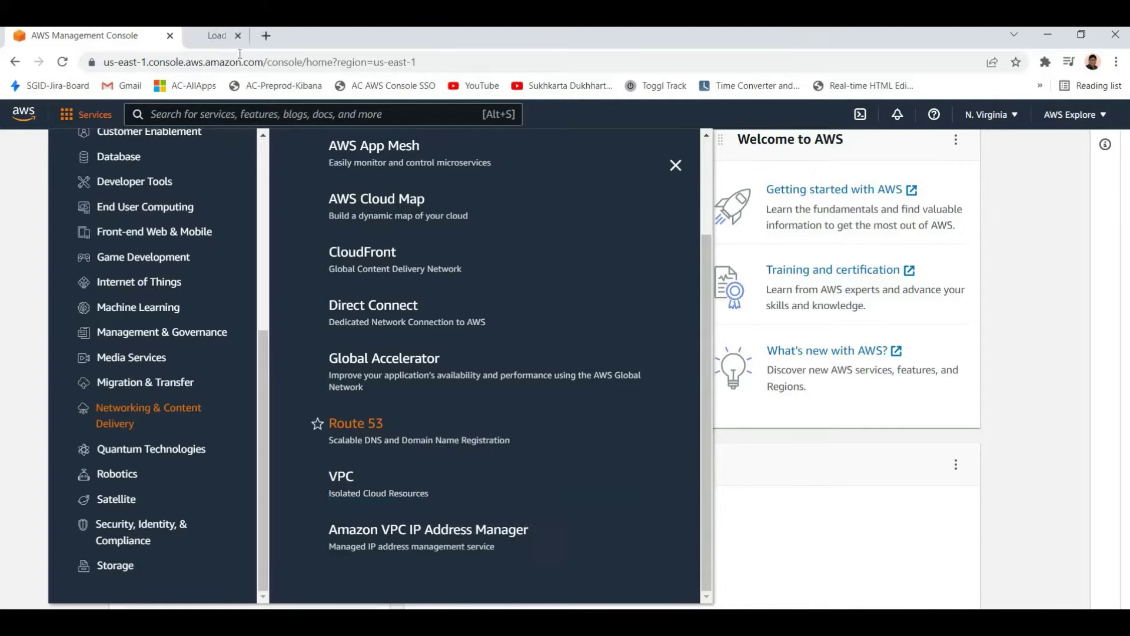
{"action": "left_click", "coordinate": [259, 36]}
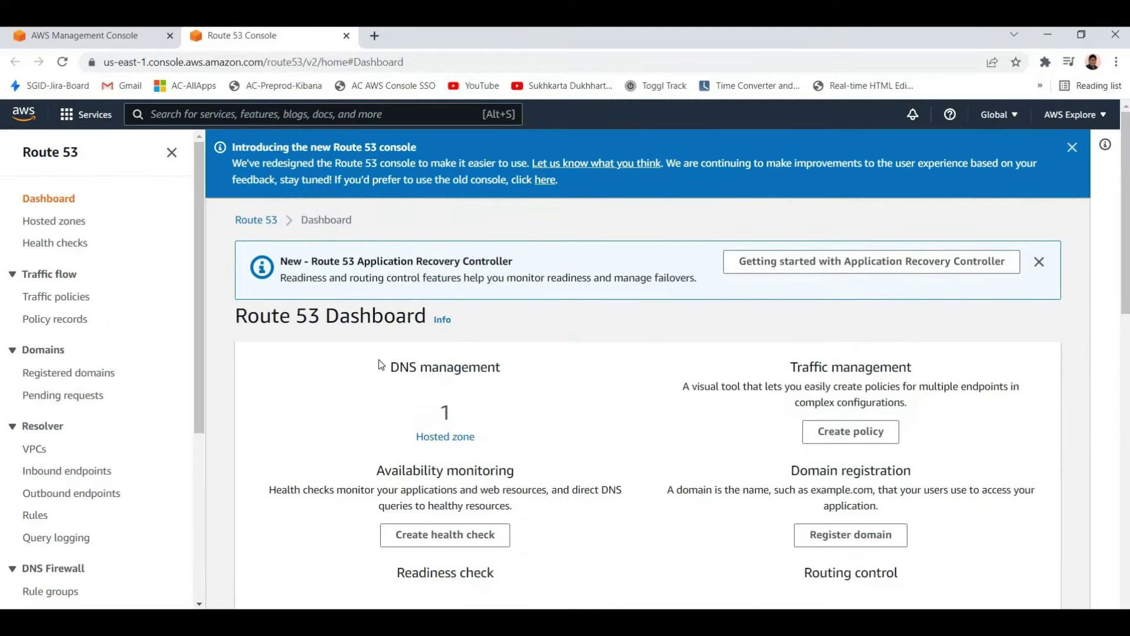
{"action": "scroll", "coordinate": [377, 310], "scroll_direction": "down", "scroll_amount": 3}
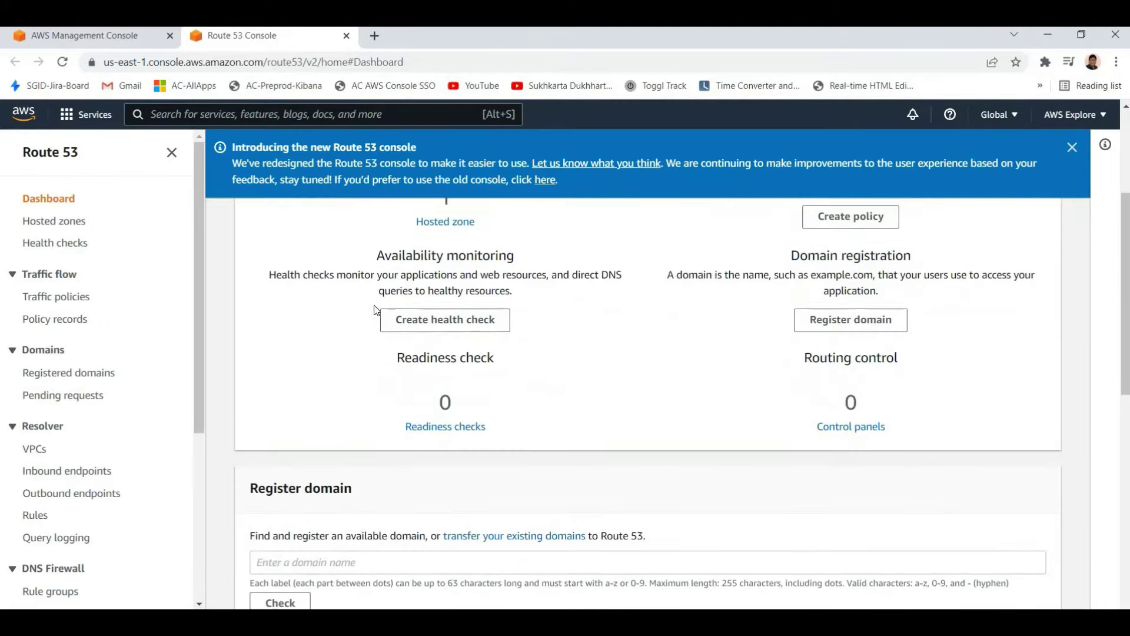
{"action": "scroll", "coordinate": [365, 306], "scroll_direction": "up", "scroll_amount": 3}
{"action": "scroll", "coordinate": [406, 304], "scroll_direction": "down", "scroll_amount": 3}
{"action": "scroll", "coordinate": [360, 303], "scroll_direction": "up", "scroll_amount": 3}
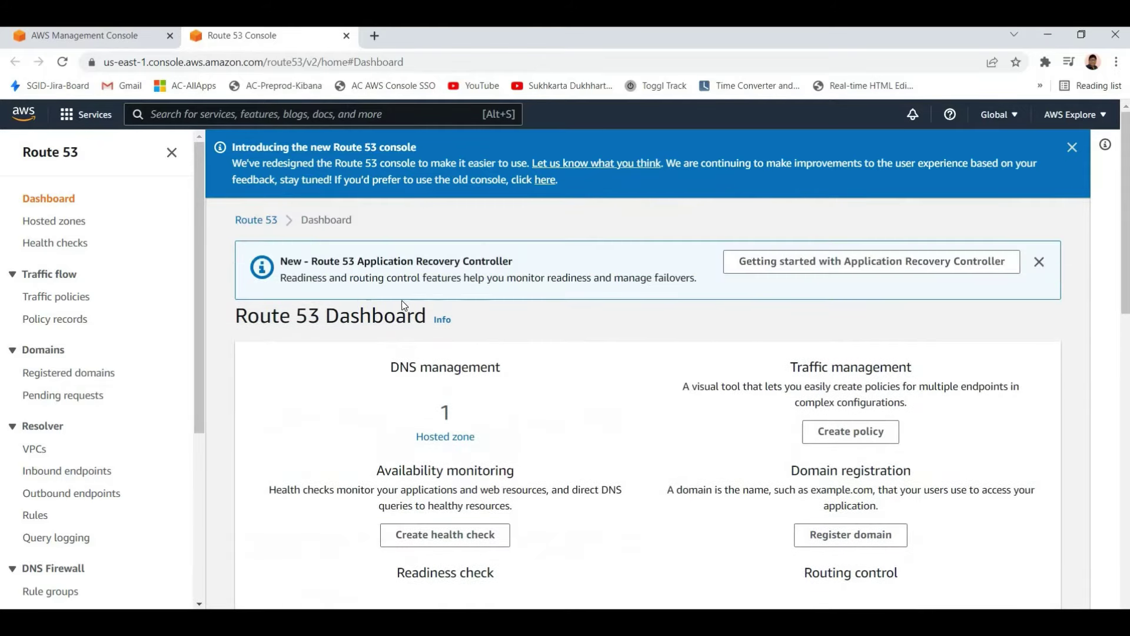
Dismiss the new console introduction banner and scroll through the Route 53 dashboard
{"action": "left_click", "coordinate": [1072, 148]}
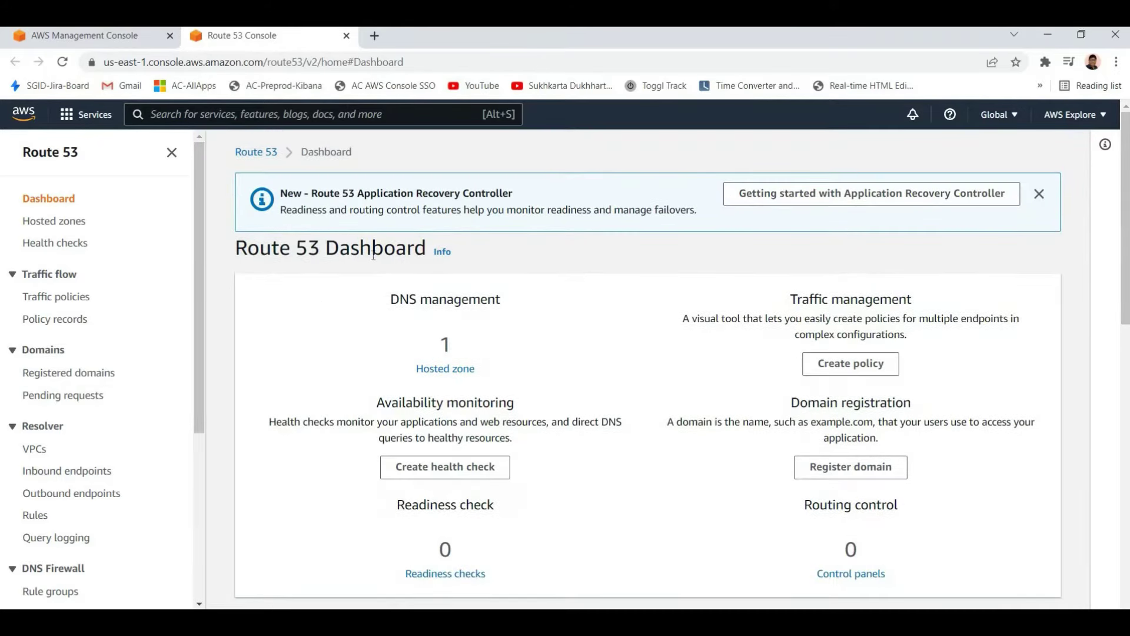
{"action": "left_click_drag", "start_coordinate": [516, 256], "coordinate": [542, 433]}
{"action": "left_click", "coordinate": [541, 433]}
{"action": "scroll", "coordinate": [577, 368], "scroll_direction": "down", "scroll_amount": 2}
{"action": "scroll", "coordinate": [578, 368], "scroll_direction": "up", "scroll_amount": 2}
{"action": "scroll", "coordinate": [462, 393], "scroll_direction": "down", "scroll_amount": 10}
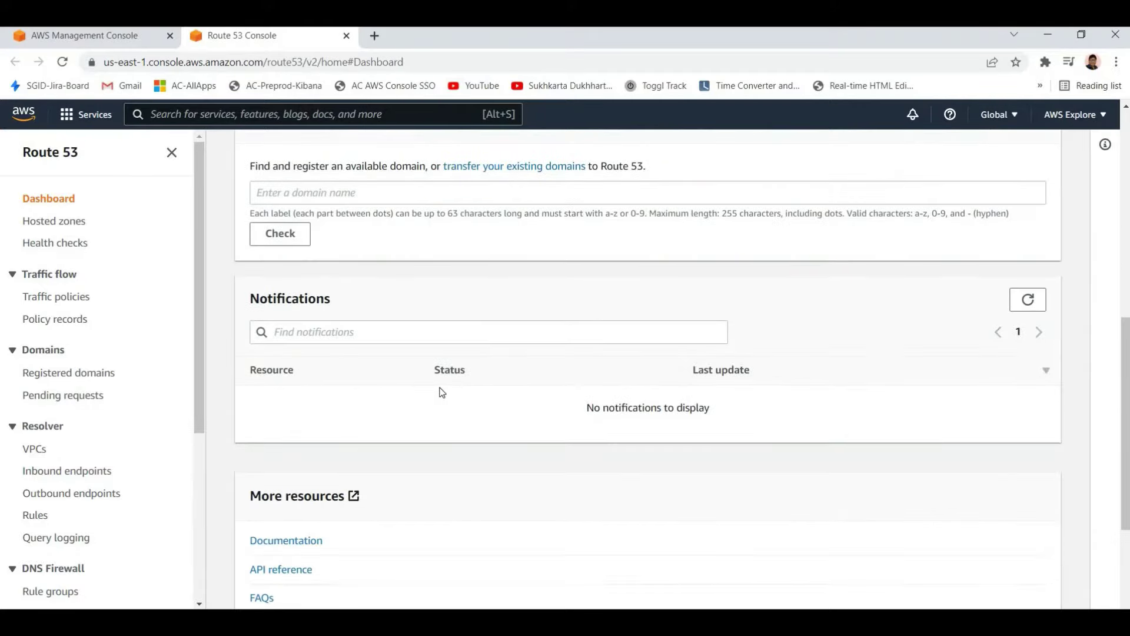
{"action": "scroll", "coordinate": [442, 380], "scroll_direction": "down", "scroll_amount": 3}
{"action": "scroll", "coordinate": [461, 325], "scroll_direction": "up", "scroll_amount": 11}
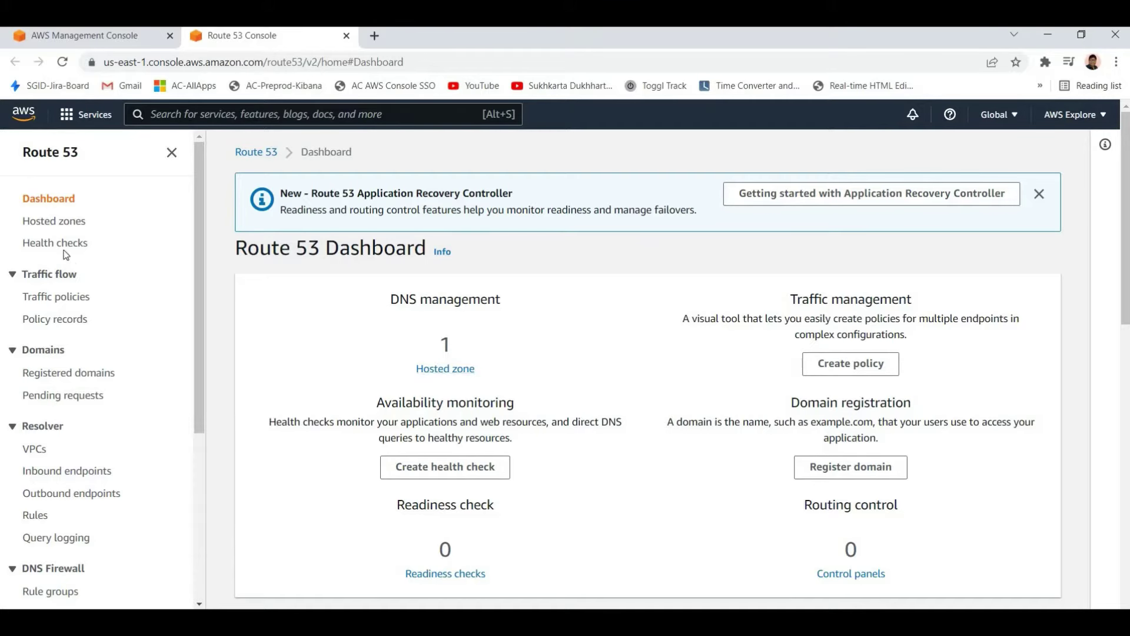
{"action": "right_click", "coordinate": [59, 229]}
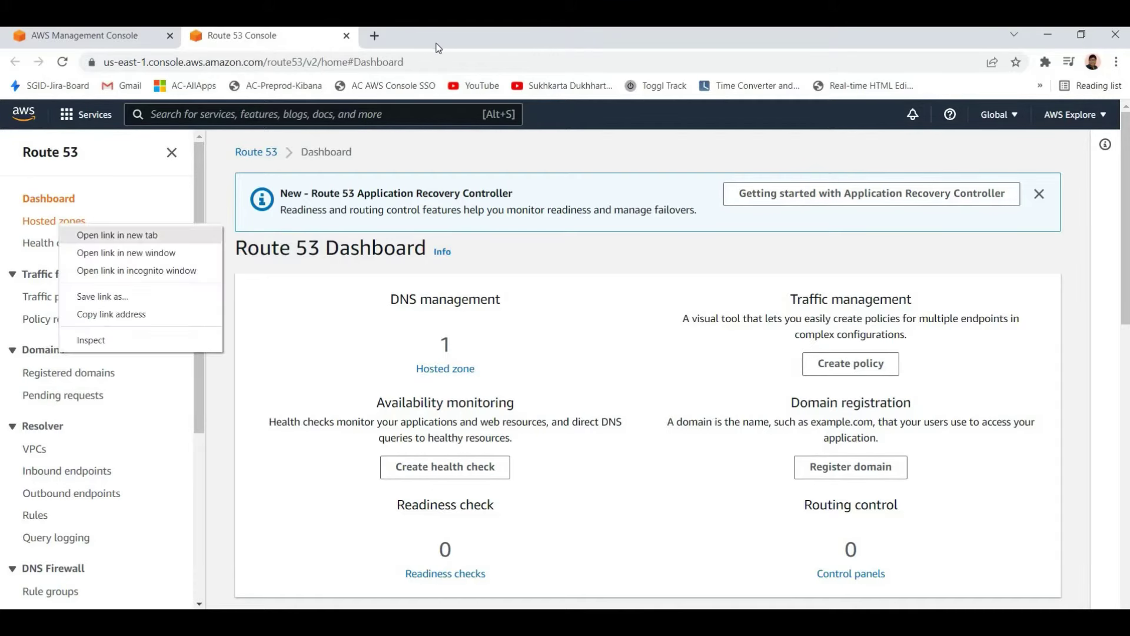
Open Hosted zones in a new tab, preview the Create hosted zone form, then go back
{"action": "left_click", "coordinate": [94, 233]}
{"action": "key", "text": "ctrl+Tab"}
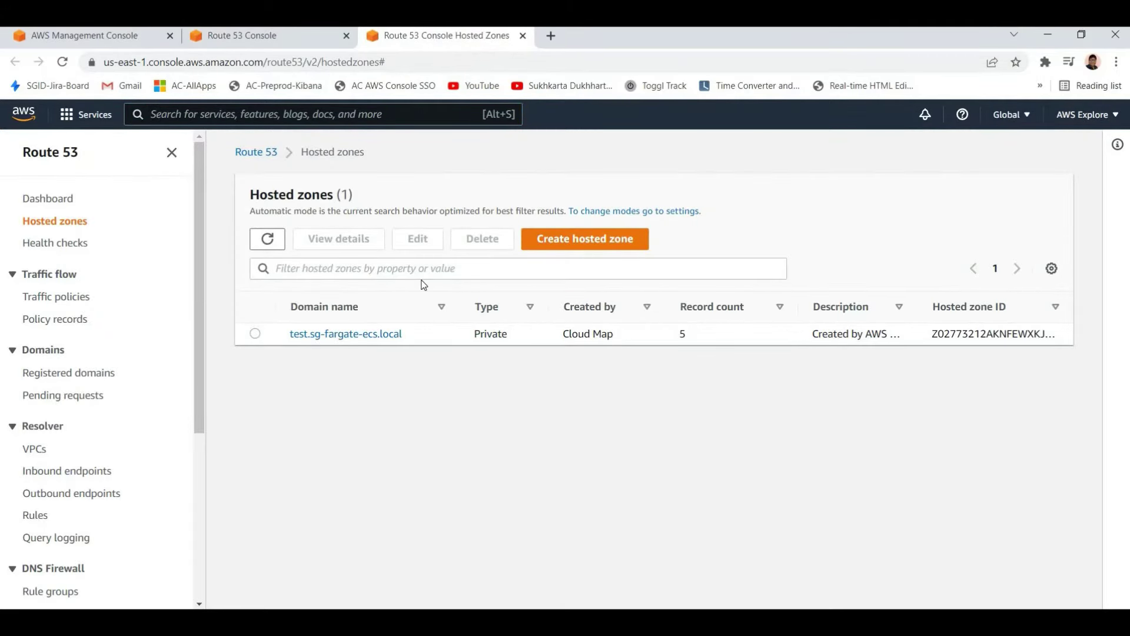
{"action": "left_click", "coordinate": [579, 246]}
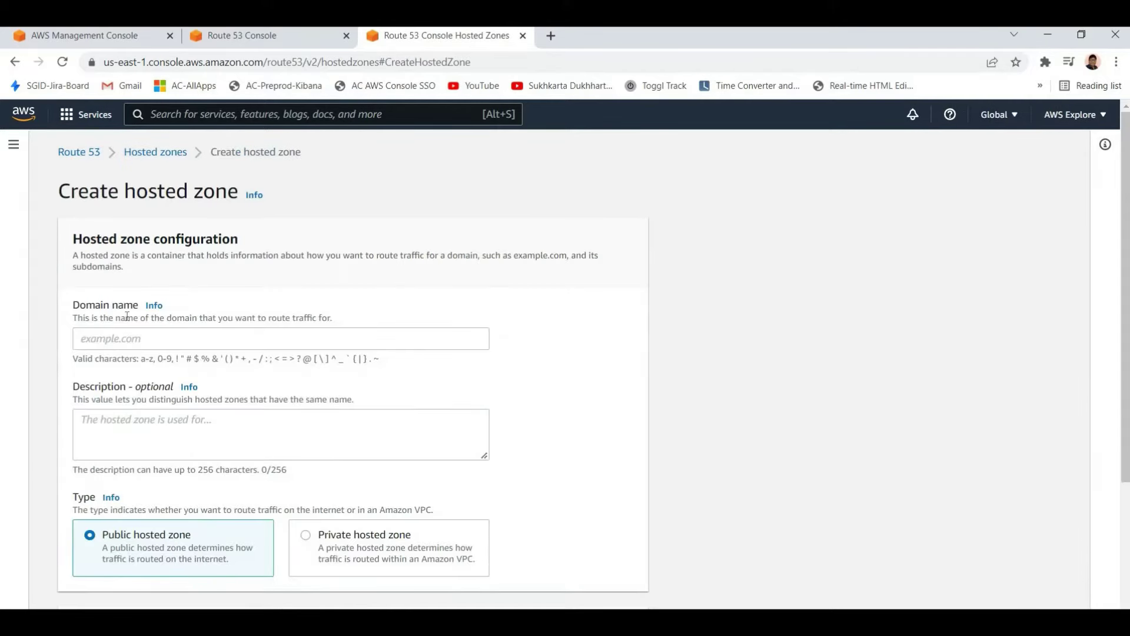
{"action": "left_click_drag", "start_coordinate": [73, 304], "coordinate": [332, 318]}
{"action": "left_click", "coordinate": [206, 397]}
{"action": "scroll", "coordinate": [181, 356], "scroll_direction": "down", "scroll_amount": 5}
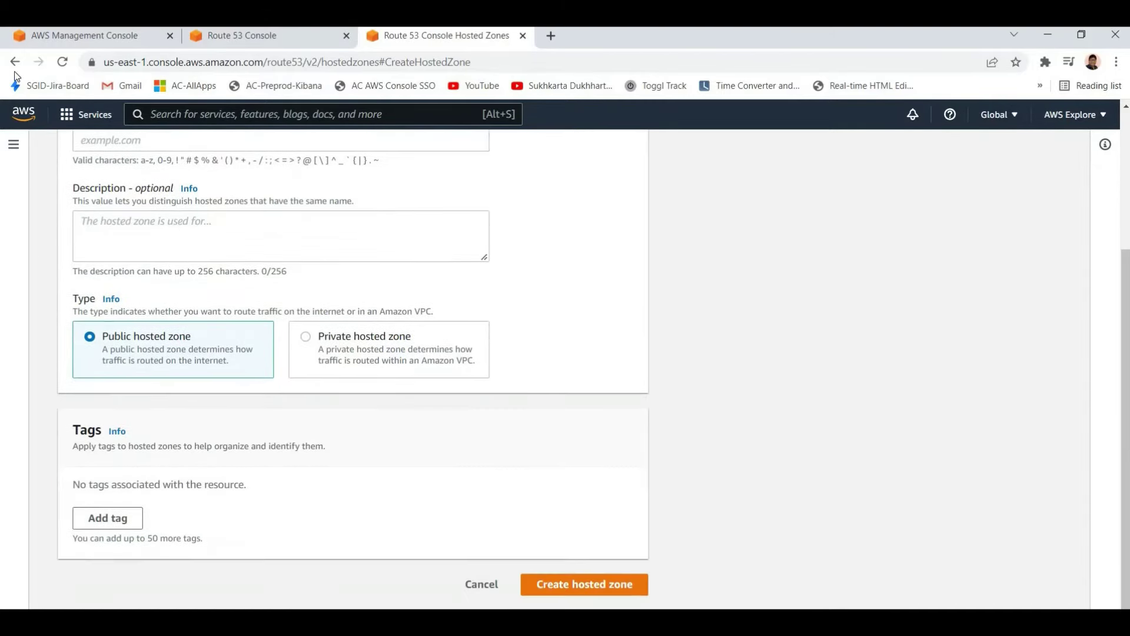
{"action": "scroll", "coordinate": [181, 356], "scroll_direction": "up", "scroll_amount": 5}
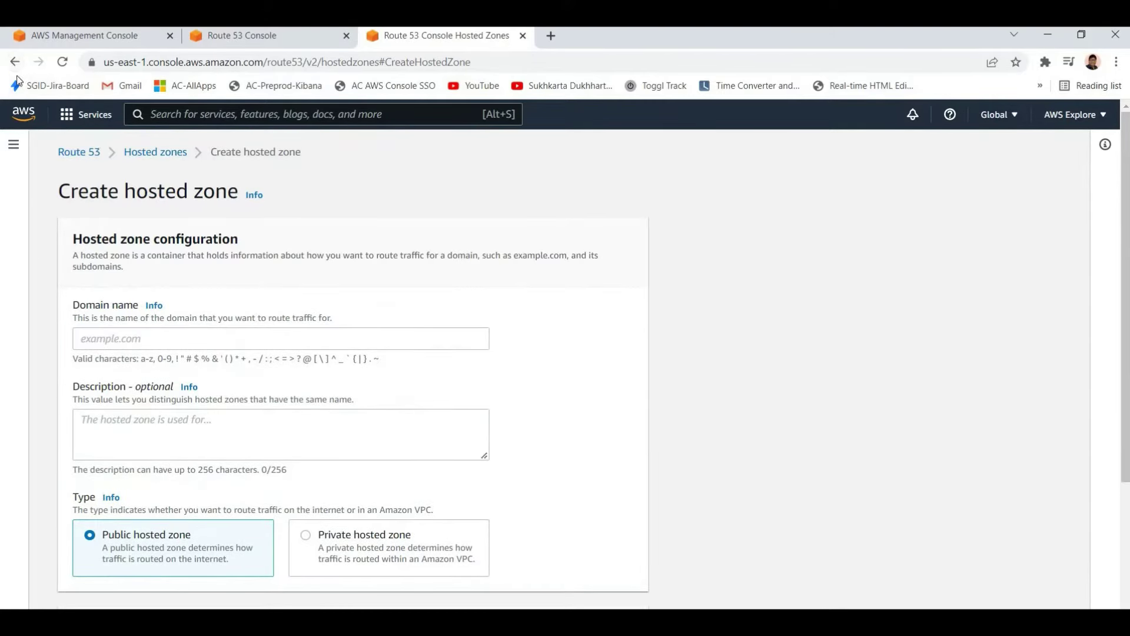
{"action": "scroll", "coordinate": [120, 327], "scroll_direction": "down", "scroll_amount": 3}
{"action": "left_click", "coordinate": [15, 62]}
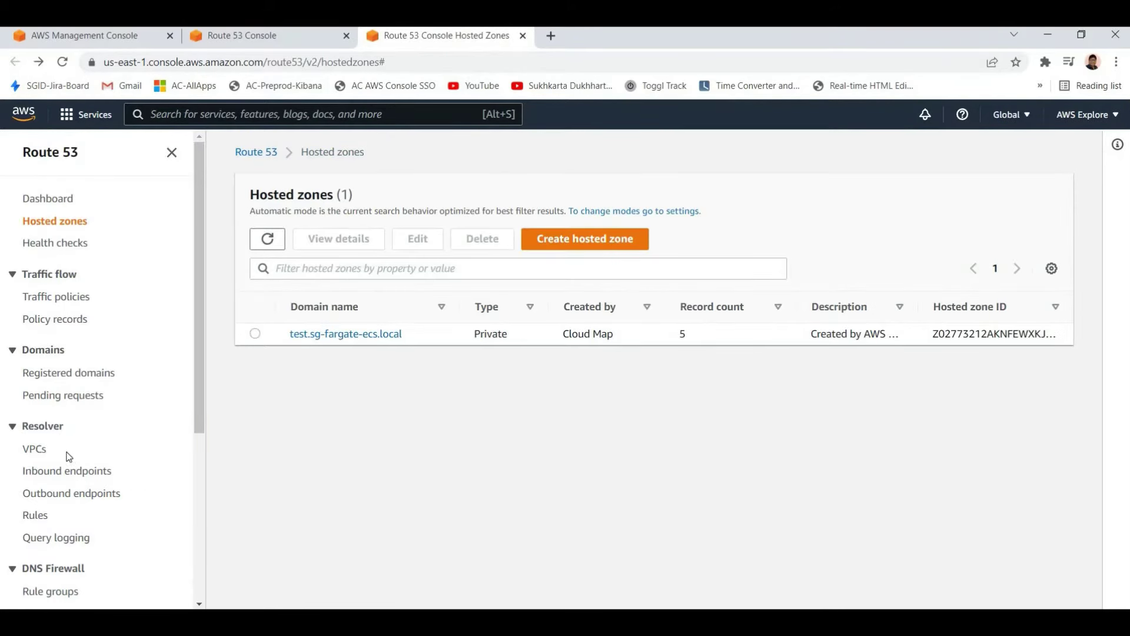
View the Registered domains page, then return to the Route 53 Dashboard
{"action": "scroll", "coordinate": [76, 366], "scroll_direction": "down", "scroll_amount": 3}
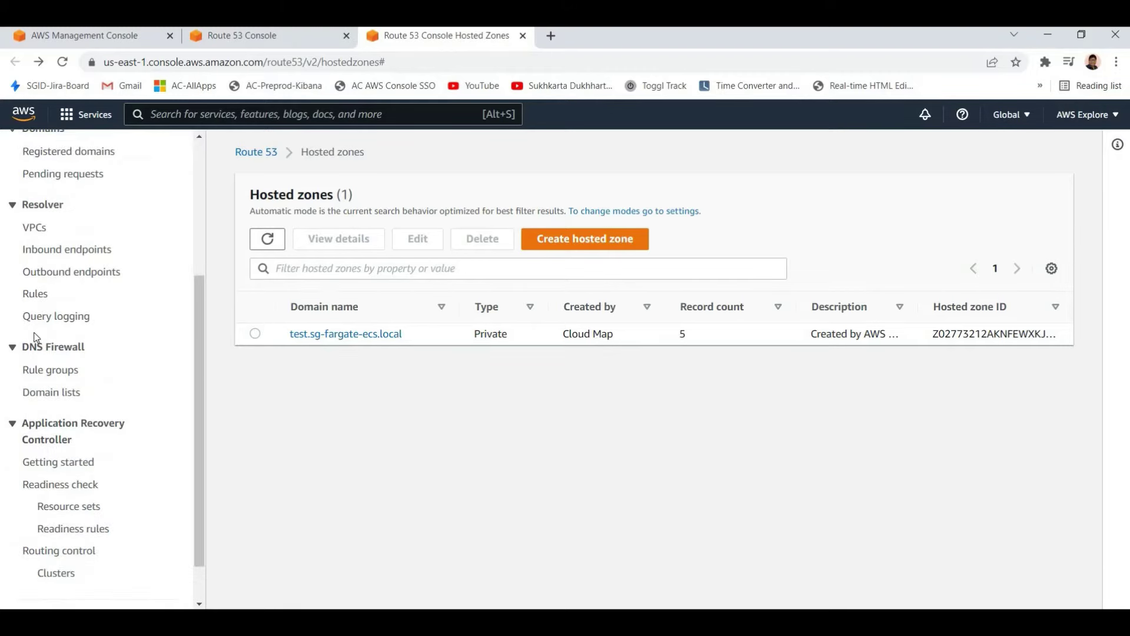
{"action": "scroll", "coordinate": [41, 438], "scroll_direction": "up", "scroll_amount": 3}
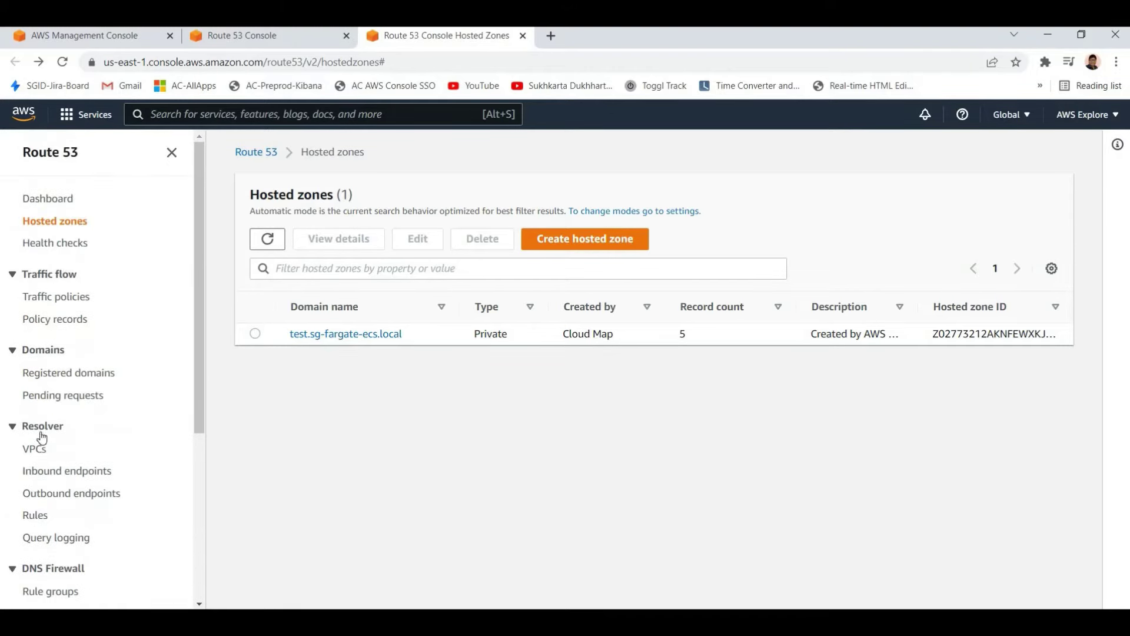
{"action": "left_click", "coordinate": [50, 380]}
{"action": "scroll", "coordinate": [117, 235], "scroll_direction": "down", "scroll_amount": 5}
{"action": "scroll", "coordinate": [93, 194], "scroll_direction": "up", "scroll_amount": 5}
{"action": "left_click", "coordinate": [39, 154]}
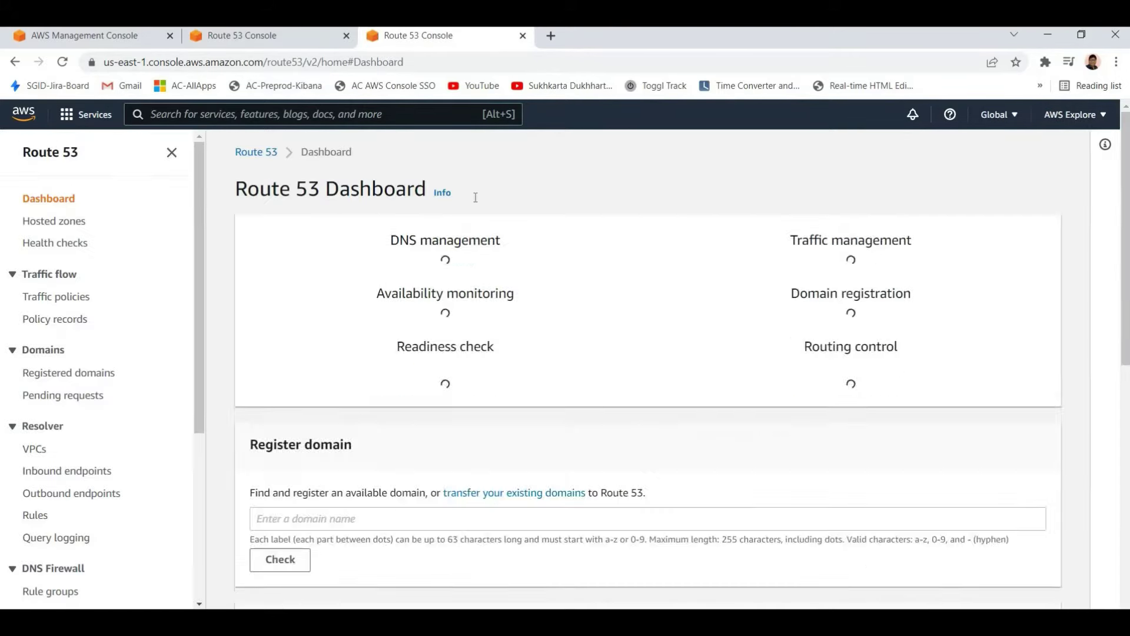
Close both Route 53 tabs and open CloudFront from the Services menu in a new tab
{"action": "left_click", "coordinate": [523, 36]}
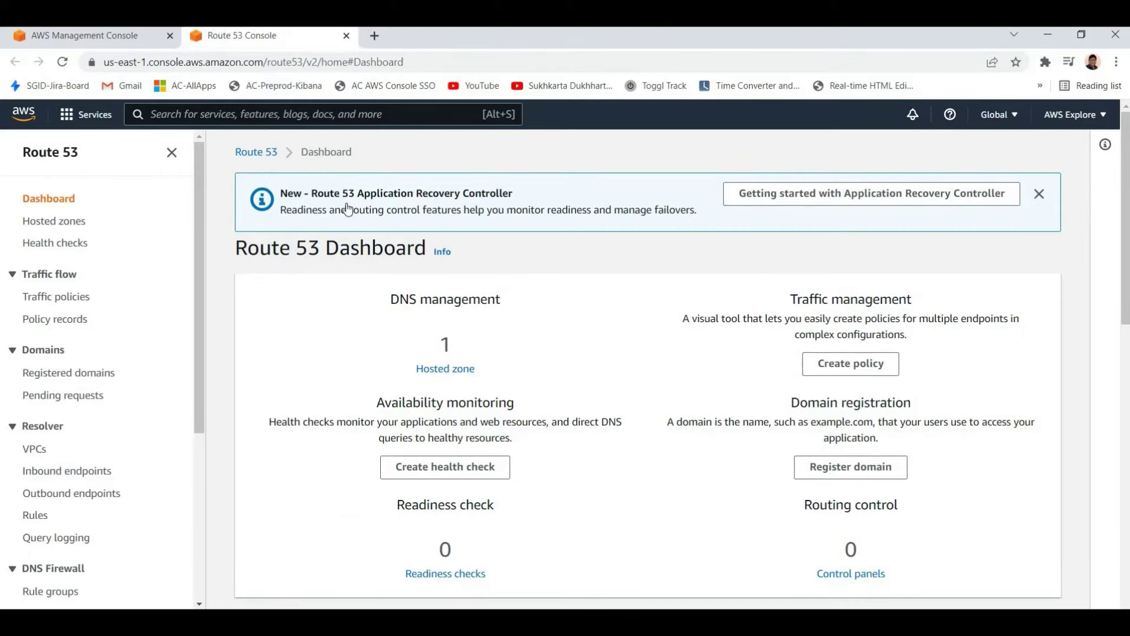
{"action": "left_click", "coordinate": [346, 35]}
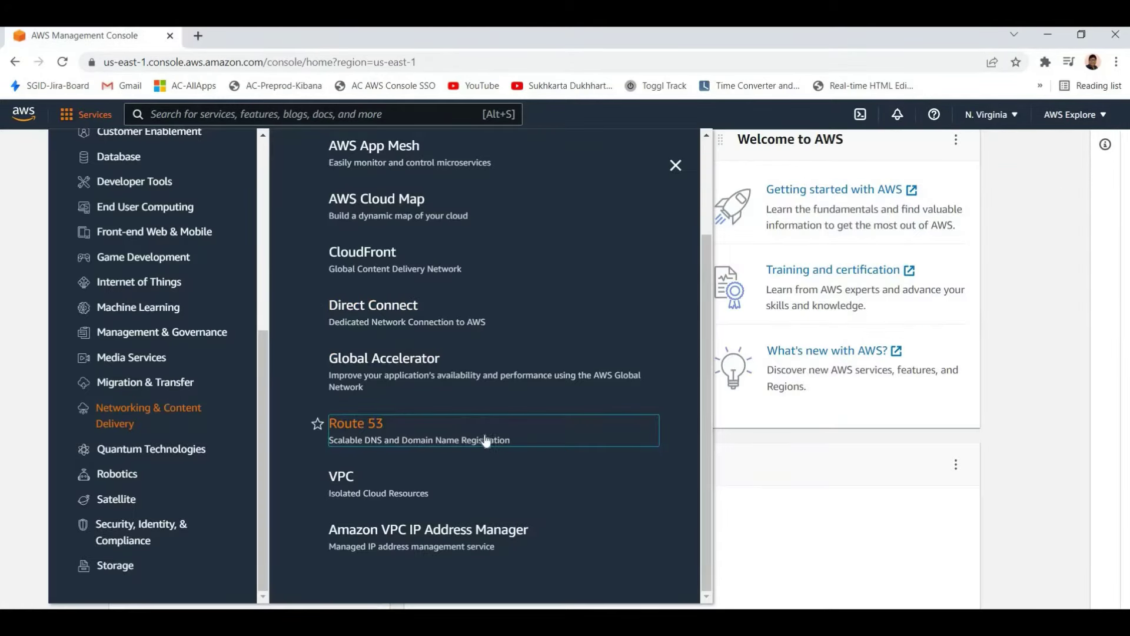
{"action": "scroll", "coordinate": [365, 529], "scroll_direction": "up", "scroll_amount": 1}
{"action": "scroll", "coordinate": [357, 500], "scroll_direction": "up", "scroll_amount": 2}
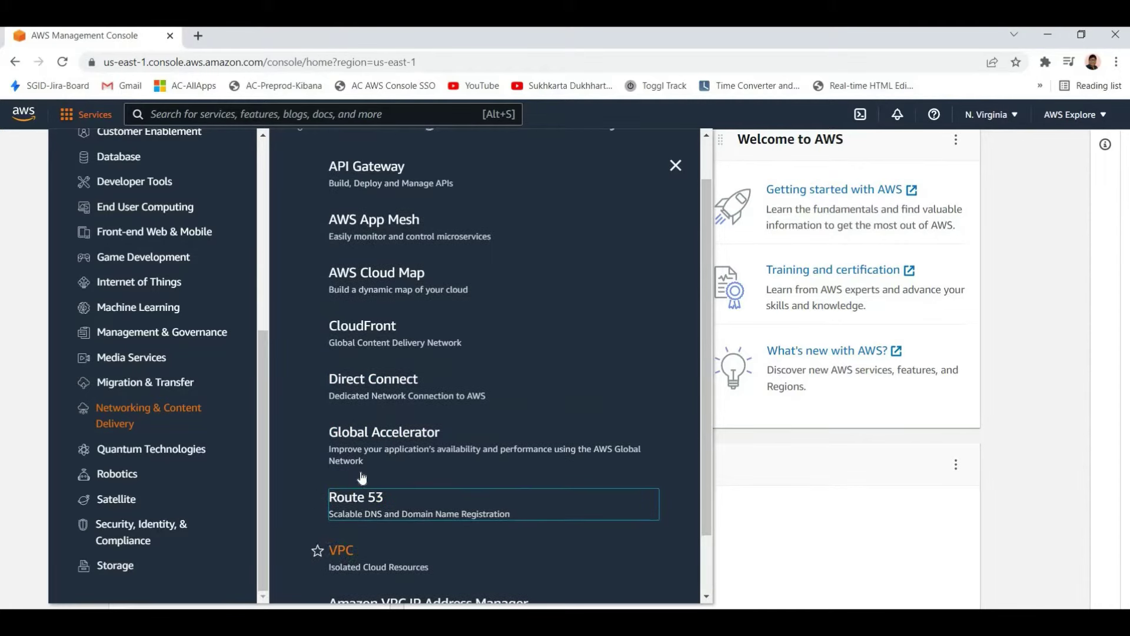
{"action": "scroll", "coordinate": [363, 465], "scroll_direction": "down", "scroll_amount": 3}
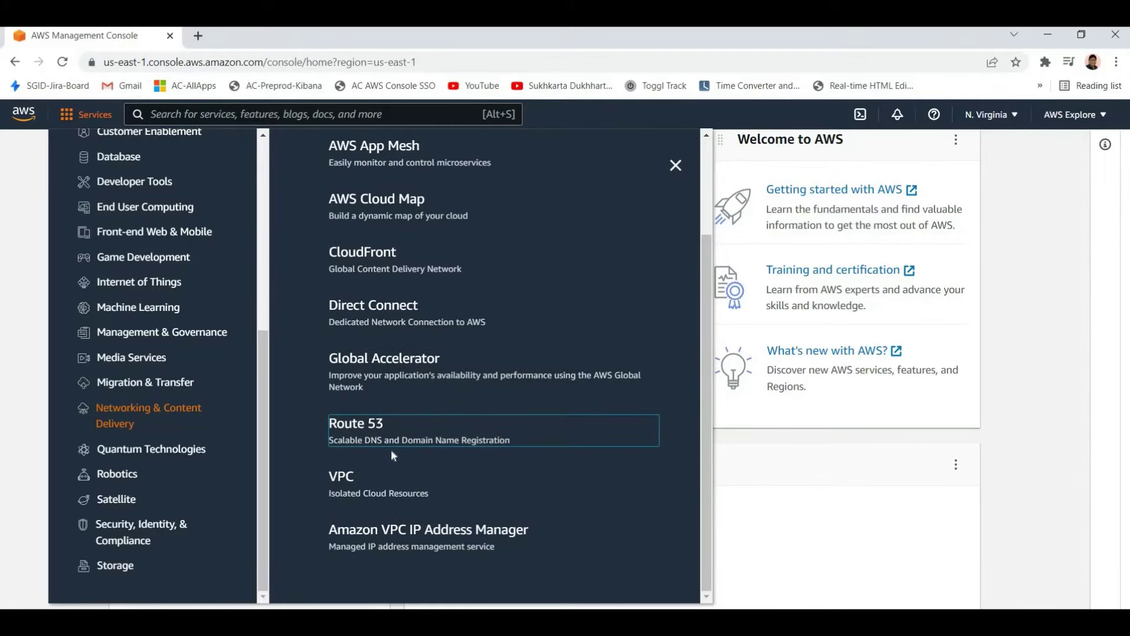
{"action": "scroll", "coordinate": [380, 383], "scroll_direction": "up", "scroll_amount": 2}
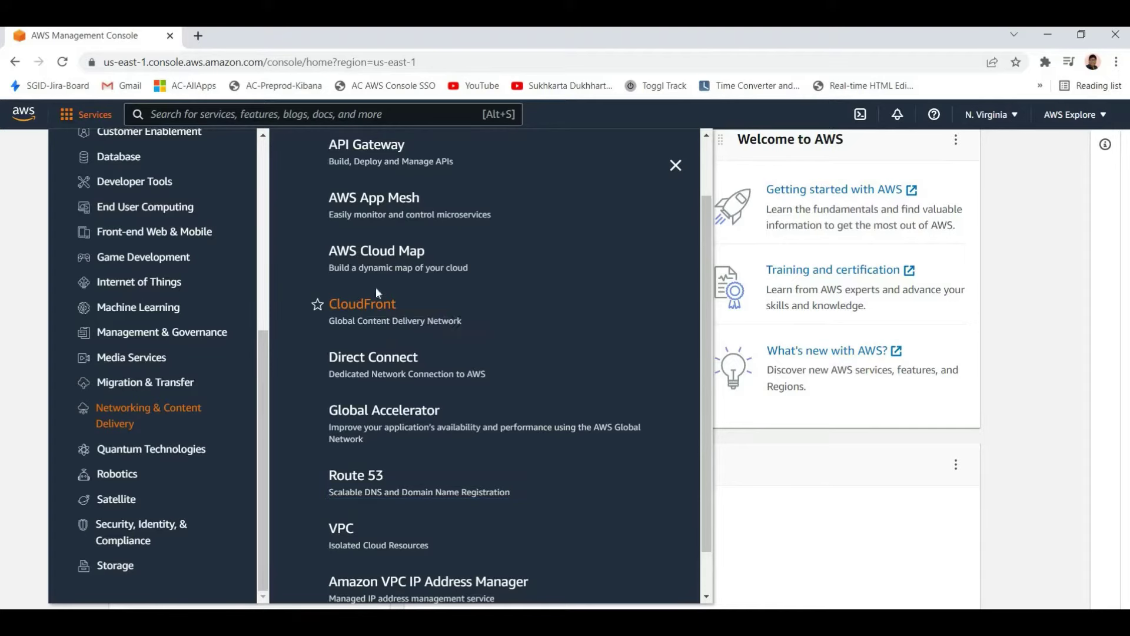
{"action": "right_click", "coordinate": [375, 302]}
{"action": "left_click", "coordinate": [391, 311]}
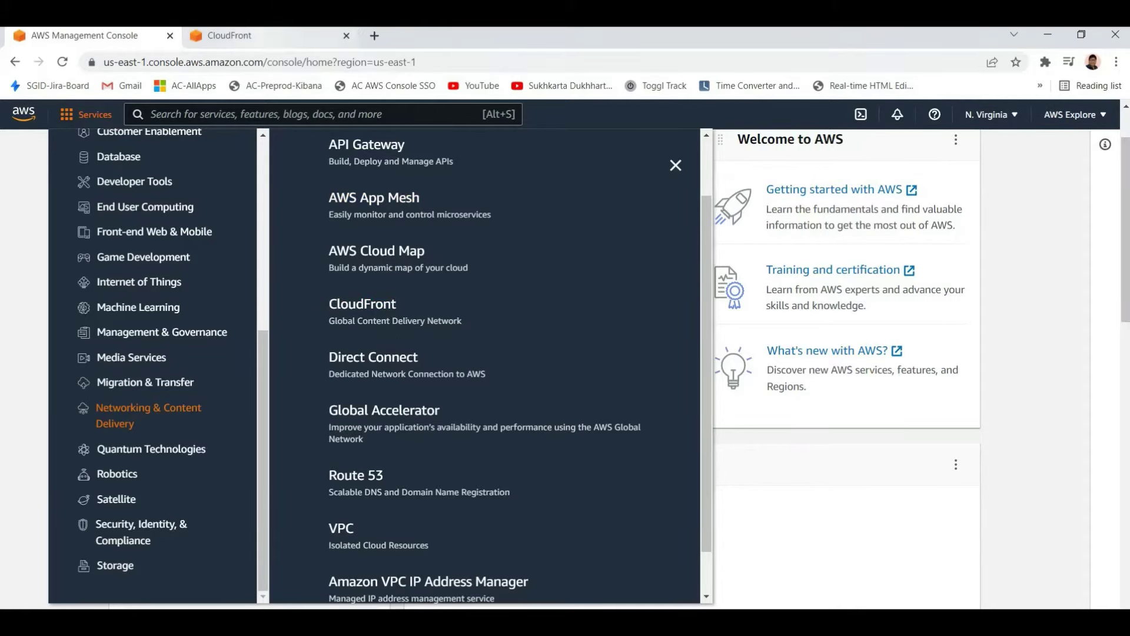
Switch to the CloudFront tab and highlight the Amazon CloudFront heading on its welcome page
{"action": "left_click", "coordinate": [230, 35]}
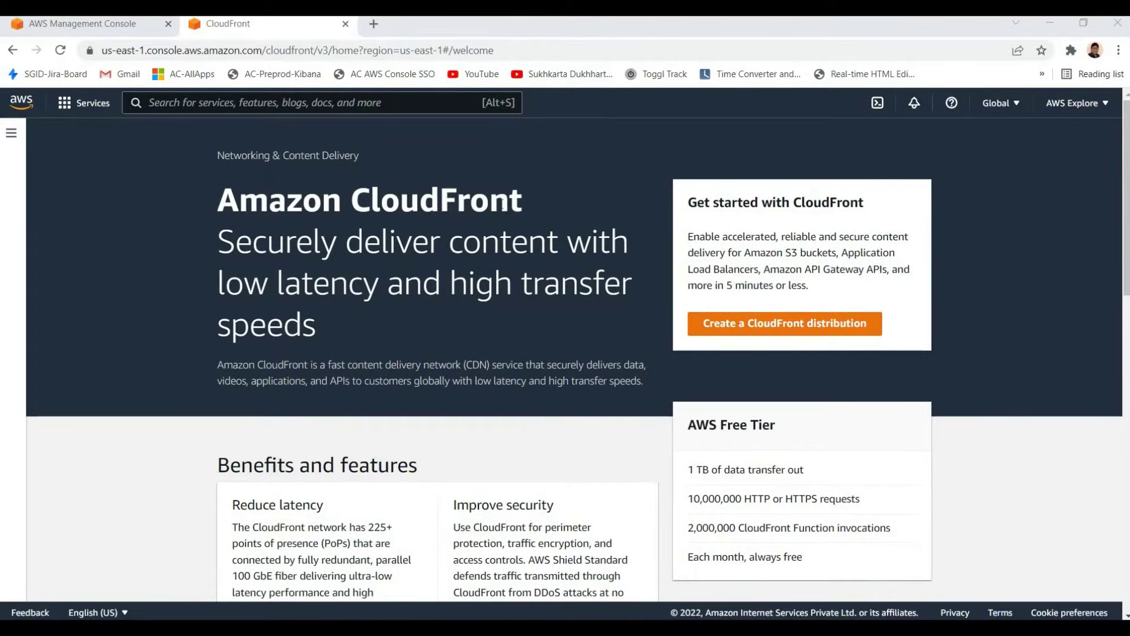
{"action": "left_click_drag", "start_coordinate": [219, 210], "coordinate": [526, 206]}
{"action": "left_click", "coordinate": [527, 206]}
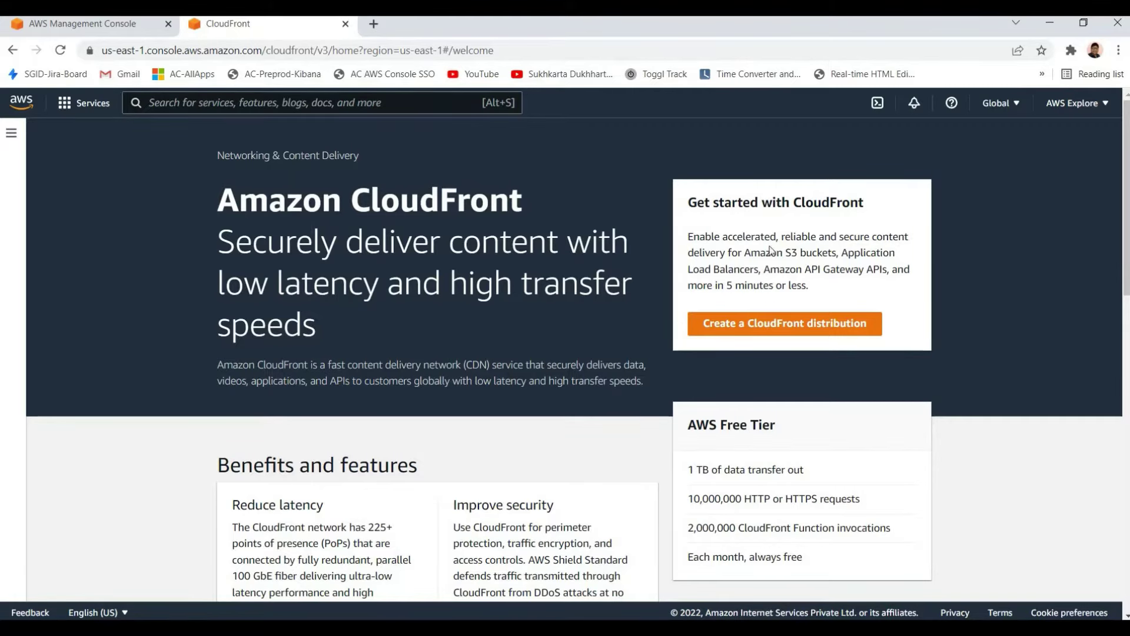
Highlight parts of the CloudFront Get started text, including S3 buckets and API Gateway
{"action": "left_click_drag", "start_coordinate": [687, 236], "coordinate": [889, 271]}
{"action": "left_click", "coordinate": [635, 241]}
{"action": "left_click_drag", "start_coordinate": [218, 200], "coordinate": [636, 289]}
{"action": "left_click", "coordinate": [759, 249]}
{"action": "left_click_drag", "start_coordinate": [802, 248], "coordinate": [688, 235]}
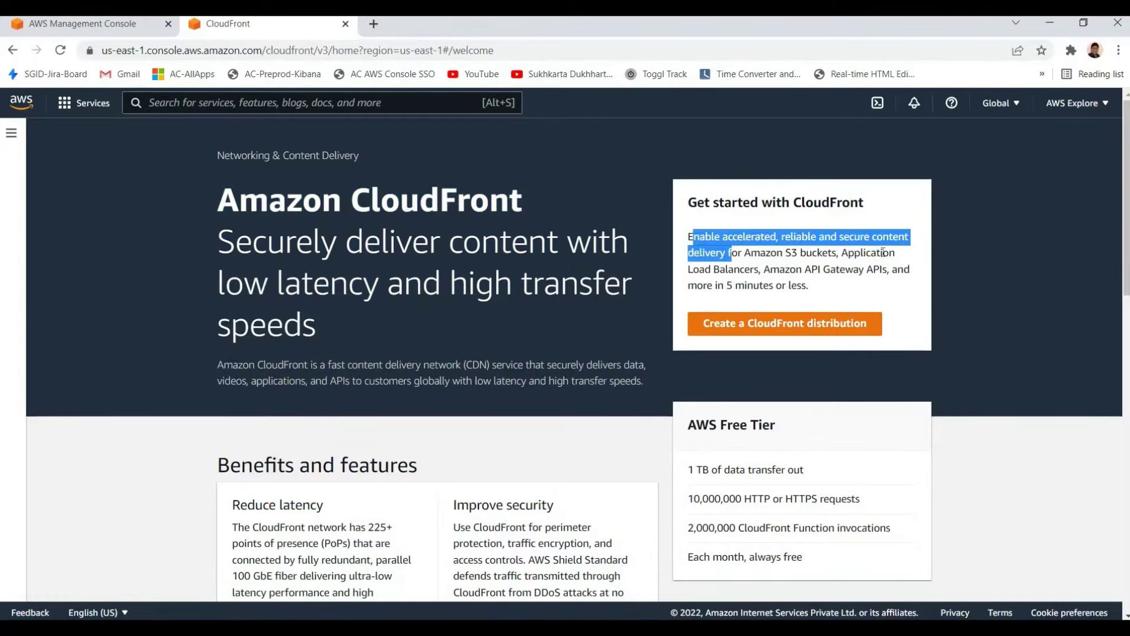
{"action": "left_click", "coordinate": [791, 252]}
{"action": "left_click_drag", "start_coordinate": [791, 252], "coordinate": [883, 253]}
{"action": "left_click", "coordinate": [781, 268]}
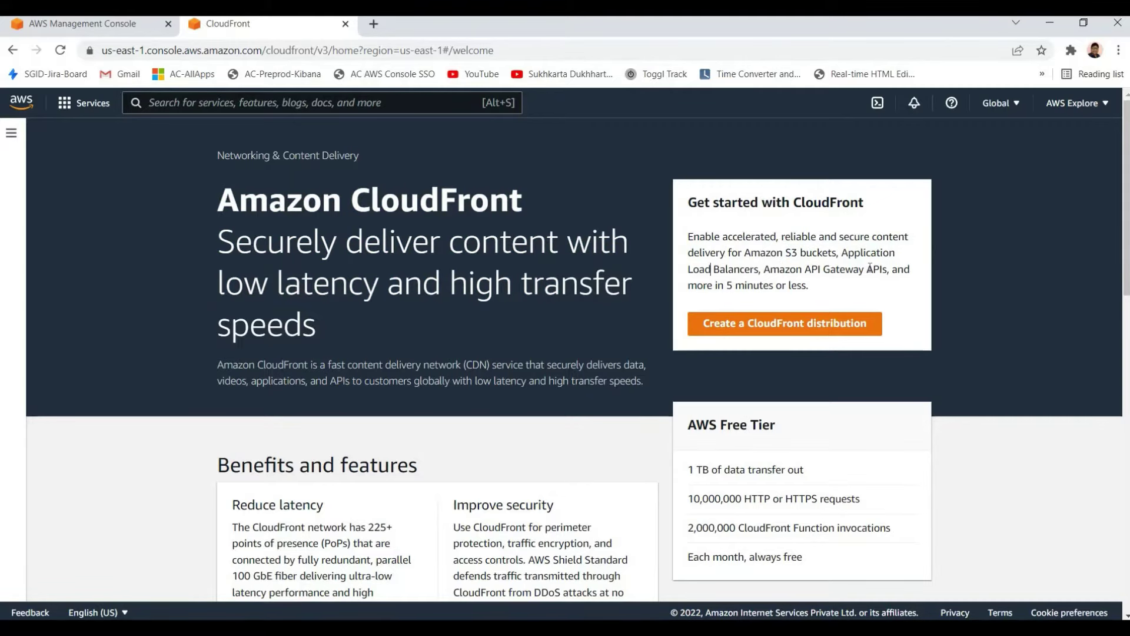
{"action": "left_click_drag", "start_coordinate": [804, 269], "coordinate": [864, 271]}
{"action": "left_click", "coordinate": [730, 266]}
Highlight the CloudFront headline and description paragraph while explaining them
{"action": "left_click_drag", "start_coordinate": [476, 404], "coordinate": [418, 382]}
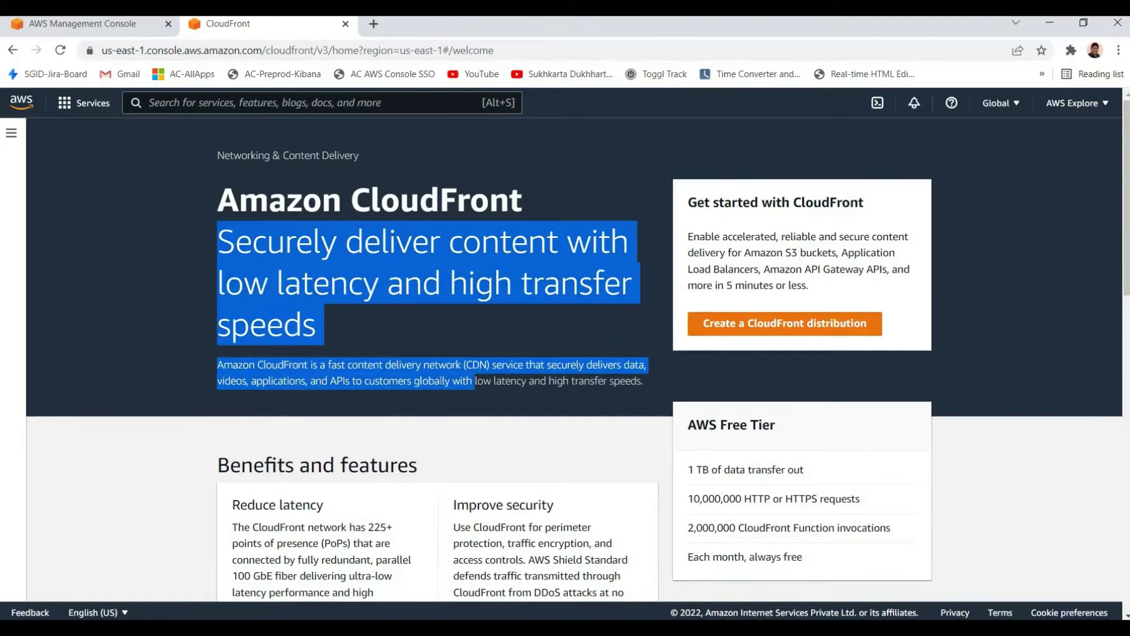
{"action": "left_click_drag", "start_coordinate": [416, 335], "coordinate": [532, 399]}
{"action": "left_click", "coordinate": [531, 399]}
{"action": "left_click_drag", "start_coordinate": [217, 365], "coordinate": [517, 388]}
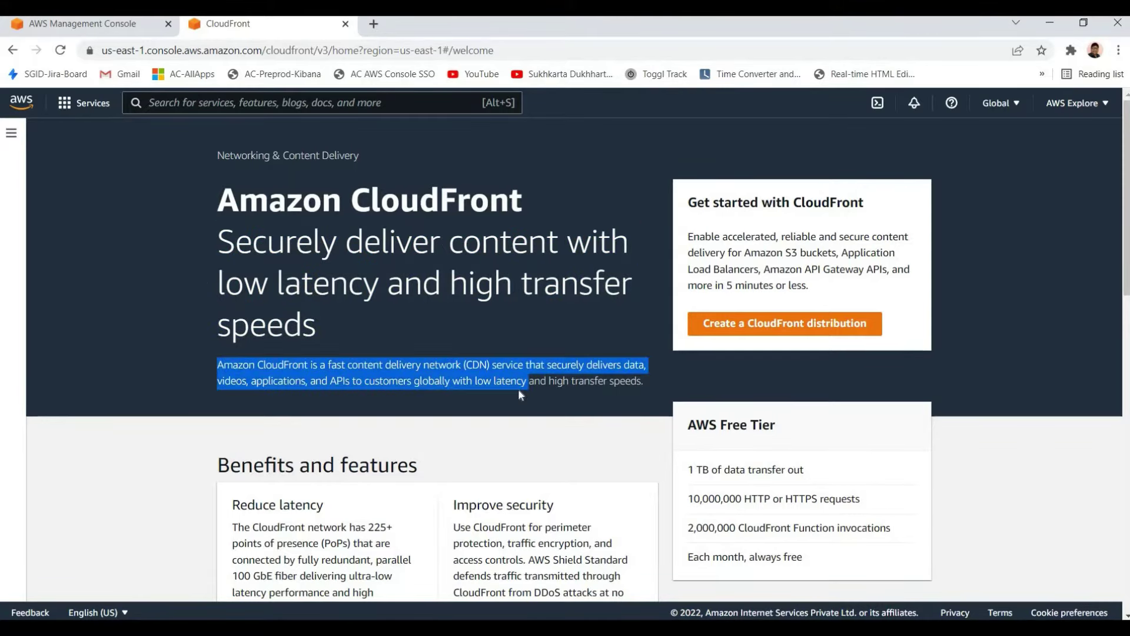
{"action": "left_click", "coordinate": [518, 388]}
{"action": "scroll", "coordinate": [412, 247], "scroll_direction": "down", "scroll_amount": 3}
{"action": "scroll", "coordinate": [411, 247], "scroll_direction": "up", "scroll_amount": 3}
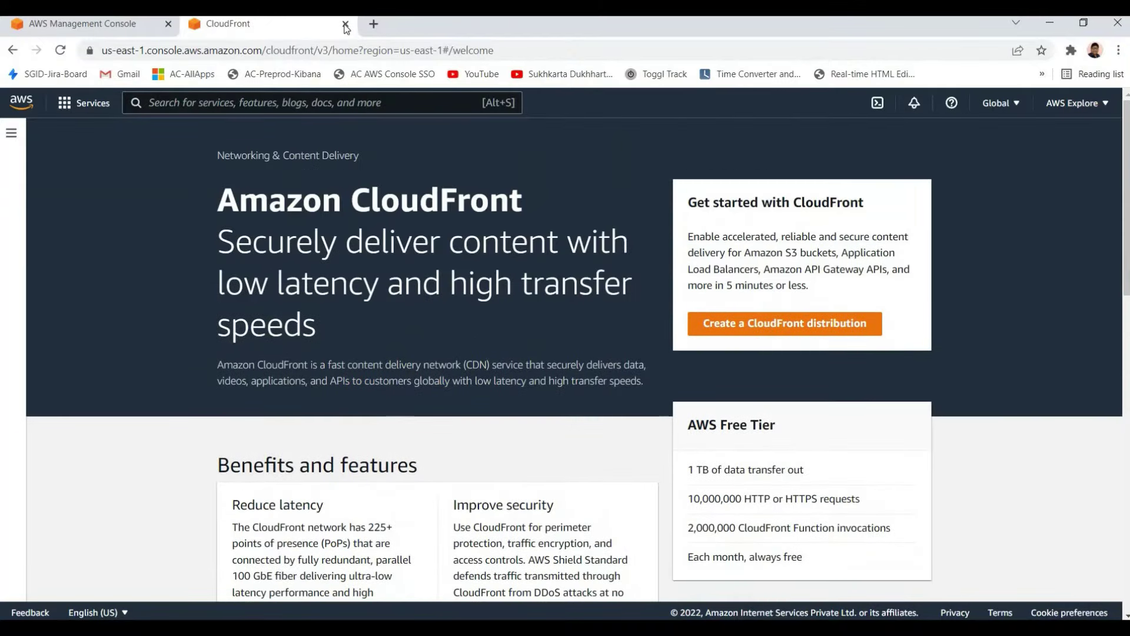
Close the CloudFront tab and open API Gateway in a new tab, switching to it
{"action": "key", "text": "ctrl+w"}
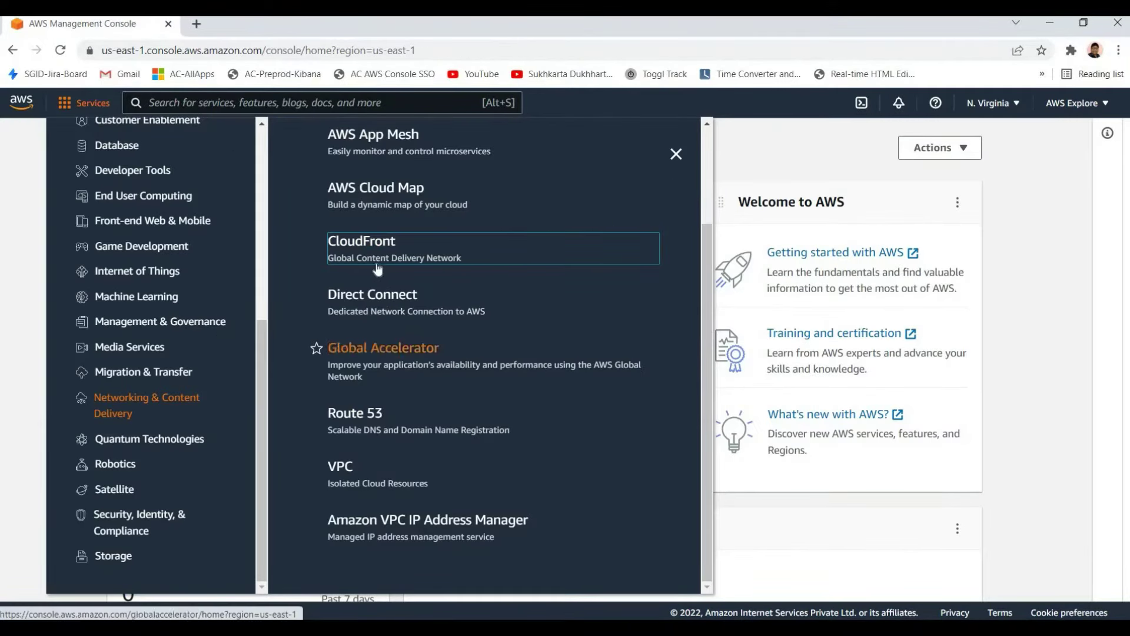
{"action": "scroll", "coordinate": [382, 330], "scroll_direction": "up", "scroll_amount": 1}
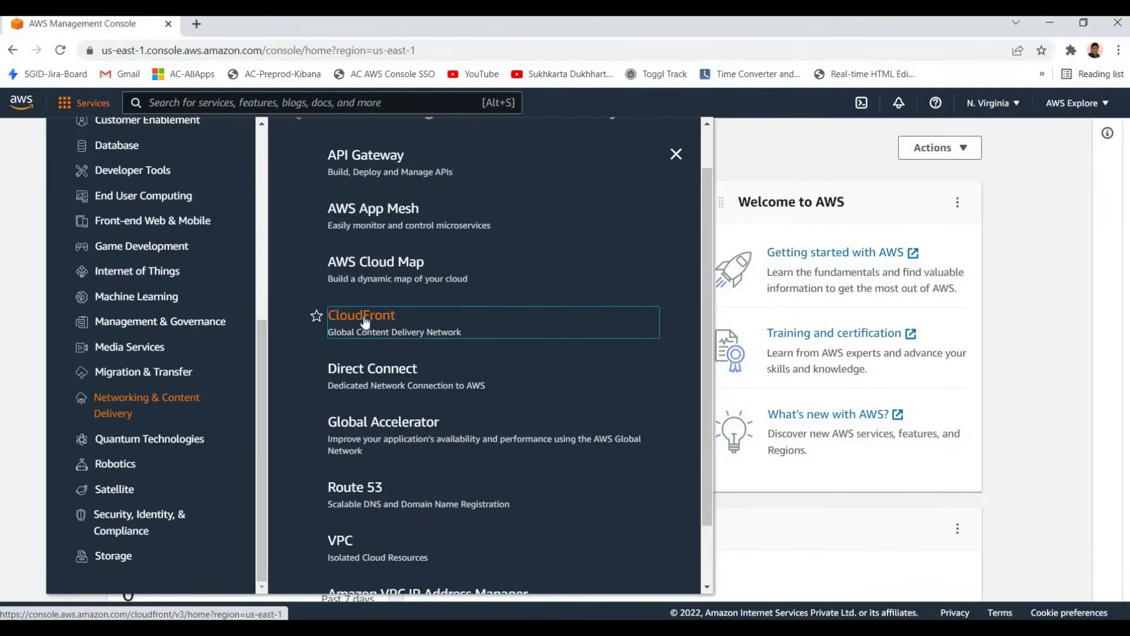
{"action": "scroll", "coordinate": [365, 320], "scroll_direction": "up", "scroll_amount": 1}
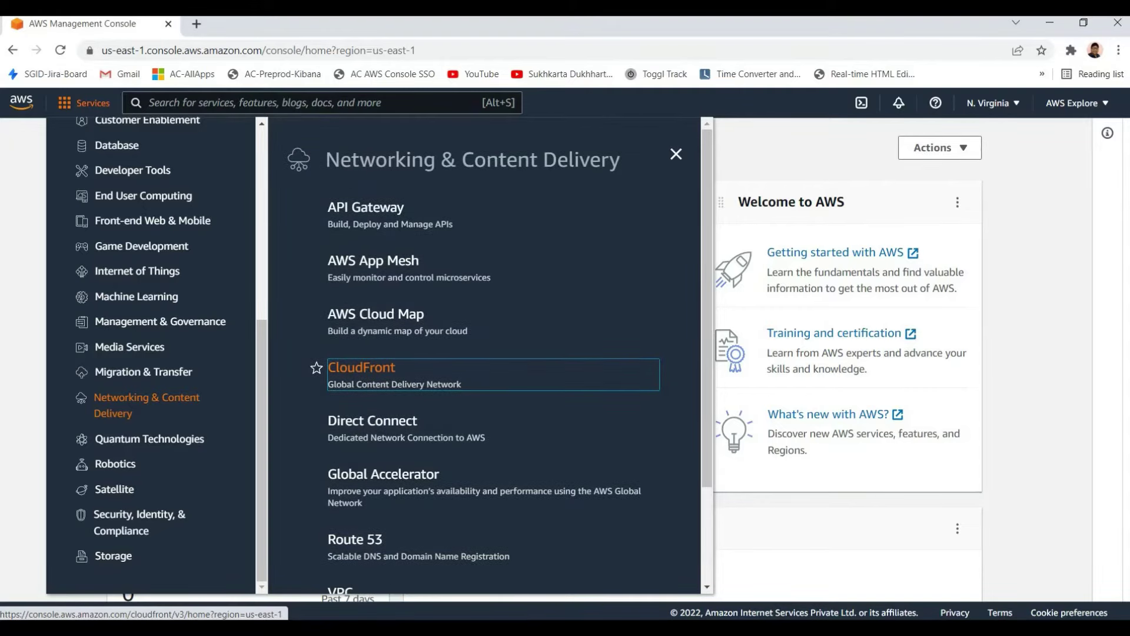
{"action": "right_click", "coordinate": [376, 214]}
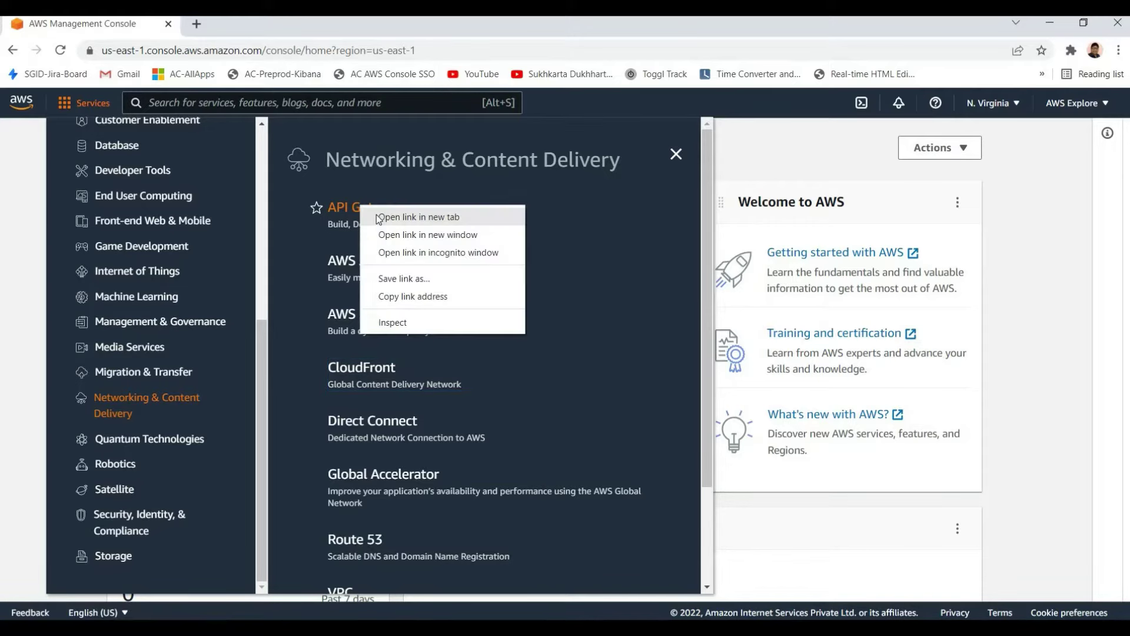
{"action": "left_click", "coordinate": [378, 217]}
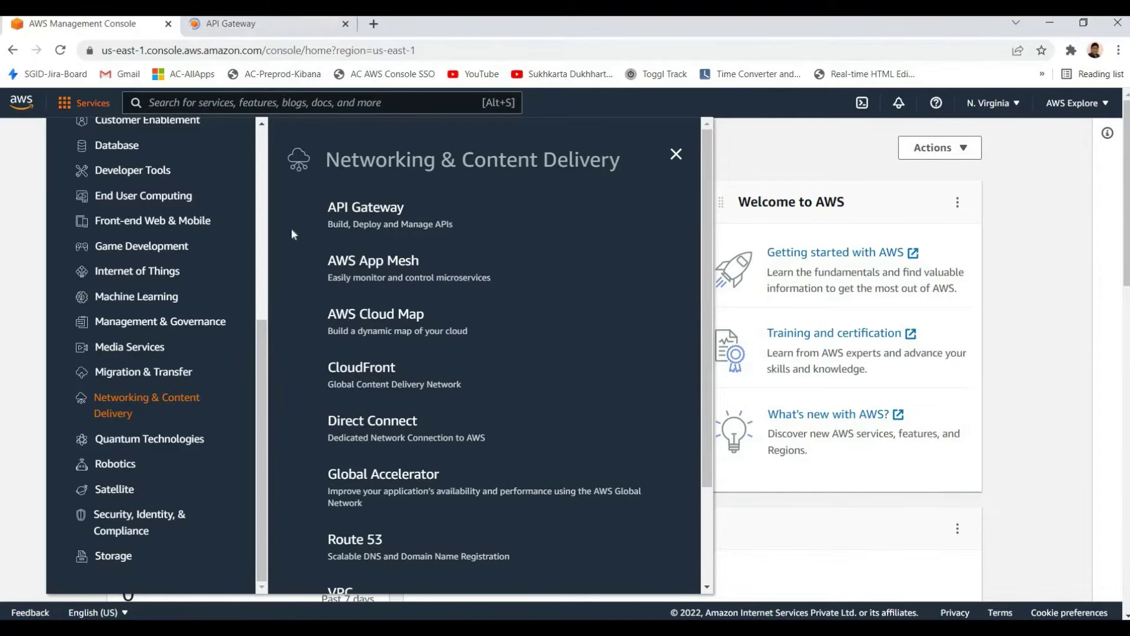
{"action": "left_click", "coordinate": [245, 23]}
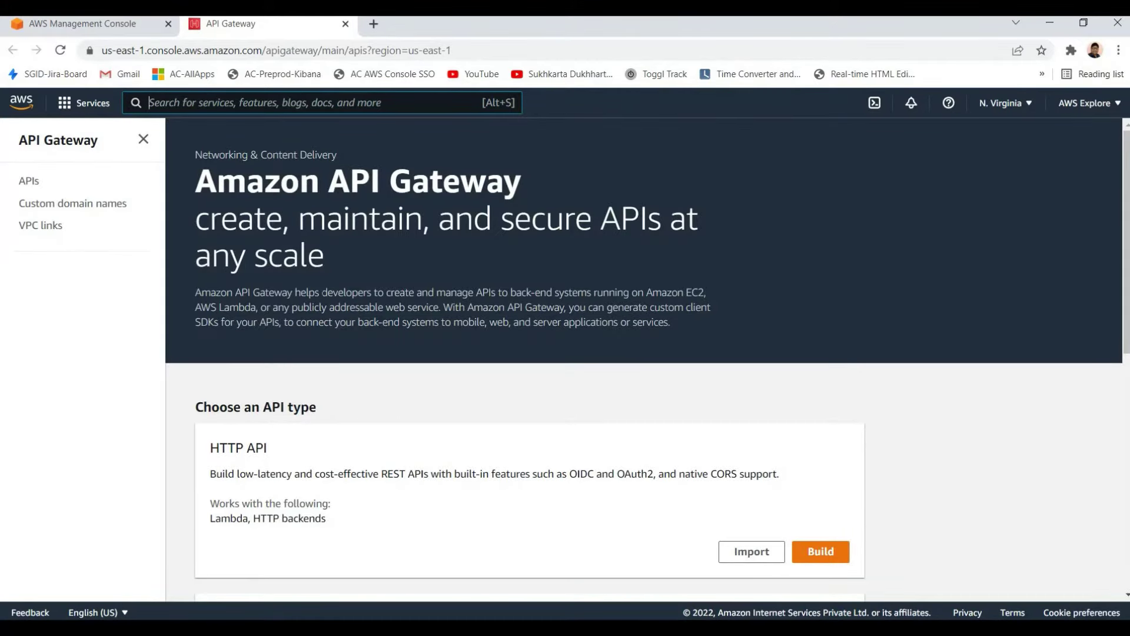
{"action": "scroll", "coordinate": [380, 333], "scroll_direction": "down", "scroll_amount": 5}
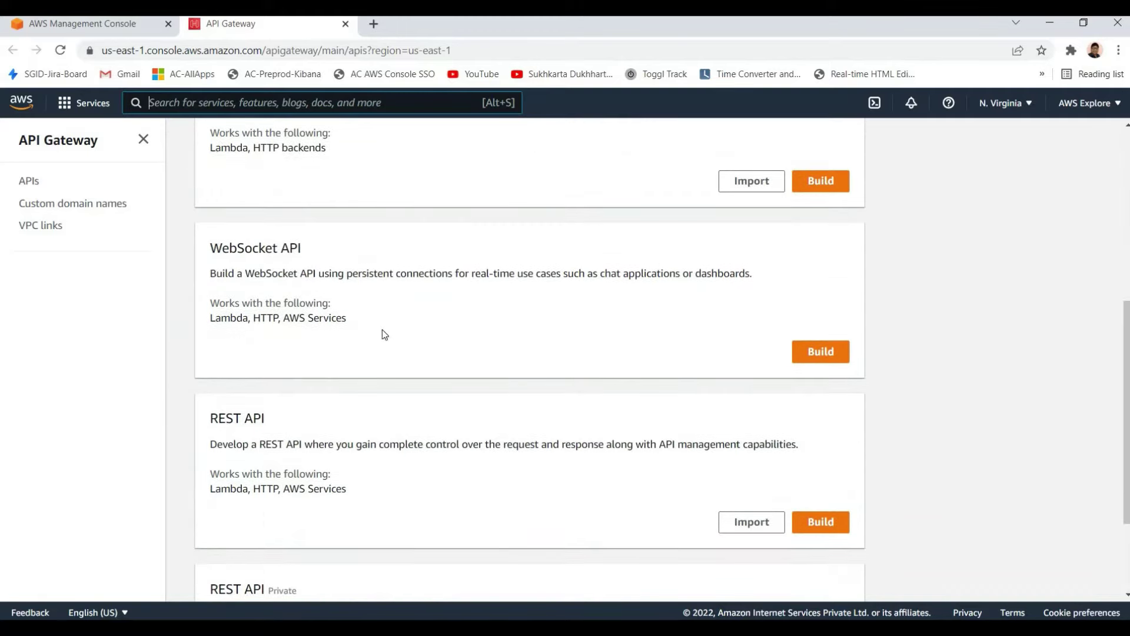
{"action": "left_click_drag", "start_coordinate": [380, 335], "coordinate": [211, 246]}
{"action": "left_click", "coordinate": [319, 383]}
{"action": "scroll", "coordinate": [247, 282], "scroll_direction": "down", "scroll_amount": 3}
{"action": "scroll", "coordinate": [247, 253], "scroll_direction": "up", "scroll_amount": 5}
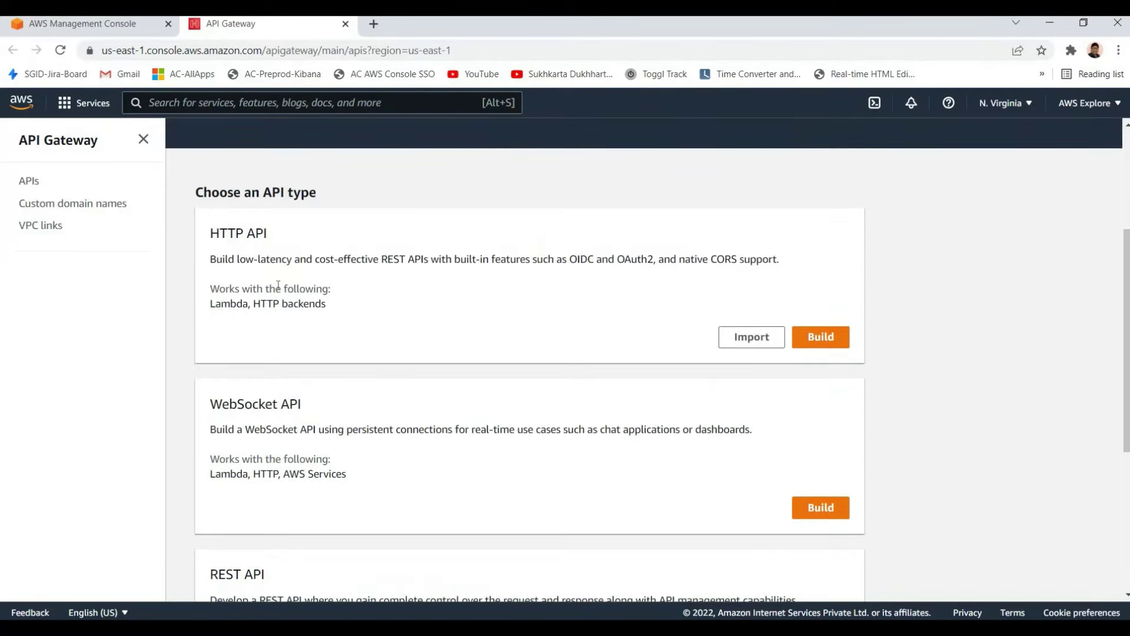
{"action": "scroll", "coordinate": [281, 376], "scroll_direction": "down", "scroll_amount": 5}
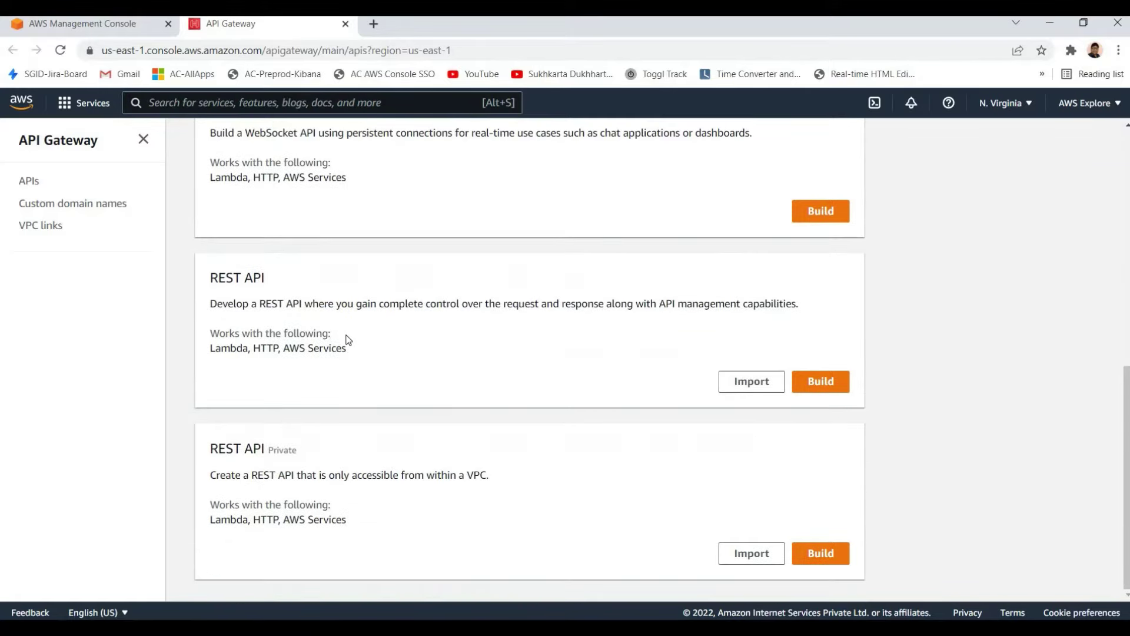
{"action": "left_click_drag", "start_coordinate": [494, 368], "coordinate": [528, 371]}
{"action": "left_click", "coordinate": [525, 369]}
{"action": "scroll", "coordinate": [521, 363], "scroll_direction": "up", "scroll_amount": 3}
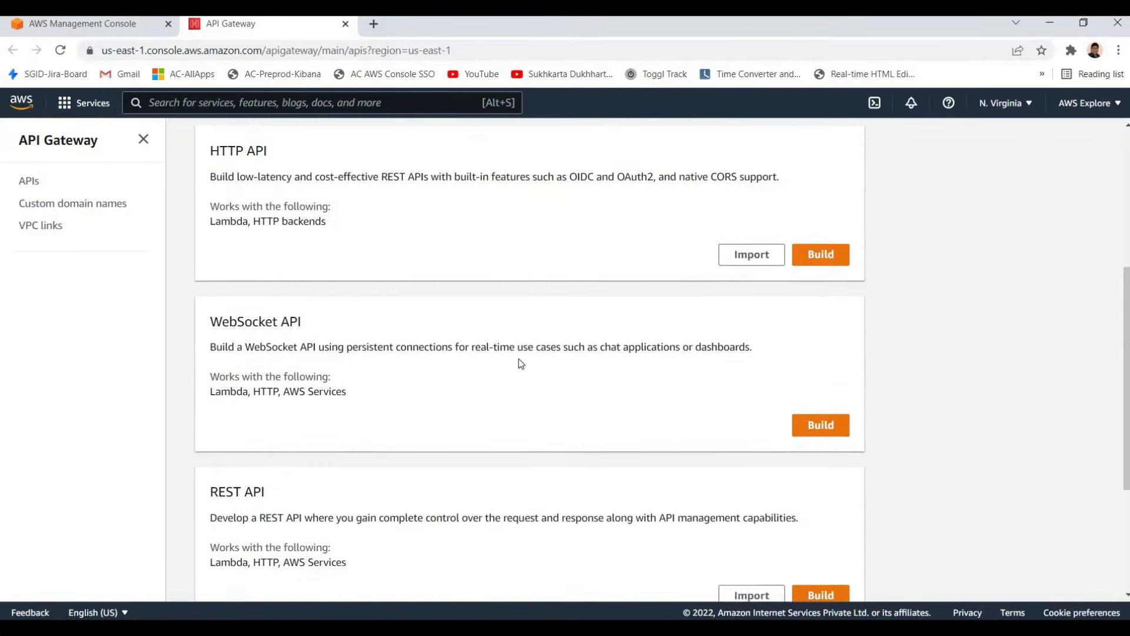
{"action": "scroll", "coordinate": [520, 361], "scroll_direction": "up", "scroll_amount": 5}
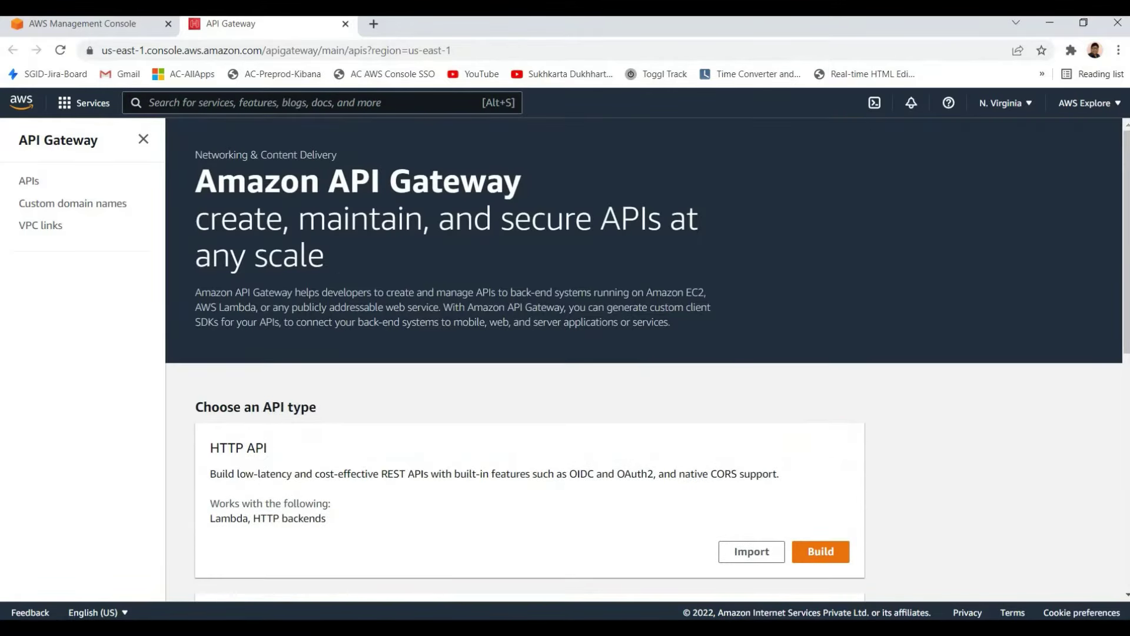
{"action": "double_click", "coordinate": [362, 257]}
{"action": "left_click", "coordinate": [363, 257]}
{"action": "triple_click", "coordinate": [353, 244]}
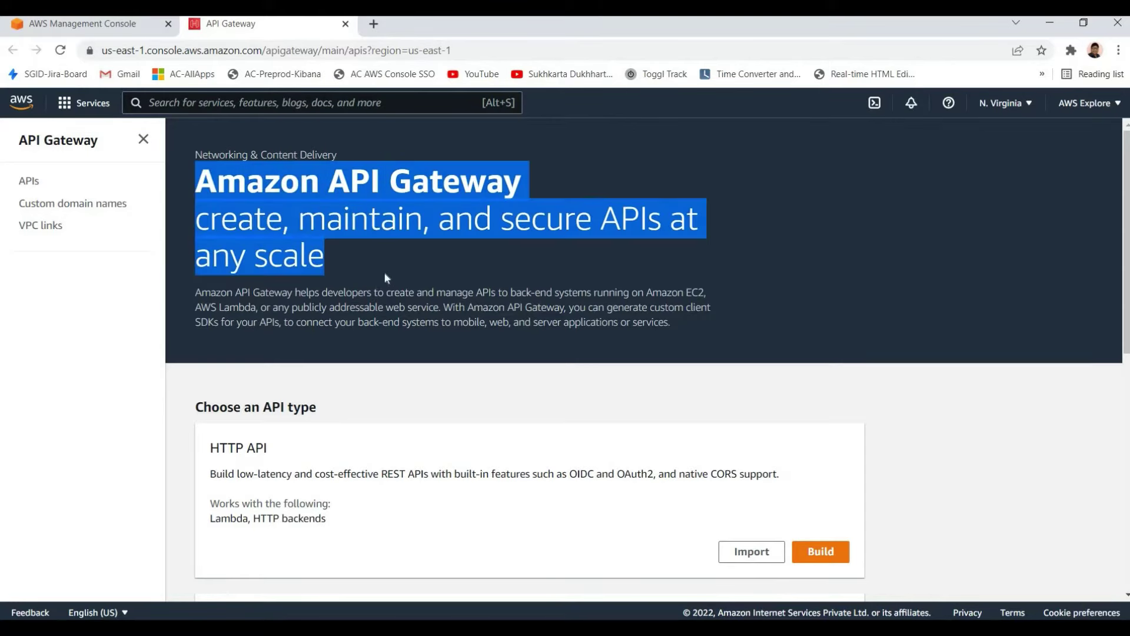
{"action": "left_click", "coordinate": [385, 274]}
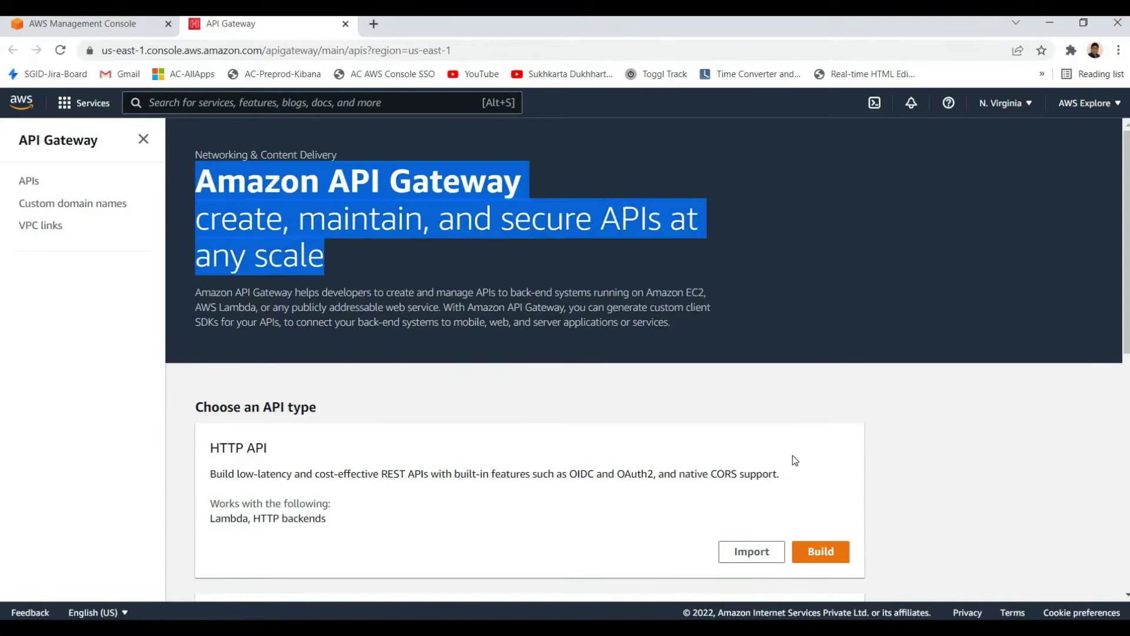
{"action": "scroll", "coordinate": [792, 459], "scroll_direction": "down", "scroll_amount": 5}
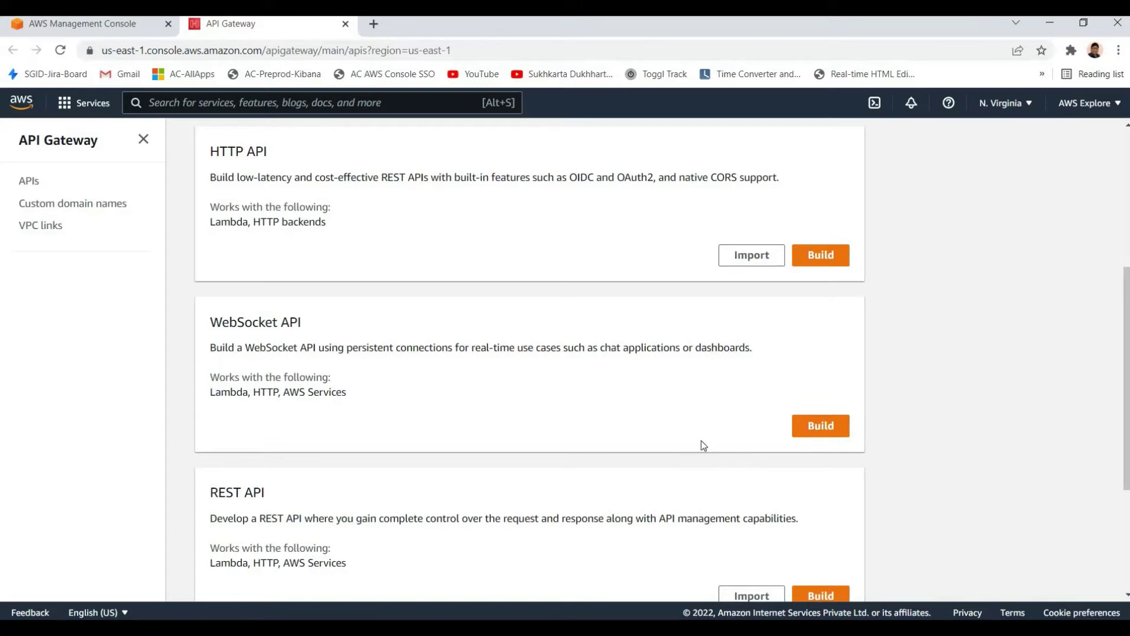
{"action": "scroll", "coordinate": [701, 440], "scroll_direction": "down", "scroll_amount": 3}
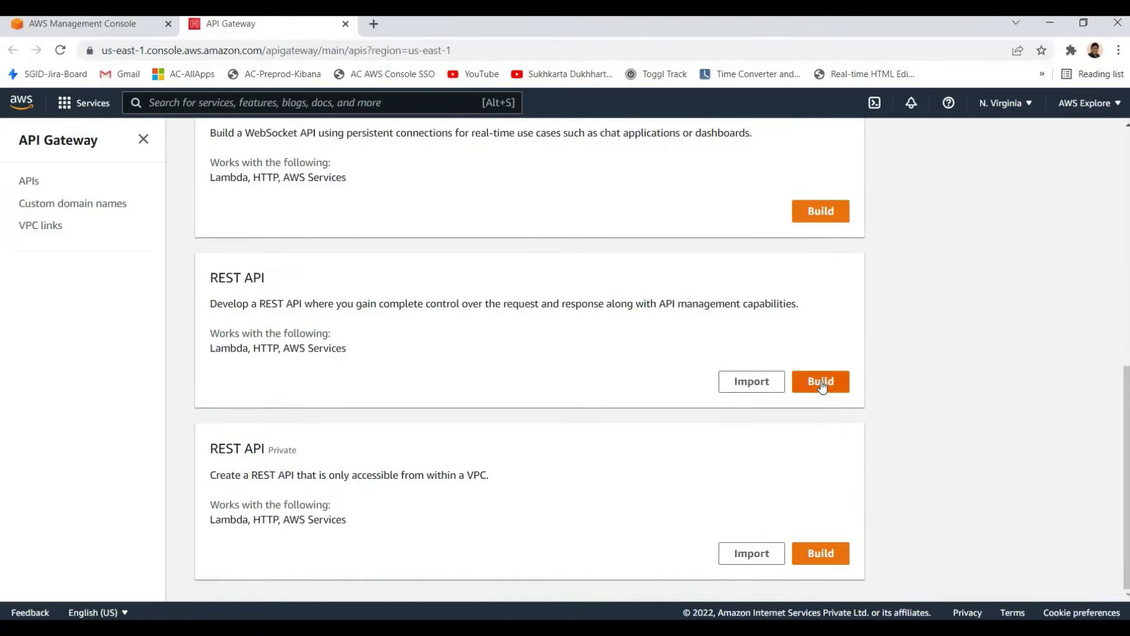
Build the example PetStore REST API, dismiss the hints, and return to the APIs list
{"action": "left_click", "coordinate": [823, 385]}
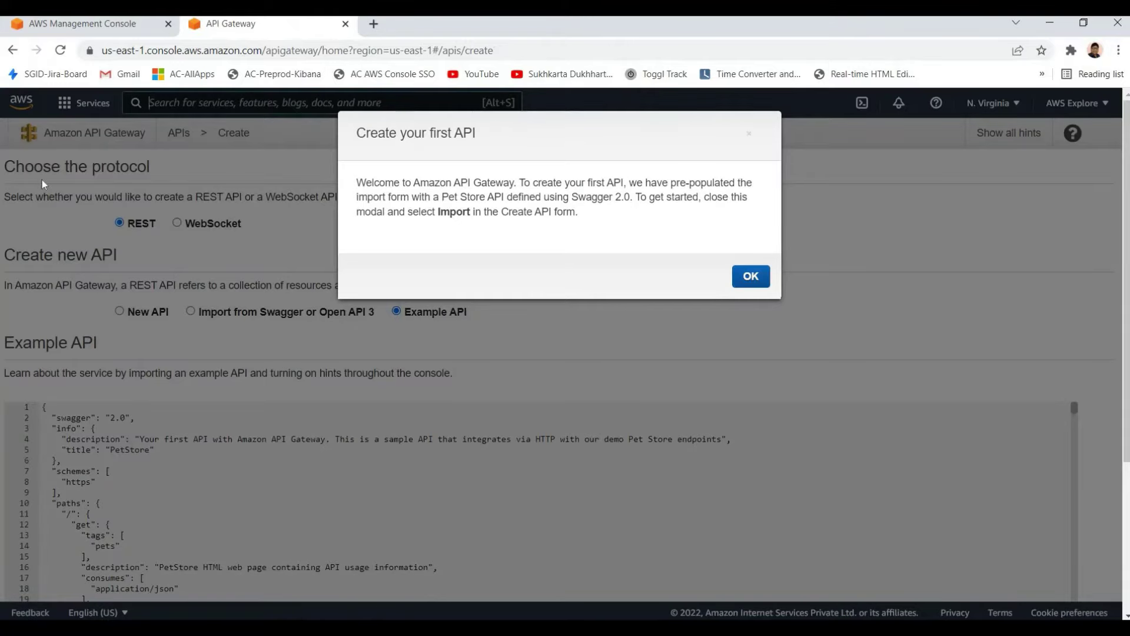
{"action": "left_click", "coordinate": [749, 274]}
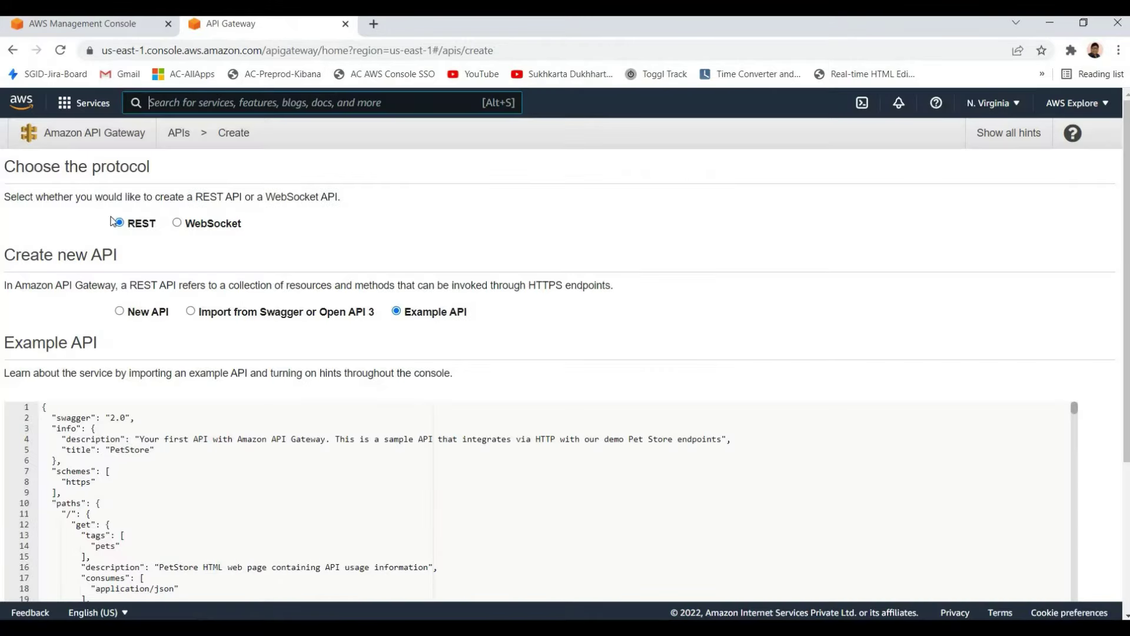
{"action": "scroll", "coordinate": [110, 224], "scroll_direction": "down", "scroll_amount": 1}
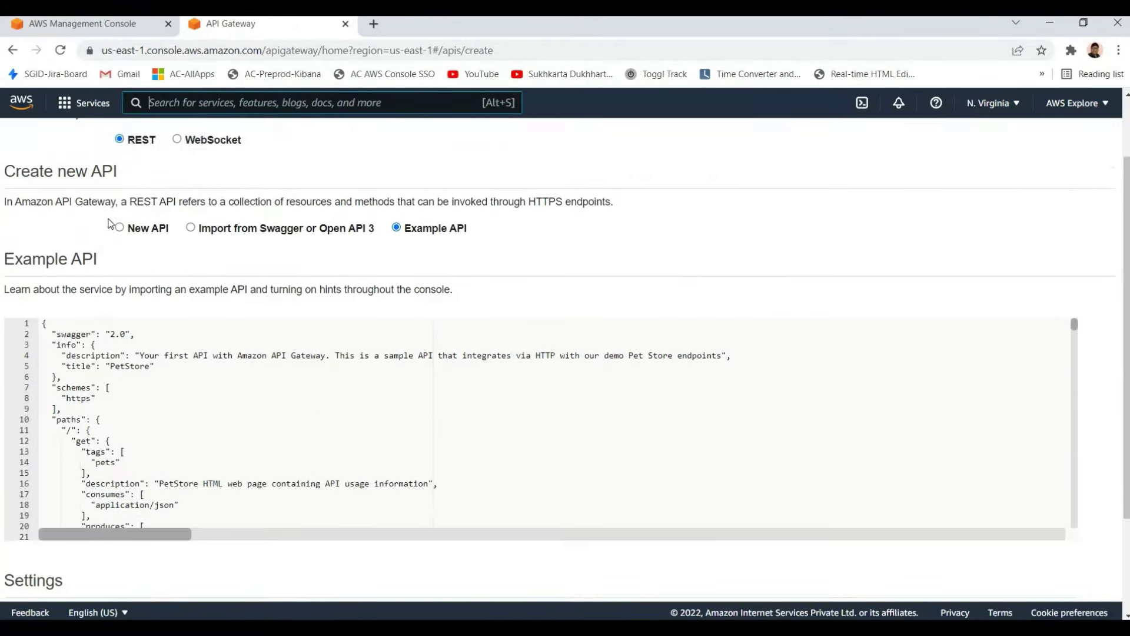
{"action": "scroll", "coordinate": [109, 223], "scroll_direction": "up", "scroll_amount": 1}
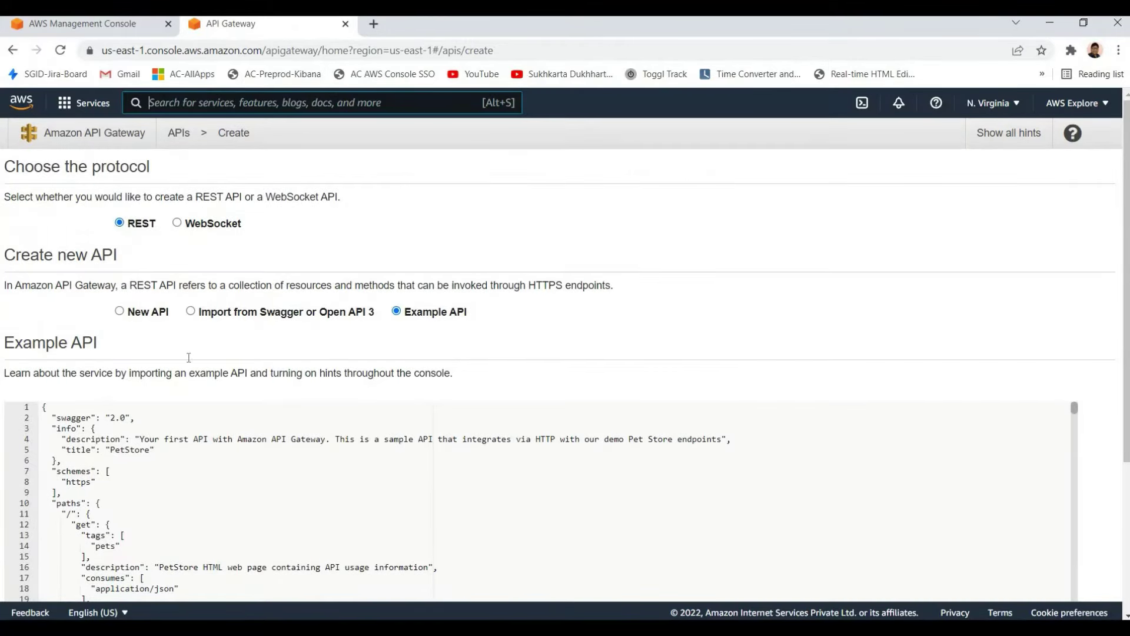
{"action": "scroll", "coordinate": [188, 357], "scroll_direction": "down", "scroll_amount": 6}
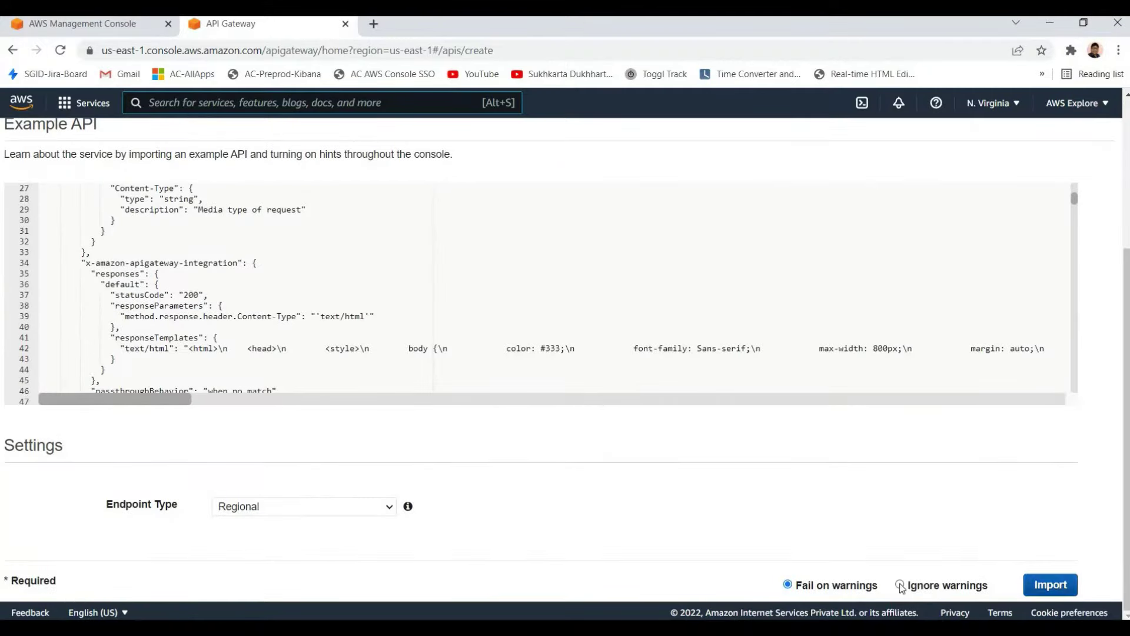
{"action": "scroll", "coordinate": [212, 176], "scroll_direction": "up", "scroll_amount": 2}
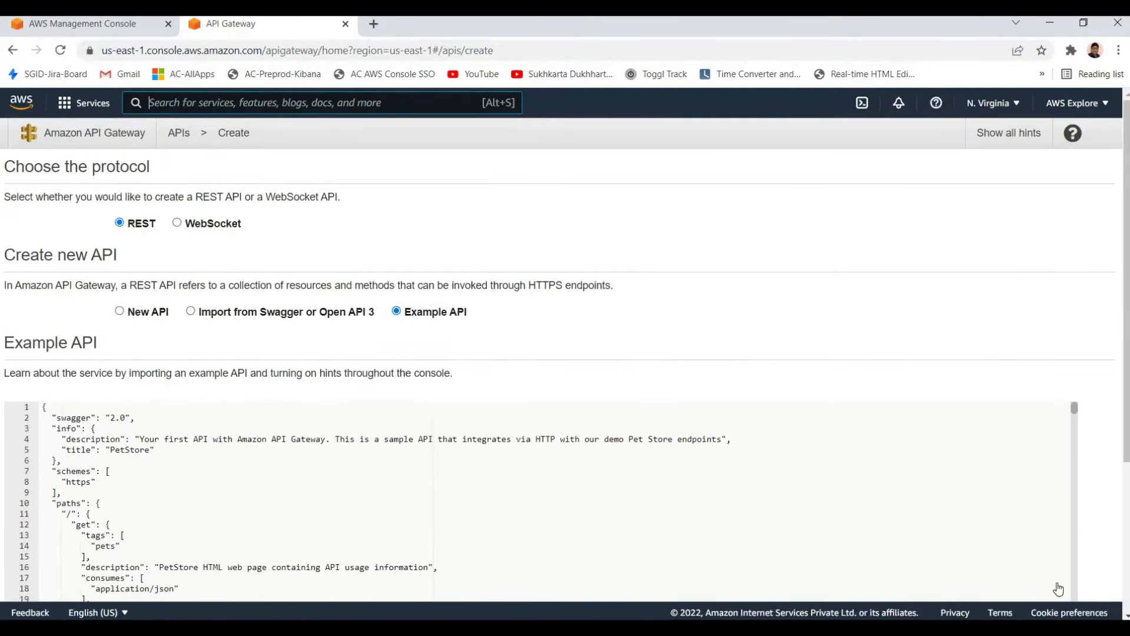
{"action": "scroll", "coordinate": [908, 522], "scroll_direction": "down", "scroll_amount": 3}
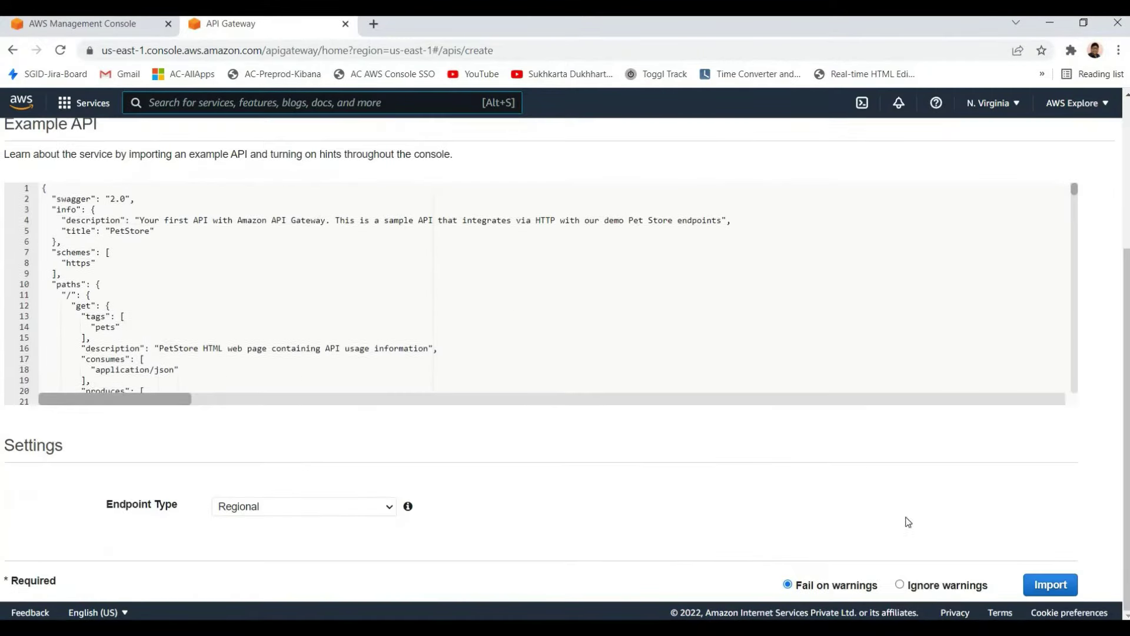
{"action": "scroll", "coordinate": [449, 323], "scroll_direction": "down", "scroll_amount": 3}
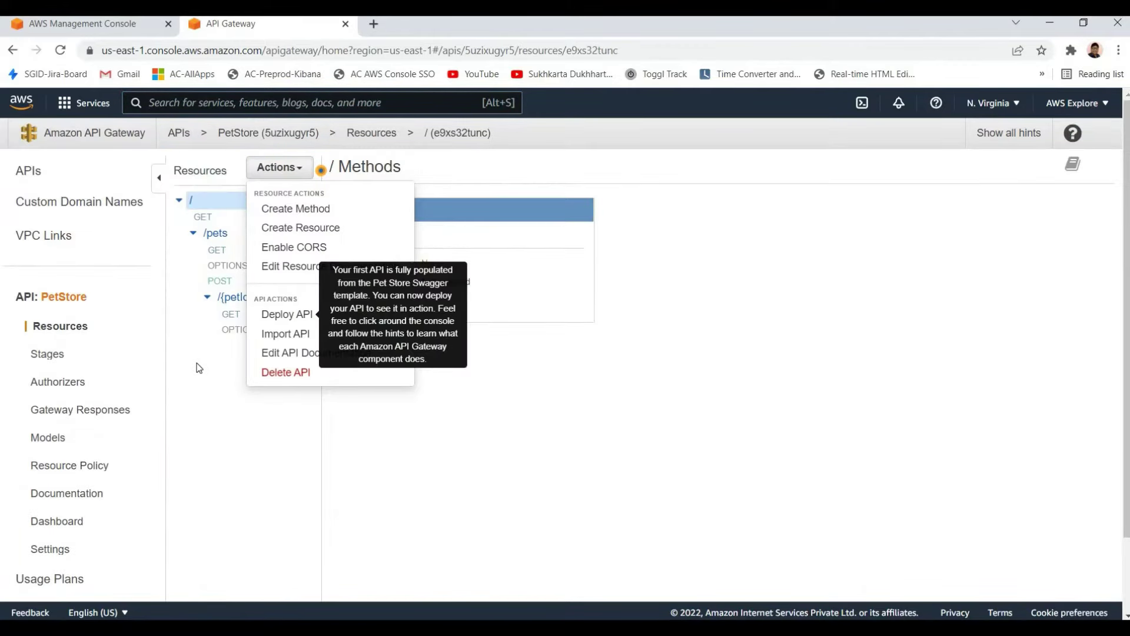
{"action": "left_click", "coordinate": [57, 283]}
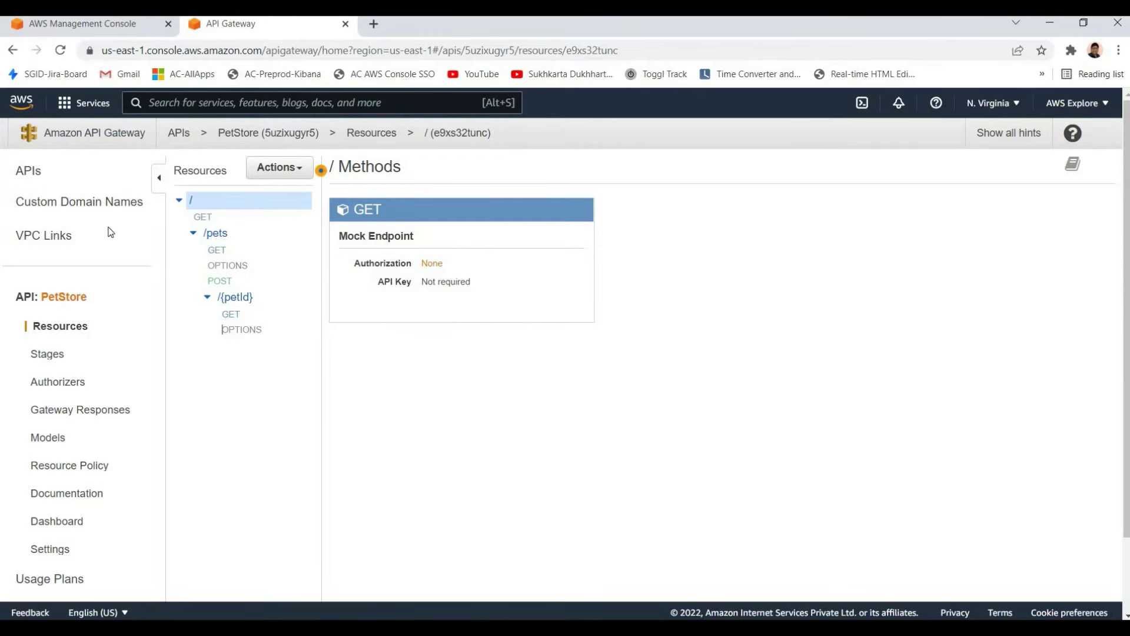
{"action": "left_click", "coordinate": [29, 170]}
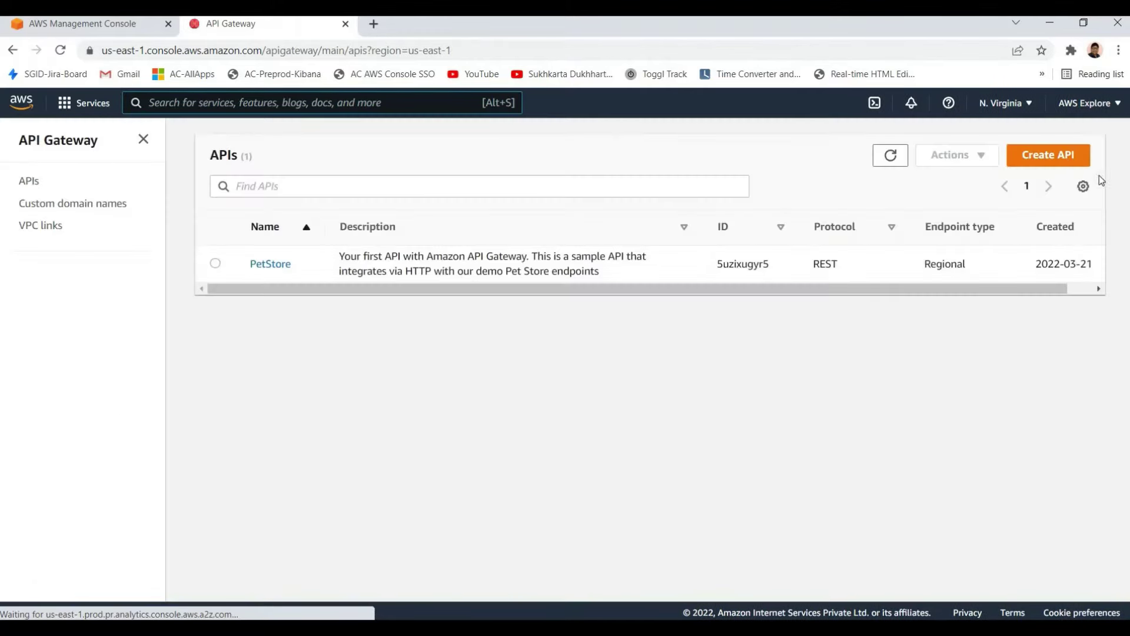
Build a new REST API named 'demoapi' and create it
{"action": "left_click", "coordinate": [1069, 155]}
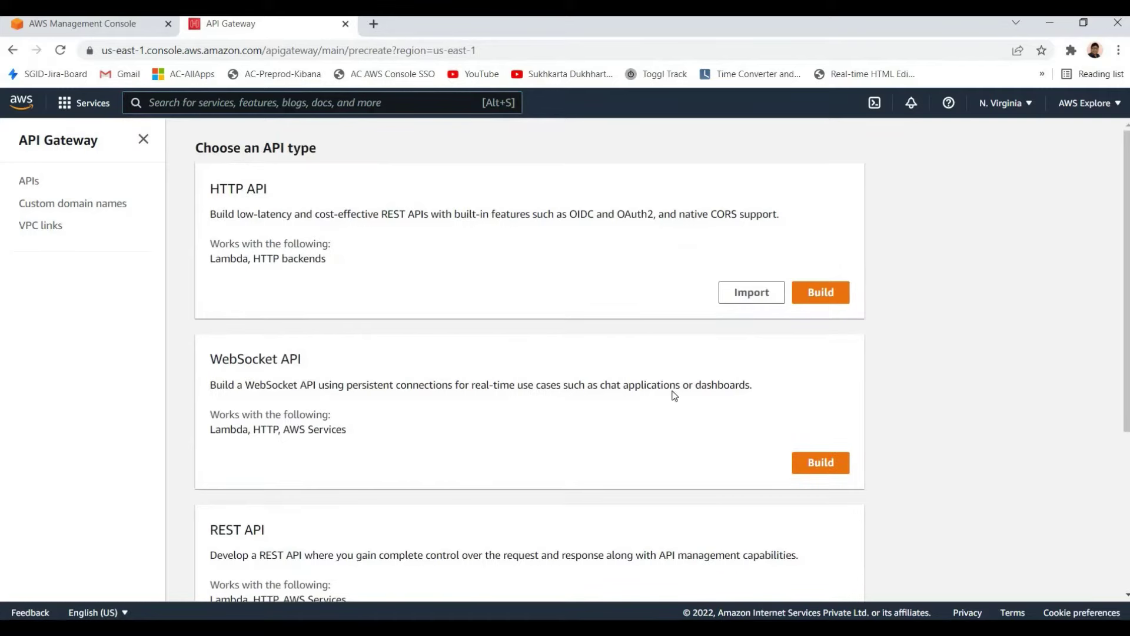
{"action": "scroll", "coordinate": [791, 577], "scroll_direction": "down", "scroll_amount": 1}
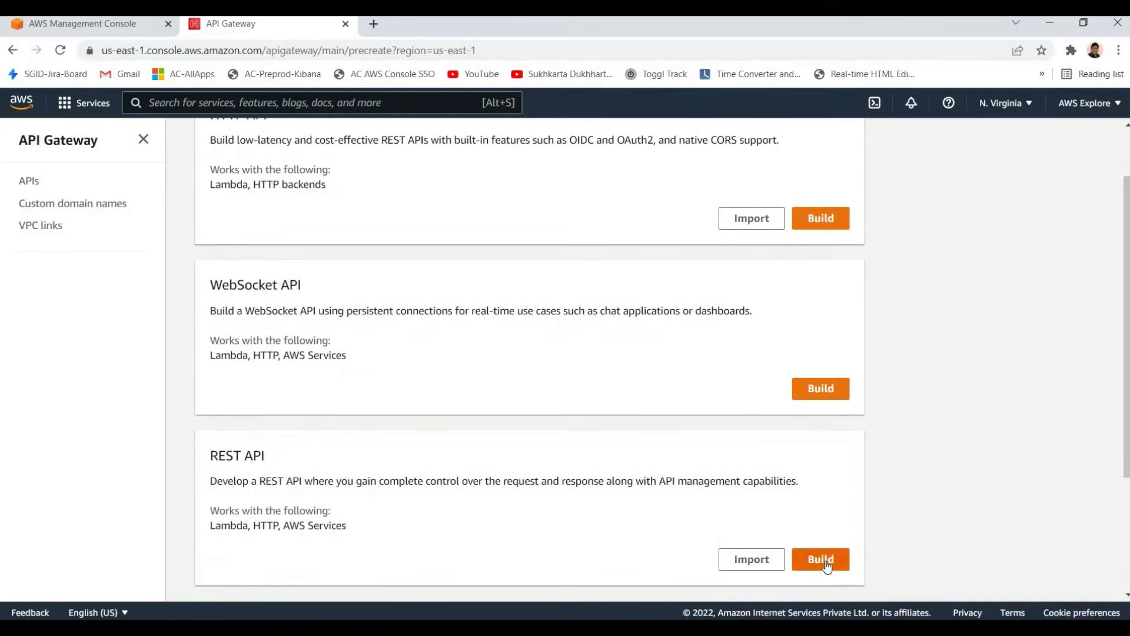
{"action": "left_click", "coordinate": [826, 564]}
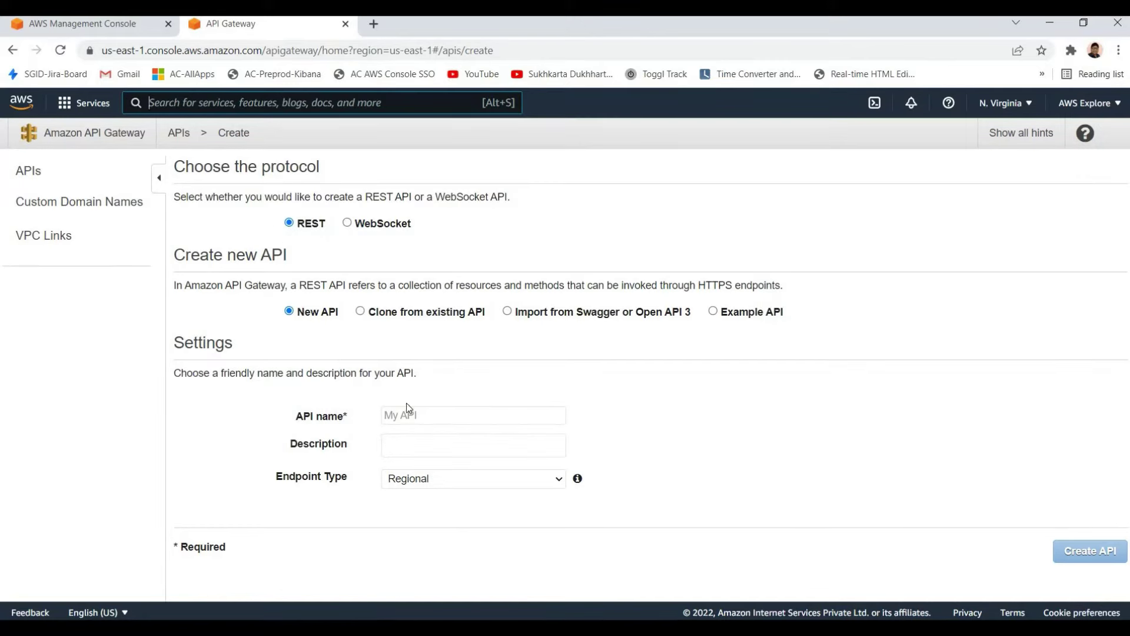
{"action": "left_click", "coordinate": [422, 418]}
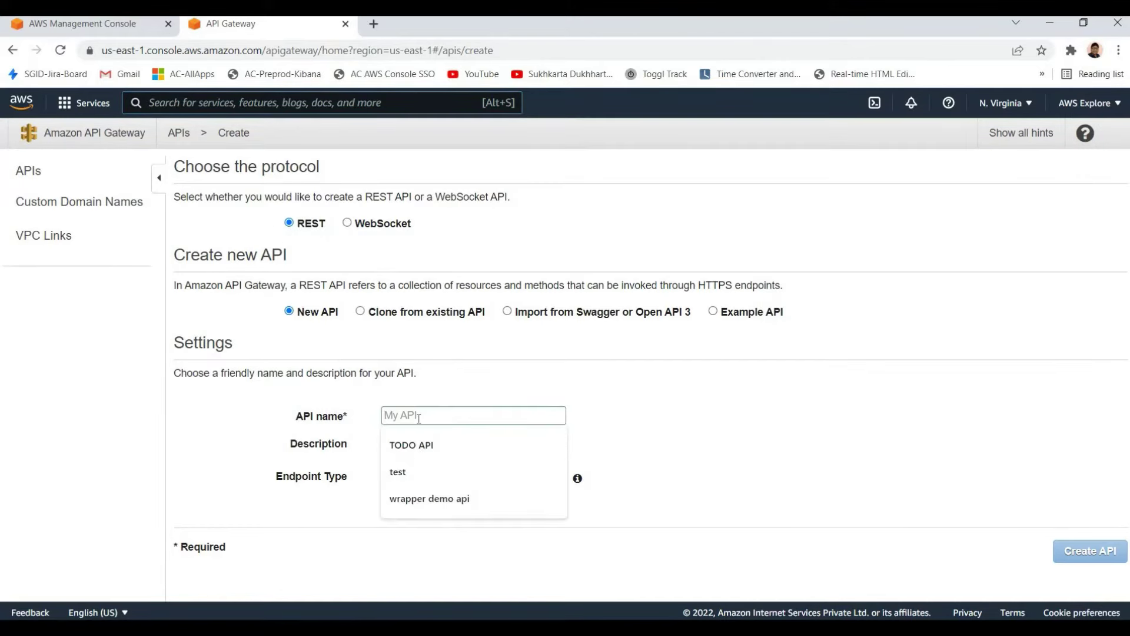
{"action": "type", "text": "de"}
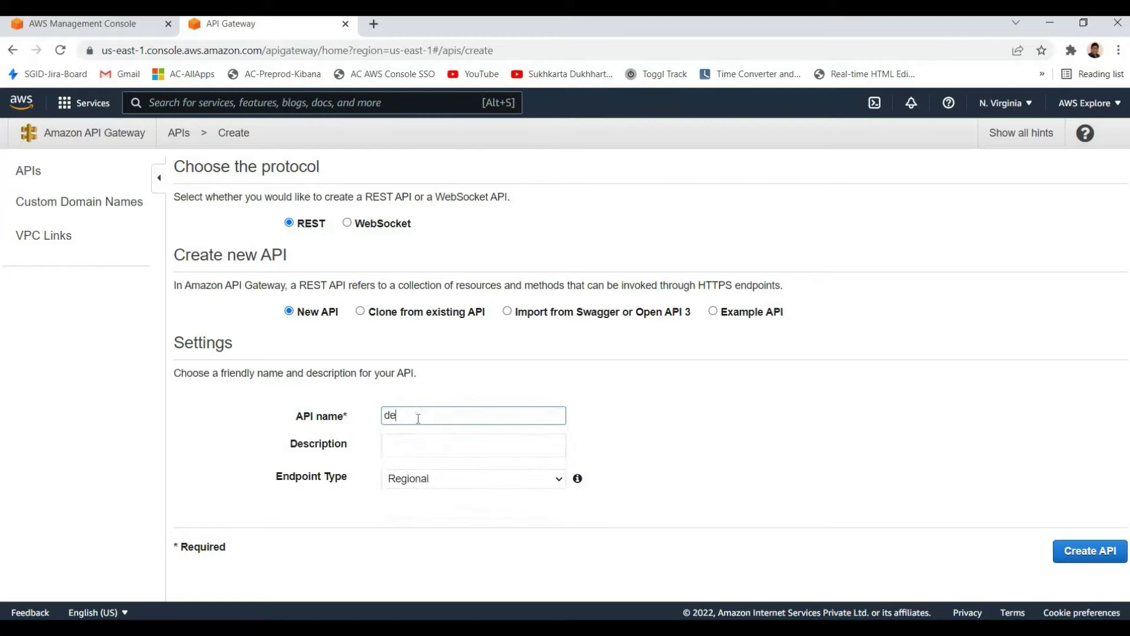
{"action": "type", "text": "moapi"}
{"action": "left_click", "coordinate": [527, 432]}
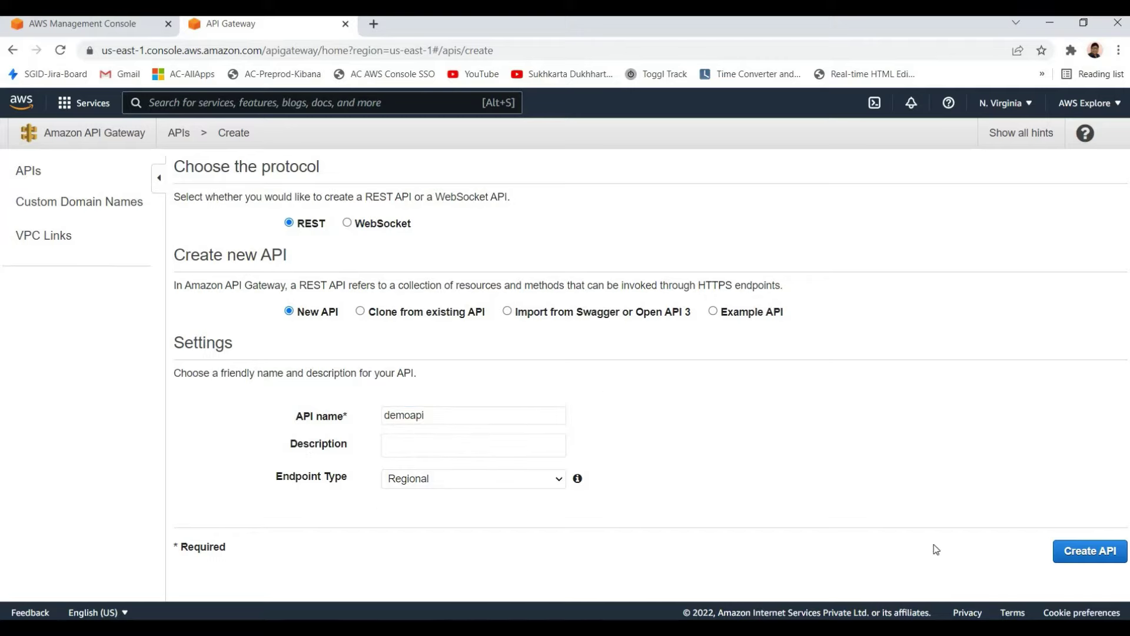
{"action": "left_click", "coordinate": [1064, 550]}
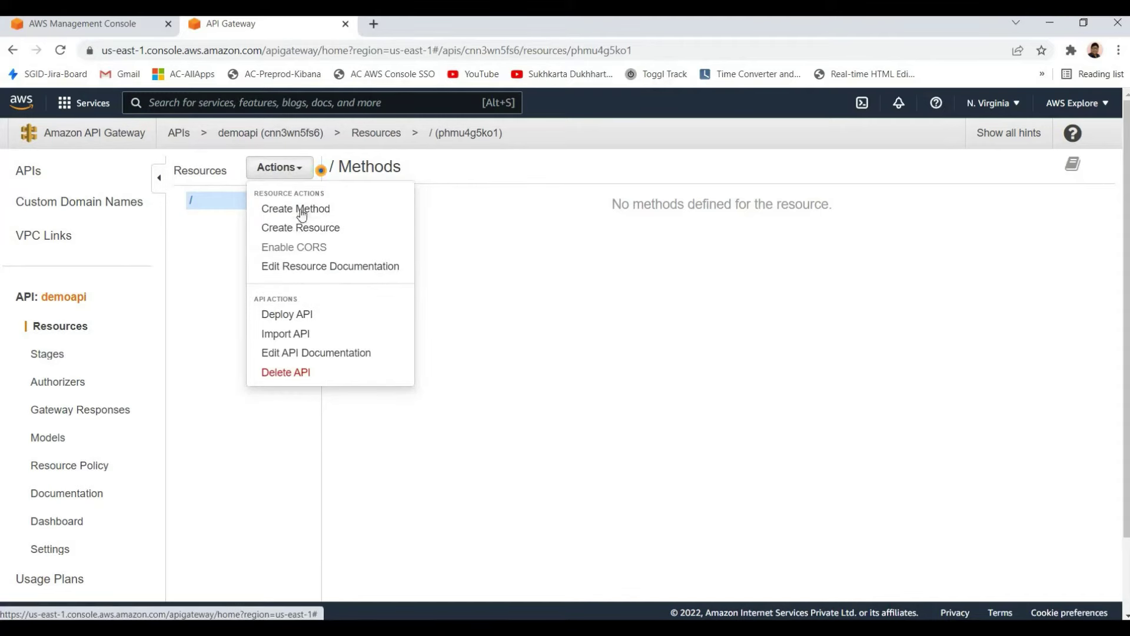
Choose GET as the new method on the demoapi root resource and confirm it
{"action": "left_click", "coordinate": [228, 218]}
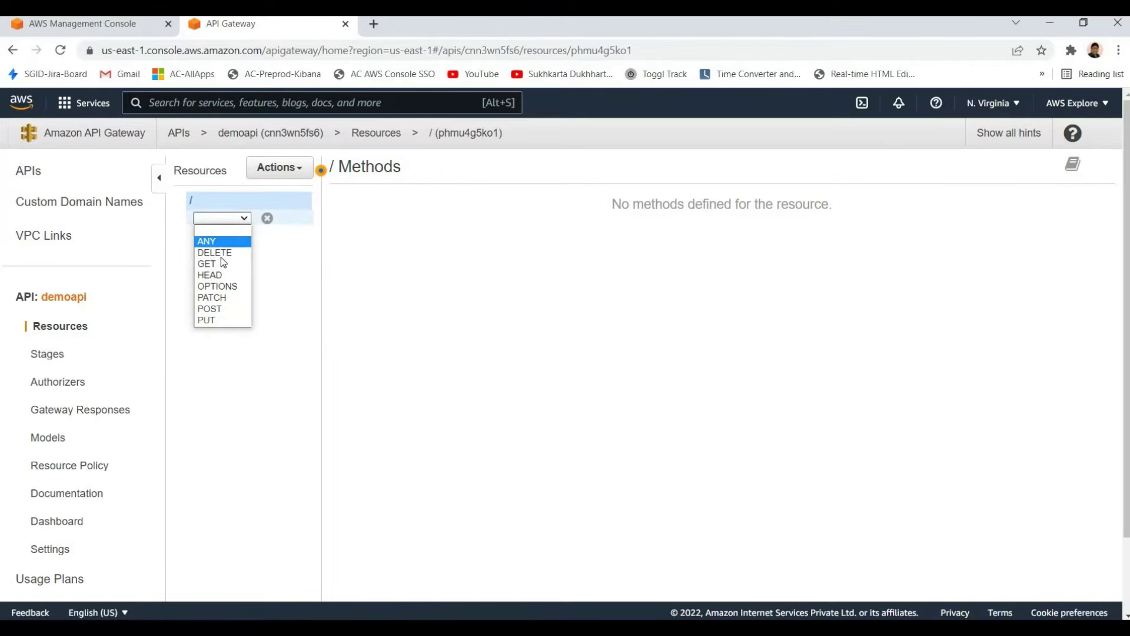
{"action": "left_click", "coordinate": [213, 264]}
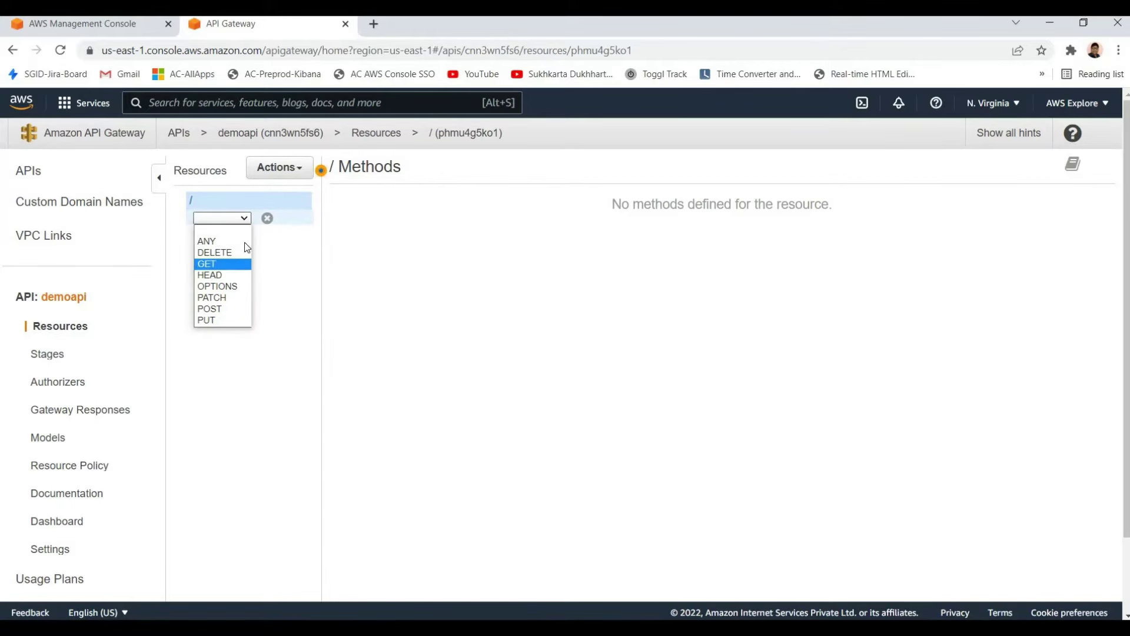
{"action": "left_click", "coordinate": [267, 218]}
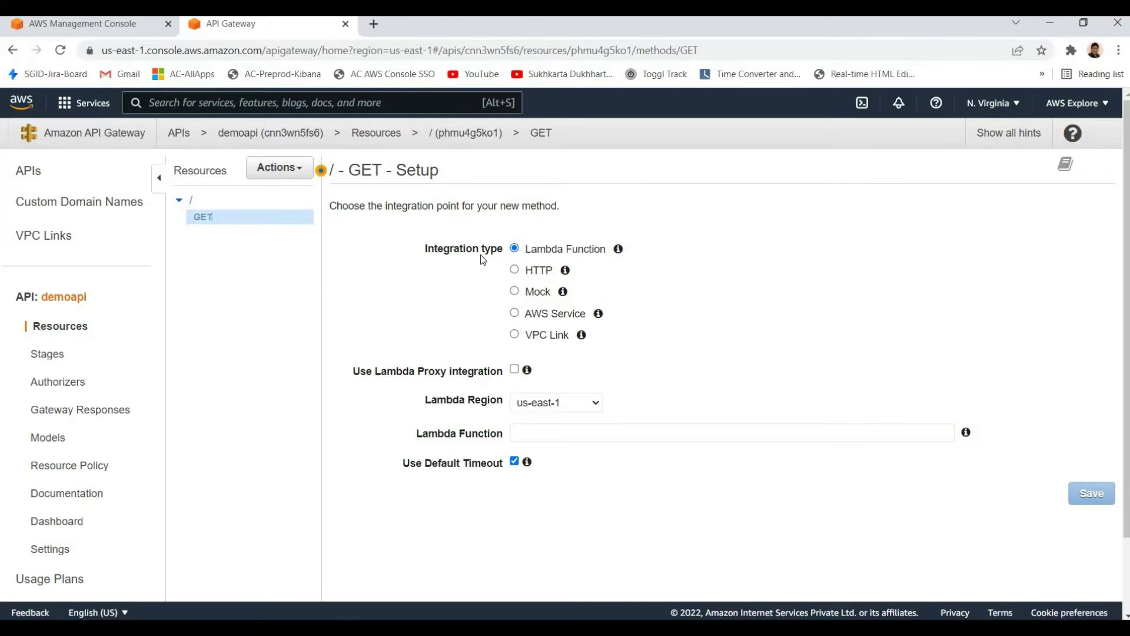
Set the GET method's Lambda Function integration to getTodo and save it
{"action": "left_click", "coordinate": [773, 430]}
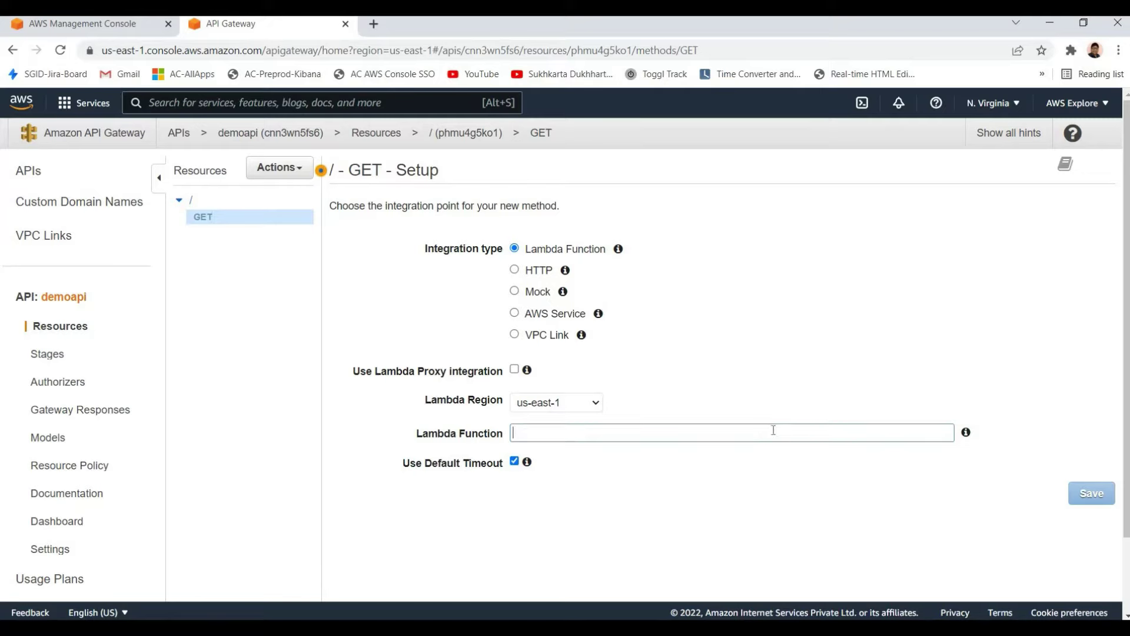
{"action": "type", "text": "tes"}
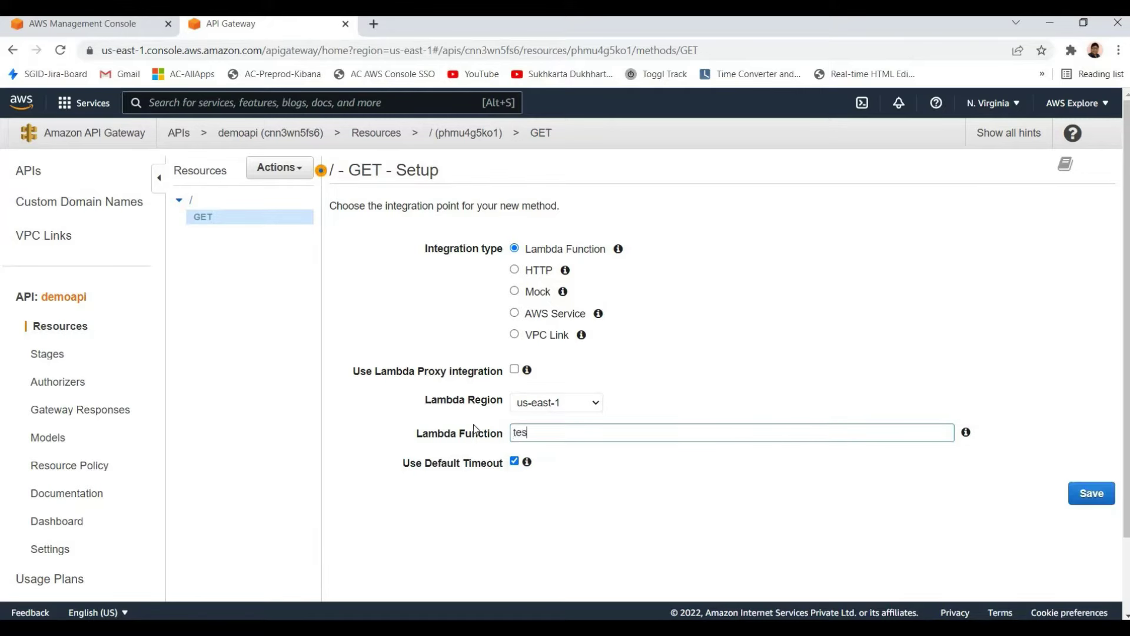
{"action": "key", "text": "ctrl+a"}
{"action": "key", "text": "BackSpace"}
{"action": "type", "text": "g"}
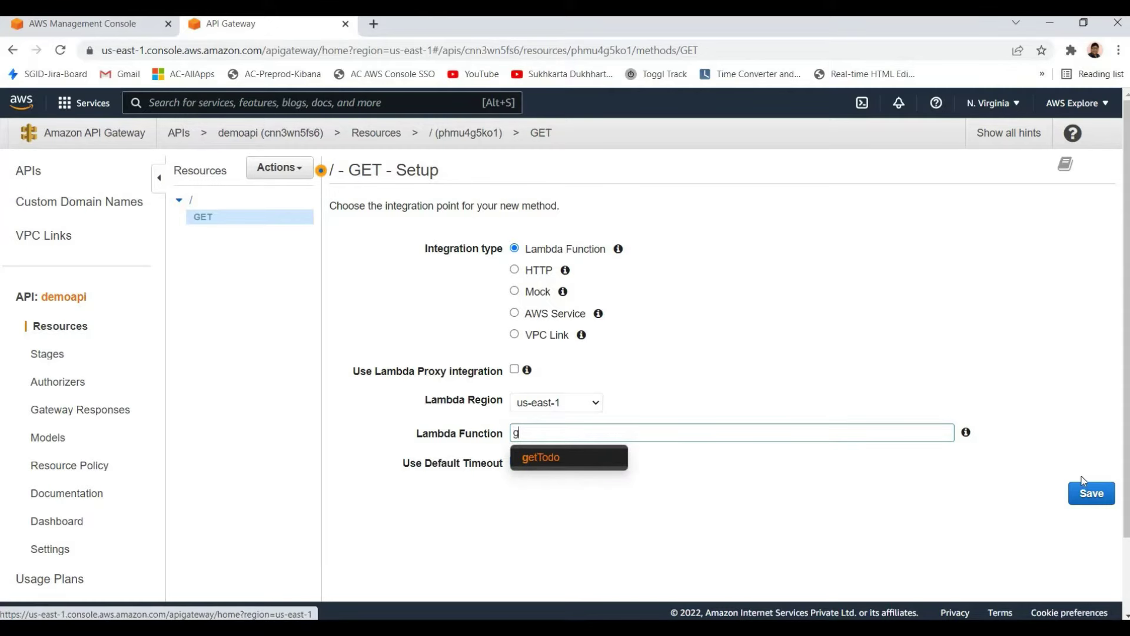
{"action": "left_click", "coordinate": [1088, 496]}
{"action": "left_click", "coordinate": [1088, 496]}
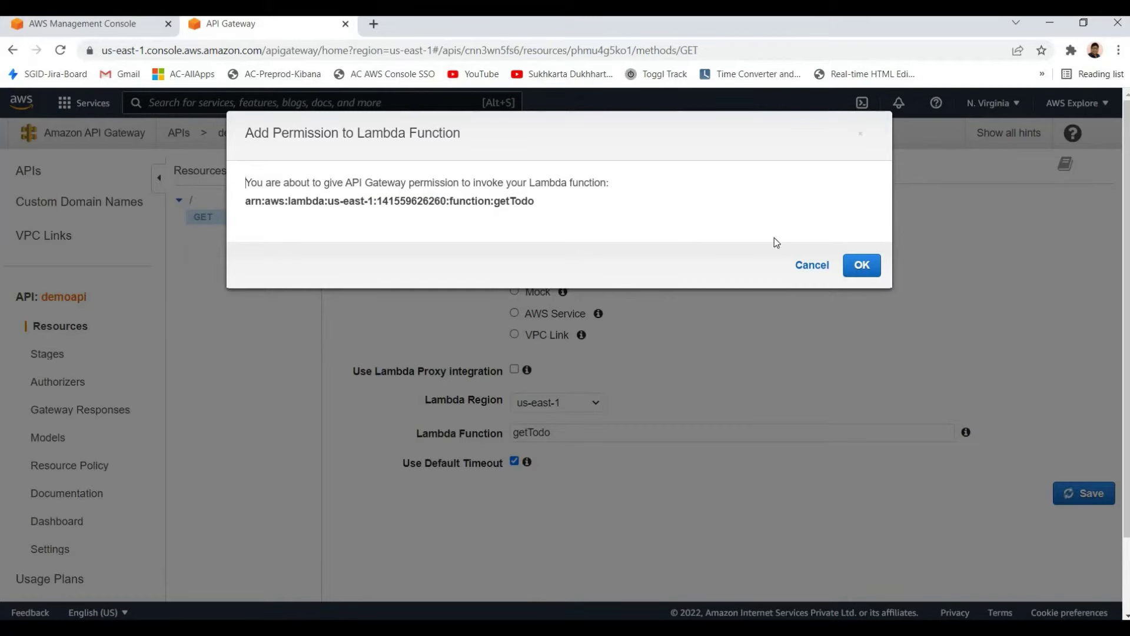
Accept the prompt granting API Gateway permission to invoke getTodo
{"action": "triple_click", "coordinate": [742, 244]}
{"action": "left_click", "coordinate": [418, 185]}
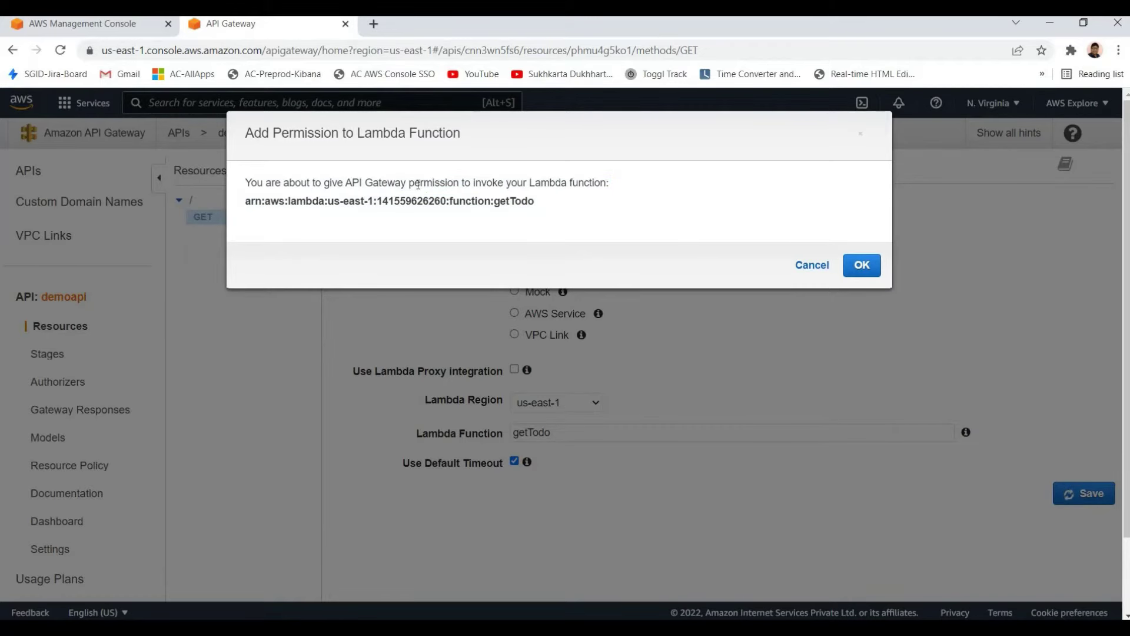
{"action": "left_click", "coordinate": [857, 264], "text": "shift"}
{"action": "key", "text": "Return"}
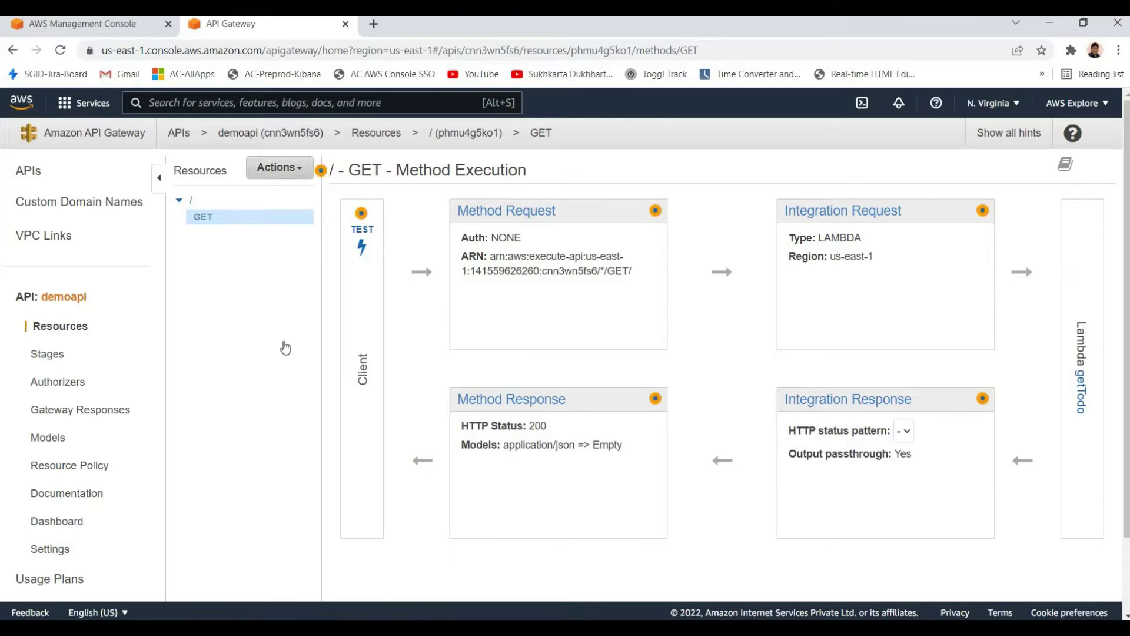
Deploy demoapi to a new stage named 'test' with description 'test'
{"action": "left_click", "coordinate": [280, 167]}
{"action": "left_click", "coordinate": [283, 384]}
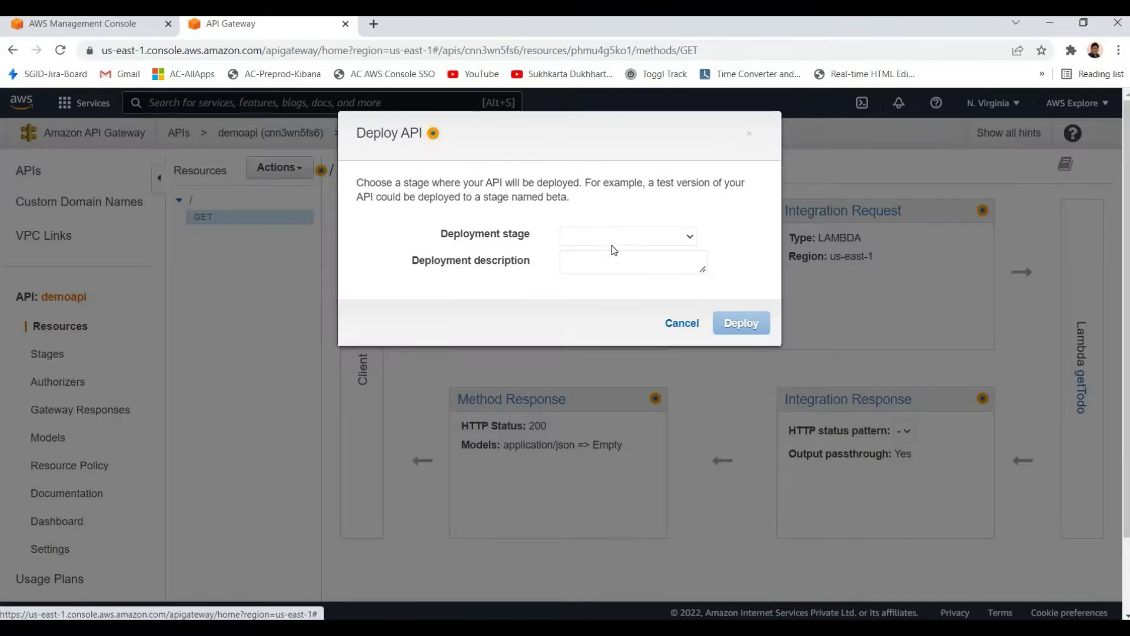
{"action": "left_click", "coordinate": [597, 238]}
{"action": "left_click", "coordinate": [600, 252]}
{"action": "left_click", "coordinate": [596, 237]}
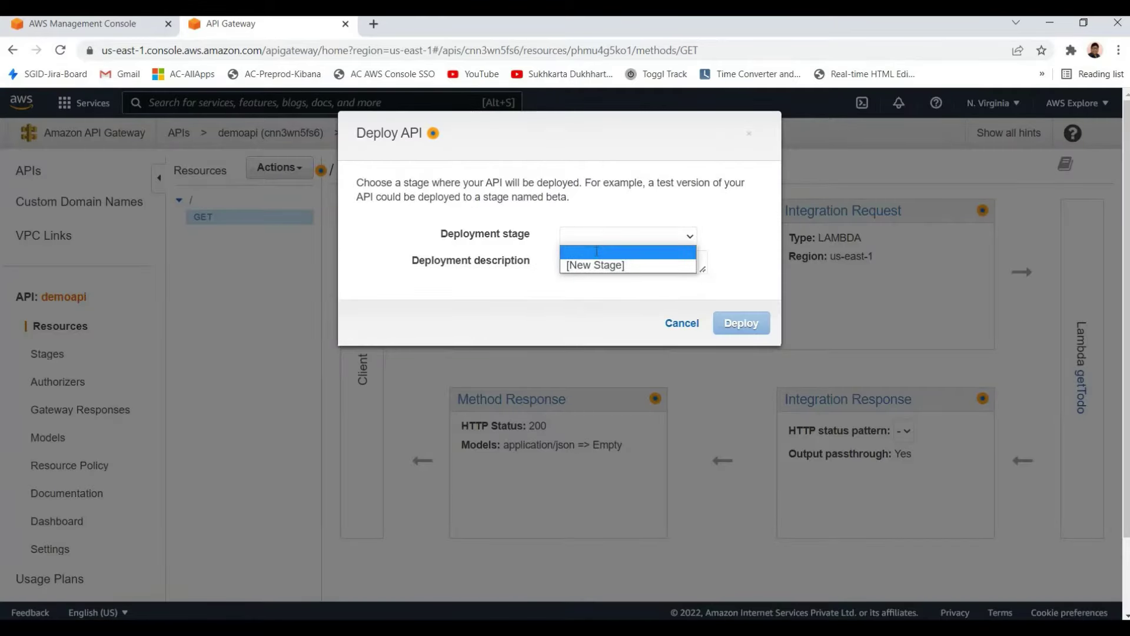
{"action": "left_click", "coordinate": [595, 265]}
{"action": "type", "text": "test"}
{"action": "key", "text": "Tab"}
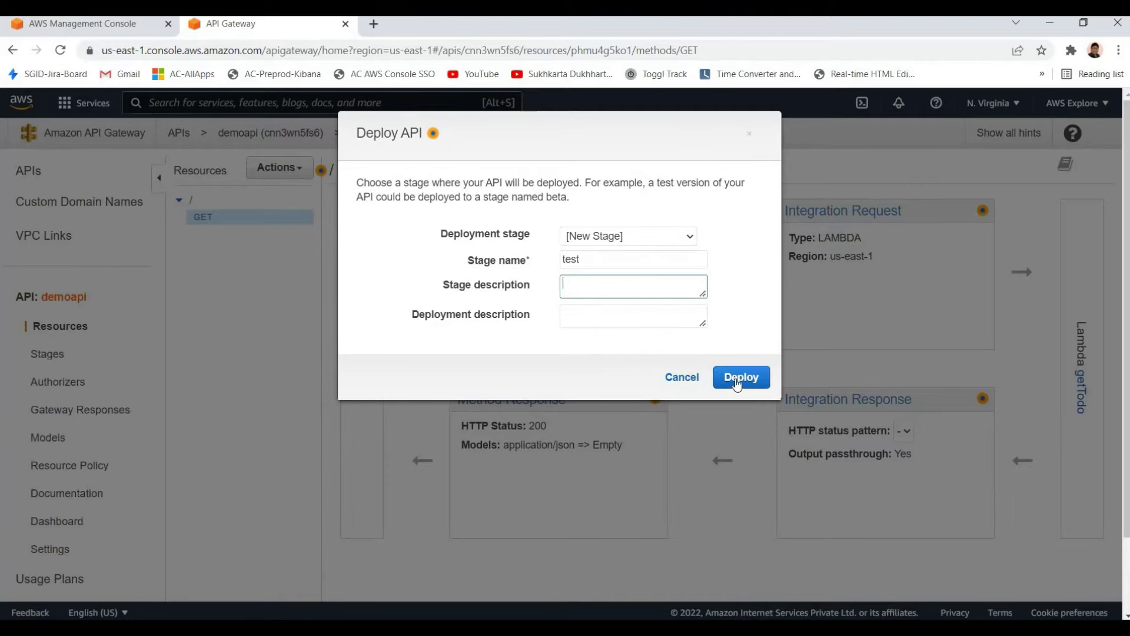
{"action": "type", "text": "test"}
{"action": "key", "text": "Return"}
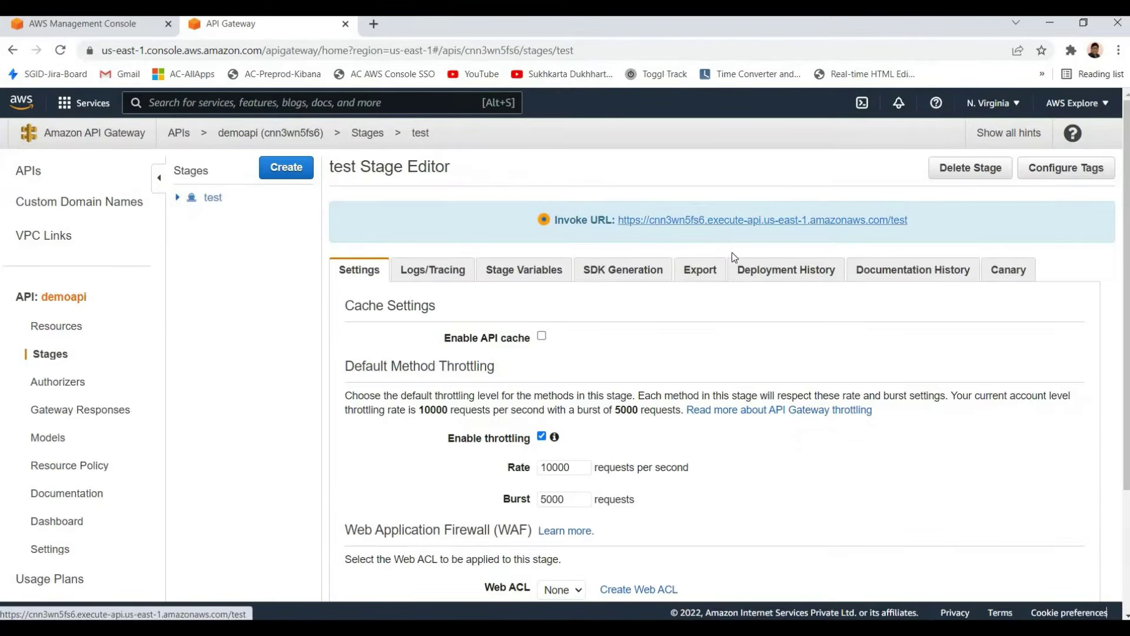
Open the copied Invoke URL in a new tab to see 'Hello from Lambda!'
{"action": "right_click", "coordinate": [709, 223]}
{"action": "left_click", "coordinate": [761, 313]}
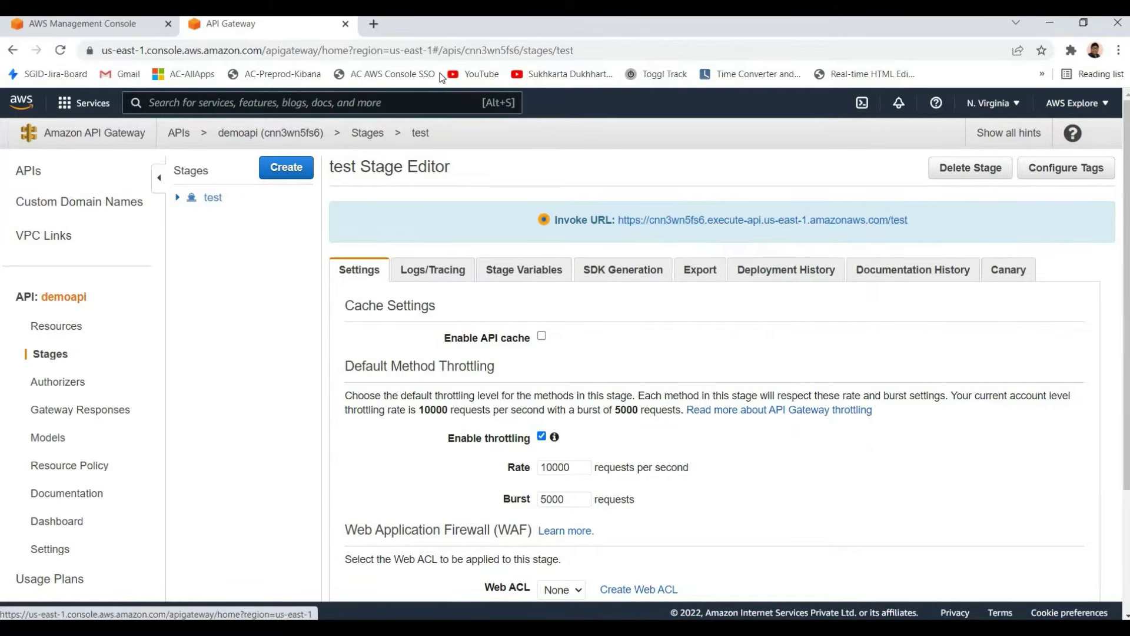
{"action": "left_click", "coordinate": [373, 24]}
{"action": "key", "text": "ctrl+v"}
{"action": "key", "text": "Return"}
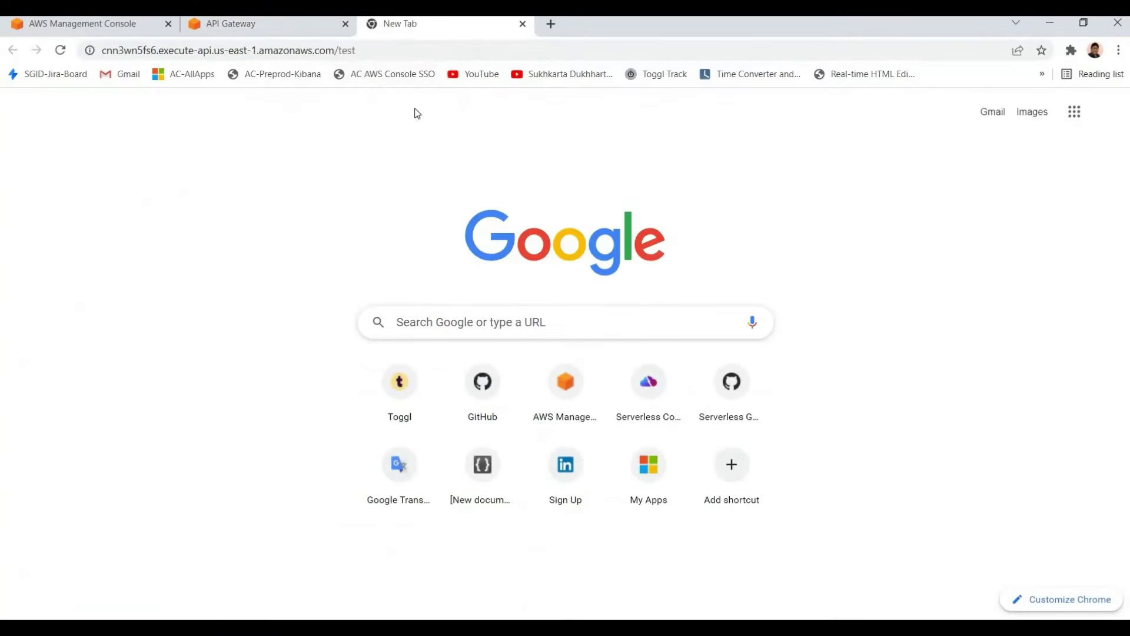
{"action": "key", "text": "ctrl+l"}
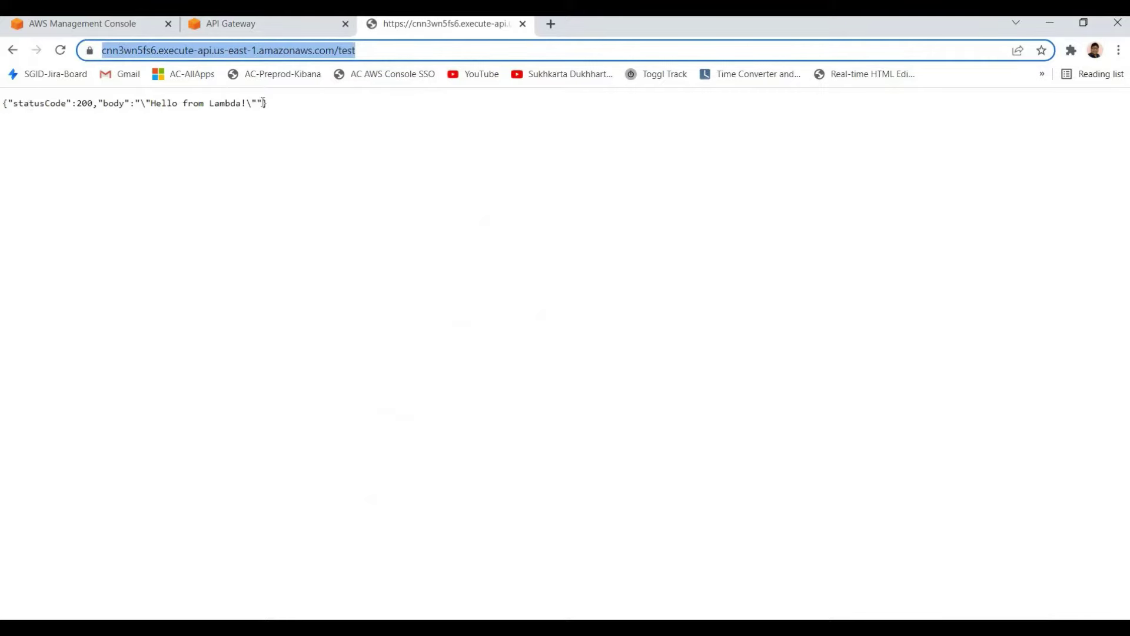
{"action": "left_click_drag", "start_coordinate": [271, 105], "coordinate": [266, 40]}
{"action": "left_click", "coordinate": [482, 265]}
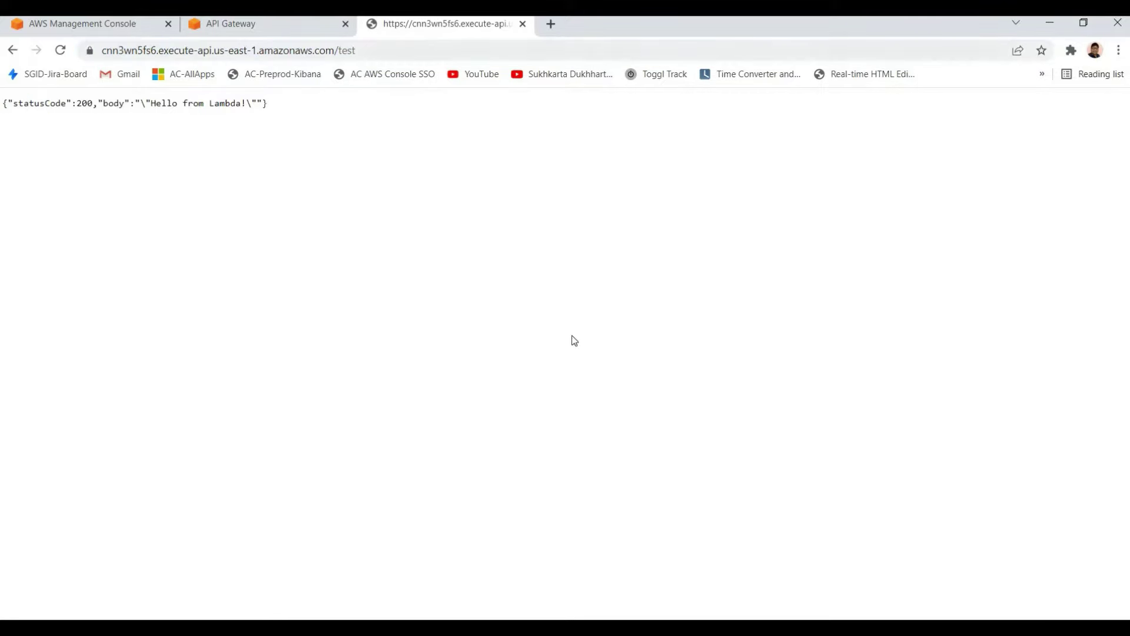
{"action": "left_click", "coordinate": [224, 23]}
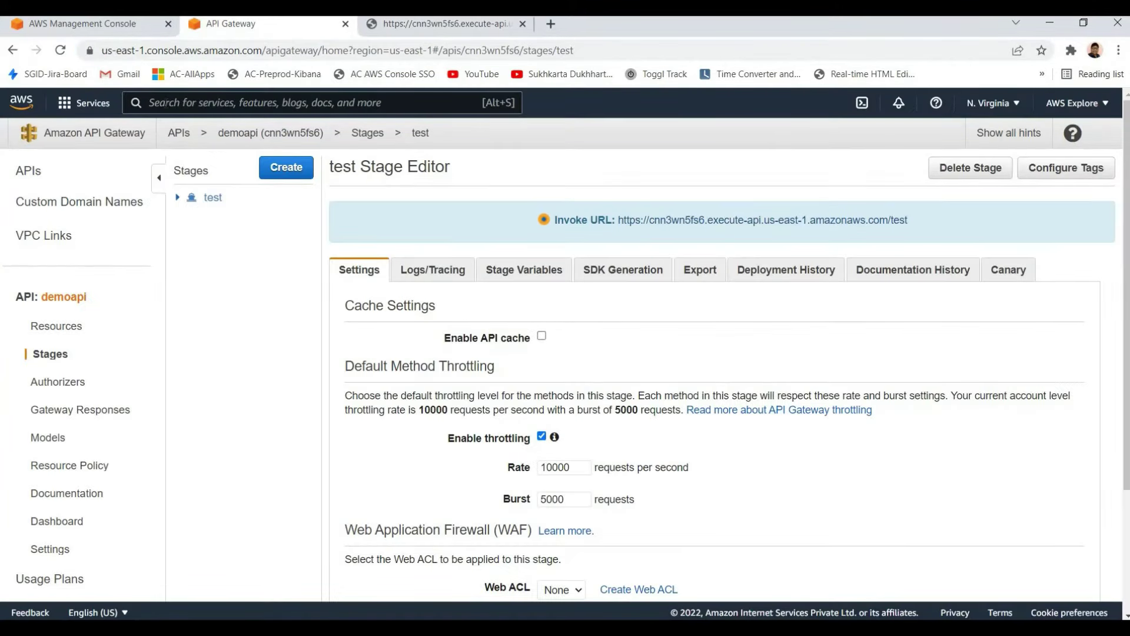
Search for Lambda and open the getTodo function's code
{"action": "left_click", "coordinate": [171, 102]}
{"action": "type", "text": "apig"}
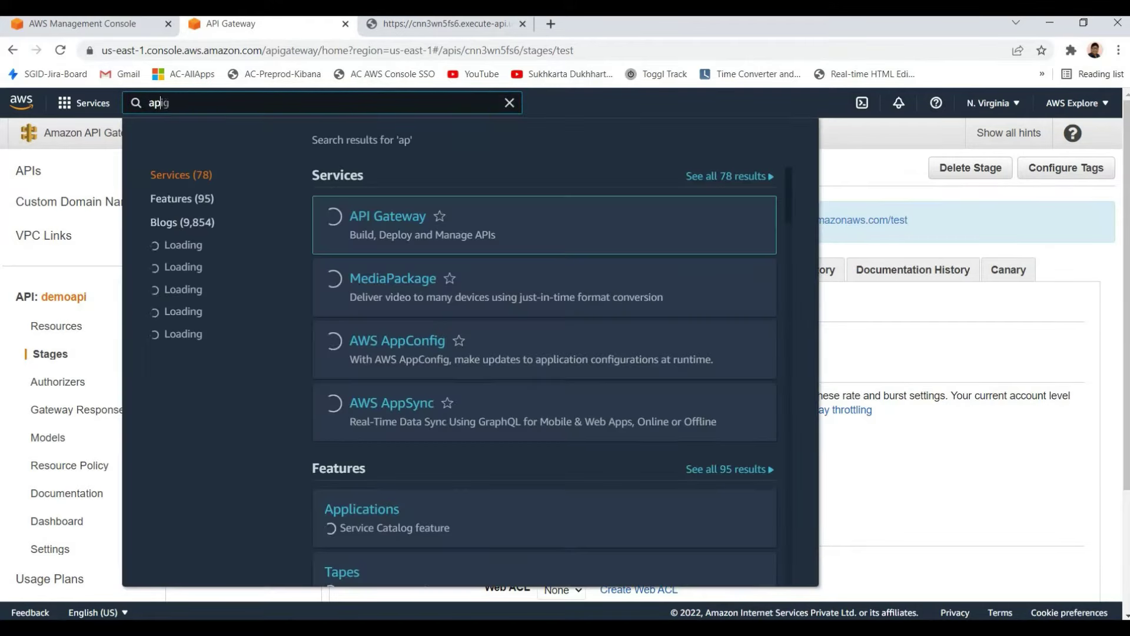
{"action": "left_click", "coordinate": [171, 102]}
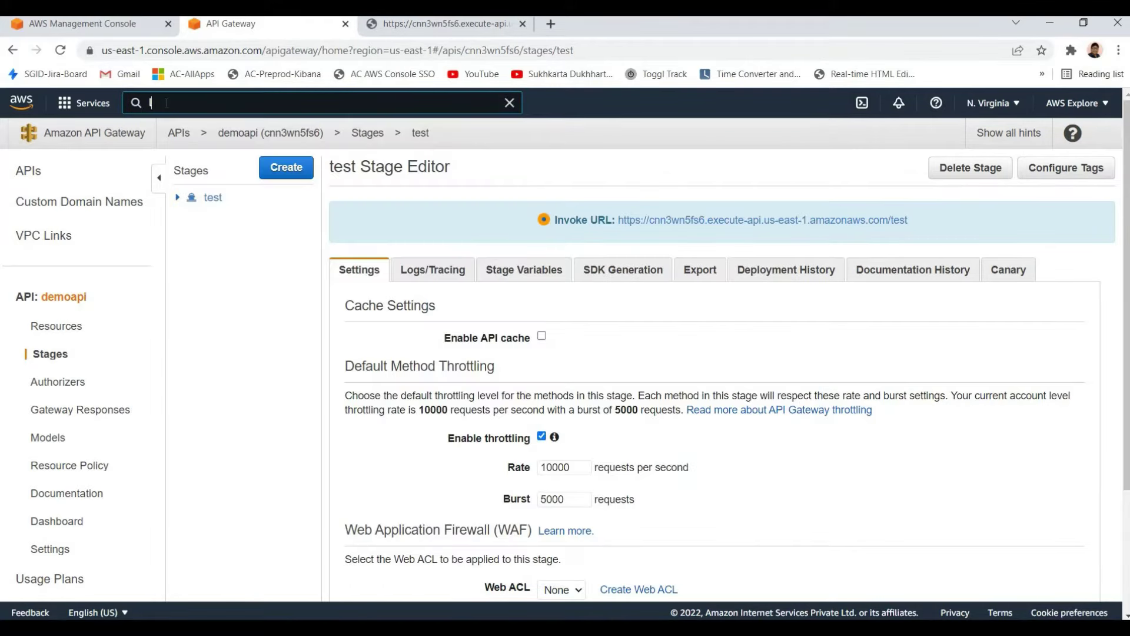
{"action": "type", "text": "lamb"}
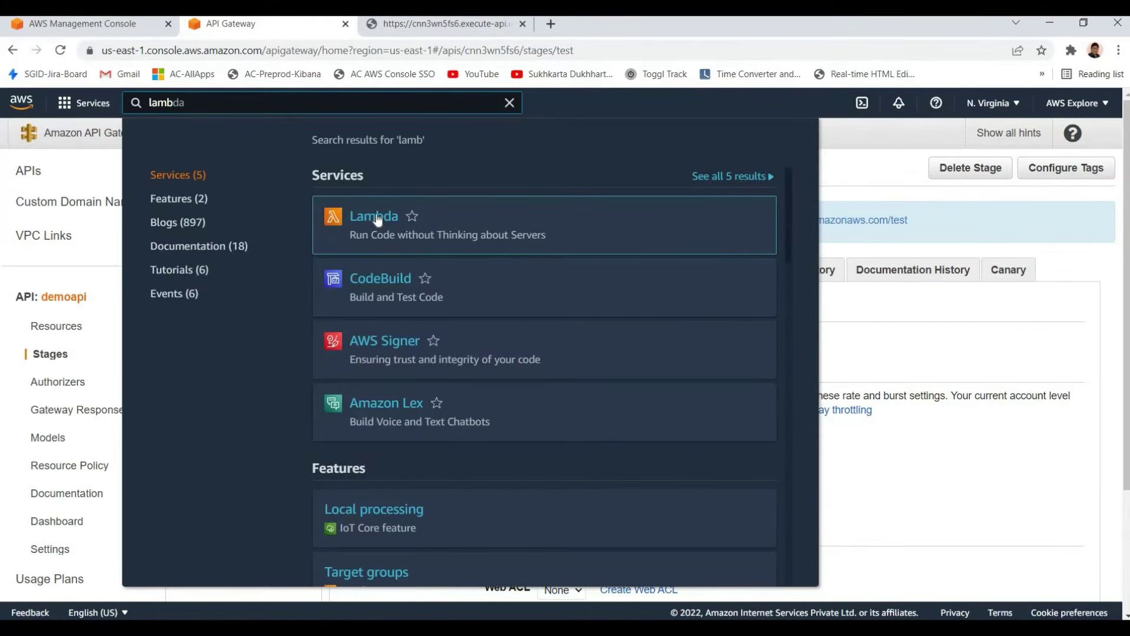
{"action": "key", "text": "Return"}
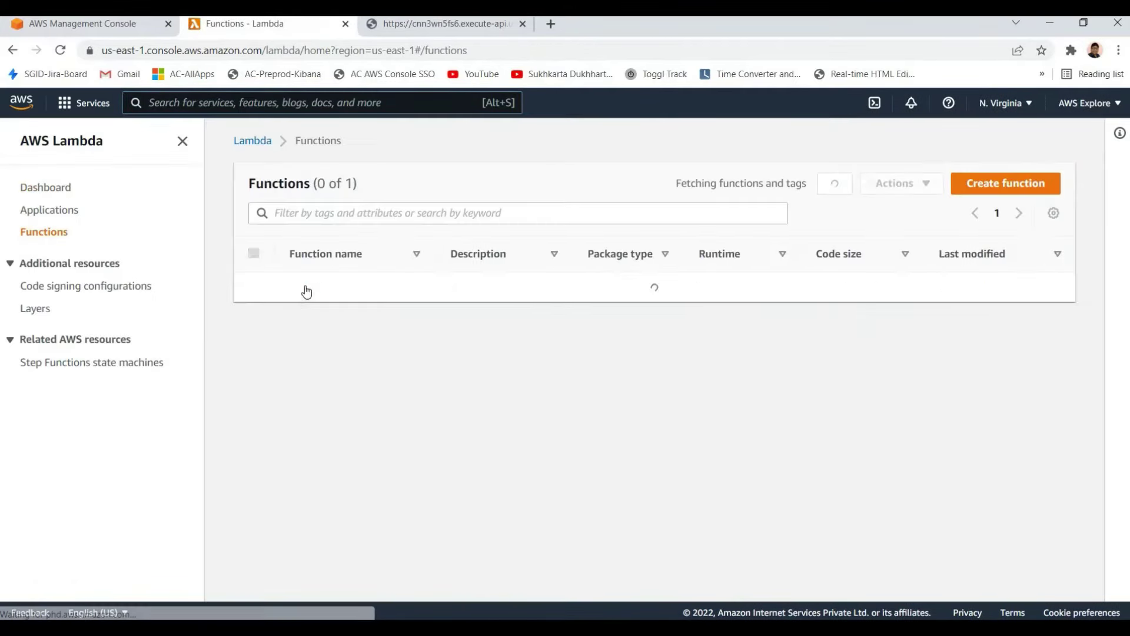
{"action": "left_click", "coordinate": [308, 285]}
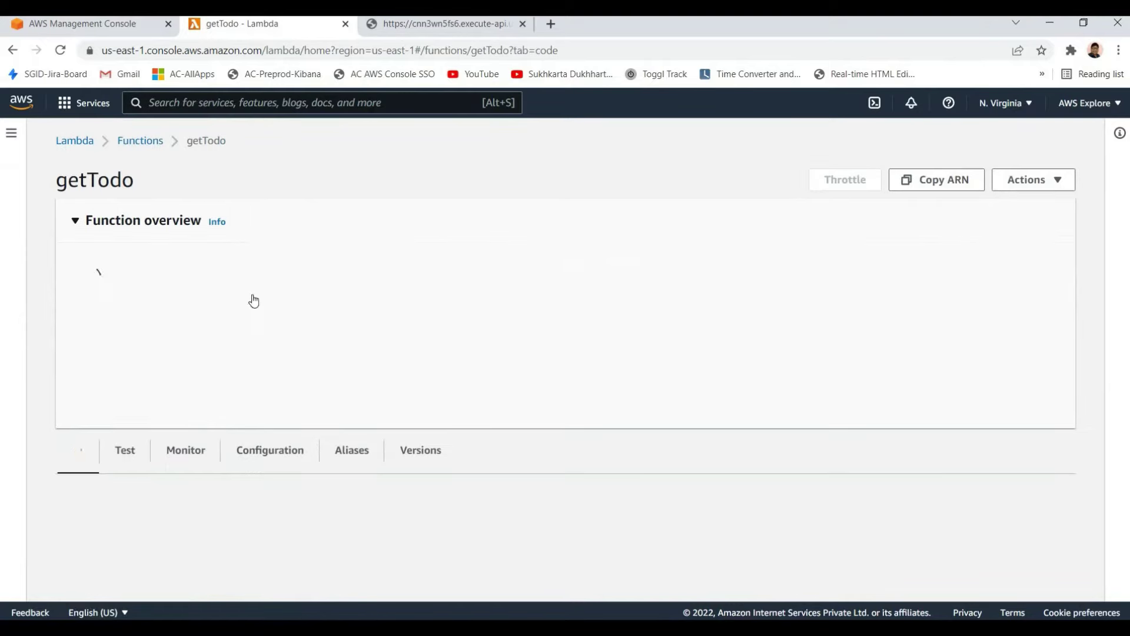
{"action": "scroll", "coordinate": [360, 350], "scroll_direction": "down", "scroll_amount": 5}
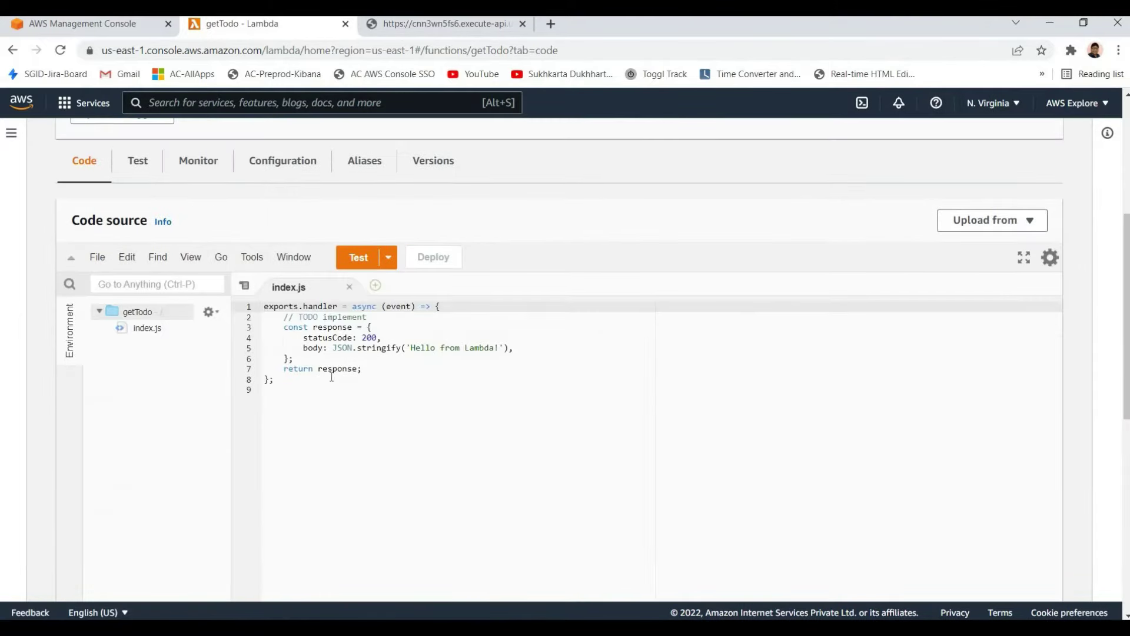
Compare the handler's statusCode and body lines with the reloaded JSON API response
{"action": "left_click_drag", "start_coordinate": [280, 315], "coordinate": [275, 381]}
{"action": "left_click", "coordinate": [353, 347]}
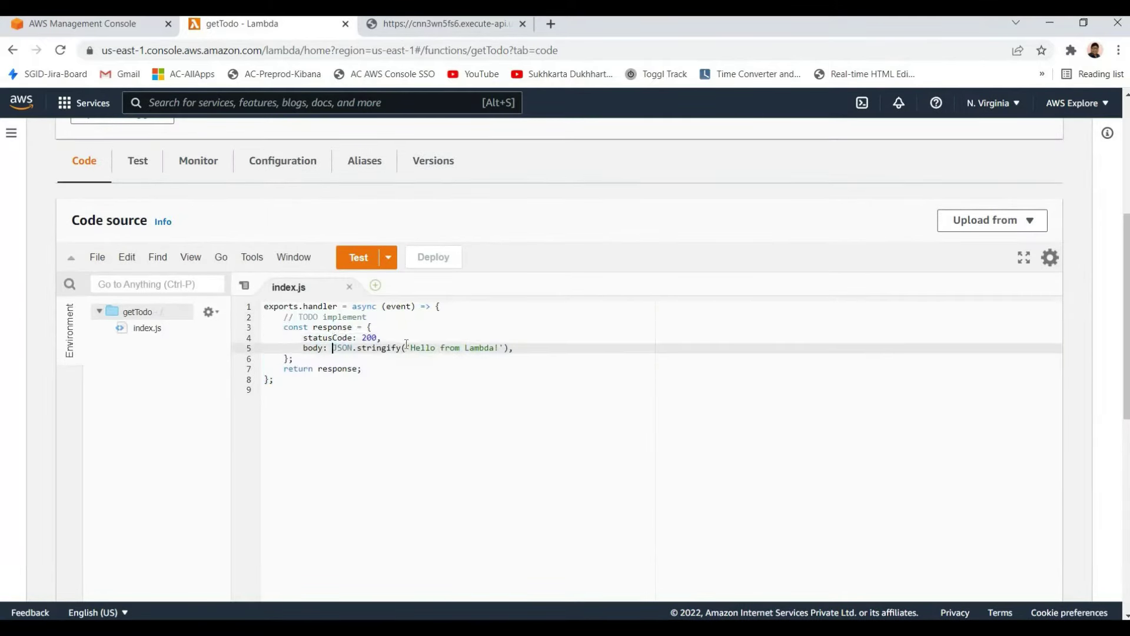
{"action": "double_click", "coordinate": [328, 337]}
{"action": "left_click", "coordinate": [448, 347]}
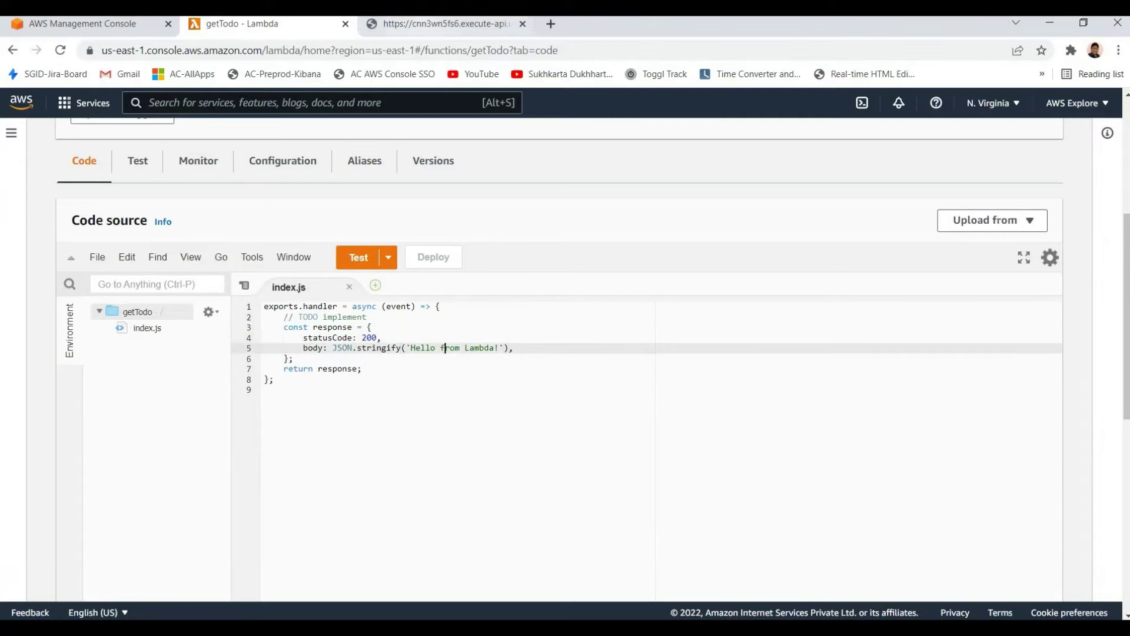
{"action": "left_click", "coordinate": [441, 24]}
{"action": "left_click_drag", "start_coordinate": [323, 106], "coordinate": [3, 104]}
{"action": "left_click", "coordinate": [60, 49]}
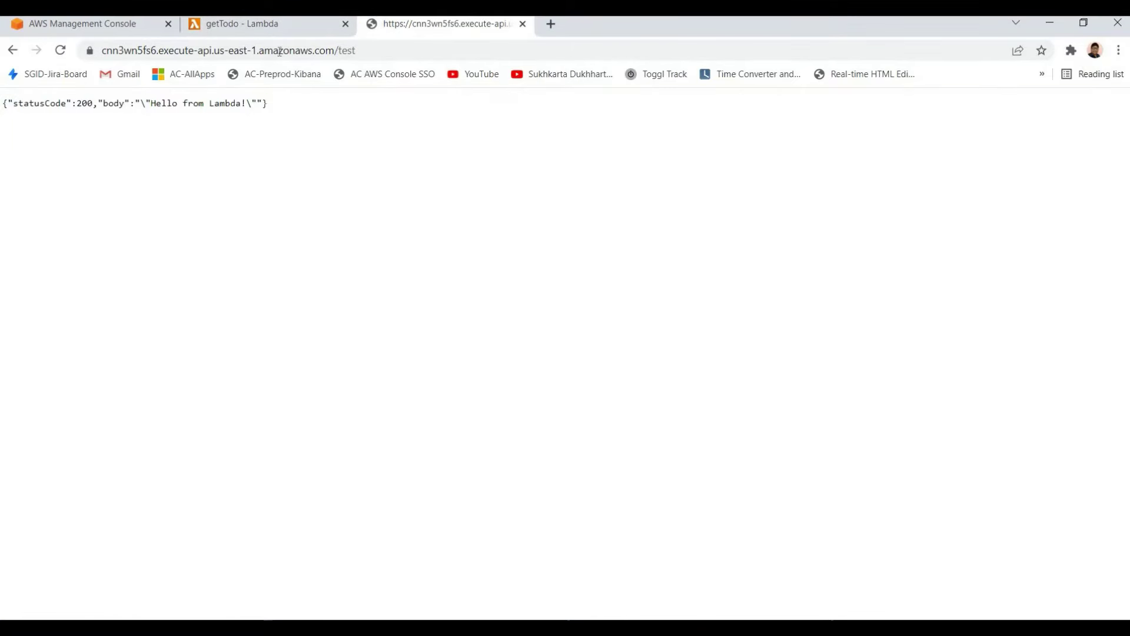
{"action": "left_click_drag", "start_coordinate": [365, 50], "coordinate": [99, 50]}
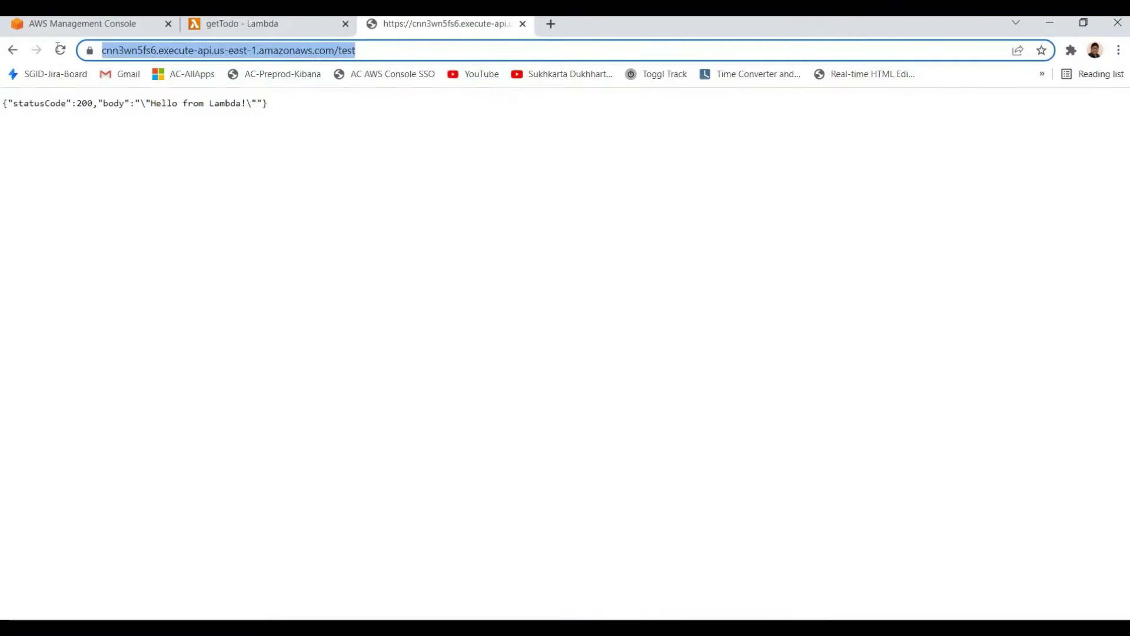
{"action": "left_click", "coordinate": [527, 29]}
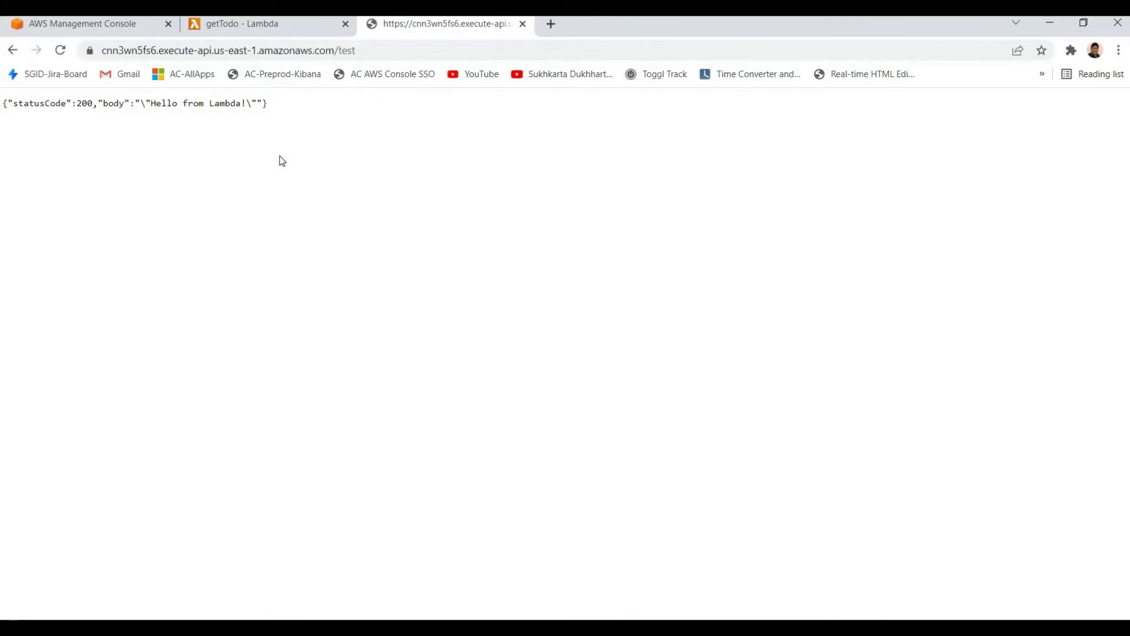
Go over the getTodo handler code again, then close the API response tab
{"action": "left_click", "coordinate": [263, 27]}
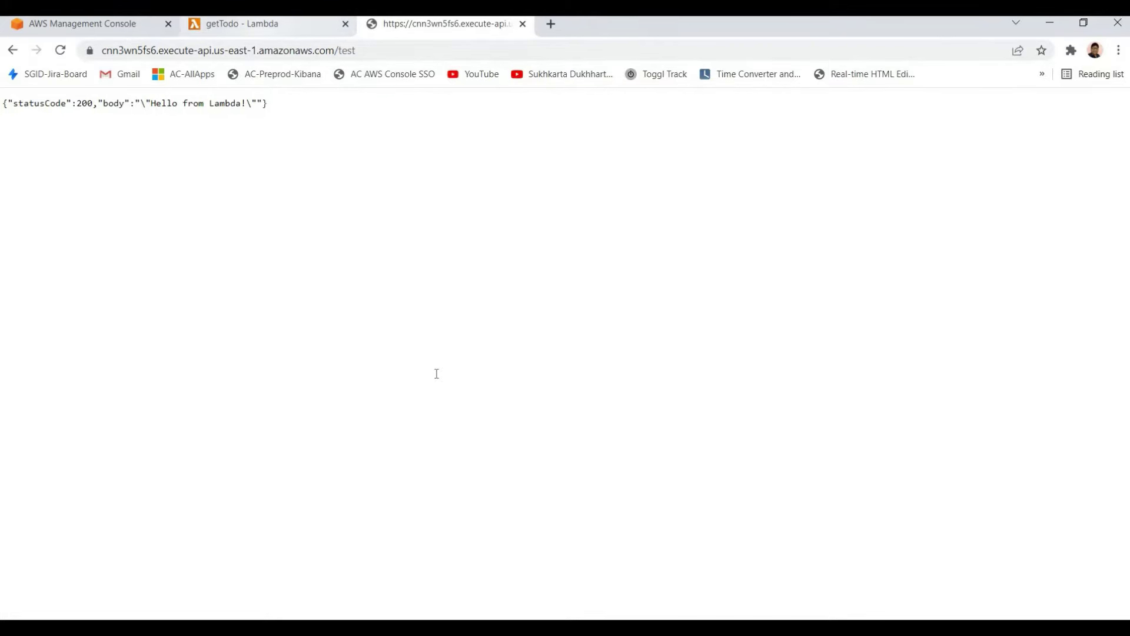
{"action": "left_click_drag", "start_coordinate": [265, 390], "coordinate": [269, 306]}
{"action": "left_click", "coordinate": [323, 338]}
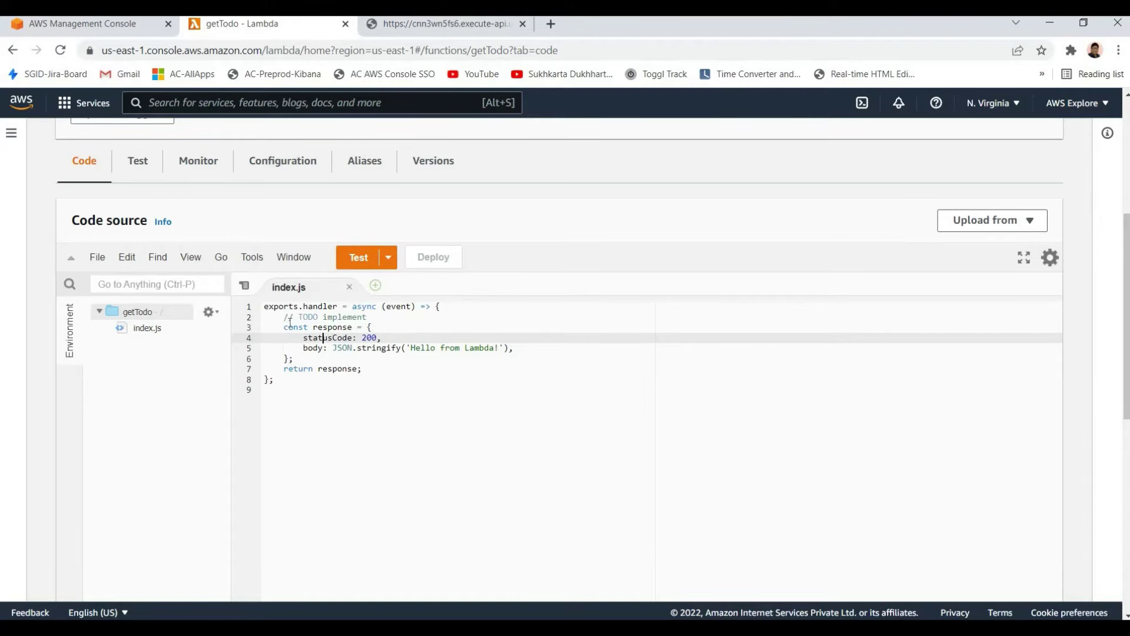
{"action": "scroll", "coordinate": [290, 326], "scroll_direction": "up", "scroll_amount": 2}
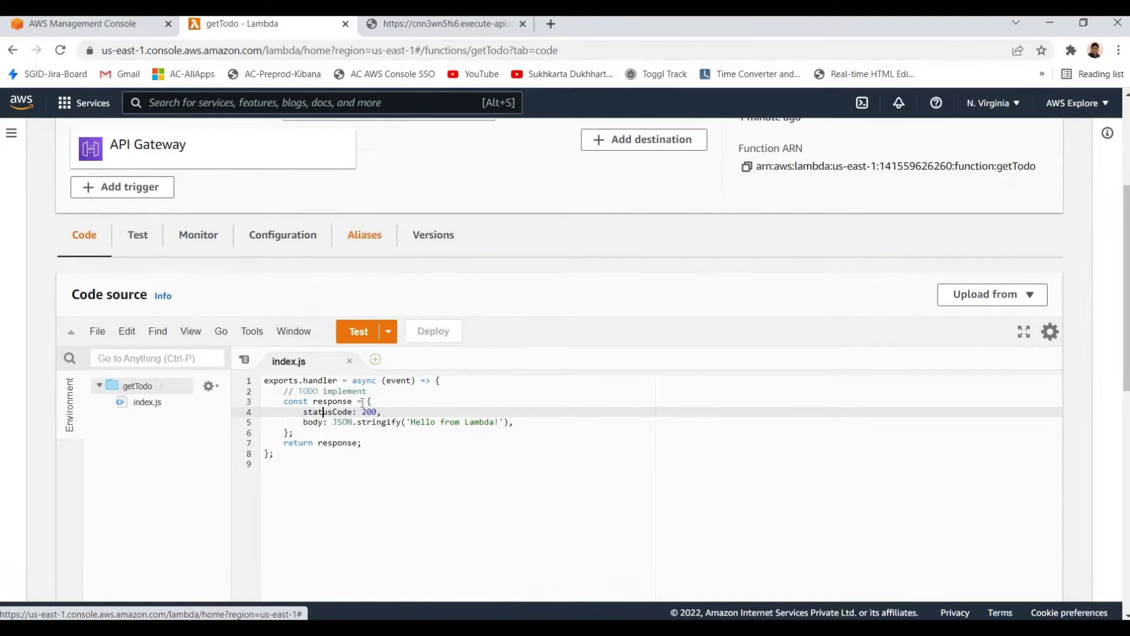
{"action": "scroll", "coordinate": [365, 364], "scroll_direction": "down", "scroll_amount": 3}
{"action": "scroll", "coordinate": [328, 131], "scroll_direction": "up", "scroll_amount": 6}
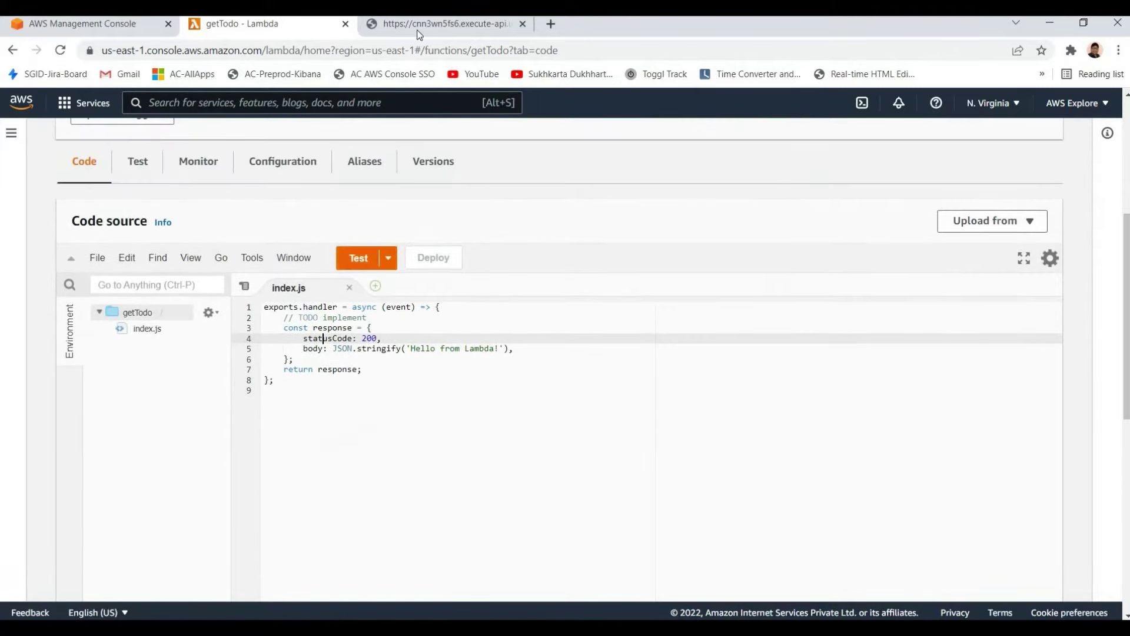
{"action": "key", "text": "ctrl+Tab"}
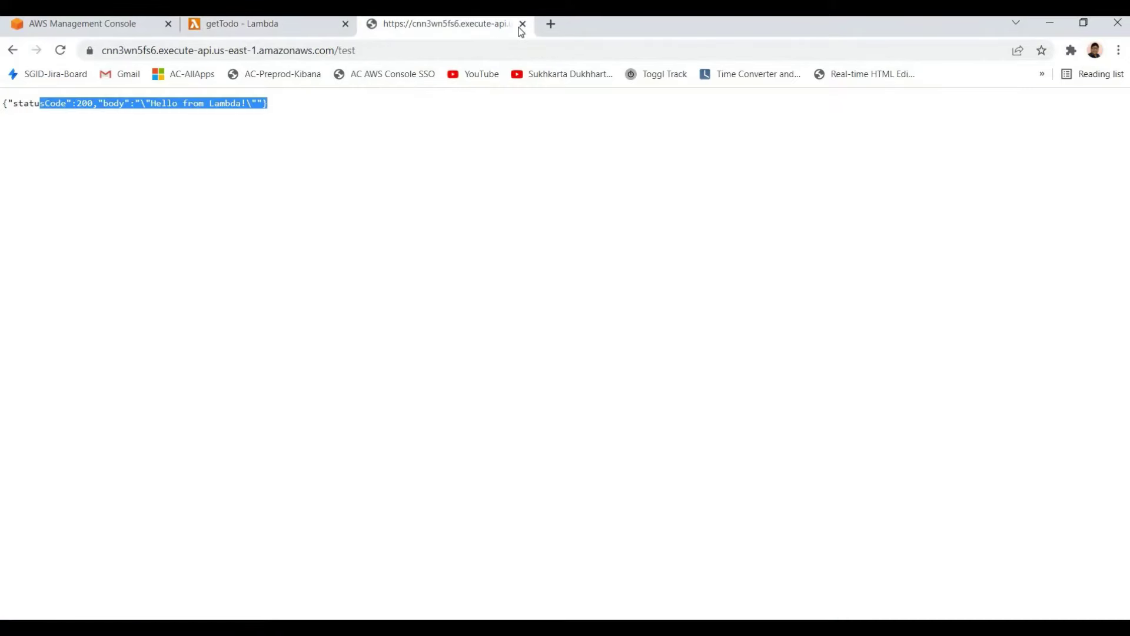
{"action": "left_click", "coordinate": [523, 24]}
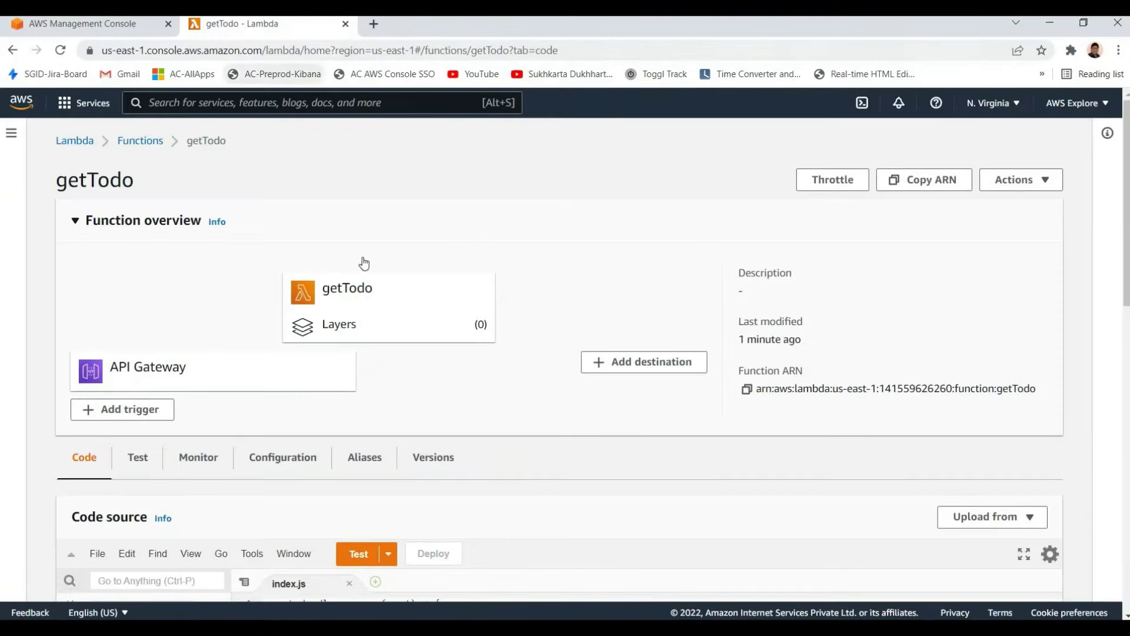
Close the getTodo page and review the Networking & Content Delivery services
{"action": "key", "text": "ctrl+w"}
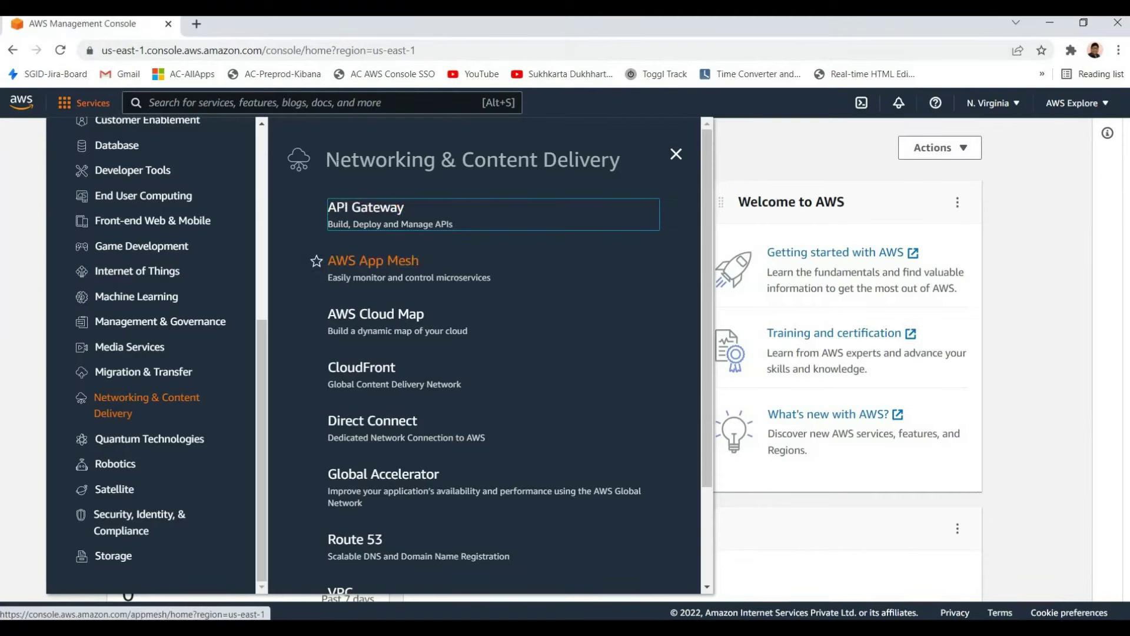
{"action": "left_click_drag", "start_coordinate": [326, 160], "coordinate": [456, 160]}
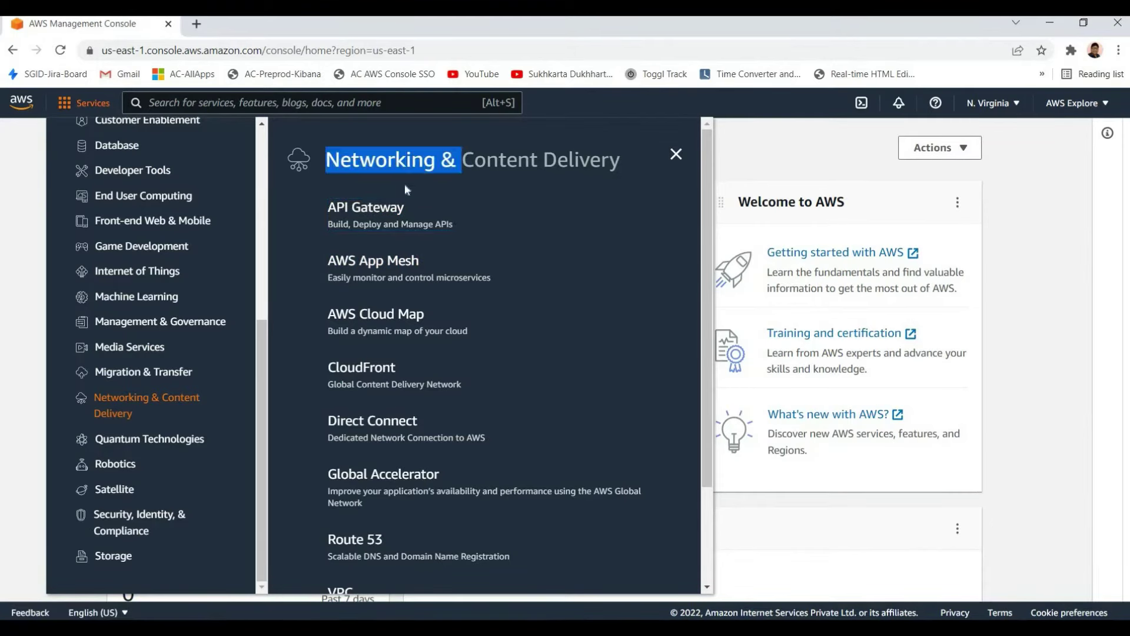
{"action": "left_click", "coordinate": [366, 234]}
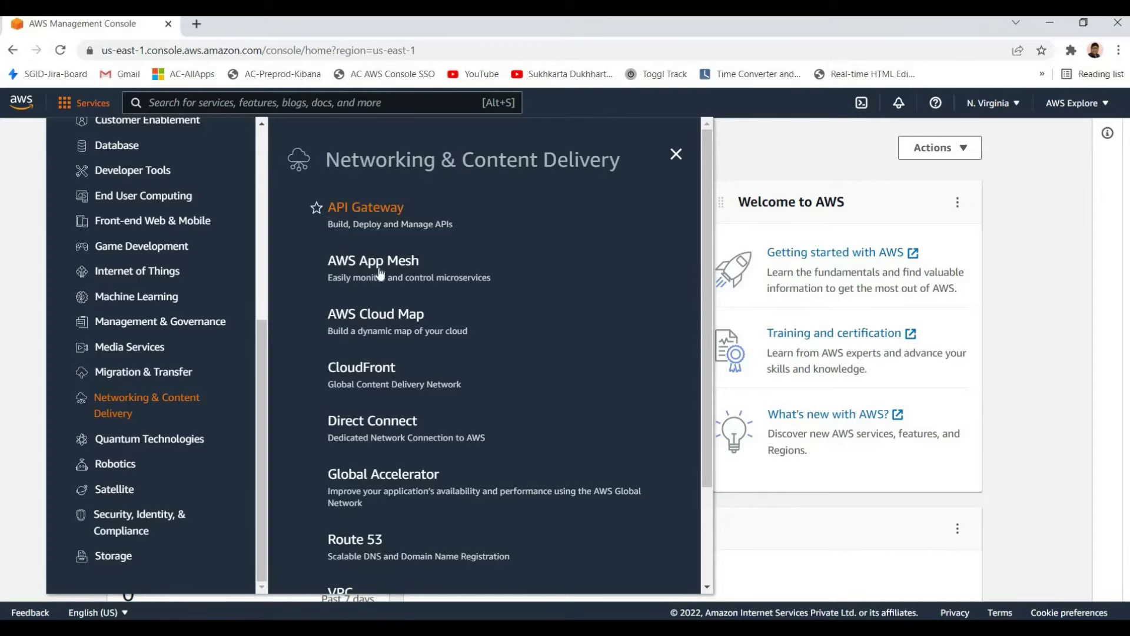
{"action": "scroll", "coordinate": [358, 527], "scroll_direction": "down", "scroll_amount": 1}
{"action": "scroll", "coordinate": [357, 528], "scroll_direction": "down", "scroll_amount": 2}
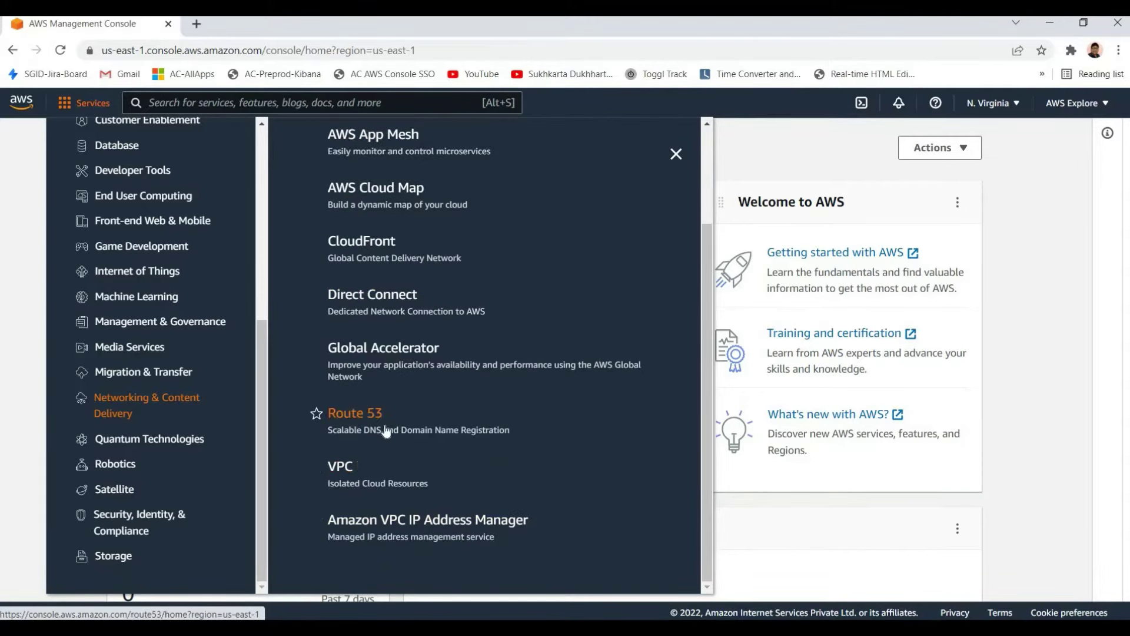
{"action": "scroll", "coordinate": [386, 431], "scroll_direction": "up", "scroll_amount": 3}
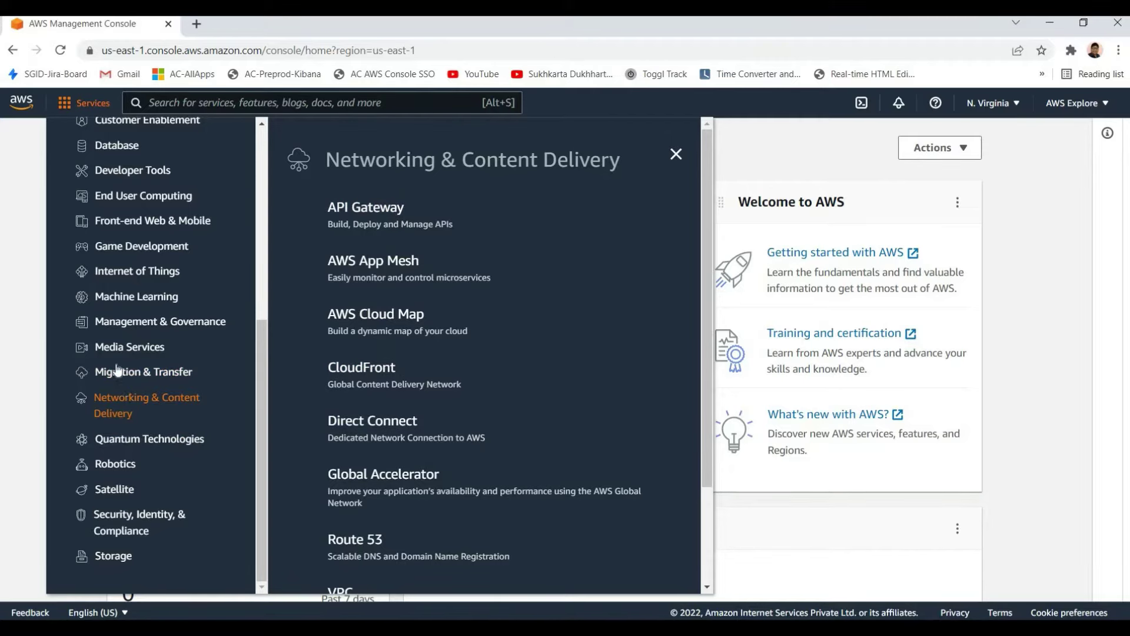
{"action": "scroll", "coordinate": [114, 361], "scroll_direction": "up", "scroll_amount": 3}
{"action": "scroll", "coordinate": [104, 426], "scroll_direction": "down", "scroll_amount": 3}
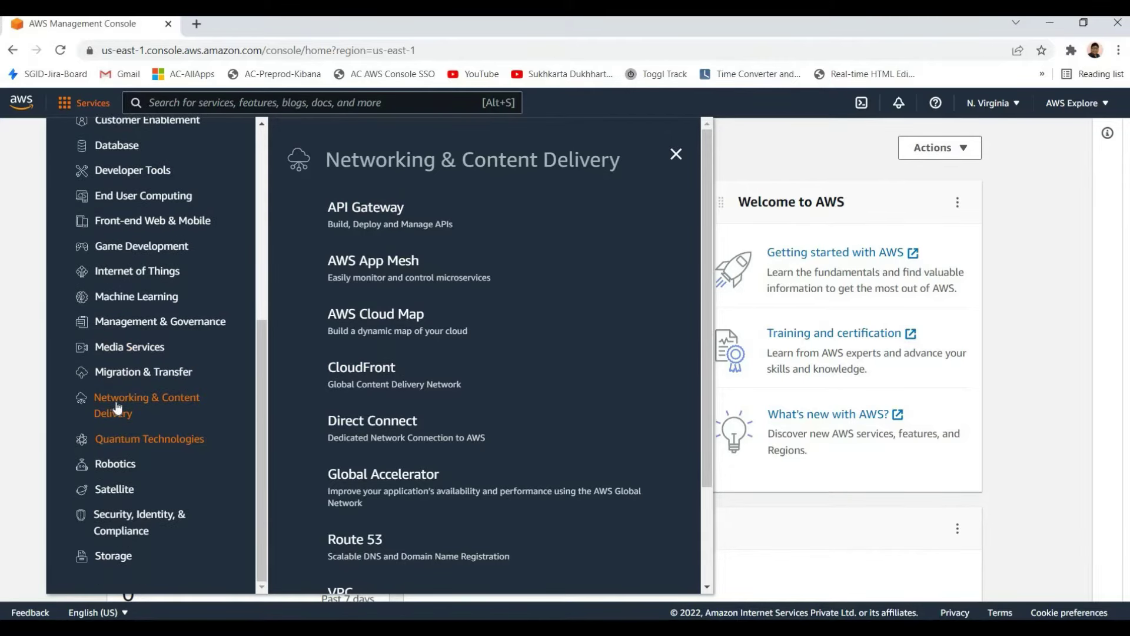
Browse the Migration & Transfer, Media Services, and Management & Governance service lists
{"action": "left_click", "coordinate": [121, 381]}
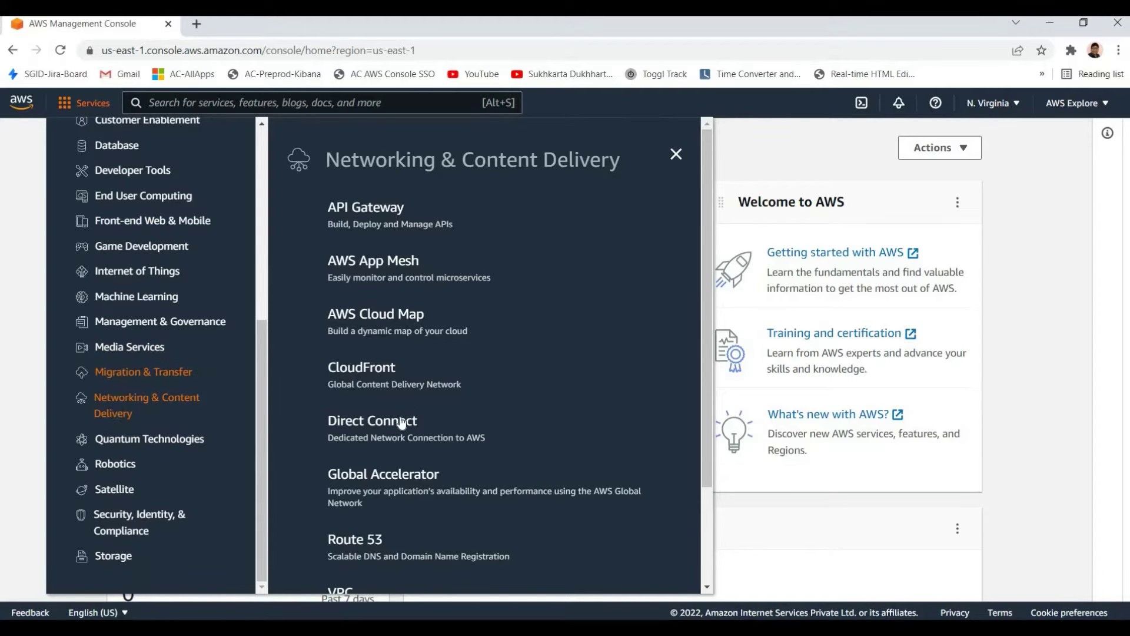
{"action": "scroll", "coordinate": [403, 500], "scroll_direction": "down", "scroll_amount": 2}
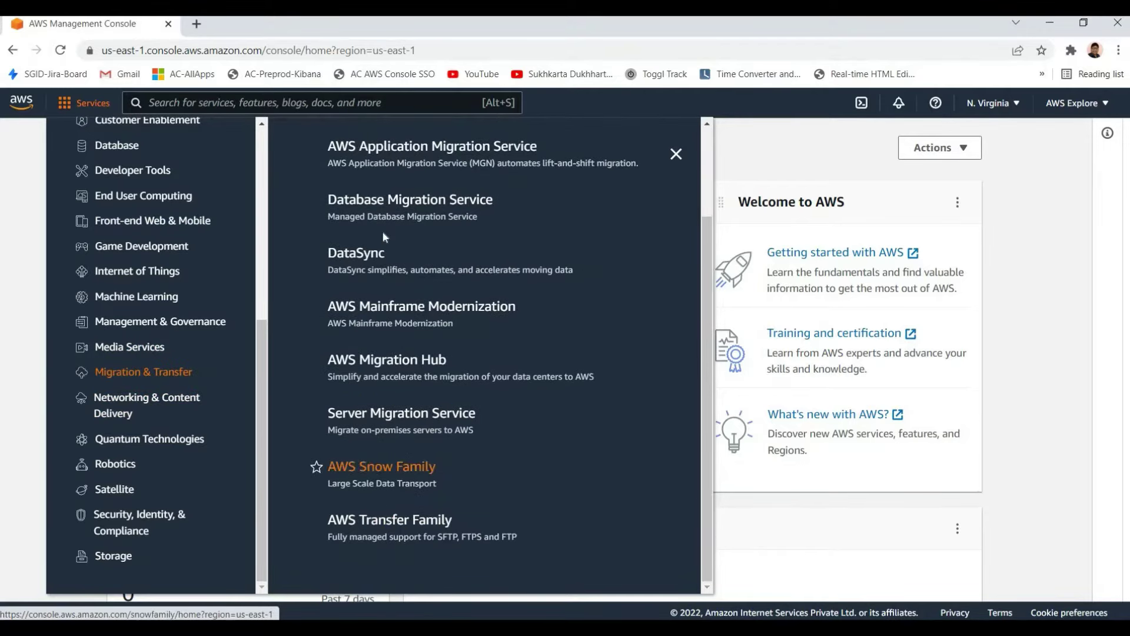
{"action": "scroll", "coordinate": [383, 238], "scroll_direction": "up", "scroll_amount": 2}
{"action": "scroll", "coordinate": [421, 287], "scroll_direction": "down", "scroll_amount": 2}
{"action": "scroll", "coordinate": [422, 287], "scroll_direction": "up", "scroll_amount": 2}
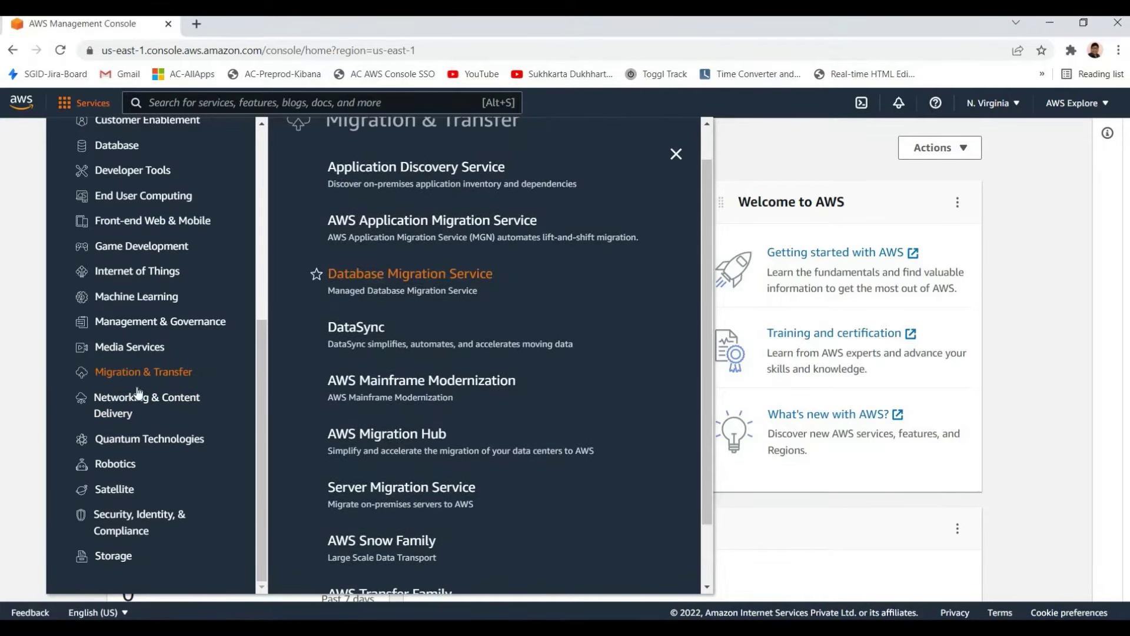
{"action": "scroll", "coordinate": [317, 271], "scroll_direction": "down", "scroll_amount": 2}
{"action": "left_click", "coordinate": [132, 351]}
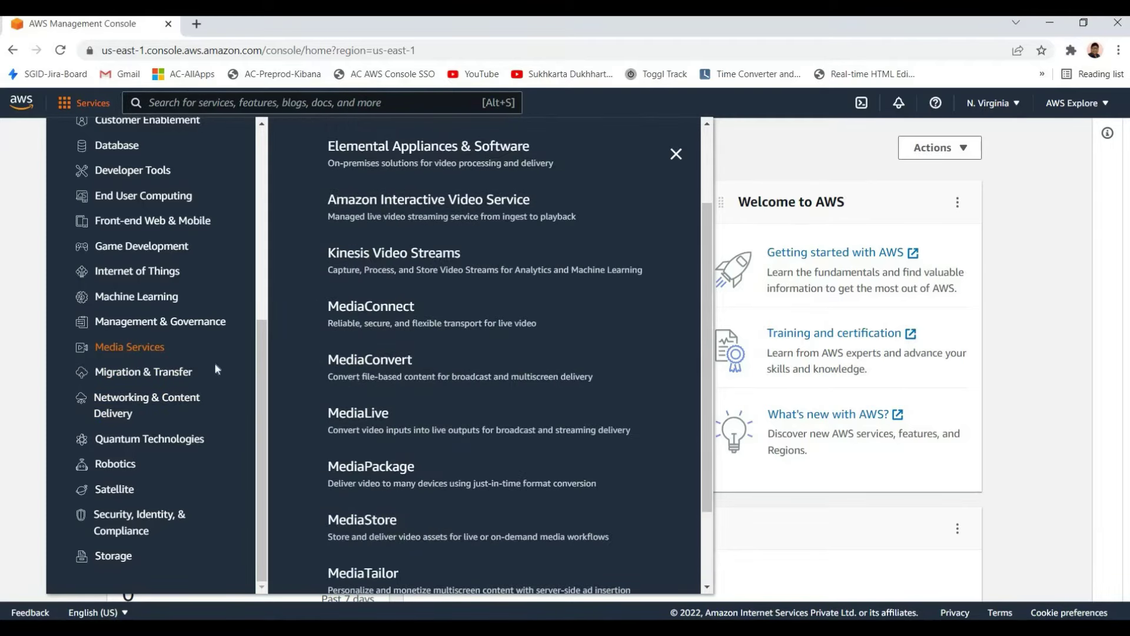
{"action": "scroll", "coordinate": [412, 312], "scroll_direction": "up", "scroll_amount": 1}
{"action": "key", "text": "Up"}
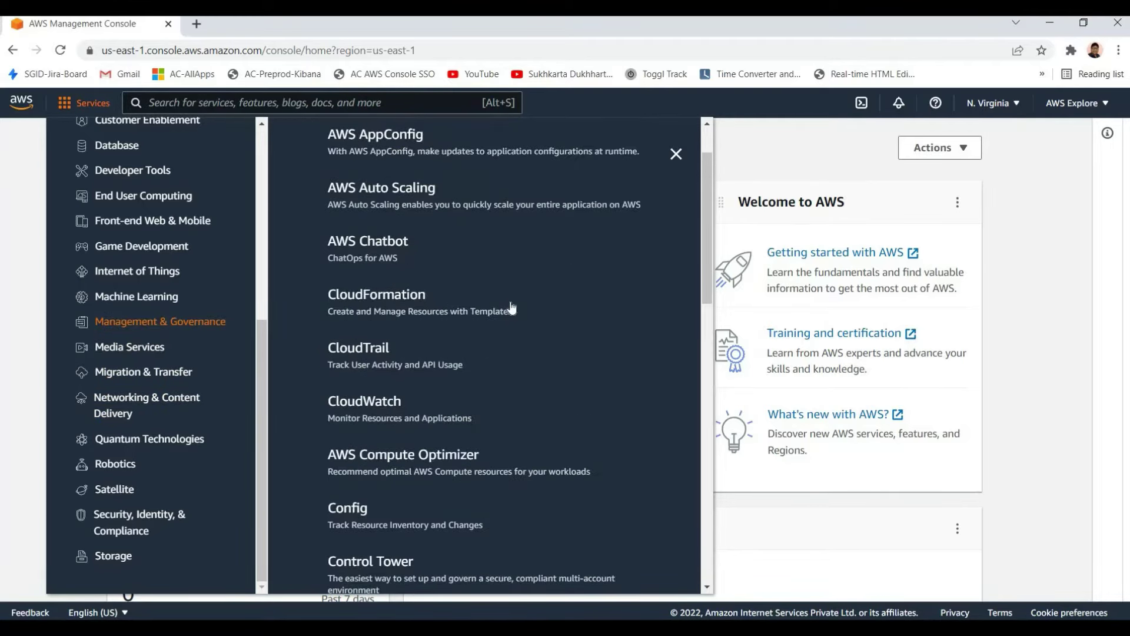
{"action": "scroll", "coordinate": [471, 276], "scroll_direction": "up", "scroll_amount": 1}
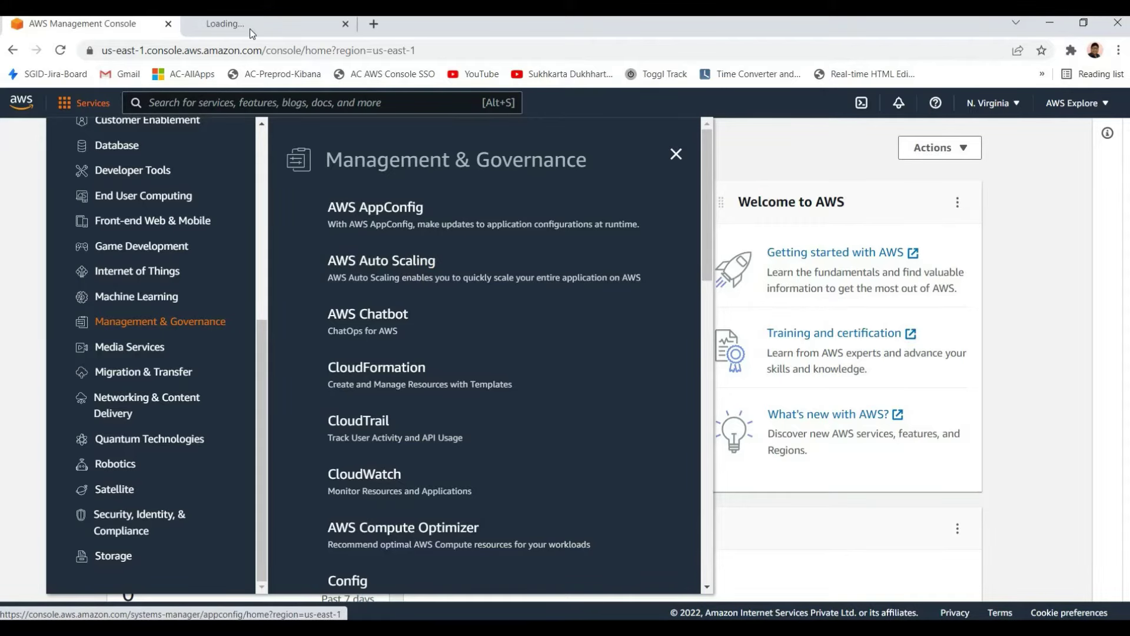
Switch to the AWS Auto Scaling tab and highlight its heading, tagline and opening paragraph
{"action": "left_click", "coordinate": [249, 28]}
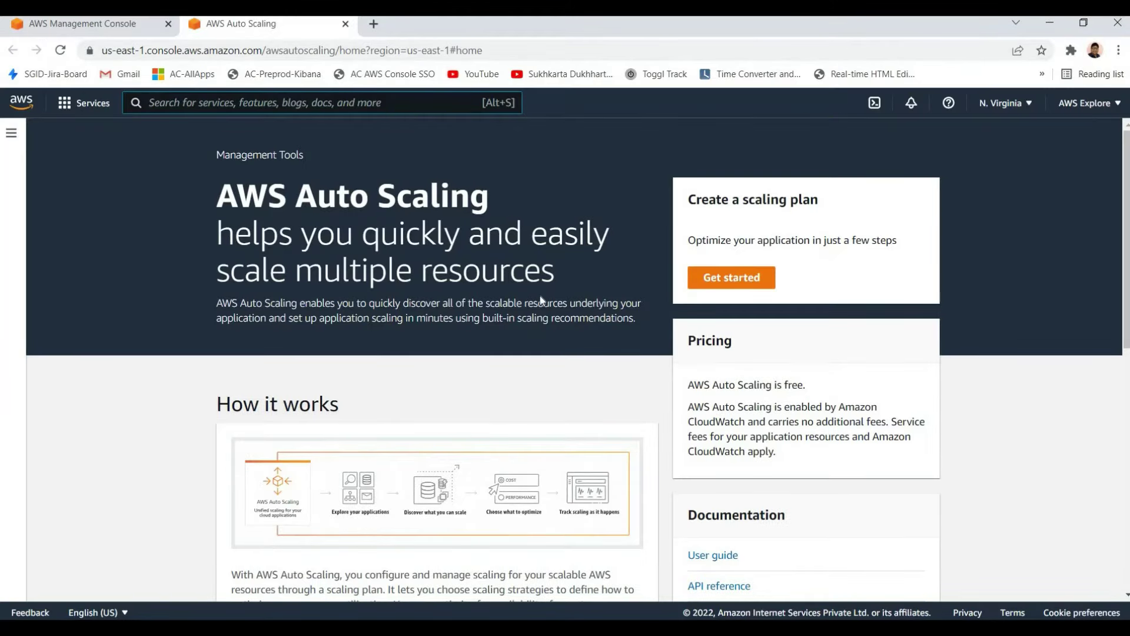
{"action": "left_click_drag", "start_coordinate": [556, 281], "coordinate": [420, 272]}
{"action": "left_click", "coordinate": [197, 228]}
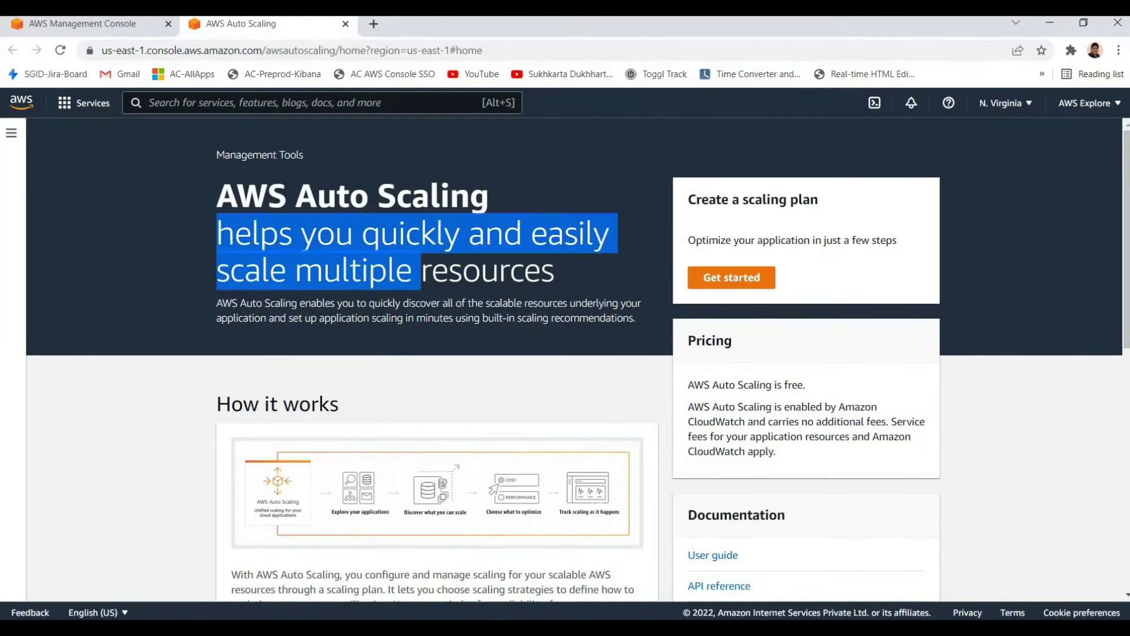
{"action": "left_click", "coordinate": [216, 190]}
{"action": "left_click_drag", "start_coordinate": [217, 190], "coordinate": [449, 272]}
{"action": "left_click", "coordinate": [449, 272]}
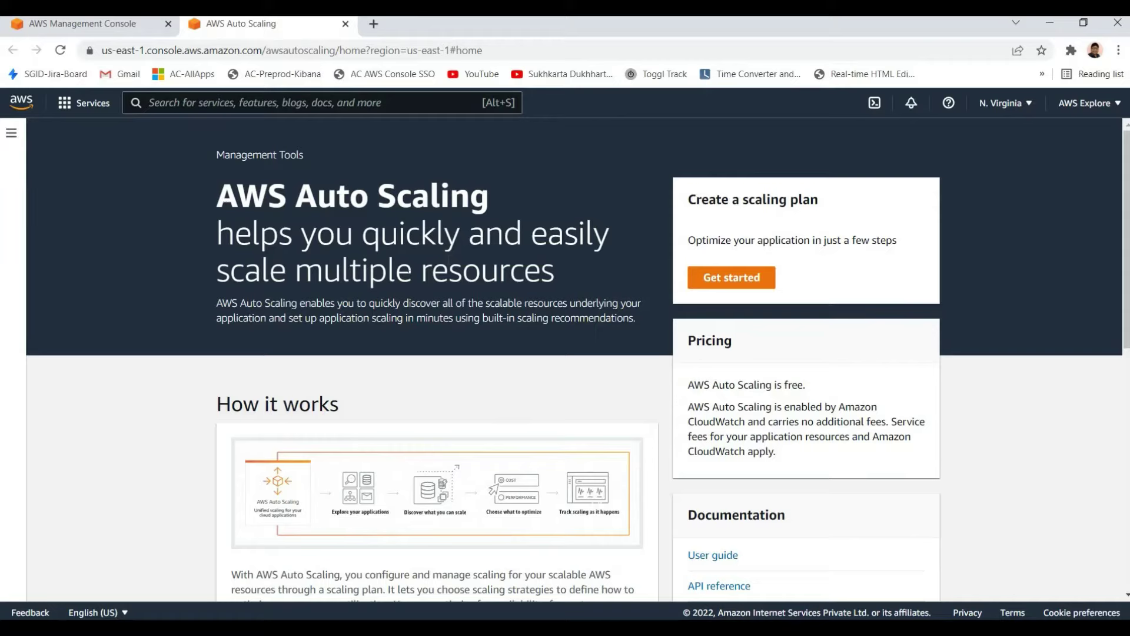
{"action": "left_click_drag", "start_coordinate": [217, 194], "coordinate": [475, 318]}
{"action": "left_click", "coordinate": [574, 289]}
{"action": "left_click", "coordinate": [206, 202]}
{"action": "left_click", "coordinate": [475, 318]}
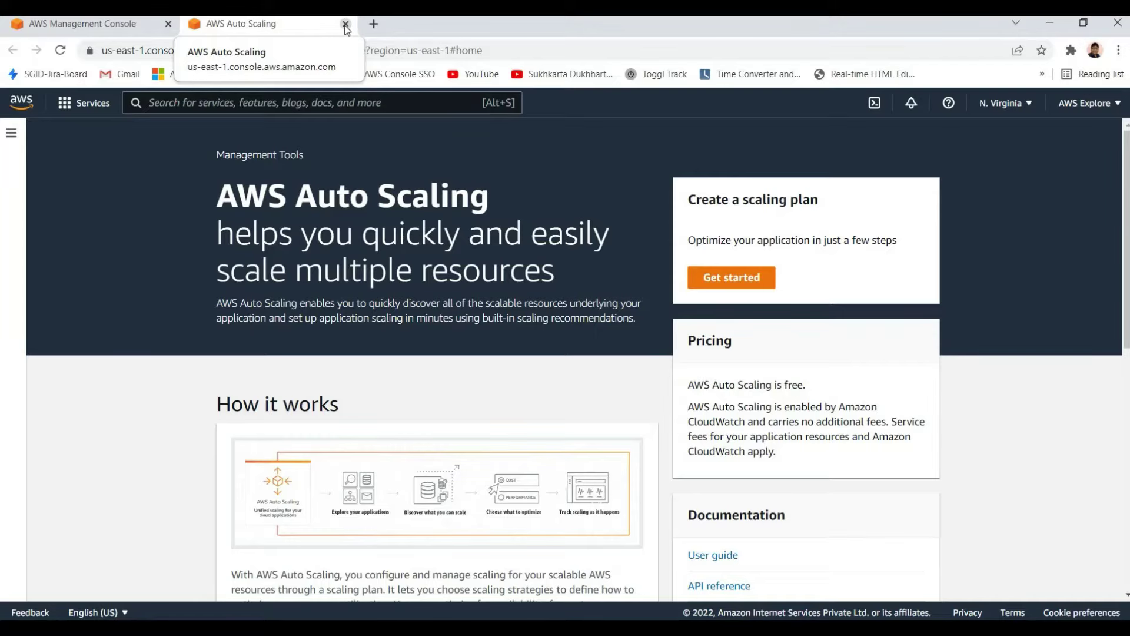
Close the Auto Scaling tab and open CloudFormation from Management & Governance in a new tab
{"action": "key", "text": "ctrl+w"}
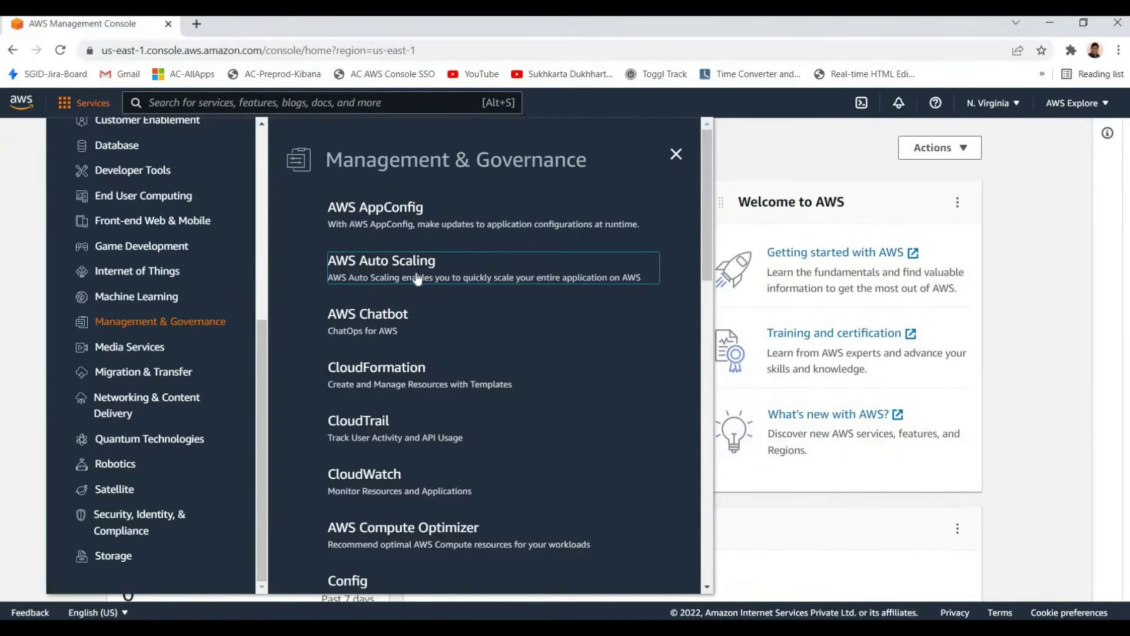
{"action": "scroll", "coordinate": [379, 297], "scroll_direction": "down", "scroll_amount": 3}
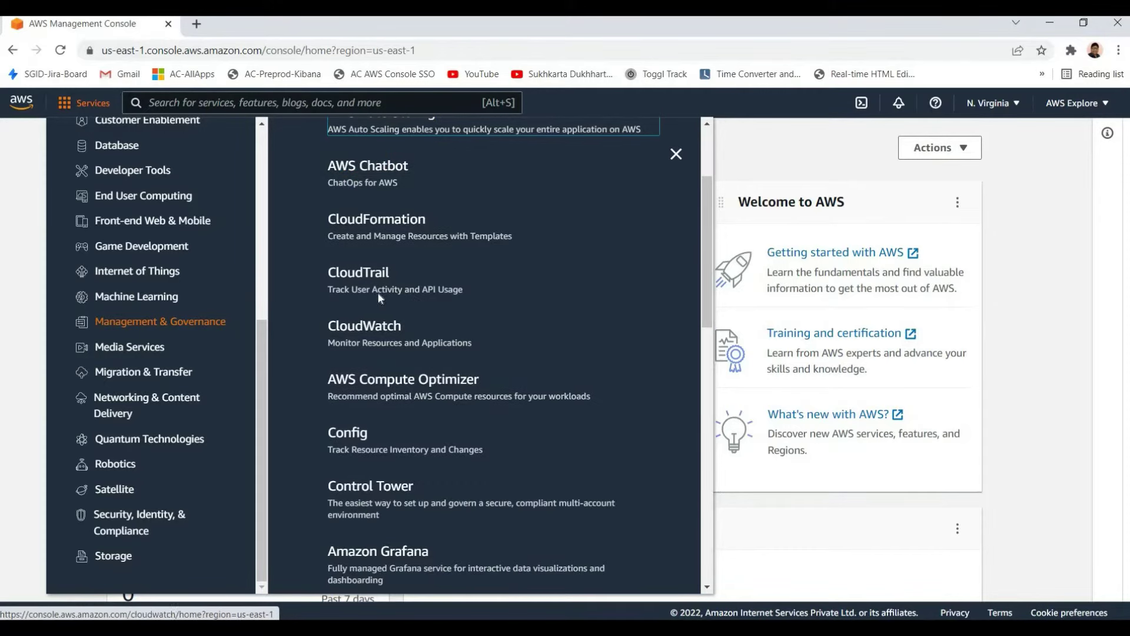
{"action": "scroll", "coordinate": [376, 306], "scroll_direction": "up", "scroll_amount": 2}
{"action": "scroll", "coordinate": [379, 259], "scroll_direction": "down", "scroll_amount": 1}
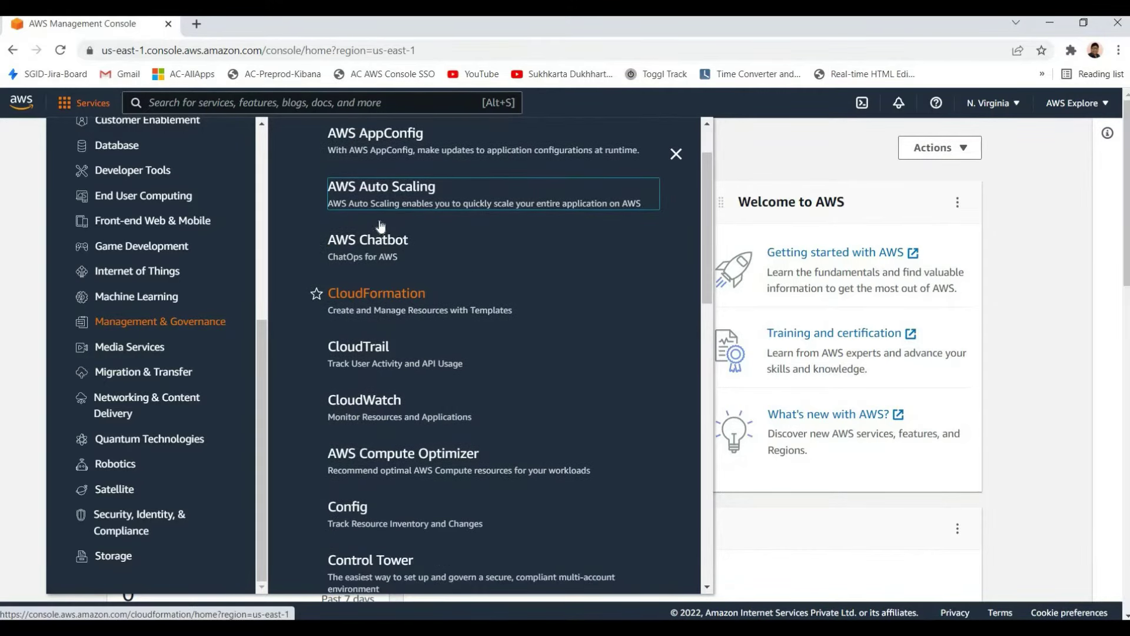
{"action": "scroll", "coordinate": [380, 227], "scroll_direction": "down", "scroll_amount": 2}
{"action": "right_click", "coordinate": [379, 222]}
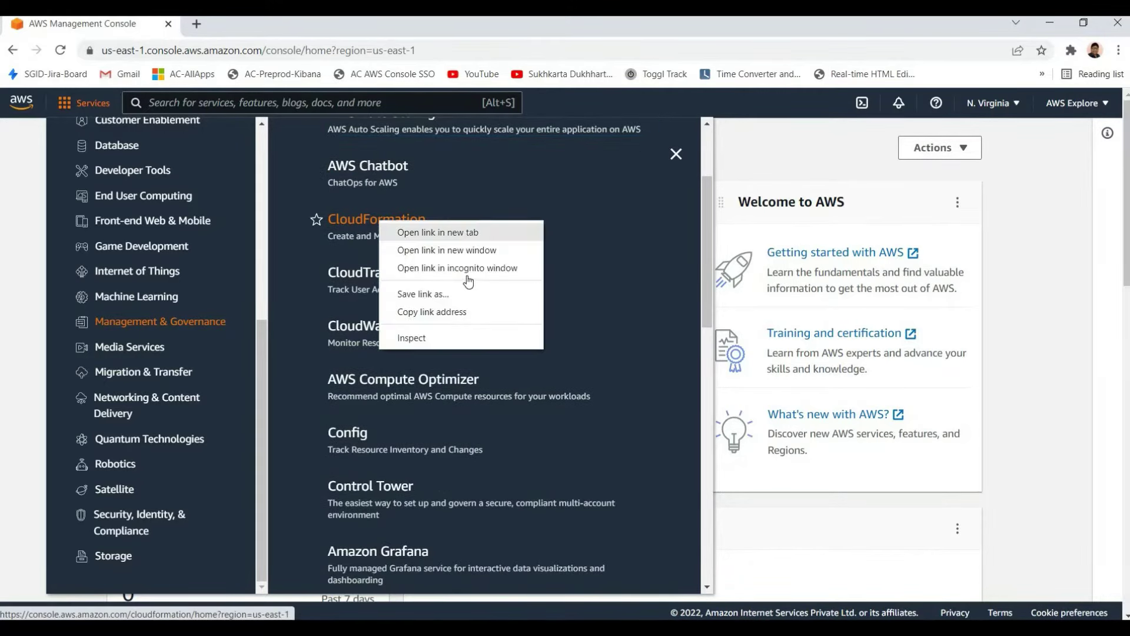
{"action": "left_click", "coordinate": [447, 233]}
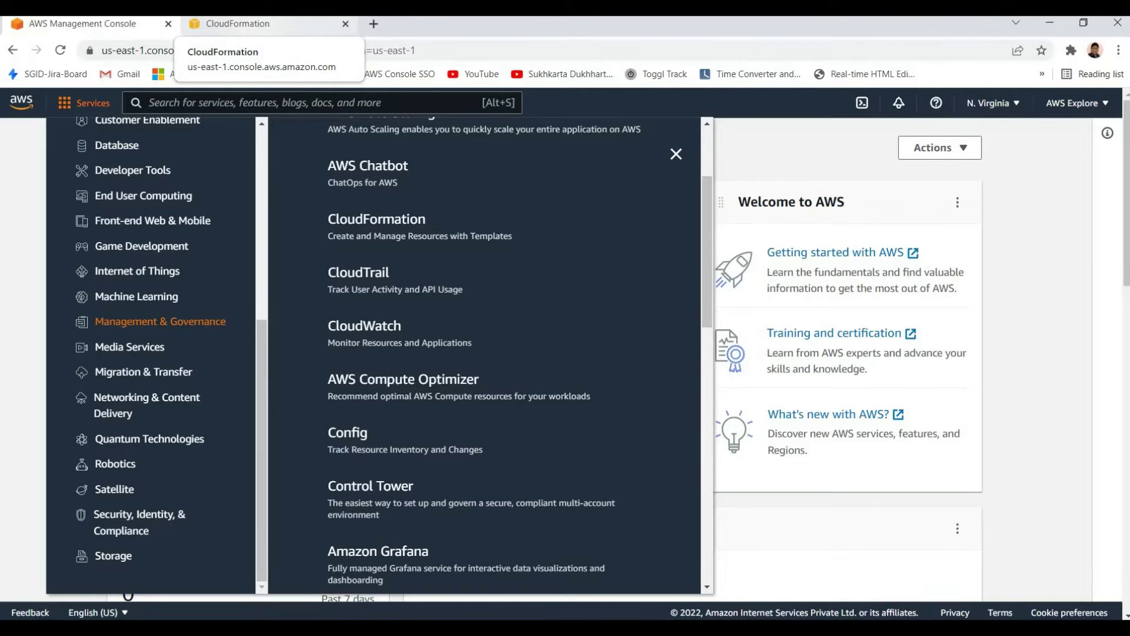
On the CloudFormation page, highlight the AWS CloudFormation heading, tagline and description in turn
{"action": "left_click", "coordinate": [247, 24]}
{"action": "left_click_drag", "start_coordinate": [552, 322], "coordinate": [346, 191]}
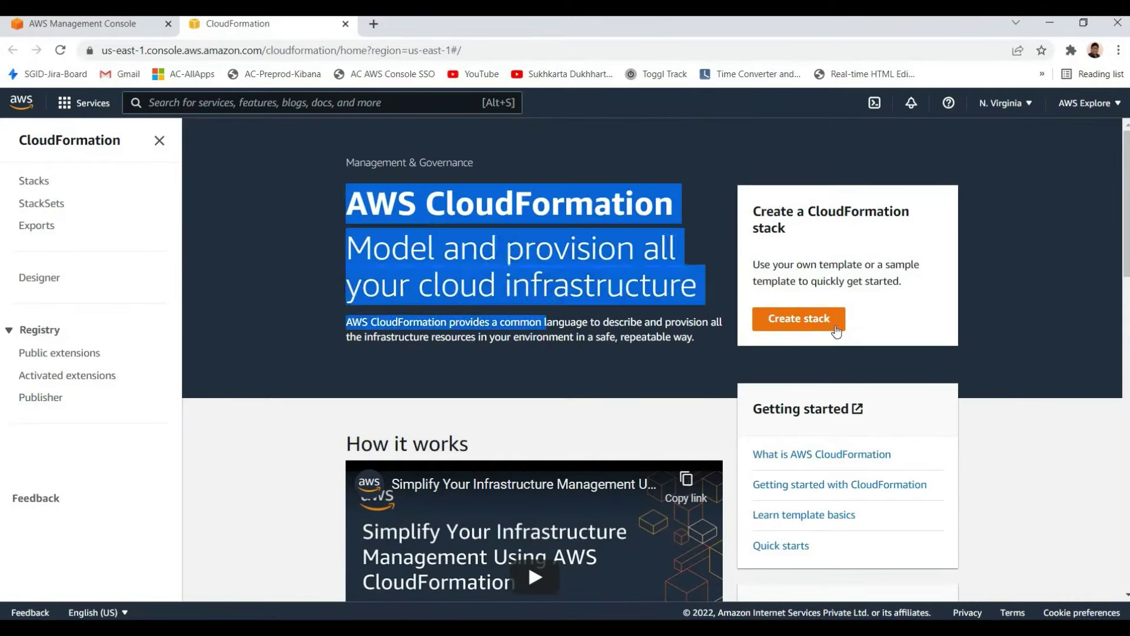
{"action": "left_click", "coordinate": [313, 310]}
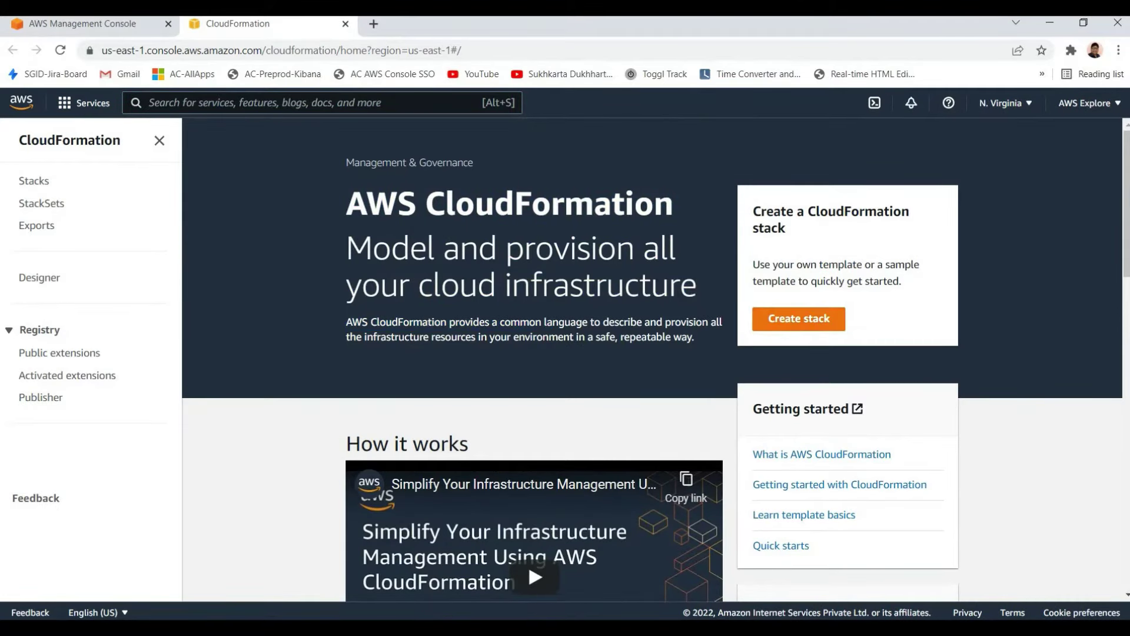
{"action": "left_click_drag", "start_coordinate": [346, 321], "coordinate": [571, 338]}
{"action": "left_click", "coordinate": [571, 336]}
{"action": "triple_click", "coordinate": [571, 337]}
{"action": "left_click", "coordinate": [659, 362]}
{"action": "left_click_drag", "start_coordinate": [398, 322], "coordinate": [477, 337]}
{"action": "left_click", "coordinate": [488, 351]}
{"action": "left_click_drag", "start_coordinate": [352, 322], "coordinate": [487, 337]}
{"action": "left_click", "coordinate": [486, 337]}
{"action": "left_click_drag", "start_coordinate": [569, 342], "coordinate": [481, 309]}
{"action": "left_click", "coordinate": [481, 309]}
{"action": "left_click_drag", "start_coordinate": [453, 361], "coordinate": [361, 283]}
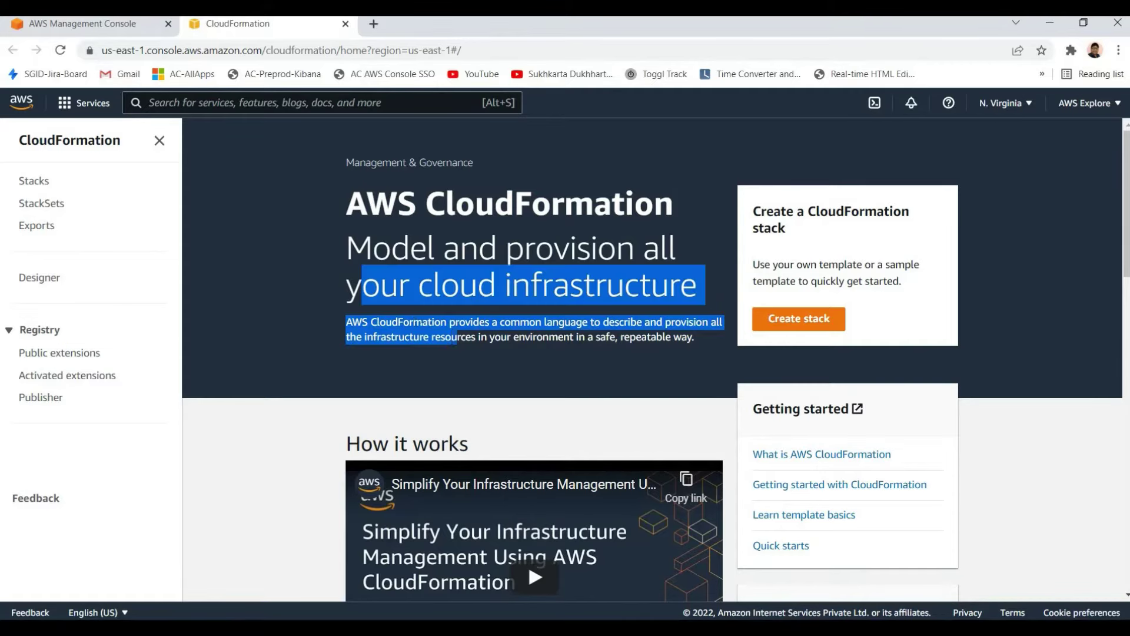
{"action": "left_click", "coordinate": [401, 304]}
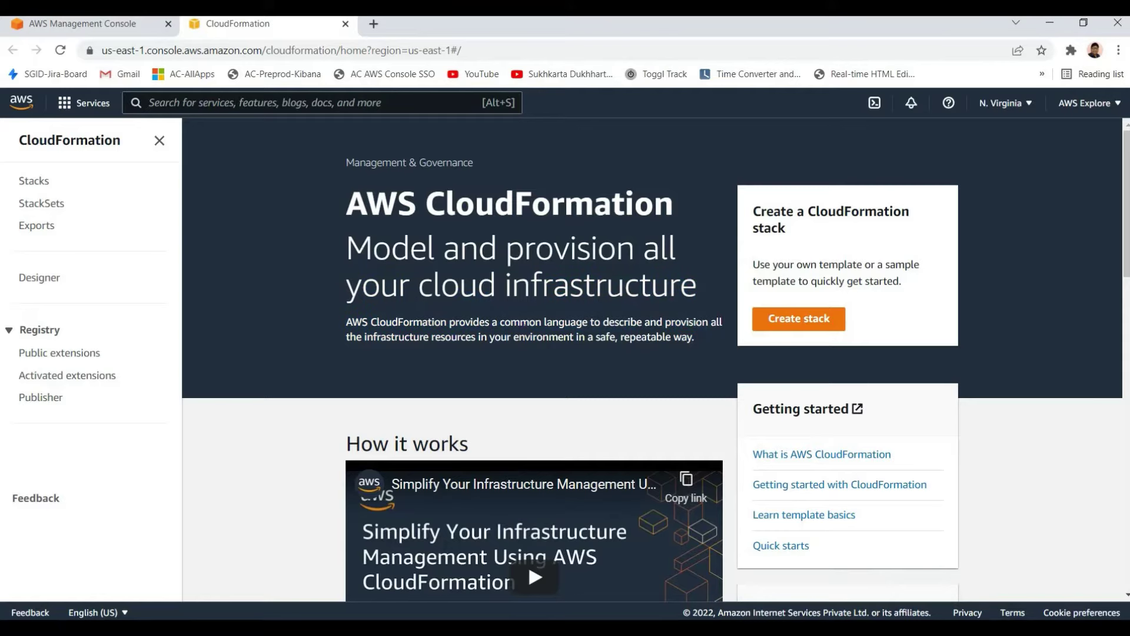
{"action": "left_click_drag", "start_coordinate": [346, 194], "coordinate": [695, 336]}
{"action": "left_click", "coordinate": [695, 337]}
{"action": "left_click_drag", "start_coordinate": [346, 194], "coordinate": [697, 288]}
{"action": "left_click", "coordinate": [464, 322]}
Highlight the CloudFormation title once more, then close the CloudFormation tab
{"action": "left_click_drag", "start_coordinate": [346, 203], "coordinate": [612, 203]}
{"action": "left_click", "coordinate": [436, 320]}
{"action": "left_click", "coordinate": [345, 24]}
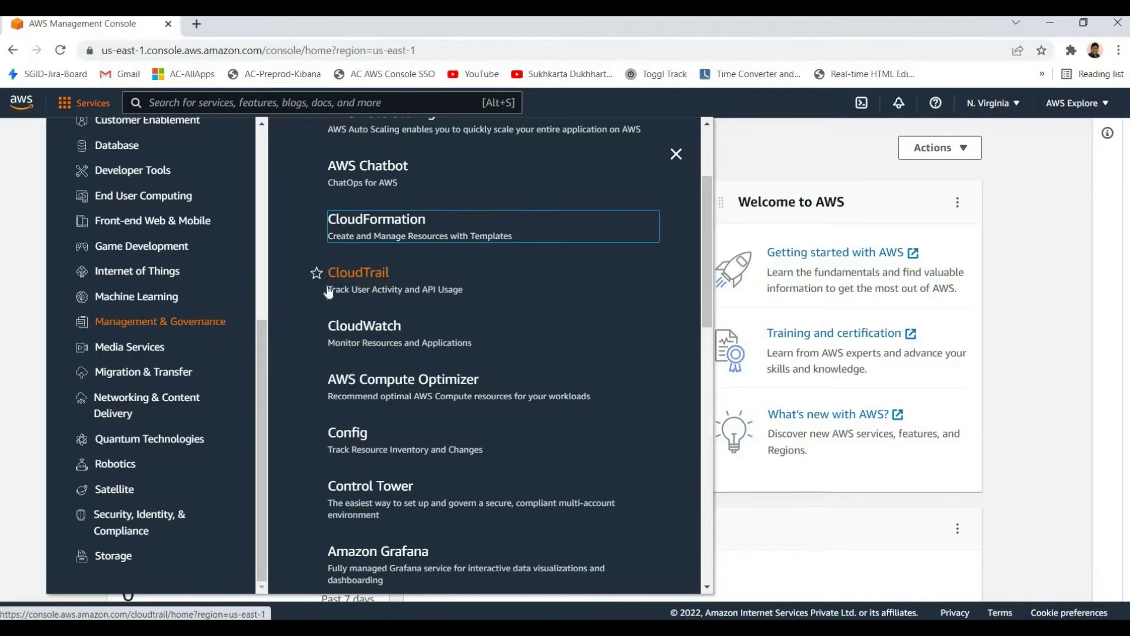
Open CloudTrail from the services list in a new tab and switch to it
{"action": "right_click", "coordinate": [372, 274]}
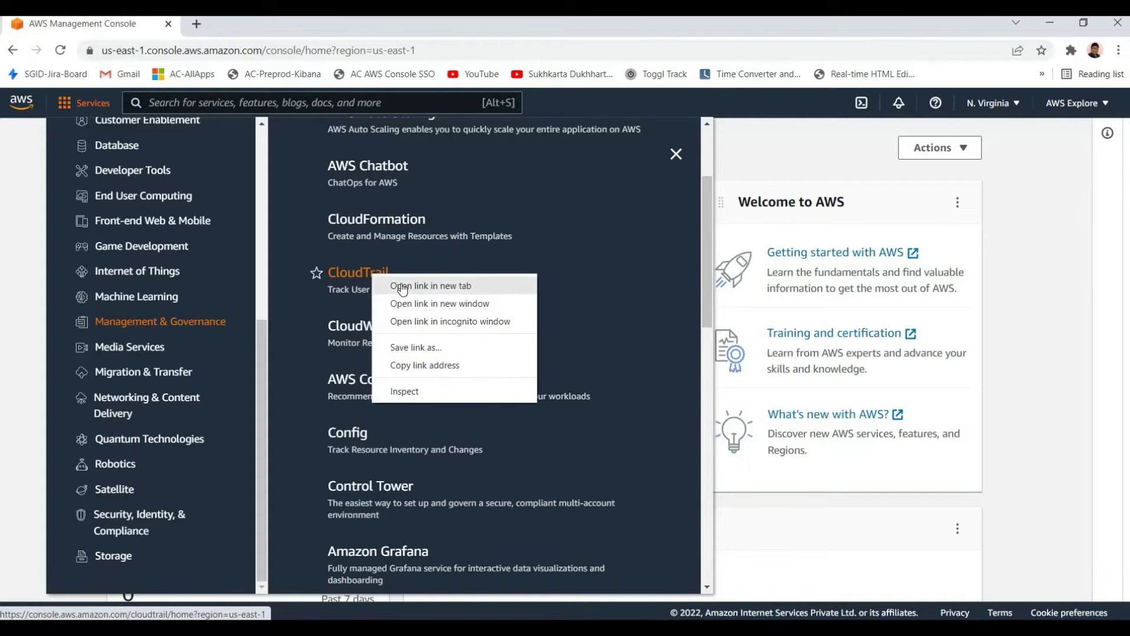
{"action": "left_click", "coordinate": [505, 280]}
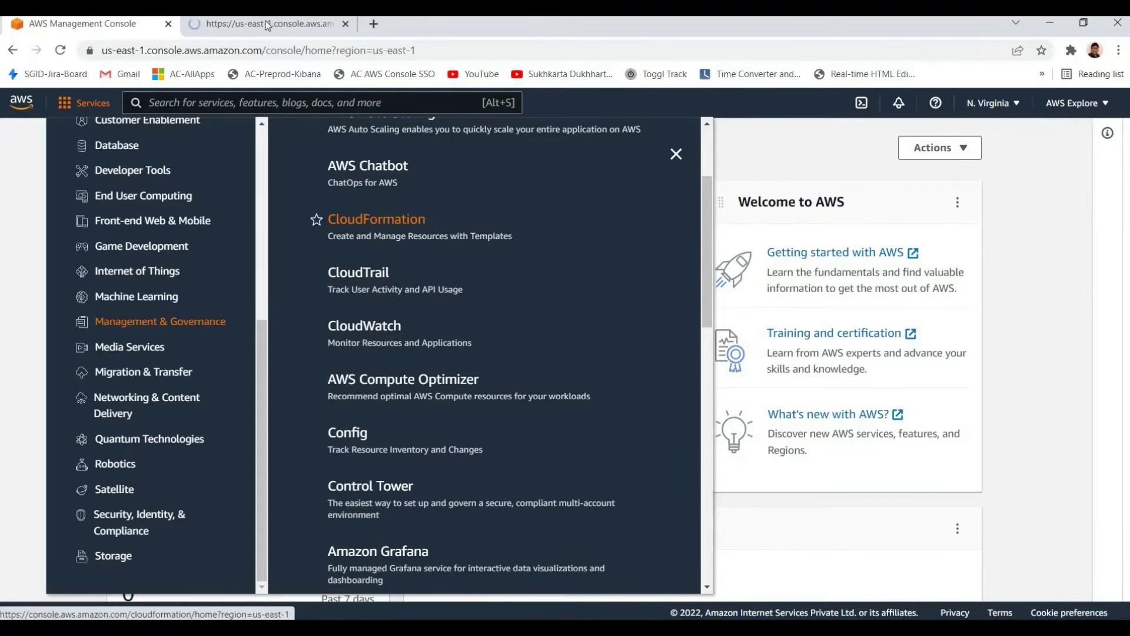
{"action": "key", "text": "ctrl+Tab"}
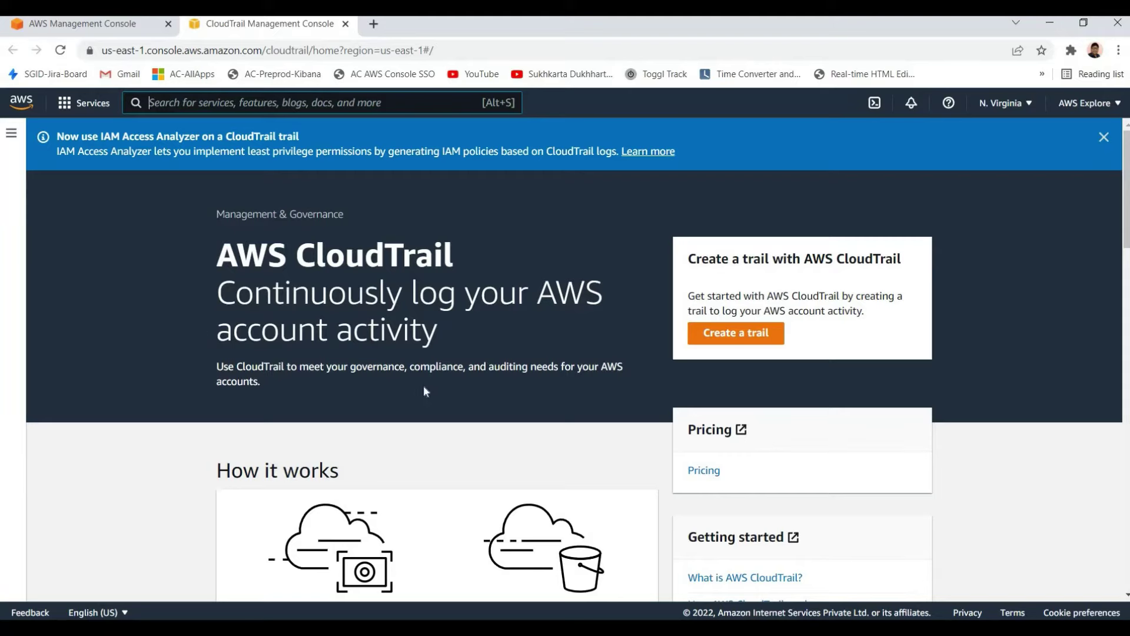
Highlight the AWS CloudTrail heading and 'Continuously log your AWS account activity' tagline, then close the tab
{"action": "triple_click", "coordinate": [423, 388]}
{"action": "left_click", "coordinate": [421, 386]}
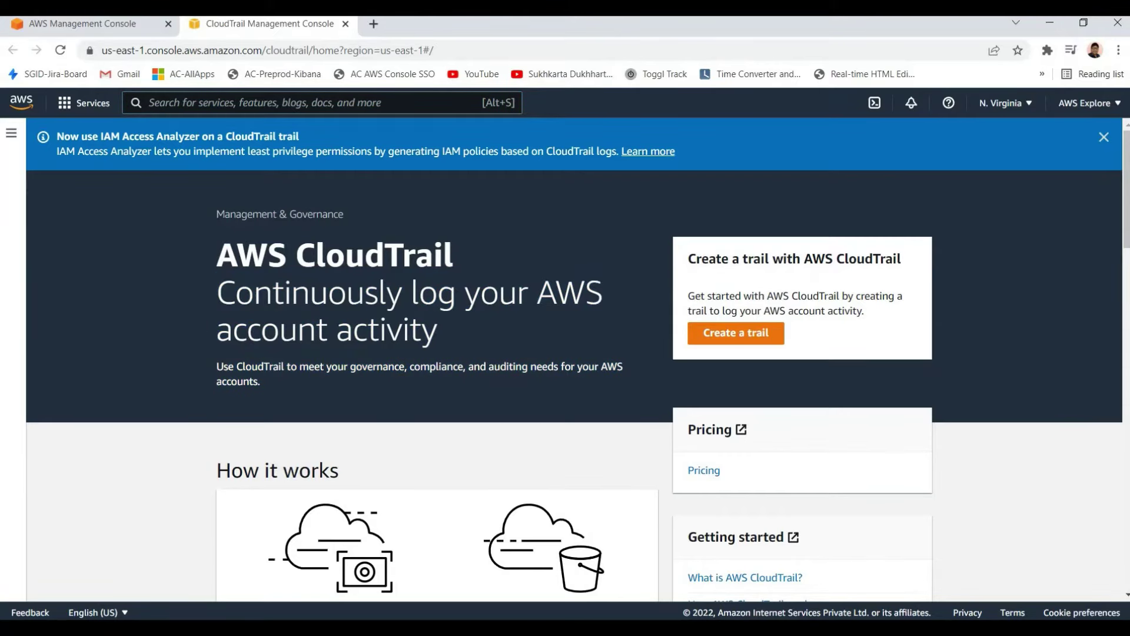
{"action": "triple_click", "coordinate": [206, 265]}
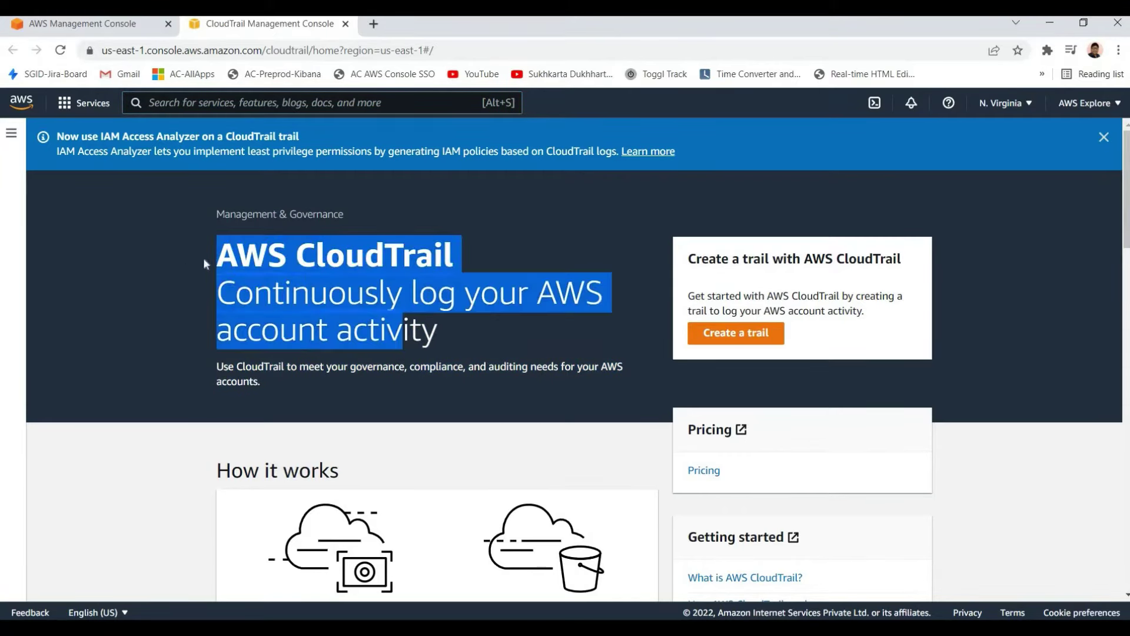
{"action": "left_click", "coordinate": [206, 265]}
{"action": "triple_click", "coordinate": [204, 280]}
{"action": "left_click", "coordinate": [200, 287]}
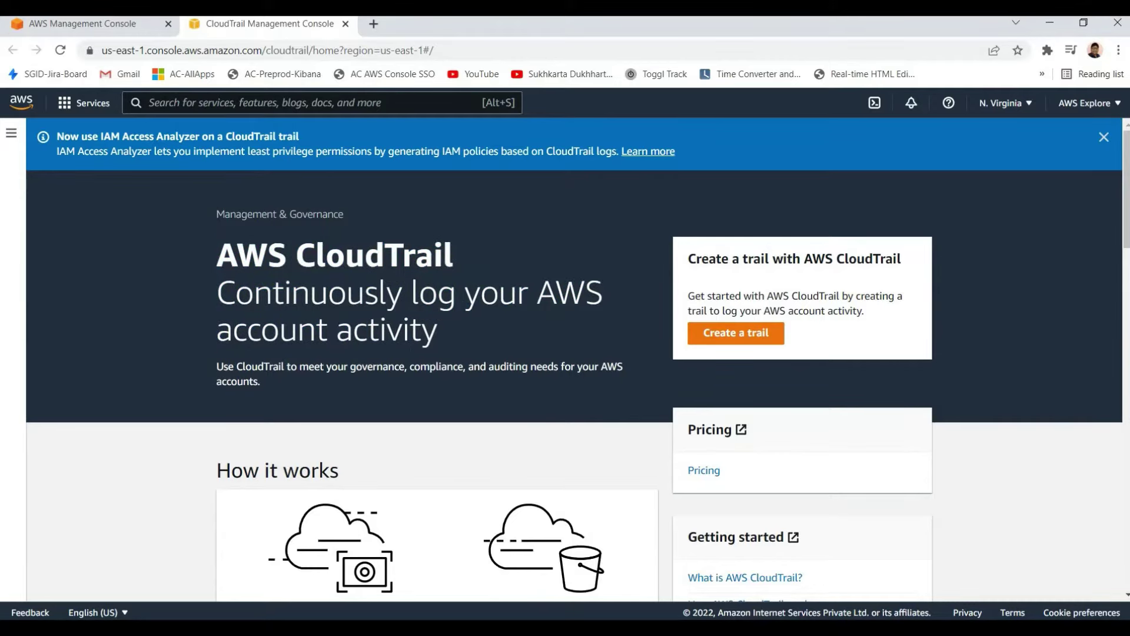
{"action": "triple_click", "coordinate": [200, 287]}
{"action": "left_click", "coordinate": [199, 287]}
{"action": "left_click_drag", "start_coordinate": [216, 282], "coordinate": [373, 381]}
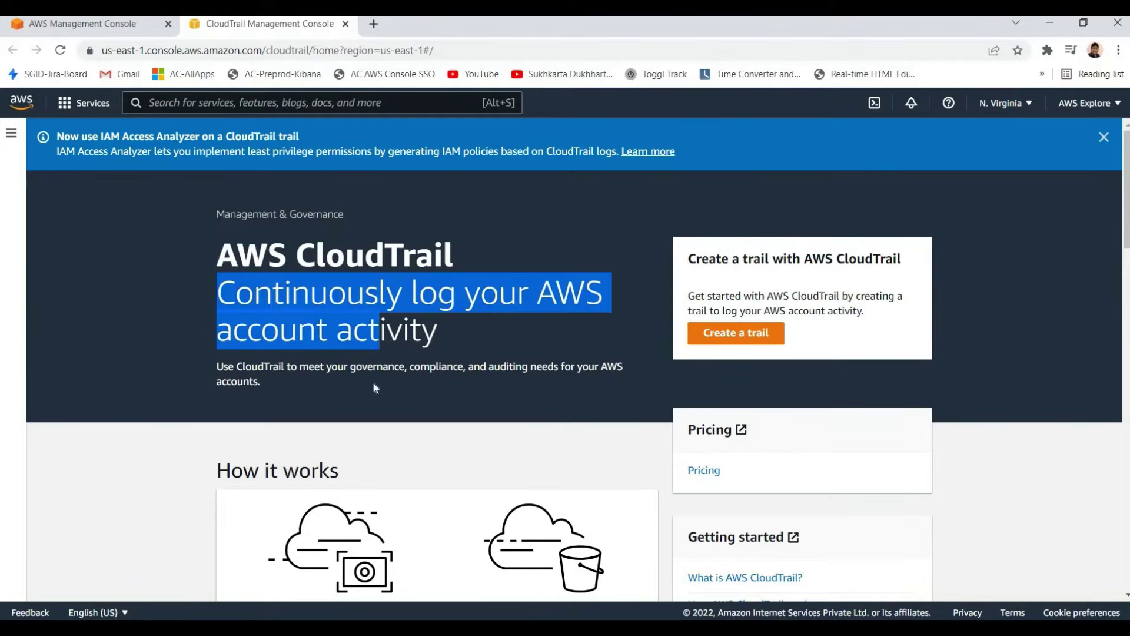
{"action": "left_click", "coordinate": [372, 381]}
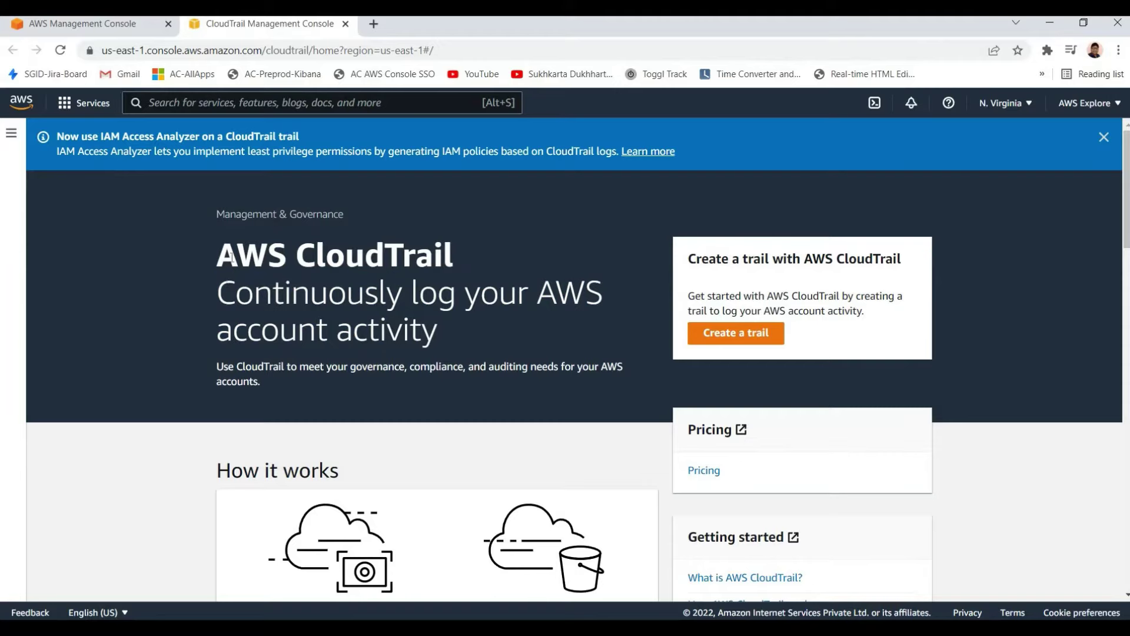
{"action": "left_click_drag", "start_coordinate": [216, 253], "coordinate": [555, 396]}
{"action": "left_click", "coordinate": [534, 411]}
{"action": "left_click_drag", "start_coordinate": [493, 366], "coordinate": [261, 383]}
{"action": "left_click", "coordinate": [204, 270]}
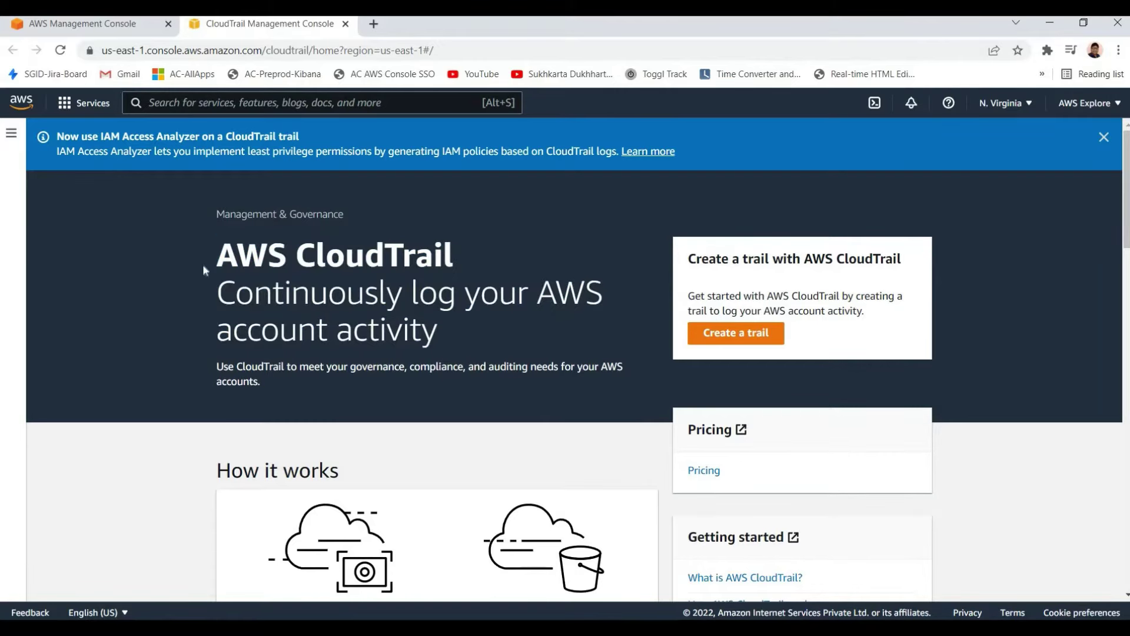
{"action": "left_click_drag", "start_coordinate": [216, 253], "coordinate": [420, 367]}
{"action": "left_click", "coordinate": [420, 368]}
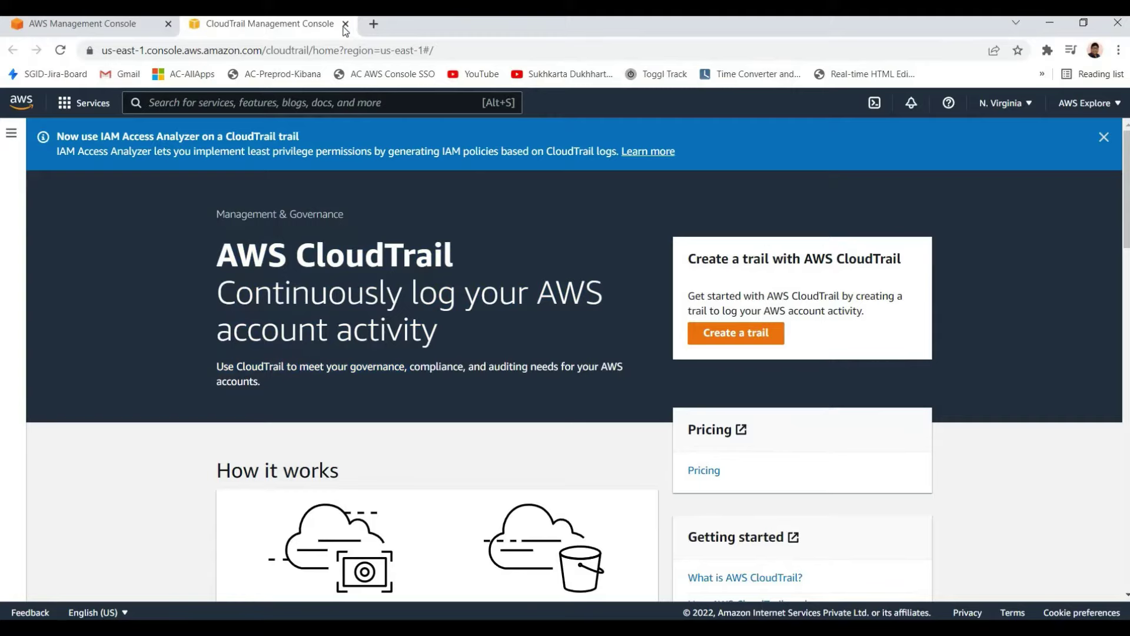
{"action": "key", "text": "ctrl+w"}
Open CloudWatch in a new tab, dismiss the Metrics Insights update notice and expand Logs
{"action": "right_click", "coordinate": [378, 324]}
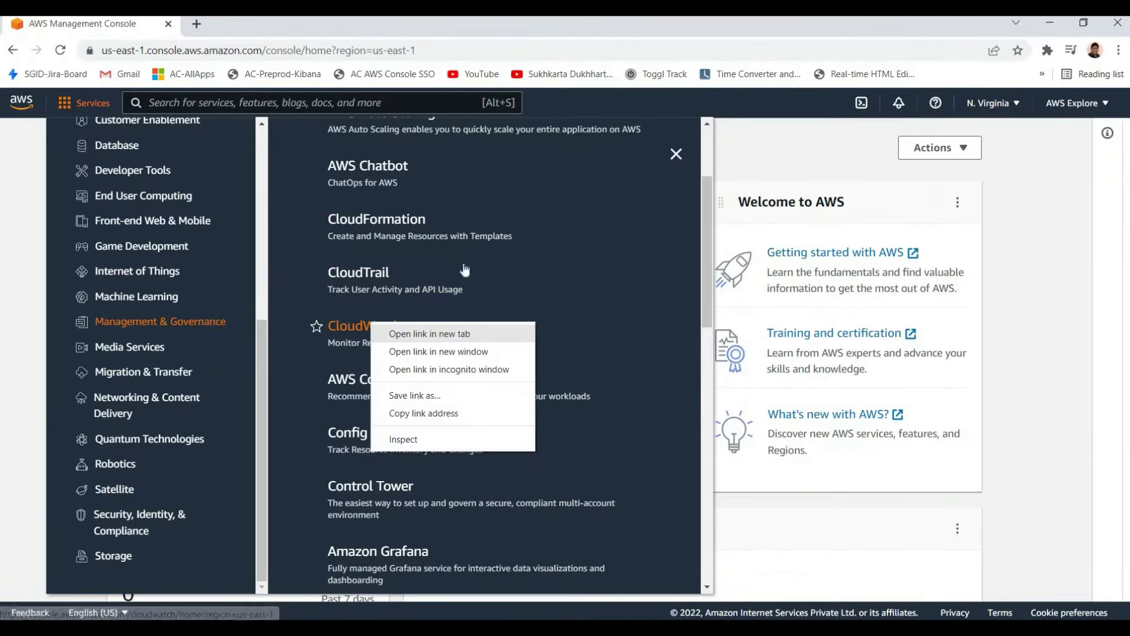
{"action": "left_click", "coordinate": [415, 328]}
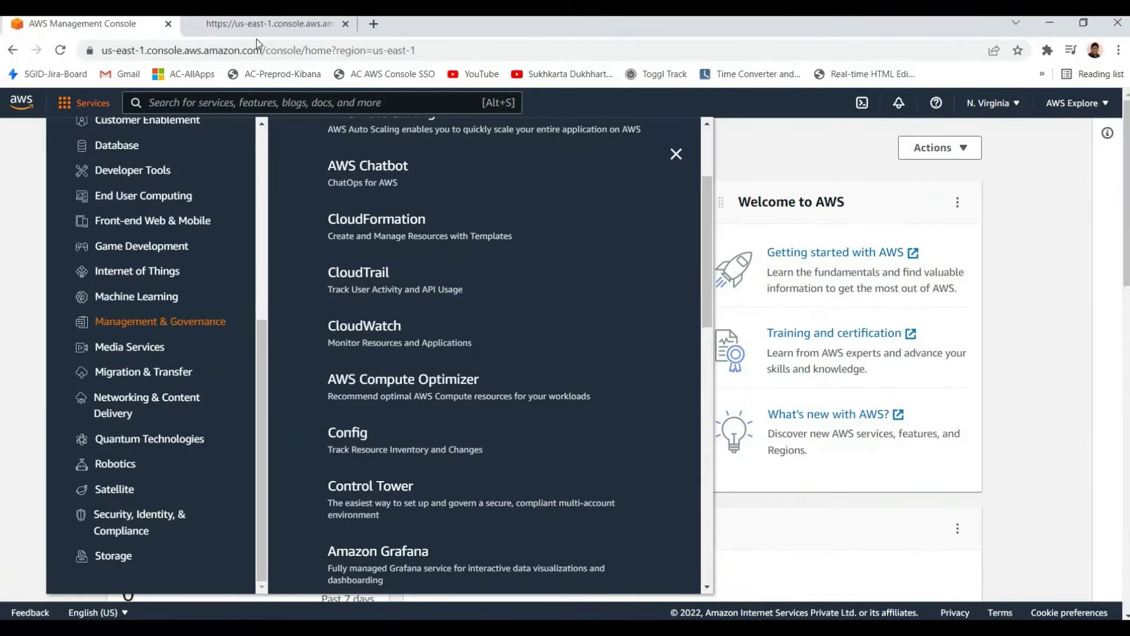
{"action": "key", "text": "ctrl+Tab"}
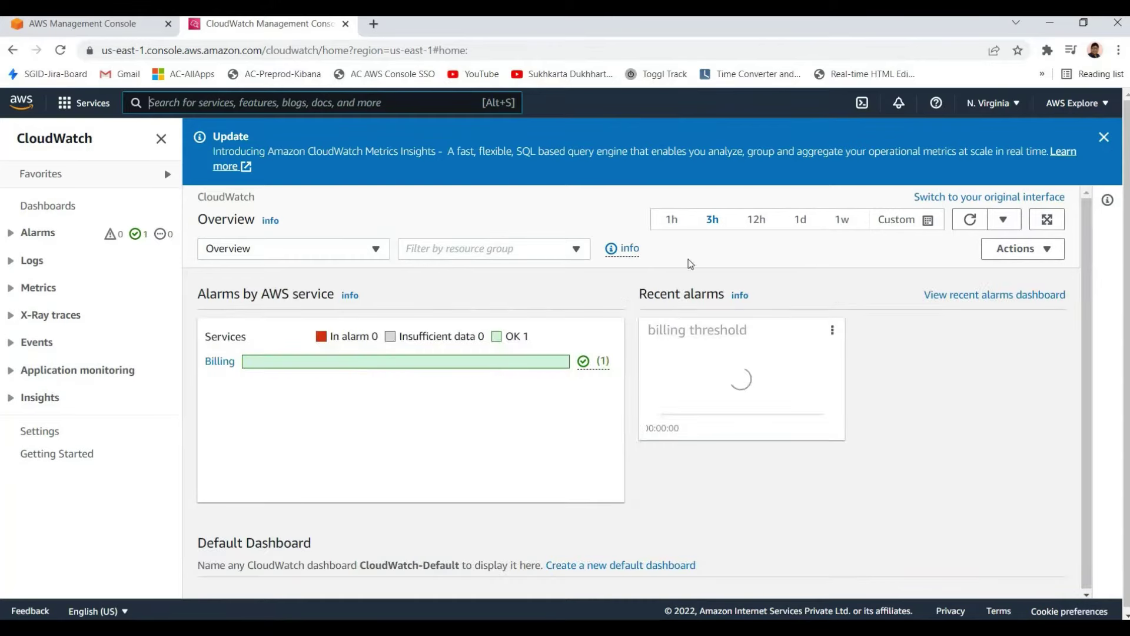
{"action": "left_click", "coordinate": [1104, 137]}
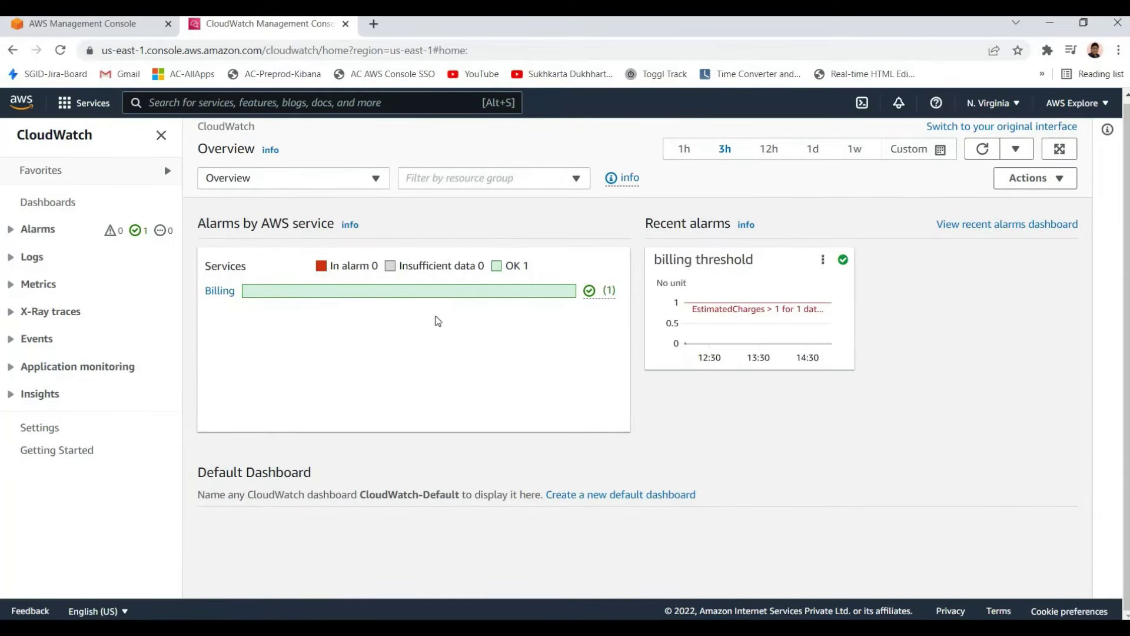
{"action": "key", "text": "ctrl+Tab"}
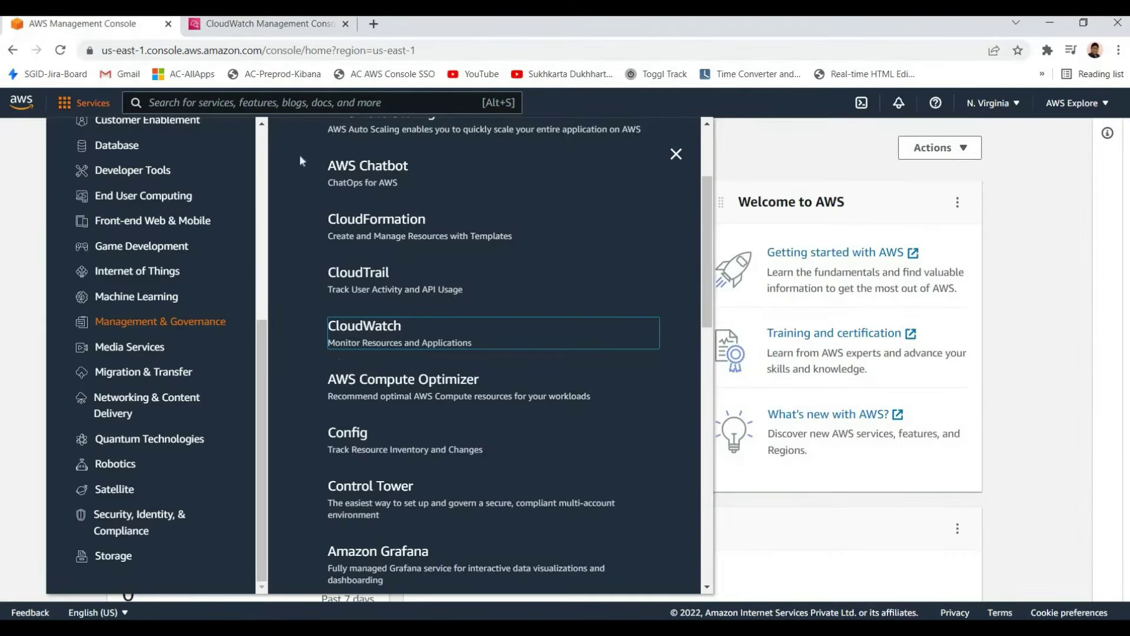
{"action": "key", "text": "ctrl+Tab"}
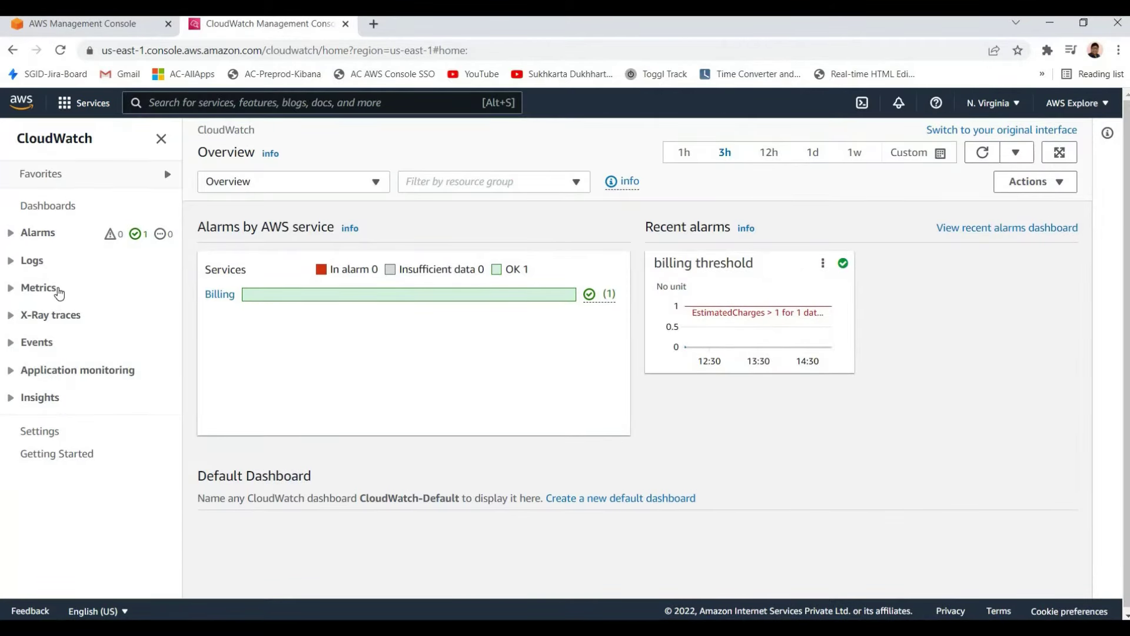
{"action": "left_click", "coordinate": [32, 257]}
Open the latest /aws/lambda/getTodo log stream showing START, END and REPORT events, and expand Events
{"action": "left_click", "coordinate": [148, 297]}
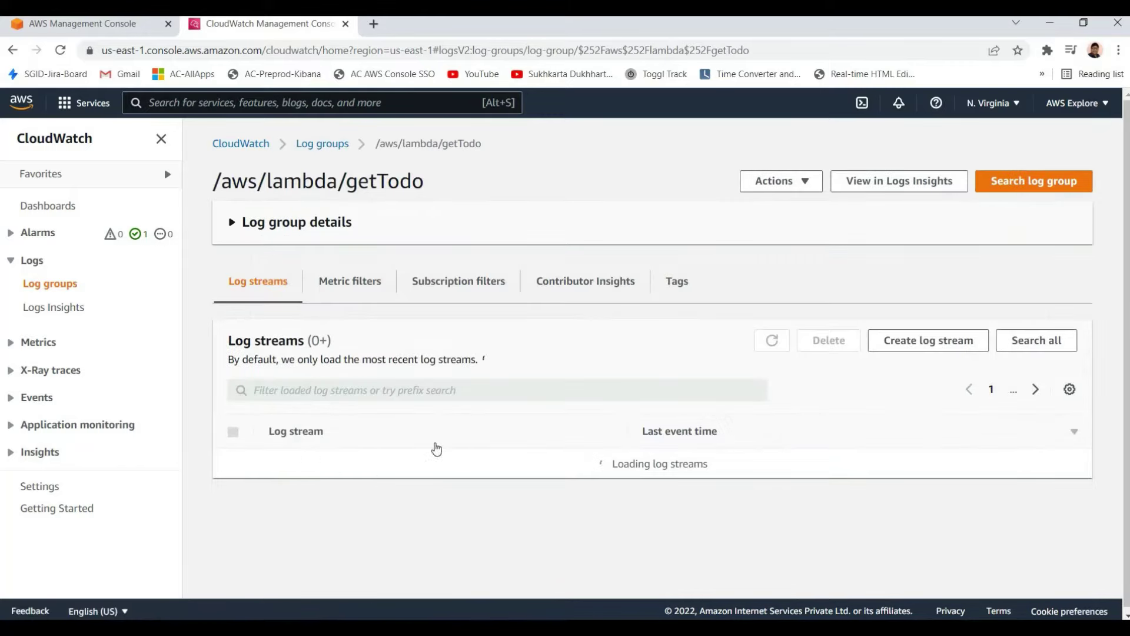
{"action": "left_click", "coordinate": [465, 444]}
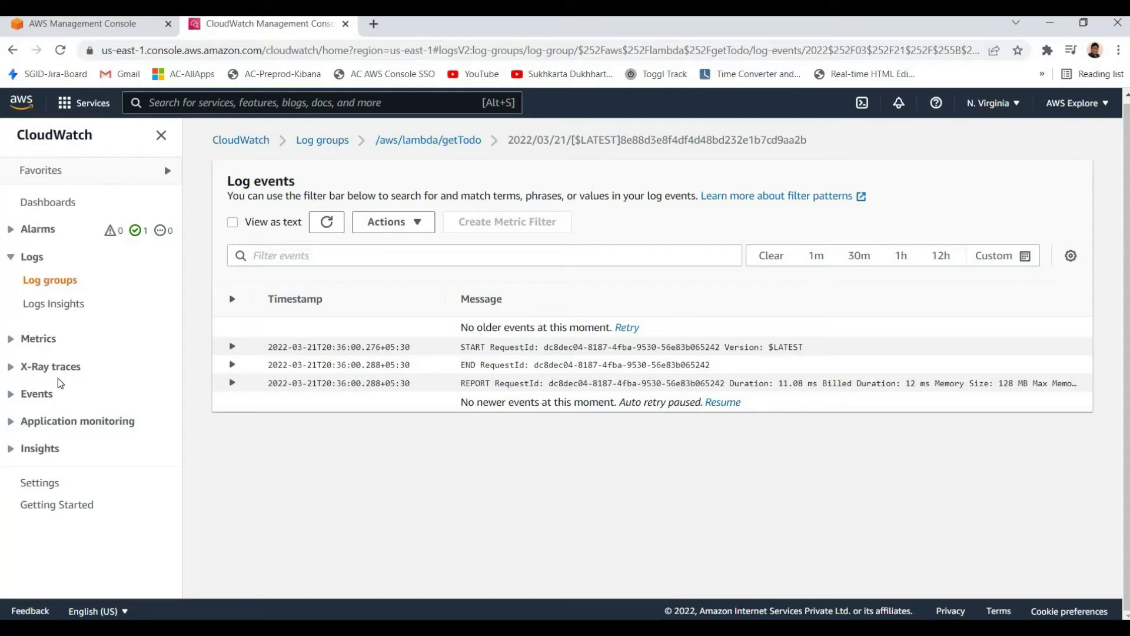
{"action": "left_click", "coordinate": [43, 397]}
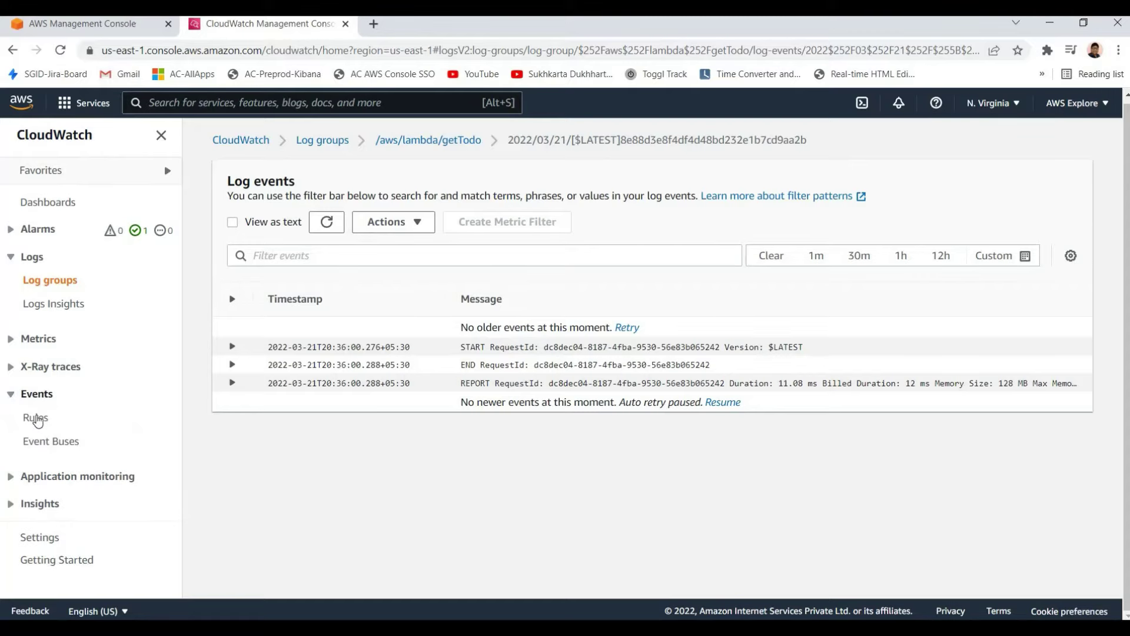
Open Events > Rules and highlight the 'CloudWatch Events is now EventBridge' heading
{"action": "left_click", "coordinate": [37, 418]}
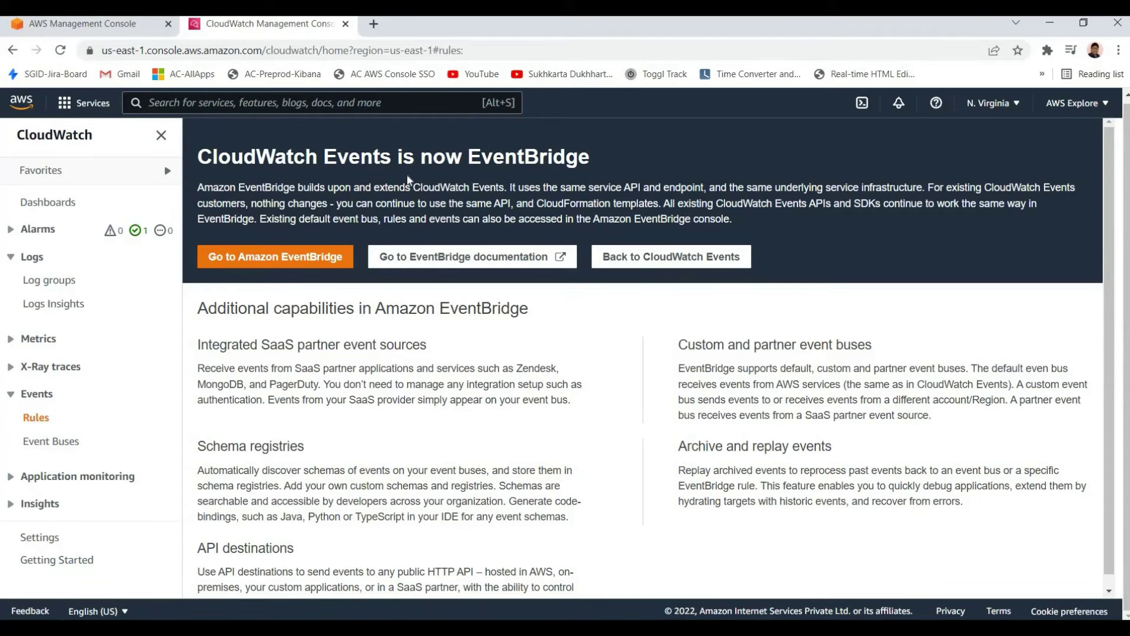
{"action": "left_click_drag", "start_coordinate": [198, 156], "coordinate": [589, 156]}
{"action": "left_click_drag", "start_coordinate": [197, 157], "coordinate": [589, 156]}
{"action": "left_click", "coordinate": [55, 294]}
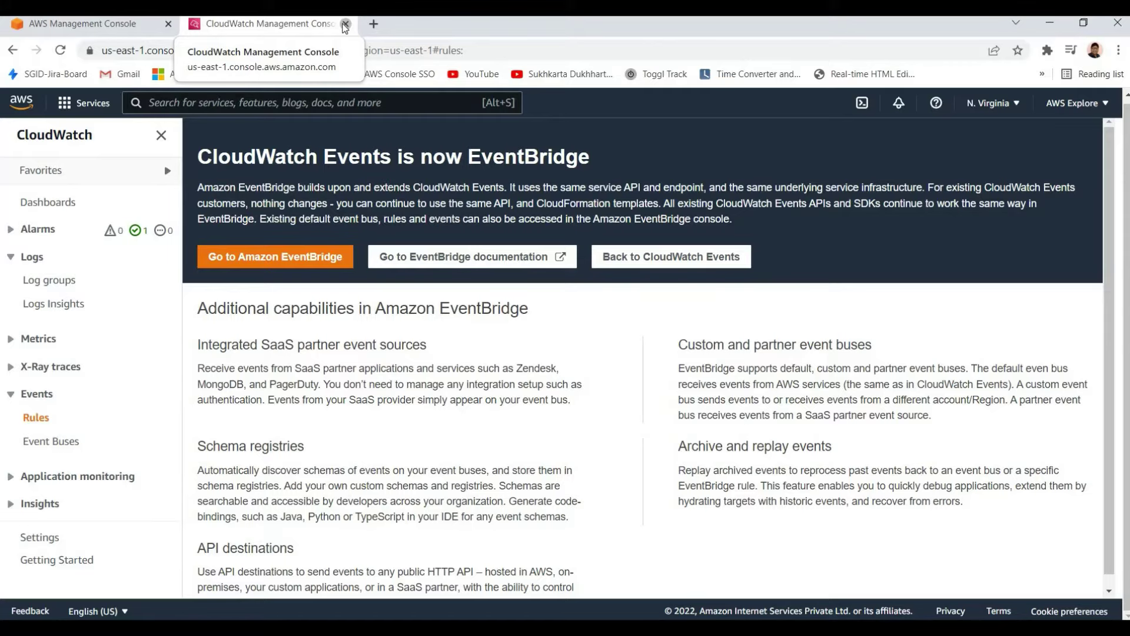
Close the CloudWatch tab, scroll the Management & Governance list and bring up AWS Organizations' link options
{"action": "key", "text": "ctrl+w"}
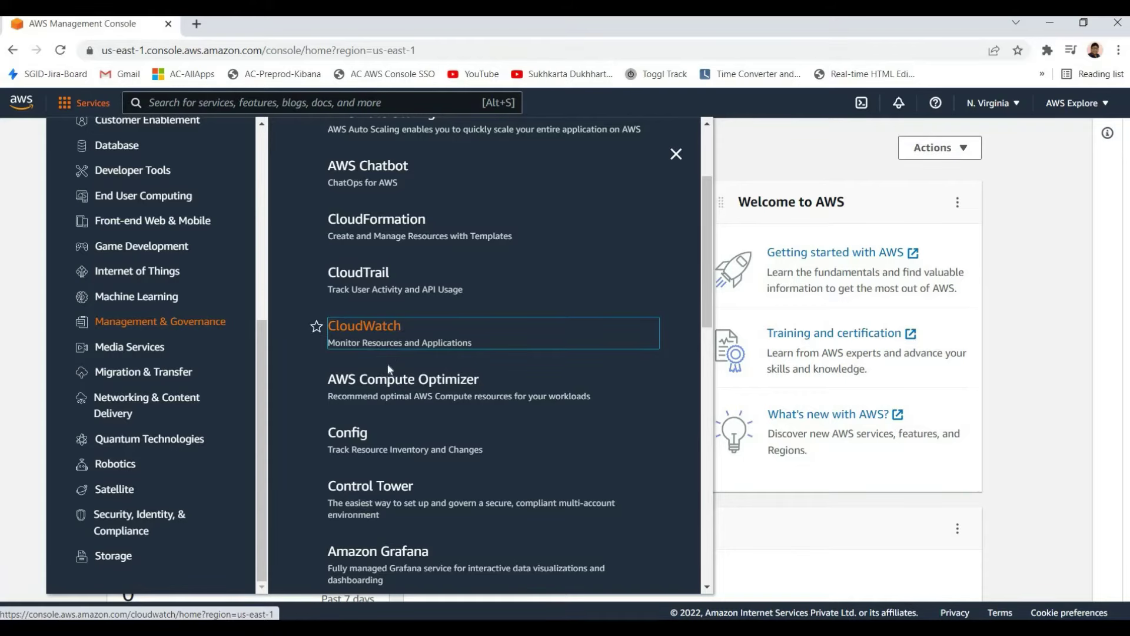
{"action": "scroll", "coordinate": [377, 353], "scroll_direction": "down", "scroll_amount": 4}
{"action": "scroll", "coordinate": [387, 387], "scroll_direction": "up", "scroll_amount": 5}
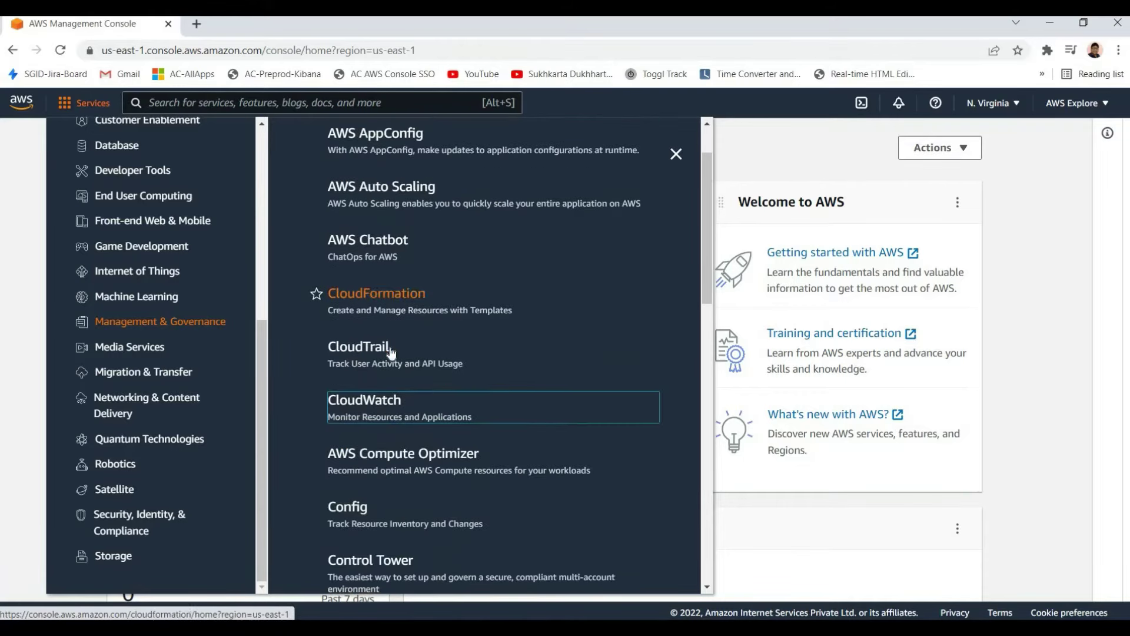
{"action": "scroll", "coordinate": [341, 184], "scroll_direction": "down", "scroll_amount": 5}
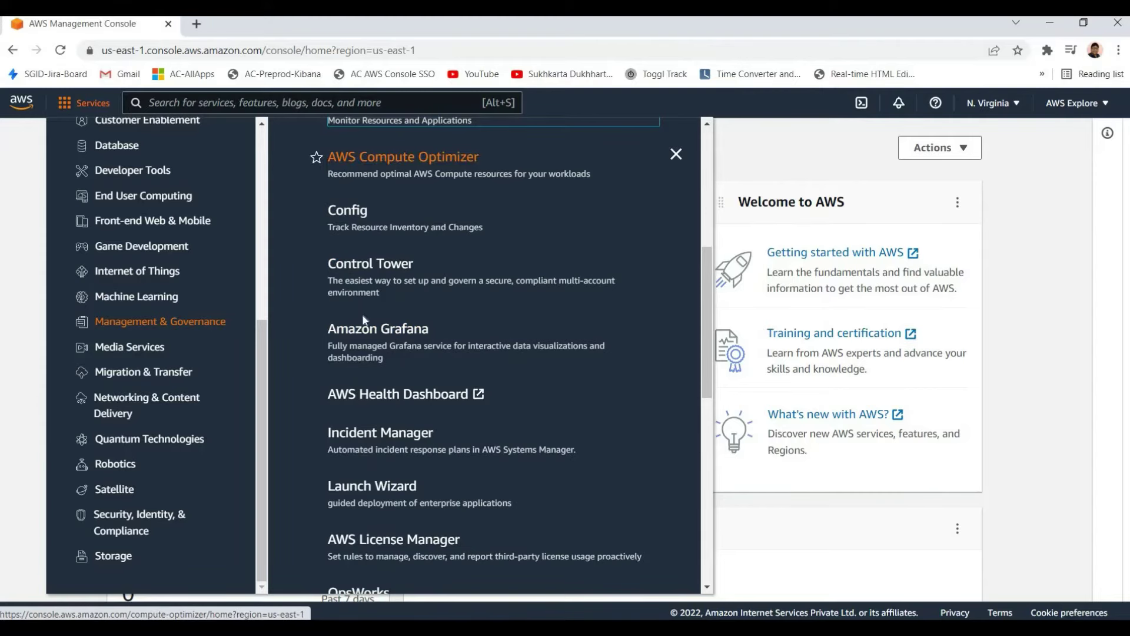
{"action": "scroll", "coordinate": [365, 323], "scroll_direction": "down", "scroll_amount": 3}
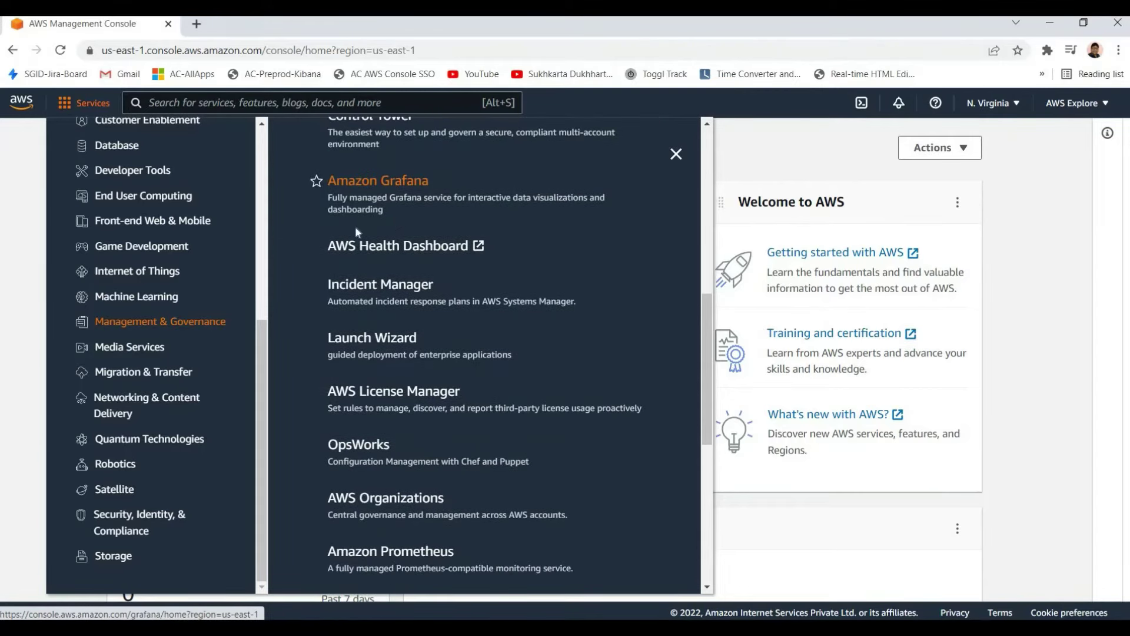
{"action": "scroll", "coordinate": [412, 282], "scroll_direction": "up", "scroll_amount": 2}
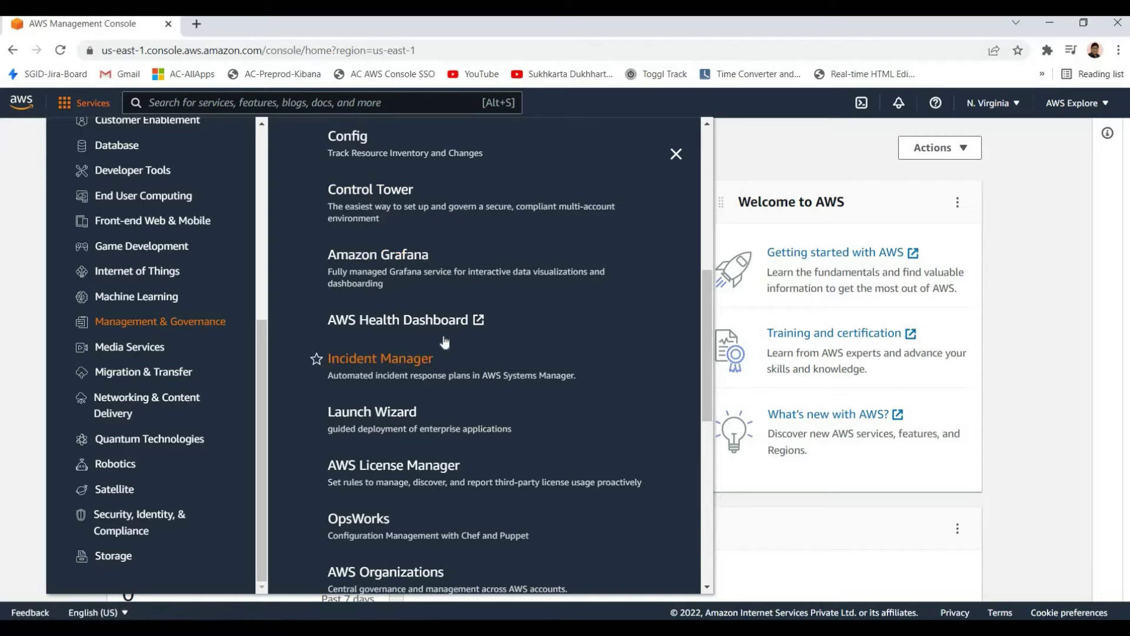
{"action": "scroll", "coordinate": [369, 380], "scroll_direction": "down", "scroll_amount": 3}
{"action": "scroll", "coordinate": [352, 284], "scroll_direction": "down", "scroll_amount": 3}
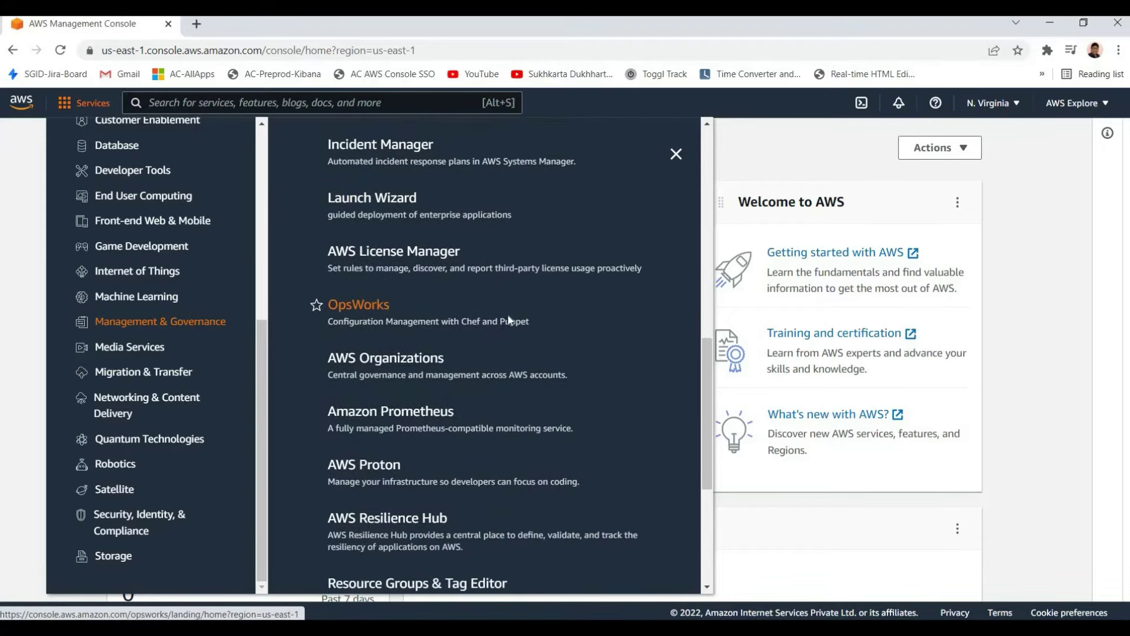
{"action": "scroll", "coordinate": [451, 231], "scroll_direction": "down", "scroll_amount": 3}
{"action": "scroll", "coordinate": [451, 231], "scroll_direction": "up", "scroll_amount": 2}
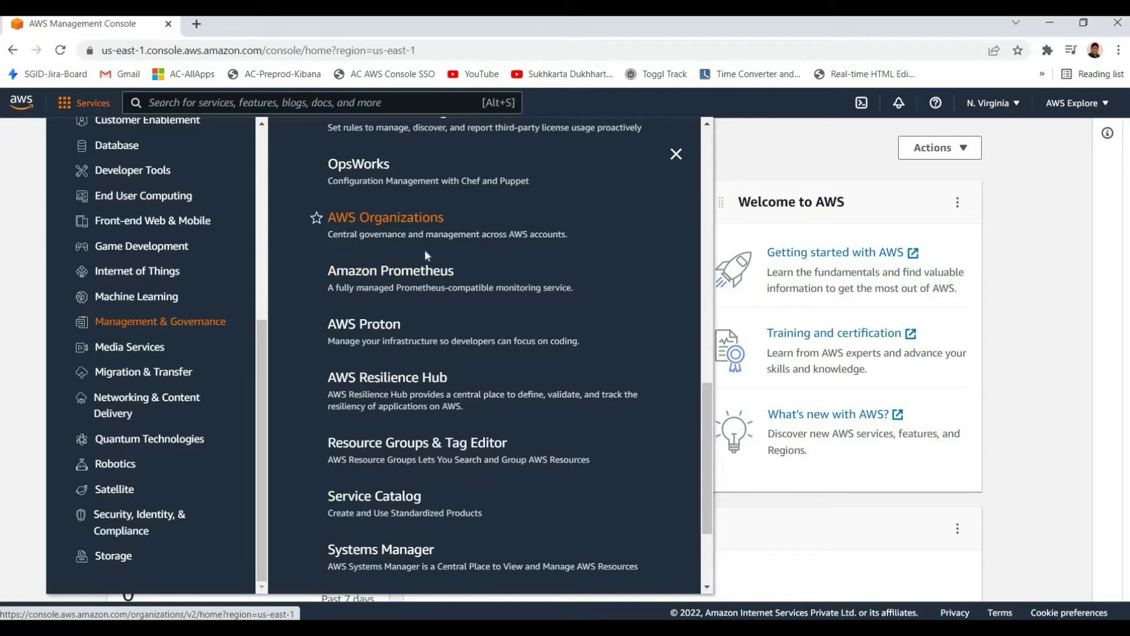
{"action": "right_click", "coordinate": [357, 218]}
Open AWS Organizations in a new tab, highlight its tagline and description, then close it
{"action": "left_click", "coordinate": [388, 229]}
{"action": "key", "text": "ctrl+Tab"}
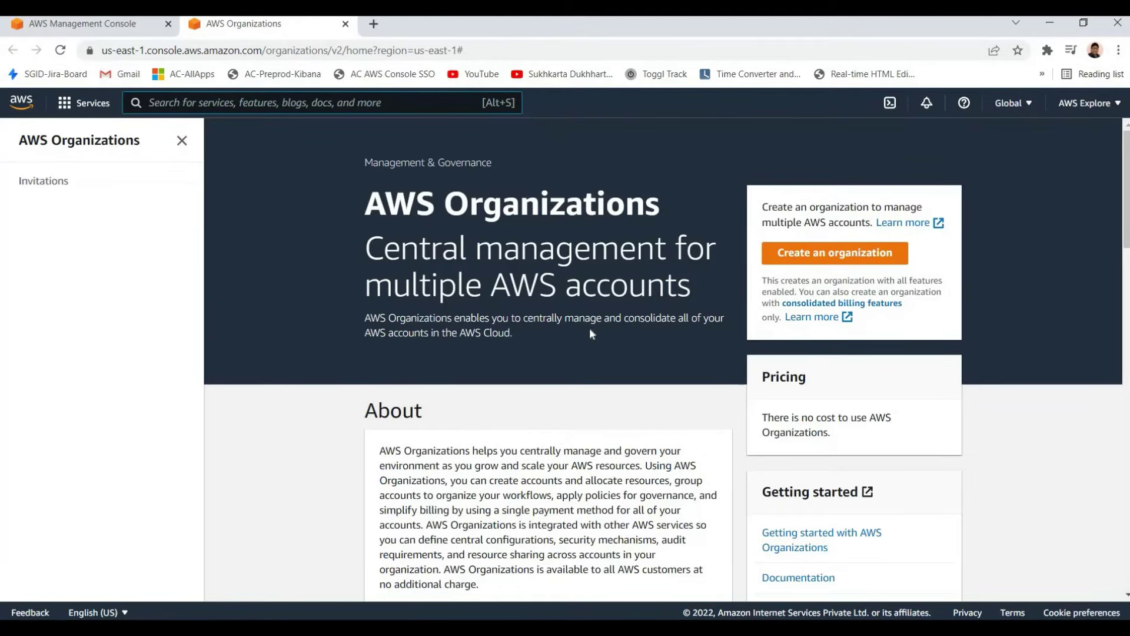
{"action": "left_click_drag", "start_coordinate": [366, 247], "coordinate": [513, 334]}
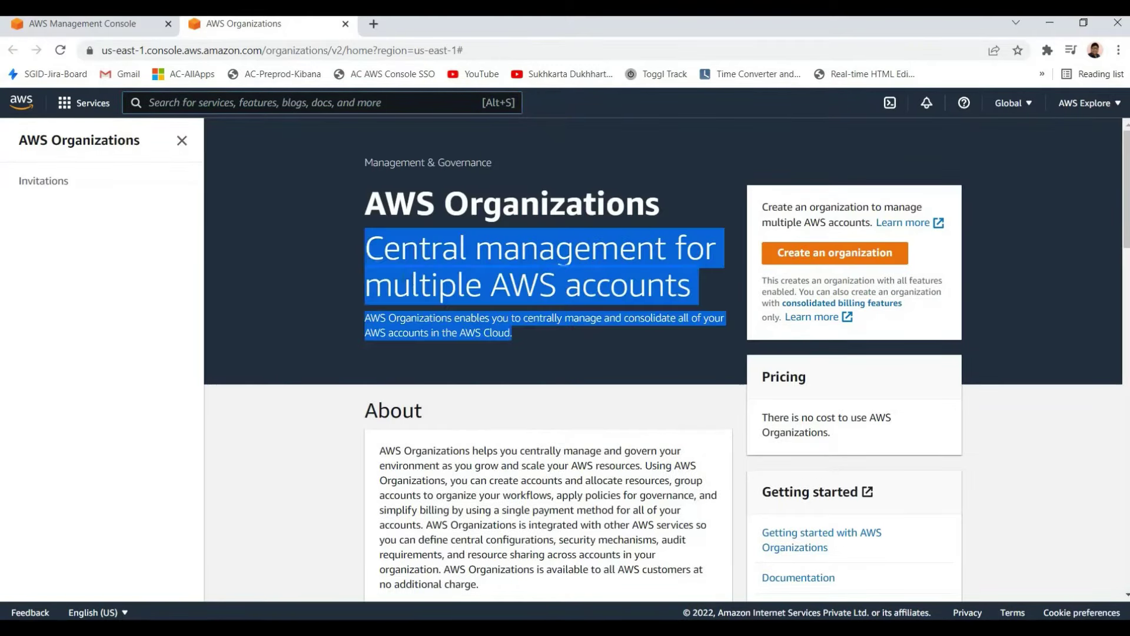
{"action": "left_click", "coordinate": [513, 334]}
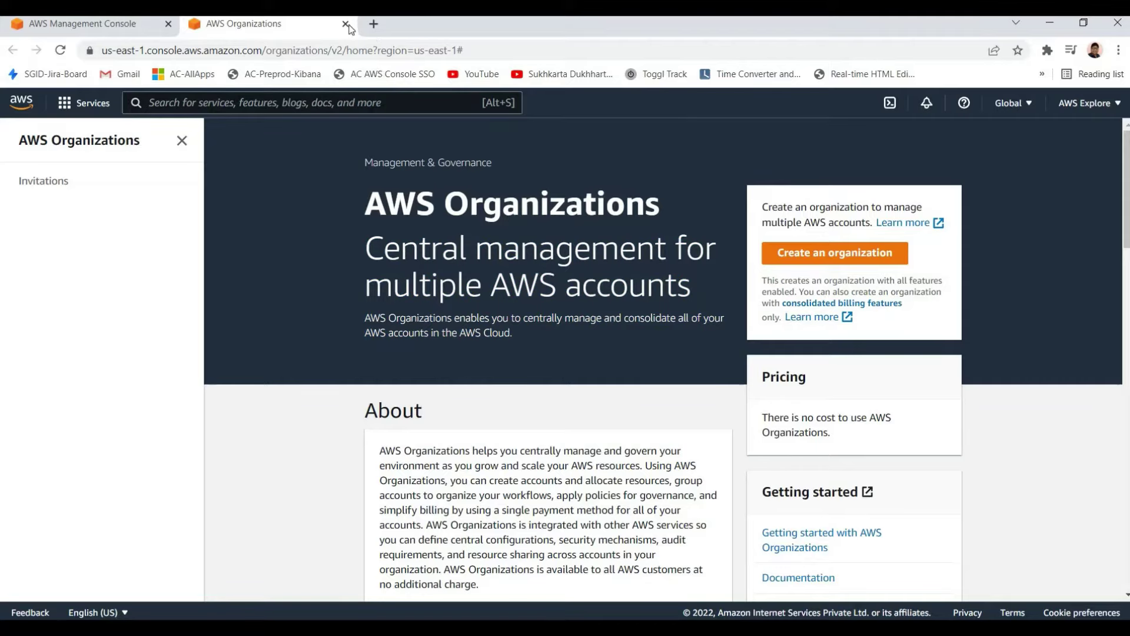
{"action": "key", "text": "ctrl+w"}
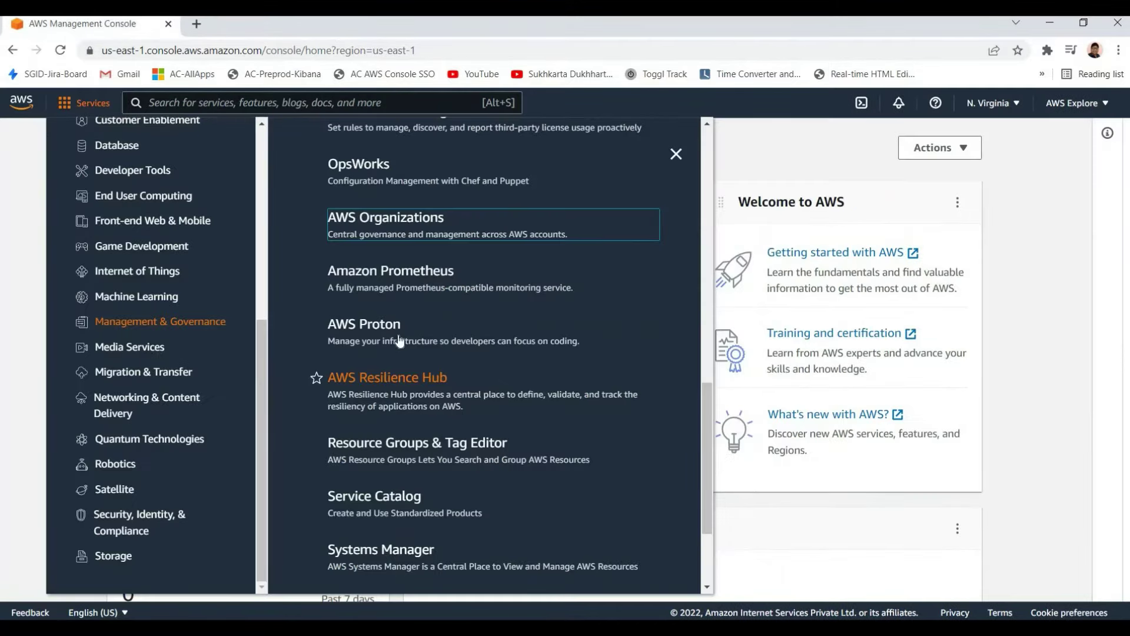
Scroll through the Management & Governance services list starting from AWS AppConfig
{"action": "scroll", "coordinate": [399, 341], "scroll_direction": "down", "scroll_amount": 3}
{"action": "scroll", "coordinate": [388, 382], "scroll_direction": "up", "scroll_amount": 1}
{"action": "scroll", "coordinate": [379, 430], "scroll_direction": "down", "scroll_amount": 1}
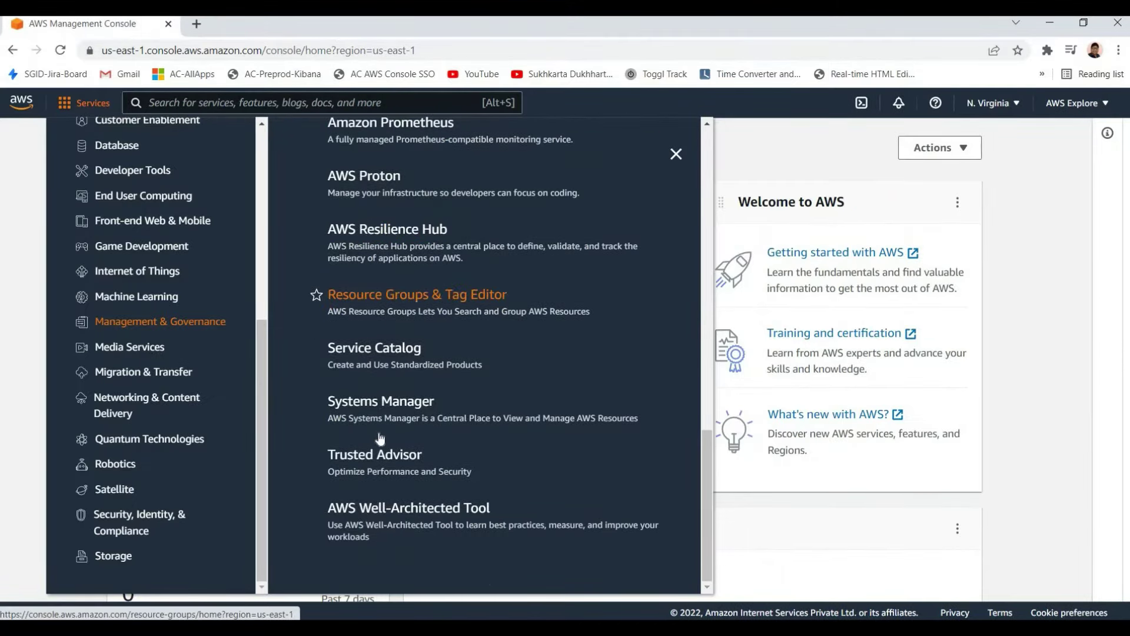
{"action": "scroll", "coordinate": [386, 434], "scroll_direction": "up", "scroll_amount": 1}
{"action": "scroll", "coordinate": [382, 447], "scroll_direction": "down", "scroll_amount": 1}
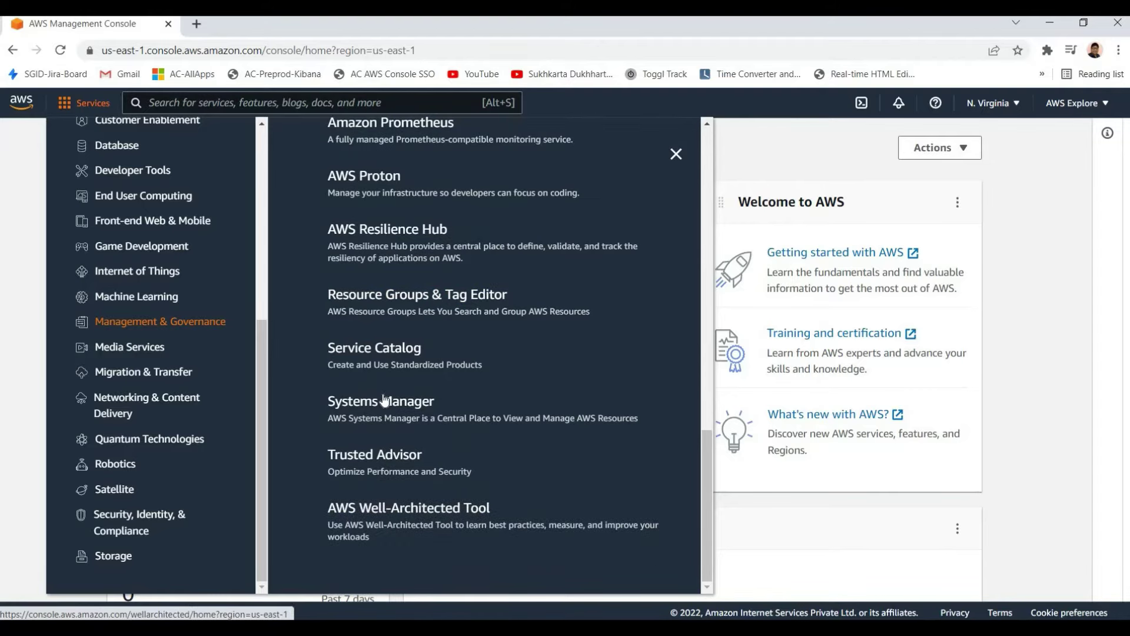
{"action": "scroll", "coordinate": [381, 383], "scroll_direction": "up", "scroll_amount": 15}
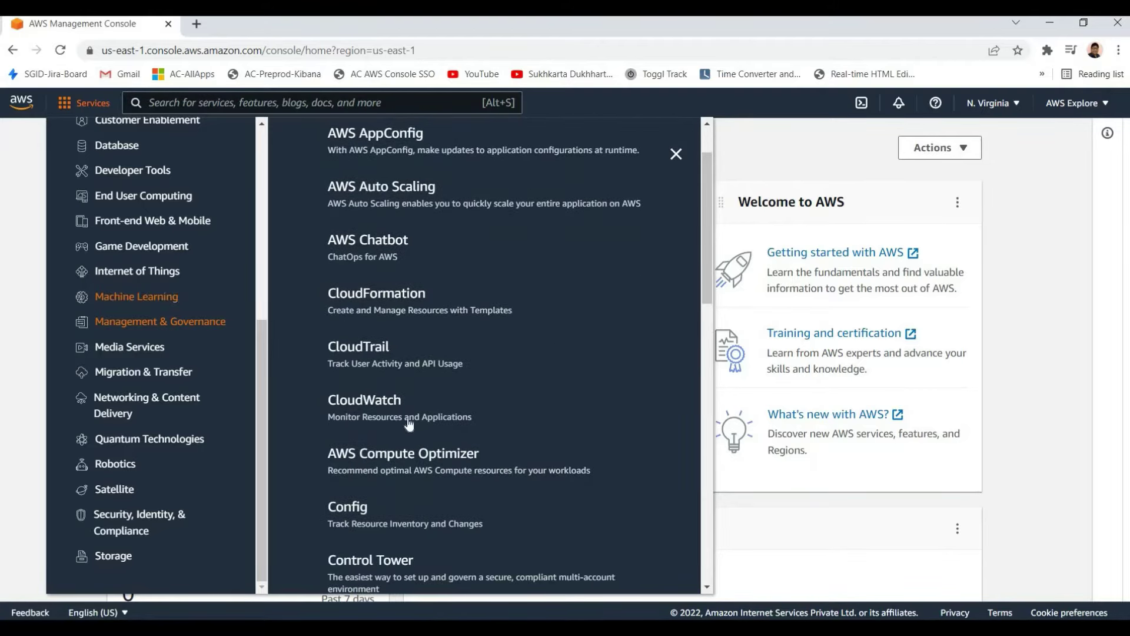
Scroll the Machine Learning services (Augmented AI, CodeGuru, SageMaker), then move to Internet of Things
{"action": "scroll", "coordinate": [361, 252], "scroll_direction": "up", "scroll_amount": 1}
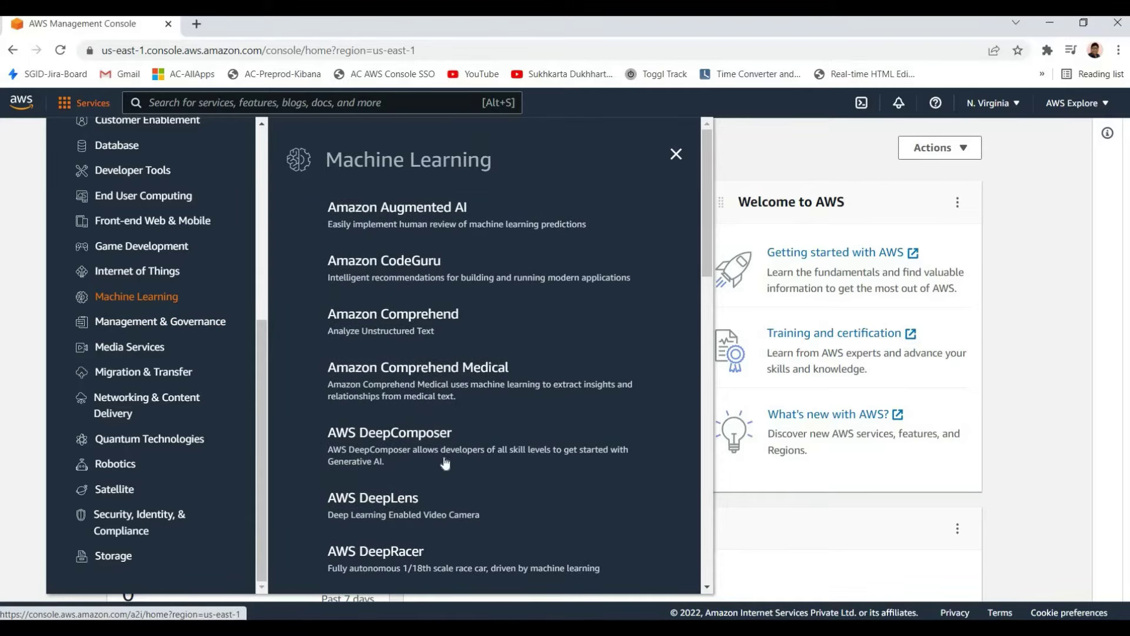
{"action": "scroll", "coordinate": [441, 462], "scroll_direction": "down", "scroll_amount": 10}
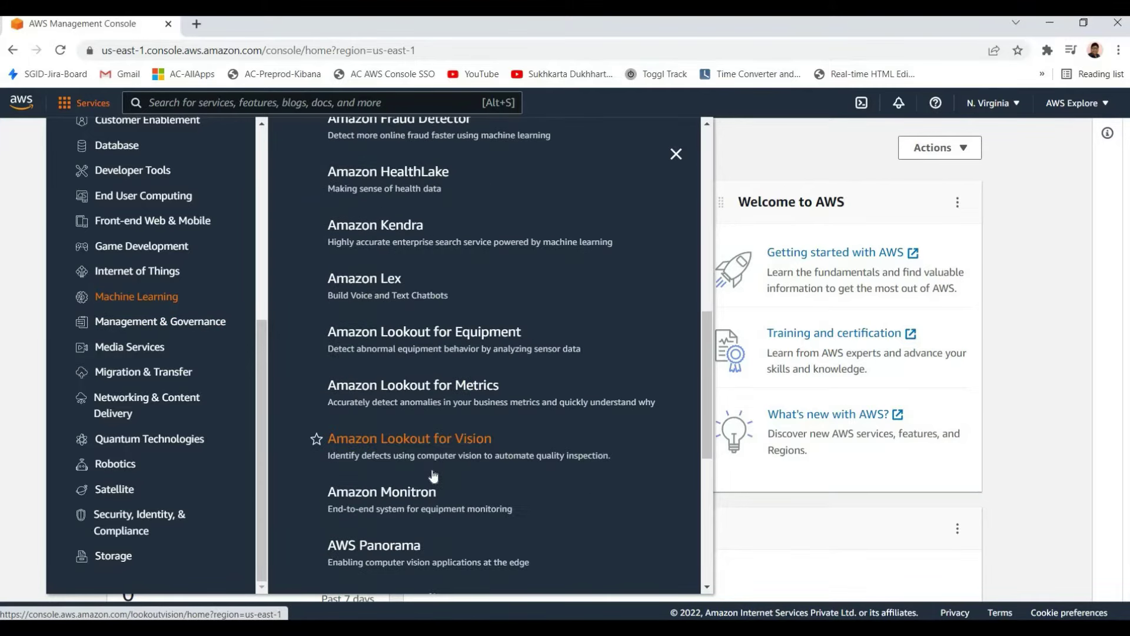
{"action": "scroll", "coordinate": [434, 475], "scroll_direction": "down", "scroll_amount": 6}
{"action": "scroll", "coordinate": [446, 538], "scroll_direction": "up", "scroll_amount": 1}
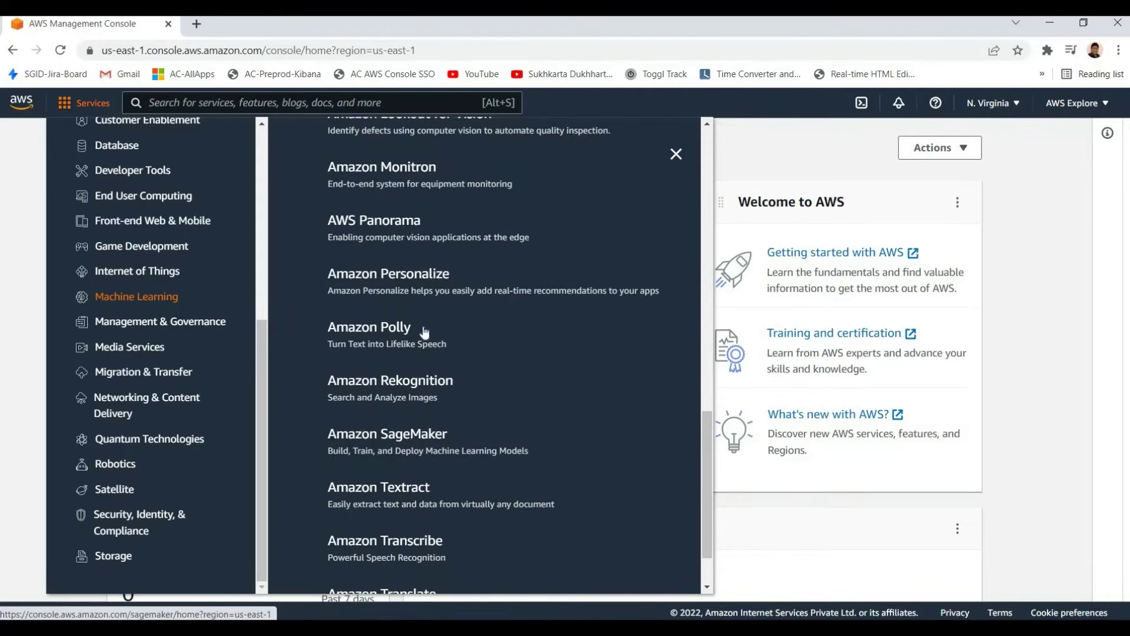
{"action": "scroll", "coordinate": [424, 331], "scroll_direction": "down", "scroll_amount": 1}
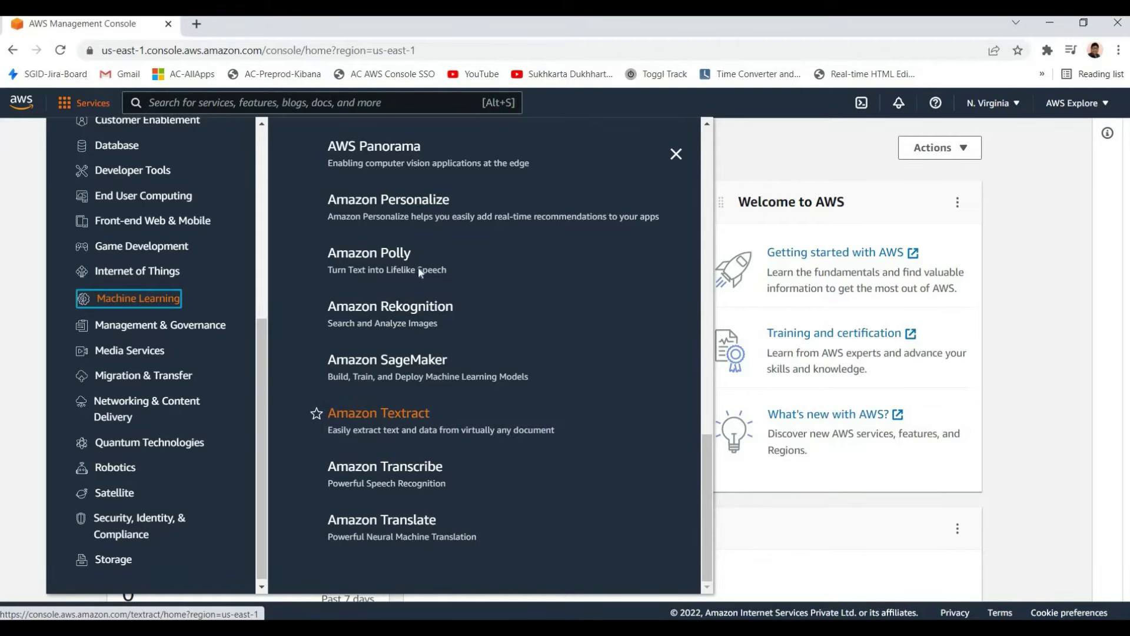
{"action": "scroll", "coordinate": [419, 294], "scroll_direction": "up", "scroll_amount": 3}
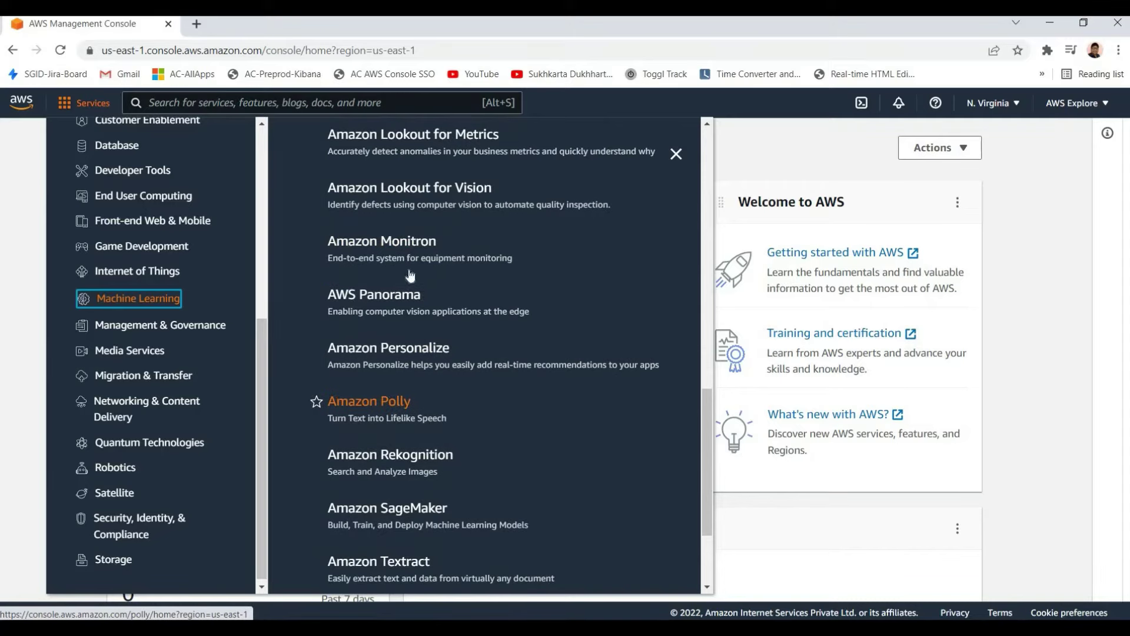
{"action": "scroll", "coordinate": [429, 335], "scroll_direction": "up", "scroll_amount": 4}
{"action": "scroll", "coordinate": [428, 336], "scroll_direction": "up", "scroll_amount": 10}
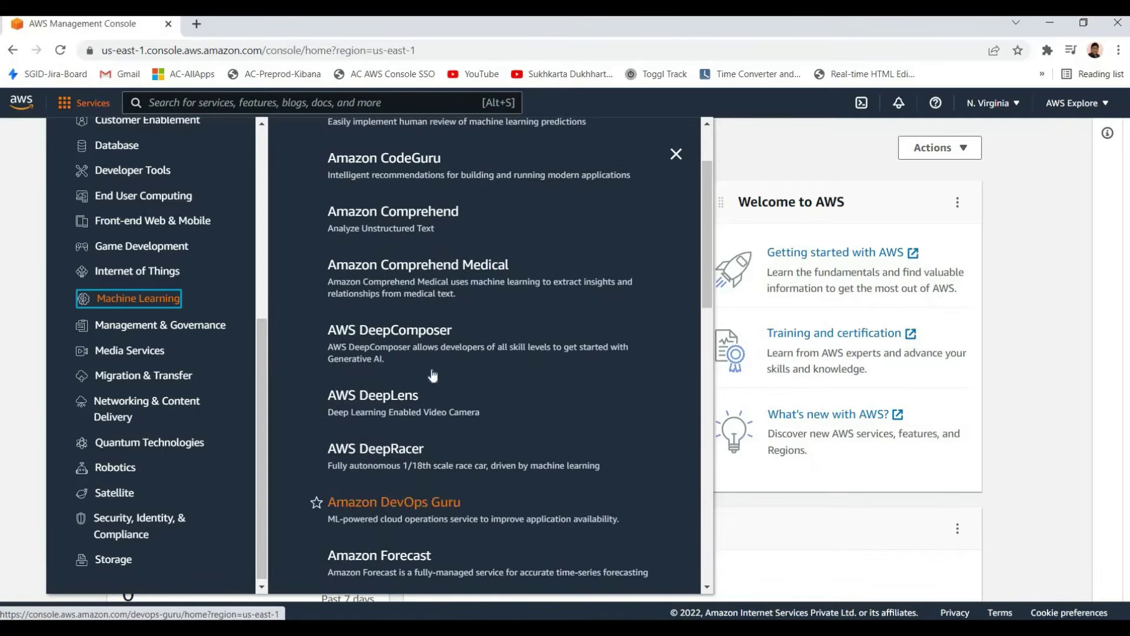
{"action": "scroll", "coordinate": [428, 284], "scroll_direction": "up", "scroll_amount": 2}
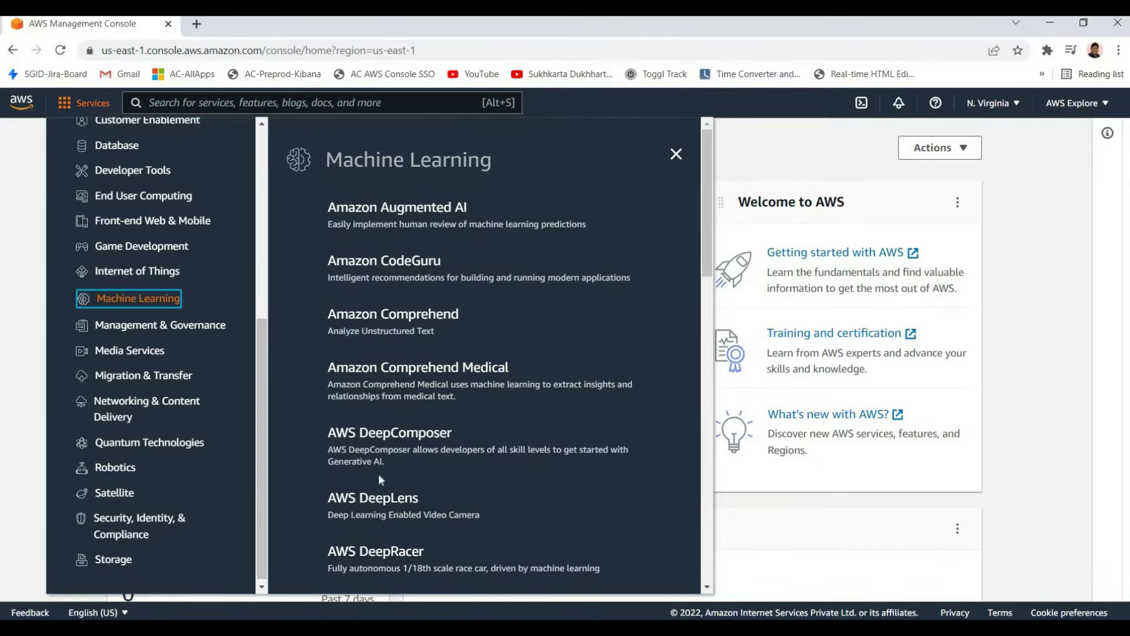
{"action": "scroll", "coordinate": [401, 429], "scroll_direction": "down", "scroll_amount": 12}
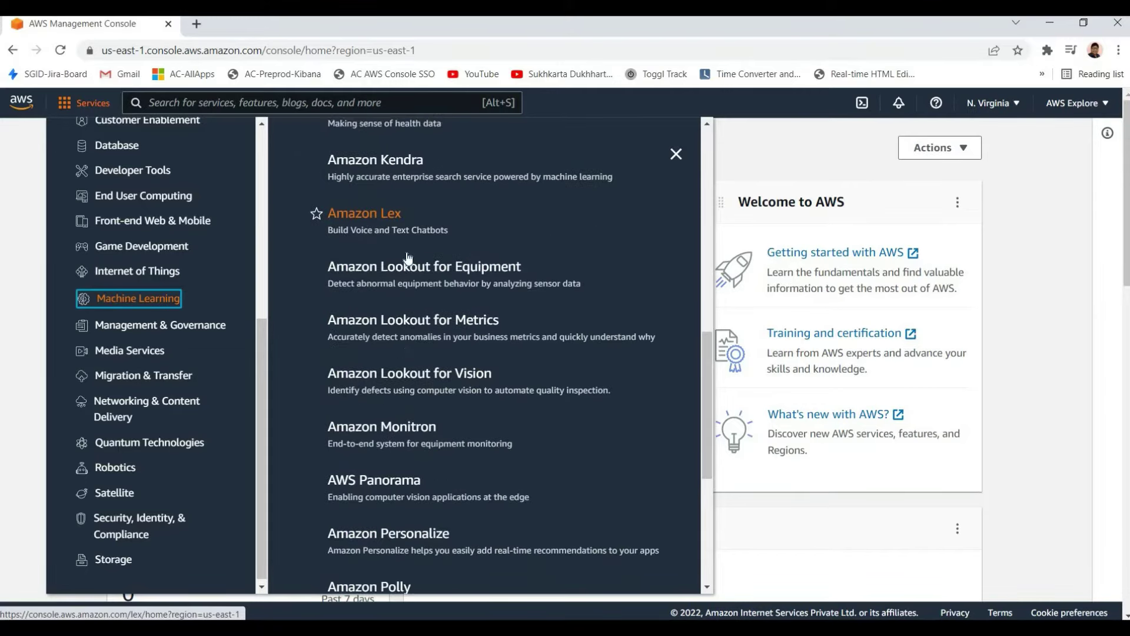
{"action": "scroll", "coordinate": [402, 512], "scroll_direction": "up", "scroll_amount": 12}
{"action": "scroll", "coordinate": [406, 423], "scroll_direction": "down", "scroll_amount": 2}
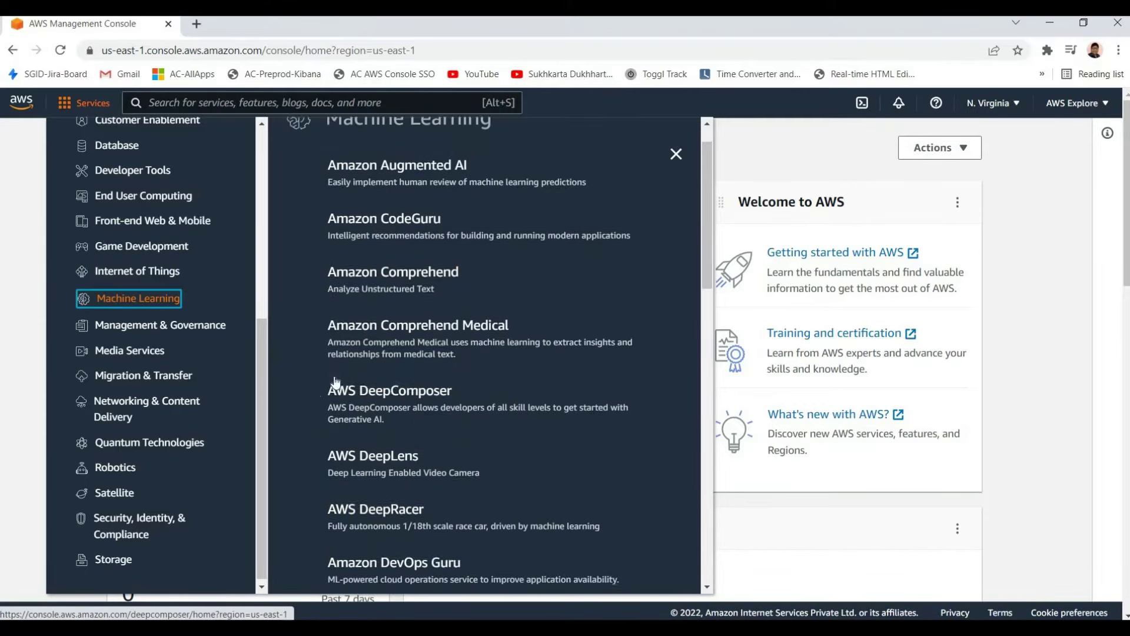
{"action": "scroll", "coordinate": [359, 365], "scroll_direction": "down", "scroll_amount": 1}
{"action": "scroll", "coordinate": [315, 353], "scroll_direction": "up", "scroll_amount": 3}
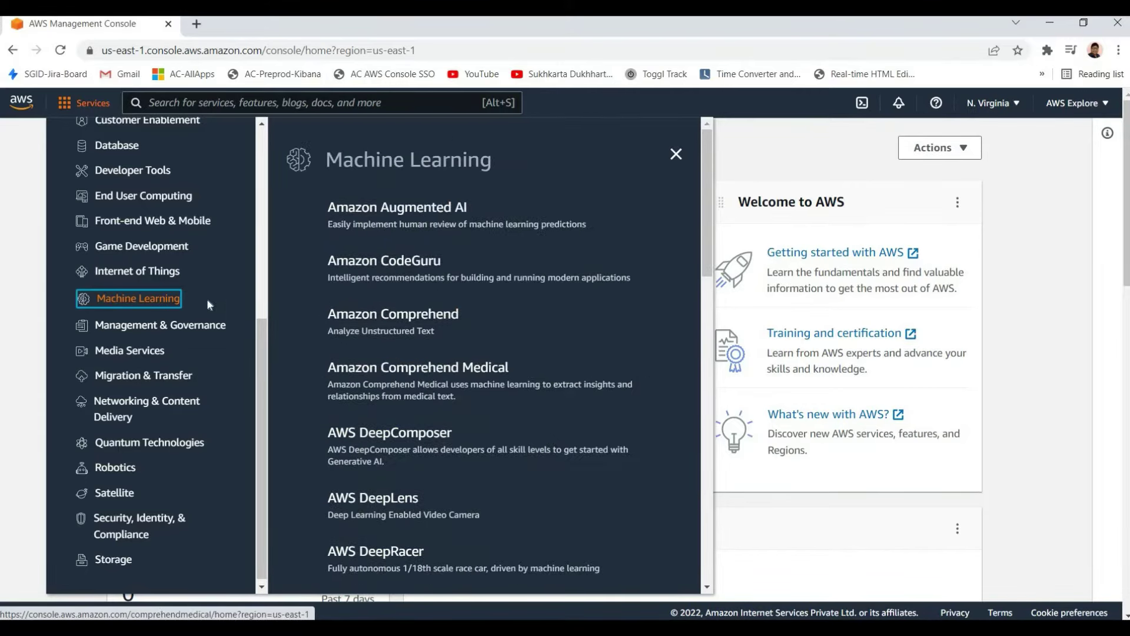
{"action": "key", "text": "Up"}
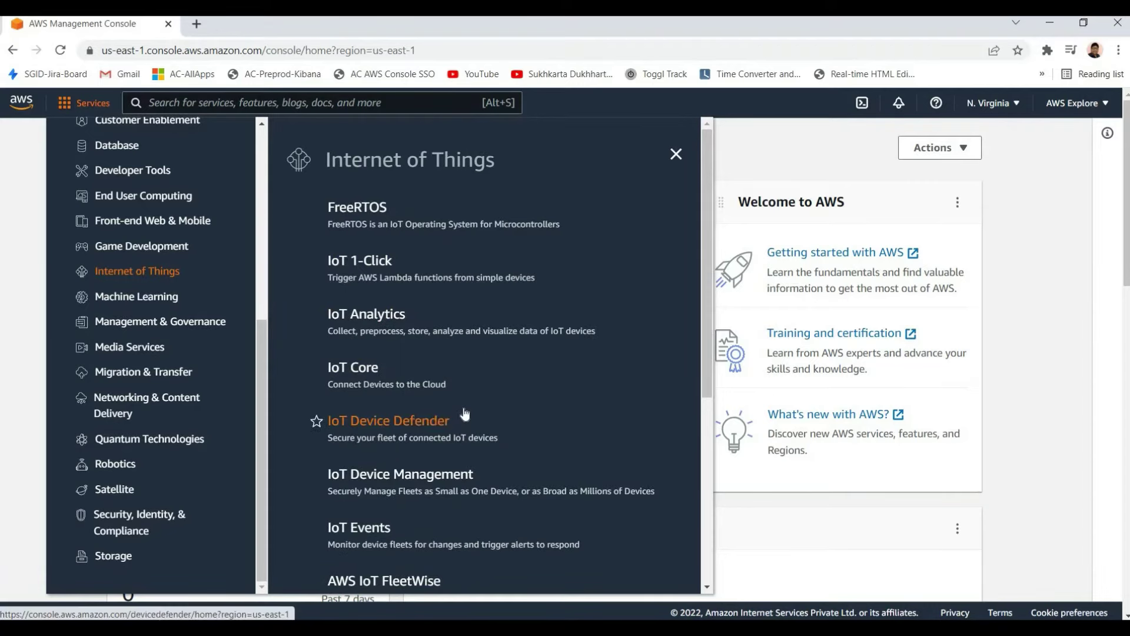
Scroll through the Internet of Things services, including FreeRTOS, IoT 1-Click, IoT Analytics and IoT Core
{"action": "scroll", "coordinate": [422, 546], "scroll_direction": "down", "scroll_amount": 4}
{"action": "scroll", "coordinate": [443, 341], "scroll_direction": "up", "scroll_amount": 5}
{"action": "scroll", "coordinate": [471, 424], "scroll_direction": "down", "scroll_amount": 6}
{"action": "scroll", "coordinate": [468, 393], "scroll_direction": "up", "scroll_amount": 6}
{"action": "scroll", "coordinate": [443, 447], "scroll_direction": "down", "scroll_amount": 6}
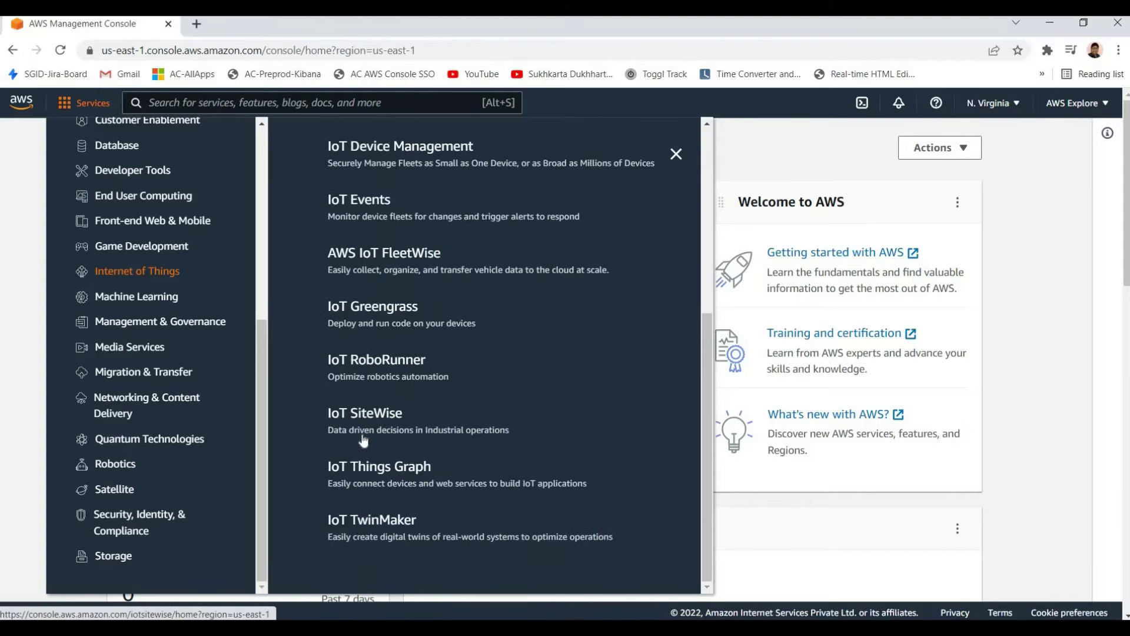
{"action": "scroll", "coordinate": [364, 430], "scroll_direction": "up", "scroll_amount": 3}
{"action": "scroll", "coordinate": [364, 431], "scroll_direction": "up", "scroll_amount": 4}
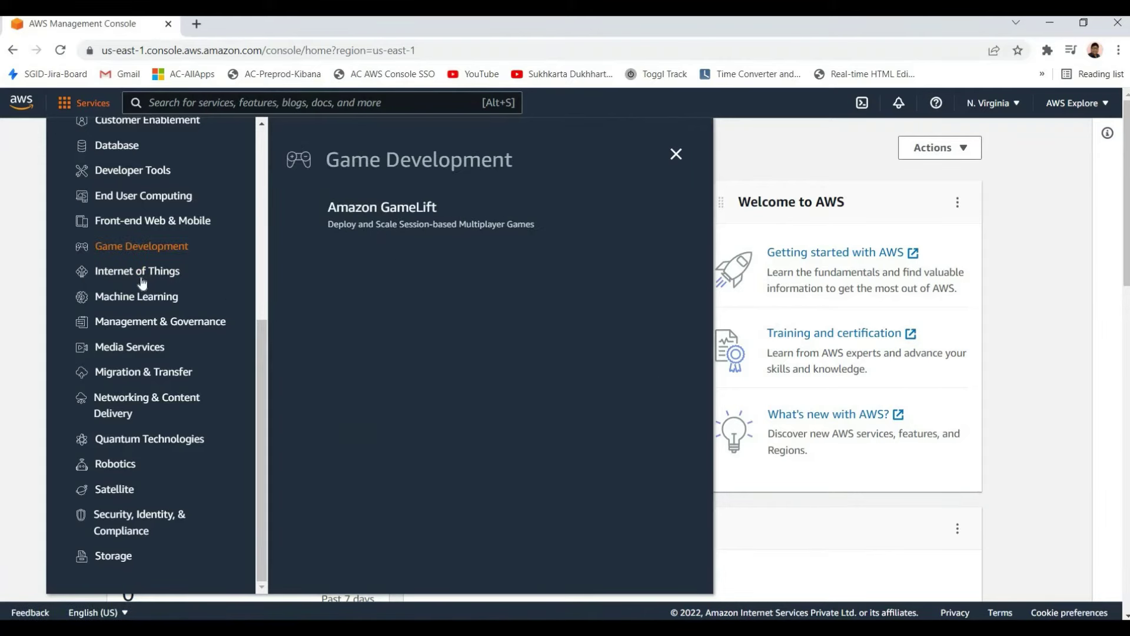
Finish browsing IoT services and show the Game Development category with Amazon GameLift
{"action": "mouse_move", "coordinate": [199, 288]}
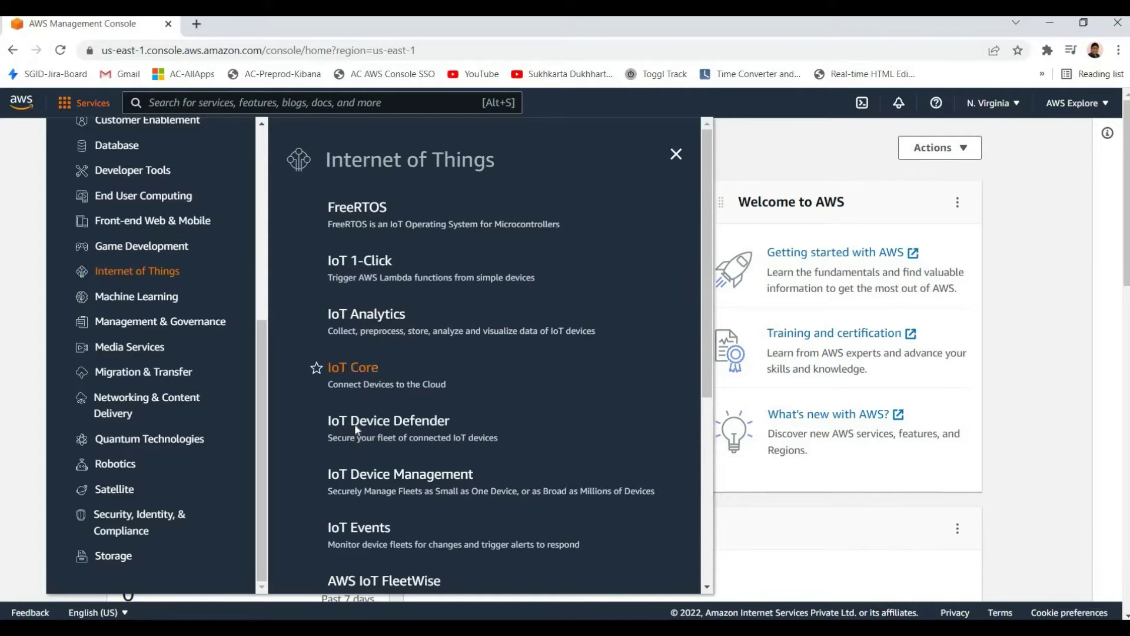
{"action": "scroll", "coordinate": [356, 427], "scroll_direction": "down", "scroll_amount": 5}
{"action": "scroll", "coordinate": [354, 411], "scroll_direction": "up", "scroll_amount": 3}
{"action": "scroll", "coordinate": [353, 334], "scroll_direction": "down", "scroll_amount": 1}
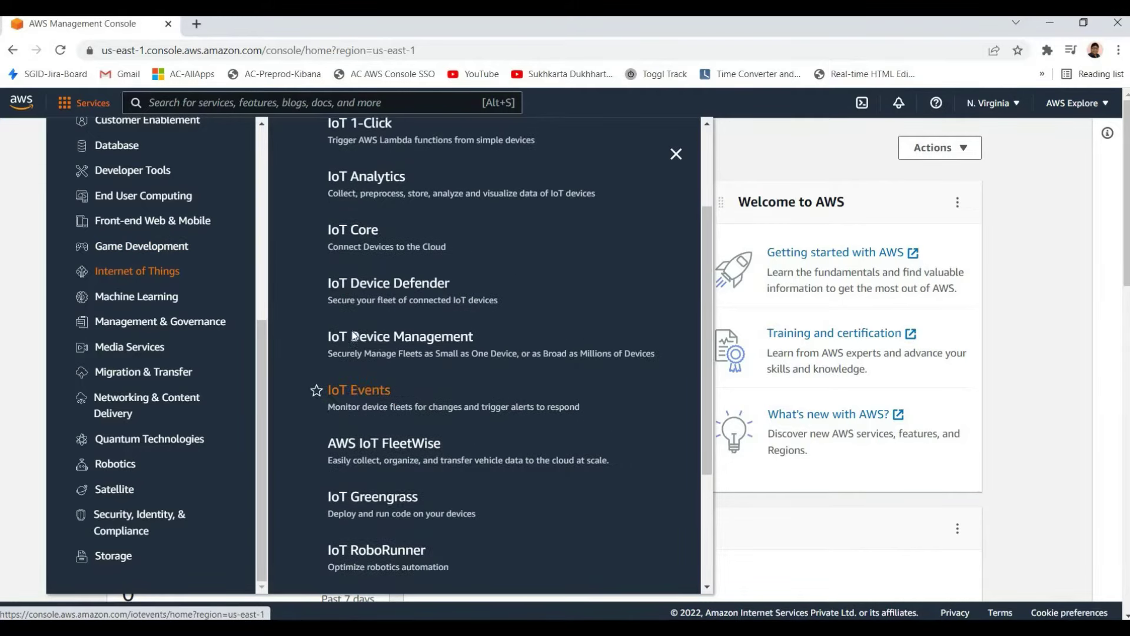
{"action": "scroll", "coordinate": [284, 418], "scroll_direction": "up", "scroll_amount": 3}
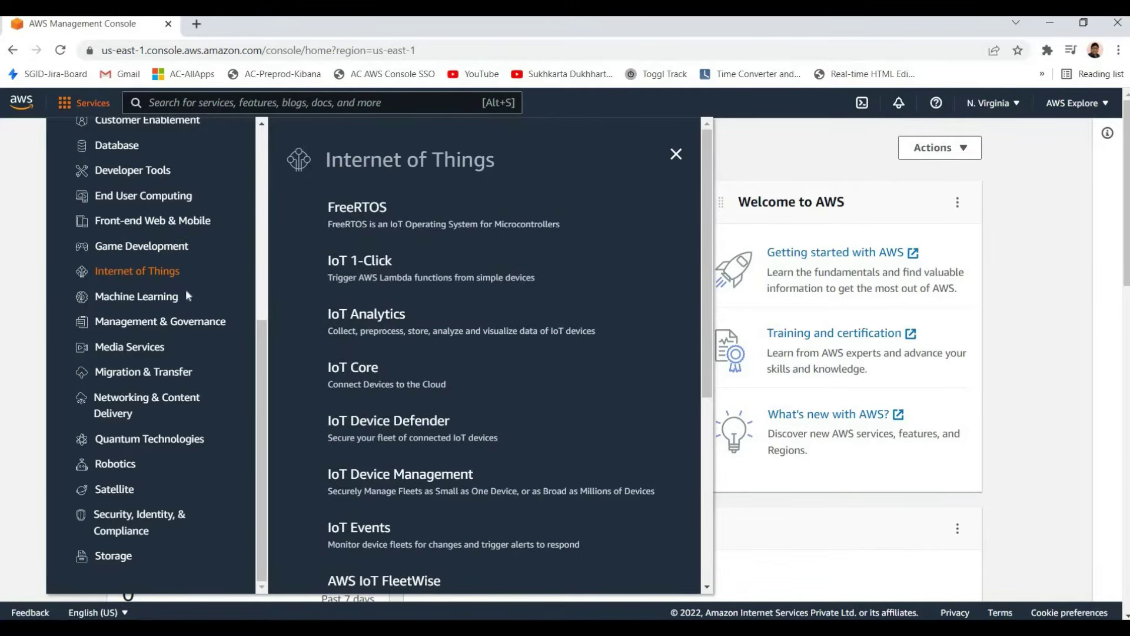
{"action": "left_click", "coordinate": [141, 246]}
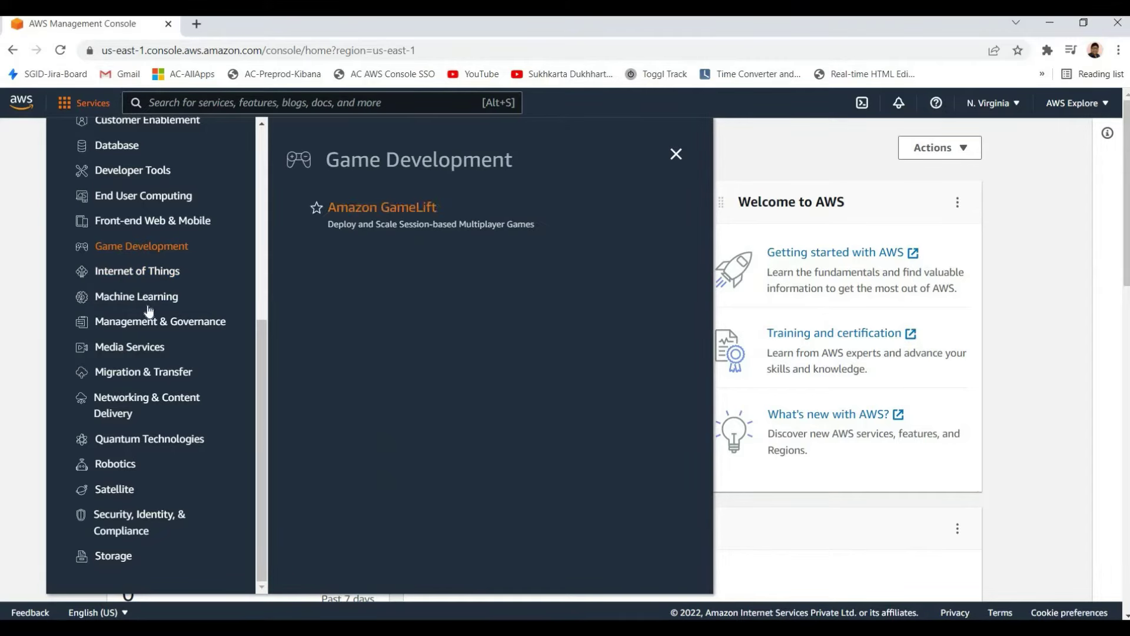
{"action": "scroll", "coordinate": [139, 341], "scroll_direction": "up", "scroll_amount": 2}
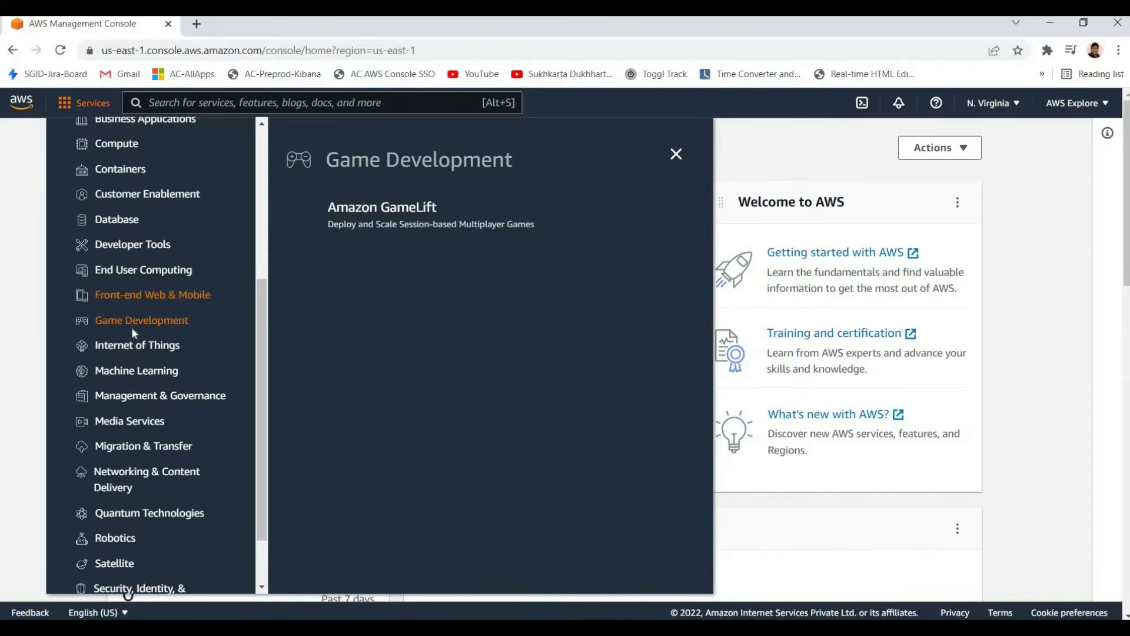
From Front-end Web & Mobile services, open AWS Amplify in a new tab and switch to it
{"action": "left_click", "coordinate": [121, 297]}
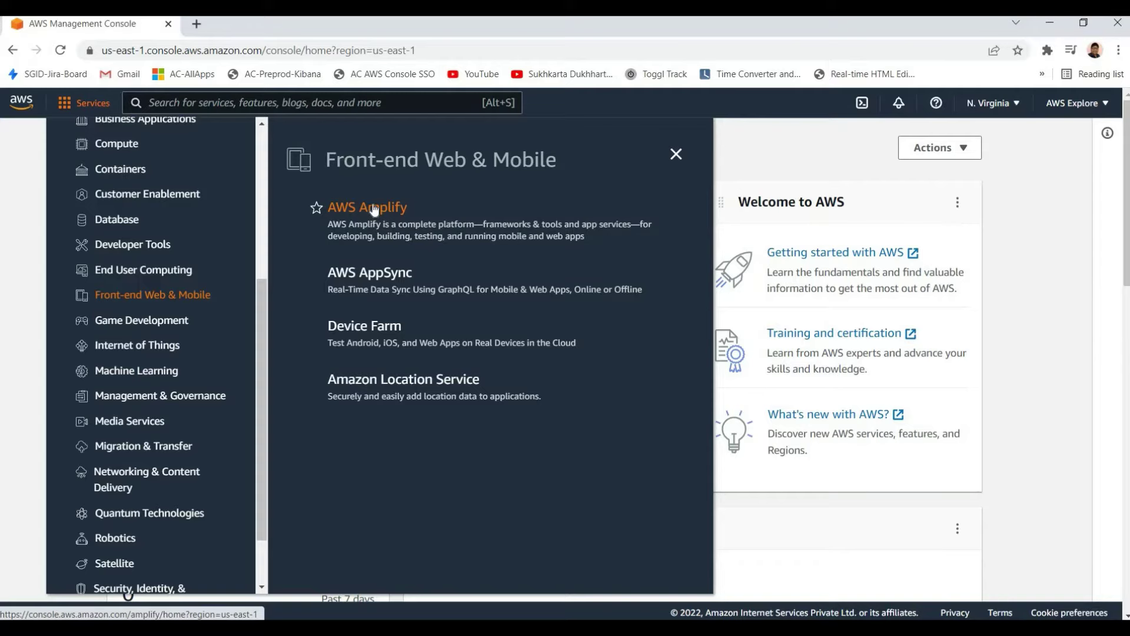
{"action": "right_click", "coordinate": [377, 208]}
{"action": "left_click", "coordinate": [406, 214]}
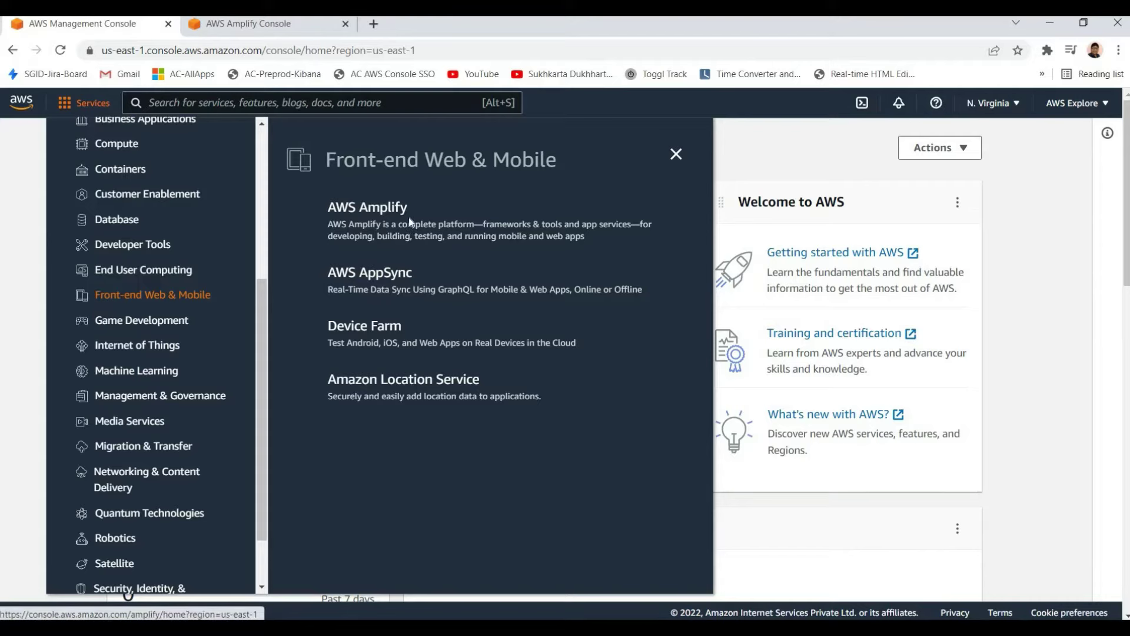
{"action": "key", "text": "ctrl+Tab"}
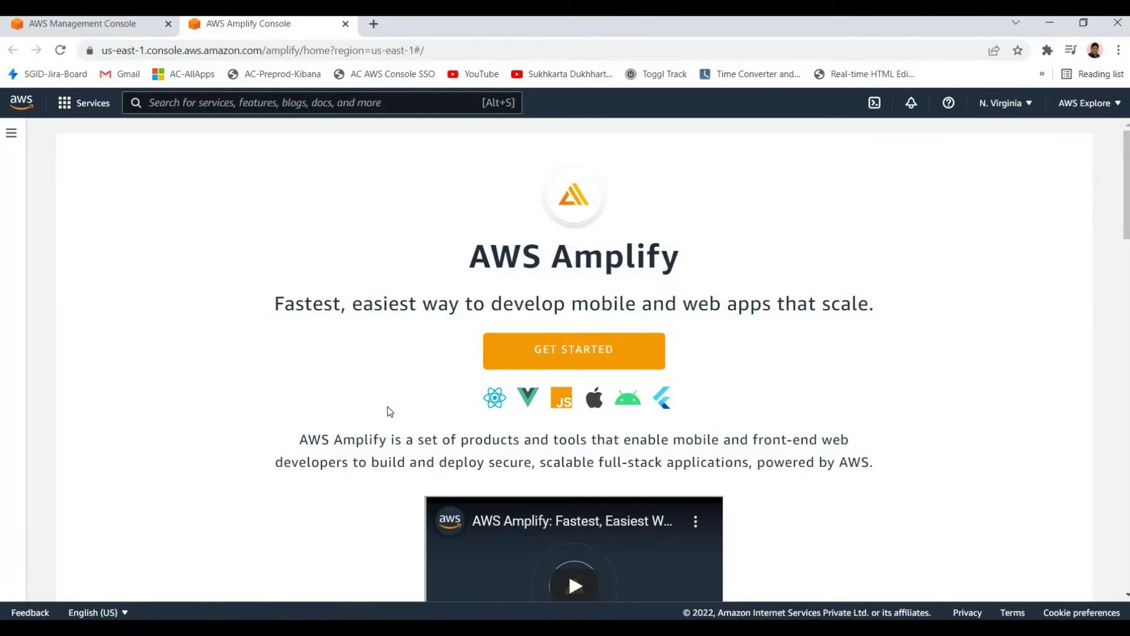
Read through the Amplify welcome page, highlighting its description and the Add UI components heading
{"action": "scroll", "coordinate": [389, 368], "scroll_direction": "down", "scroll_amount": 1}
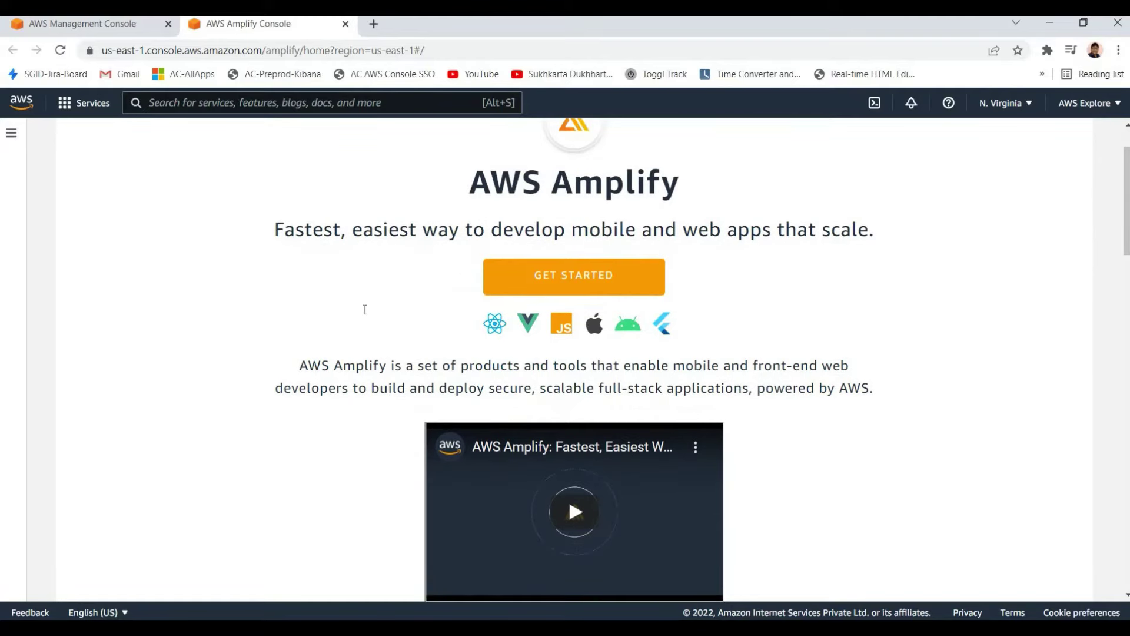
{"action": "scroll", "coordinate": [361, 312], "scroll_direction": "up", "scroll_amount": 1}
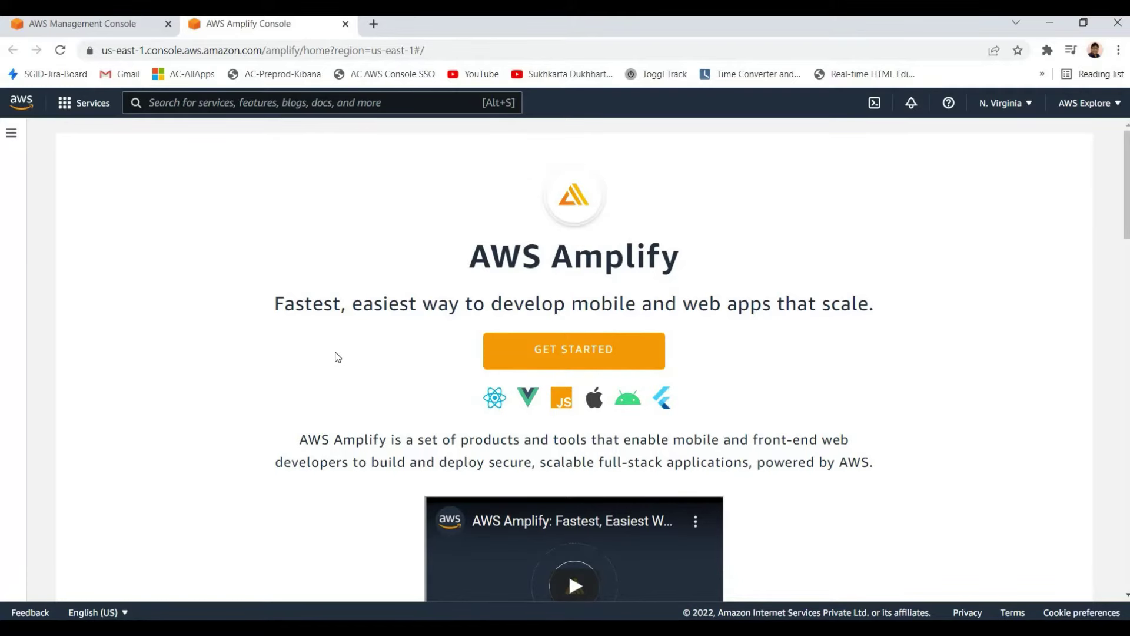
{"action": "scroll", "coordinate": [338, 356], "scroll_direction": "down", "scroll_amount": 1}
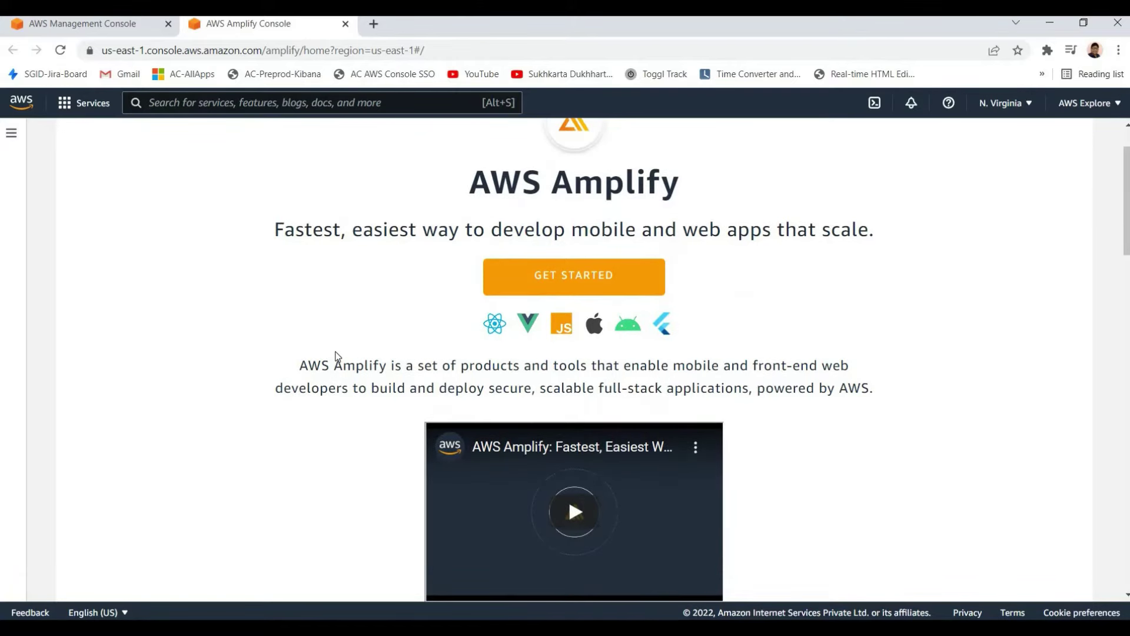
{"action": "scroll", "coordinate": [337, 357], "scroll_direction": "down", "scroll_amount": 1}
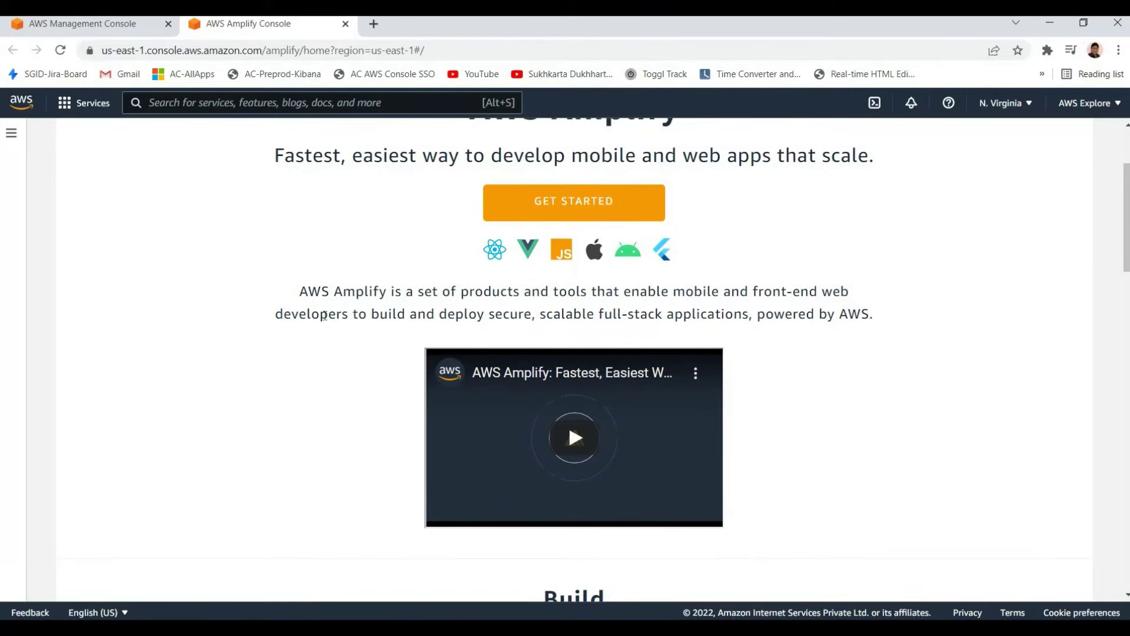
{"action": "left_click_drag", "start_coordinate": [328, 314], "coordinate": [725, 314]}
{"action": "left_click", "coordinate": [818, 333]}
{"action": "scroll", "coordinate": [677, 375], "scroll_direction": "down", "scroll_amount": 6}
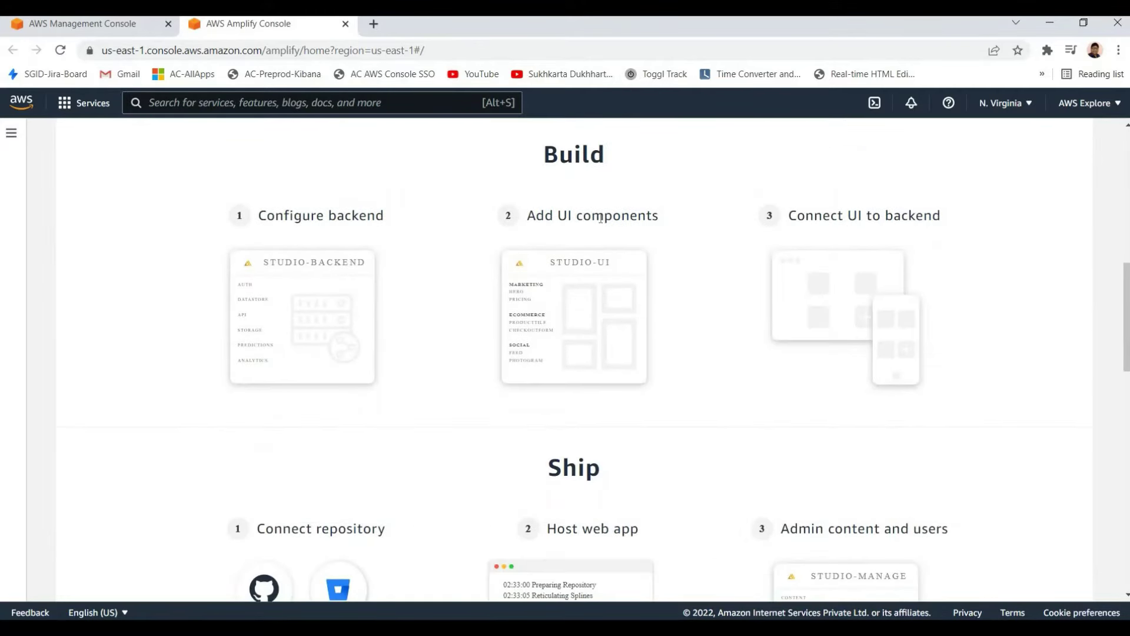
{"action": "left_click_drag", "start_coordinate": [593, 215], "coordinate": [284, 215]}
{"action": "left_click", "coordinate": [306, 209]}
{"action": "scroll", "coordinate": [416, 295], "scroll_direction": "down", "scroll_amount": 6}
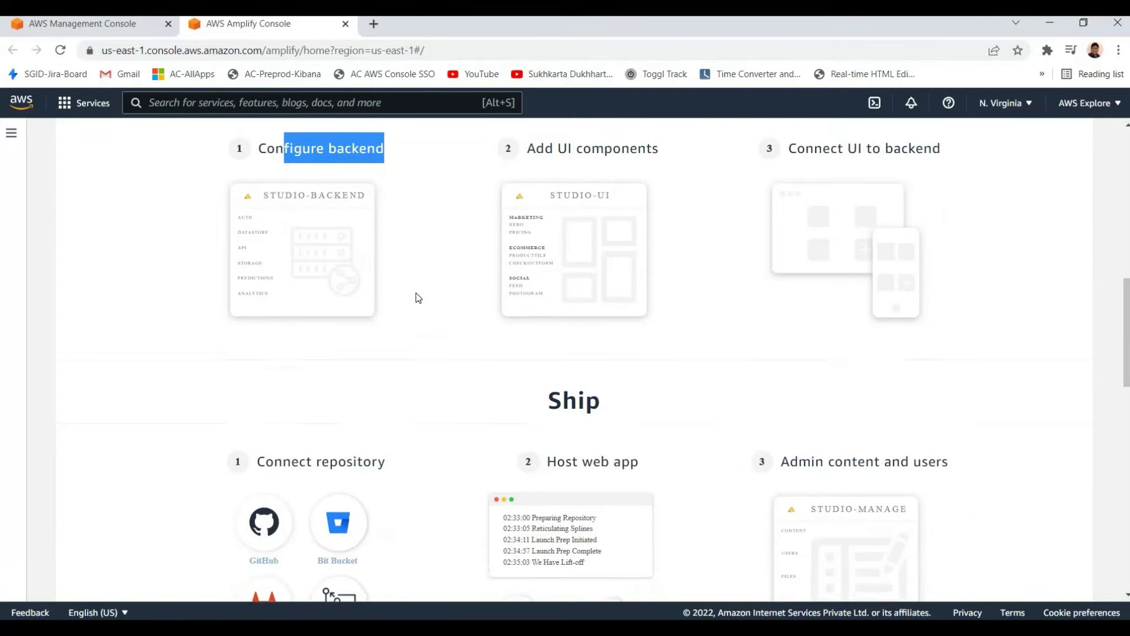
{"action": "scroll", "coordinate": [461, 327], "scroll_direction": "up", "scroll_amount": 12}
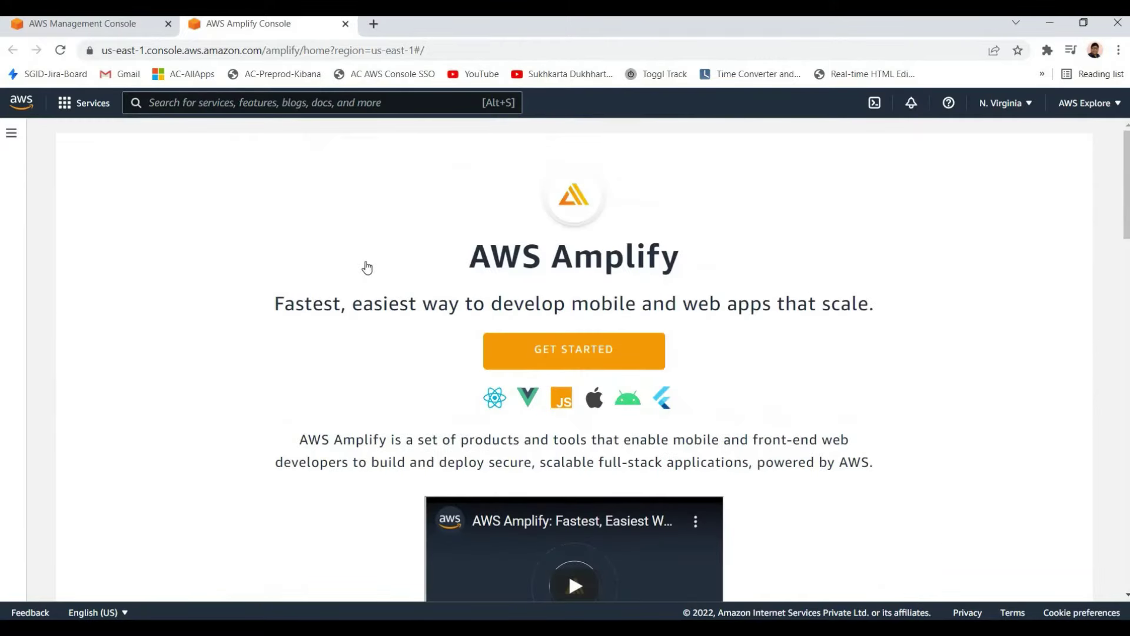
Glance at the Management Console tab, return to Amplify's title, then close the Amplify tab
{"action": "key", "text": "ctrl+shift+Tab"}
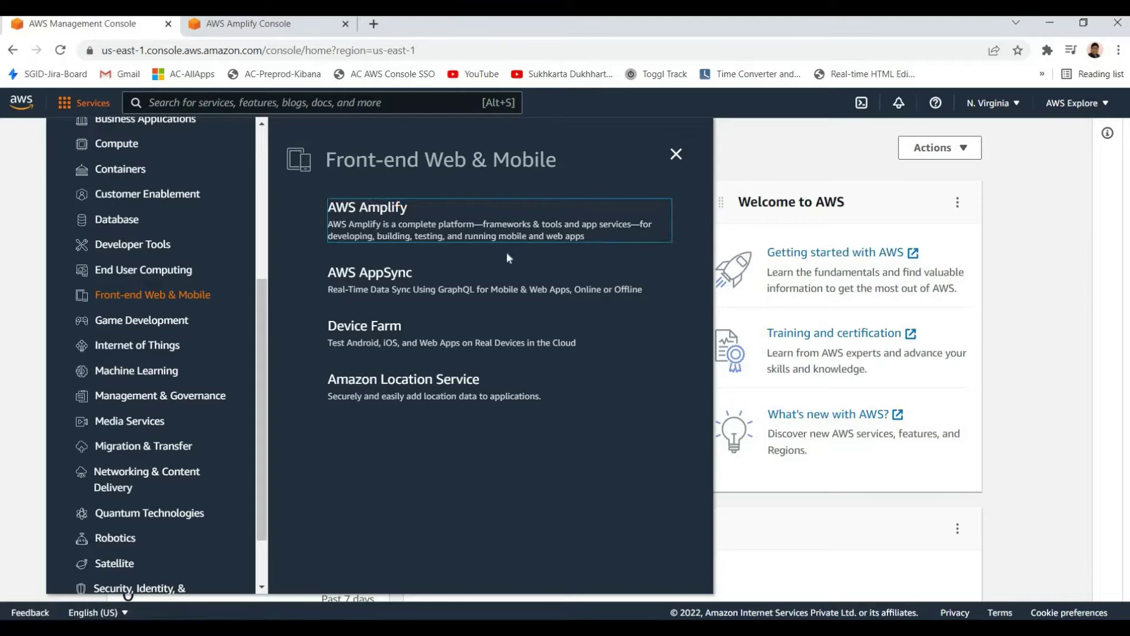
{"action": "left_click", "coordinate": [277, 30]}
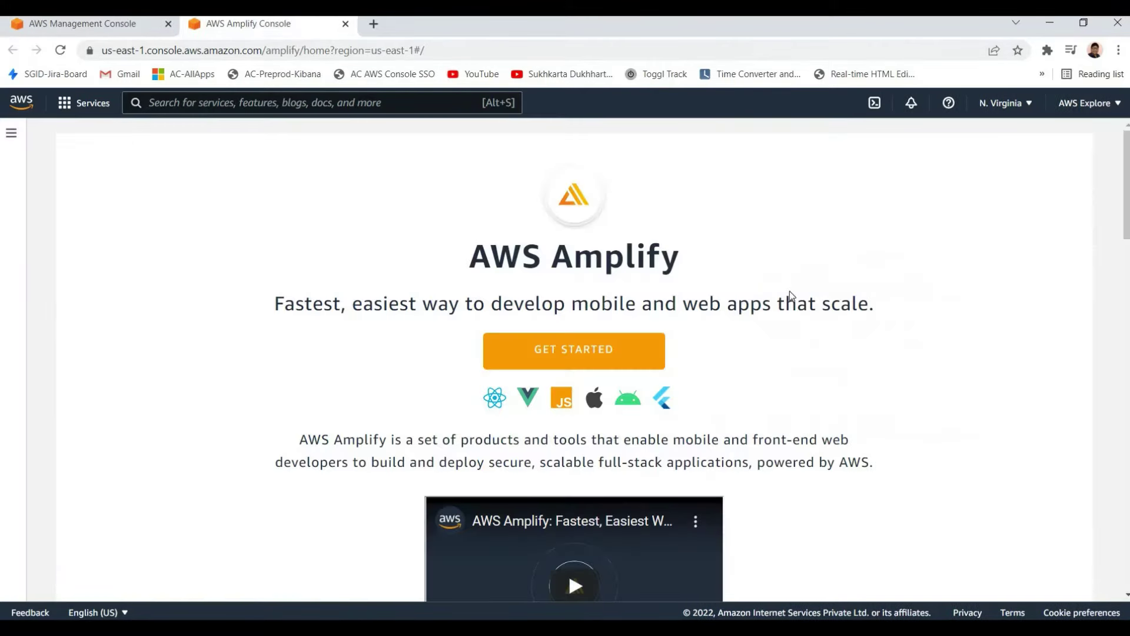
{"action": "left_click_drag", "start_coordinate": [778, 296], "coordinate": [557, 275]}
{"action": "left_click", "coordinate": [557, 275]}
{"action": "scroll", "coordinate": [435, 349], "scroll_direction": "down", "scroll_amount": 7}
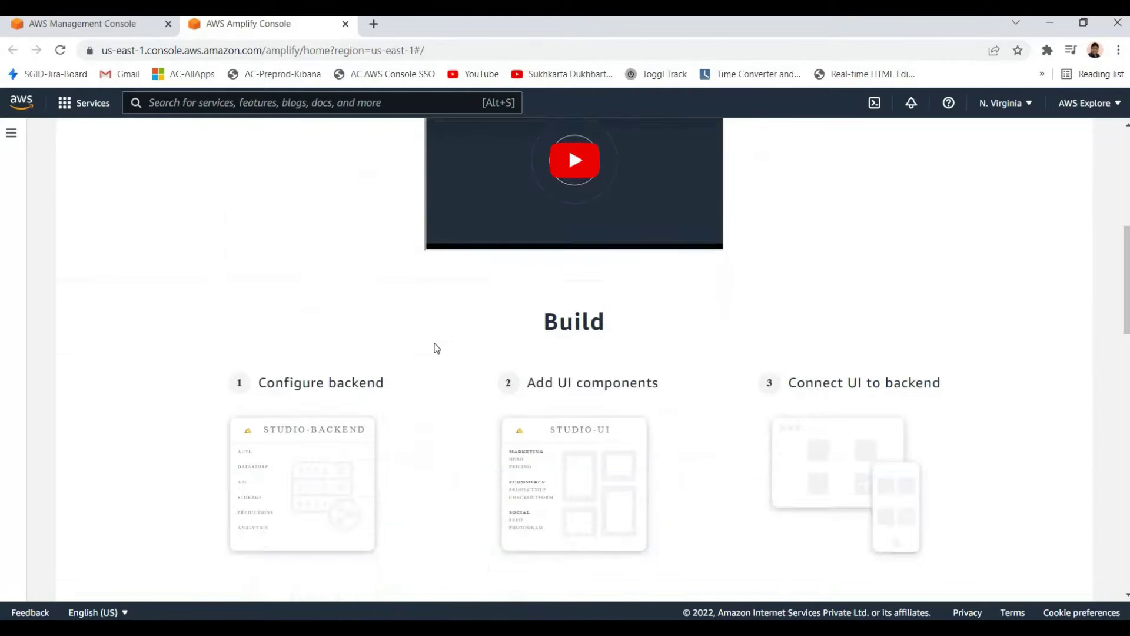
{"action": "scroll", "coordinate": [435, 347], "scroll_direction": "up", "scroll_amount": 6}
{"action": "scroll", "coordinate": [436, 345], "scroll_direction": "up", "scroll_amount": 2}
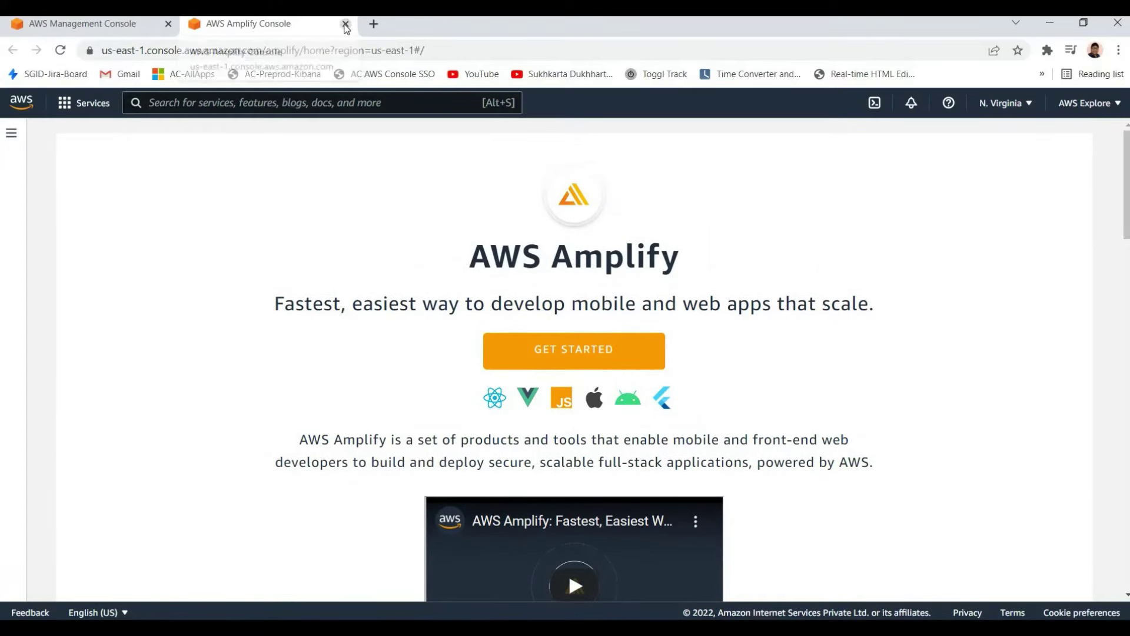
{"action": "key", "text": "ctrl+w"}
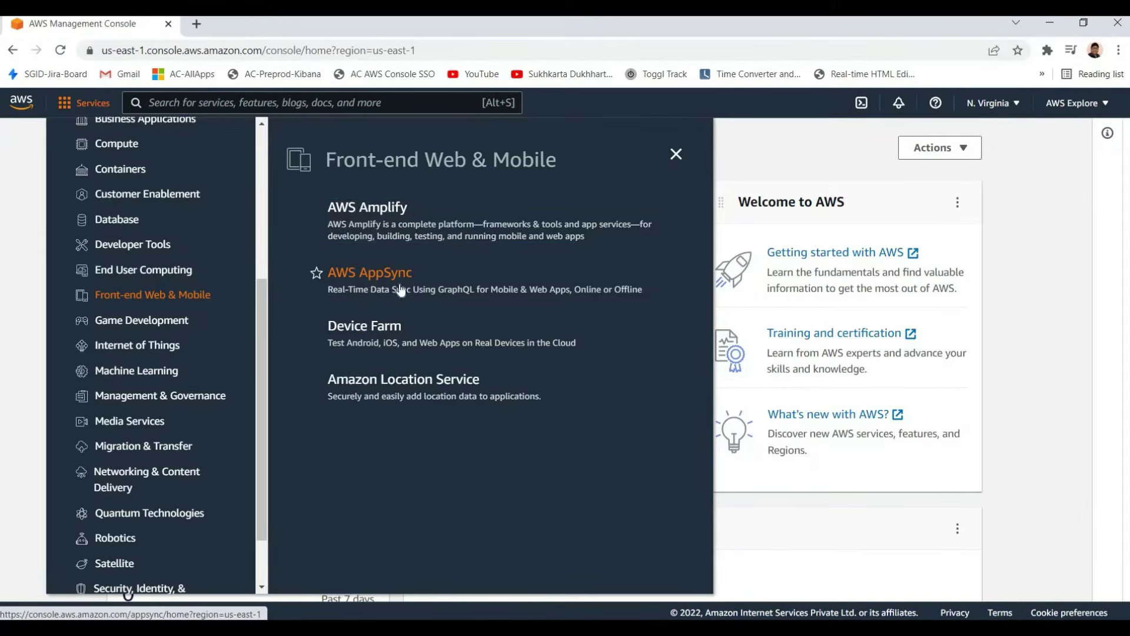
Open AWS AppSync from the Services menu in a new tab and view its title
{"action": "right_click", "coordinate": [399, 286]}
{"action": "left_click", "coordinate": [419, 293]}
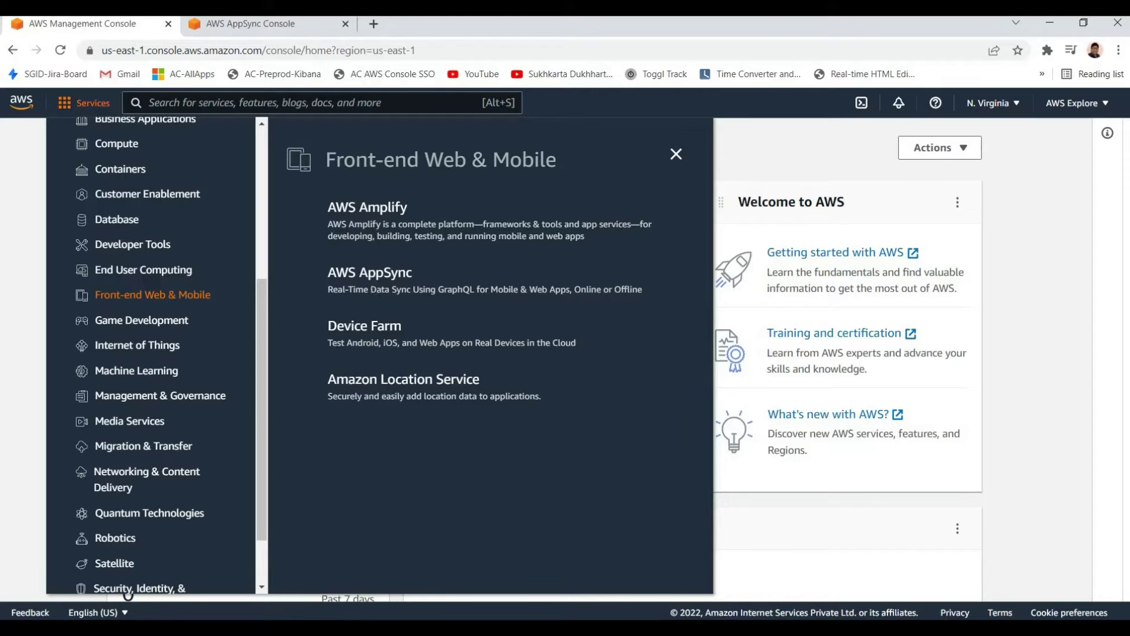
{"action": "left_click", "coordinate": [241, 23]}
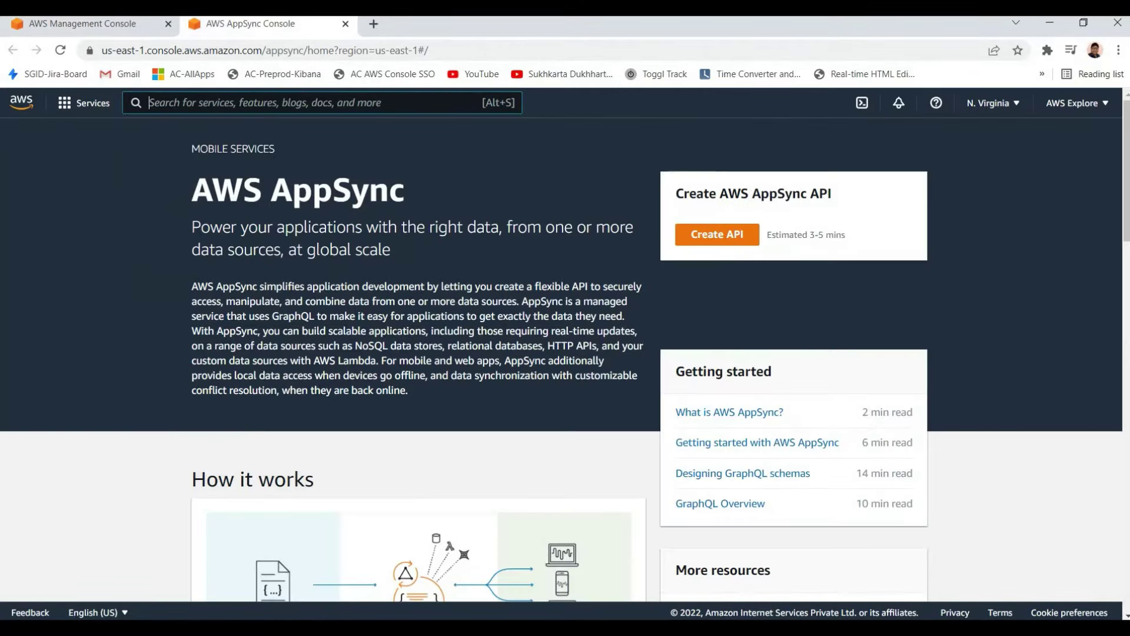
{"action": "triple_click", "coordinate": [418, 267]}
{"action": "left_click", "coordinate": [405, 267]}
Highlight phrases of the AppSync subtitle, including the part about data at global scale
{"action": "triple_click", "coordinate": [193, 227]}
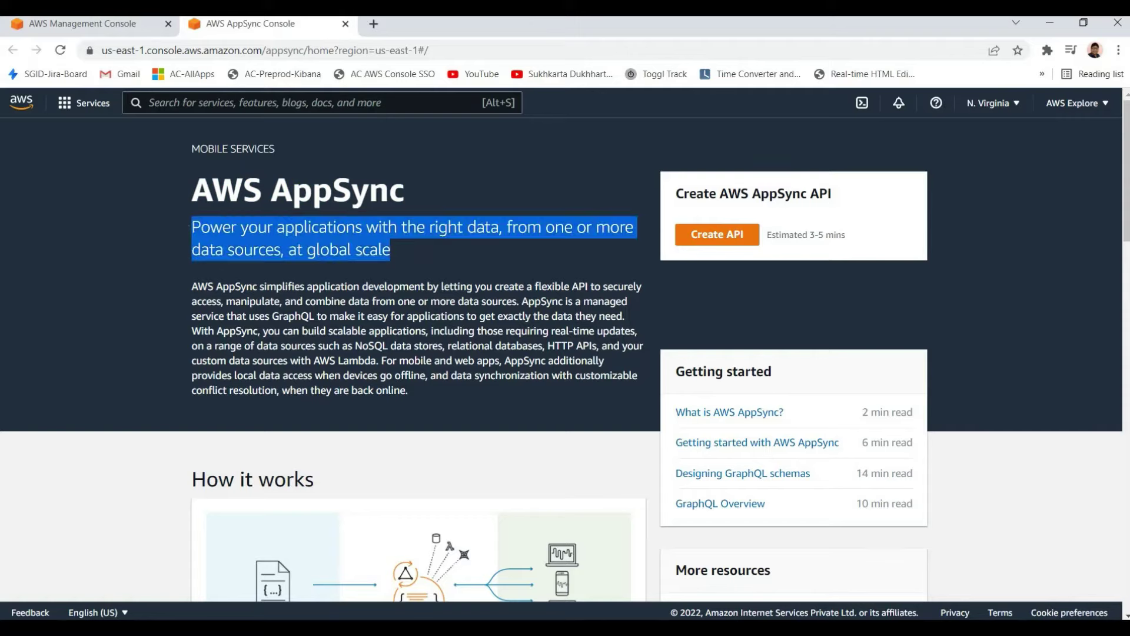
{"action": "left_click", "coordinate": [399, 246]}
{"action": "left_click_drag", "start_coordinate": [193, 227], "coordinate": [512, 252]}
{"action": "triple_click", "coordinate": [521, 245]}
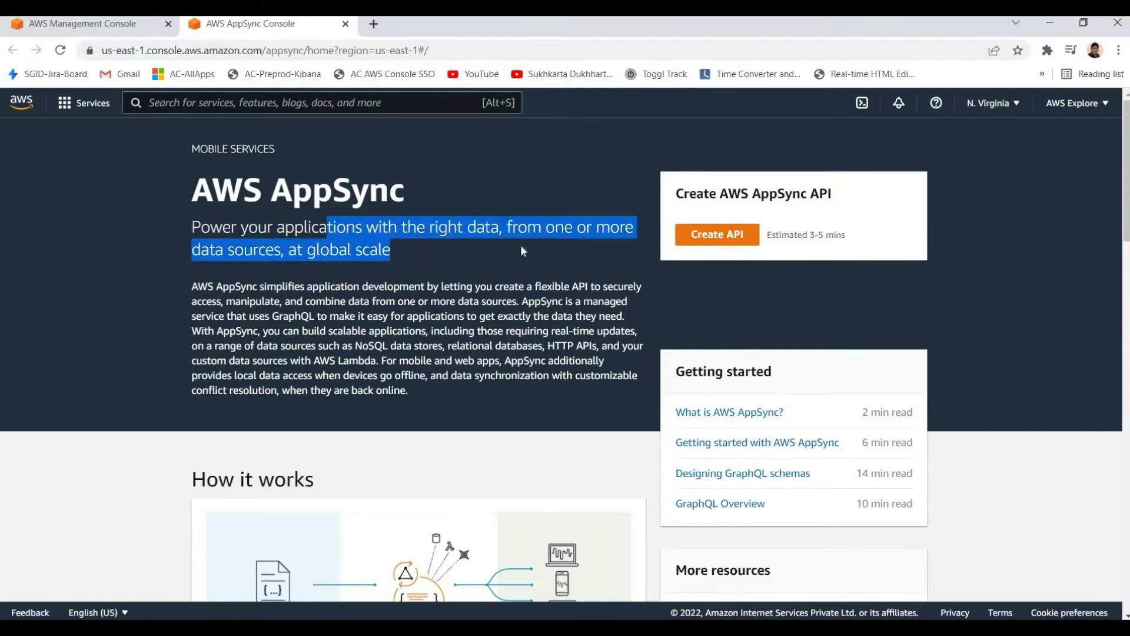
{"action": "left_click_drag", "start_coordinate": [436, 227], "coordinate": [489, 253]}
{"action": "left_click", "coordinate": [489, 254]}
{"action": "left_click_drag", "start_coordinate": [424, 227], "coordinate": [433, 258]}
{"action": "left_click", "coordinate": [432, 258]}
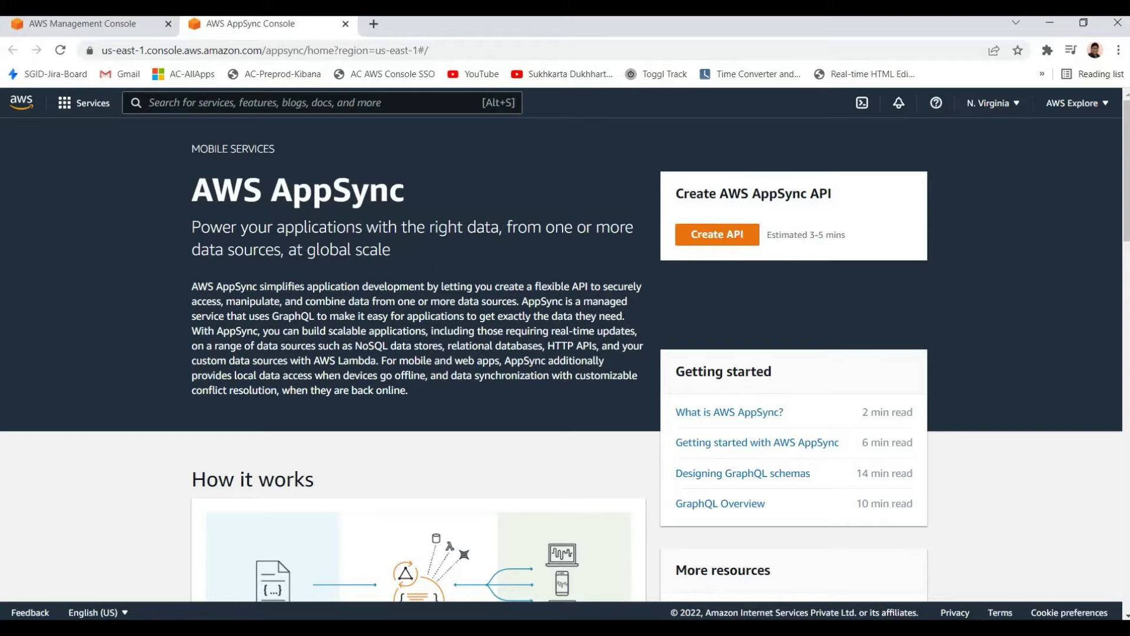
Highlight the AppSync description paragraph and scroll over the landing page
{"action": "left_click_drag", "start_coordinate": [443, 399], "coordinate": [192, 242]}
{"action": "left_click", "coordinate": [442, 399]}
{"action": "left_click_drag", "start_coordinate": [443, 399], "coordinate": [191, 286]}
{"action": "left_click", "coordinate": [443, 399]}
{"action": "scroll", "coordinate": [531, 291], "scroll_direction": "down", "scroll_amount": 7}
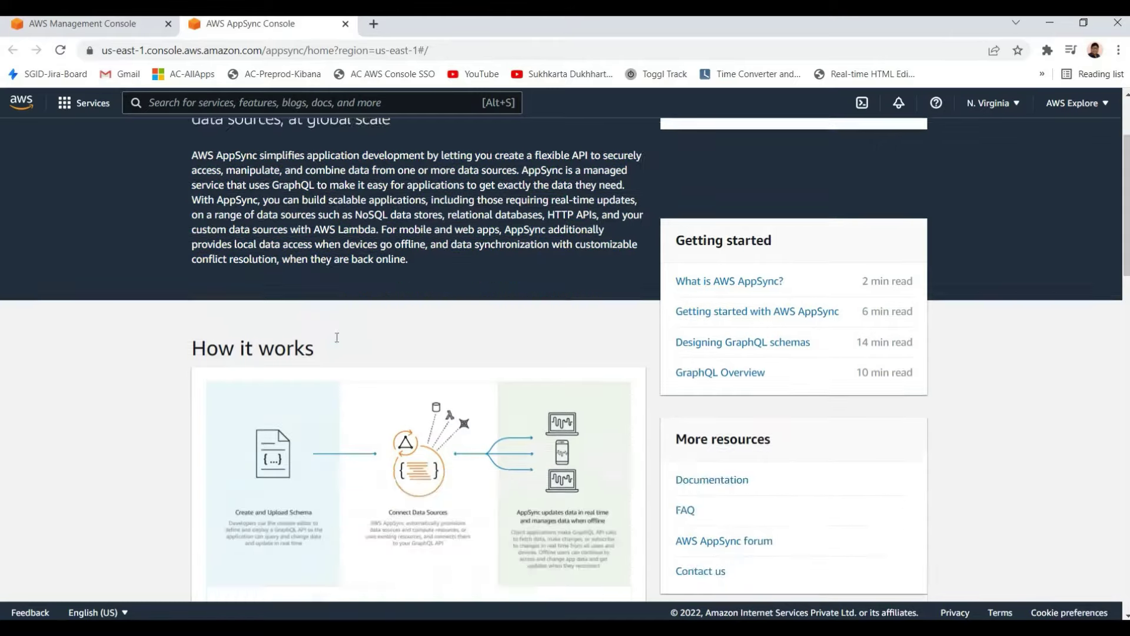
{"action": "scroll", "coordinate": [531, 291], "scroll_direction": "up", "scroll_amount": 3}
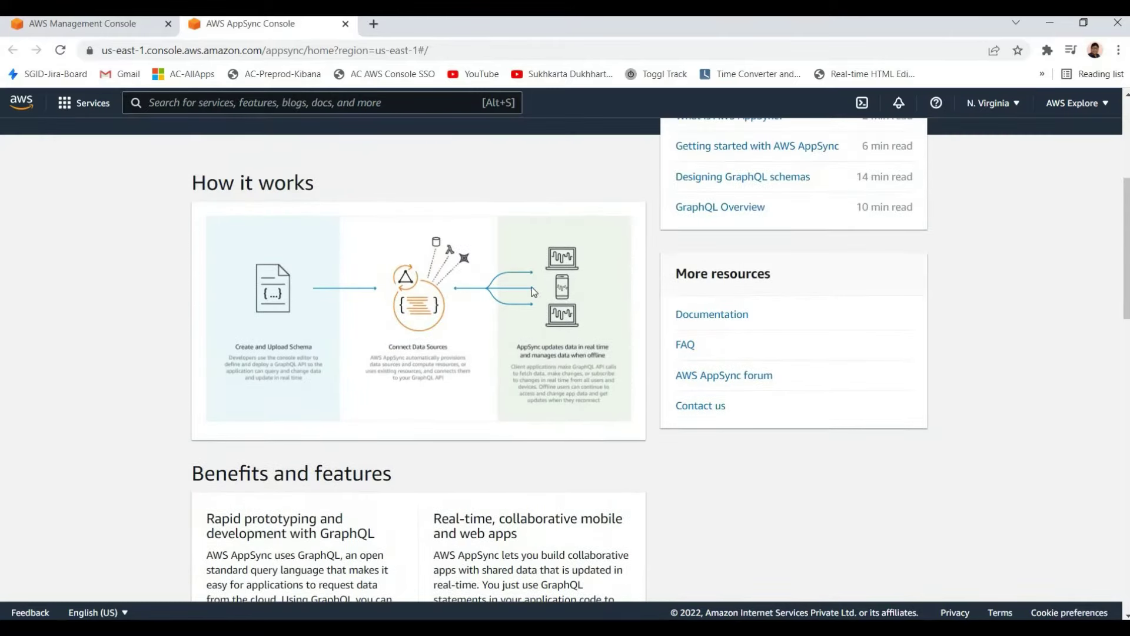
{"action": "scroll", "coordinate": [532, 287], "scroll_direction": "up", "scroll_amount": 1}
{"action": "scroll", "coordinate": [530, 326], "scroll_direction": "down", "scroll_amount": 12}
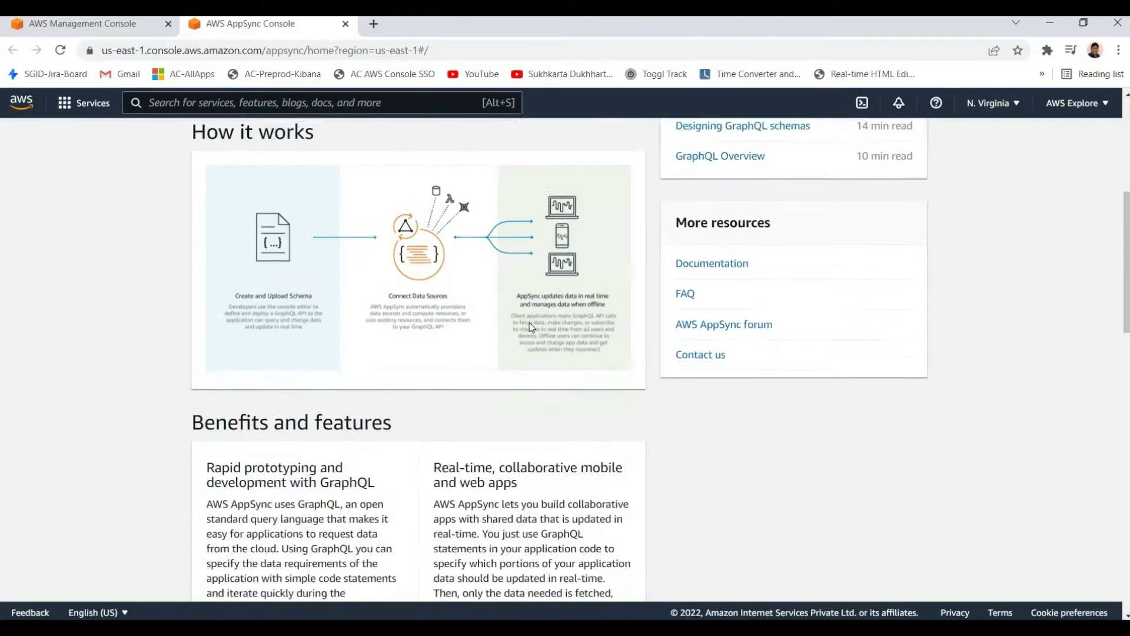
{"action": "scroll", "coordinate": [531, 327], "scroll_direction": "up", "scroll_amount": 15}
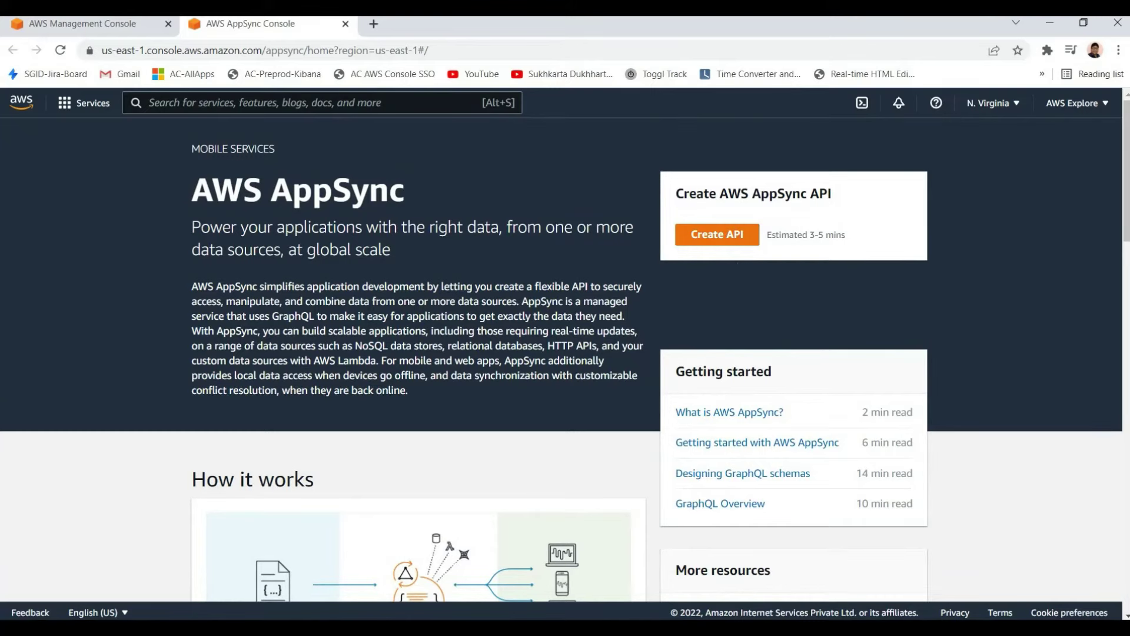
Create the API 'My AppSync App' from the Tasks App sample project, keeping the default name
{"action": "left_click", "coordinate": [717, 234]}
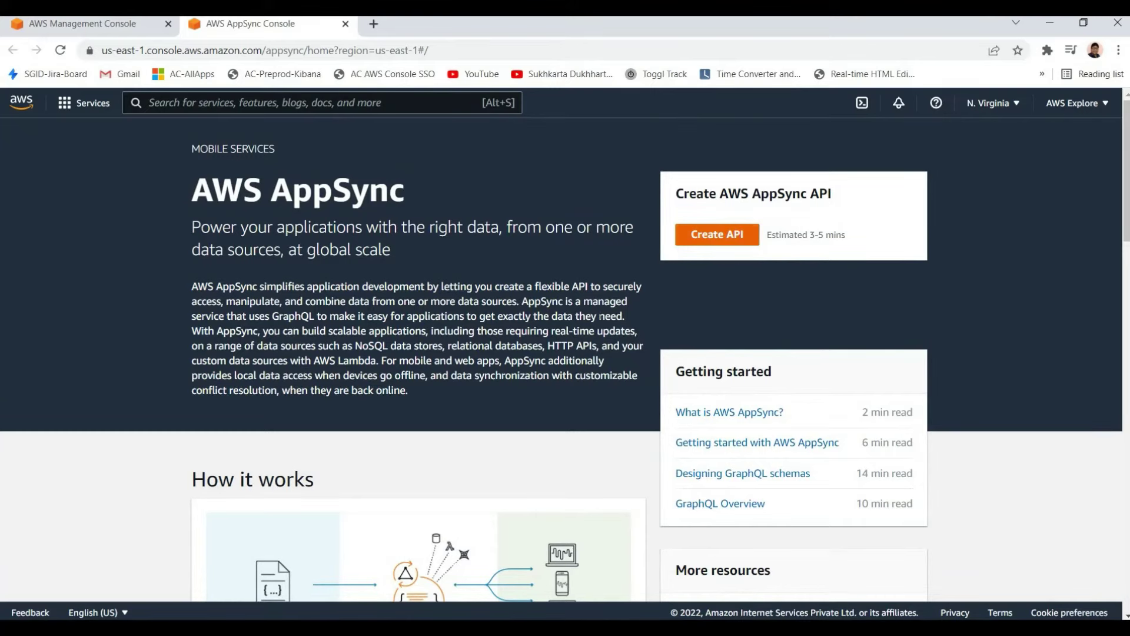
{"action": "scroll", "coordinate": [231, 323], "scroll_direction": "down", "scroll_amount": 2}
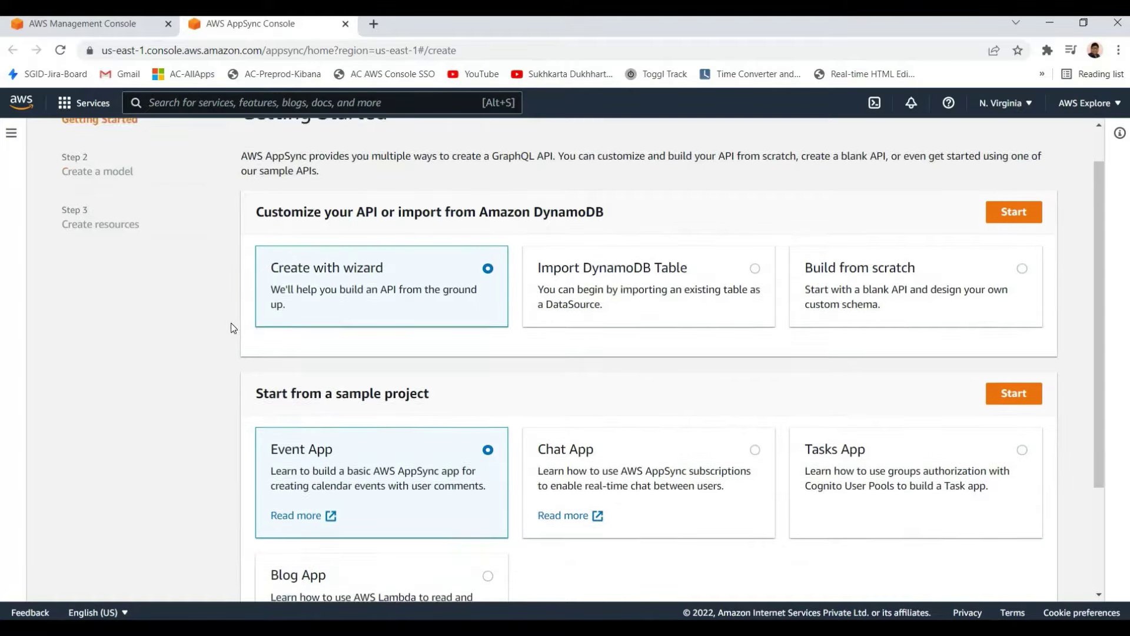
{"action": "scroll", "coordinate": [387, 305], "scroll_direction": "down", "scroll_amount": 1}
{"action": "scroll", "coordinate": [531, 298], "scroll_direction": "up", "scroll_amount": 3}
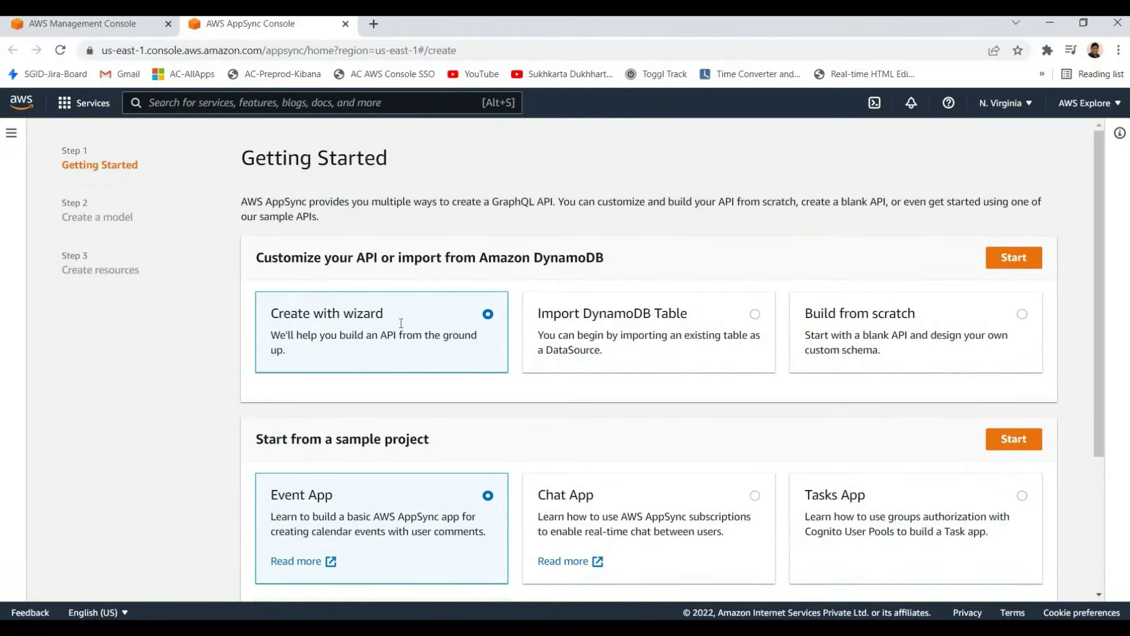
{"action": "scroll", "coordinate": [265, 271], "scroll_direction": "down", "scroll_amount": 3}
{"action": "scroll", "coordinate": [123, 222], "scroll_direction": "up", "scroll_amount": 3}
{"action": "scroll", "coordinate": [73, 175], "scroll_direction": "down", "scroll_amount": 2}
{"action": "scroll", "coordinate": [73, 165], "scroll_direction": "up", "scroll_amount": 2}
{"action": "scroll", "coordinate": [456, 349], "scroll_direction": "down", "scroll_amount": 2}
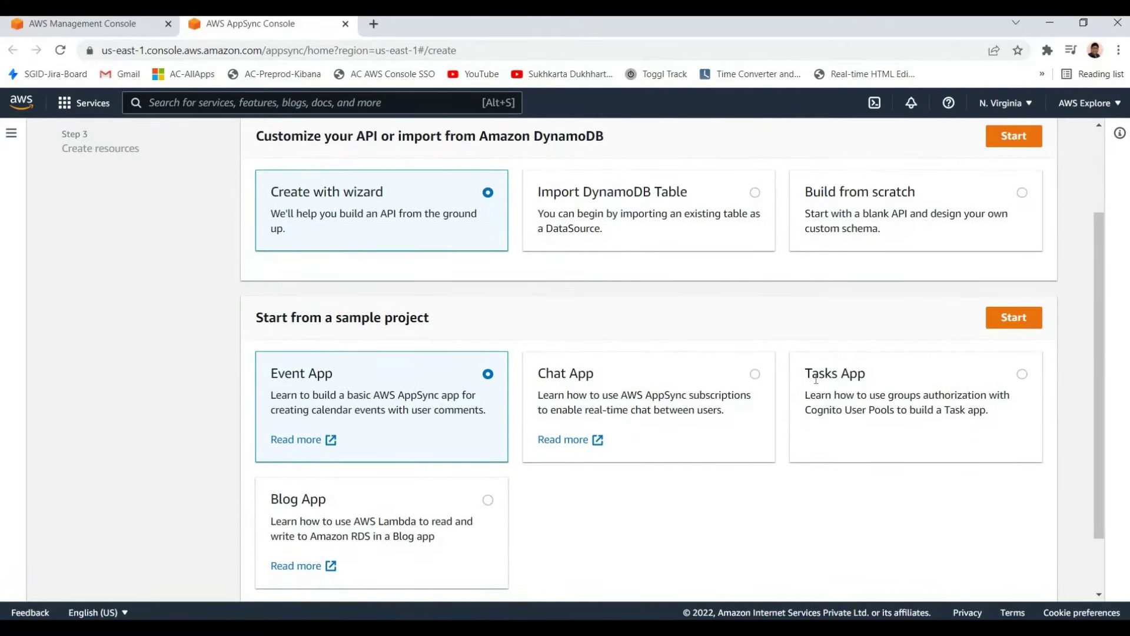
{"action": "left_click", "coordinate": [1022, 374]}
{"action": "left_click", "coordinate": [1014, 317]}
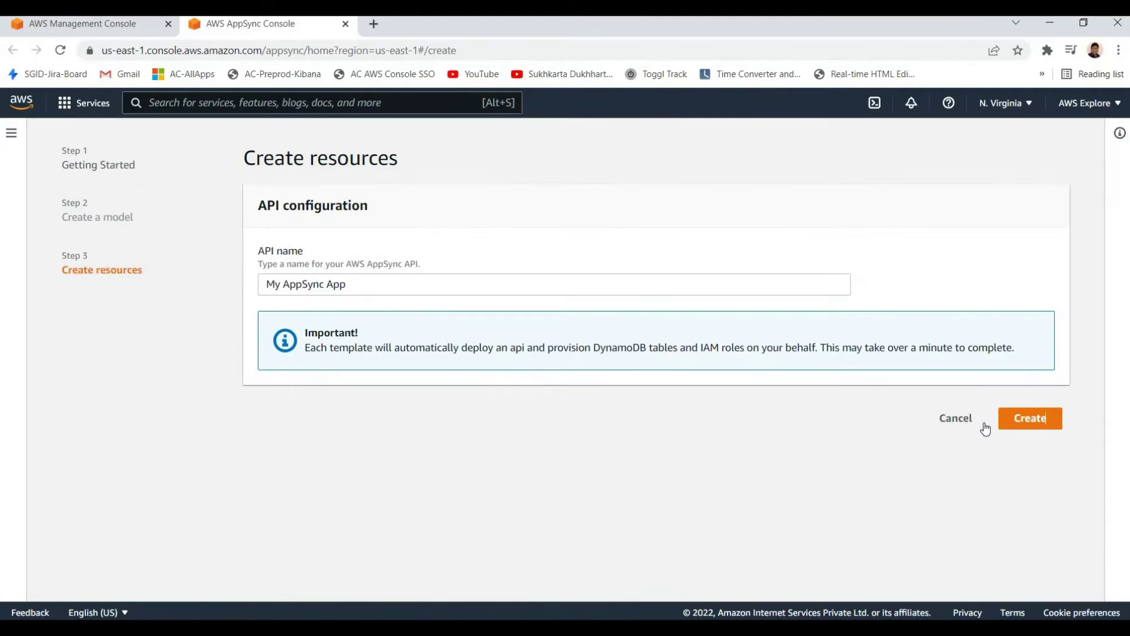
{"action": "left_click", "coordinate": [1024, 418]}
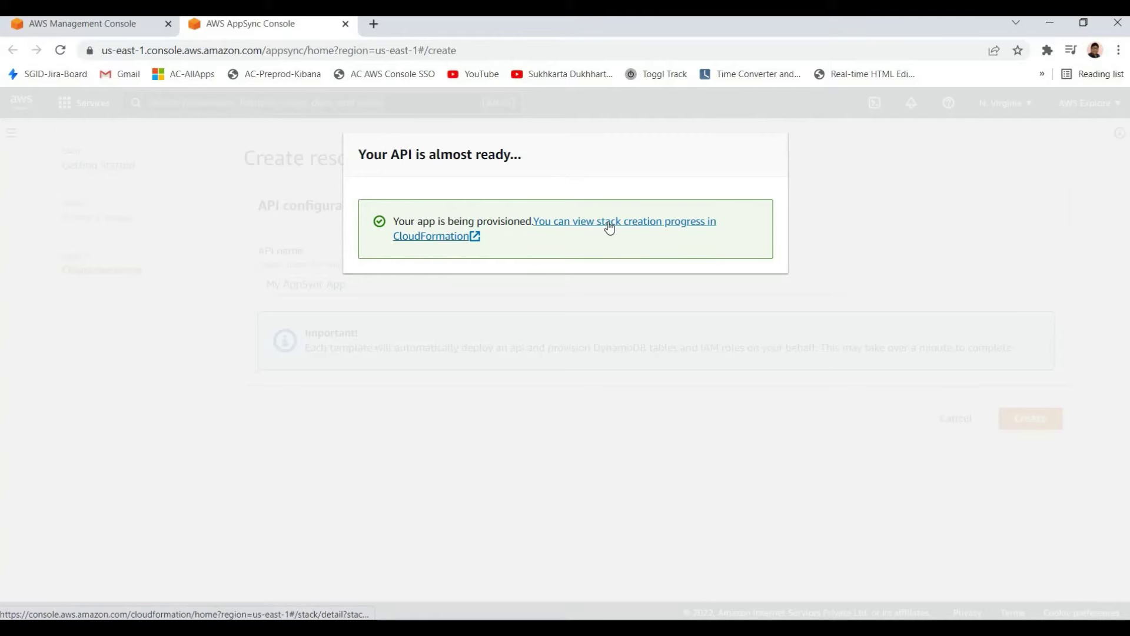
Reload the creation page, open the AppSync navigation panel, and go back to the landing page
{"action": "left_click_drag", "start_coordinate": [607, 228], "coordinate": [574, 214]}
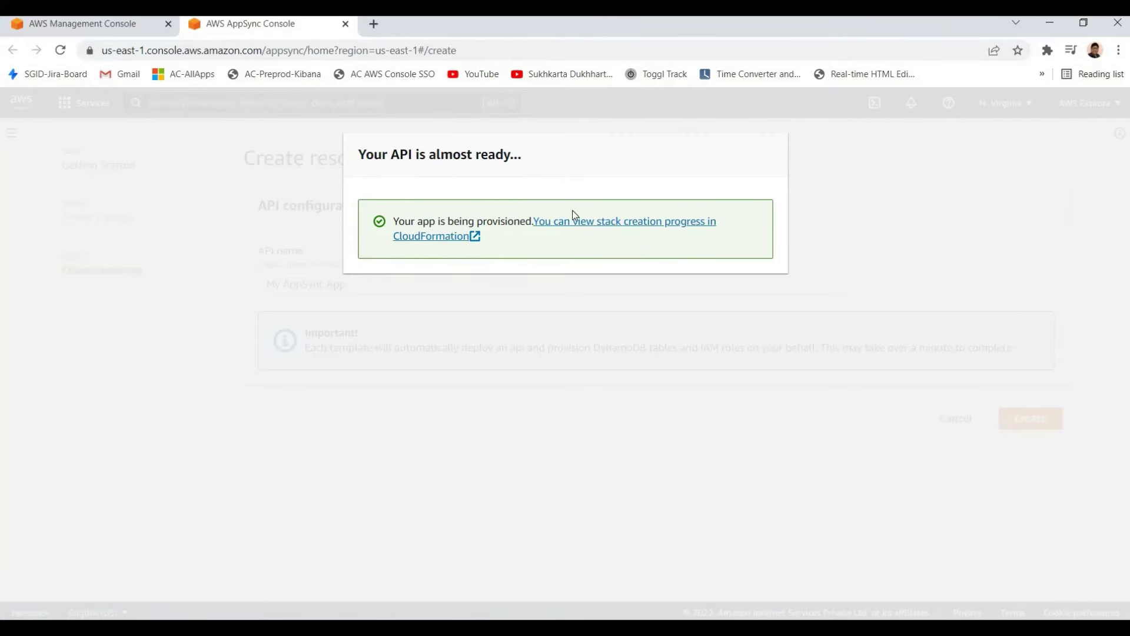
{"action": "left_click", "coordinate": [512, 55]}
{"action": "key", "text": "Return"}
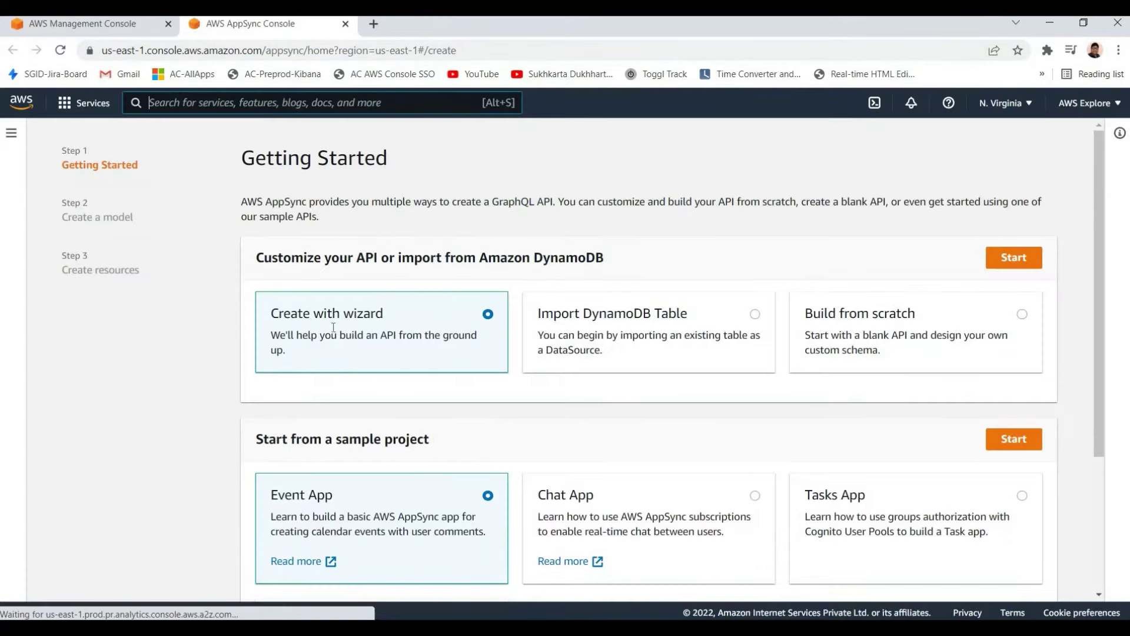
{"action": "scroll", "coordinate": [291, 305], "scroll_direction": "down", "scroll_amount": 2}
{"action": "scroll", "coordinate": [290, 304], "scroll_direction": "down", "scroll_amount": 1}
{"action": "scroll", "coordinate": [83, 201], "scroll_direction": "up", "scroll_amount": 3}
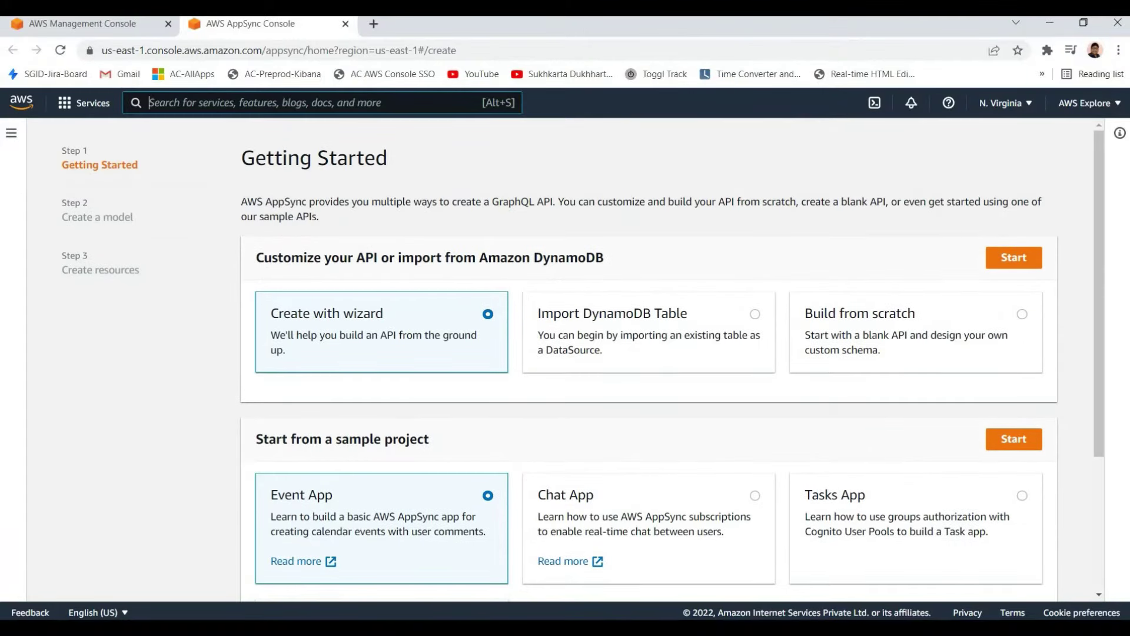
{"action": "left_click", "coordinate": [11, 139]}
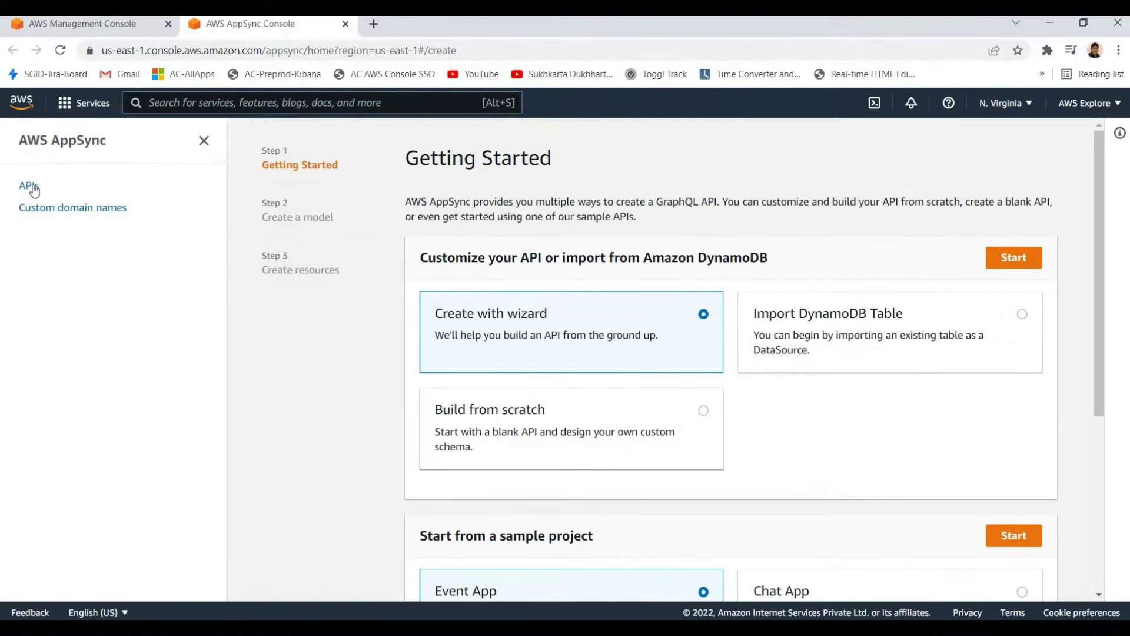
{"action": "key", "text": "alt+Left"}
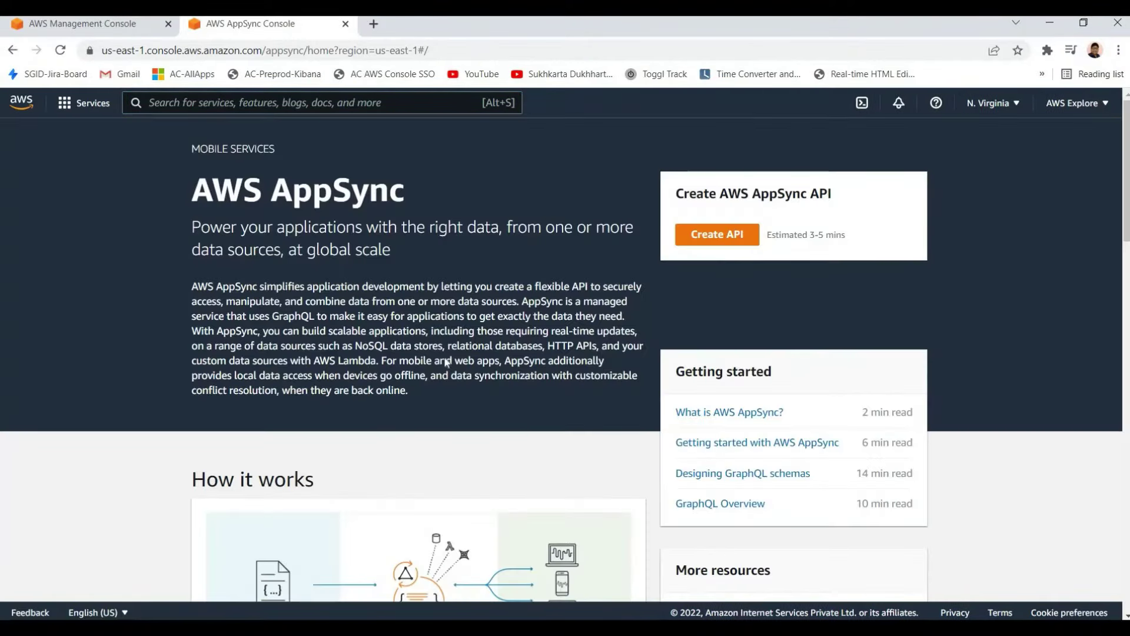
{"action": "scroll", "coordinate": [440, 277], "scroll_direction": "down", "scroll_amount": 8}
{"action": "scroll", "coordinate": [440, 277], "scroll_direction": "up", "scroll_amount": 8}
Open the 'What is AWS AppSync?' documentation in a new tab
{"action": "right_click", "coordinate": [740, 414]}
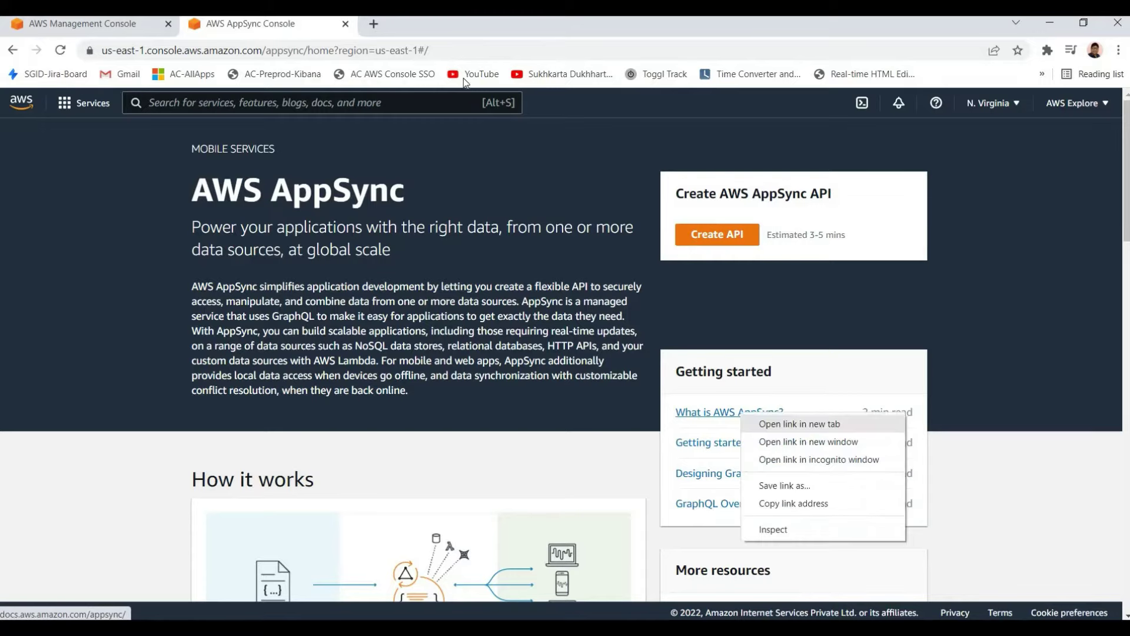
{"action": "left_click", "coordinate": [765, 420]}
{"action": "left_click", "coordinate": [428, 29]}
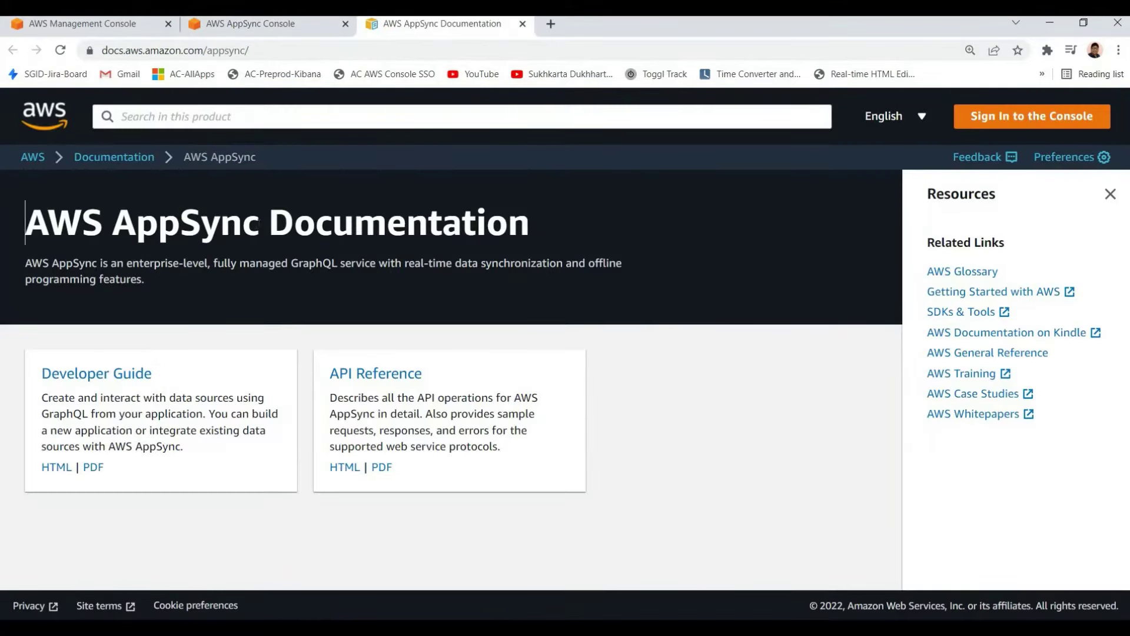
Copy 'AWS AppSync' from the heading and search the web for it in a new tab
{"action": "left_click_drag", "start_coordinate": [25, 222], "coordinate": [259, 223]}
{"action": "key", "text": "ctrl+c"}
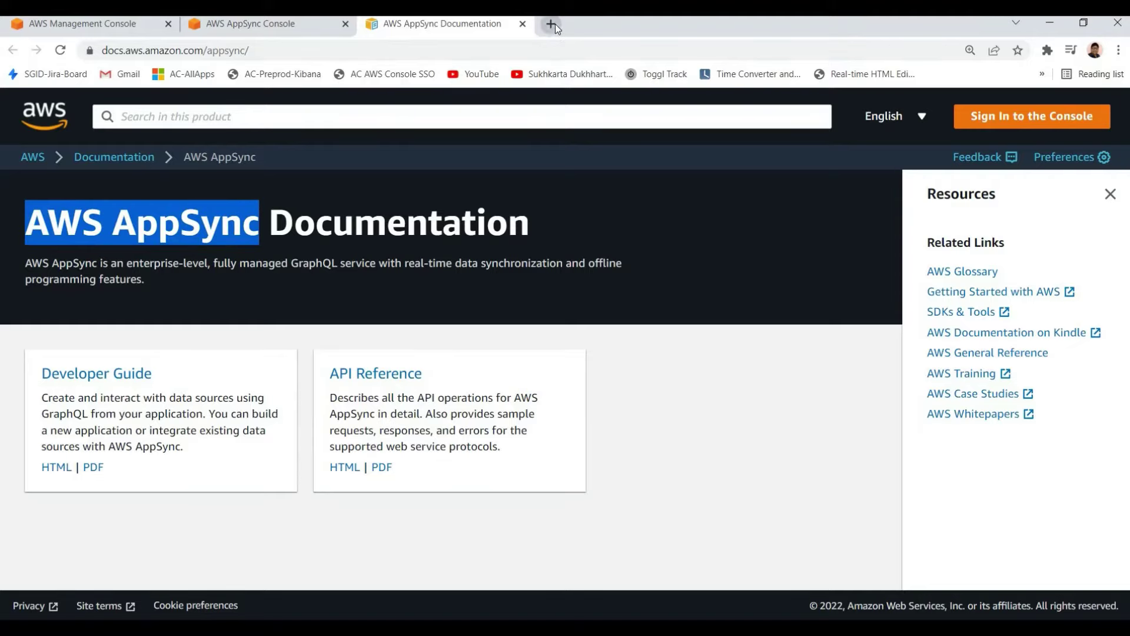
{"action": "left_click", "coordinate": [555, 24]}
{"action": "key", "text": "ctrl+v"}
{"action": "key", "text": "Return"}
Open the 'AWS AppSync | Managed GraphQL APIs' result and scroll to How it works
{"action": "left_click", "coordinate": [186, 252]}
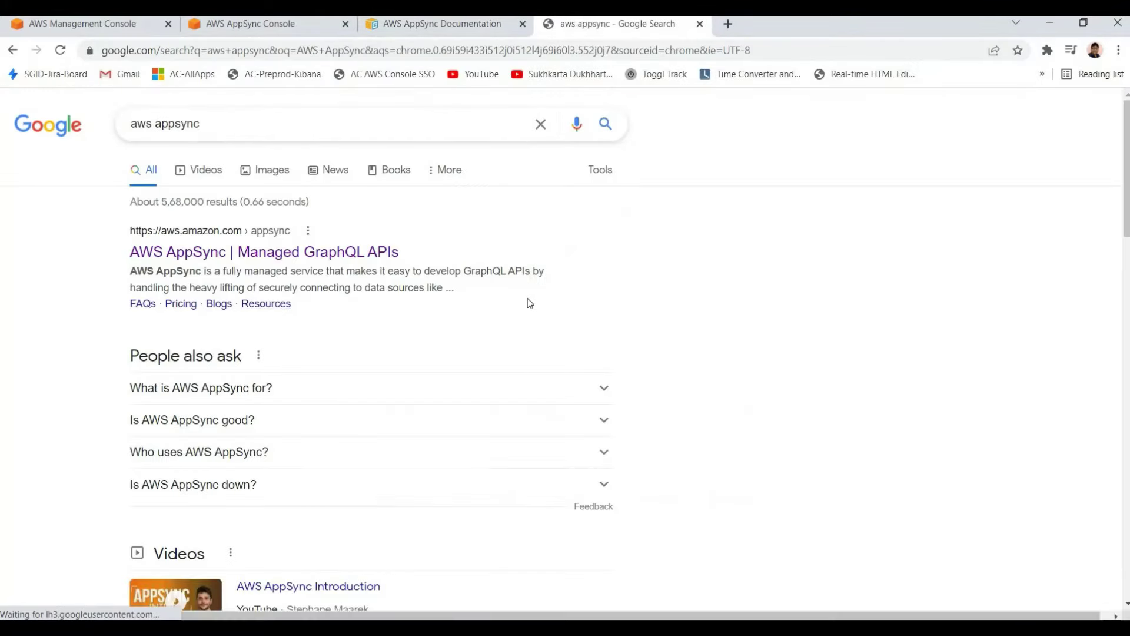
{"action": "scroll", "coordinate": [424, 362], "scroll_direction": "down", "scroll_amount": 15}
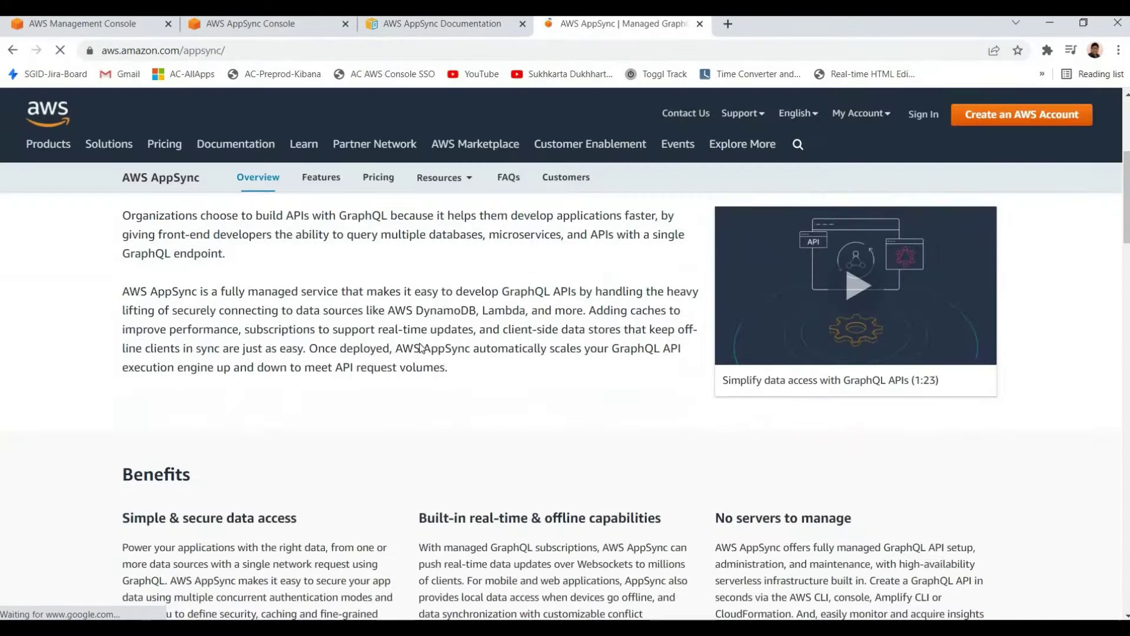
{"action": "scroll", "coordinate": [341, 352], "scroll_direction": "down", "scroll_amount": 1}
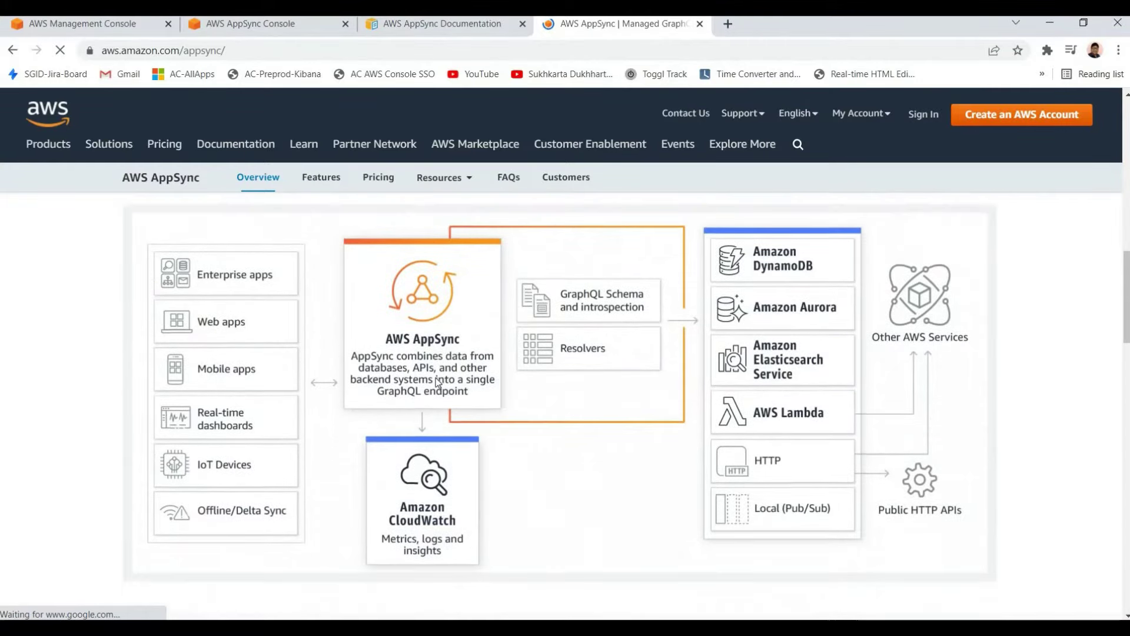
{"action": "scroll", "coordinate": [295, 368], "scroll_direction": "up", "scroll_amount": 1}
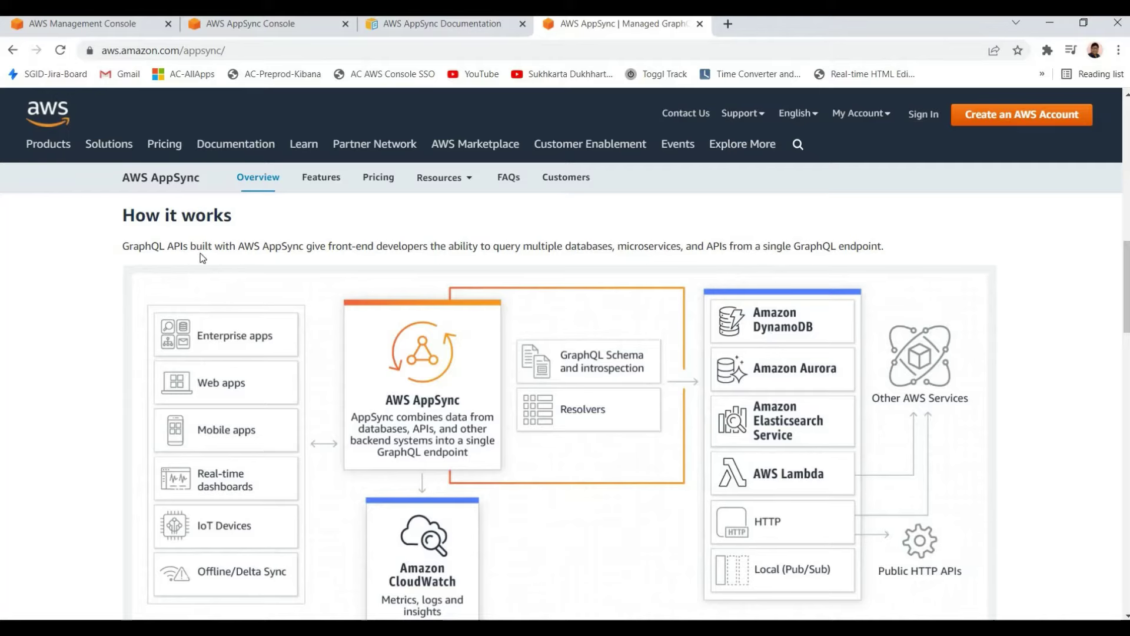
Highlight parts of the How it works intro sentence, such as querying multiple databases
{"action": "left_click_drag", "start_coordinate": [228, 245], "coordinate": [587, 245]}
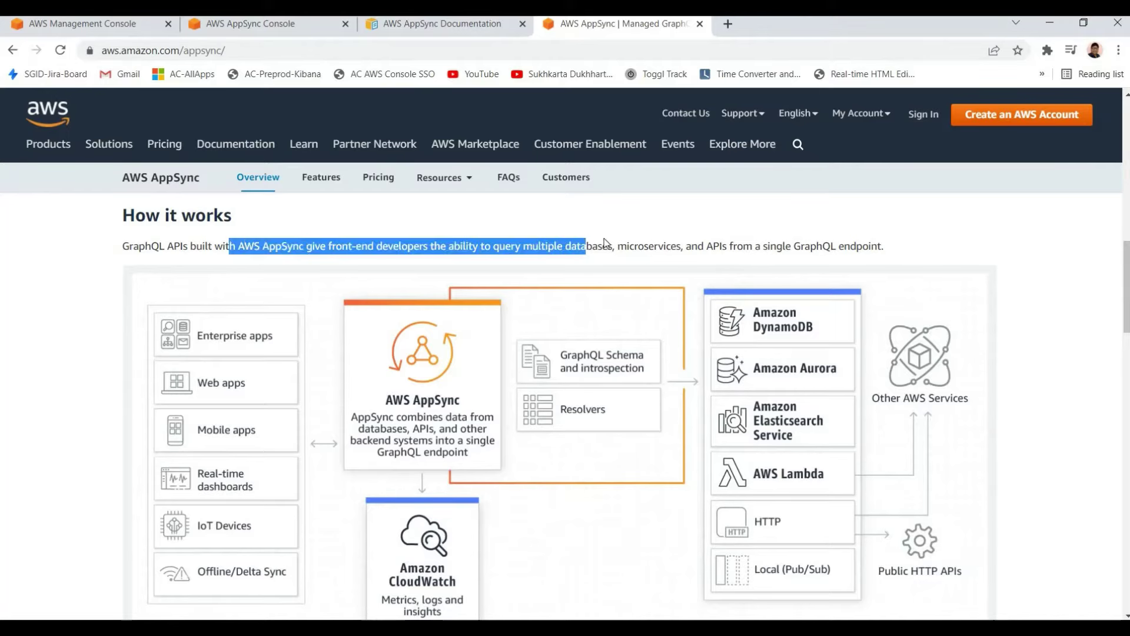
{"action": "left_click_drag", "start_coordinate": [810, 246], "coordinate": [537, 246]}
{"action": "left_click", "coordinate": [475, 246]}
{"action": "left_click_drag", "start_coordinate": [443, 245], "coordinate": [687, 246]}
{"action": "left_click", "coordinate": [687, 245]}
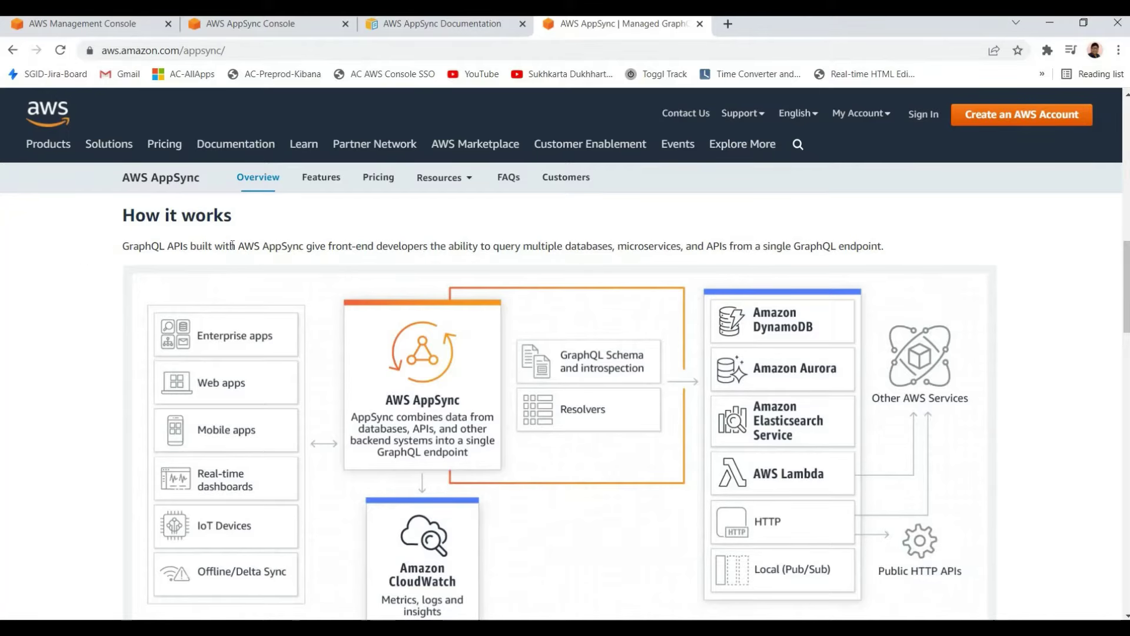
{"action": "left_click_drag", "start_coordinate": [122, 245], "coordinate": [228, 245]}
{"action": "left_click", "coordinate": [224, 245]}
{"action": "left_click_drag", "start_coordinate": [121, 245], "coordinate": [507, 246]}
{"action": "left_click", "coordinate": [226, 245]}
{"action": "left_click", "coordinate": [343, 251]}
{"action": "left_click", "coordinate": [385, 246]}
{"action": "left_click_drag", "start_coordinate": [237, 246], "coordinate": [613, 245]}
{"action": "left_click", "coordinate": [610, 243]}
{"action": "left_click_drag", "start_coordinate": [481, 245], "coordinate": [644, 246]}
{"action": "left_click", "coordinate": [677, 245]}
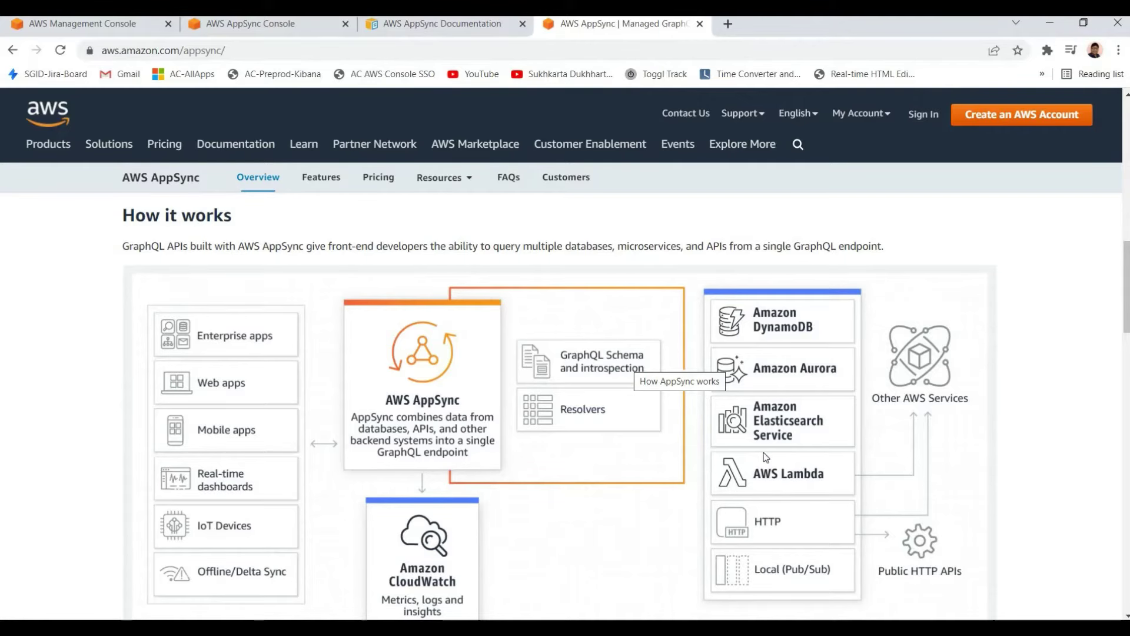
Scroll through the AppSync How it works diagram and use cases, then close the product page
{"action": "scroll", "coordinate": [763, 456], "scroll_direction": "down", "scroll_amount": 1}
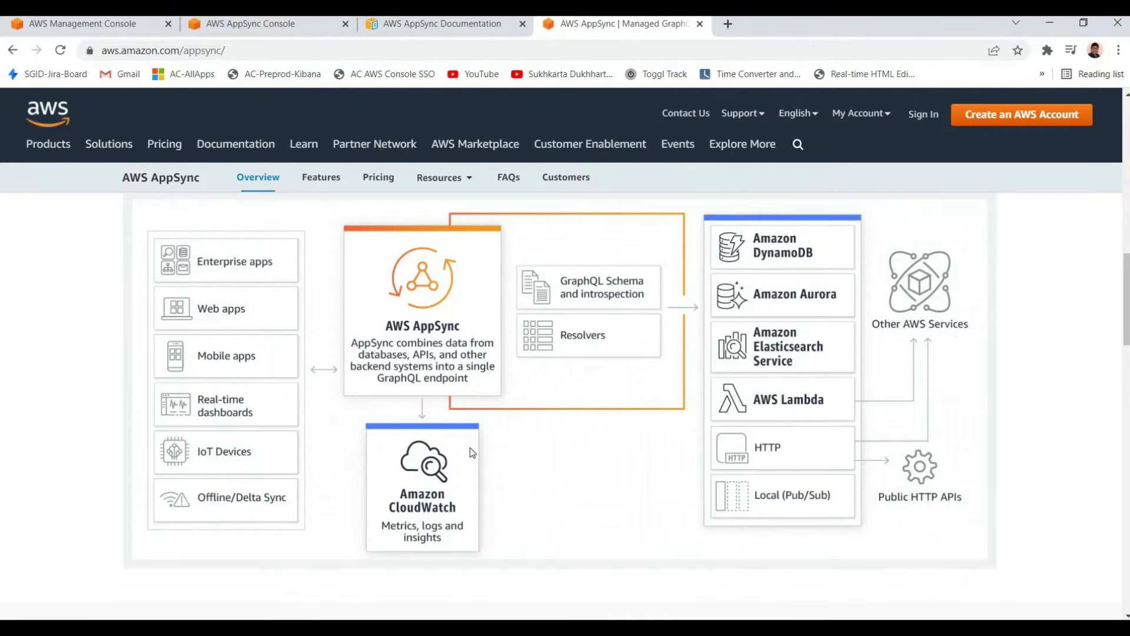
{"action": "scroll", "coordinate": [612, 429], "scroll_direction": "down", "scroll_amount": 1}
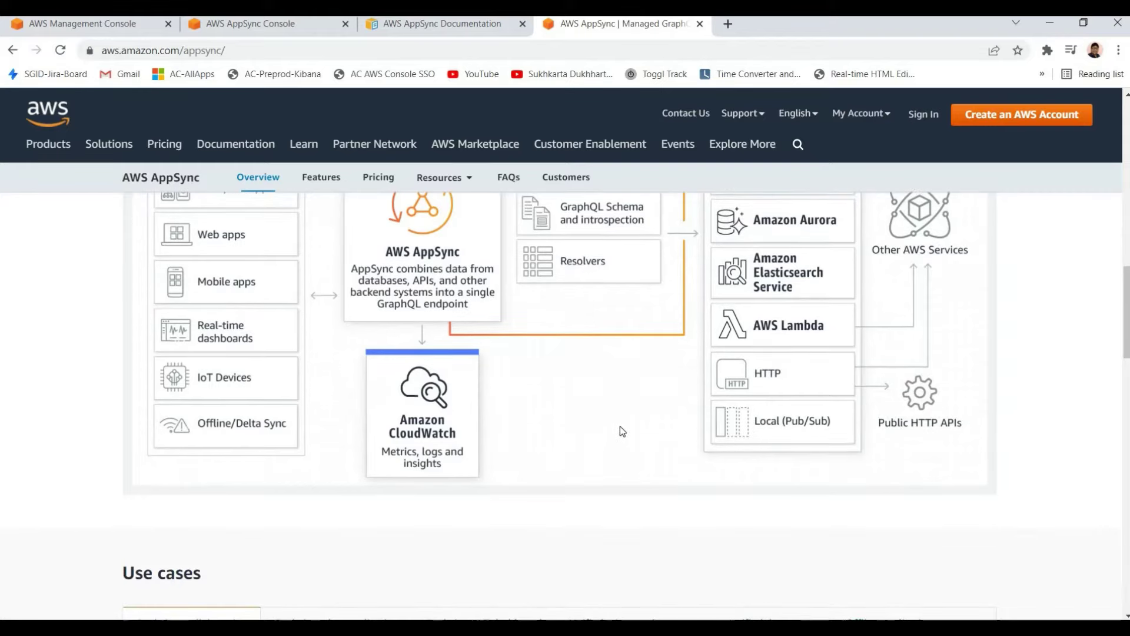
{"action": "scroll", "coordinate": [620, 426], "scroll_direction": "down", "scroll_amount": 5}
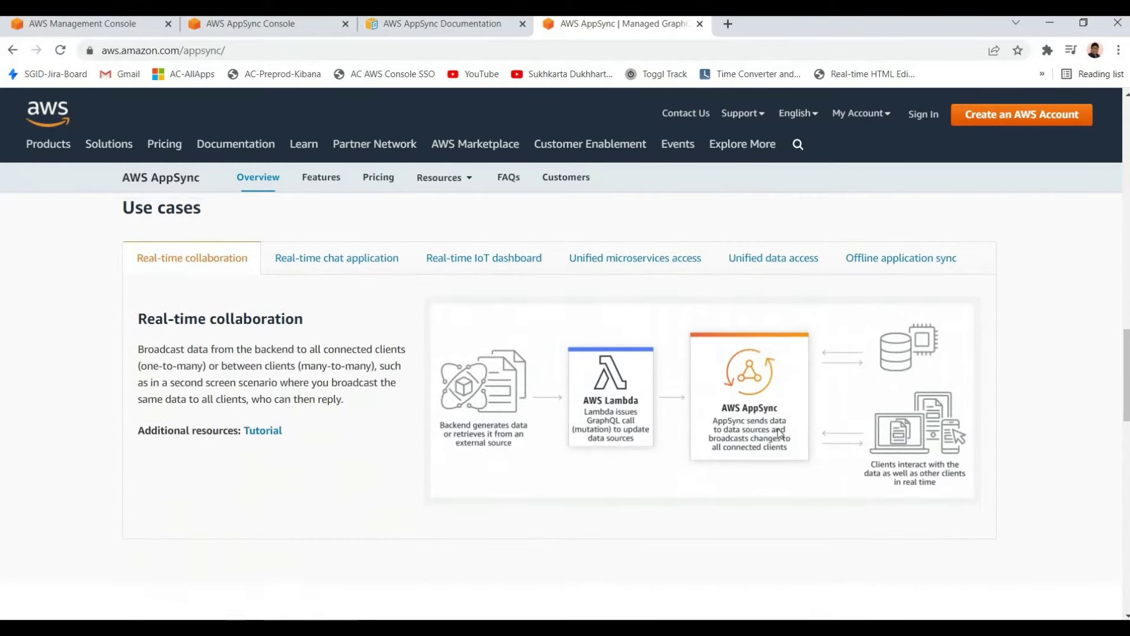
{"action": "scroll", "coordinate": [780, 434], "scroll_direction": "up", "scroll_amount": 5}
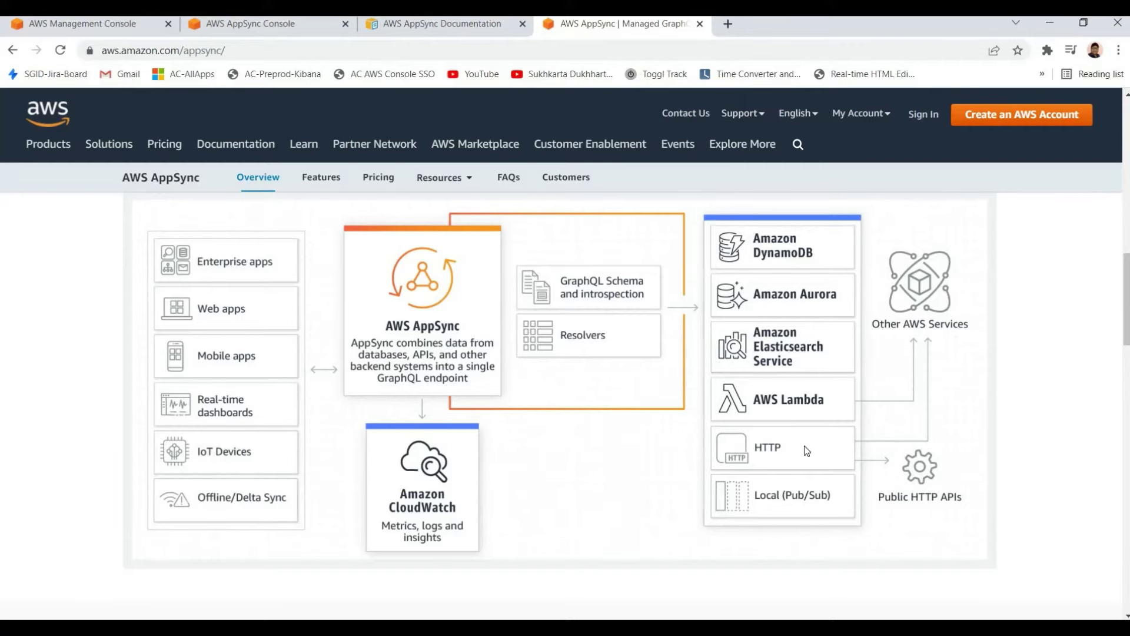
{"action": "scroll", "coordinate": [525, 381], "scroll_direction": "up", "scroll_amount": 2}
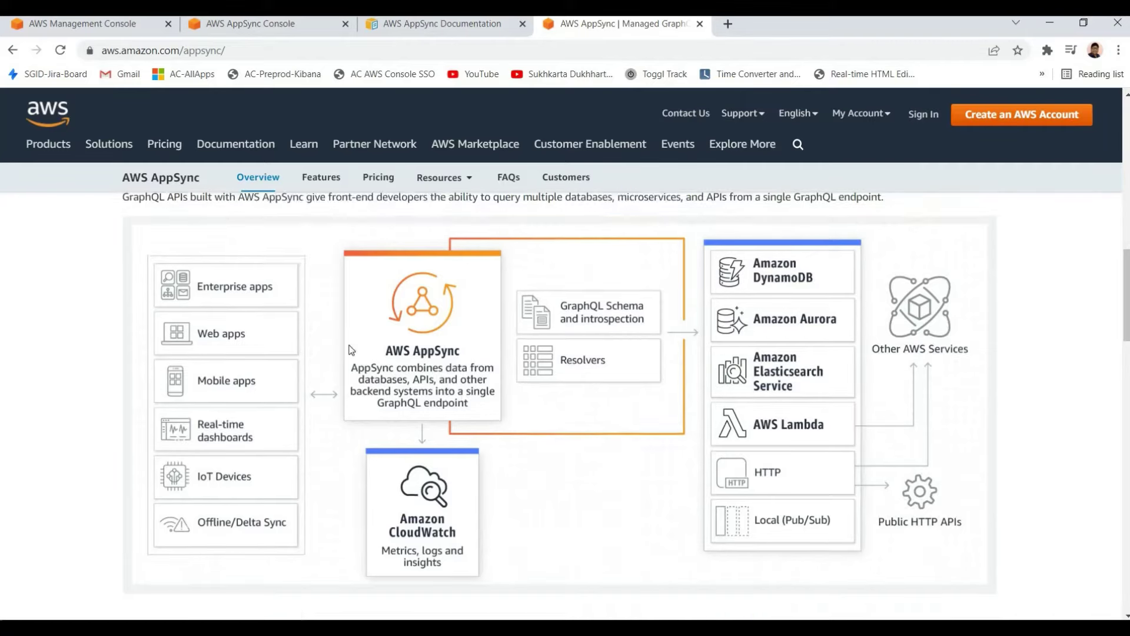
{"action": "scroll", "coordinate": [495, 326], "scroll_direction": "down", "scroll_amount": 2}
{"action": "scroll", "coordinate": [518, 365], "scroll_direction": "up", "scroll_amount": 10}
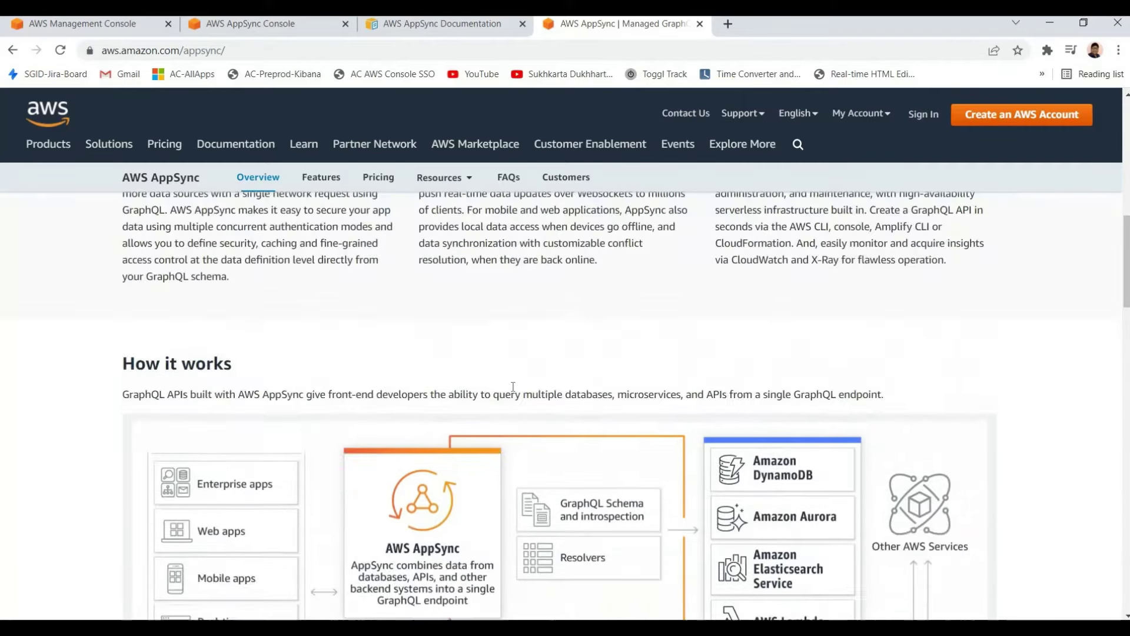
{"action": "scroll", "coordinate": [530, 393], "scroll_direction": "down", "scroll_amount": 10}
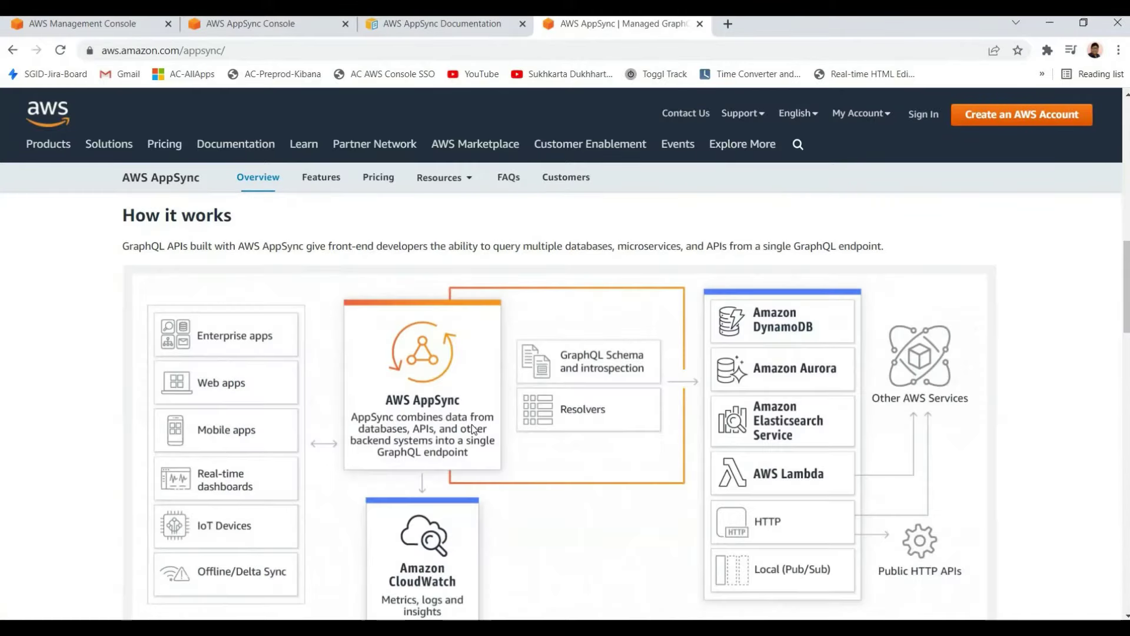
{"action": "scroll", "coordinate": [488, 388], "scroll_direction": "down", "scroll_amount": 5}
{"action": "scroll", "coordinate": [306, 380], "scroll_direction": "up", "scroll_amount": 5}
{"action": "scroll", "coordinate": [309, 398], "scroll_direction": "down", "scroll_amount": 3}
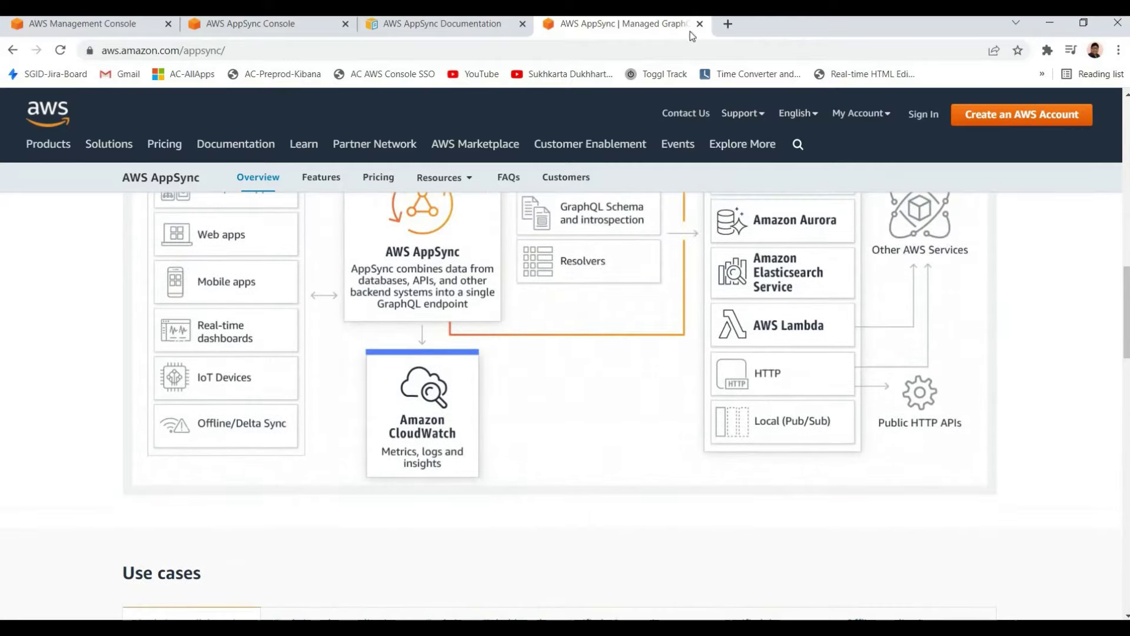
{"action": "key", "text": "ctrl+w"}
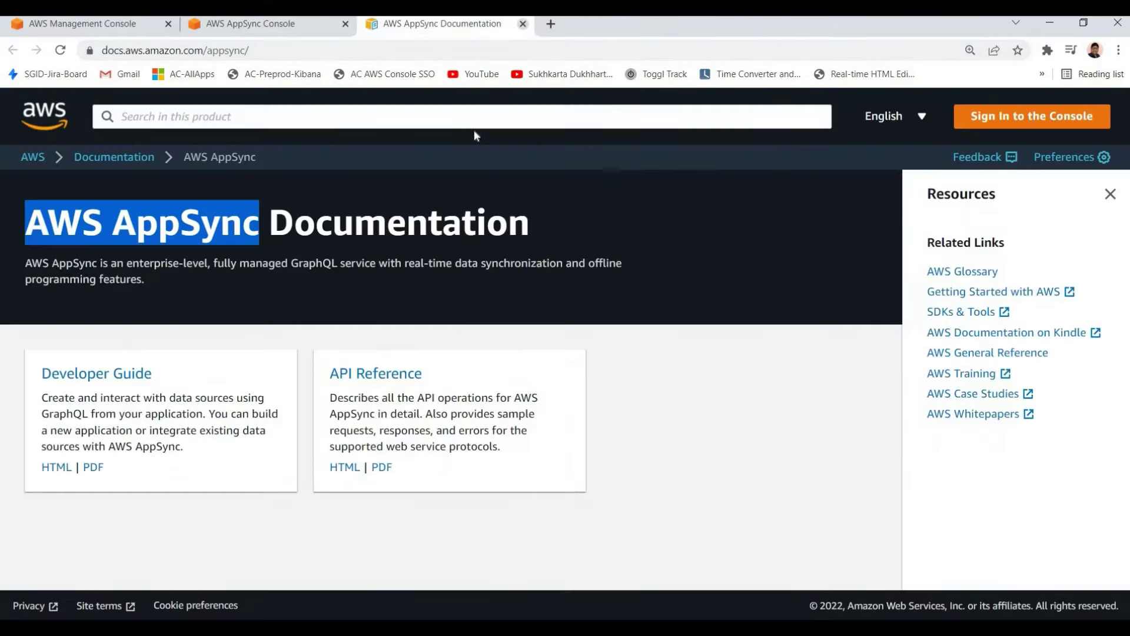
Close the AppSync documentation and console tabs, then open Amazon Location Service in a new tab
{"action": "left_click", "coordinate": [522, 24]}
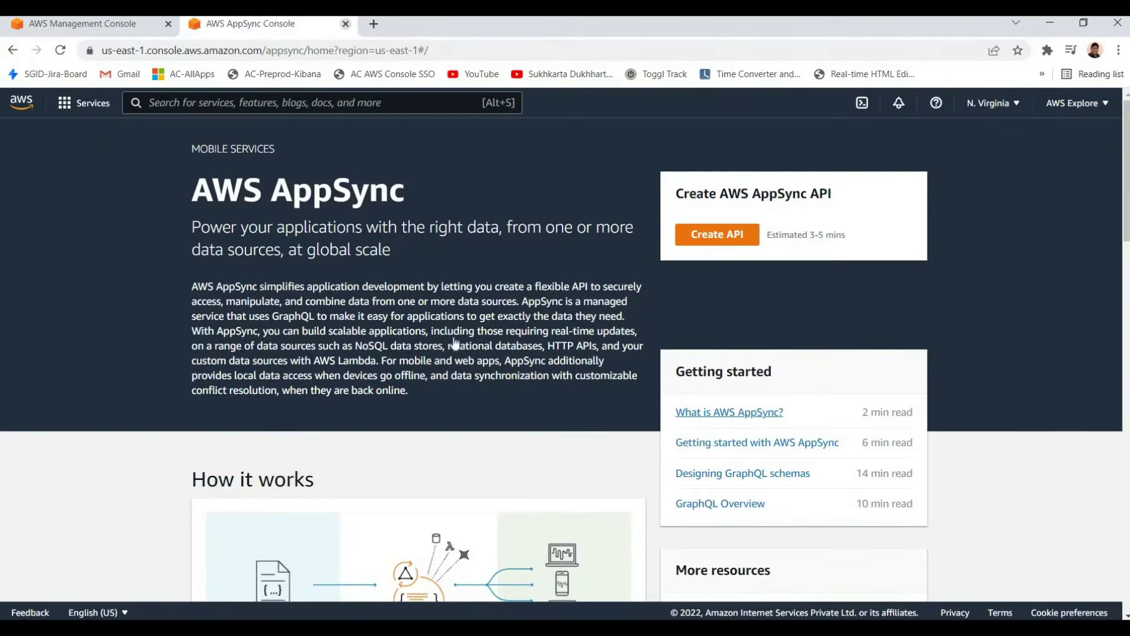
{"action": "key", "text": "ctrl+w"}
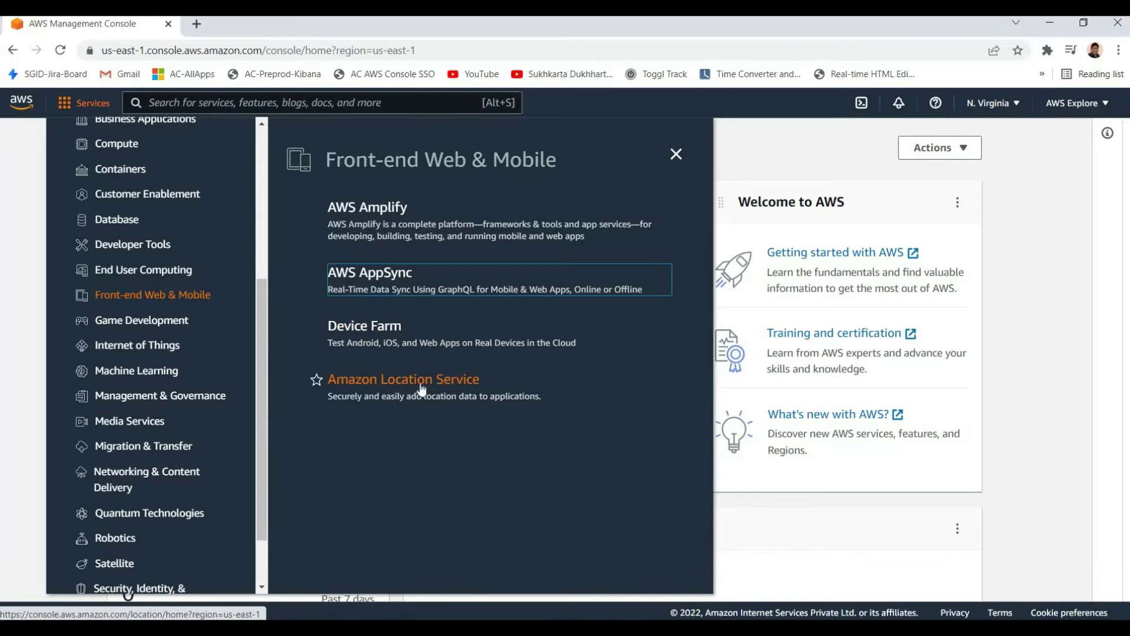
{"action": "right_click", "coordinate": [453, 390]}
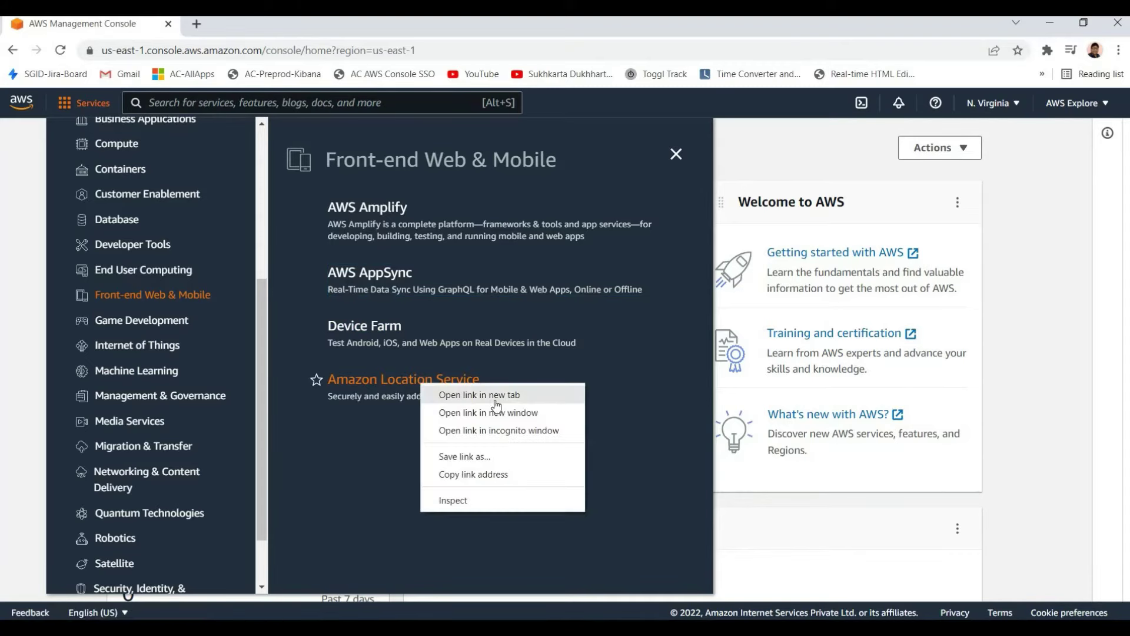
{"action": "left_click", "coordinate": [486, 395]}
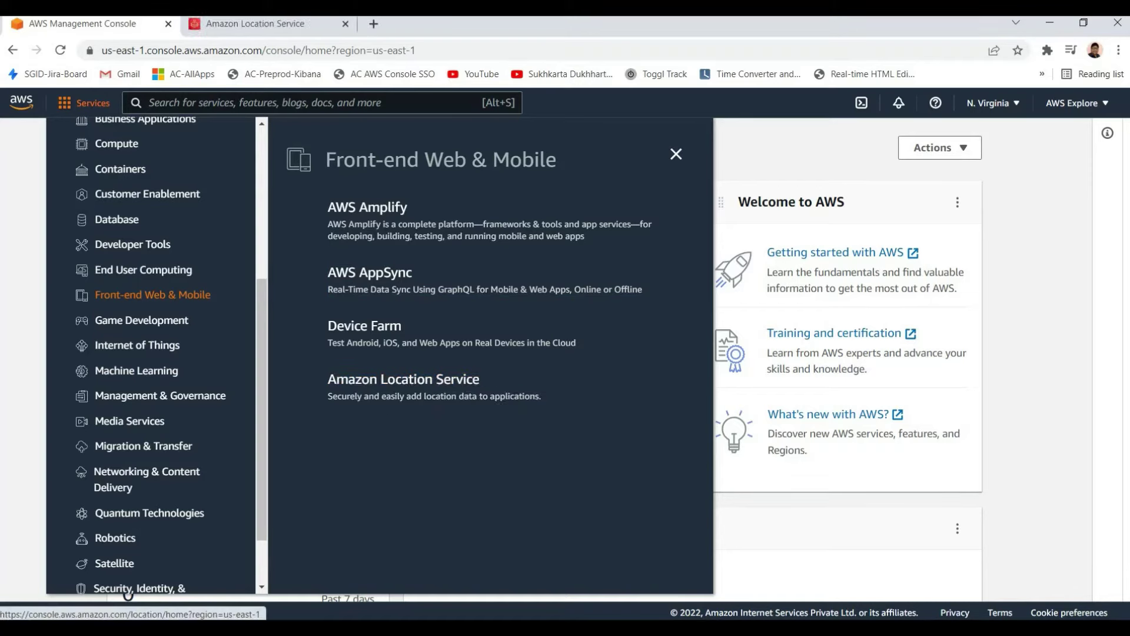
Browse the Amazon Location Service page, then close its tab, returning to the console home
{"action": "key", "text": "ctrl+Tab"}
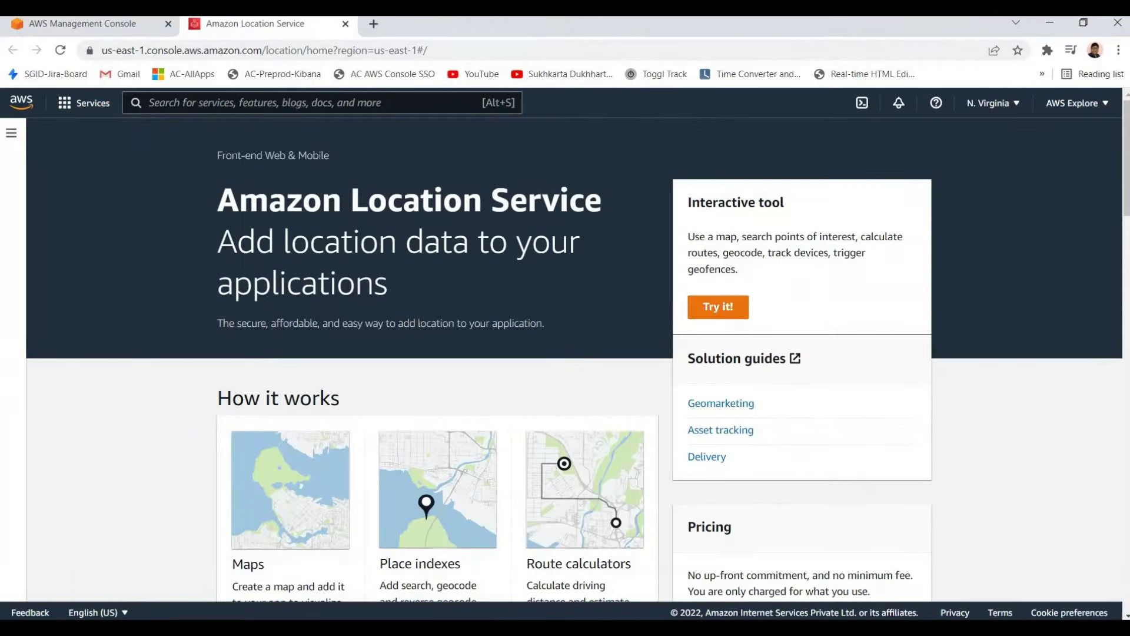
{"action": "left_click_drag", "start_coordinate": [217, 182], "coordinate": [419, 330]}
{"action": "left_click", "coordinate": [273, 410]}
{"action": "scroll", "coordinate": [259, 359], "scroll_direction": "down", "scroll_amount": 2}
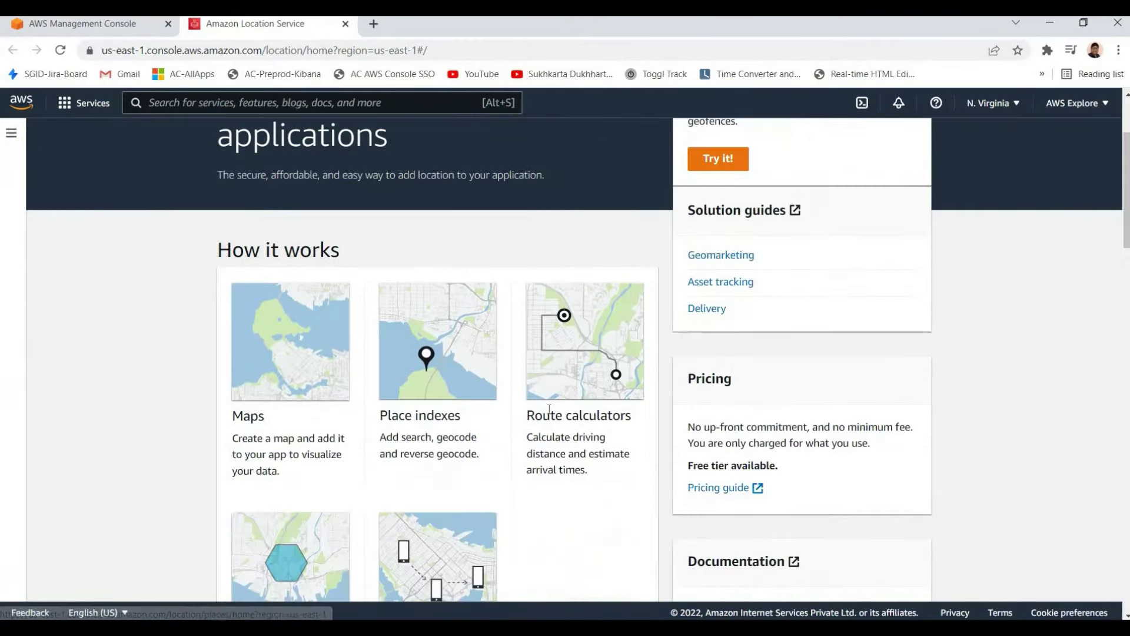
{"action": "scroll", "coordinate": [489, 436], "scroll_direction": "down", "scroll_amount": 6}
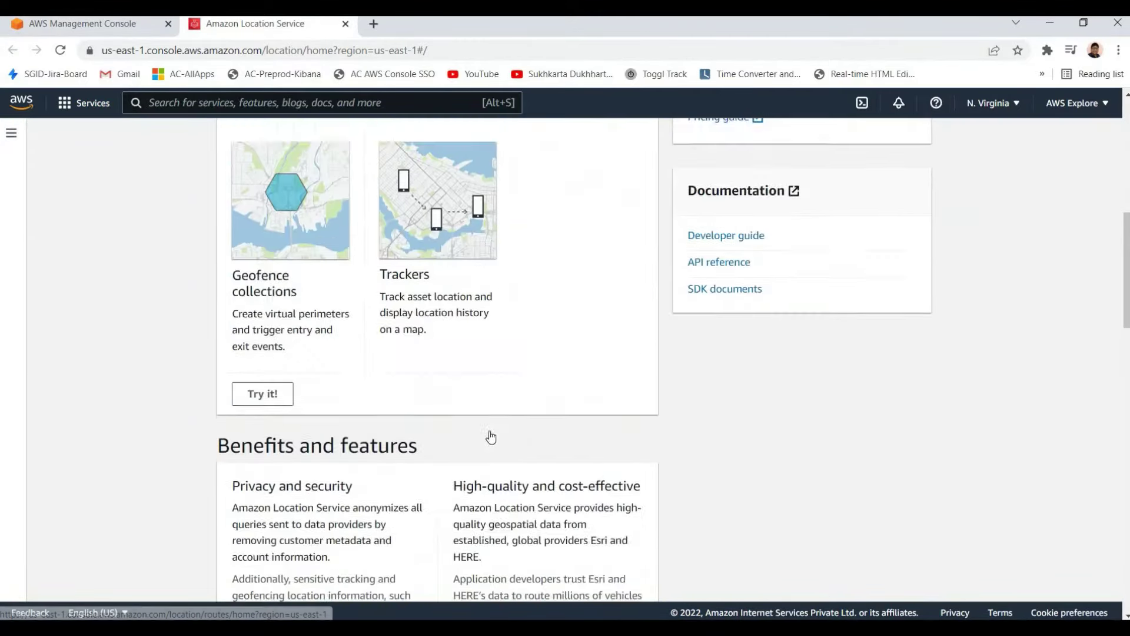
{"action": "scroll", "coordinate": [489, 436], "scroll_direction": "up", "scroll_amount": 5}
{"action": "scroll", "coordinate": [446, 267], "scroll_direction": "up", "scroll_amount": 4}
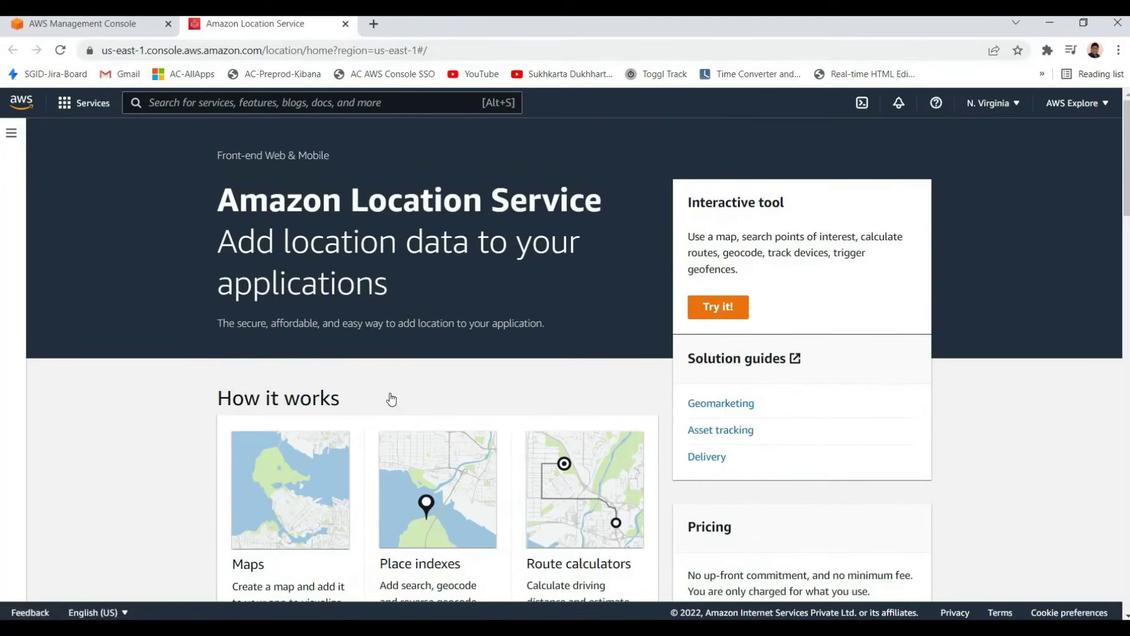
{"action": "key", "text": "ctrl+shift+Tab"}
{"action": "left_click", "coordinate": [277, 24]}
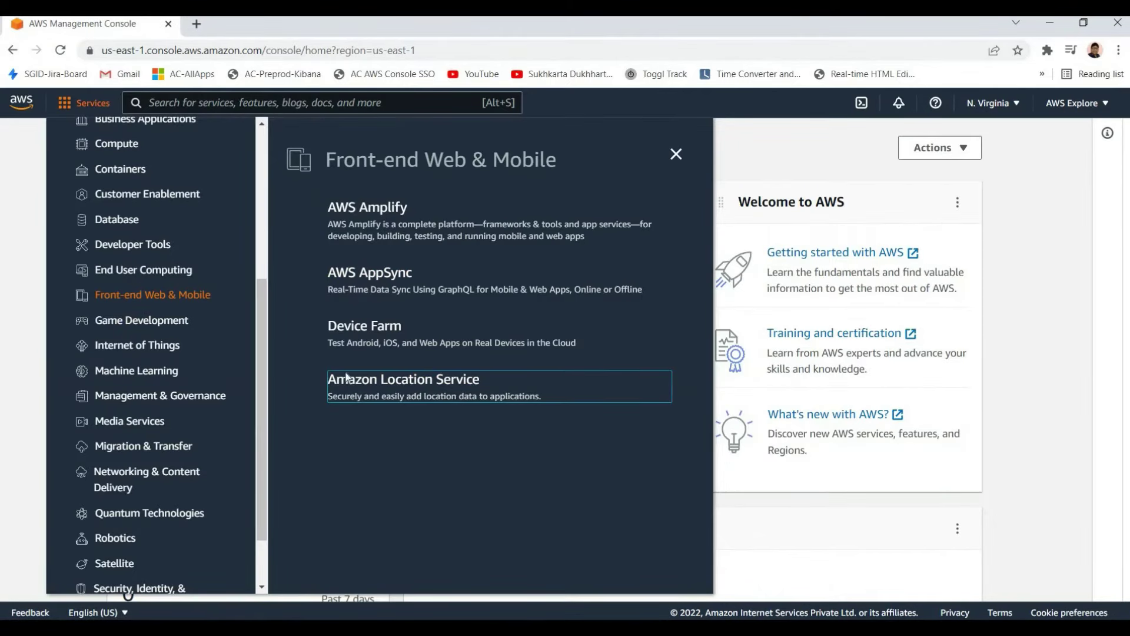
Show the Developer Tools services and open Cloud9 in a new tab
{"action": "scroll", "coordinate": [132, 441], "scroll_direction": "up", "scroll_amount": 5}
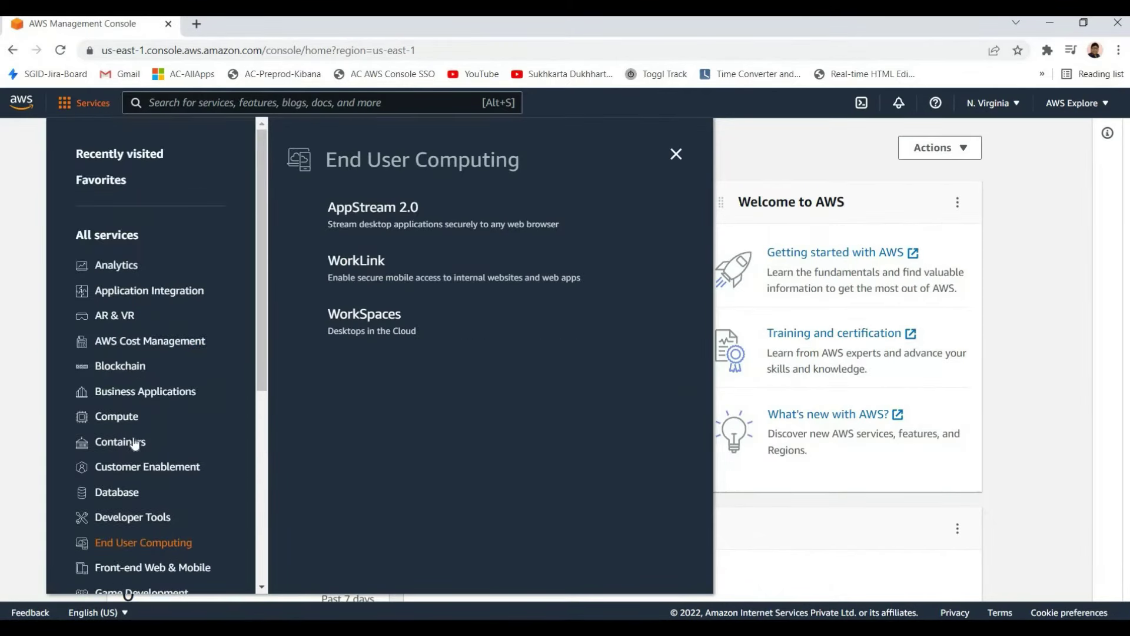
{"action": "scroll", "coordinate": [132, 447], "scroll_direction": "down", "scroll_amount": 1}
{"action": "mouse_move", "coordinate": [109, 445]}
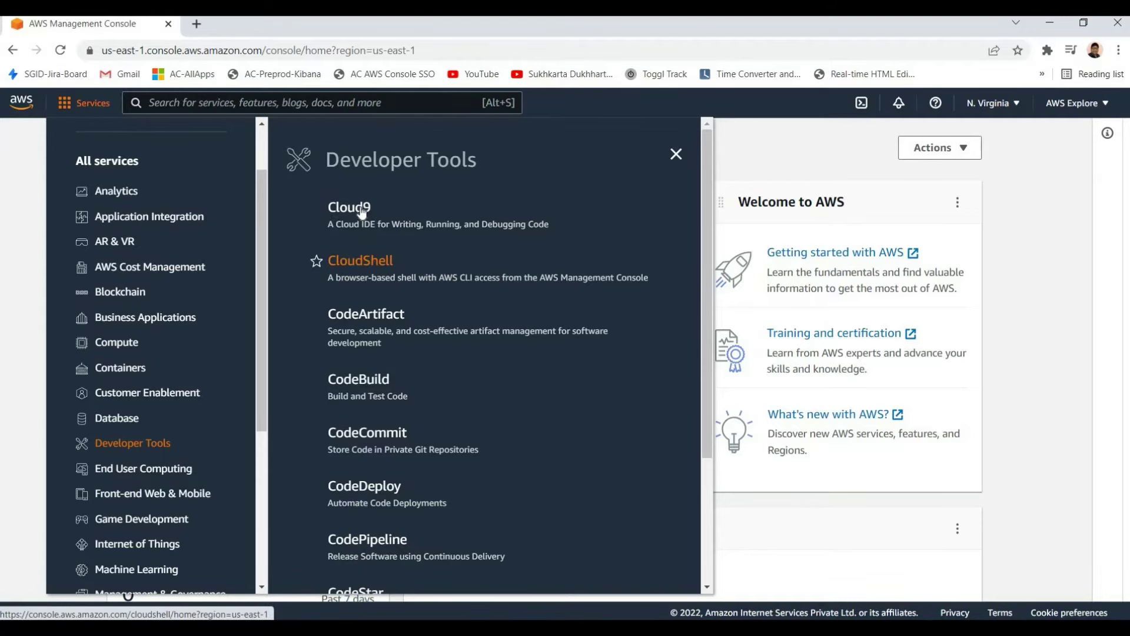
{"action": "right_click", "coordinate": [393, 224]}
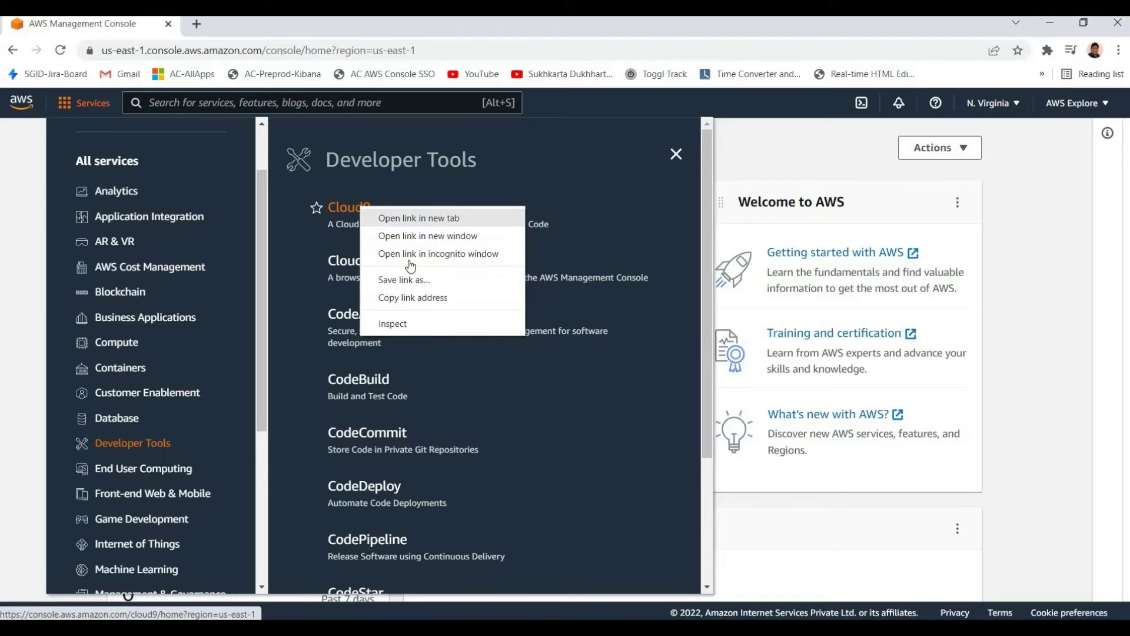
{"action": "left_click", "coordinate": [419, 218]}
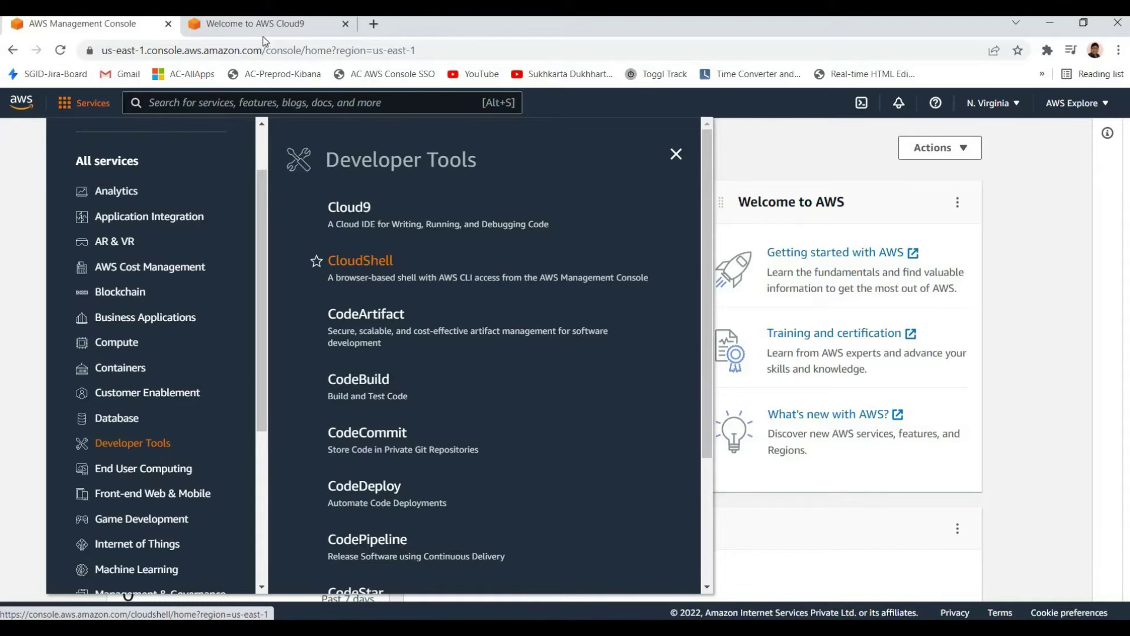
{"action": "key", "text": "ctrl+Tab"}
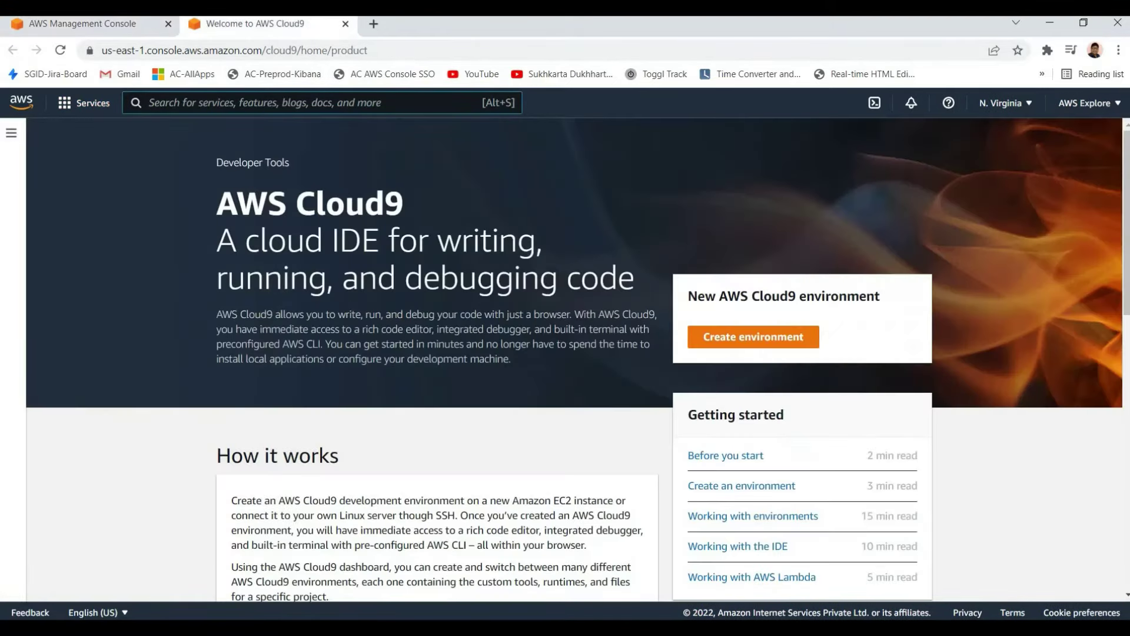
Highlight the AWS Cloud9 title and intro text, then close the Cloud9 tab
{"action": "left_click_drag", "start_coordinate": [216, 189], "coordinate": [658, 358]}
{"action": "left_click", "coordinate": [658, 358]}
{"action": "left_click_drag", "start_coordinate": [216, 189], "coordinate": [443, 316]}
{"action": "left_click", "coordinate": [443, 315]}
{"action": "triple_click", "coordinate": [439, 206]}
{"action": "left_click", "coordinate": [439, 206]}
{"action": "left_click_drag", "start_coordinate": [216, 188], "coordinate": [419, 244]}
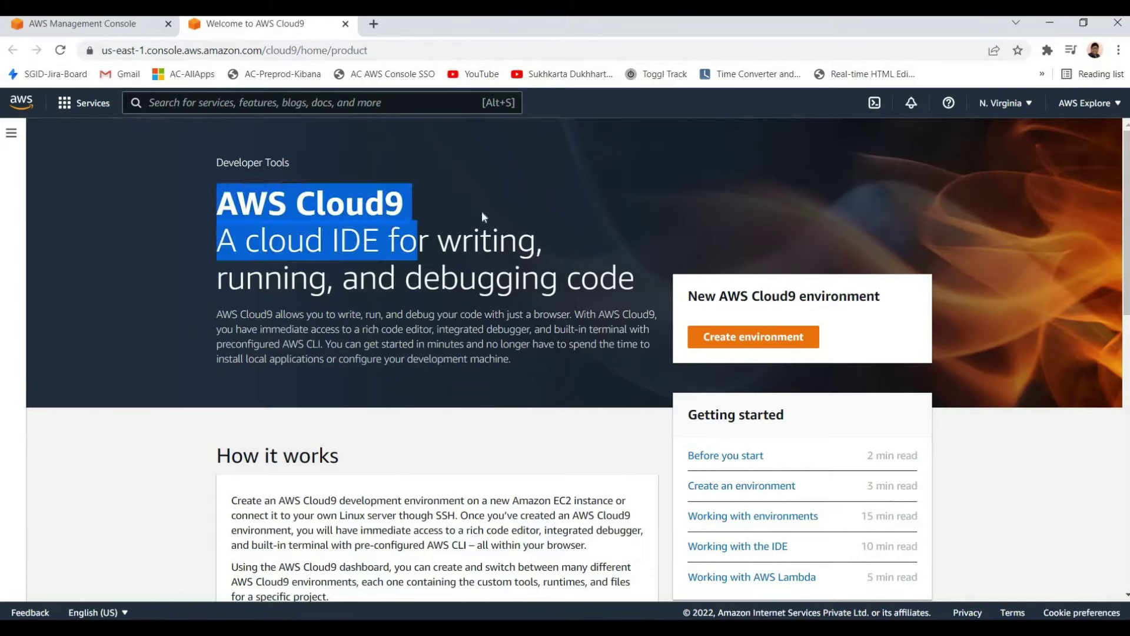
{"action": "left_click", "coordinate": [448, 207]}
{"action": "triple_click", "coordinate": [447, 207]}
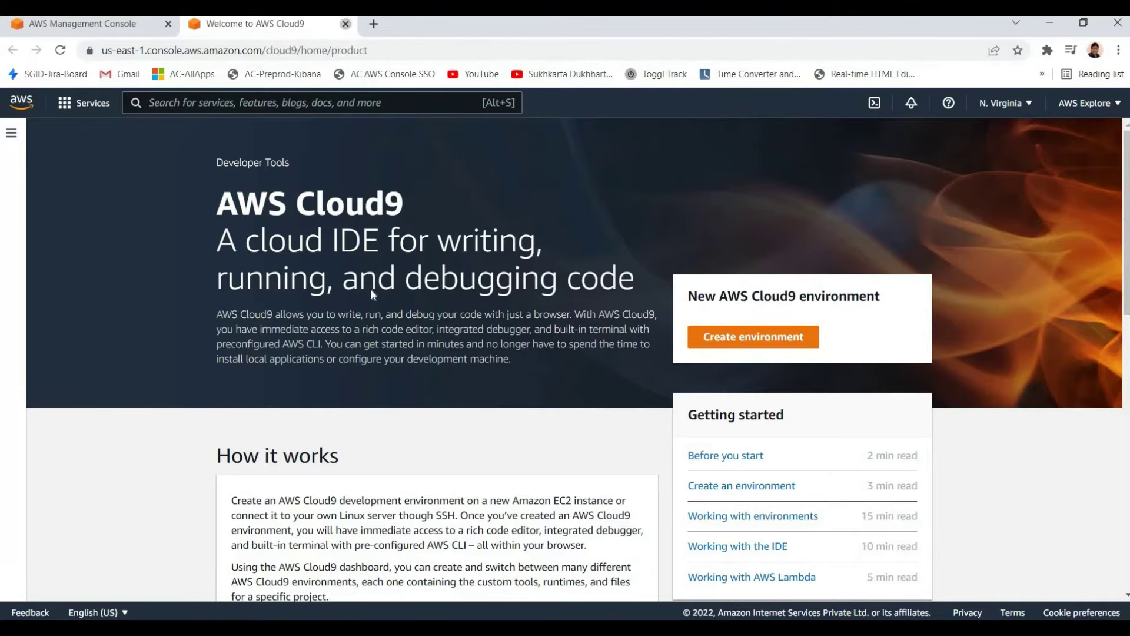
{"action": "key", "text": "ctrl+w"}
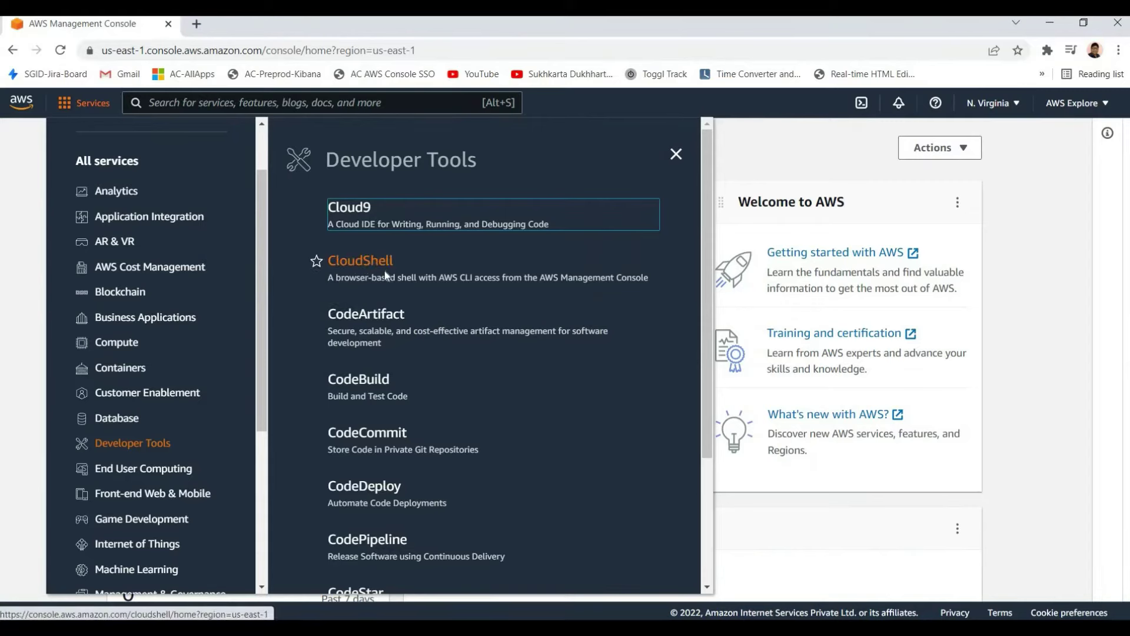
Open CloudShell in a new browser tab and dismiss its welcome dialog
{"action": "right_click", "coordinate": [368, 263]}
{"action": "left_click", "coordinate": [423, 272]}
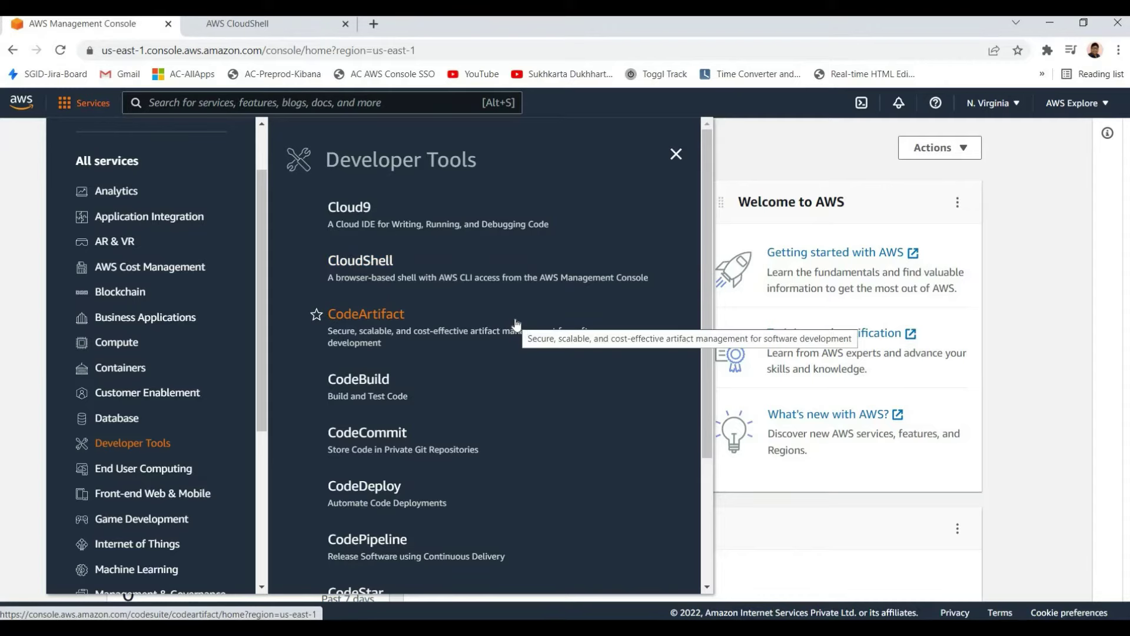
{"action": "left_click", "coordinate": [262, 25]}
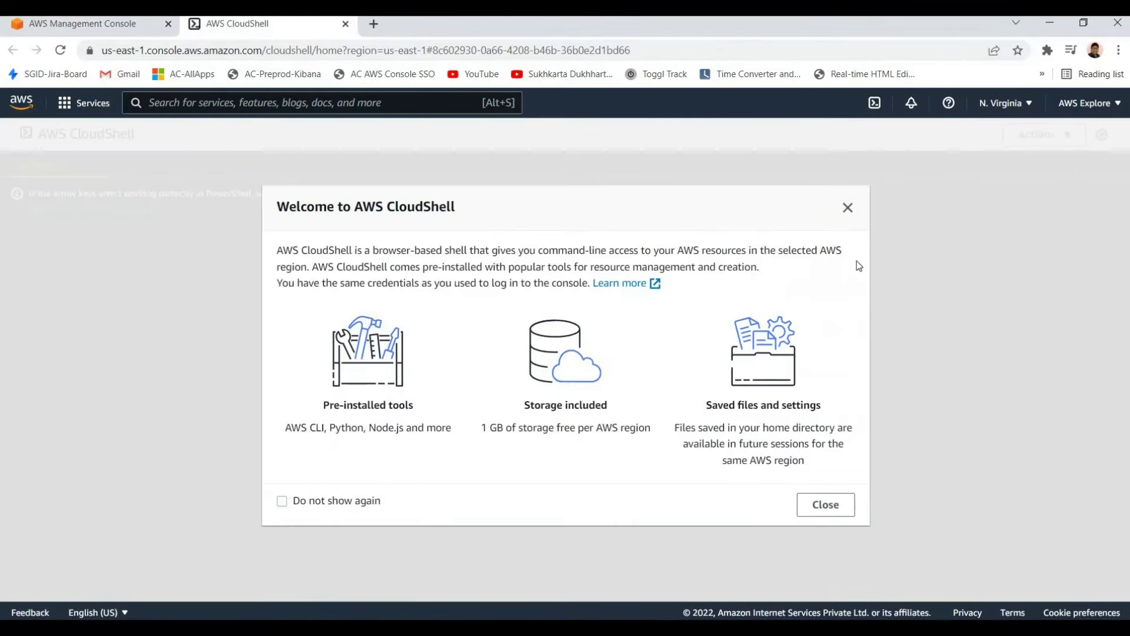
{"action": "left_click", "coordinate": [824, 504]}
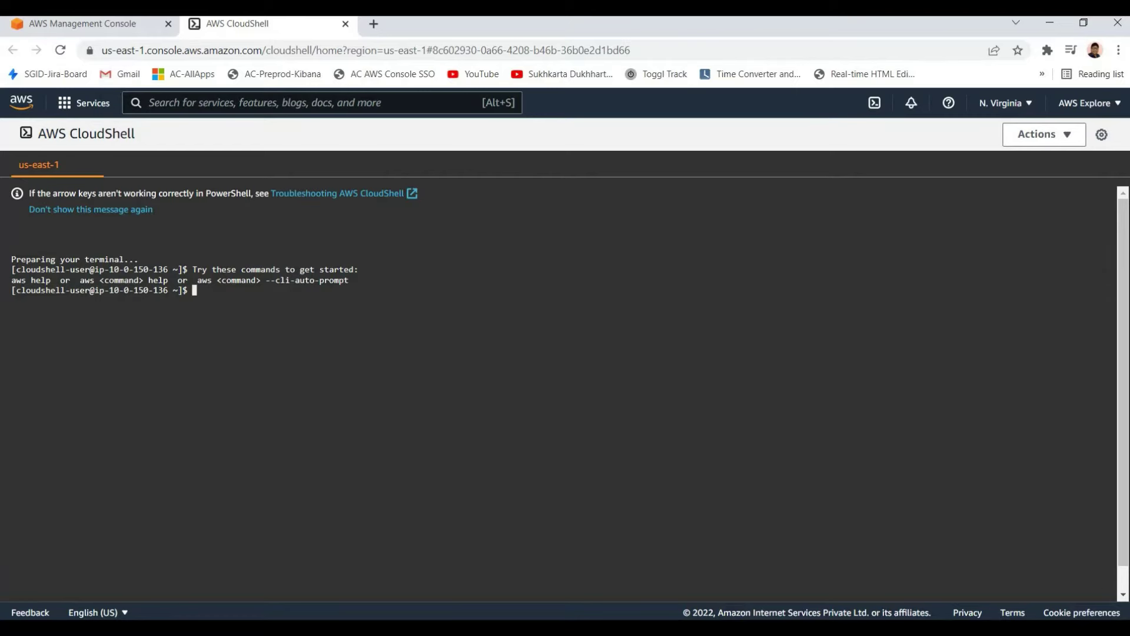
Check the AWS CLI version with aws --version, showing aws-cli/2.4.20
{"action": "type", "text": "aws --version"}
{"action": "key", "text": "Return"}
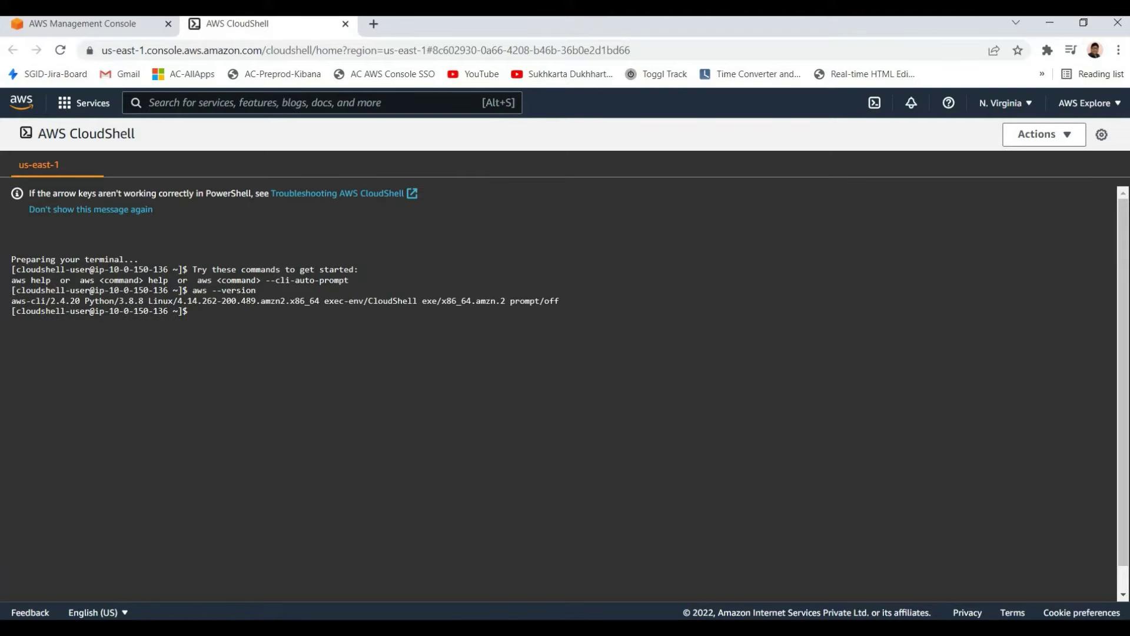
{"action": "left_click_drag", "start_coordinate": [12, 279], "coordinate": [246, 300]}
{"action": "left_click_drag", "start_coordinate": [12, 279], "coordinate": [198, 310]}
{"action": "left_click", "coordinate": [198, 311]}
Review the terminal output, then display the AWS CLI general help with aws help
{"action": "left_click_drag", "start_coordinate": [165, 312], "coordinate": [12, 289]}
{"action": "left_click", "coordinate": [194, 310]}
{"action": "left_click_drag", "start_coordinate": [183, 269], "coordinate": [253, 282]}
{"action": "left_click", "coordinate": [254, 282]}
{"action": "left_click_drag", "start_coordinate": [219, 333], "coordinate": [11, 290]}
{"action": "left_click", "coordinate": [194, 310]}
{"action": "left_click_drag", "start_coordinate": [219, 321], "coordinate": [112, 259]}
{"action": "type", "text": "aws help"}
{"action": "key", "text": "Return"}
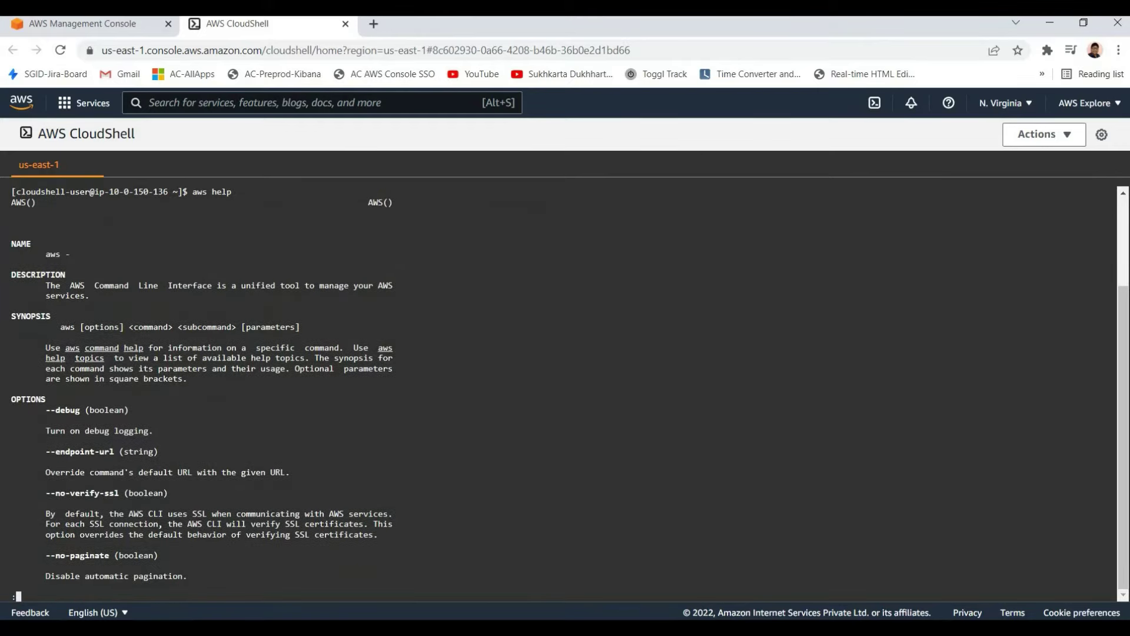
Close CloudShell and open CodeCommit from the Developer Tools list in a new tab
{"action": "left_click", "coordinate": [345, 24]}
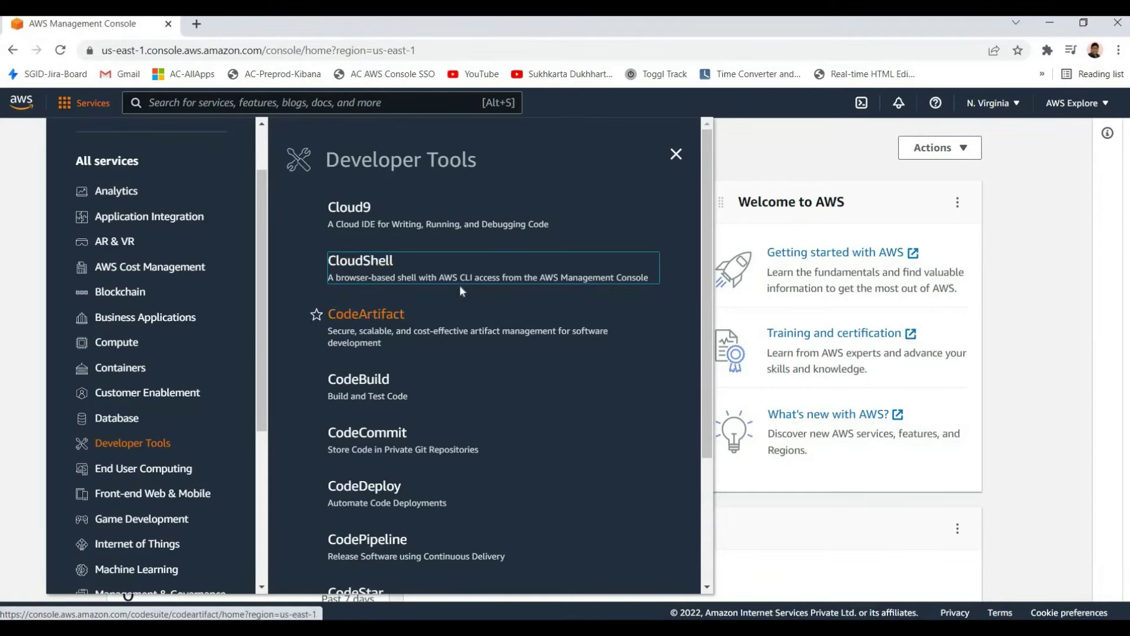
{"action": "scroll", "coordinate": [383, 327], "scroll_direction": "down", "scroll_amount": 1}
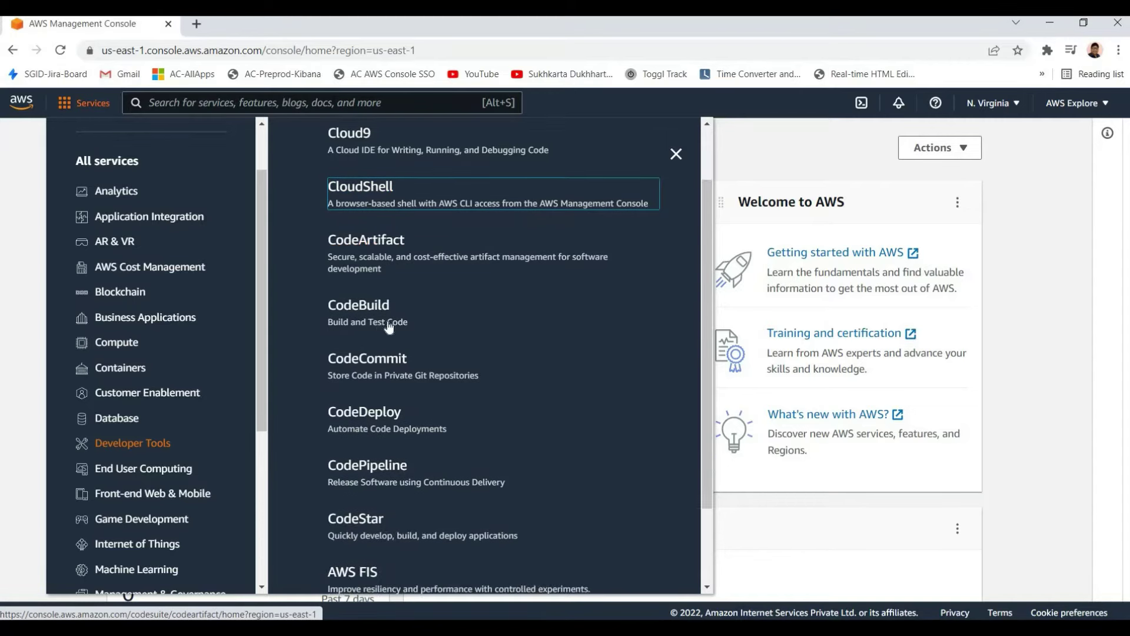
{"action": "scroll", "coordinate": [386, 324], "scroll_direction": "up", "scroll_amount": 1}
{"action": "scroll", "coordinate": [397, 321], "scroll_direction": "down", "scroll_amount": 2}
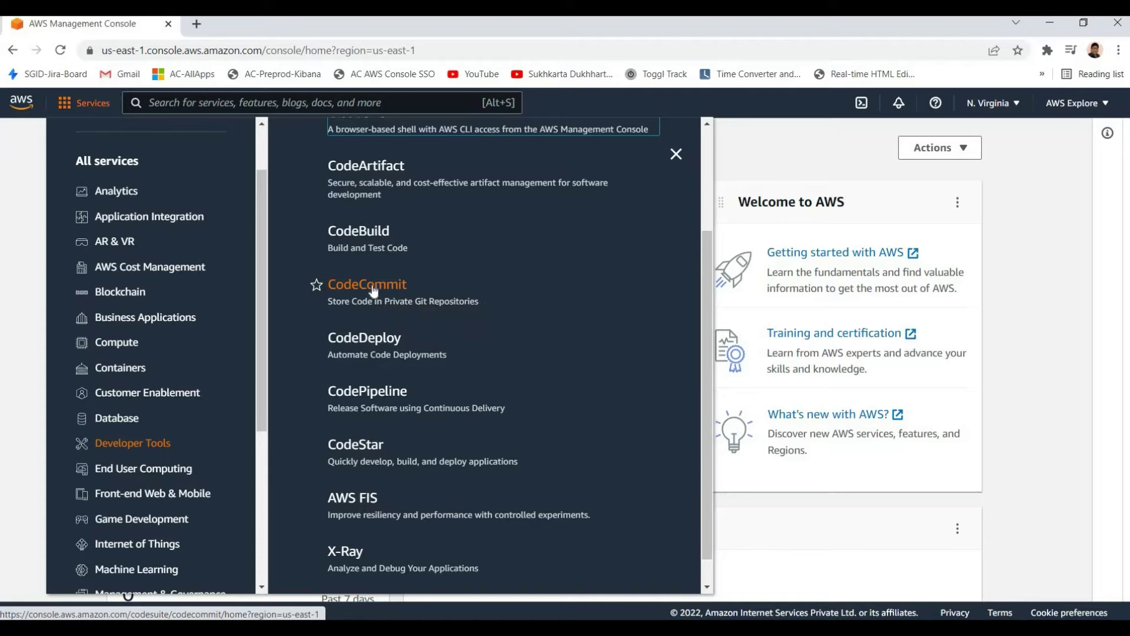
{"action": "right_click", "coordinate": [429, 294]}
{"action": "left_click", "coordinate": [453, 303]}
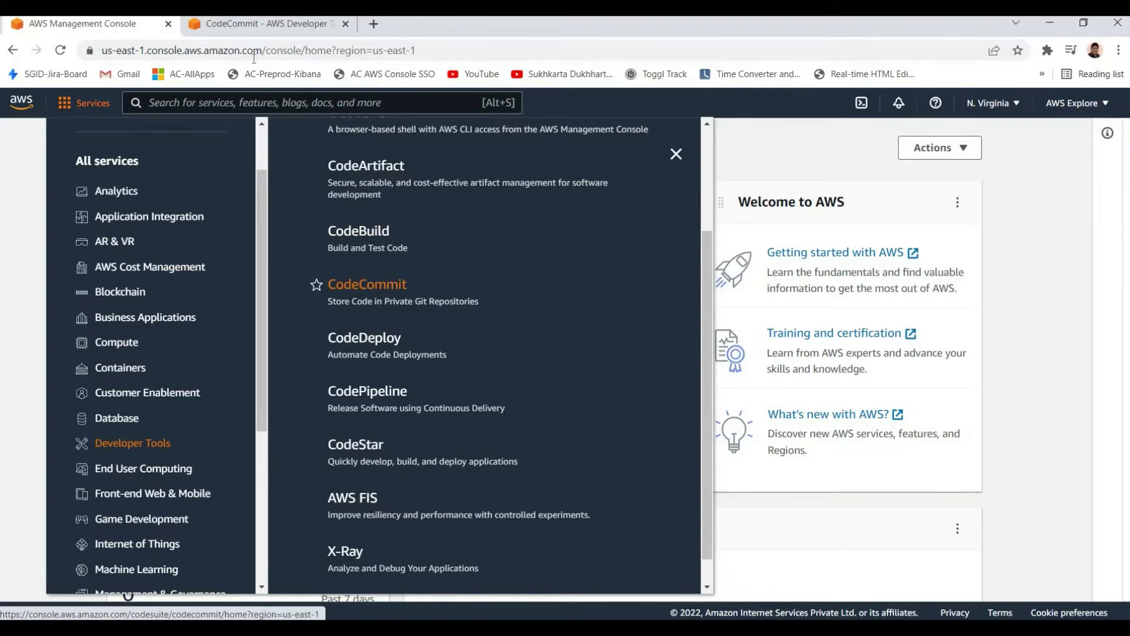
Switch to the CodeCommit tab and reach the repository creation form
{"action": "left_click", "coordinate": [249, 24]}
{"action": "left_click", "coordinate": [988, 190]}
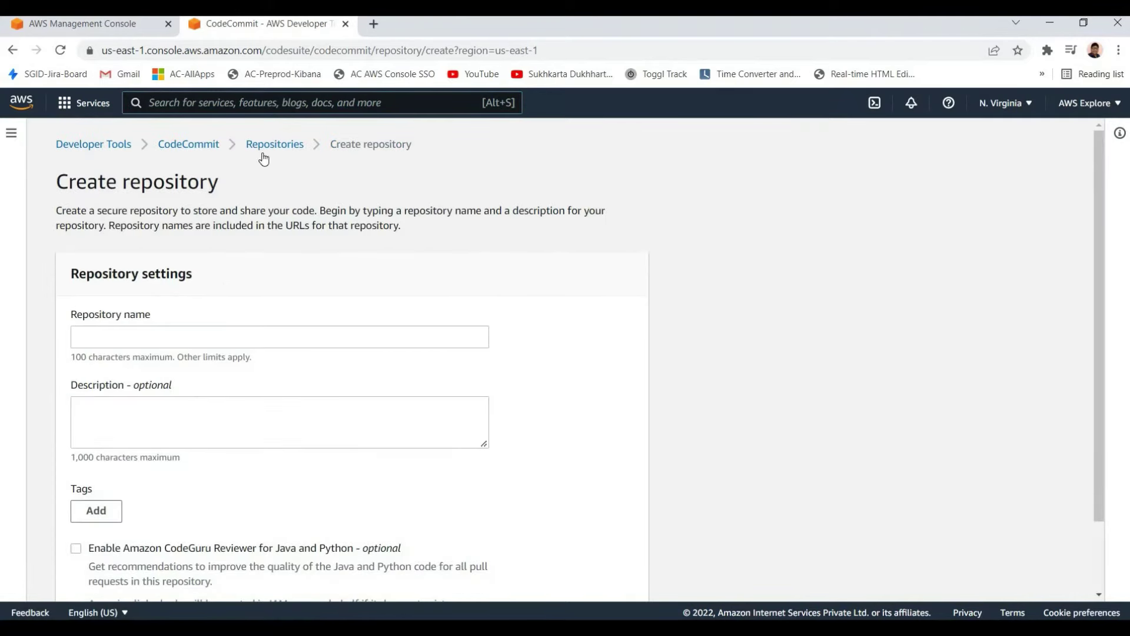
{"action": "left_click", "coordinate": [270, 146]}
{"action": "type", "text": "code"}
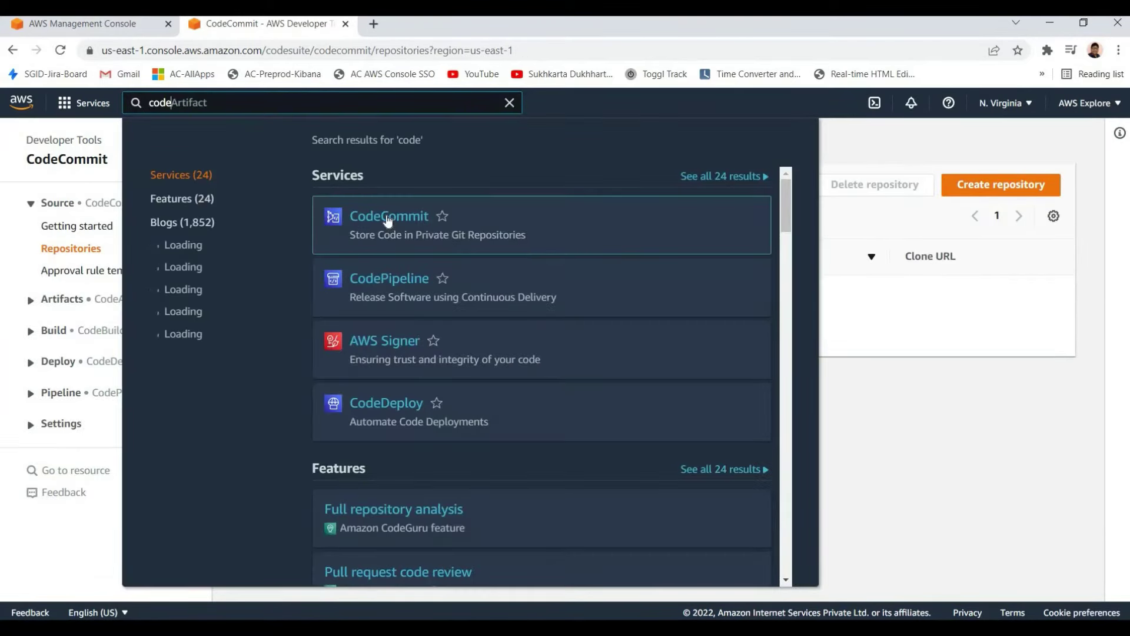
{"action": "left_click", "coordinate": [401, 226]}
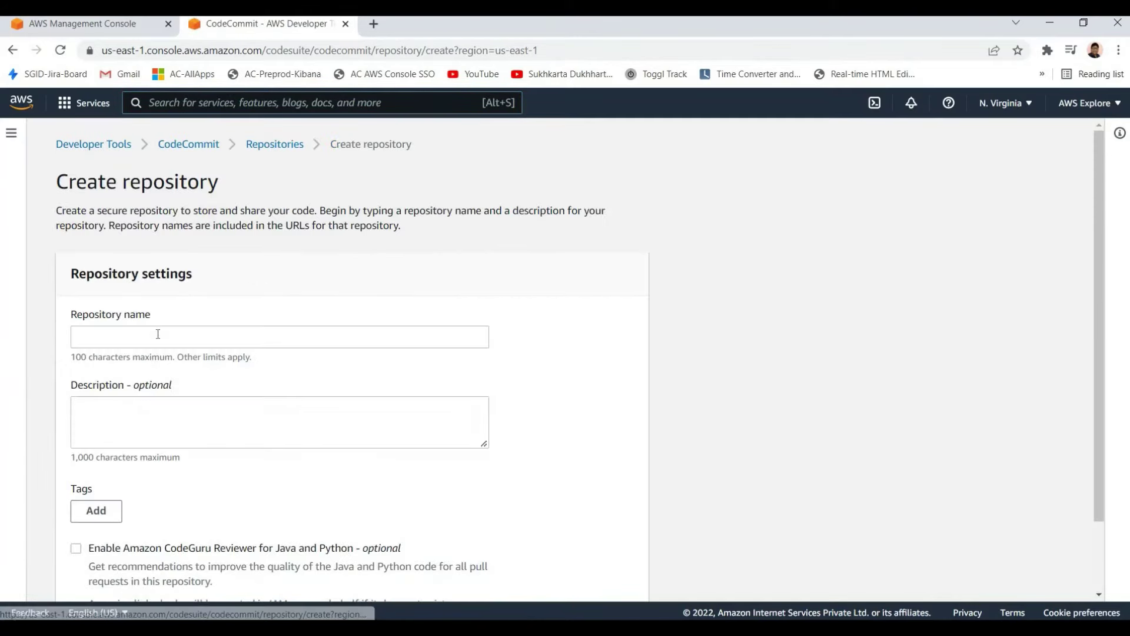
Create repository 'demorepo', reusing the name 'demorepo' as its description
{"action": "left_click", "coordinate": [130, 336]}
{"action": "key", "text": "Down"}
{"action": "key", "text": "Up"}
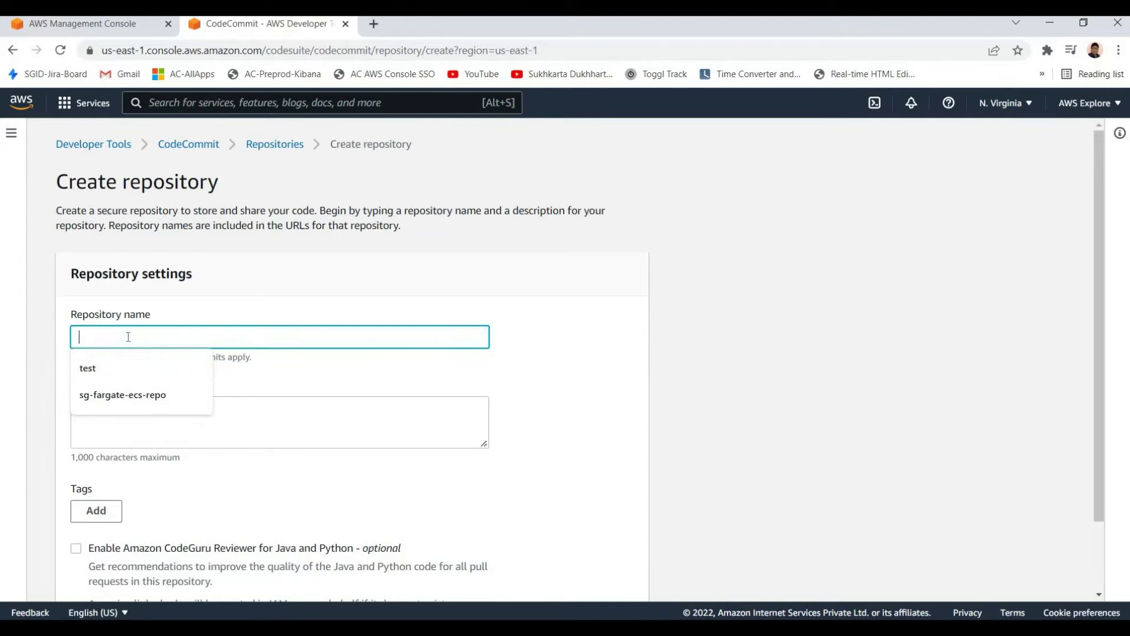
{"action": "type", "text": "demo"}
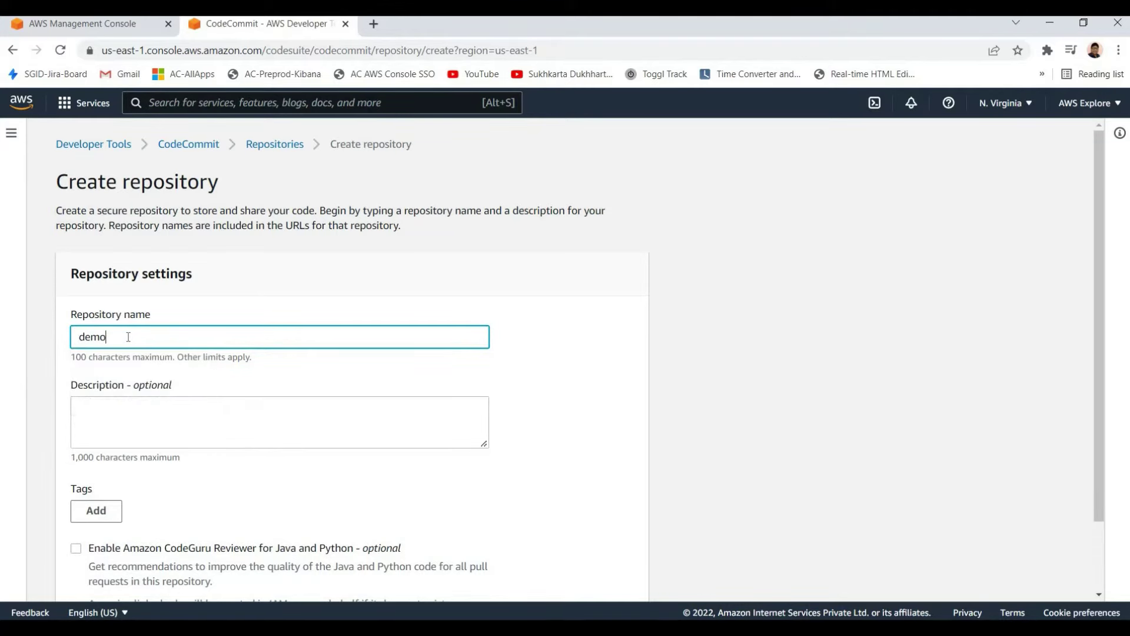
{"action": "type", "text": "repo"}
{"action": "key", "text": "ctrl+a"}
{"action": "key", "text": "ctrl+c"}
{"action": "left_click", "coordinate": [225, 434]}
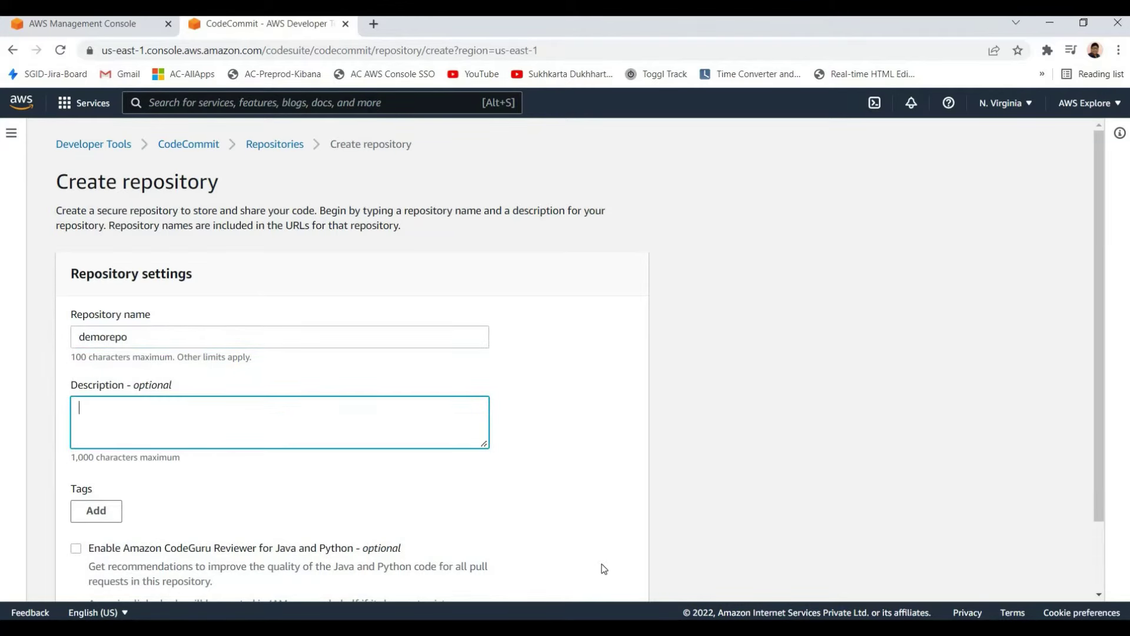
{"action": "key", "text": "ctrl+v"}
{"action": "scroll", "coordinate": [680, 495], "scroll_direction": "down", "scroll_amount": 2}
{"action": "left_click", "coordinate": [616, 575]}
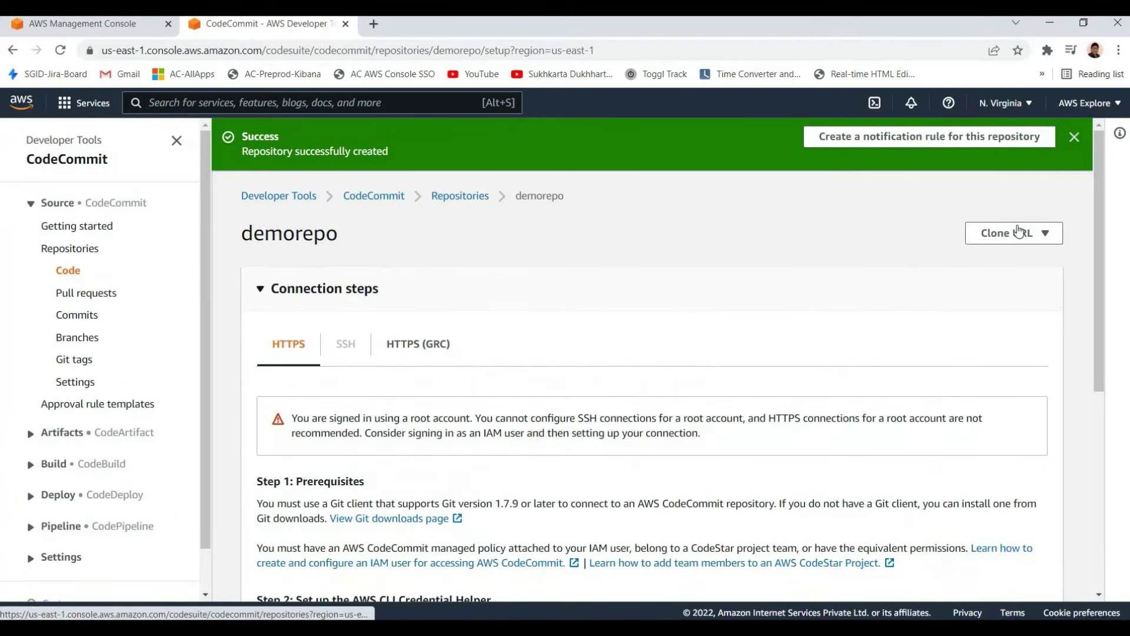
{"action": "left_click", "coordinate": [1001, 233]}
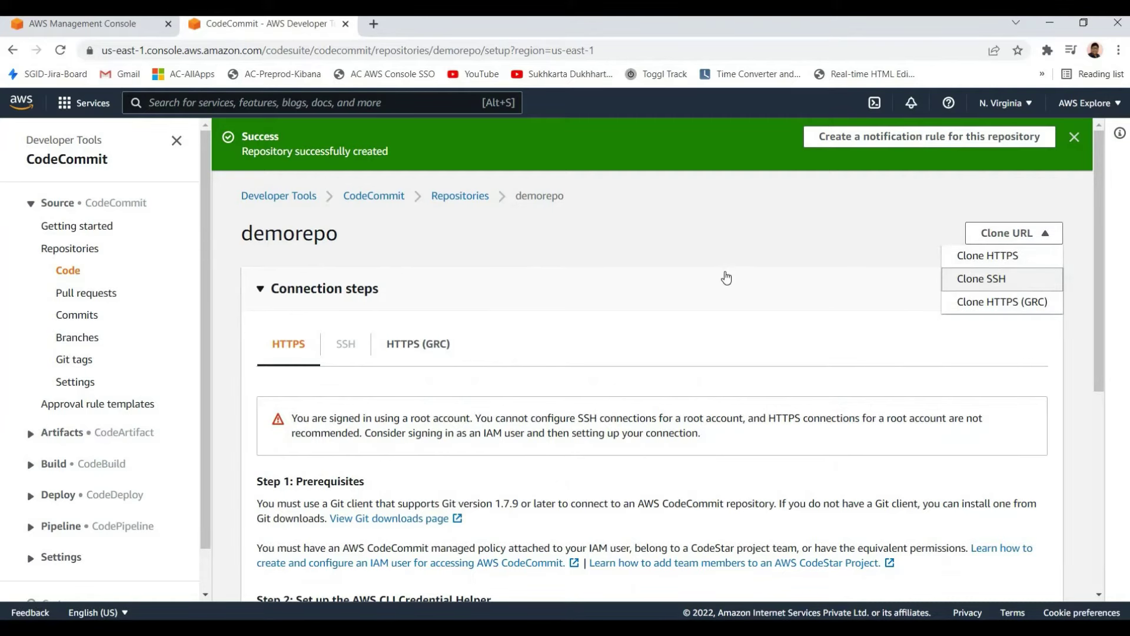
{"action": "left_click", "coordinate": [996, 284]}
{"action": "key", "text": "Return"}
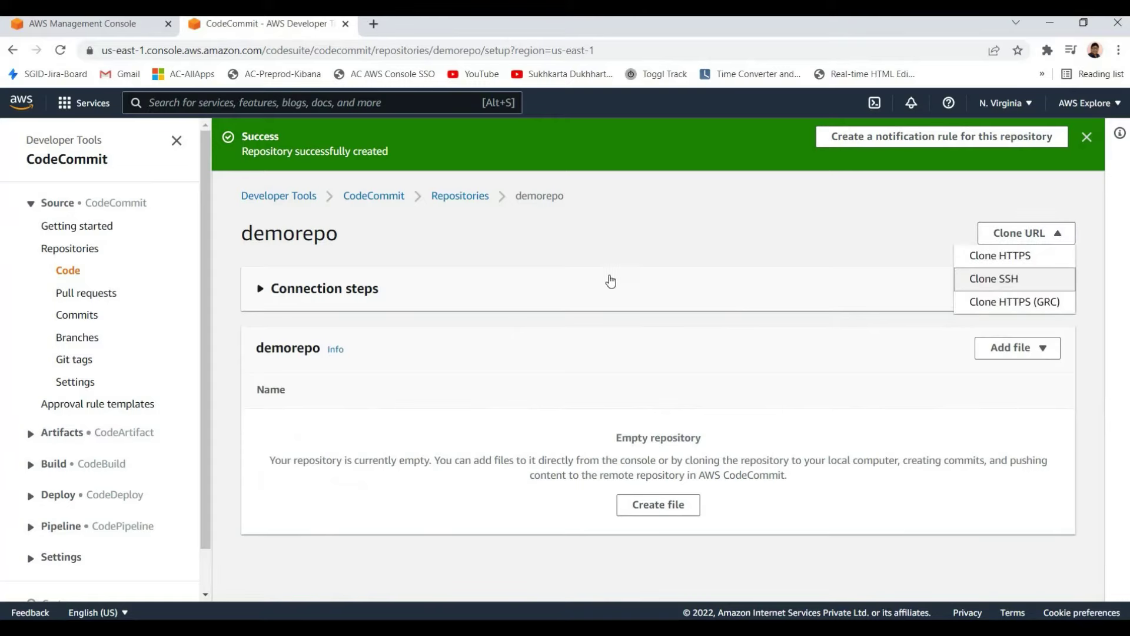
{"action": "left_click", "coordinate": [379, 288]}
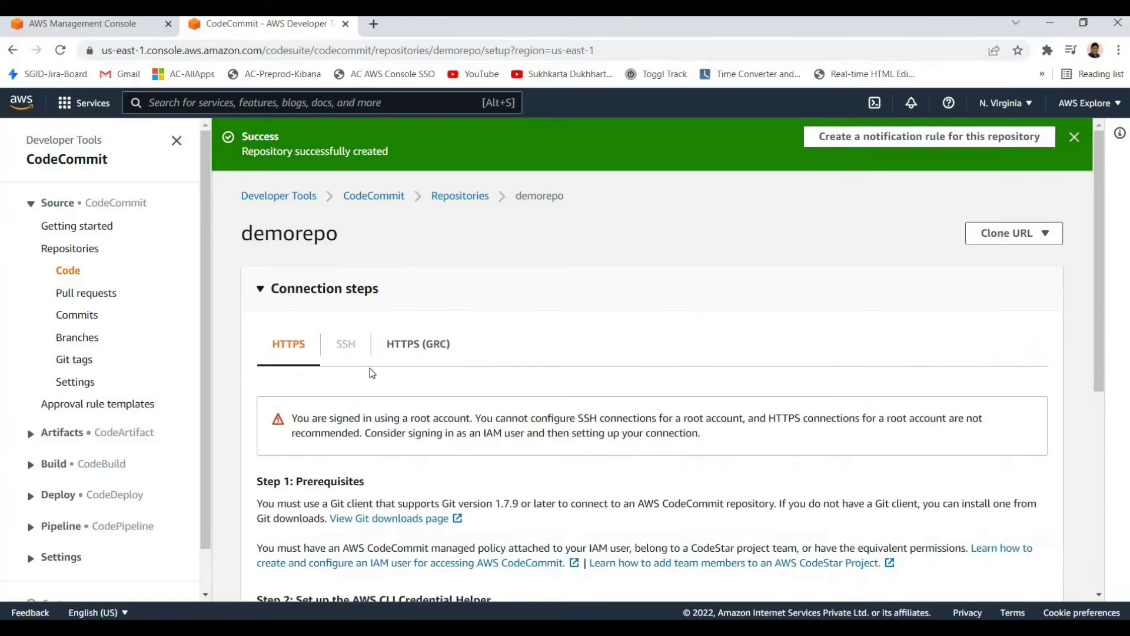
{"action": "scroll", "coordinate": [360, 351], "scroll_direction": "down", "scroll_amount": 5}
{"action": "scroll", "coordinate": [359, 347], "scroll_direction": "down", "scroll_amount": 1}
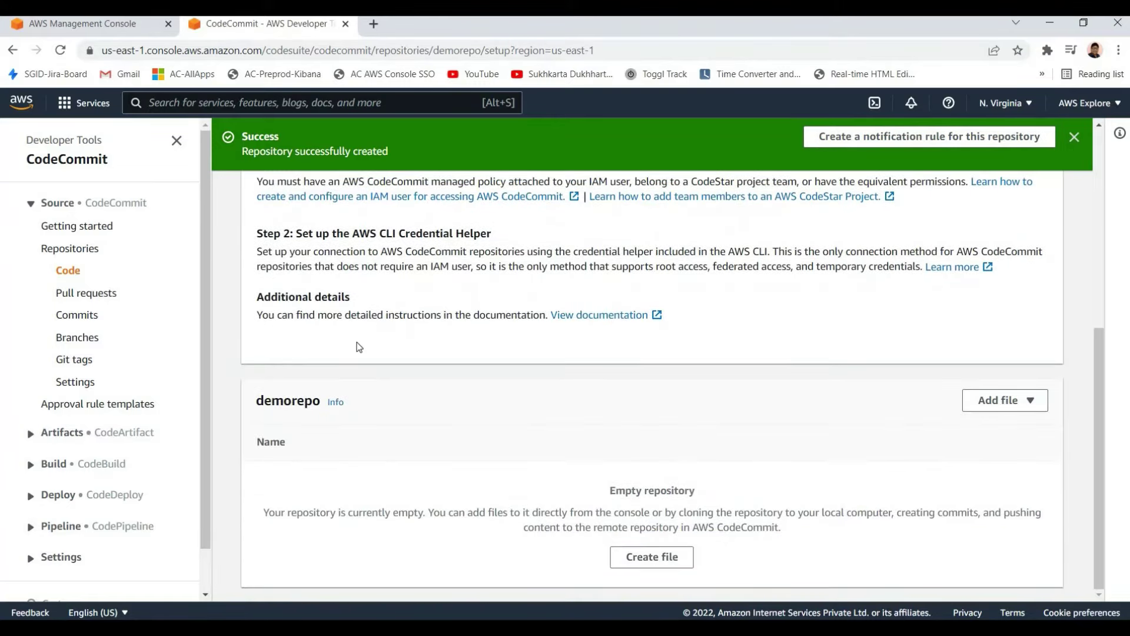
{"action": "scroll", "coordinate": [359, 346], "scroll_direction": "up", "scroll_amount": 6}
{"action": "scroll", "coordinate": [360, 336], "scroll_direction": "down", "scroll_amount": 1}
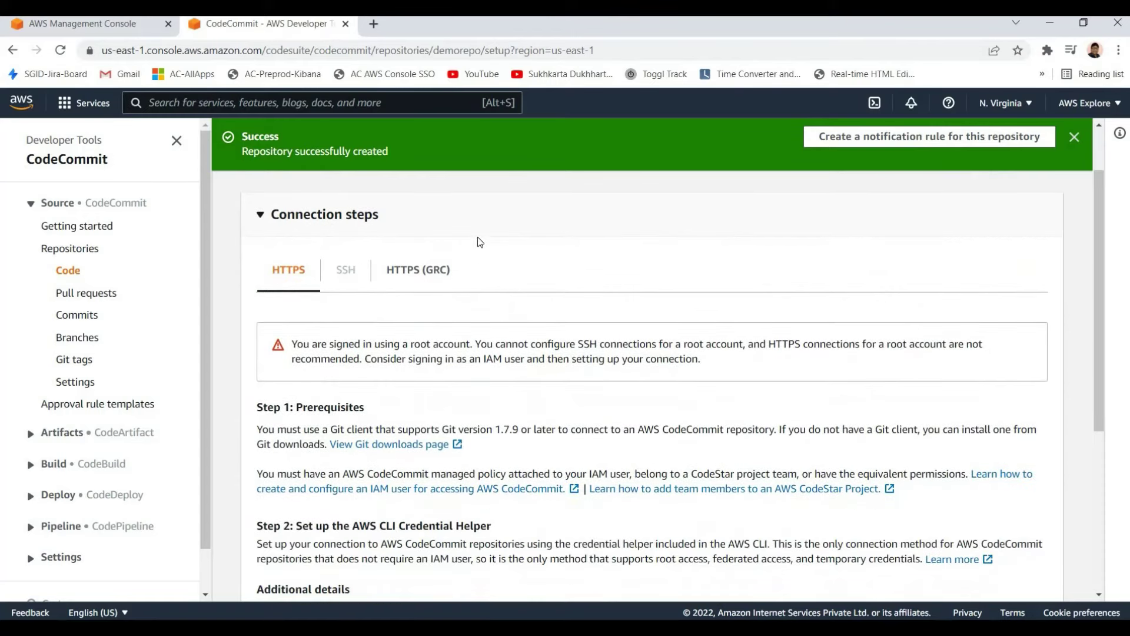
{"action": "scroll", "coordinate": [467, 257], "scroll_direction": "up", "scroll_amount": 2}
{"action": "scroll", "coordinate": [419, 326], "scroll_direction": "down", "scroll_amount": 6}
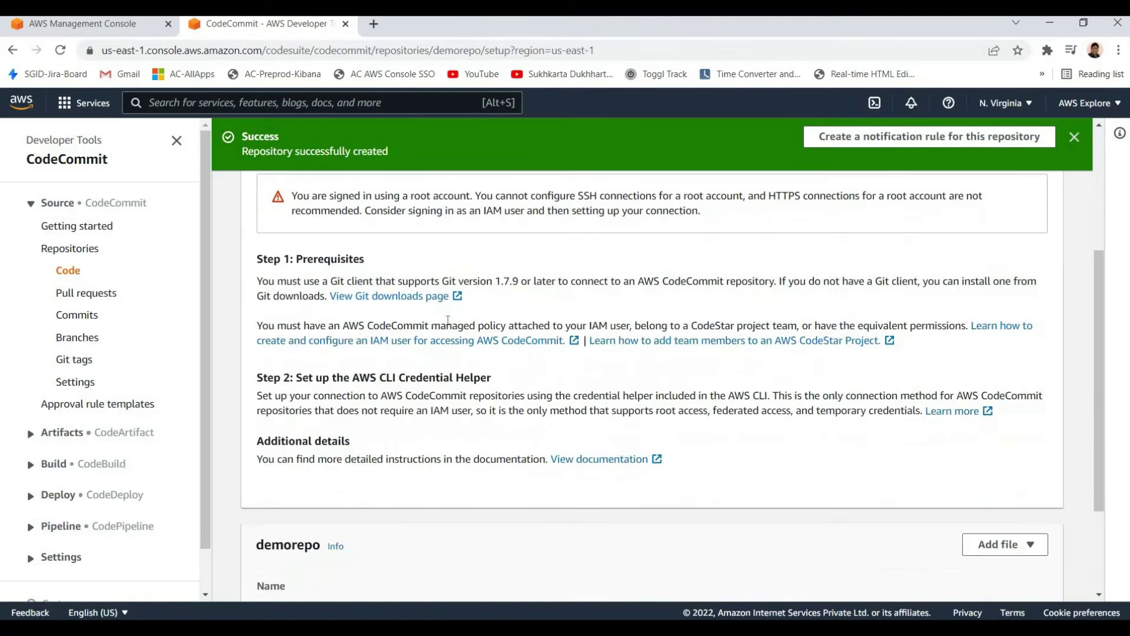
{"action": "scroll", "coordinate": [466, 325], "scroll_direction": "down", "scroll_amount": 5}
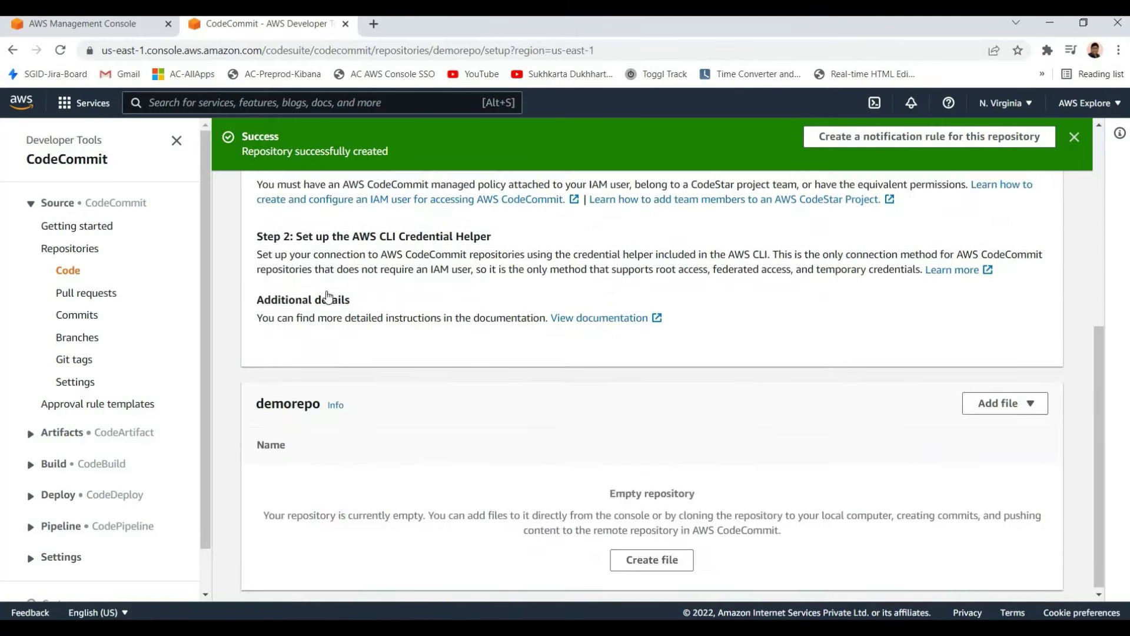
{"action": "scroll", "coordinate": [467, 247], "scroll_direction": "up", "scroll_amount": 11}
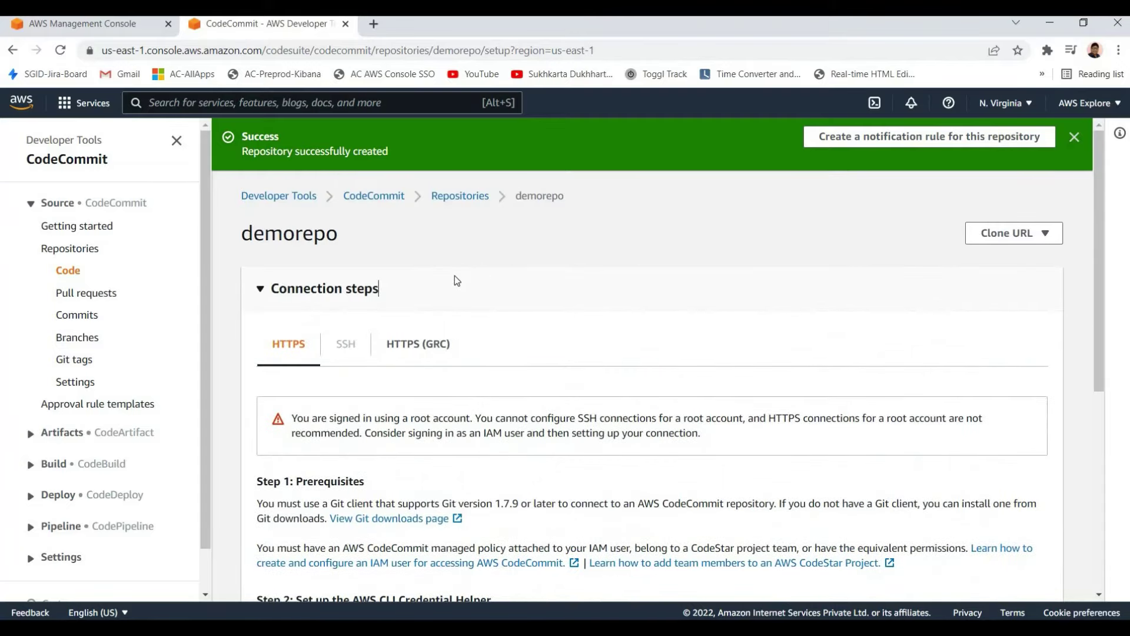
{"action": "scroll", "coordinate": [447, 306], "scroll_direction": "down", "scroll_amount": 9}
{"action": "scroll", "coordinate": [415, 356], "scroll_direction": "up", "scroll_amount": 9}
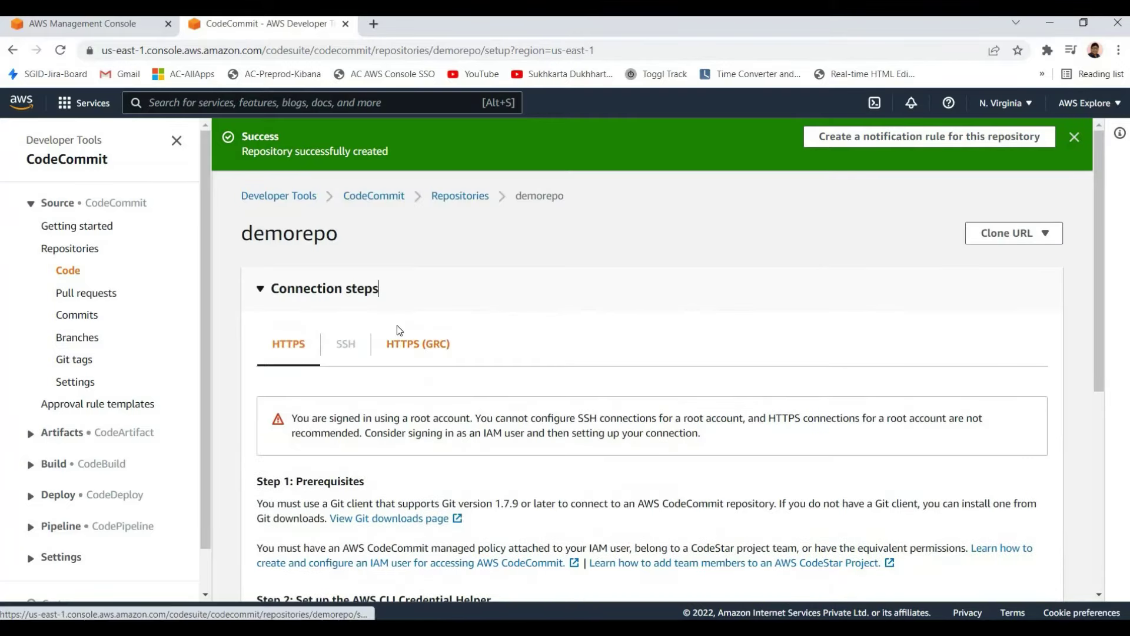
{"action": "scroll", "coordinate": [396, 327], "scroll_direction": "down", "scroll_amount": 5}
{"action": "scroll", "coordinate": [363, 269], "scroll_direction": "up", "scroll_amount": 3}
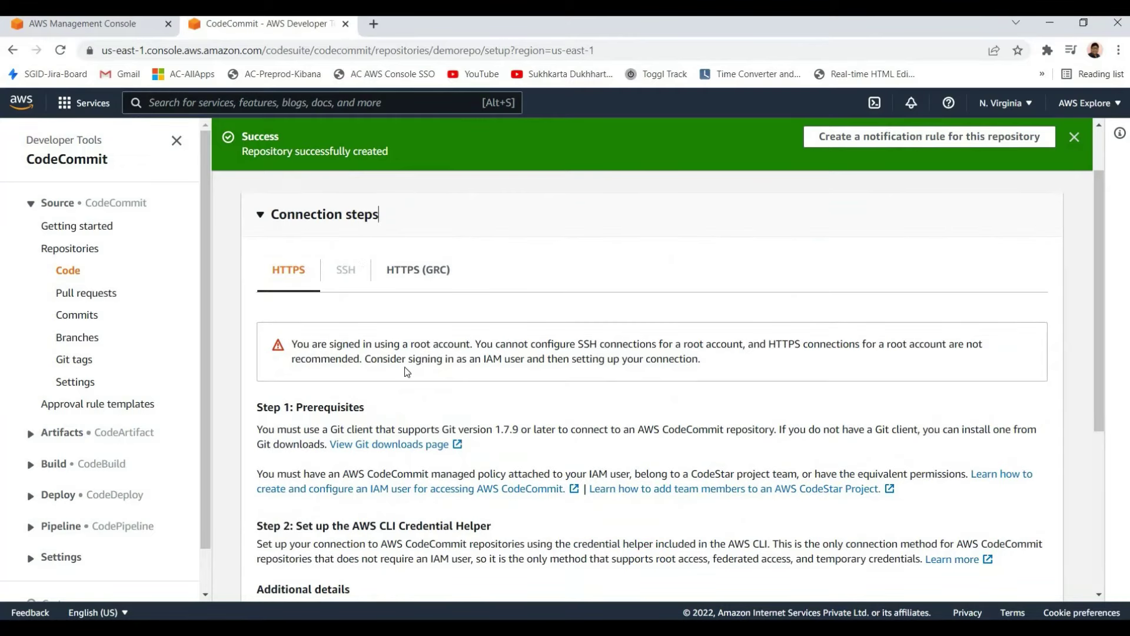
{"action": "scroll", "coordinate": [389, 411], "scroll_direction": "down", "scroll_amount": 3}
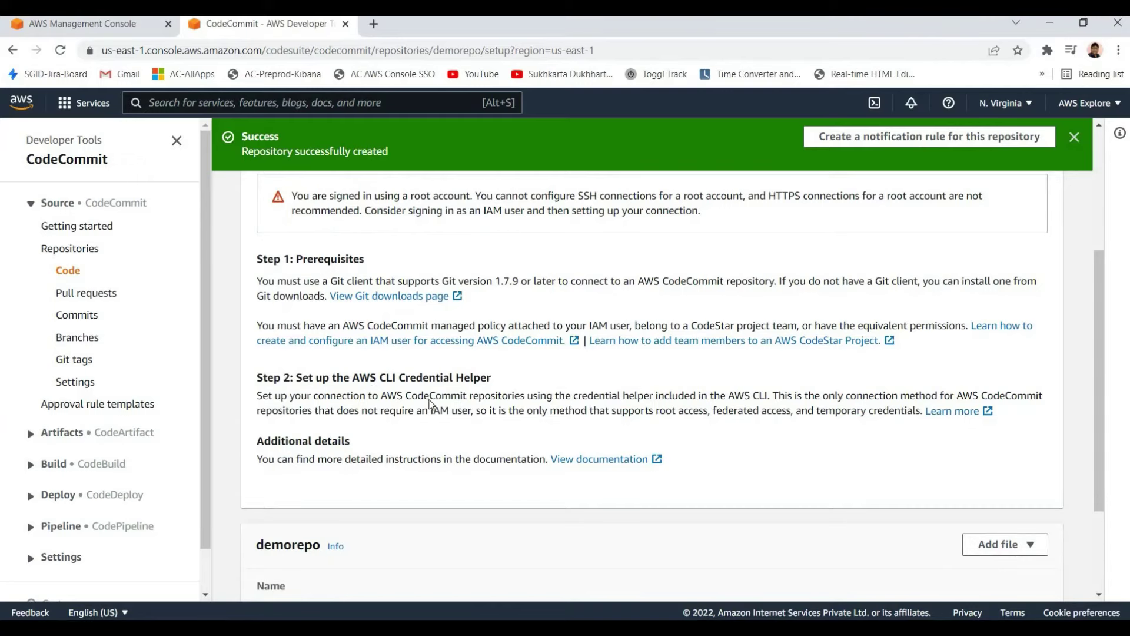
{"action": "scroll", "coordinate": [504, 373], "scroll_direction": "up", "scroll_amount": 3}
{"action": "scroll", "coordinate": [479, 348], "scroll_direction": "down", "scroll_amount": 3}
{"action": "scroll", "coordinate": [347, 347], "scroll_direction": "up", "scroll_amount": 4}
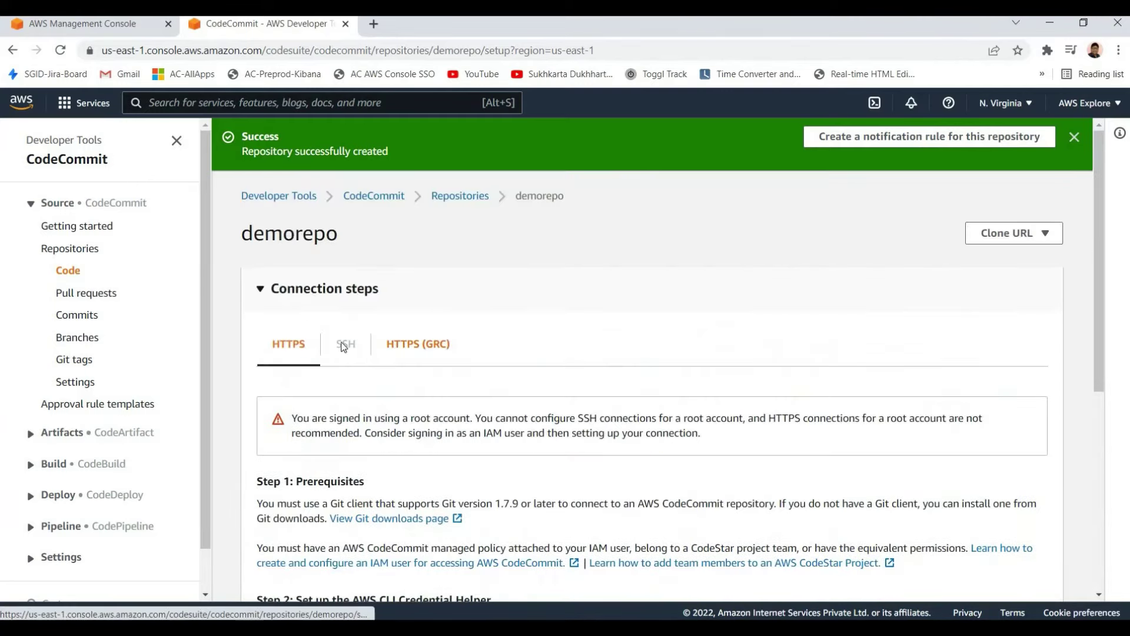
{"action": "key", "text": "Left"}
{"action": "key", "text": "Right"}
{"action": "scroll", "coordinate": [399, 406], "scroll_direction": "down", "scroll_amount": 3}
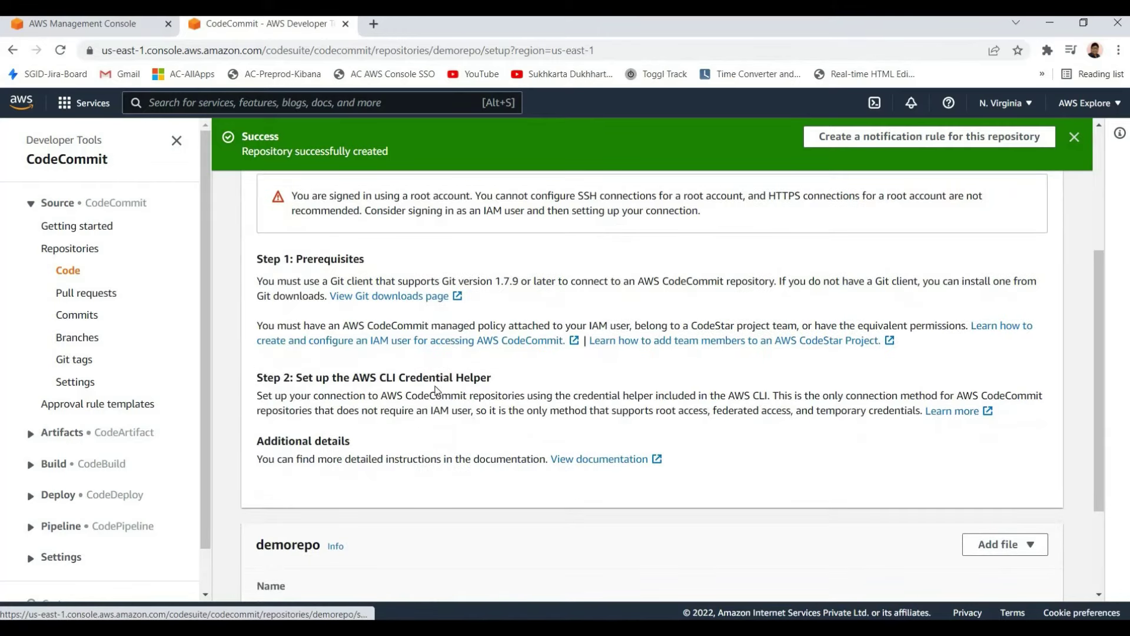
{"action": "left_click_drag", "start_coordinate": [329, 377], "coordinate": [404, 410]}
{"action": "left_click", "coordinate": [485, 412]}
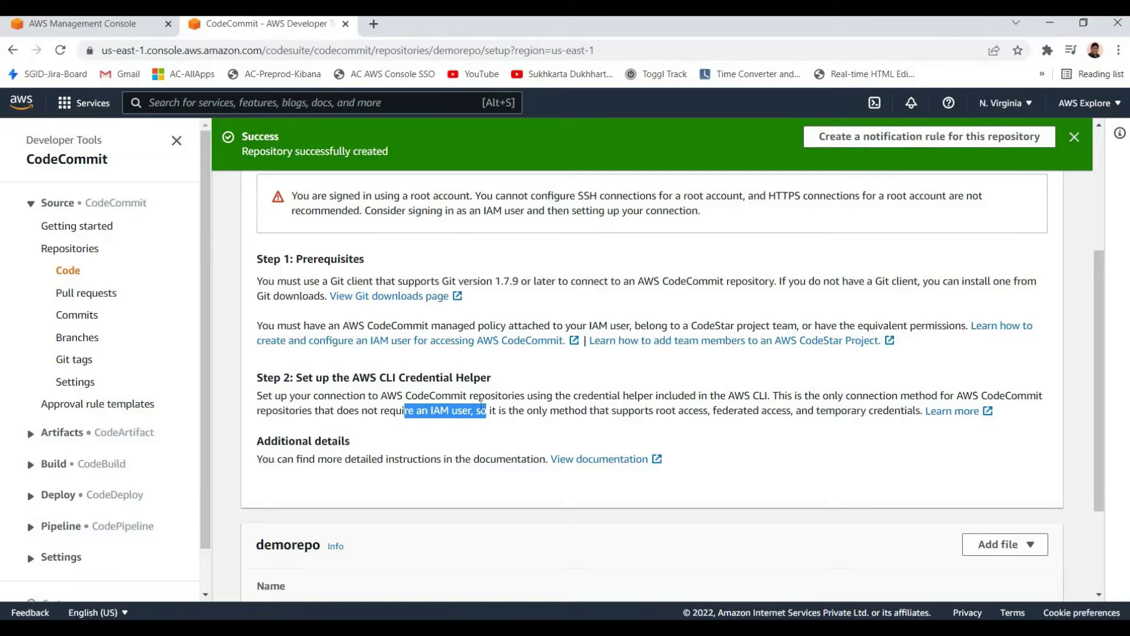
{"action": "left_click", "coordinate": [512, 359]}
{"action": "scroll", "coordinate": [359, 138], "scroll_direction": "up", "scroll_amount": 3}
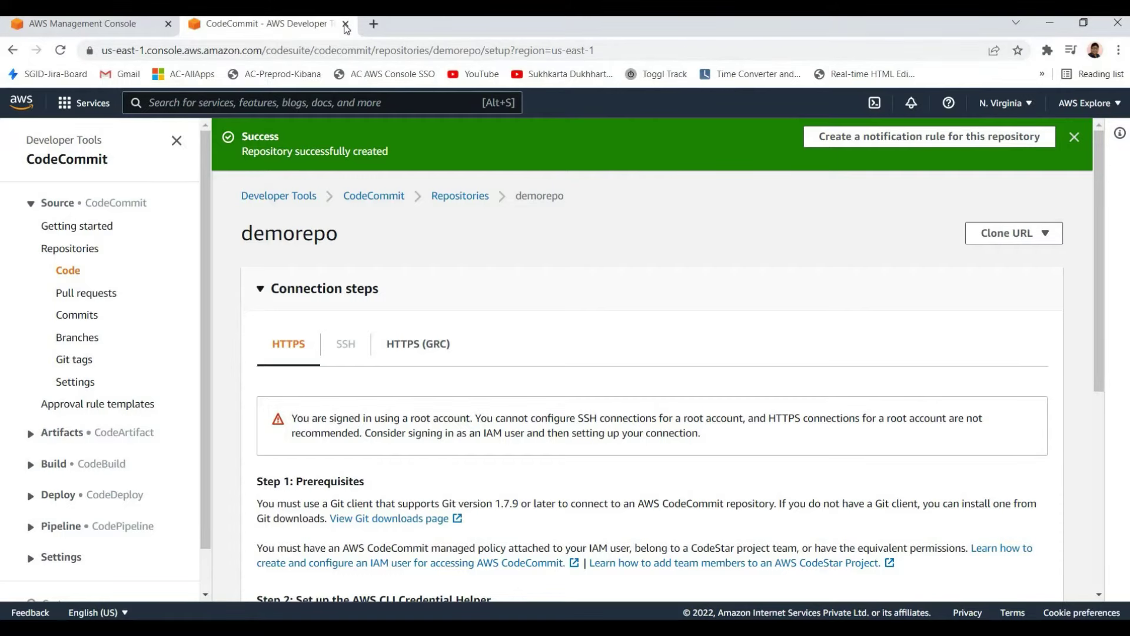
Close the demorepo CodeCommit tab and reopen the full services list from Console Home
{"action": "key", "text": "ctrl+w"}
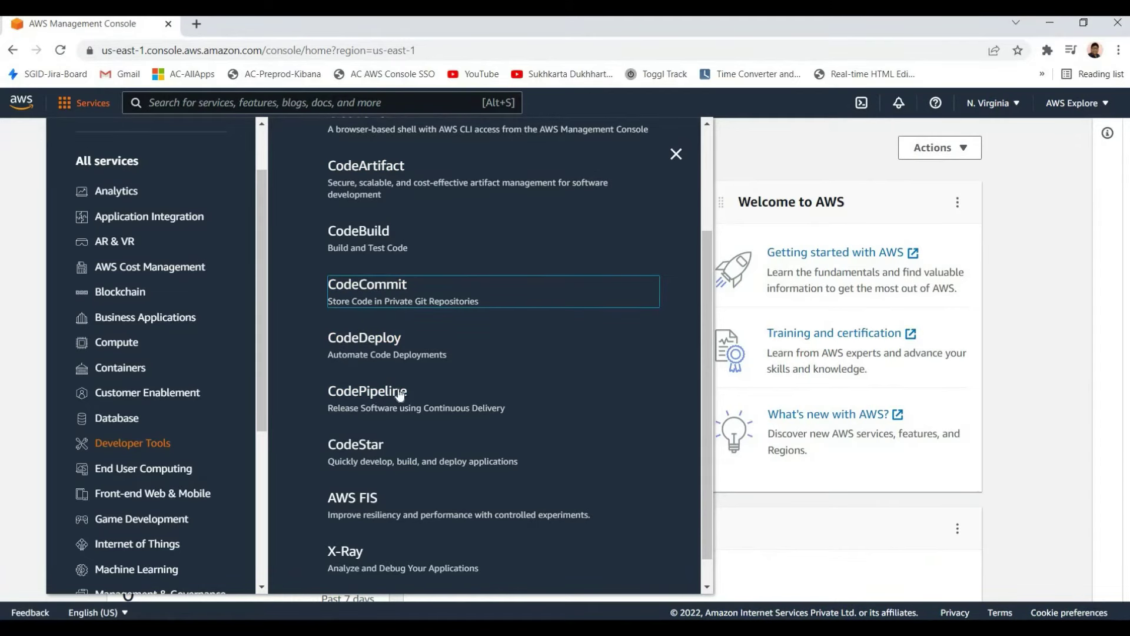
{"action": "scroll", "coordinate": [375, 253], "scroll_direction": "down", "scroll_amount": 1}
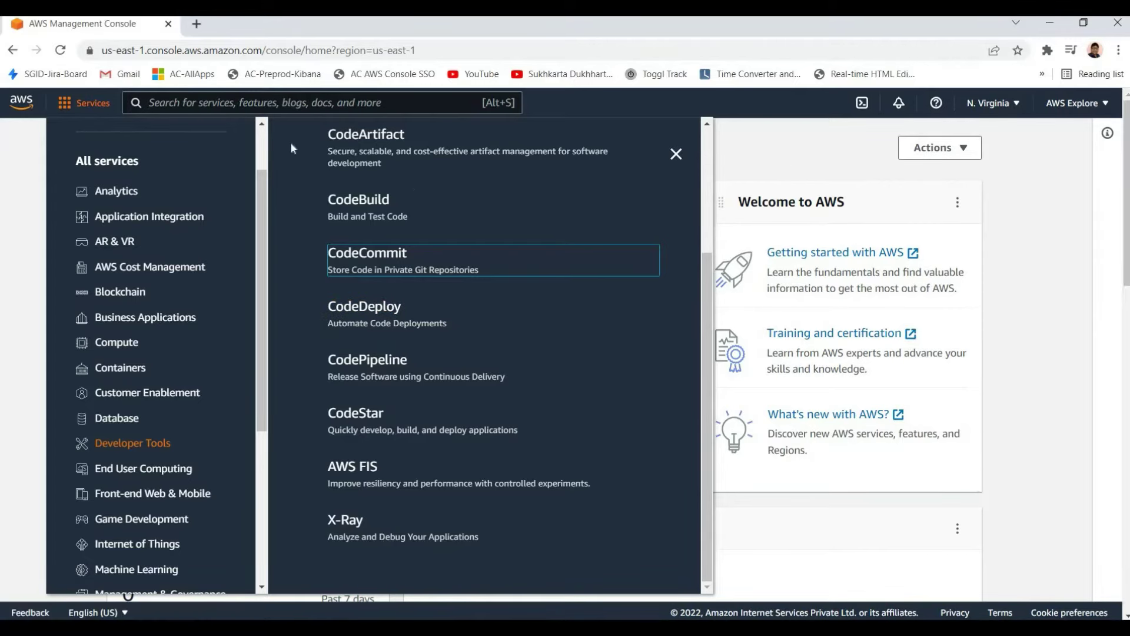
{"action": "key", "text": "Escape"}
{"action": "key", "text": "alt+s"}
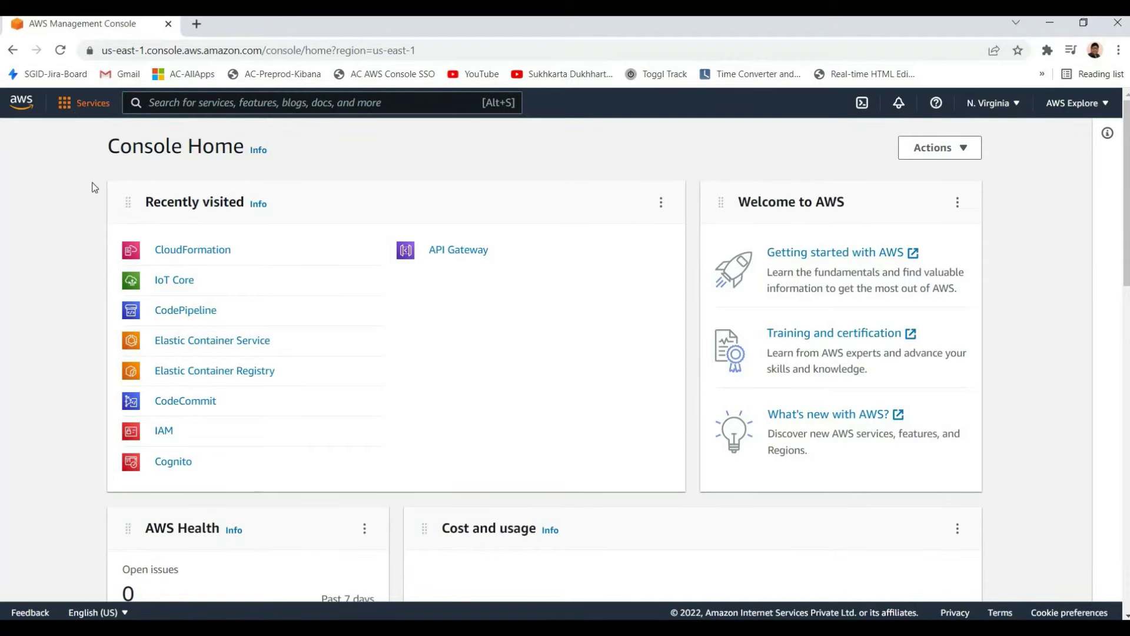
{"action": "key", "text": "Return"}
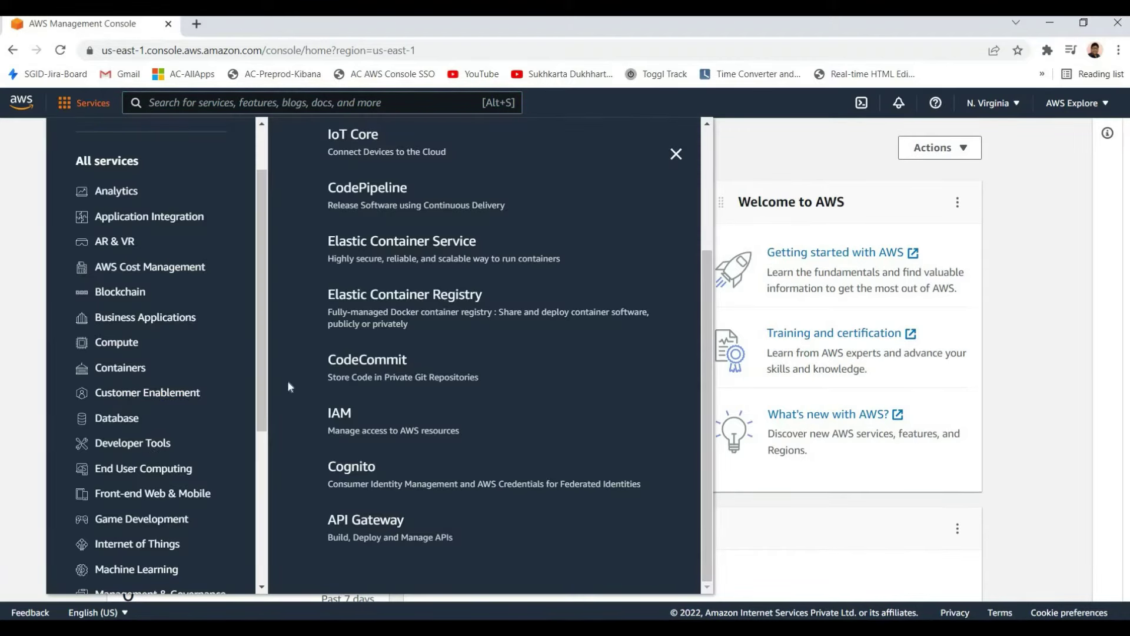
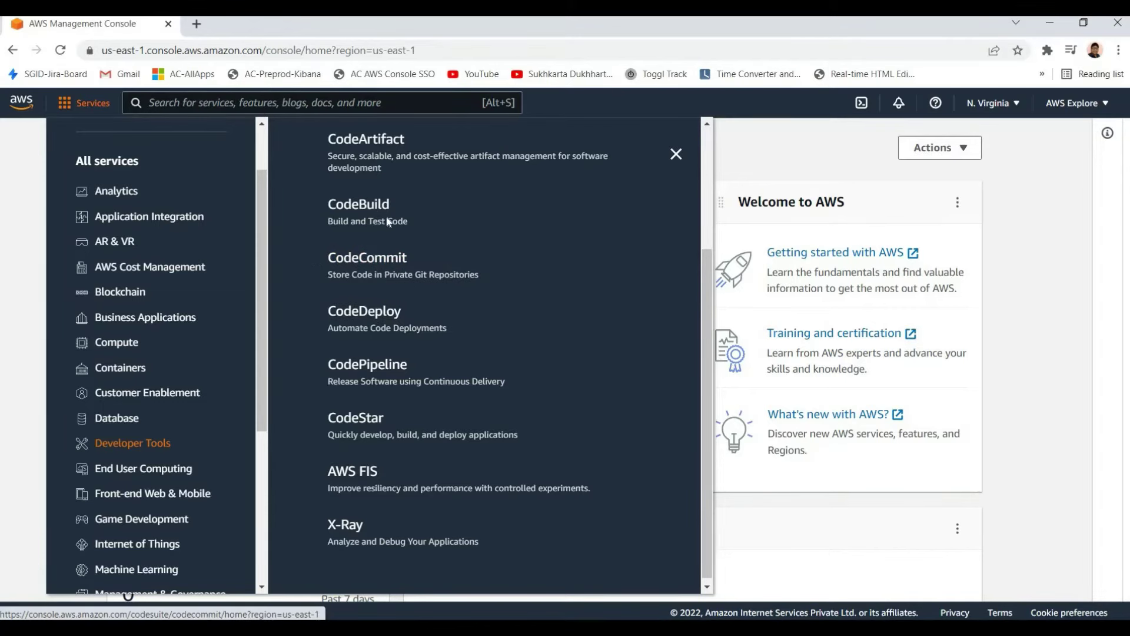
Open CodeBuild in a new tab and switch to it
{"action": "right_click", "coordinate": [366, 206]}
{"action": "left_click", "coordinate": [406, 215]}
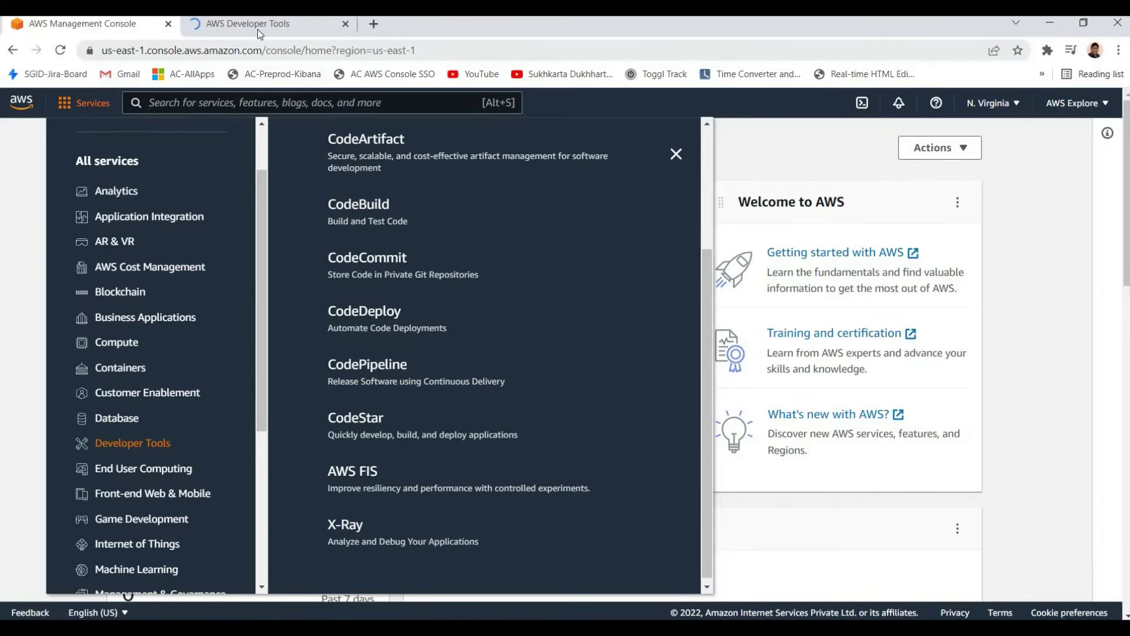
{"action": "key", "text": "ctrl+Tab"}
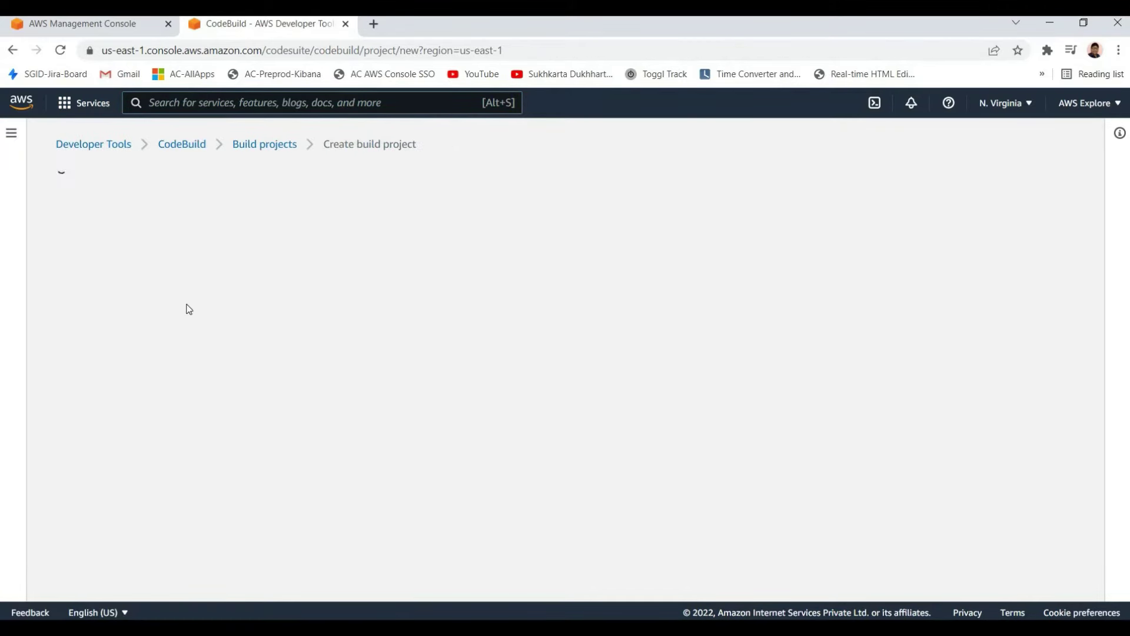
Enter 'demo' as the build project name and move to the description field
{"action": "left_click", "coordinate": [143, 293]}
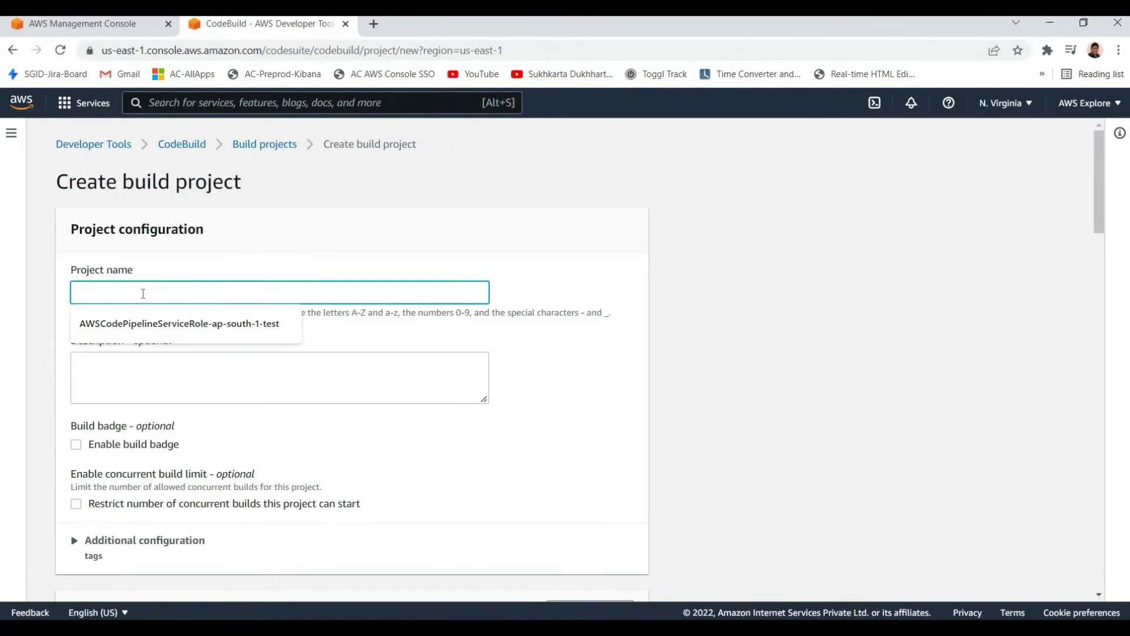
{"action": "type", "text": "demo"}
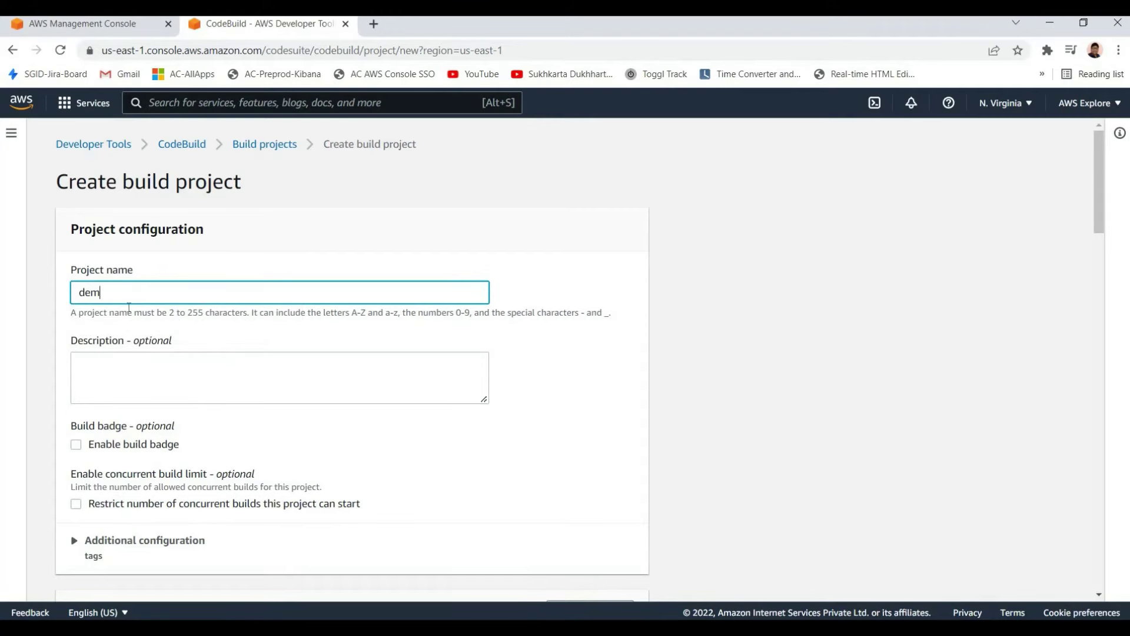
{"action": "key", "text": "ctrl+a"}
{"action": "left_click", "coordinate": [281, 393]}
{"action": "scroll", "coordinate": [99, 273], "scroll_direction": "down", "scroll_amount": 5}
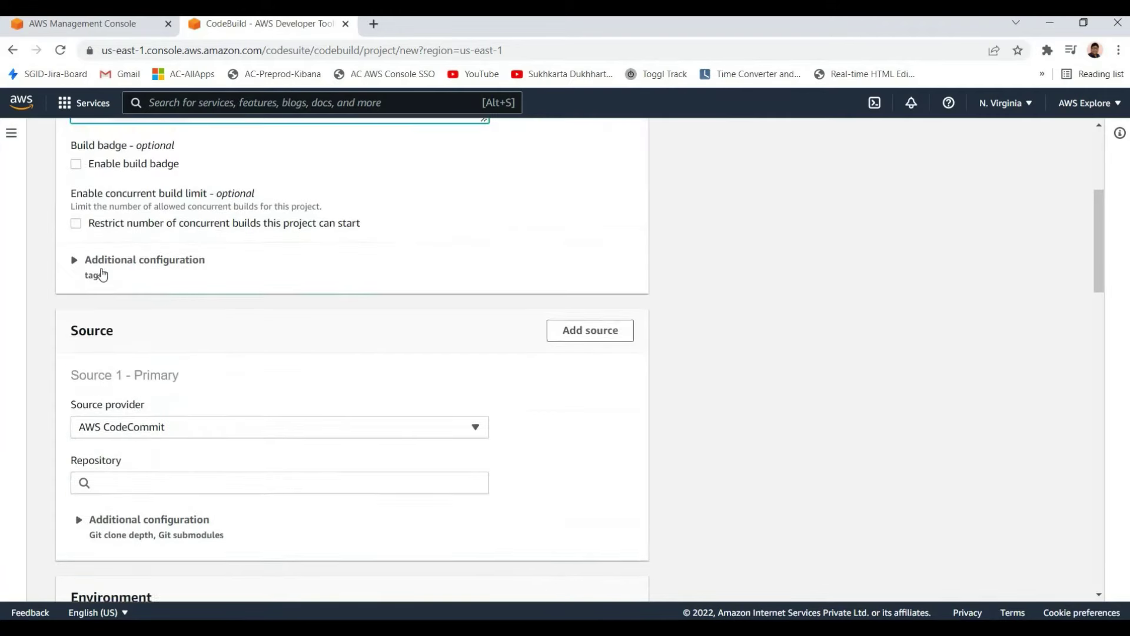
{"action": "scroll", "coordinate": [112, 441], "scroll_direction": "up", "scroll_amount": 3}
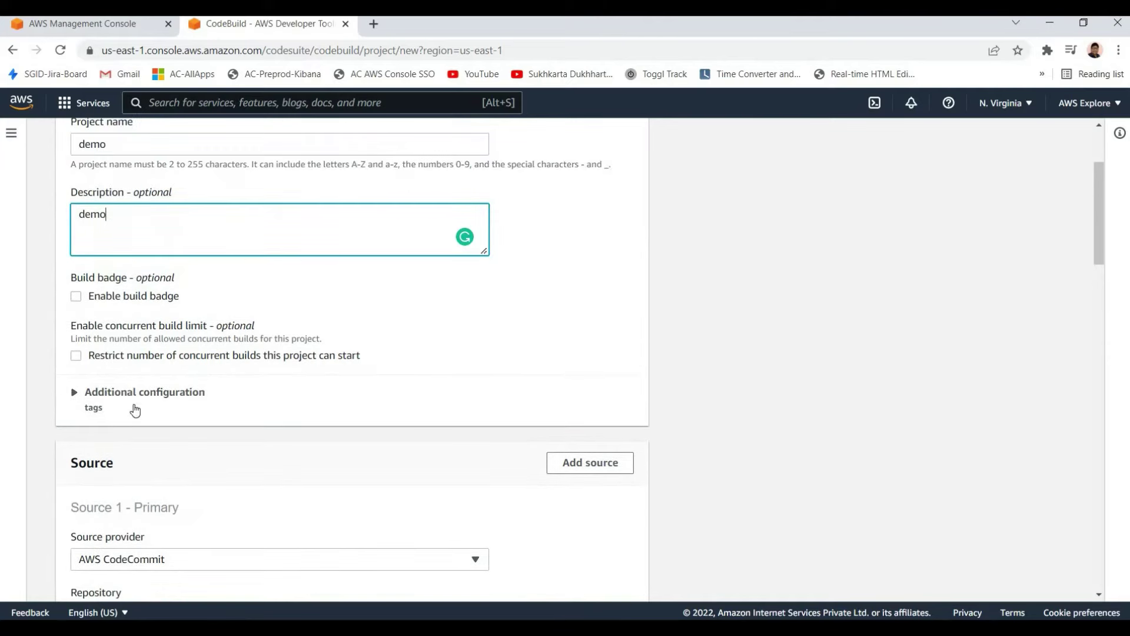
{"action": "scroll", "coordinate": [129, 369], "scroll_direction": "down", "scroll_amount": 5}
{"action": "scroll", "coordinate": [133, 263], "scroll_direction": "up", "scroll_amount": 1}
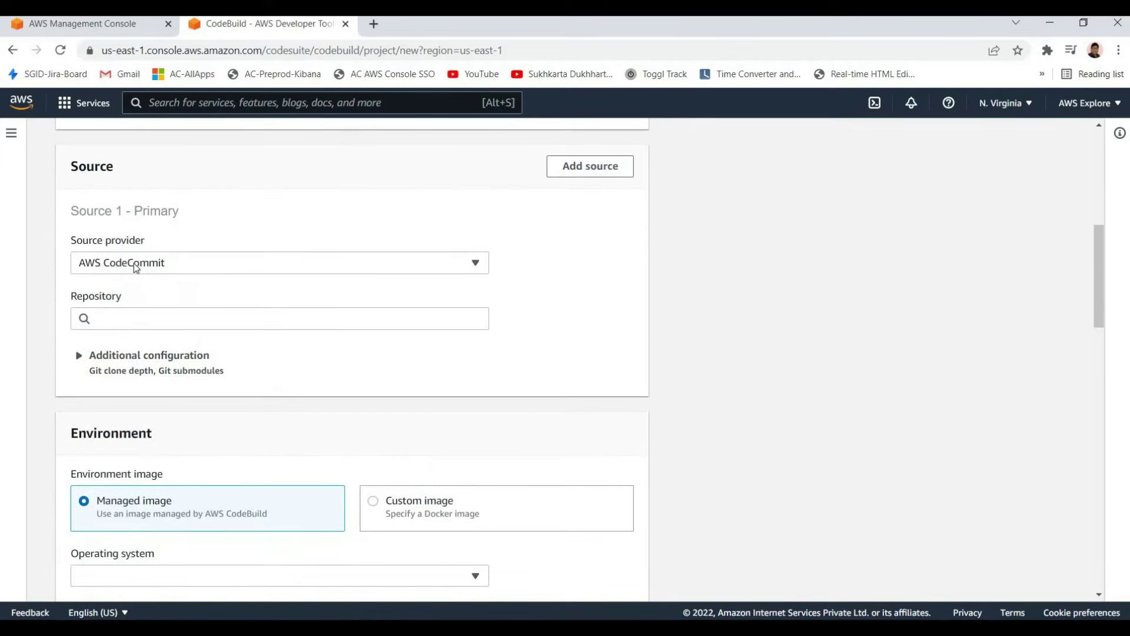
Keep AWS CodeCommit as the source provider and pick the demorepo repository
{"action": "left_click", "coordinate": [133, 263]}
{"action": "left_click", "coordinate": [68, 262]}
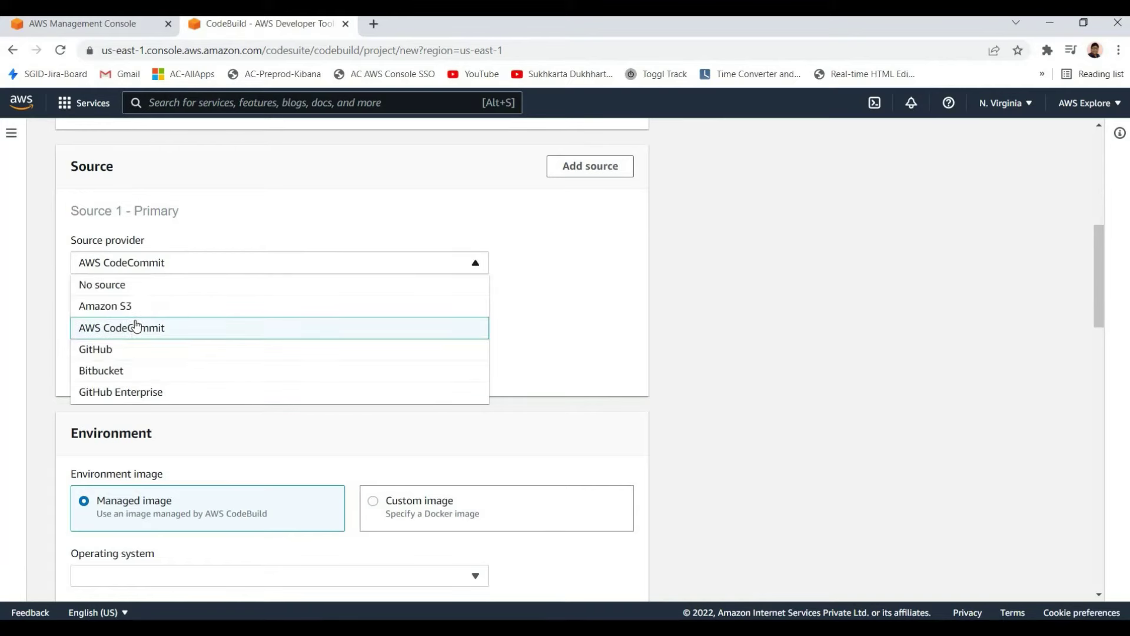
{"action": "key", "text": "space"}
{"action": "left_click", "coordinate": [100, 323]}
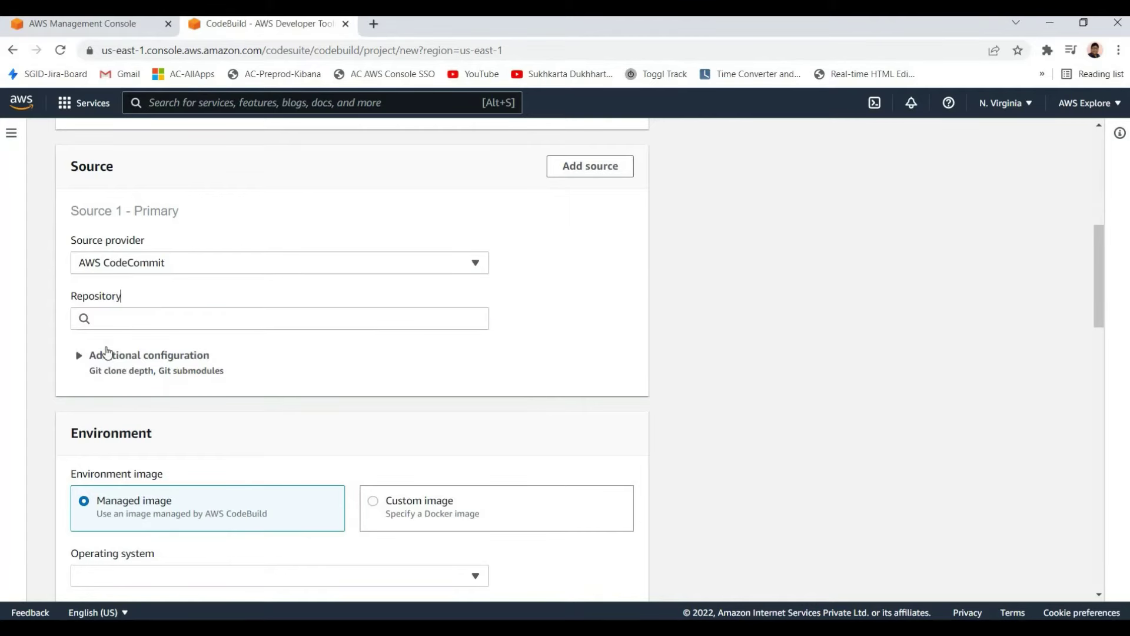
{"action": "left_click", "coordinate": [109, 339]}
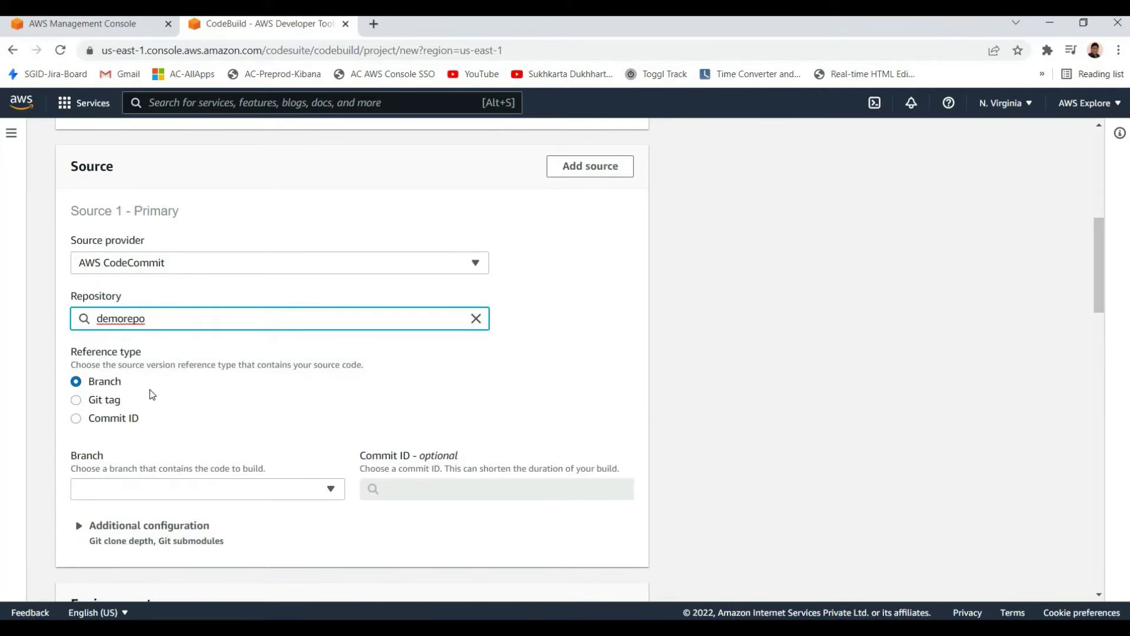
Look over the branch choices without selecting one, then close the CodeBuild tab
{"action": "left_click", "coordinate": [125, 493]}
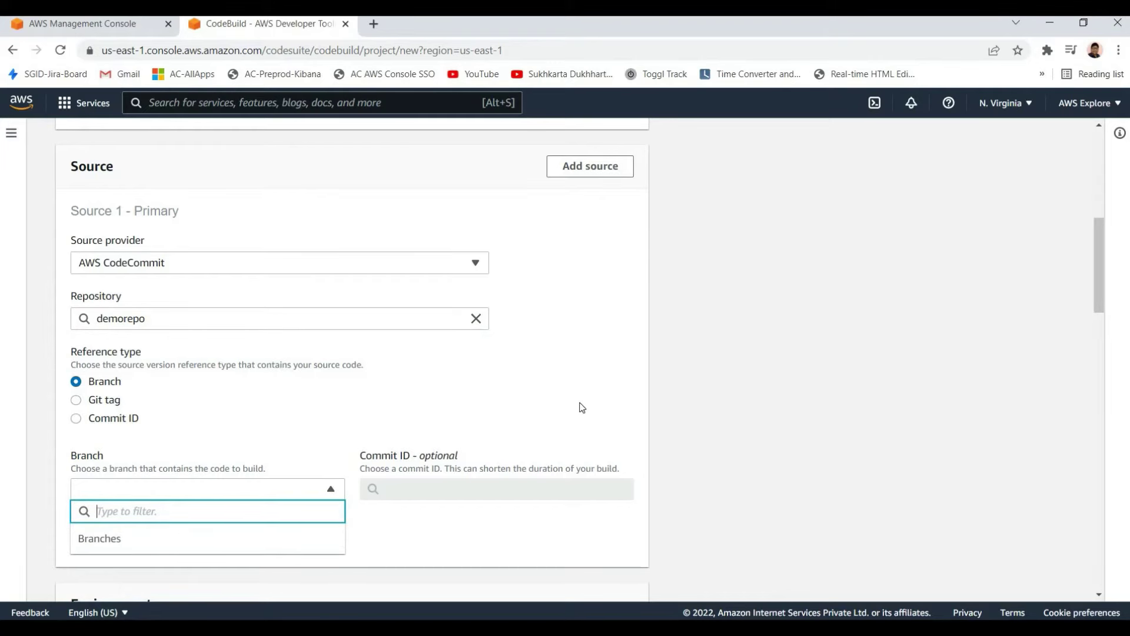
{"action": "left_click", "coordinate": [181, 323]}
{"action": "scroll", "coordinate": [182, 323], "scroll_direction": "down", "scroll_amount": 4}
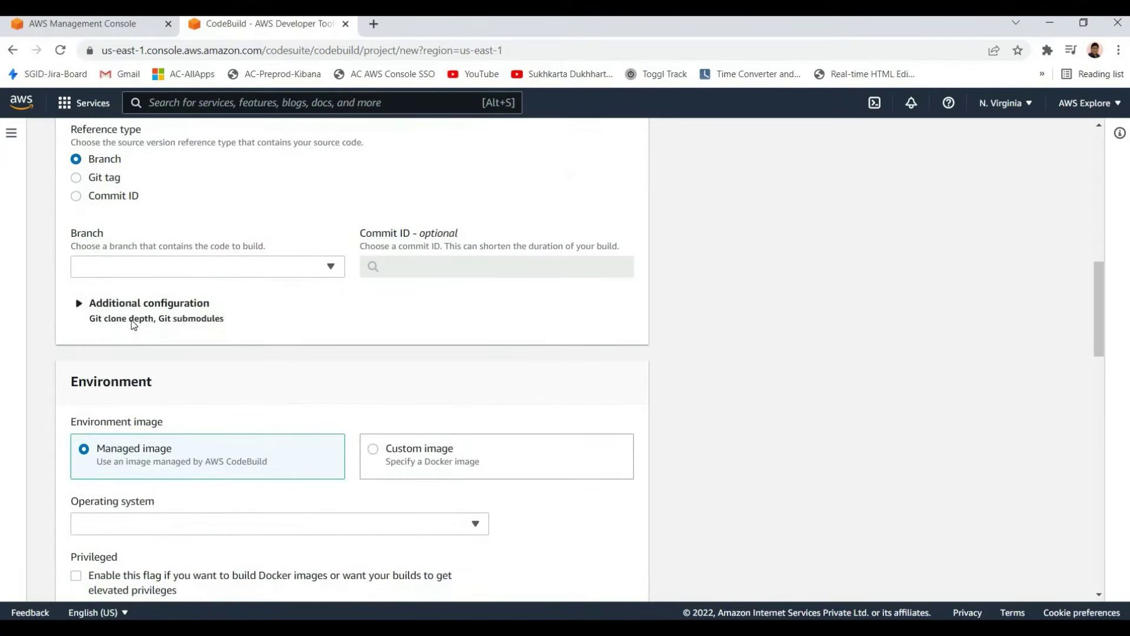
{"action": "left_click", "coordinate": [206, 267]}
{"action": "left_click", "coordinate": [481, 486]}
{"action": "scroll", "coordinate": [586, 528], "scroll_direction": "down", "scroll_amount": 15}
{"action": "scroll", "coordinate": [598, 423], "scroll_direction": "up", "scroll_amount": 5}
{"action": "scroll", "coordinate": [623, 489], "scroll_direction": "down", "scroll_amount": 5}
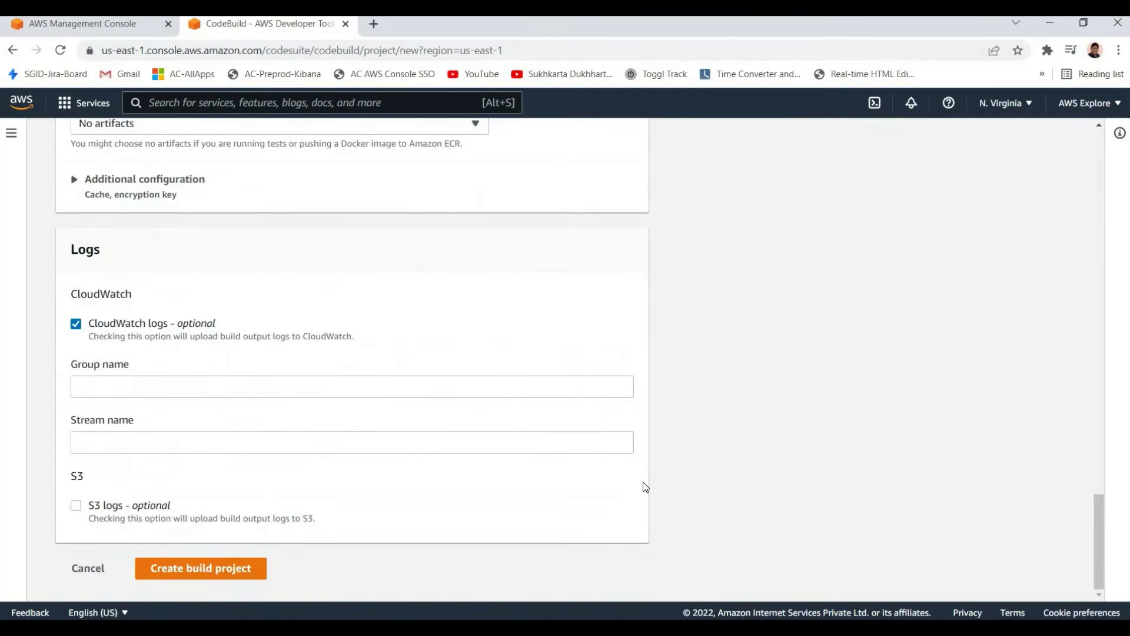
{"action": "scroll", "coordinate": [588, 447], "scroll_direction": "up", "scroll_amount": 20}
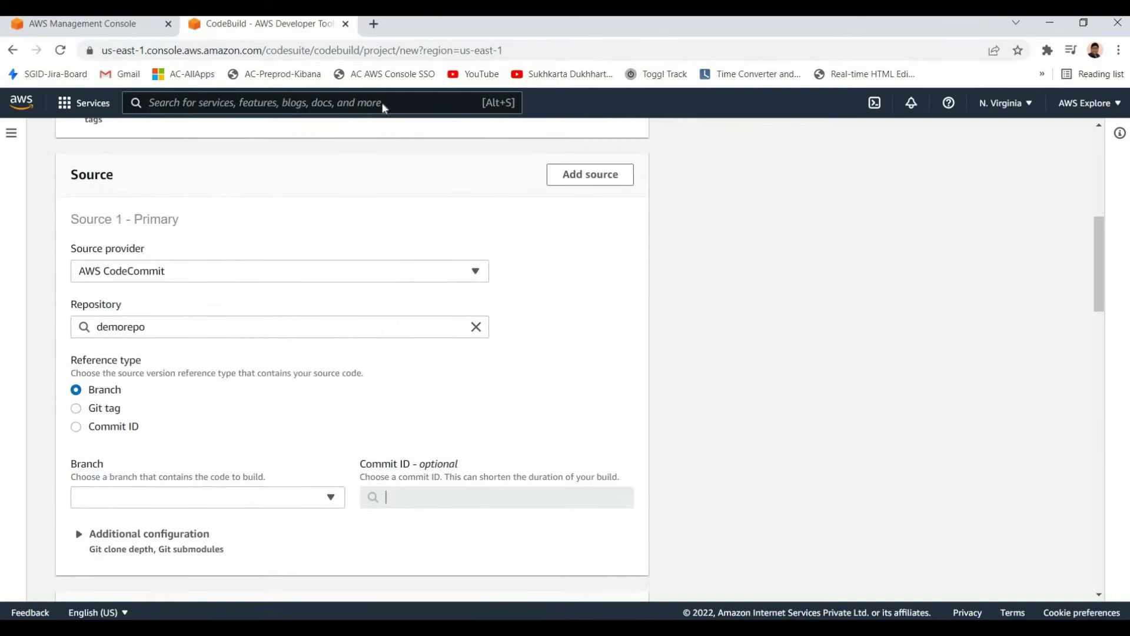
{"action": "key", "text": "ctrl+w"}
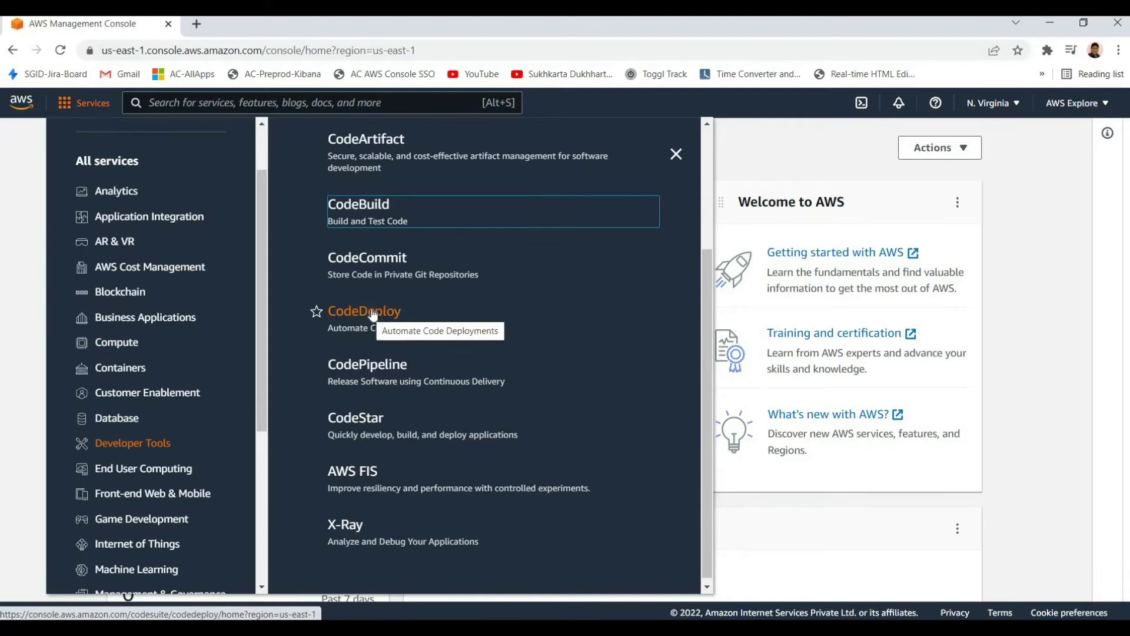
Open CodeDeploy in a new tab, view it, and close it
{"action": "right_click", "coordinate": [404, 318]}
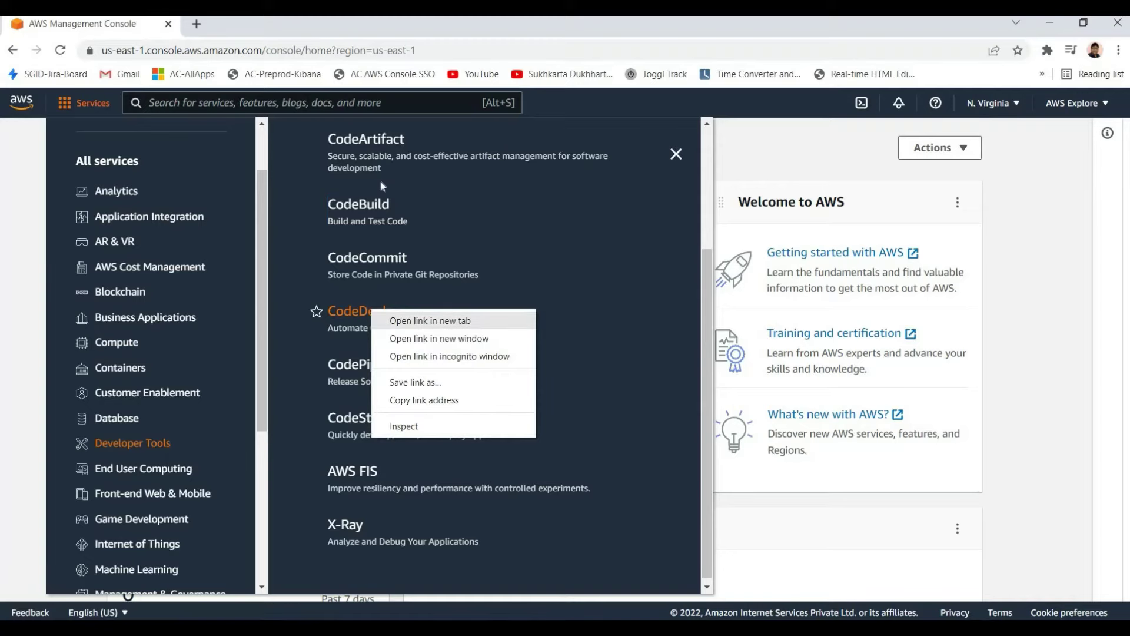
{"action": "left_click", "coordinate": [415, 324]}
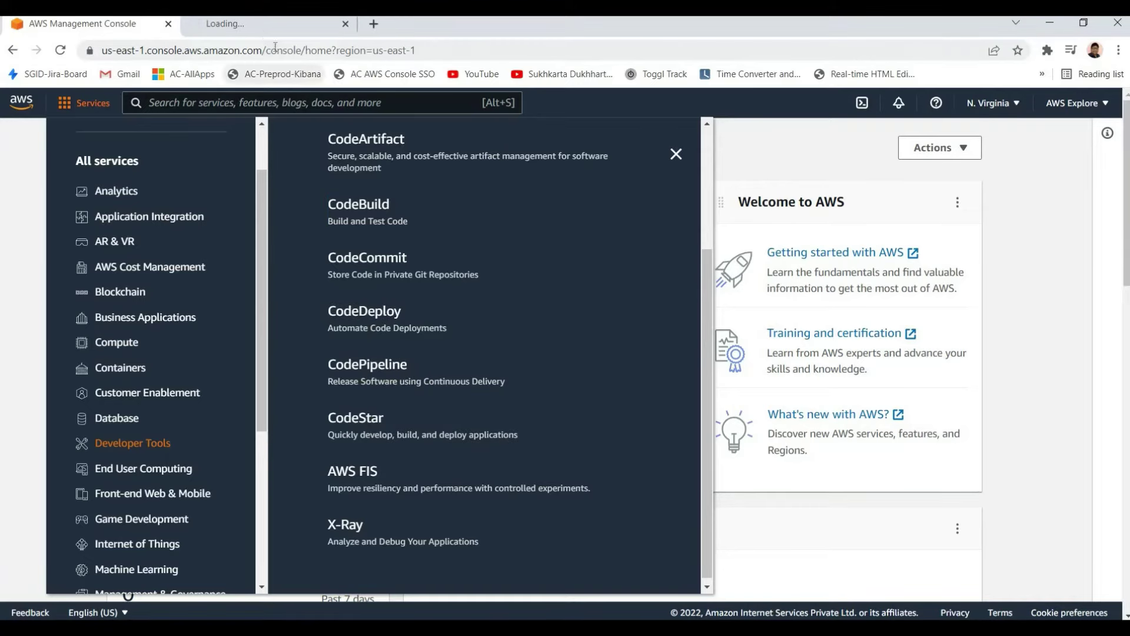
{"action": "left_click", "coordinate": [259, 25]}
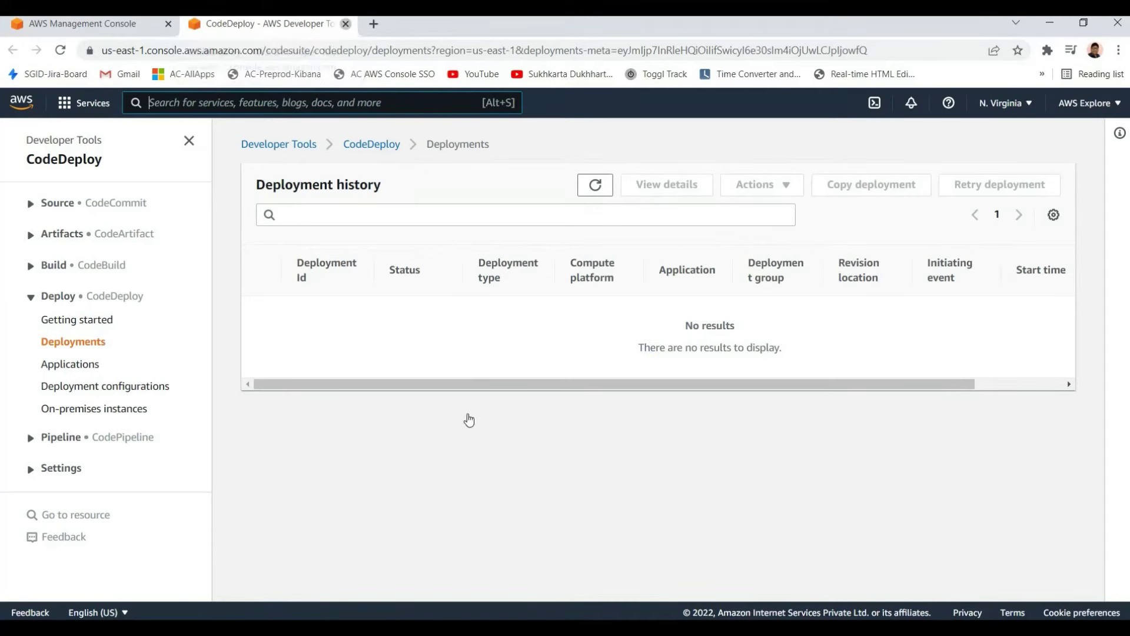
{"action": "key", "text": "ctrl+w"}
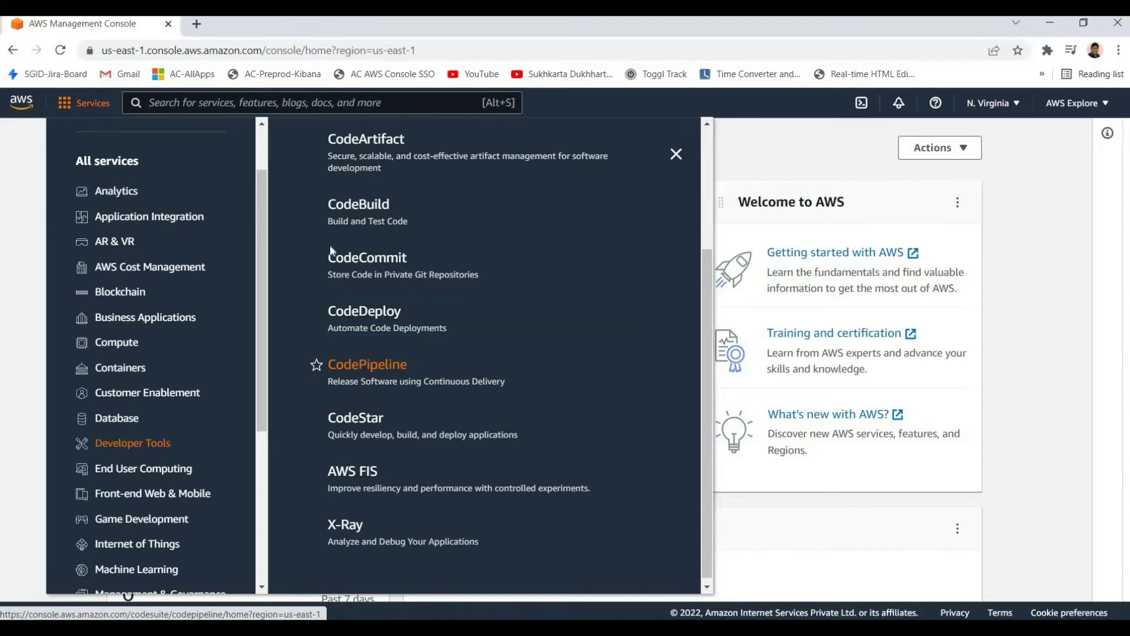
Open CodePipeline in a new tab, then switch over to it
{"action": "left_click", "coordinate": [360, 364]}
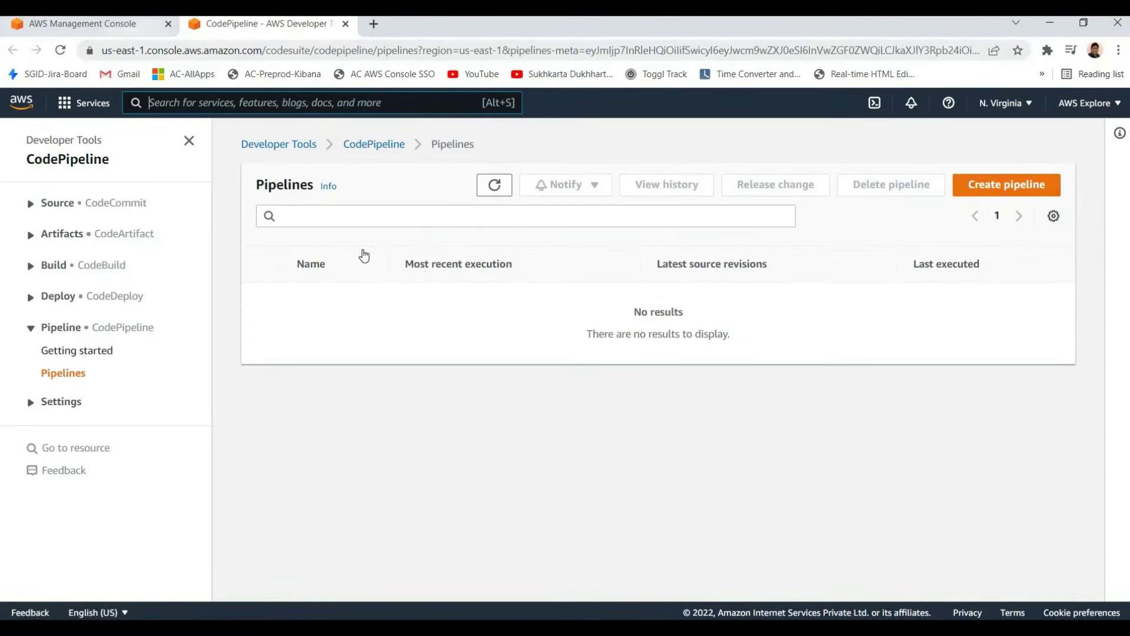
{"action": "key", "text": "ctrl+shift+Tab"}
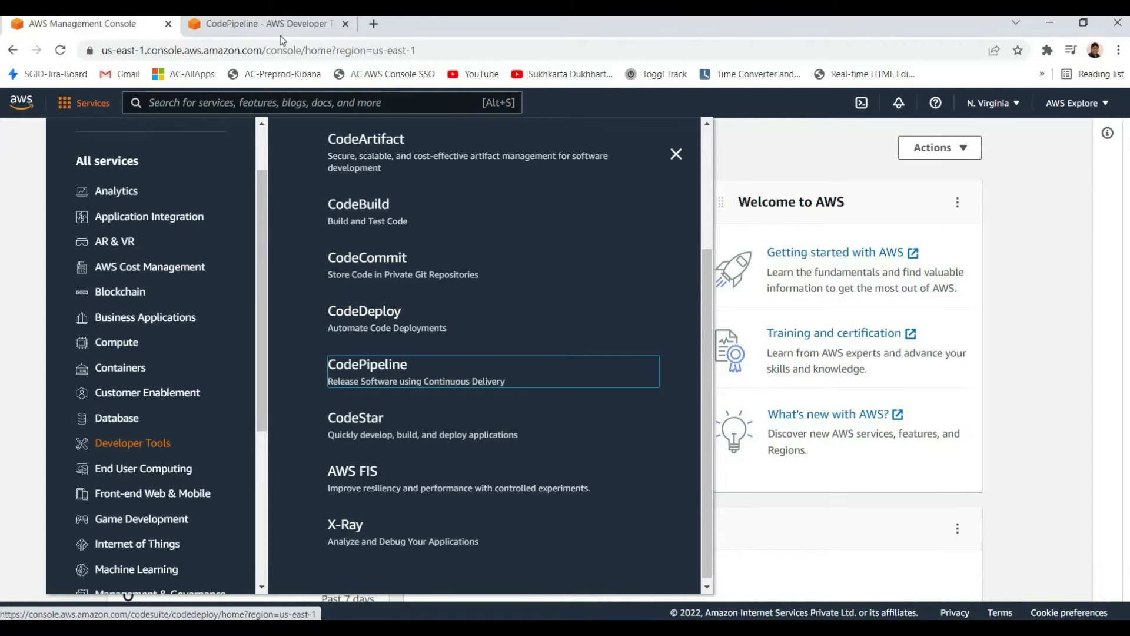
{"action": "key", "text": "ctrl+Tab"}
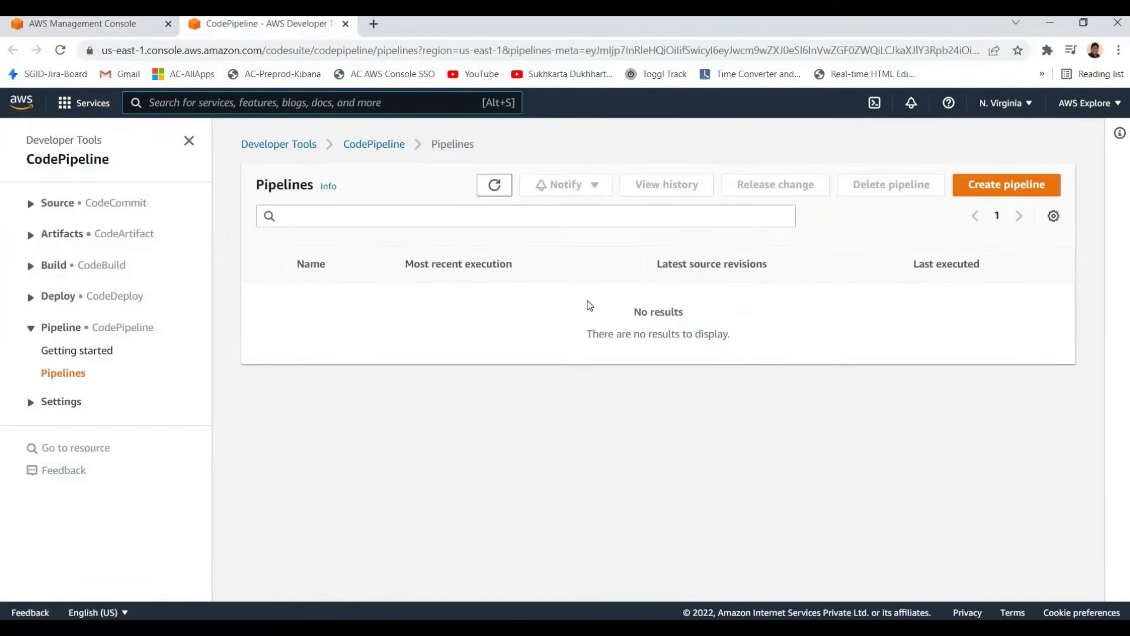
Start a new pipeline, review the Choose pipeline settings page, then close the tab and leave unsaved
{"action": "left_click", "coordinate": [1007, 185]}
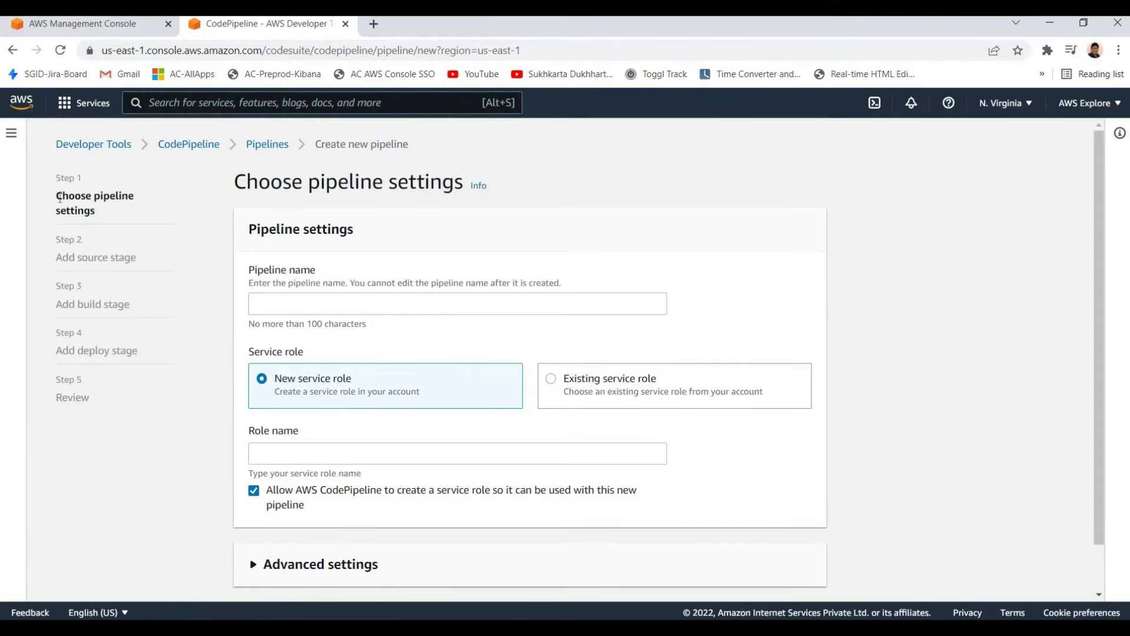
{"action": "left_click_drag", "start_coordinate": [106, 257], "coordinate": [79, 252]}
{"action": "left_click", "coordinate": [143, 261]}
{"action": "scroll", "coordinate": [156, 311], "scroll_direction": "down", "scroll_amount": 1}
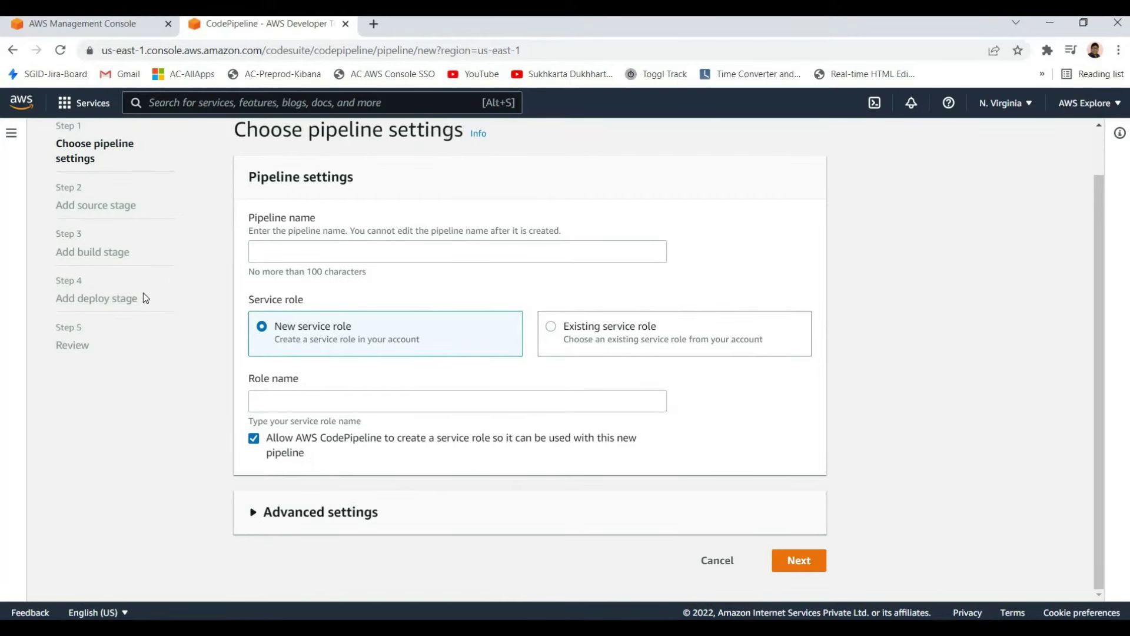
{"action": "scroll", "coordinate": [143, 292], "scroll_direction": "up", "scroll_amount": 1}
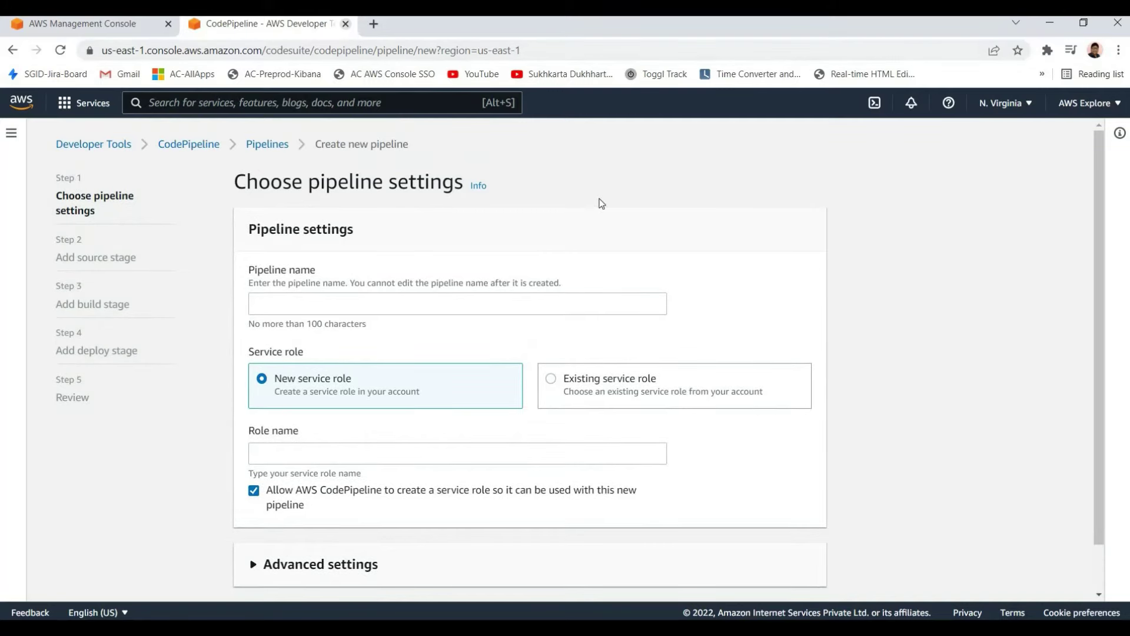
{"action": "key", "text": "ctrl+w"}
{"action": "key", "text": "Return"}
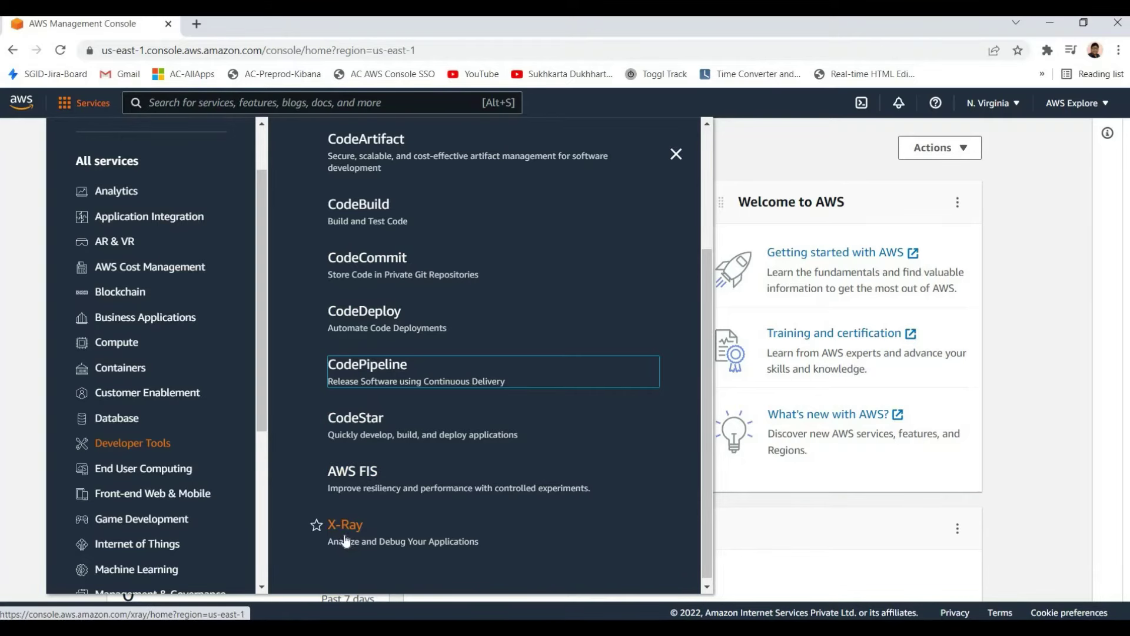
Open X-Ray from Developer Tools in a new tab and switch to it
{"action": "scroll", "coordinate": [323, 544], "scroll_direction": "down", "scroll_amount": 1}
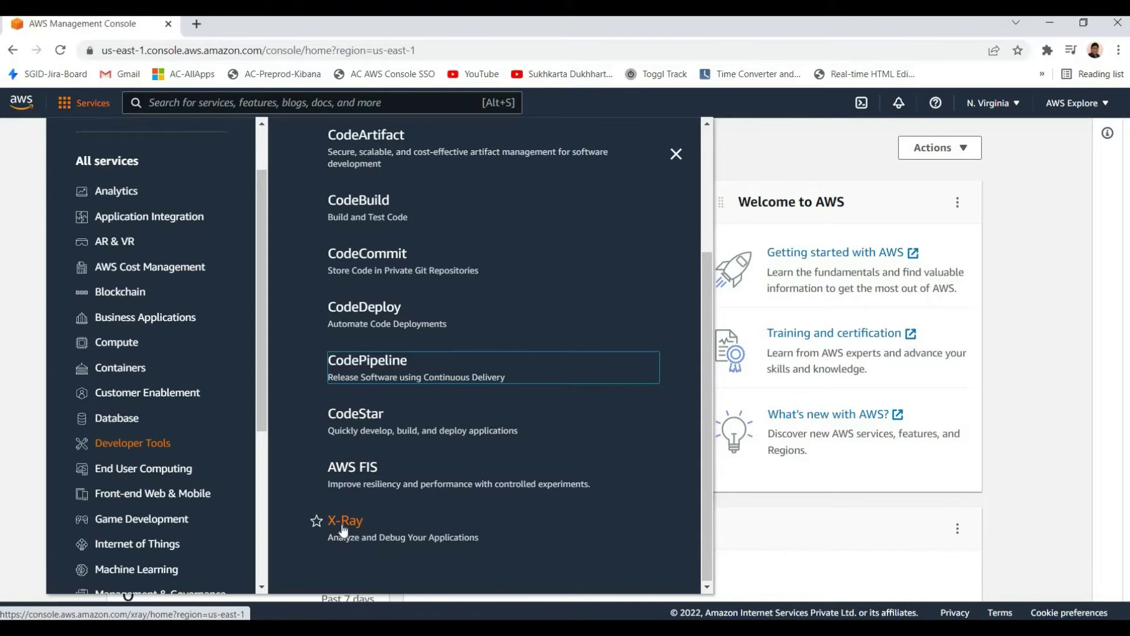
{"action": "right_click", "coordinate": [365, 412]}
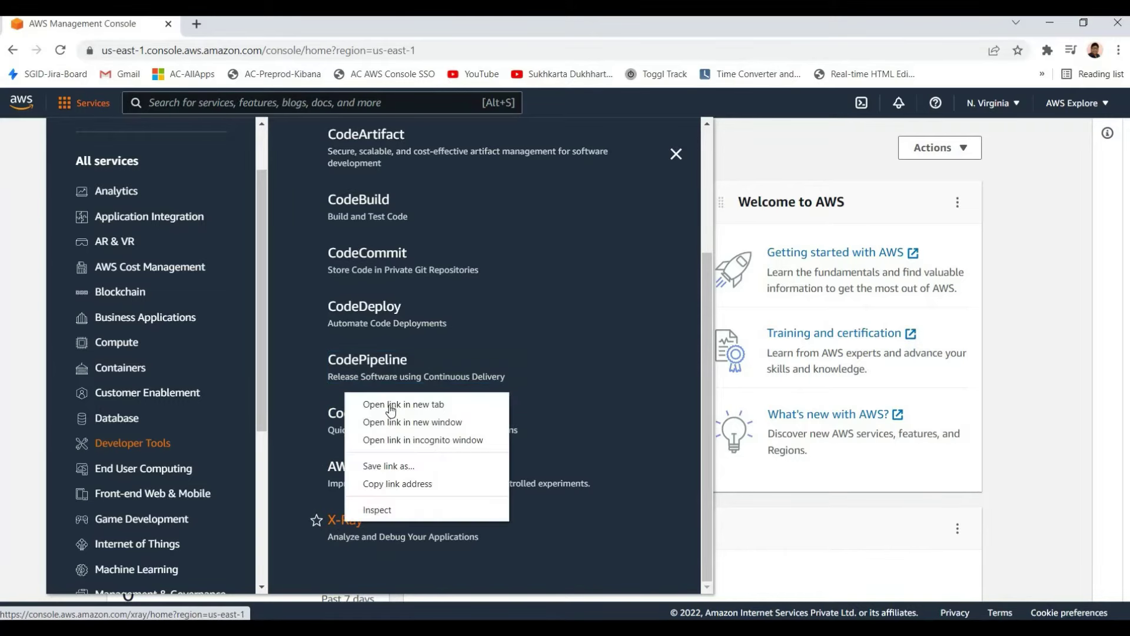
{"action": "left_click", "coordinate": [382, 401]}
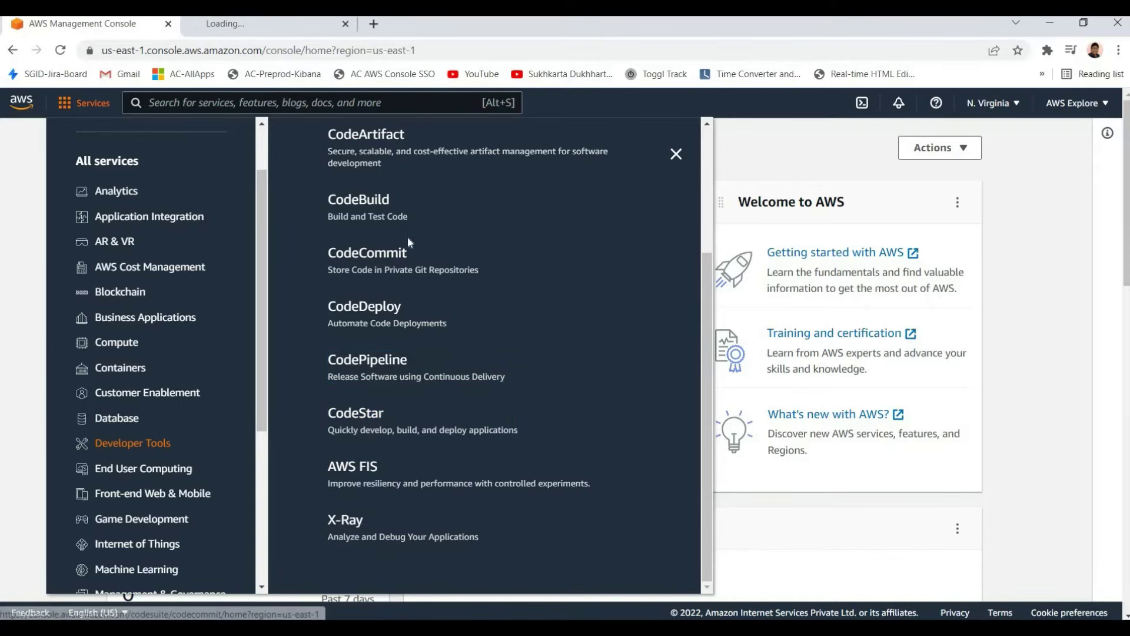
{"action": "key", "text": "ctrl+Tab"}
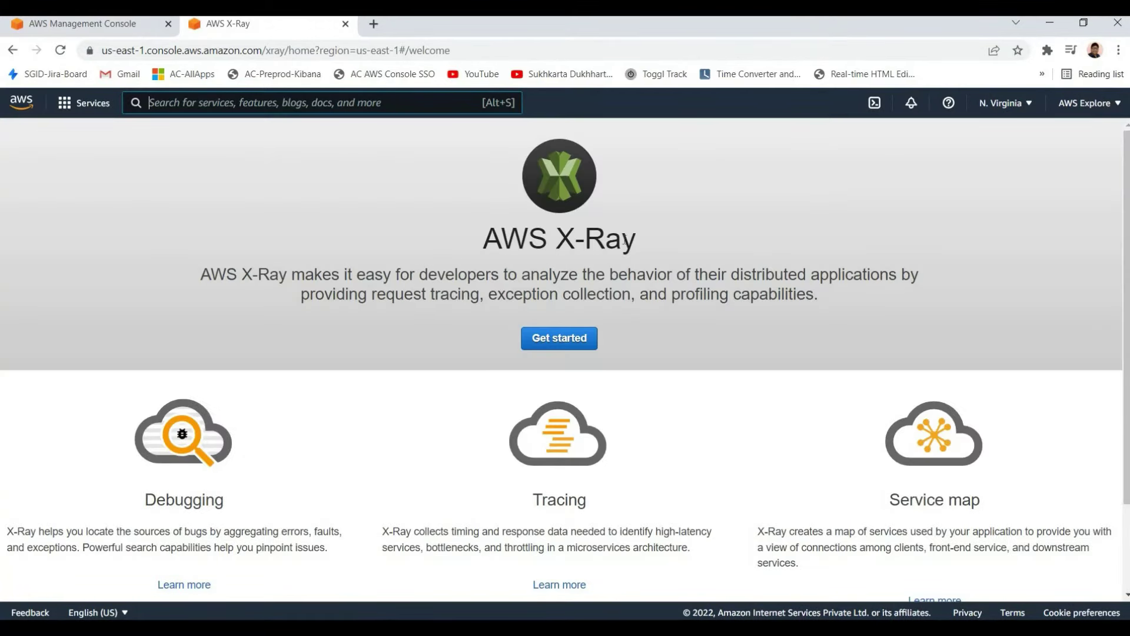
Highlight the AWS X-Ray heading and description while reading them
{"action": "triple_click", "coordinate": [612, 239]}
{"action": "left_click", "coordinate": [390, 292]}
{"action": "left_click_drag", "start_coordinate": [483, 239], "coordinate": [921, 276]}
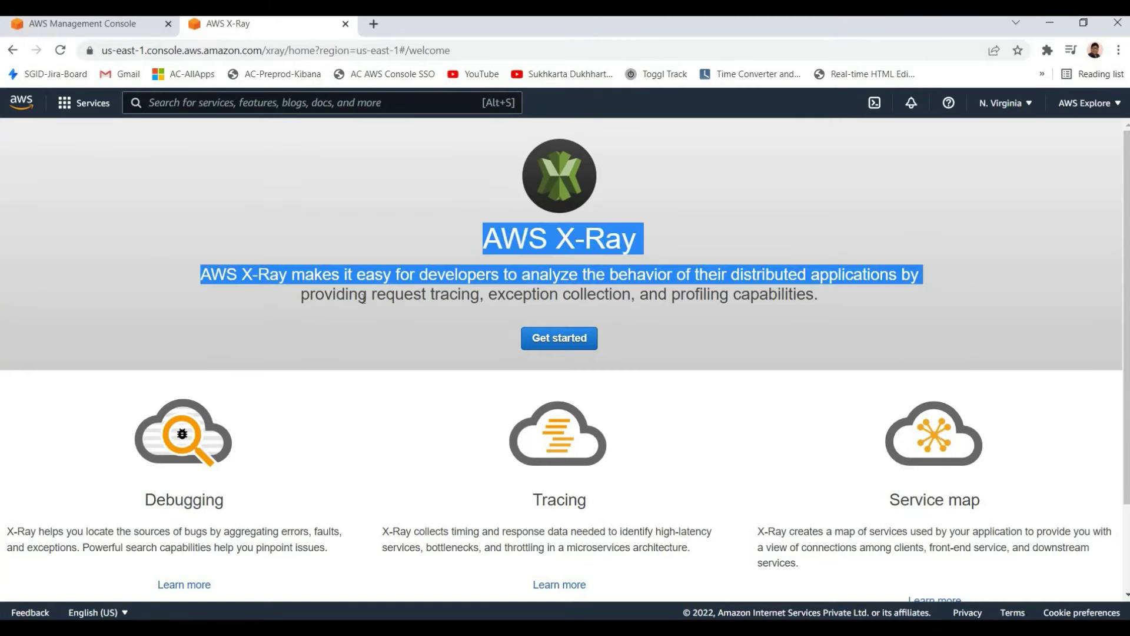
{"action": "left_click_drag", "start_coordinate": [225, 274], "coordinate": [818, 294]}
{"action": "left_click", "coordinate": [397, 278]}
{"action": "left_click_drag", "start_coordinate": [289, 275], "coordinate": [618, 274]}
{"action": "left_click", "coordinate": [537, 279]}
{"action": "left_click_drag", "start_coordinate": [539, 274], "coordinate": [810, 274]}
{"action": "triple_click", "coordinate": [454, 259]}
{"action": "left_click", "coordinate": [715, 265]}
{"action": "left_click_drag", "start_coordinate": [479, 239], "coordinate": [718, 274]}
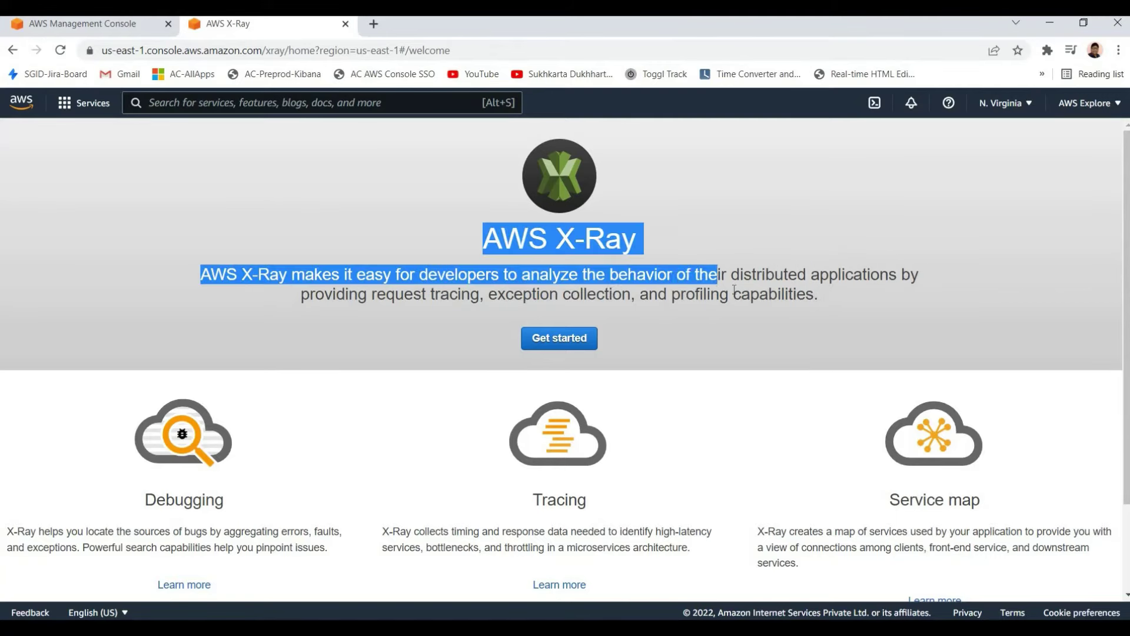
{"action": "left_click", "coordinate": [718, 276]}
{"action": "left_click_drag", "start_coordinate": [321, 274], "coordinate": [728, 294]}
{"action": "left_click", "coordinate": [736, 289]}
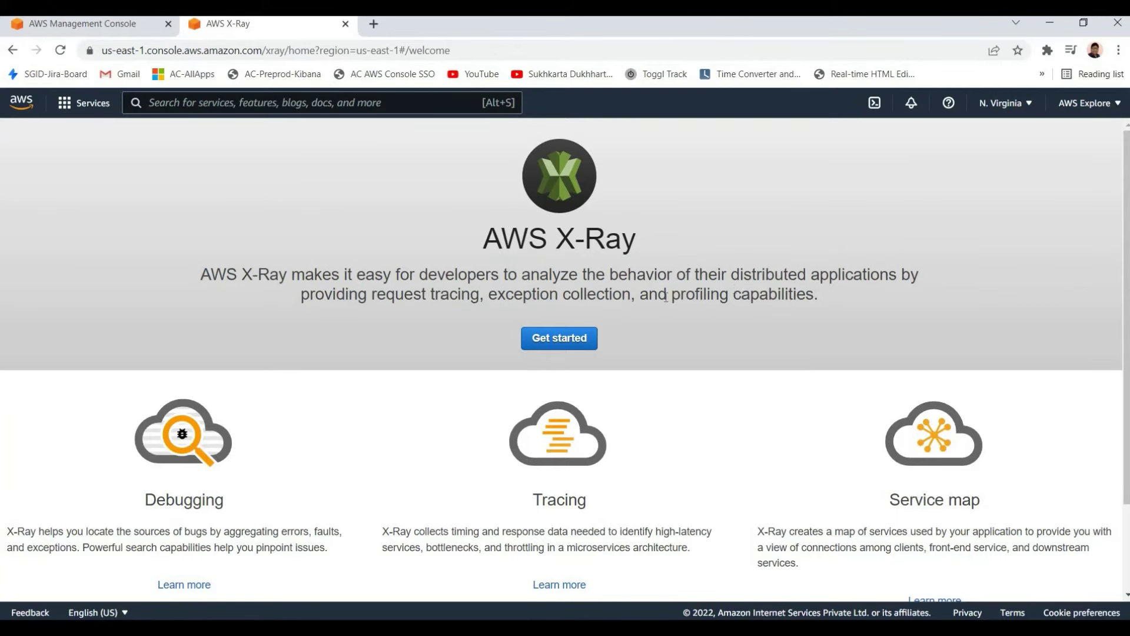
Highlight phrases such as 'exception collection', then close the X-Ray tab
{"action": "left_click_drag", "start_coordinate": [302, 294], "coordinate": [515, 290]}
{"action": "left_click", "coordinate": [520, 282]}
{"action": "left_click_drag", "start_coordinate": [376, 294], "coordinate": [613, 294]}
{"action": "left_click", "coordinate": [524, 294]}
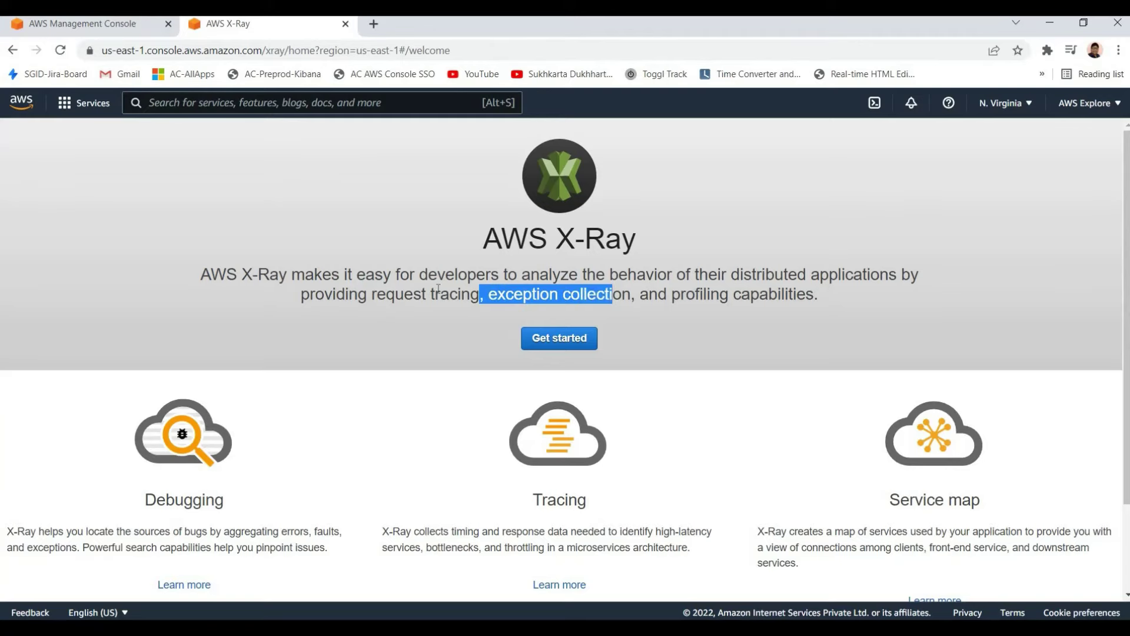
{"action": "left_click", "coordinate": [561, 298]}
{"action": "left_click_drag", "start_coordinate": [419, 274], "coordinate": [558, 293]}
{"action": "left_click", "coordinate": [562, 309]}
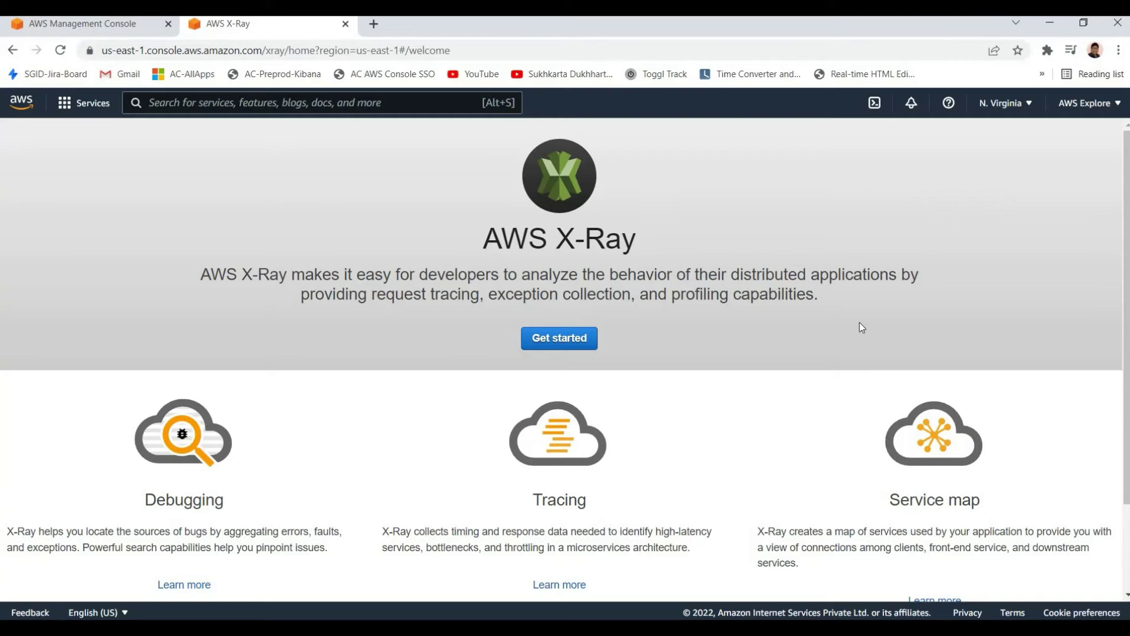
{"action": "left_click_drag", "start_coordinate": [482, 239], "coordinate": [918, 294]}
{"action": "left_click", "coordinate": [419, 274]}
{"action": "left_click_drag", "start_coordinate": [419, 275], "coordinate": [537, 224]}
{"action": "left_click", "coordinate": [469, 159]}
{"action": "key", "text": "ctrl+w"}
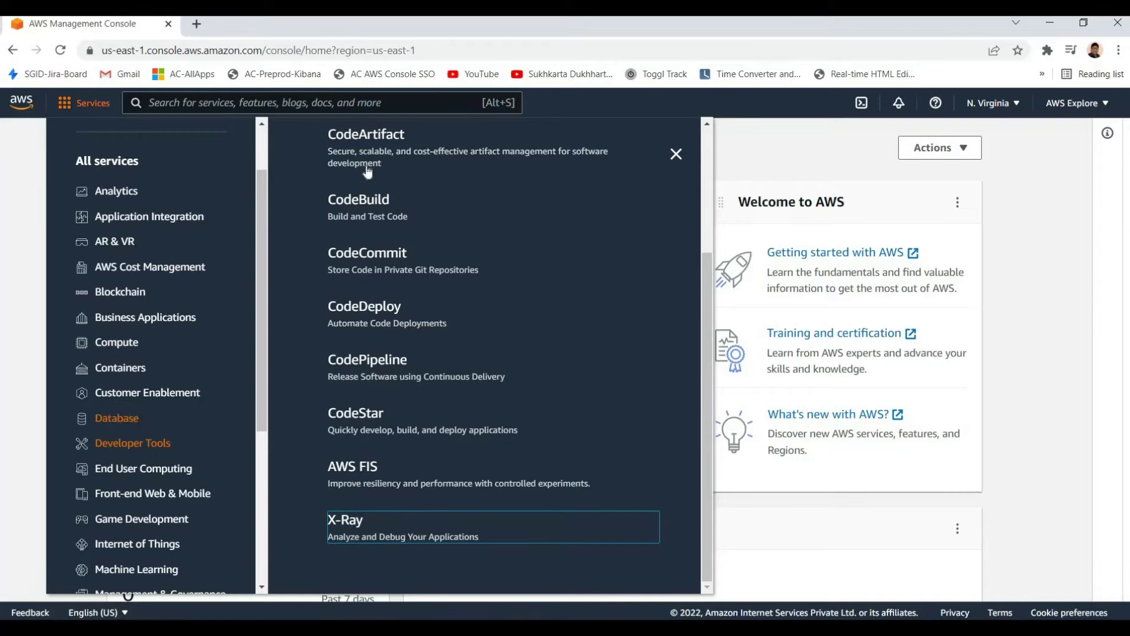
Browse the Database and Customer Enablement categories, settling on the Containers services list
{"action": "scroll", "coordinate": [512, 338], "scroll_direction": "up", "scroll_amount": 2}
{"action": "left_click", "coordinate": [117, 418]}
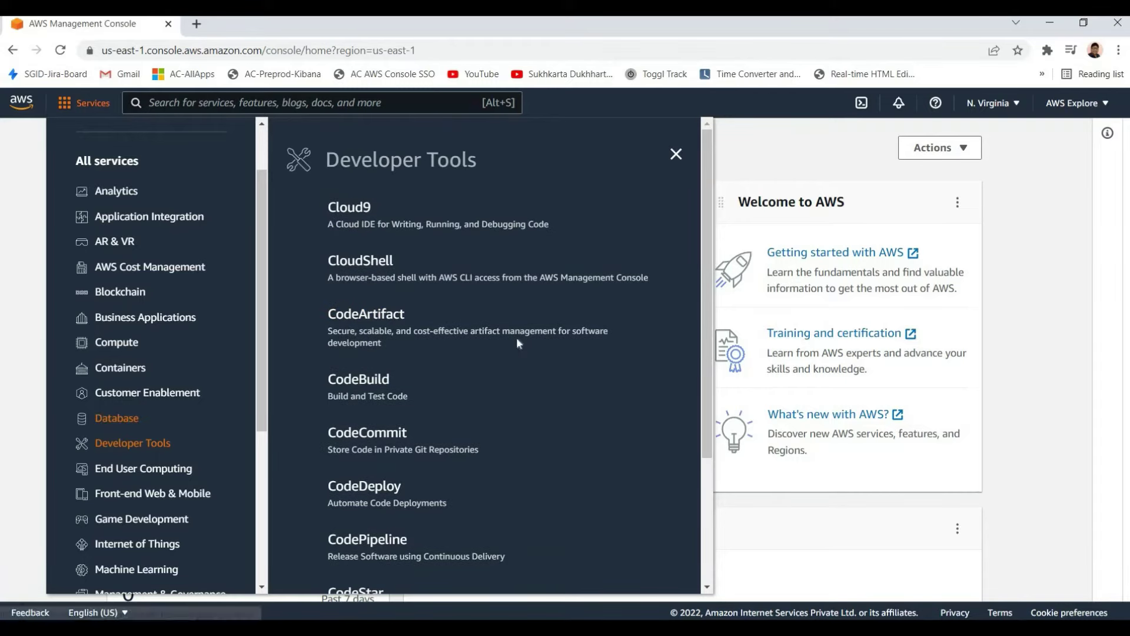
{"action": "scroll", "coordinate": [421, 441], "scroll_direction": "down", "scroll_amount": 1}
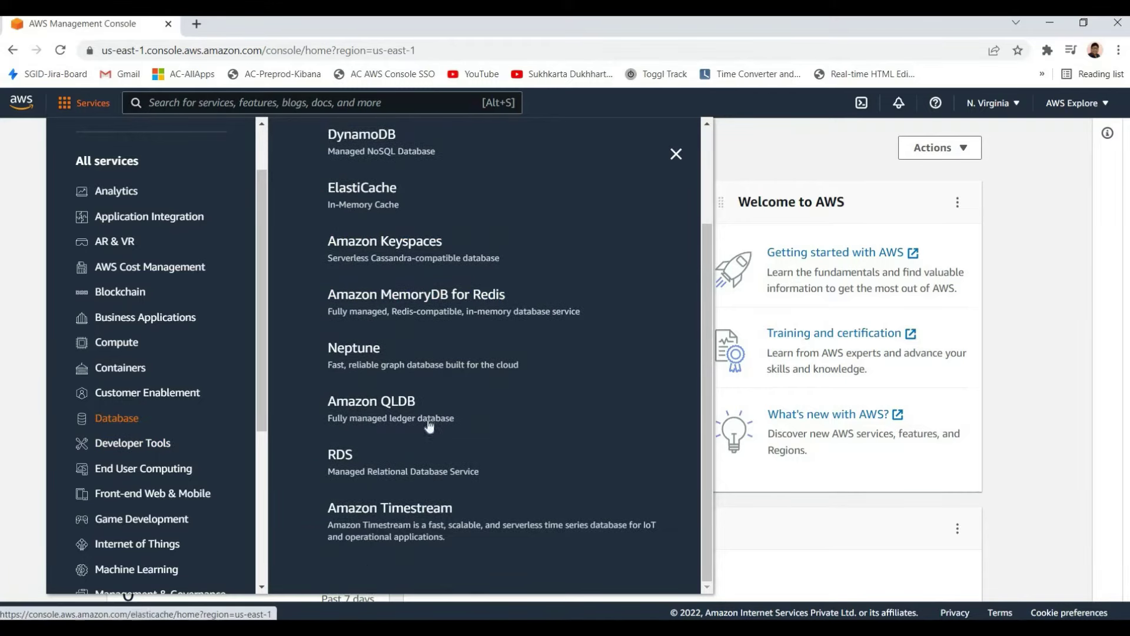
{"action": "scroll", "coordinate": [431, 353], "scroll_direction": "up", "scroll_amount": 2}
{"action": "left_click", "coordinate": [147, 392]}
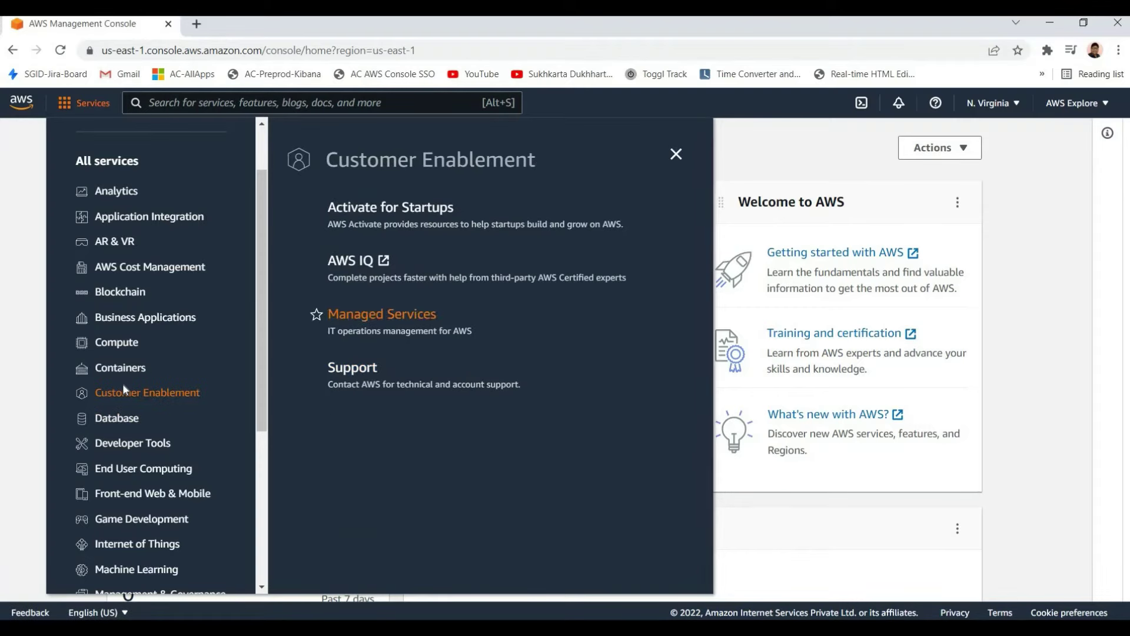
{"action": "left_click", "coordinate": [139, 368]}
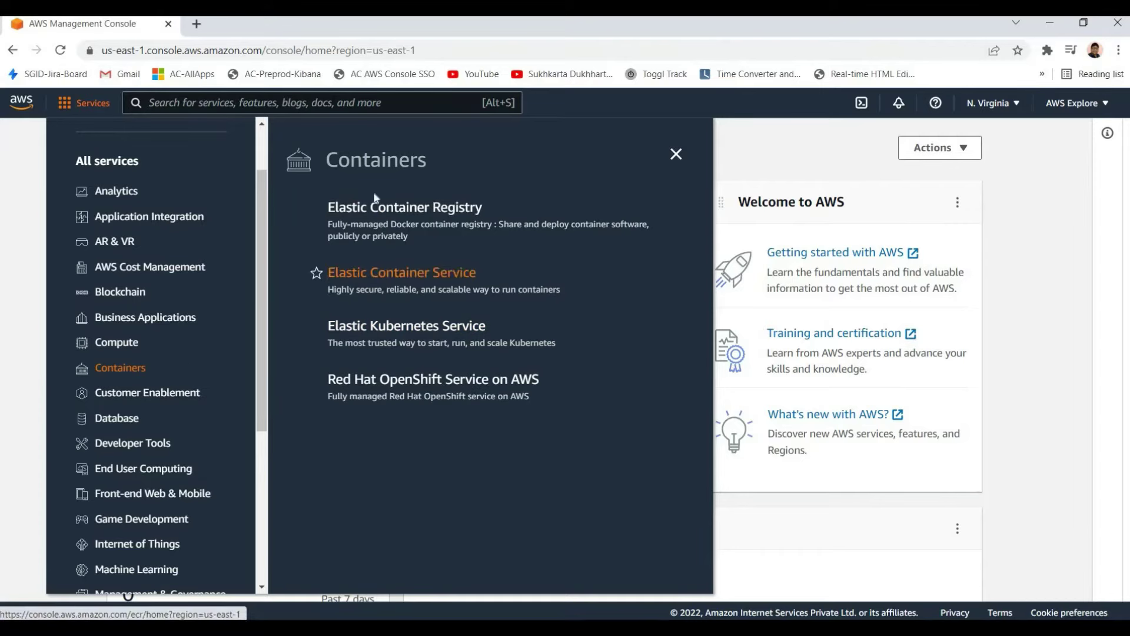
{"action": "double_click", "coordinate": [451, 161]}
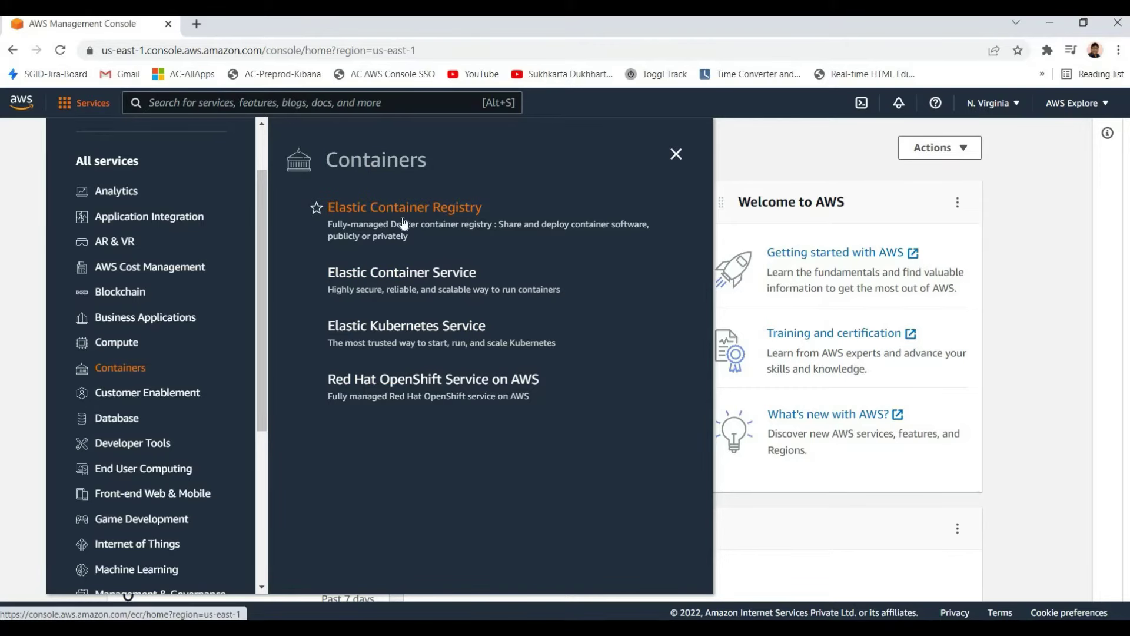
Open Elastic Container Registry in a new tab and switch to it
{"action": "right_click", "coordinate": [446, 212]}
{"action": "left_click", "coordinate": [582, 222]}
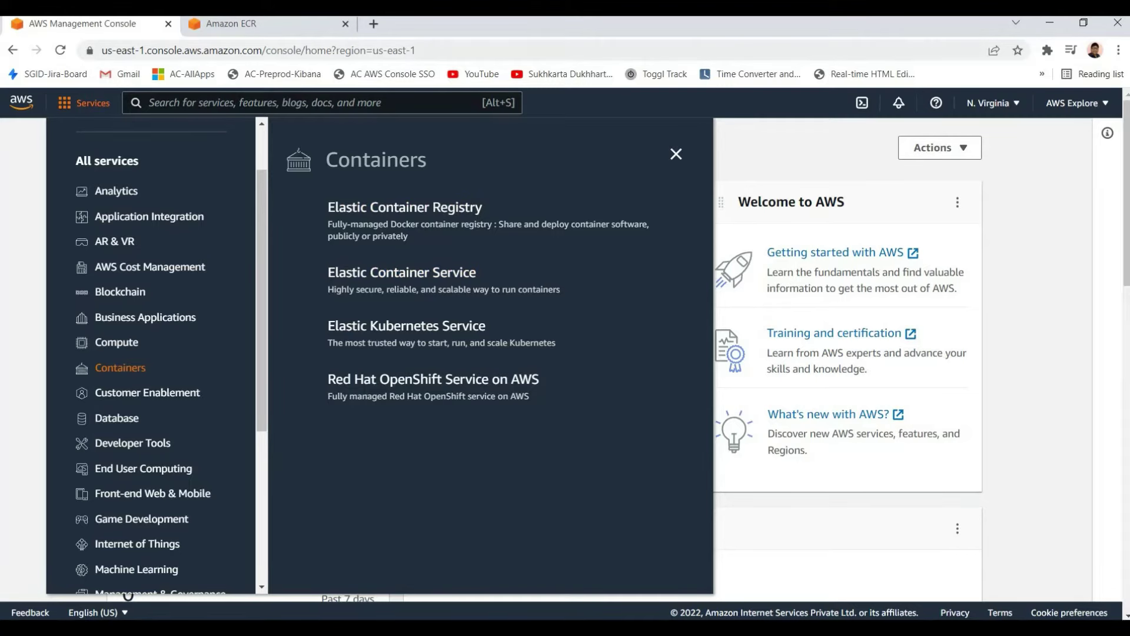
{"action": "left_click", "coordinate": [250, 24]}
{"action": "left_click_drag", "start_coordinate": [217, 289], "coordinate": [417, 330]}
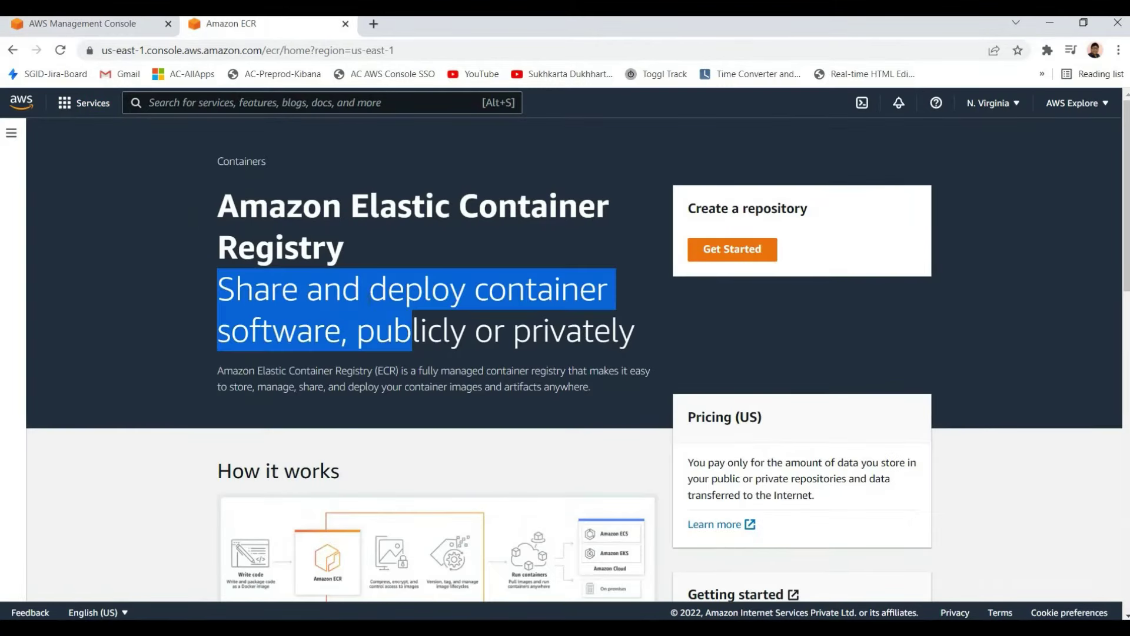
{"action": "left_click", "coordinate": [484, 329]}
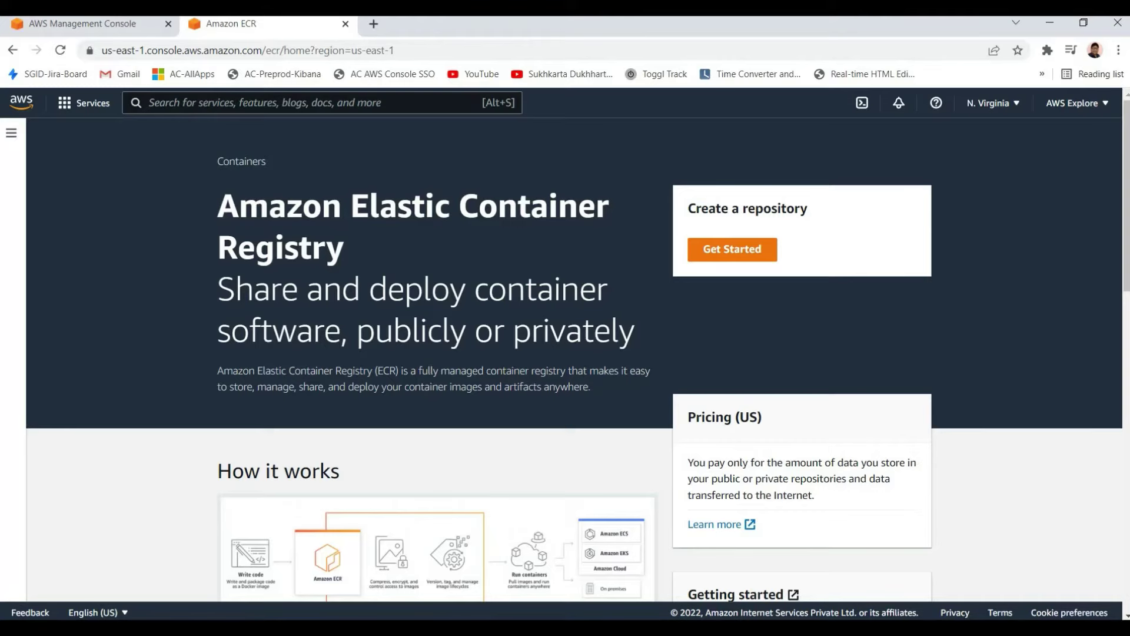
Highlight the Amazon Elastic Container Registry title and tagline while reading
{"action": "scroll", "coordinate": [466, 379], "scroll_direction": "down", "scroll_amount": 10}
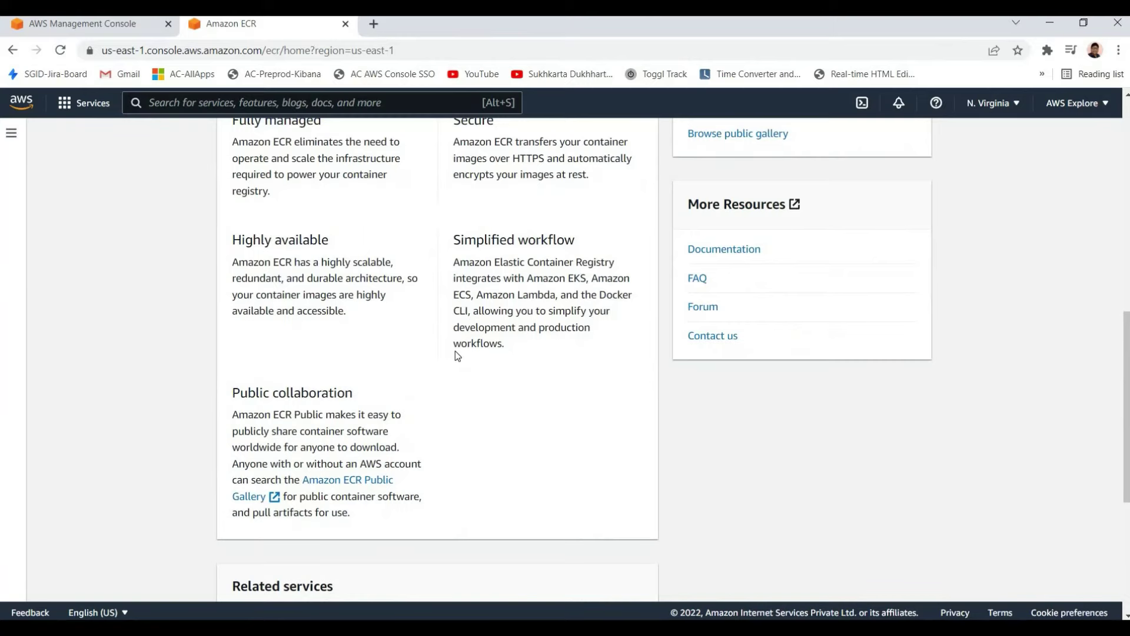
{"action": "scroll", "coordinate": [455, 351], "scroll_direction": "up", "scroll_amount": 8}
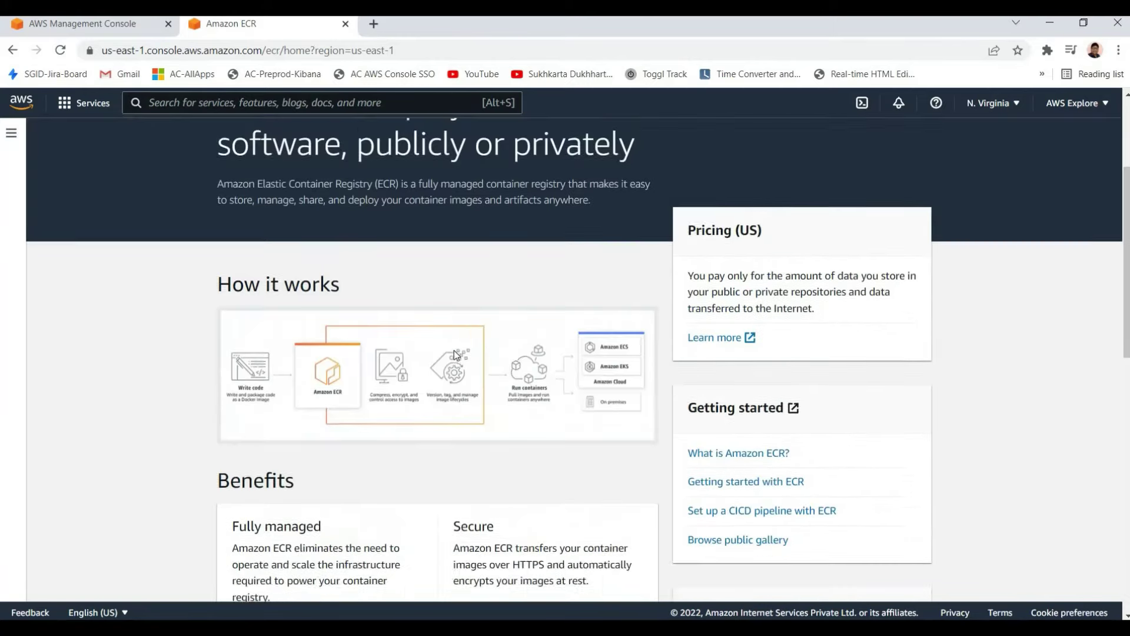
{"action": "scroll", "coordinate": [345, 293], "scroll_direction": "up", "scroll_amount": 3}
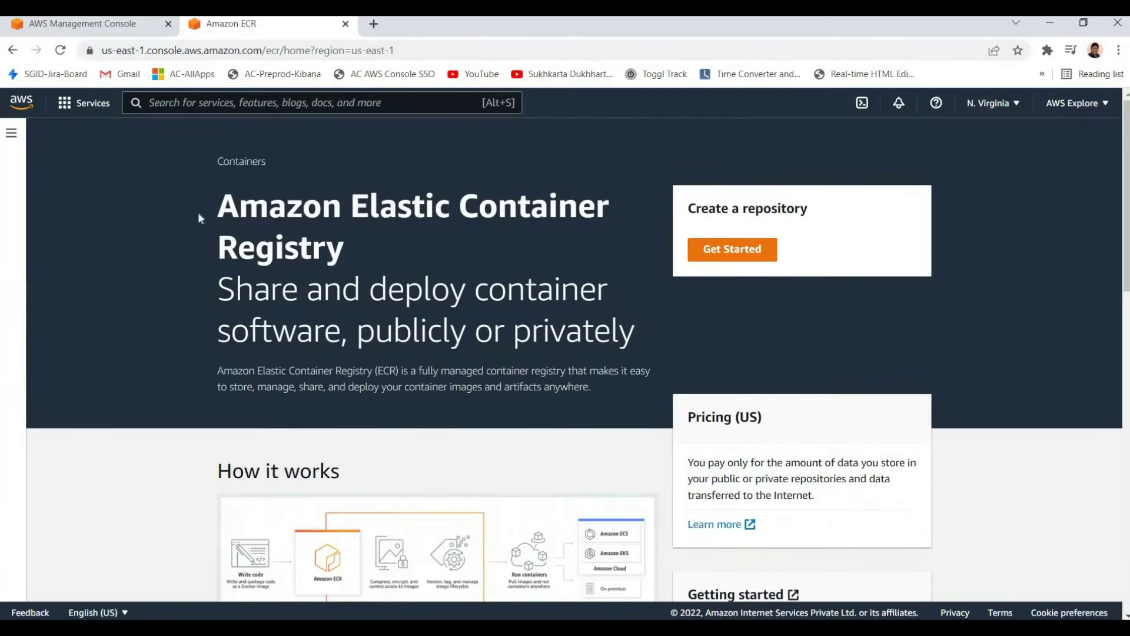
{"action": "left_click_drag", "start_coordinate": [202, 219], "coordinate": [404, 288]}
{"action": "left_click", "coordinate": [404, 289]}
{"action": "left_click_drag", "start_coordinate": [299, 247], "coordinate": [386, 288]}
{"action": "left_click", "coordinate": [386, 288]}
{"action": "left_click_drag", "start_coordinate": [379, 206], "coordinate": [475, 288]}
{"action": "left_click", "coordinate": [475, 288]}
{"action": "left_click_drag", "start_coordinate": [217, 206], "coordinate": [348, 252]}
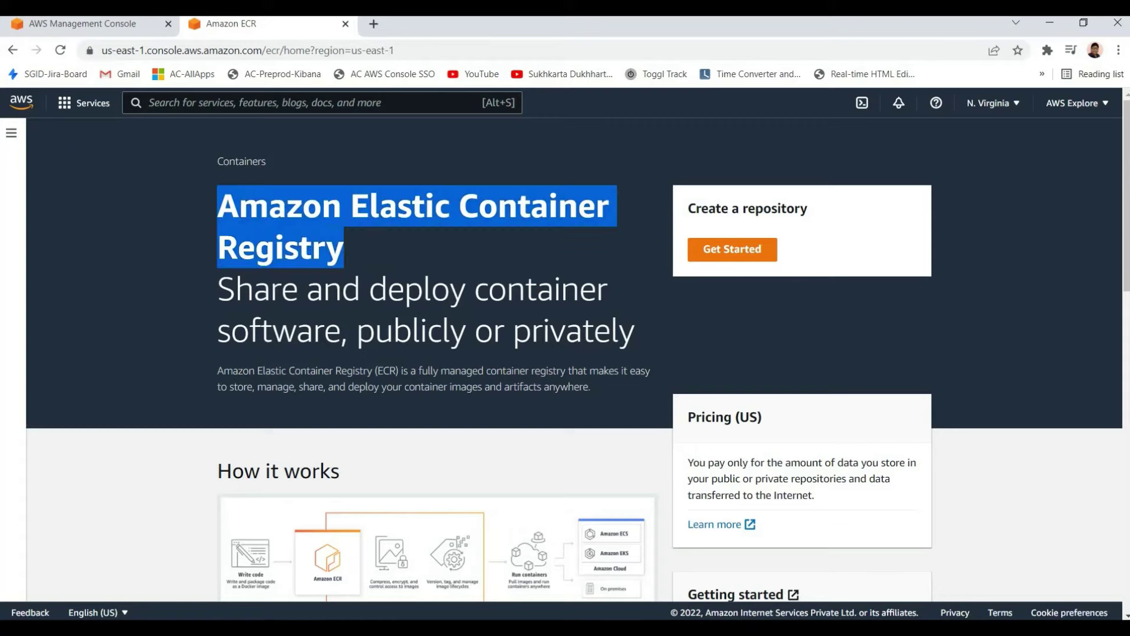
{"action": "left_click", "coordinate": [347, 252]}
Highlight the title, tagline and description, then close the ECR tab
{"action": "left_click_drag", "start_coordinate": [377, 206], "coordinate": [505, 288]}
{"action": "left_click", "coordinate": [505, 288]}
{"action": "left_click_drag", "start_coordinate": [368, 206], "coordinate": [525, 289]}
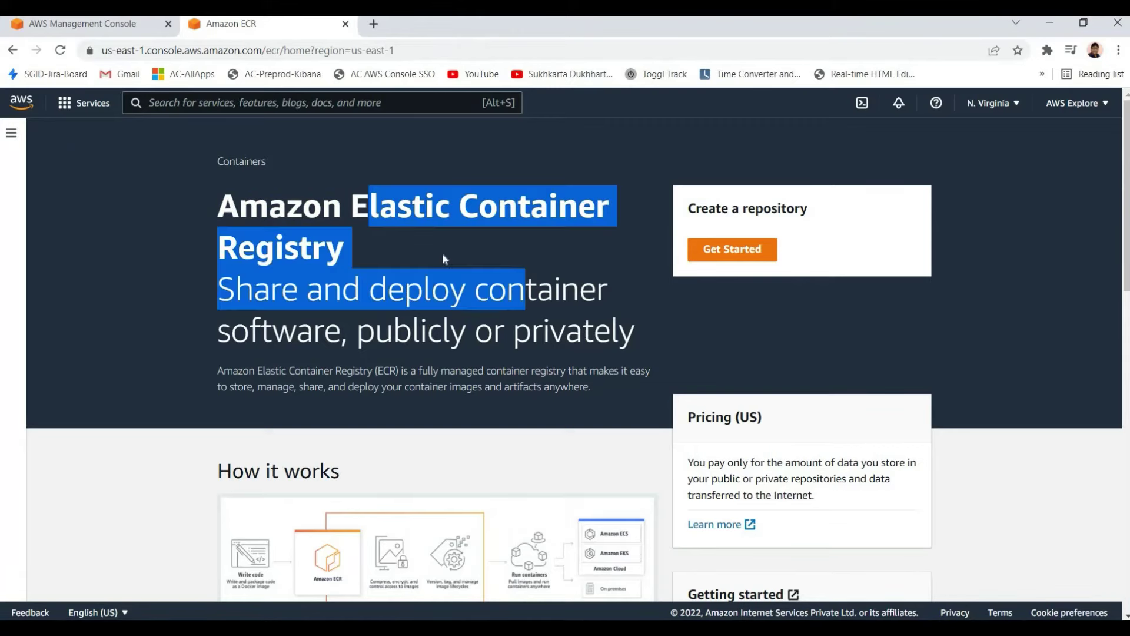
{"action": "left_click", "coordinate": [440, 203]}
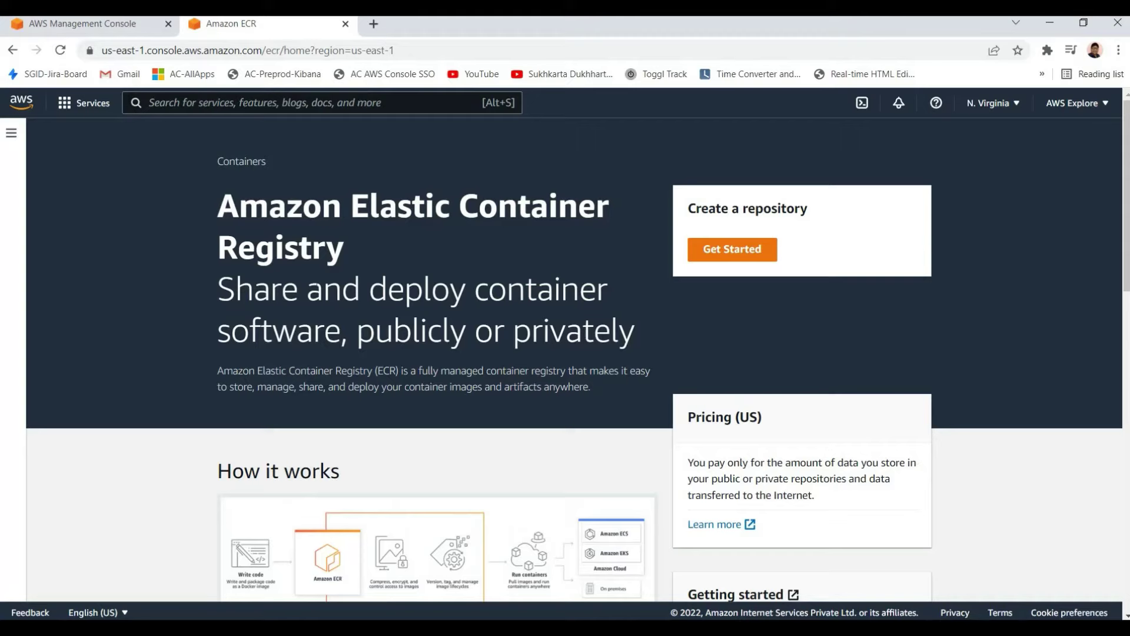
{"action": "left_click_drag", "start_coordinate": [215, 206], "coordinate": [591, 389]}
{"action": "left_click", "coordinate": [215, 212]}
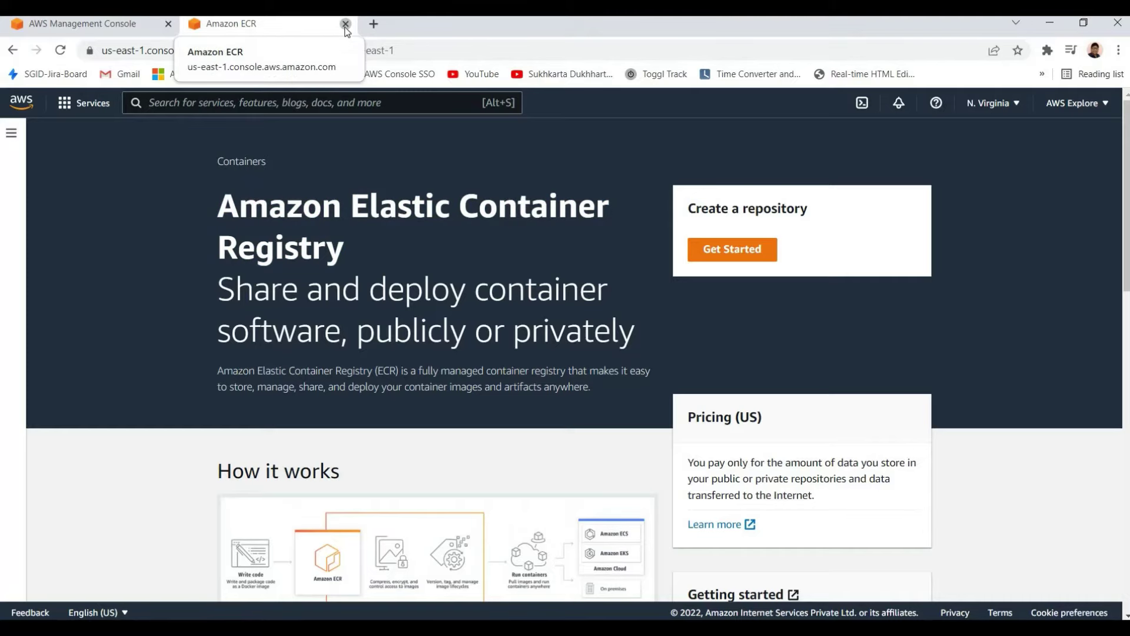
{"action": "key", "text": "ctrl+w"}
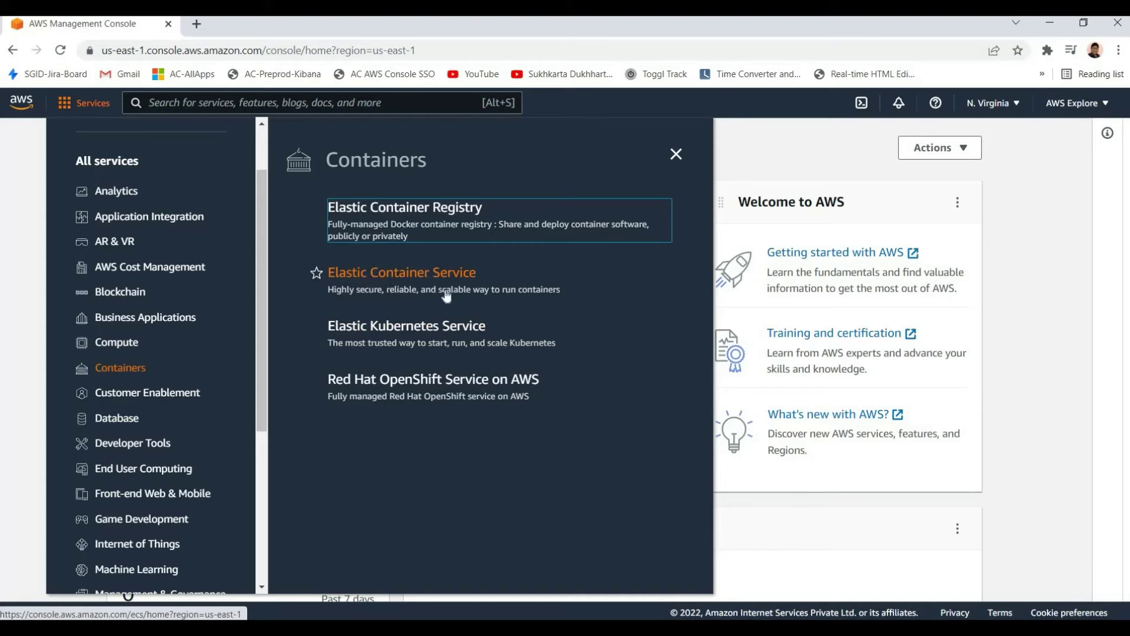
Open Elastic Container Service in a new tab and switch to it
{"action": "left_click", "coordinate": [436, 274]}
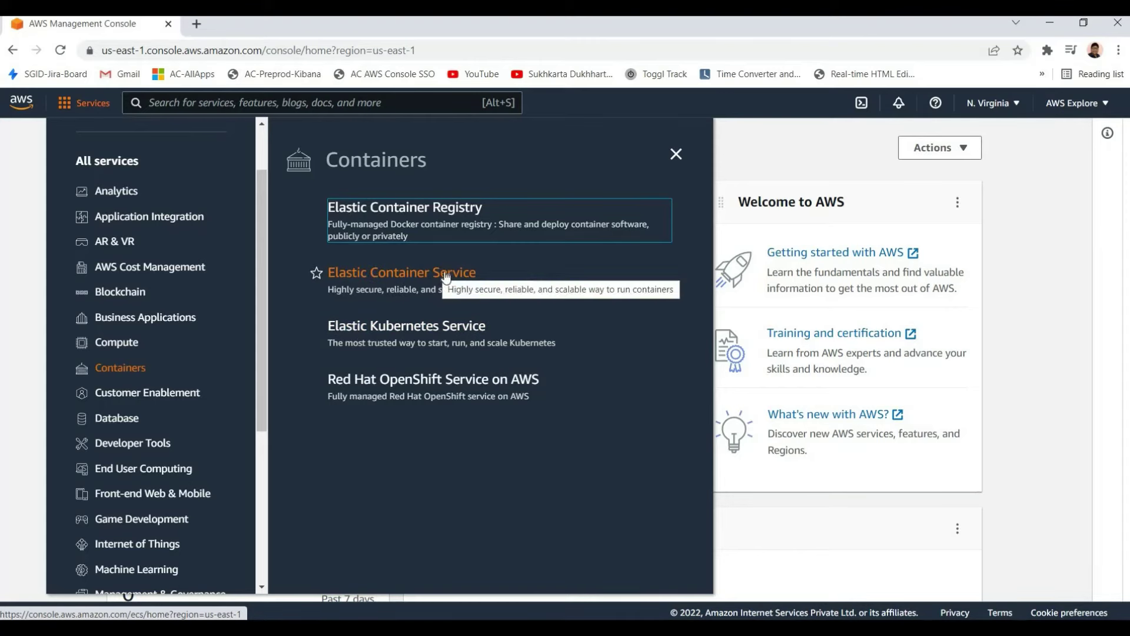
{"action": "right_click", "coordinate": [436, 269]}
{"action": "left_click", "coordinate": [465, 275]}
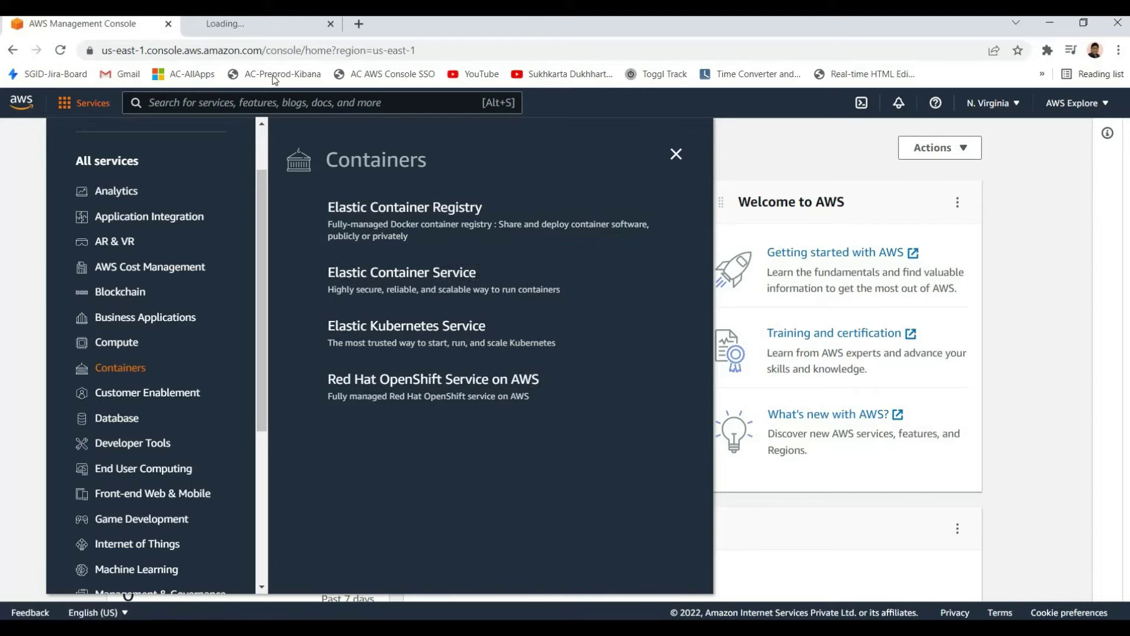
{"action": "key", "text": "ctrl+Tab"}
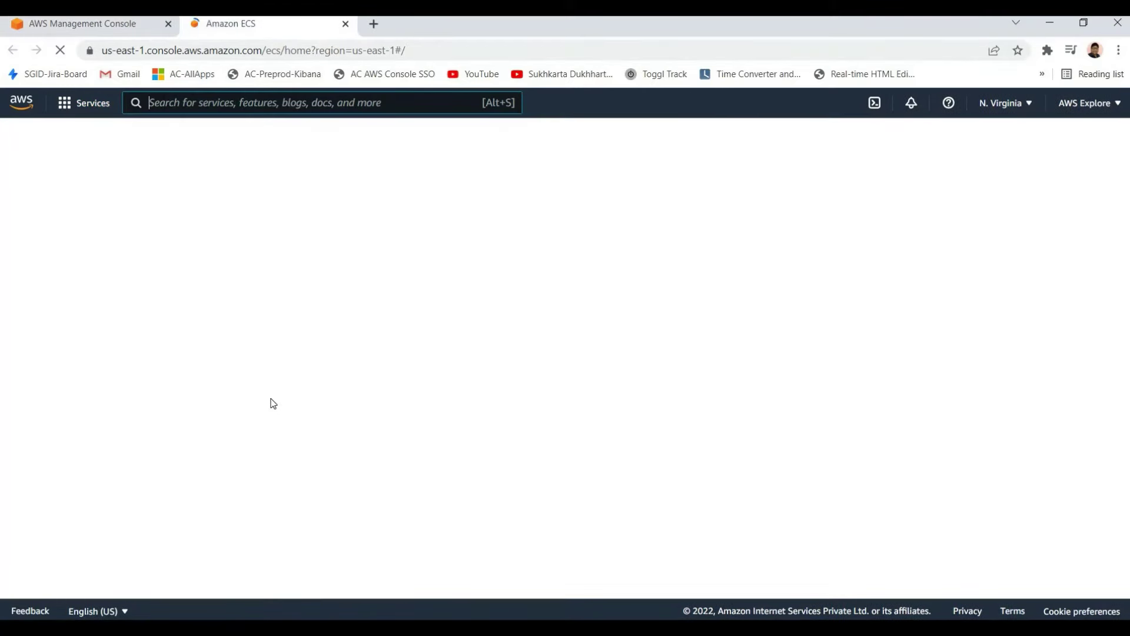
Highlight the ECS description paragraph and the Amazon Elastic Container Service title
{"action": "left_click_drag", "start_coordinate": [423, 506], "coordinate": [215, 465]}
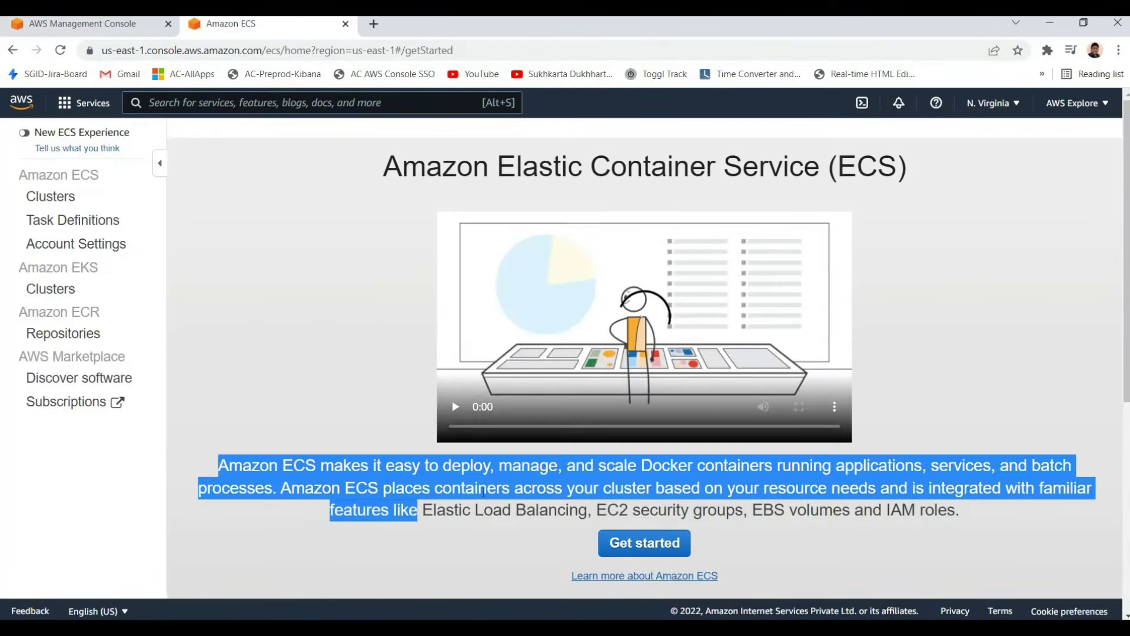
{"action": "left_click_drag", "start_coordinate": [352, 465], "coordinate": [790, 475]}
{"action": "left_click", "coordinate": [791, 479]}
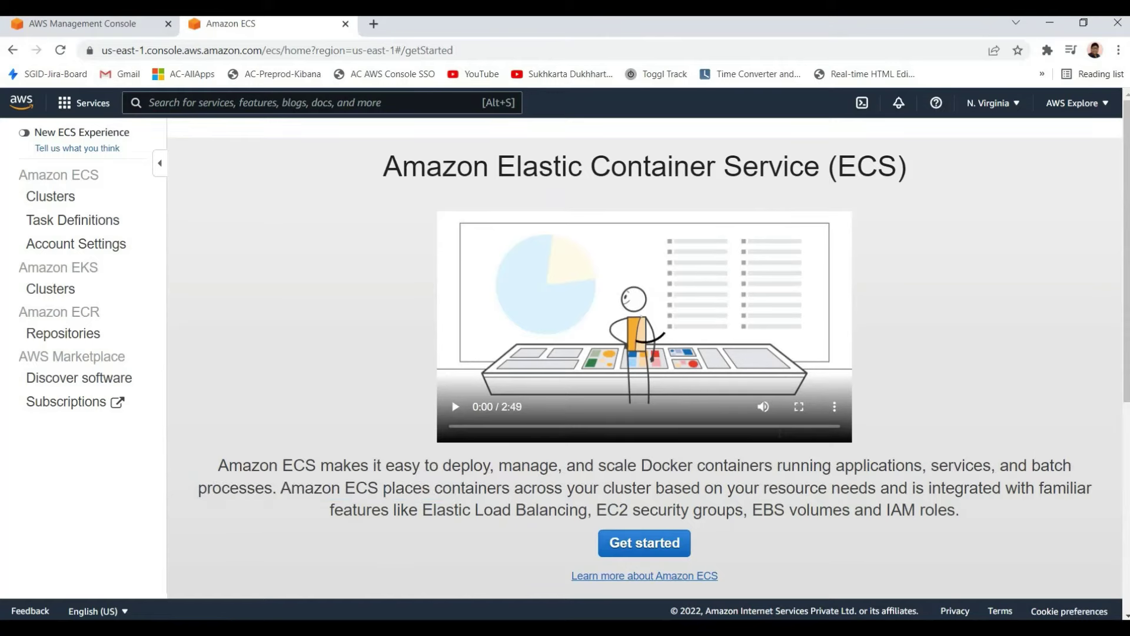
{"action": "scroll", "coordinate": [730, 462], "scroll_direction": "down", "scroll_amount": 1}
{"action": "scroll", "coordinate": [800, 485], "scroll_direction": "up", "scroll_amount": 1}
{"action": "left_click_drag", "start_coordinate": [574, 465], "coordinate": [823, 488]}
{"action": "left_click", "coordinate": [867, 478]}
{"action": "left_click_drag", "start_coordinate": [804, 172], "coordinate": [414, 169]}
{"action": "double_click", "coordinate": [966, 245]}
{"action": "left_click", "coordinate": [967, 277]}
Read further down, highlighting the description from Docker through IAM roles
{"action": "scroll", "coordinate": [871, 447], "scroll_direction": "down", "scroll_amount": 1}
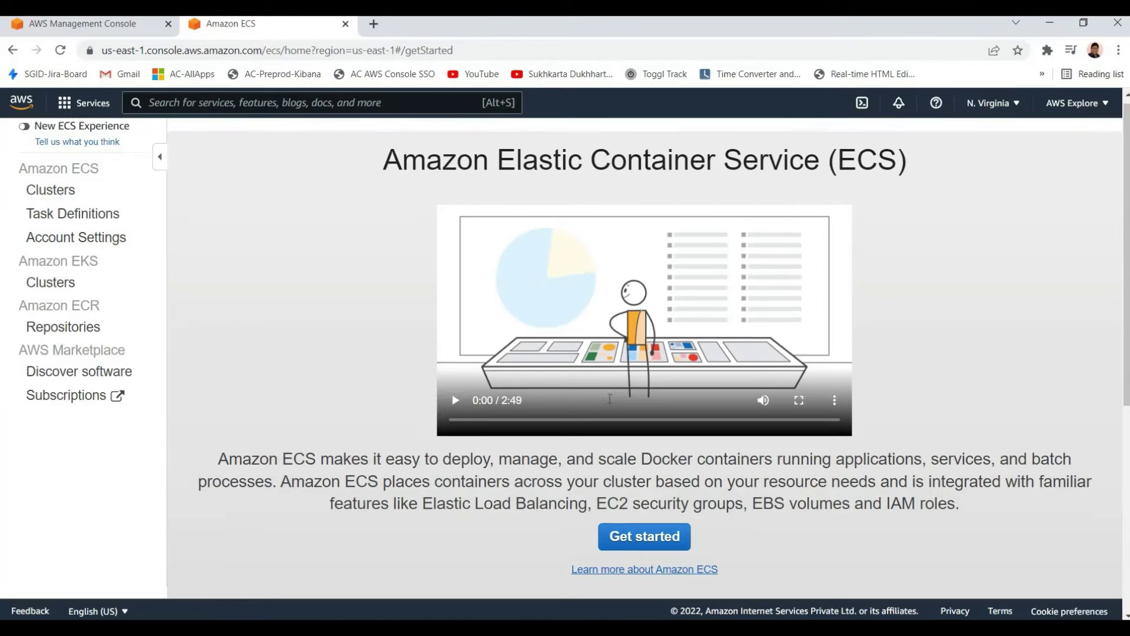
{"action": "left_click_drag", "start_coordinate": [607, 391], "coordinate": [853, 437]}
{"action": "left_click", "coordinate": [861, 445]}
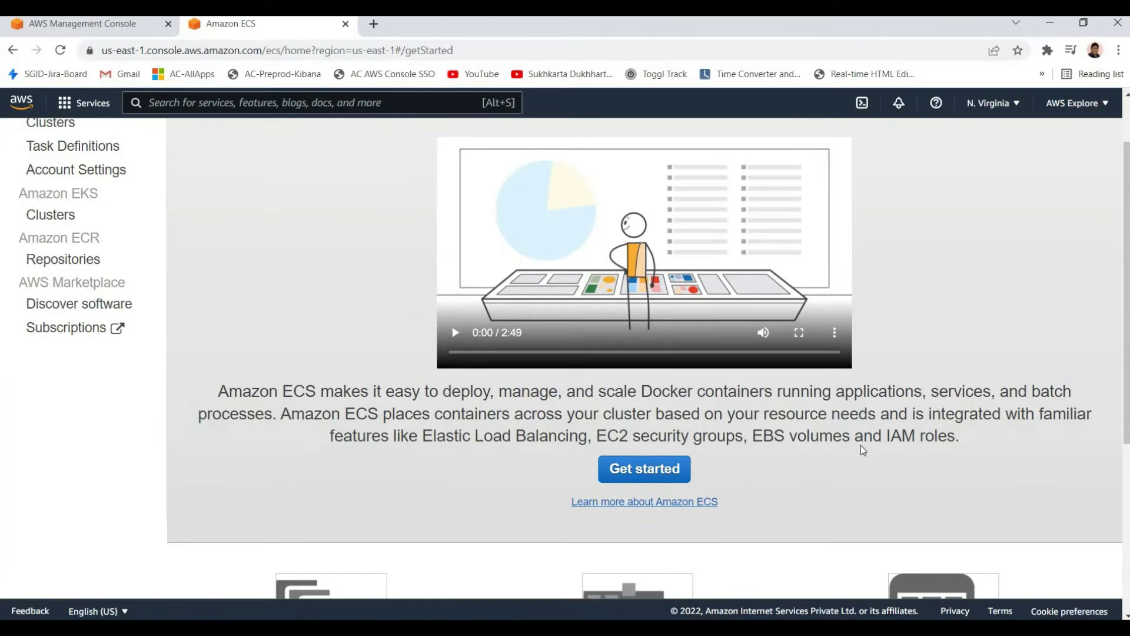
{"action": "left_click_drag", "start_coordinate": [642, 391], "coordinate": [863, 437]}
{"action": "left_click", "coordinate": [854, 422]}
{"action": "left_click_drag", "start_coordinate": [638, 391], "coordinate": [745, 435]}
{"action": "left_click", "coordinate": [960, 432]}
{"action": "left_click_drag", "start_coordinate": [383, 413], "coordinate": [960, 435]}
{"action": "left_click", "coordinate": [686, 454]}
Start the Fargate getting-started wizard, scroll through it, then close the Amazon ECS tab
{"action": "left_click", "coordinate": [668, 468]}
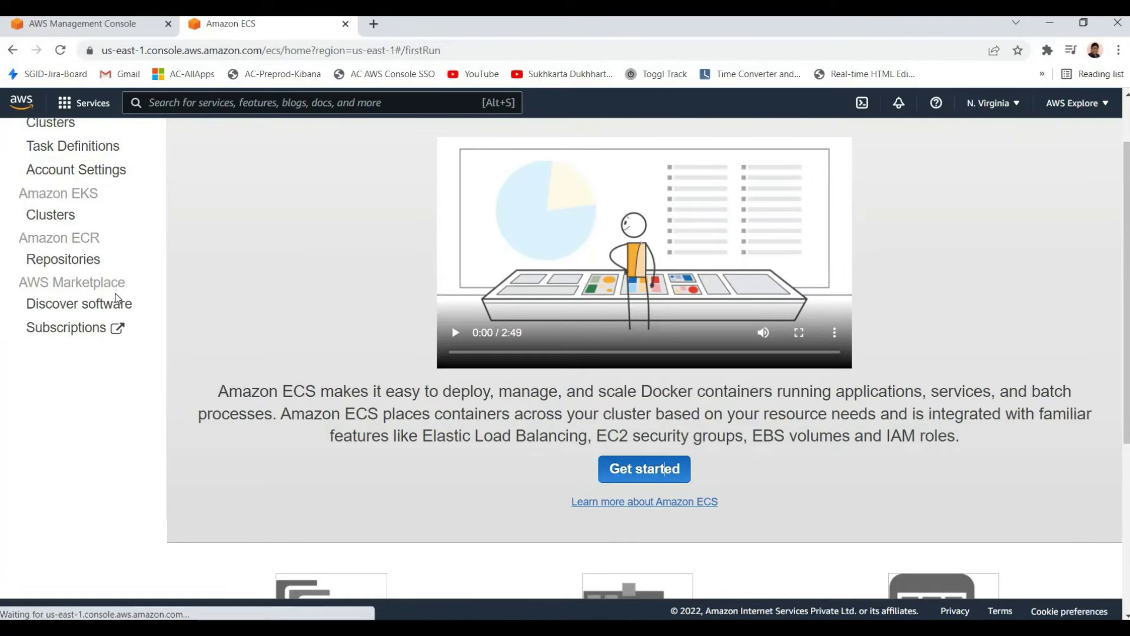
{"action": "scroll", "coordinate": [108, 290], "scroll_direction": "up", "scroll_amount": 2}
{"action": "scroll", "coordinate": [83, 212], "scroll_direction": "down", "scroll_amount": 3}
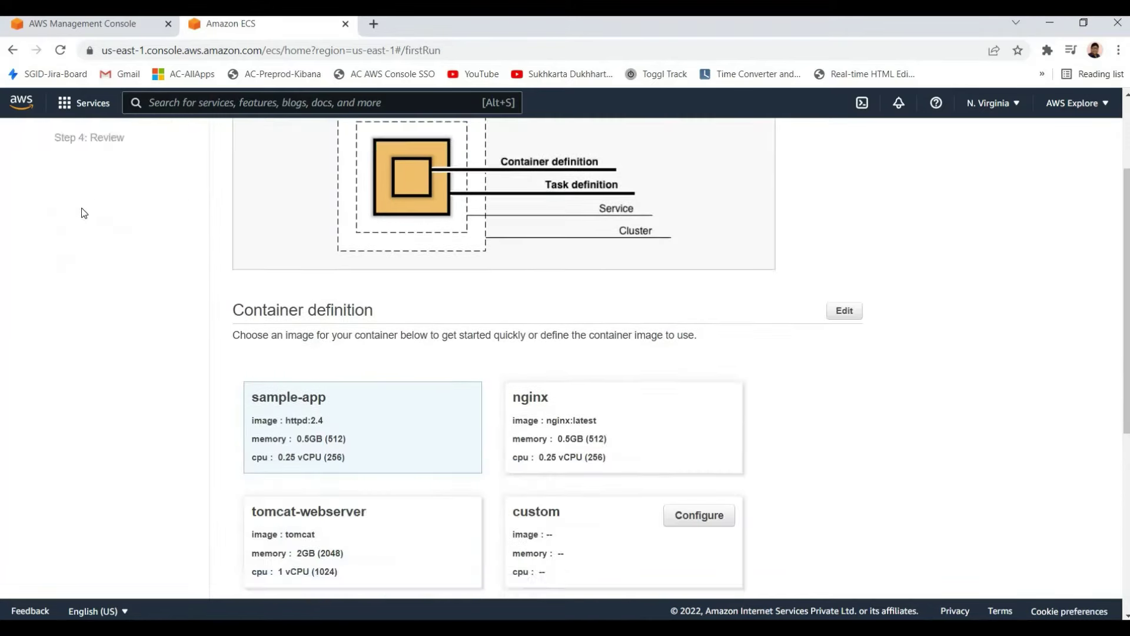
{"action": "scroll", "coordinate": [221, 209], "scroll_direction": "up", "scroll_amount": 3}
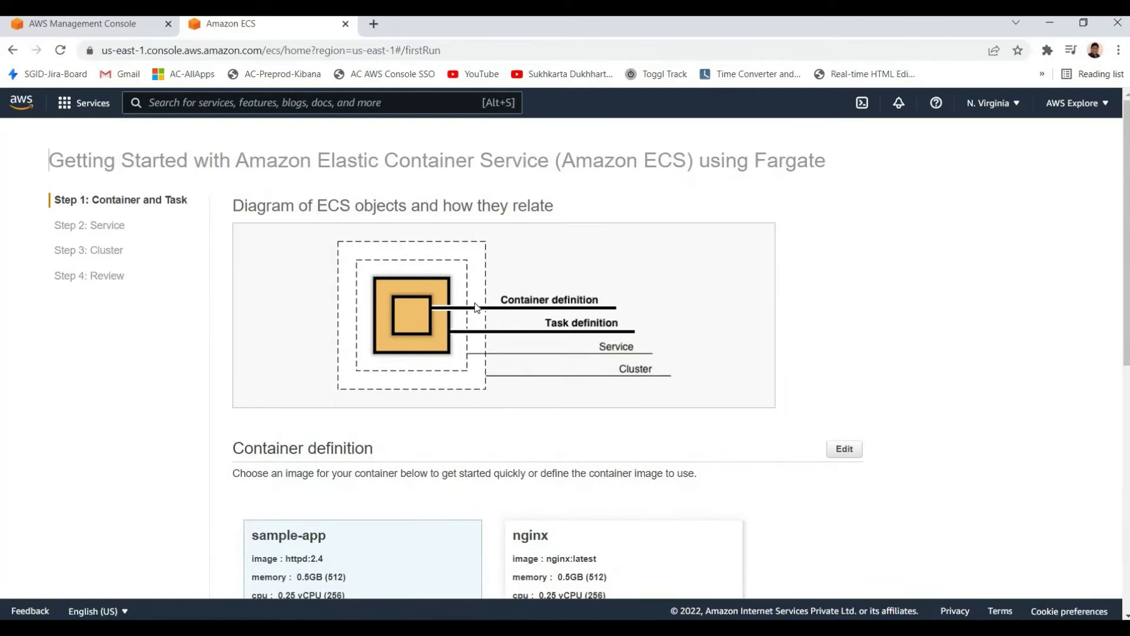
{"action": "scroll", "coordinate": [477, 306], "scroll_direction": "down", "scroll_amount": 8}
{"action": "scroll", "coordinate": [497, 280], "scroll_direction": "up", "scroll_amount": 8}
{"action": "scroll", "coordinate": [589, 329], "scroll_direction": "down", "scroll_amount": 1}
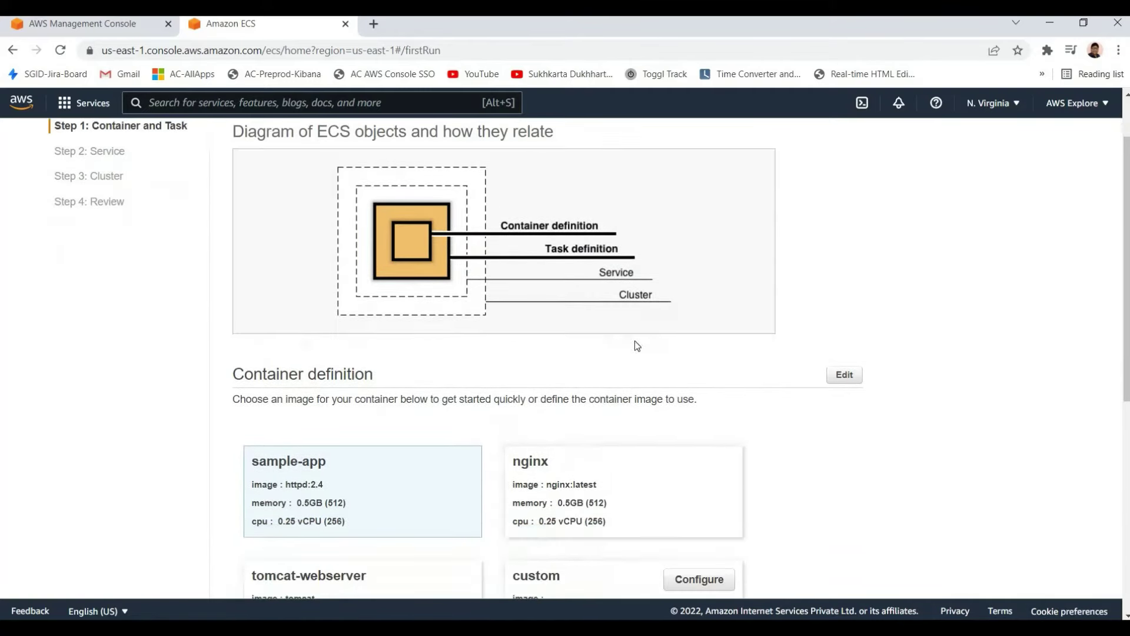
{"action": "scroll", "coordinate": [637, 346], "scroll_direction": "up", "scroll_amount": 1}
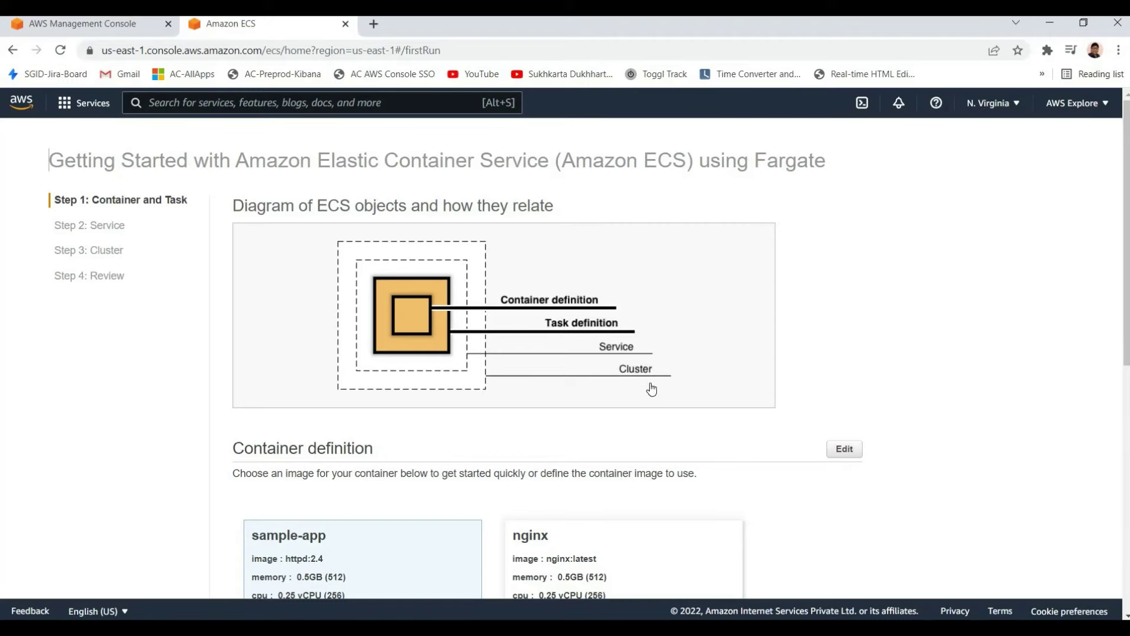
{"action": "scroll", "coordinate": [623, 380], "scroll_direction": "down", "scroll_amount": 8}
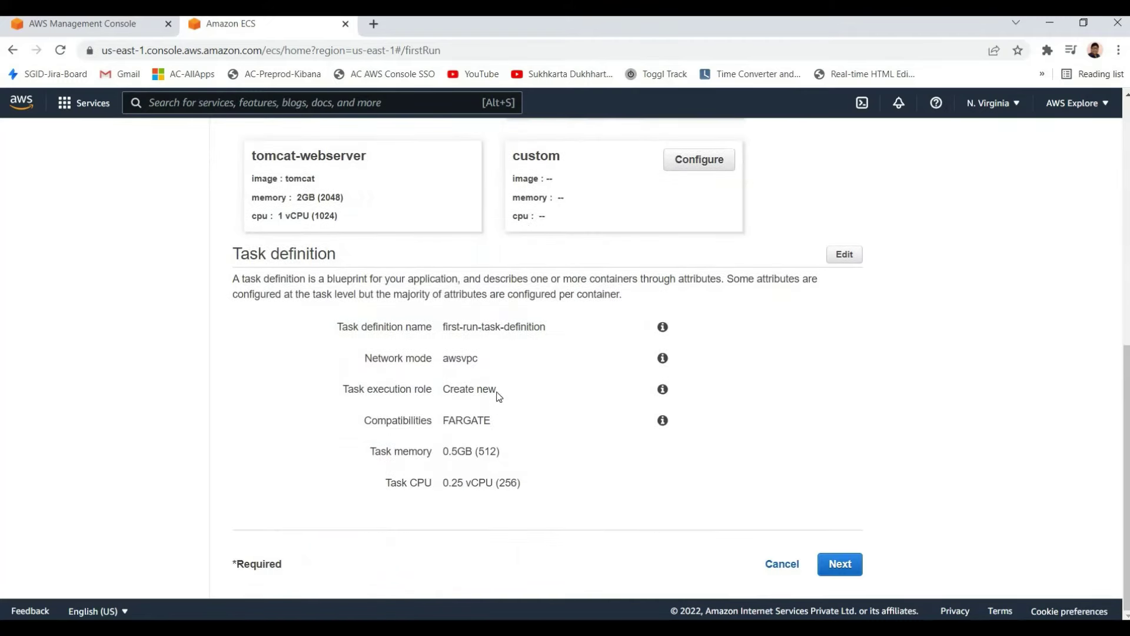
{"action": "scroll", "coordinate": [397, 387], "scroll_direction": "up", "scroll_amount": 3}
{"action": "scroll", "coordinate": [396, 387], "scroll_direction": "down", "scroll_amount": 3}
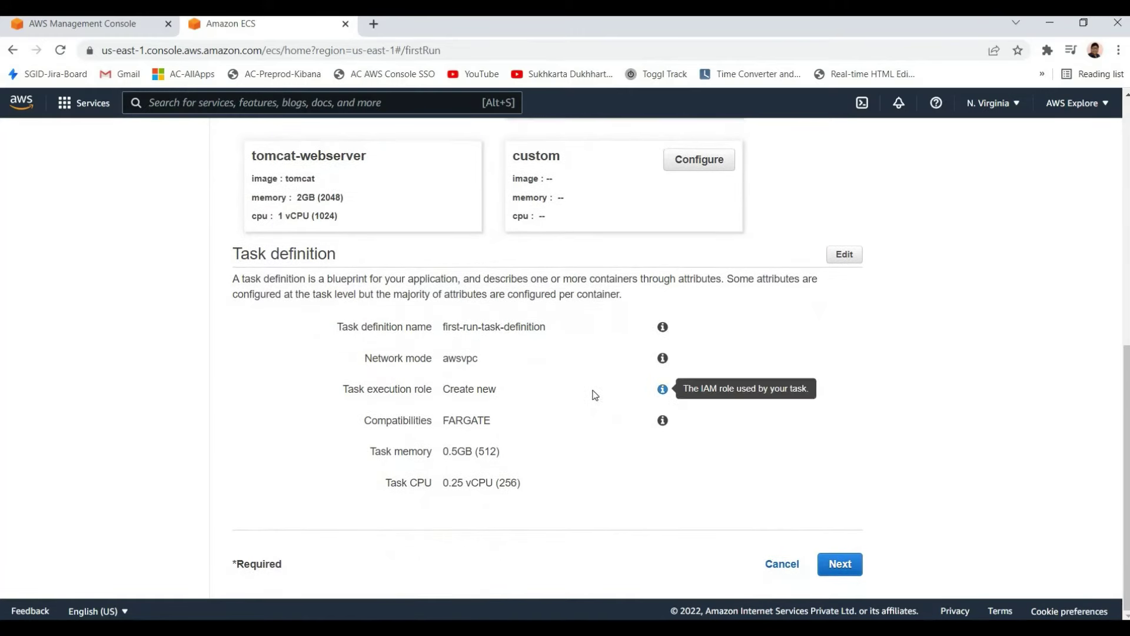
{"action": "scroll", "coordinate": [206, 253], "scroll_direction": "up", "scroll_amount": 8}
{"action": "scroll", "coordinate": [316, 170], "scroll_direction": "down", "scroll_amount": 1}
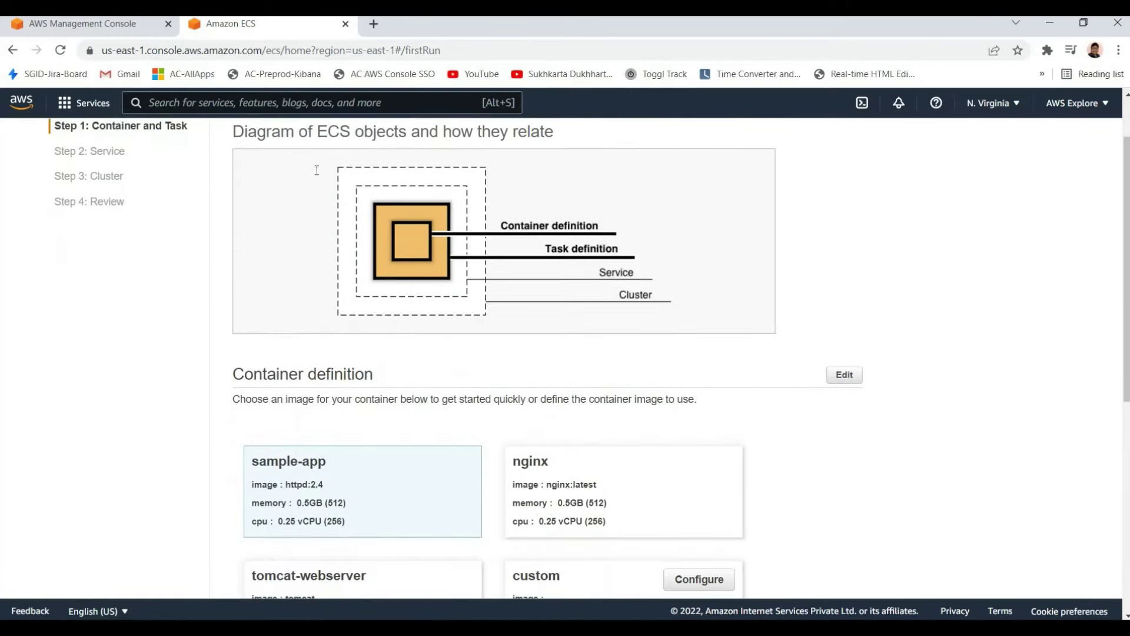
{"action": "scroll", "coordinate": [316, 170], "scroll_direction": "up", "scroll_amount": 2}
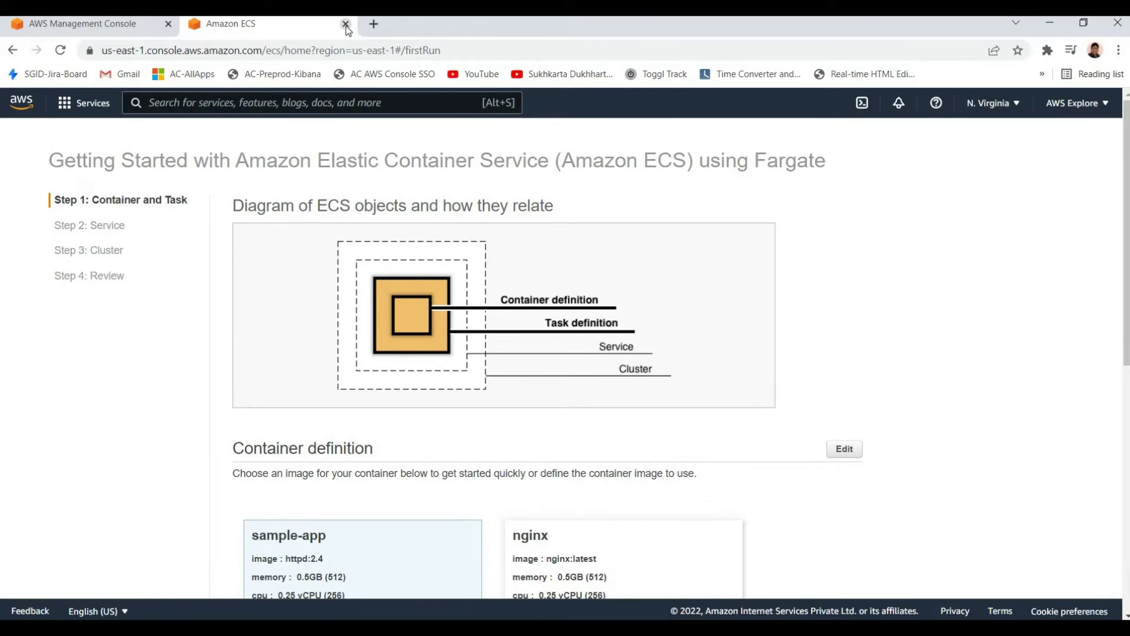
{"action": "key", "text": "ctrl+w"}
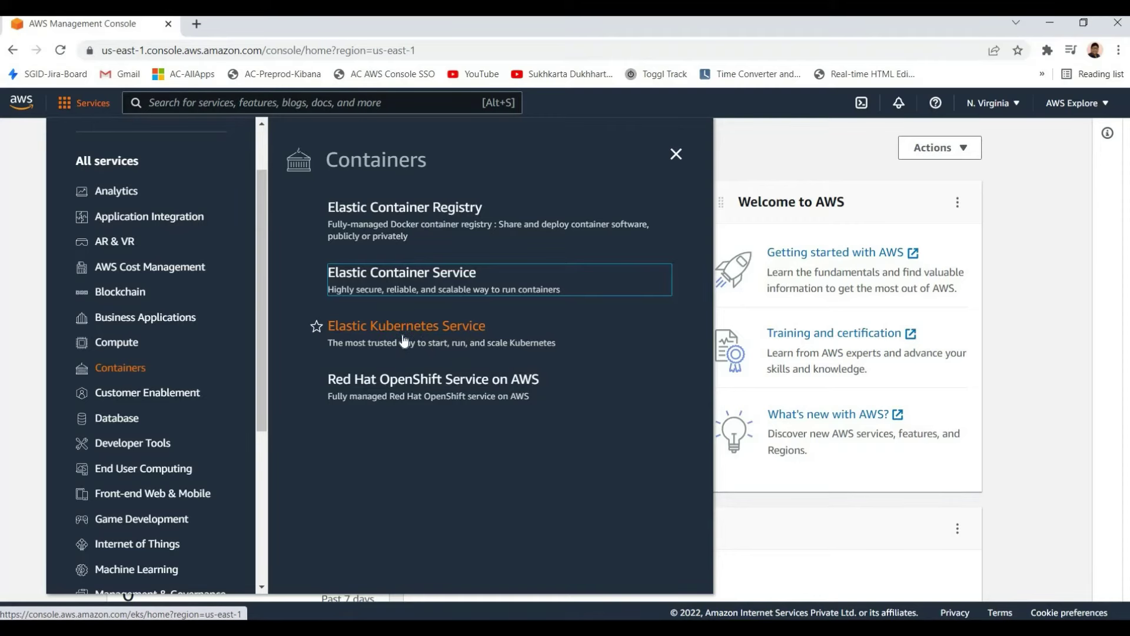
{"action": "right_click", "coordinate": [398, 329]}
{"action": "left_click", "coordinate": [447, 334]}
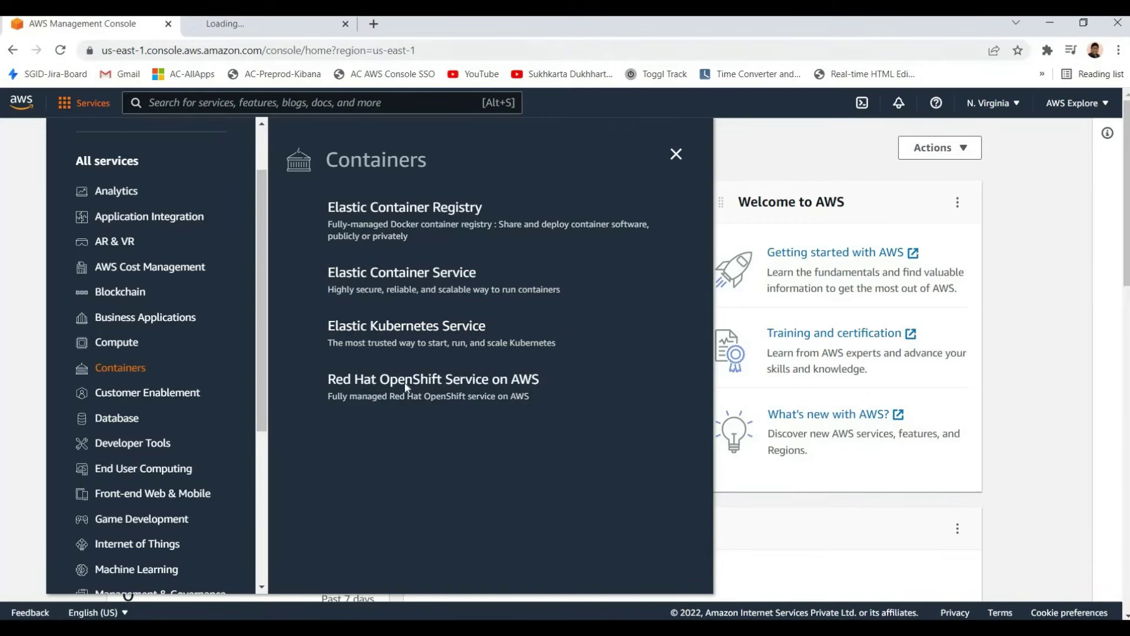
{"action": "key", "text": "ctrl+Tab"}
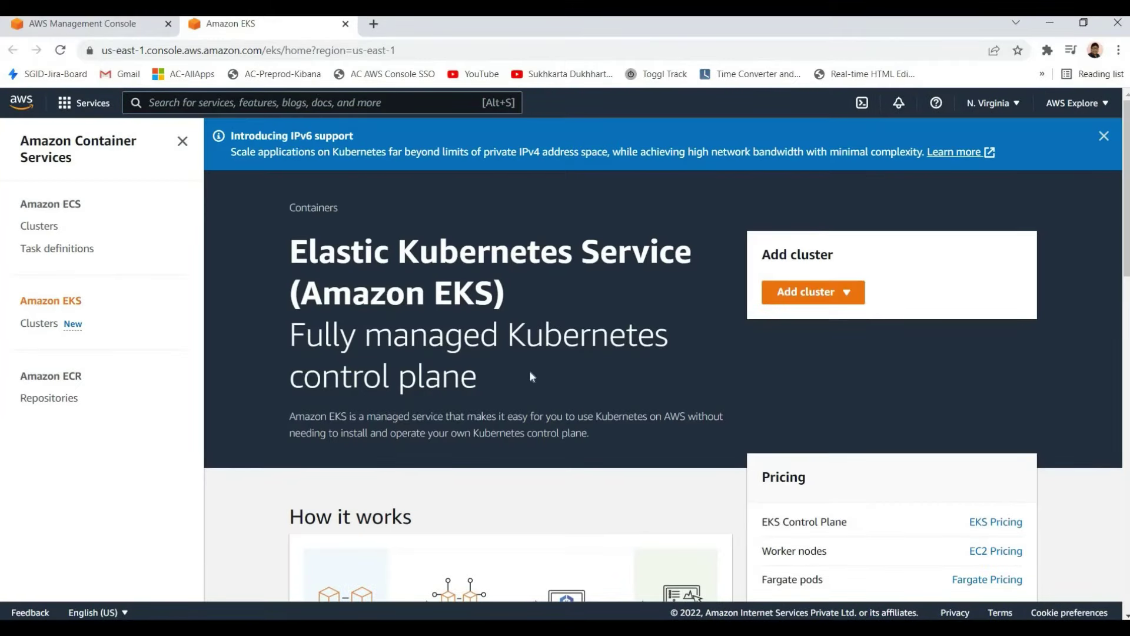
{"action": "triple_click", "coordinate": [530, 373]}
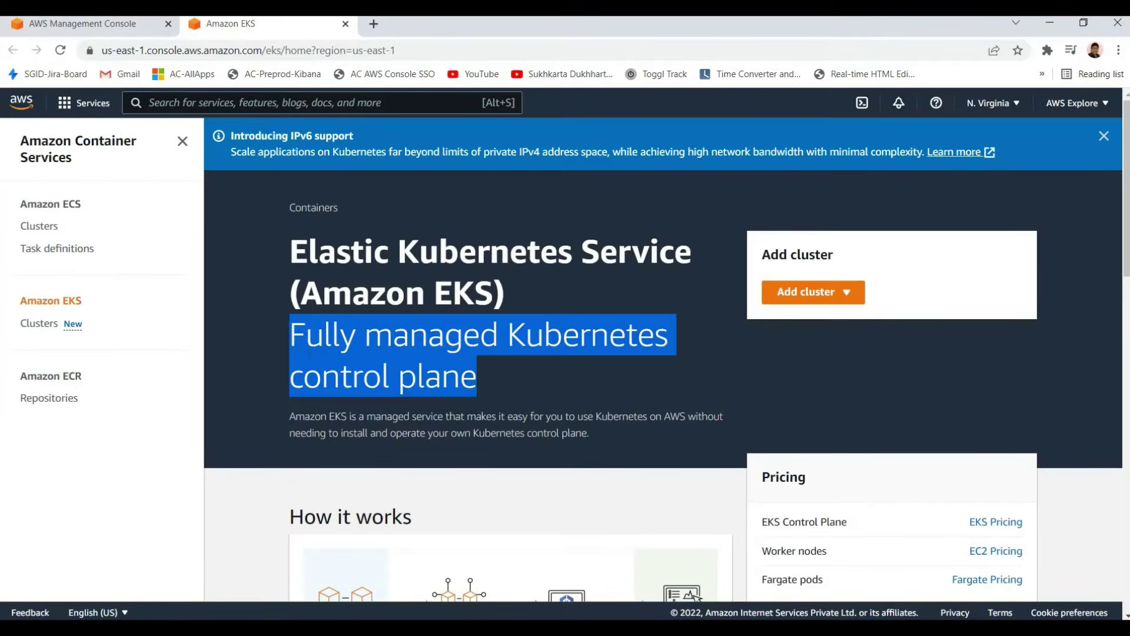
{"action": "left_click", "coordinate": [485, 376]}
{"action": "triple_click", "coordinate": [544, 389]}
{"action": "left_click", "coordinate": [544, 388]}
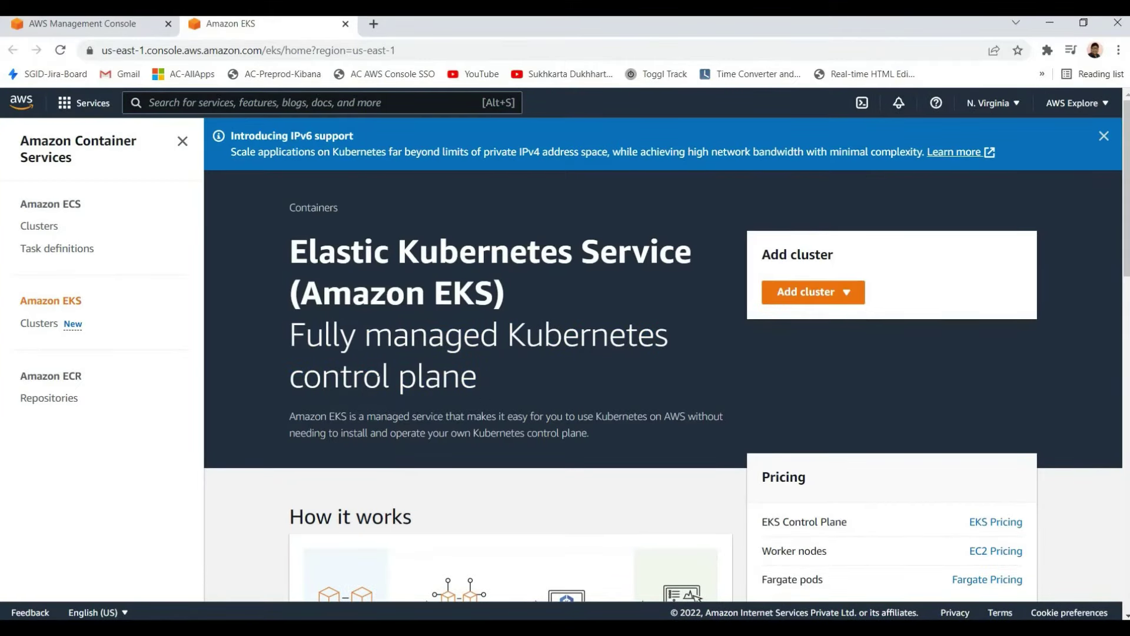
{"action": "left_click_drag", "start_coordinate": [543, 389], "coordinate": [366, 336]}
{"action": "left_click", "coordinate": [365, 335]}
{"action": "left_click_drag", "start_coordinate": [362, 376], "coordinate": [533, 432]}
{"action": "left_click", "coordinate": [533, 432]}
{"action": "left_click_drag", "start_coordinate": [289, 416], "coordinate": [594, 416]}
{"action": "left_click", "coordinate": [594, 416]}
{"action": "triple_click", "coordinate": [654, 434]}
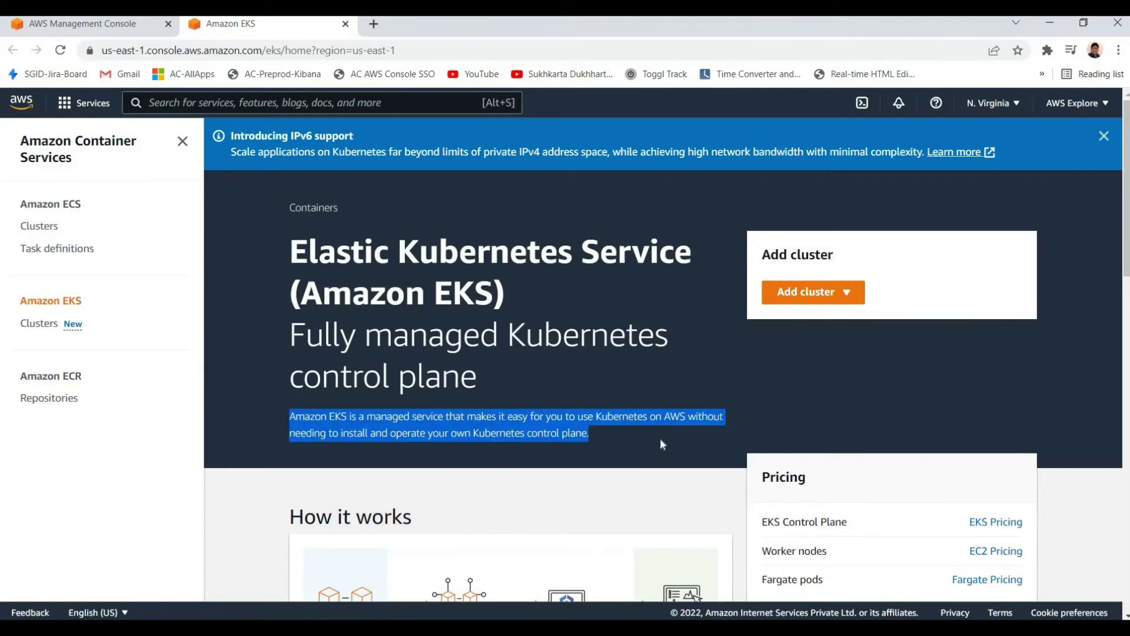
{"action": "left_click", "coordinate": [659, 438]}
{"action": "left_click_drag", "start_coordinate": [633, 416], "coordinate": [563, 433]}
{"action": "left_click", "coordinate": [605, 442]}
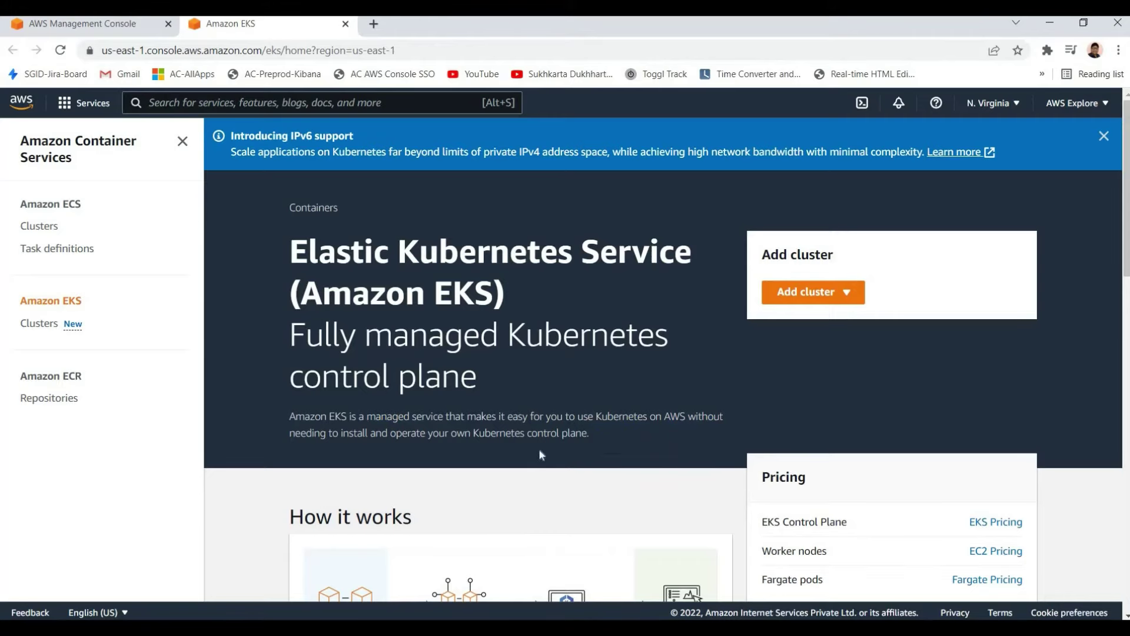
{"action": "scroll", "coordinate": [539, 448], "scroll_direction": "down", "scroll_amount": 4}
{"action": "scroll", "coordinate": [617, 418], "scroll_direction": "down", "scroll_amount": 3}
{"action": "scroll", "coordinate": [597, 402], "scroll_direction": "up", "scroll_amount": 3}
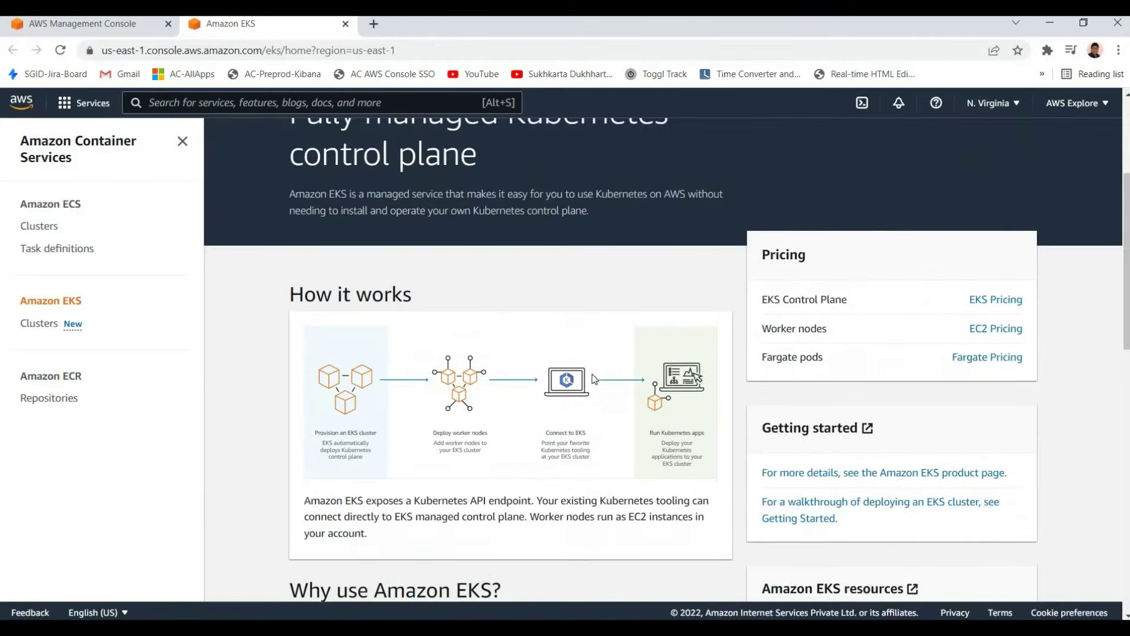
{"action": "scroll", "coordinate": [597, 402], "scroll_direction": "down", "scroll_amount": 10}
{"action": "scroll", "coordinate": [597, 402], "scroll_direction": "up", "scroll_amount": 1}
{"action": "scroll", "coordinate": [280, 250], "scroll_direction": "up", "scroll_amount": 9}
{"action": "scroll", "coordinate": [280, 250], "scroll_direction": "up", "scroll_amount": 5}
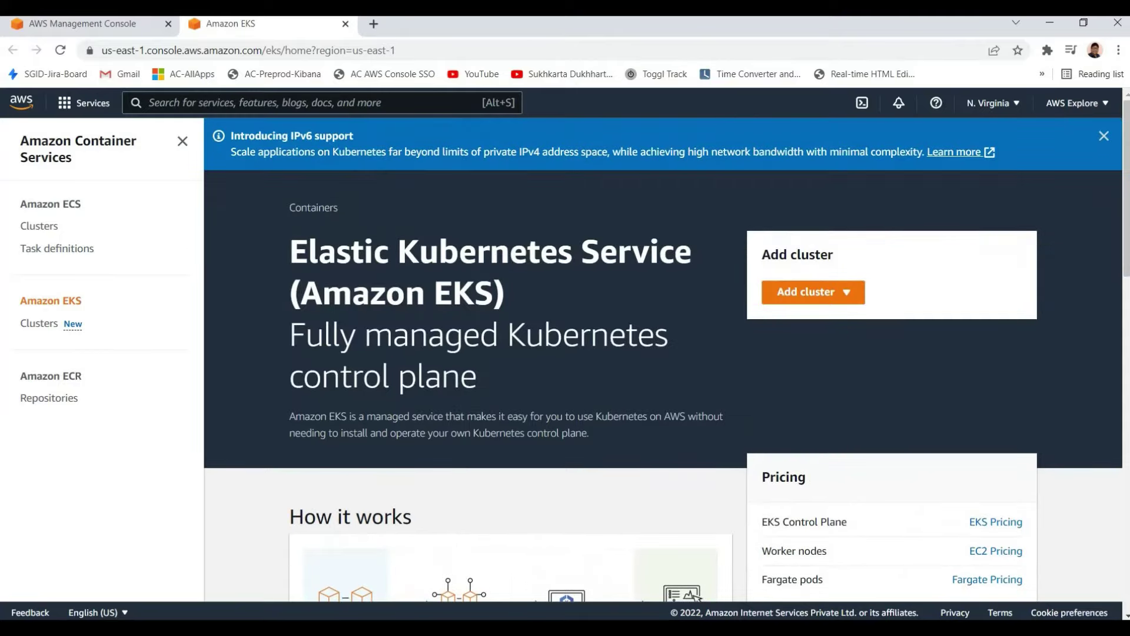
{"action": "left_click_drag", "start_coordinate": [289, 252], "coordinate": [499, 337]}
{"action": "left_click", "coordinate": [499, 336]}
{"action": "key", "text": "ctrl+w"}
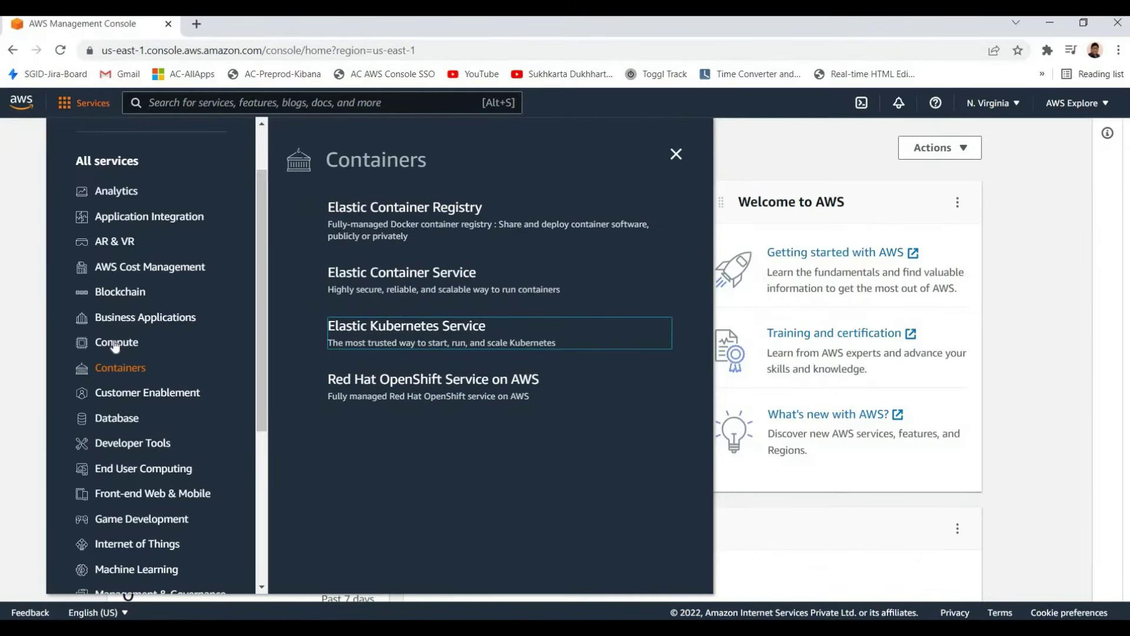
Browse the Services categories past AWS Cost Management to the Application Integration list
{"action": "scroll", "coordinate": [456, 433], "scroll_direction": "down", "scroll_amount": 2}
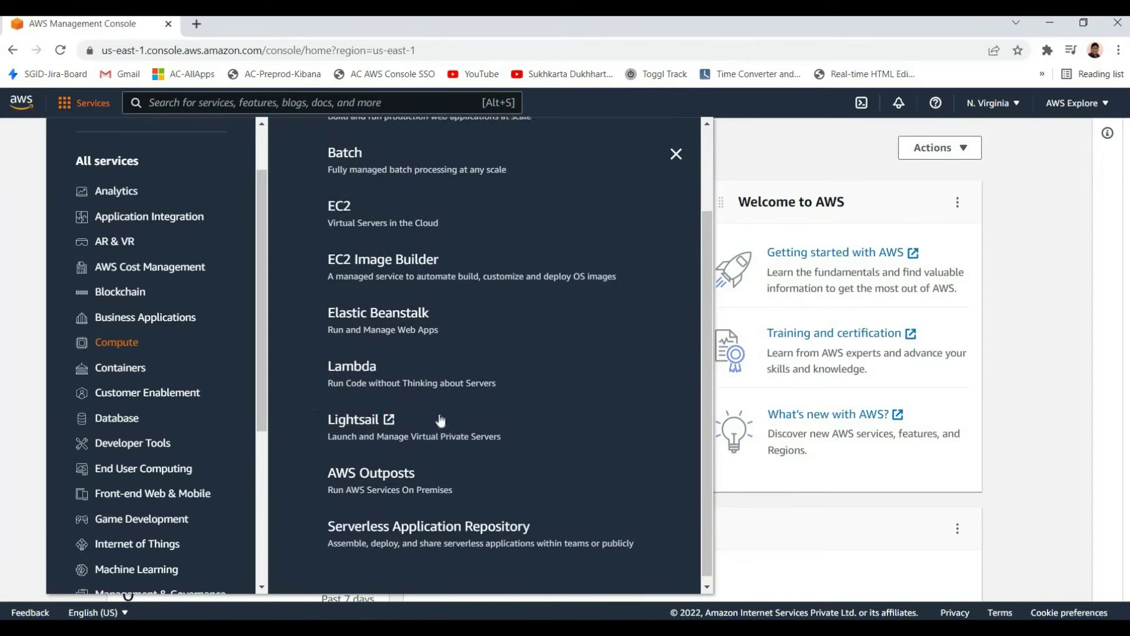
{"action": "scroll", "coordinate": [356, 353], "scroll_direction": "up", "scroll_amount": 2}
{"action": "scroll", "coordinate": [119, 323], "scroll_direction": "down", "scroll_amount": 2}
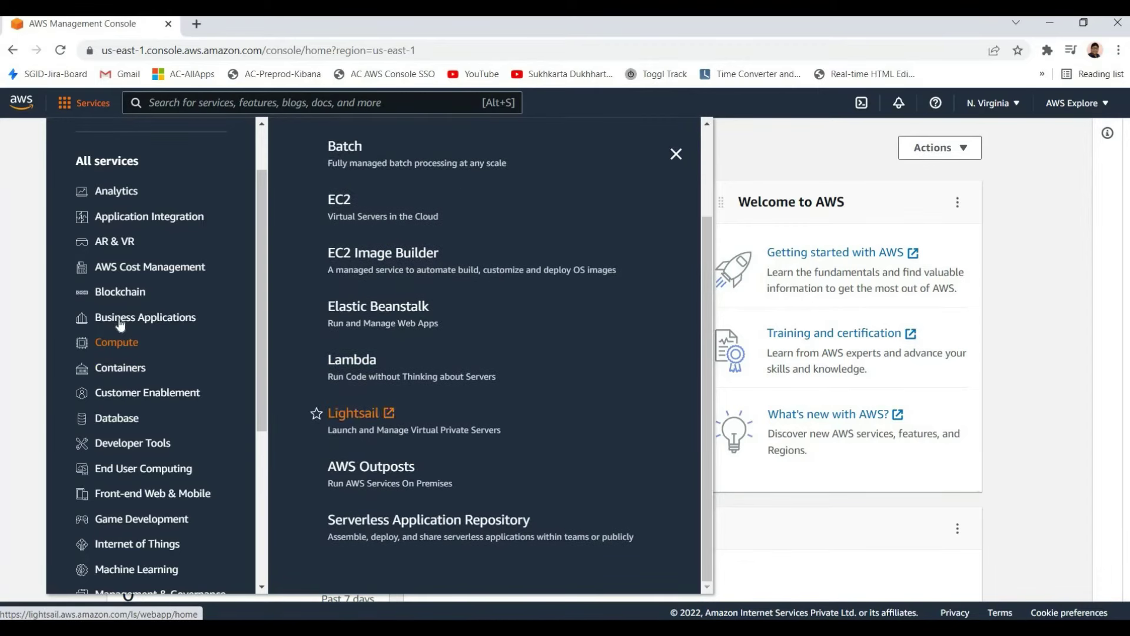
{"action": "mouse_move", "coordinate": [176, 318]}
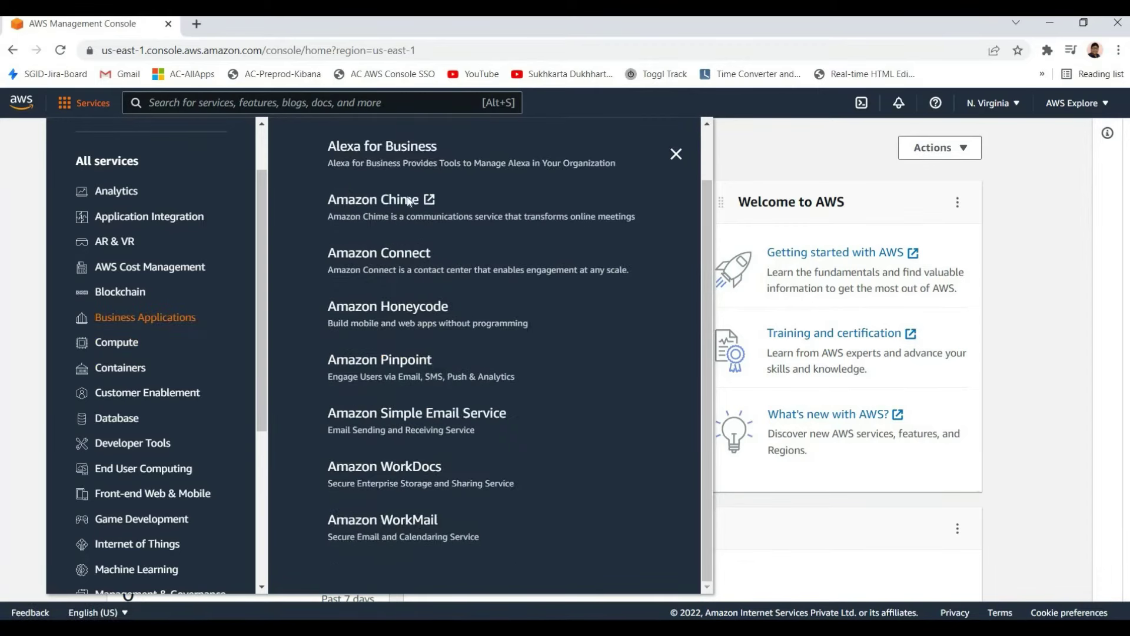
{"action": "scroll", "coordinate": [380, 288], "scroll_direction": "up", "scroll_amount": 1}
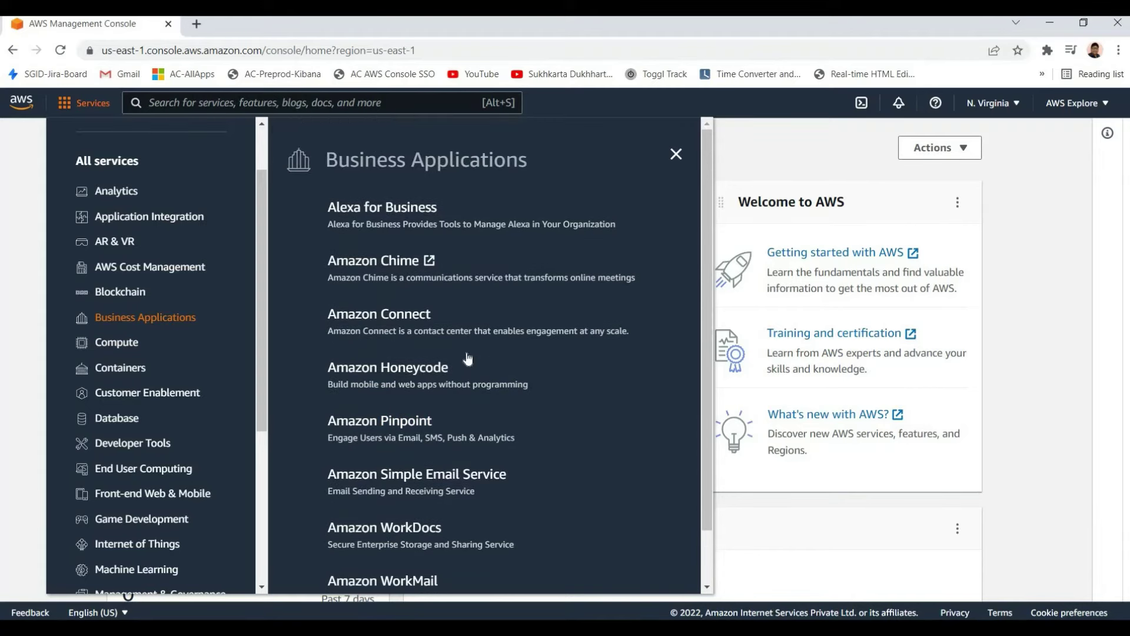
{"action": "scroll", "coordinate": [379, 370], "scroll_direction": "down", "scroll_amount": 1}
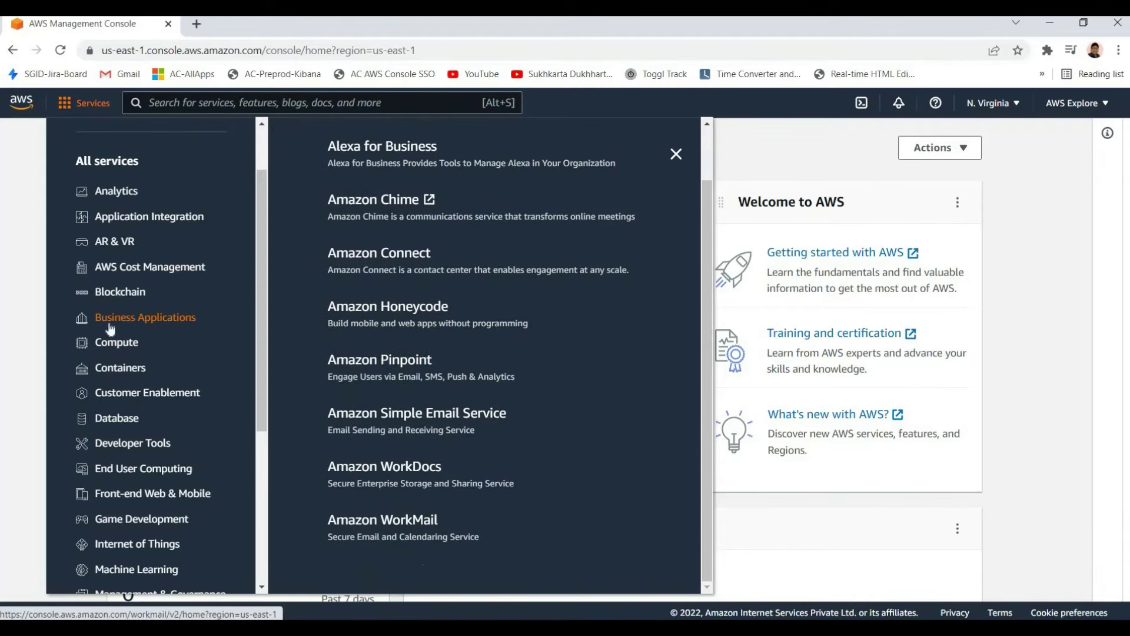
{"action": "scroll", "coordinate": [118, 353], "scroll_direction": "up", "scroll_amount": 2}
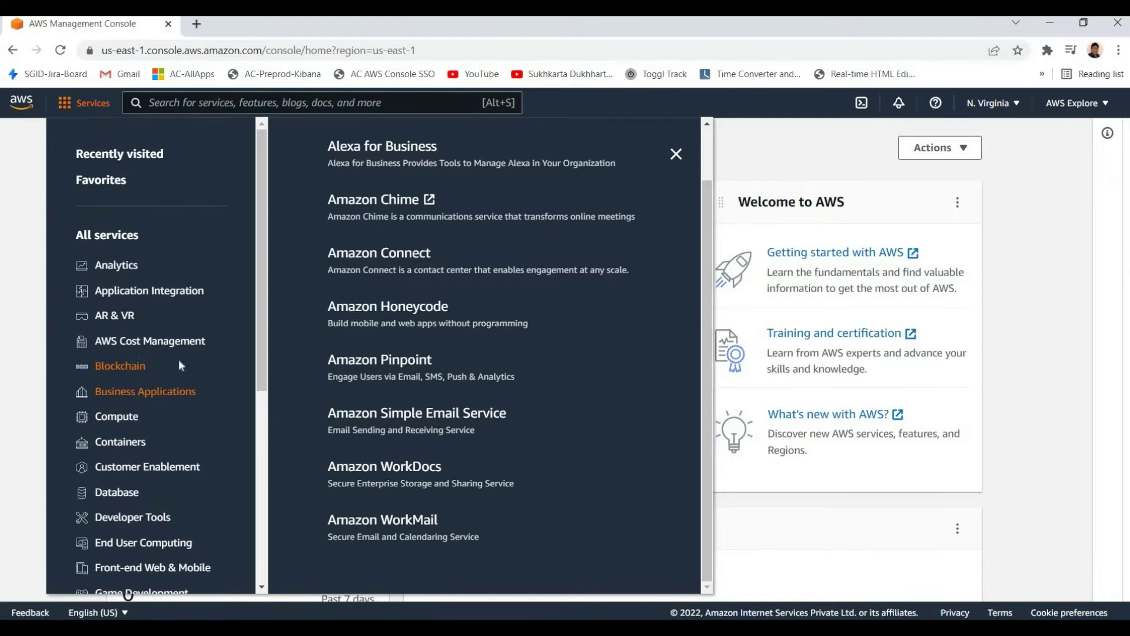
{"action": "mouse_move", "coordinate": [178, 360]}
{"action": "left_click", "coordinate": [130, 348]}
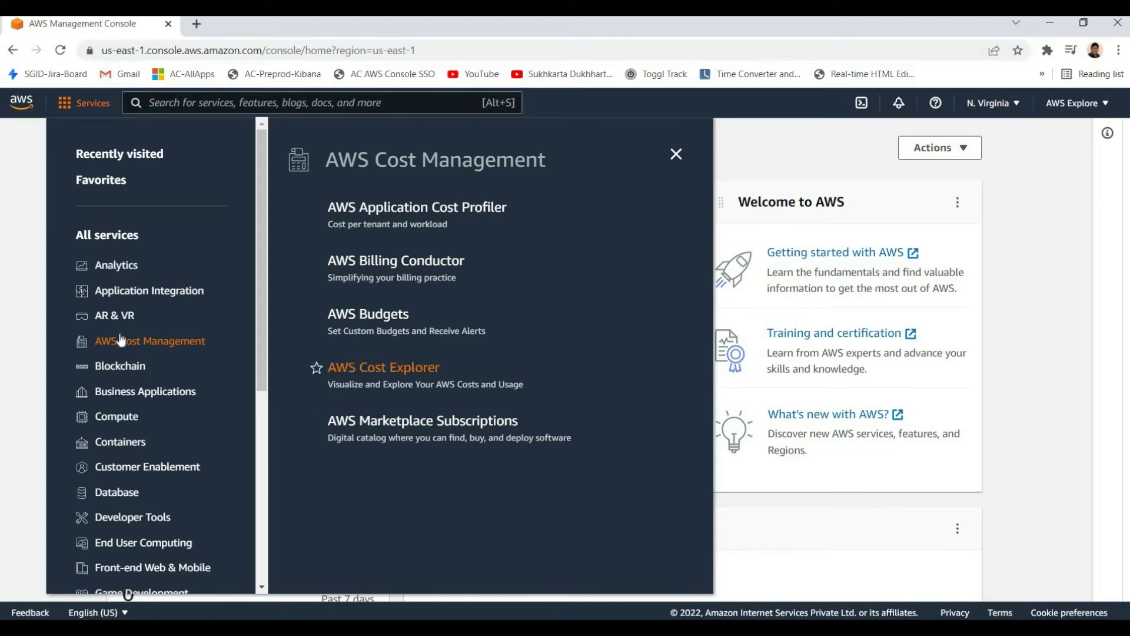
{"action": "key", "text": "Up"}
{"action": "key", "text": "Up"}
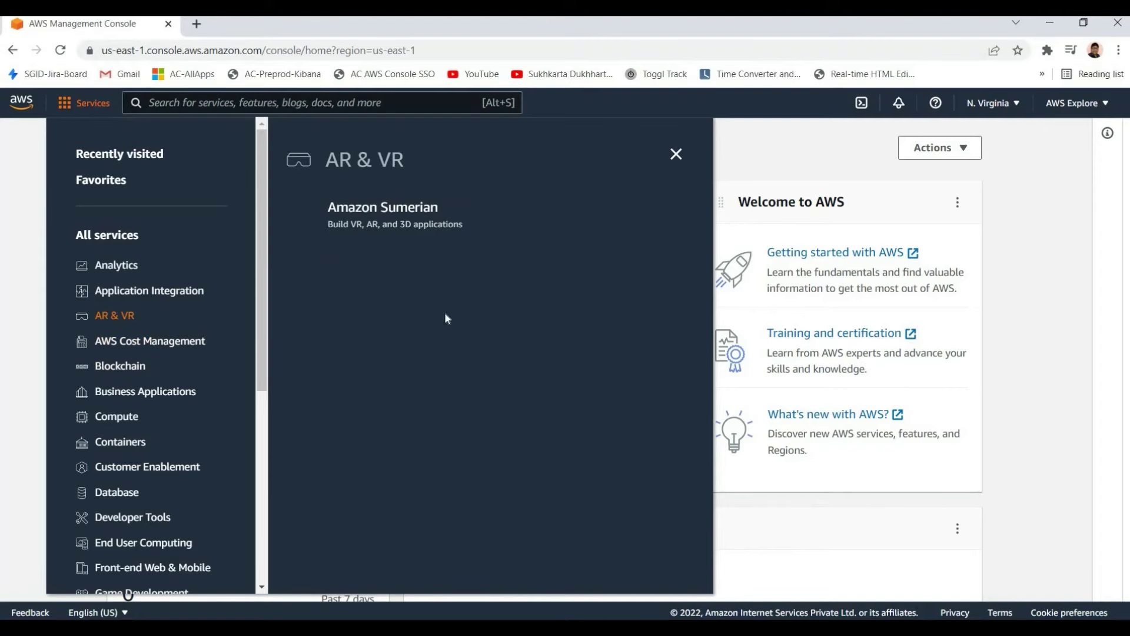
{"action": "scroll", "coordinate": [465, 435], "scroll_direction": "down", "scroll_amount": 1}
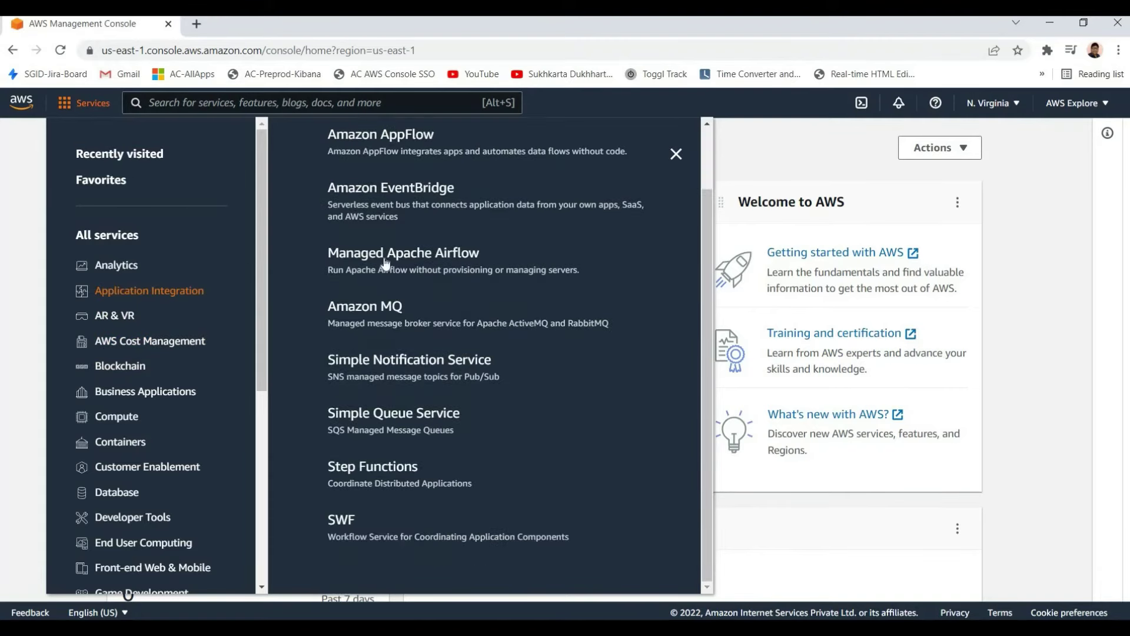
{"action": "scroll", "coordinate": [353, 471], "scroll_direction": "up", "scroll_amount": 1}
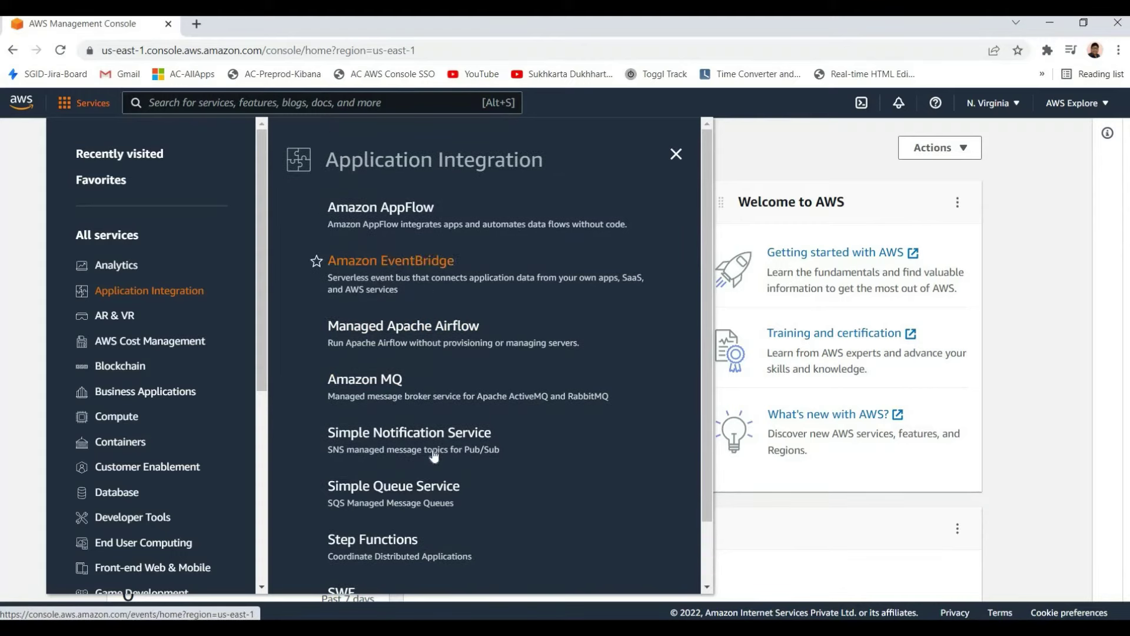
{"action": "scroll", "coordinate": [367, 541], "scroll_direction": "down", "scroll_amount": 1}
{"action": "scroll", "coordinate": [367, 541], "scroll_direction": "up", "scroll_amount": 1}
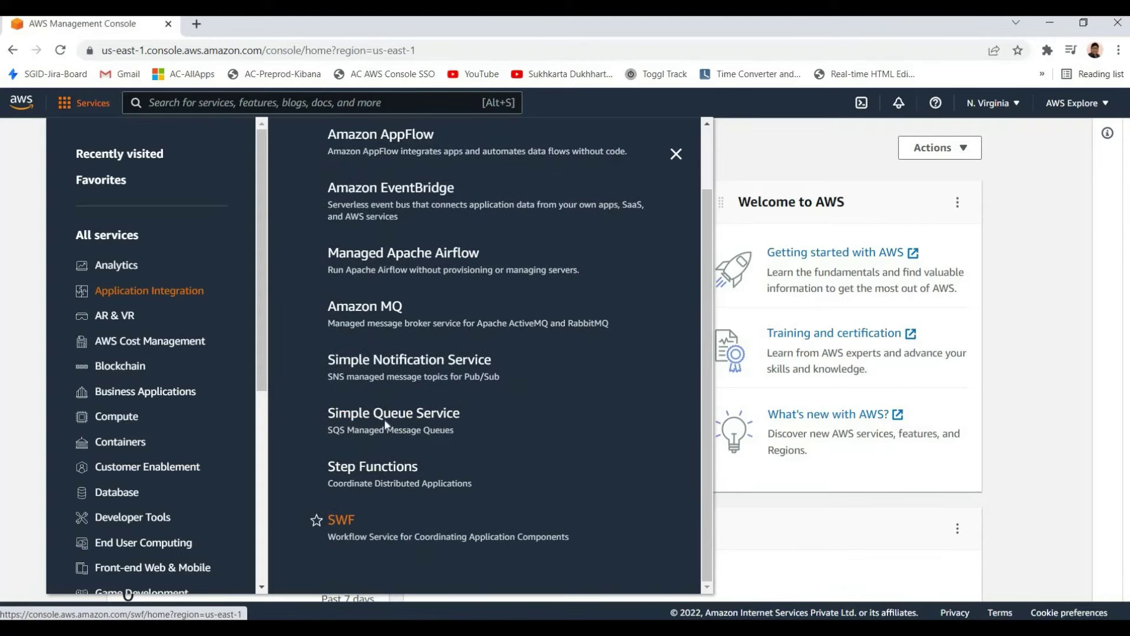
{"action": "scroll", "coordinate": [403, 202], "scroll_direction": "down", "scroll_amount": 1}
{"action": "scroll", "coordinate": [404, 258], "scroll_direction": "up", "scroll_amount": 1}
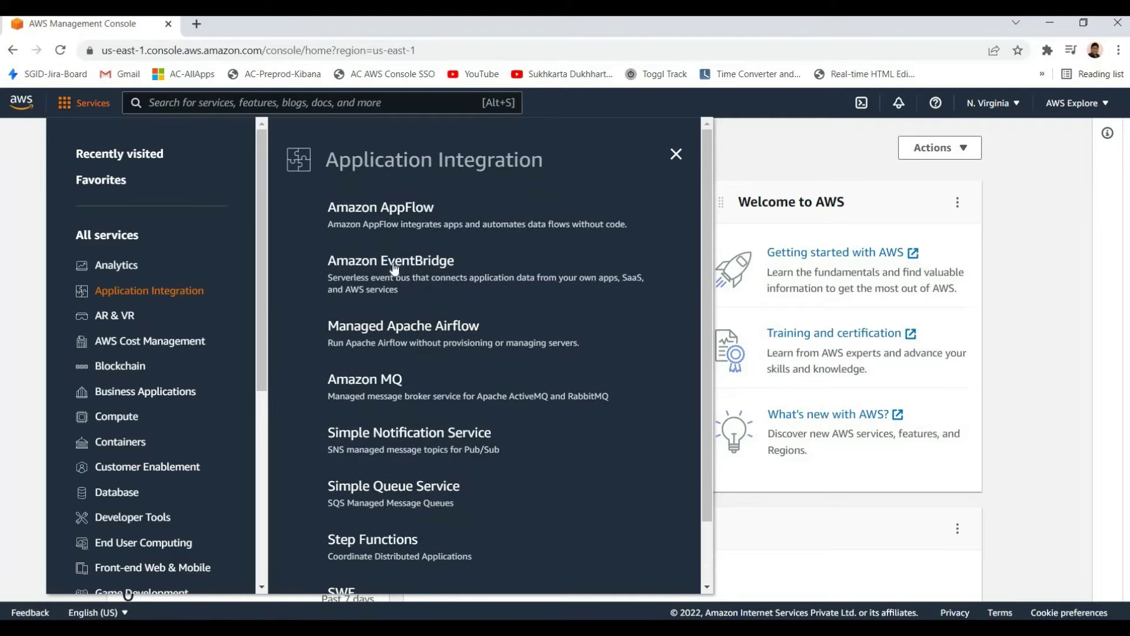
{"action": "scroll", "coordinate": [389, 541], "scroll_direction": "down", "scroll_amount": 1}
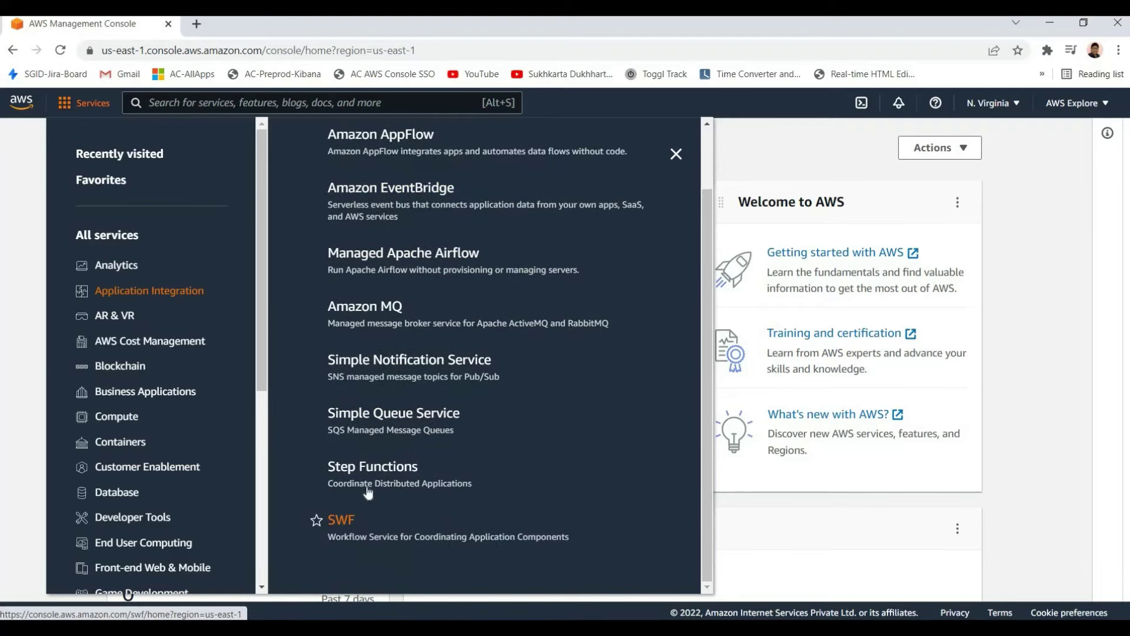
{"action": "scroll", "coordinate": [391, 517], "scroll_direction": "up", "scroll_amount": 1}
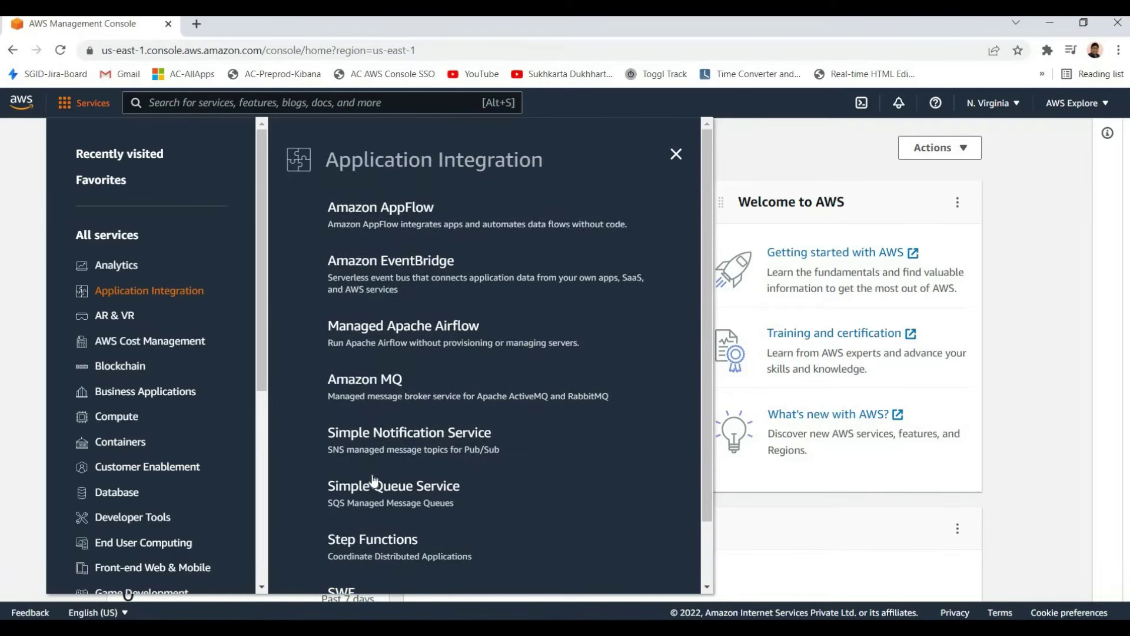
{"action": "scroll", "coordinate": [374, 479], "scroll_direction": "down", "scroll_amount": 1}
{"action": "scroll", "coordinate": [371, 301], "scroll_direction": "up", "scroll_amount": 1}
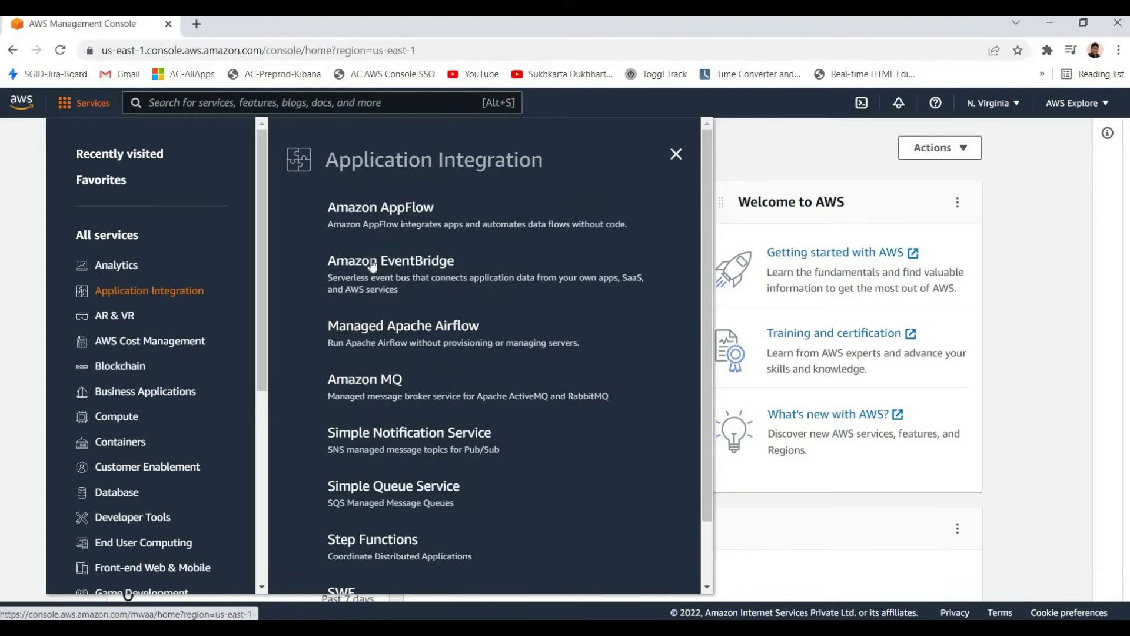
Open Amazon EventBridge in a new tab, switch to it, and highlight its heading
{"action": "right_click", "coordinate": [398, 270]}
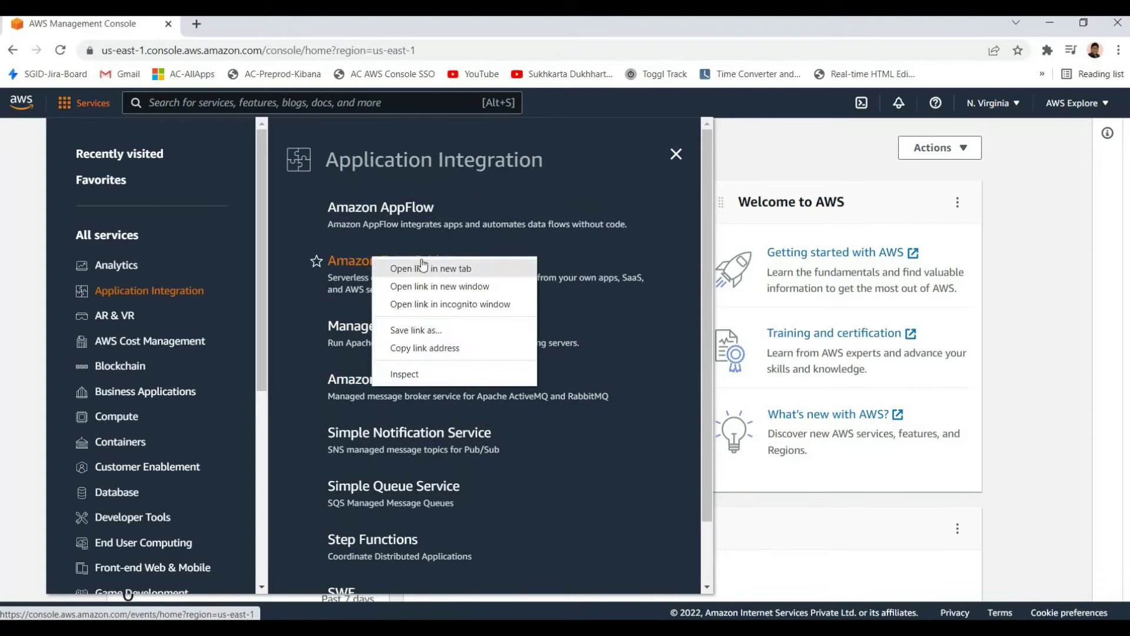
{"action": "left_click", "coordinate": [424, 279]}
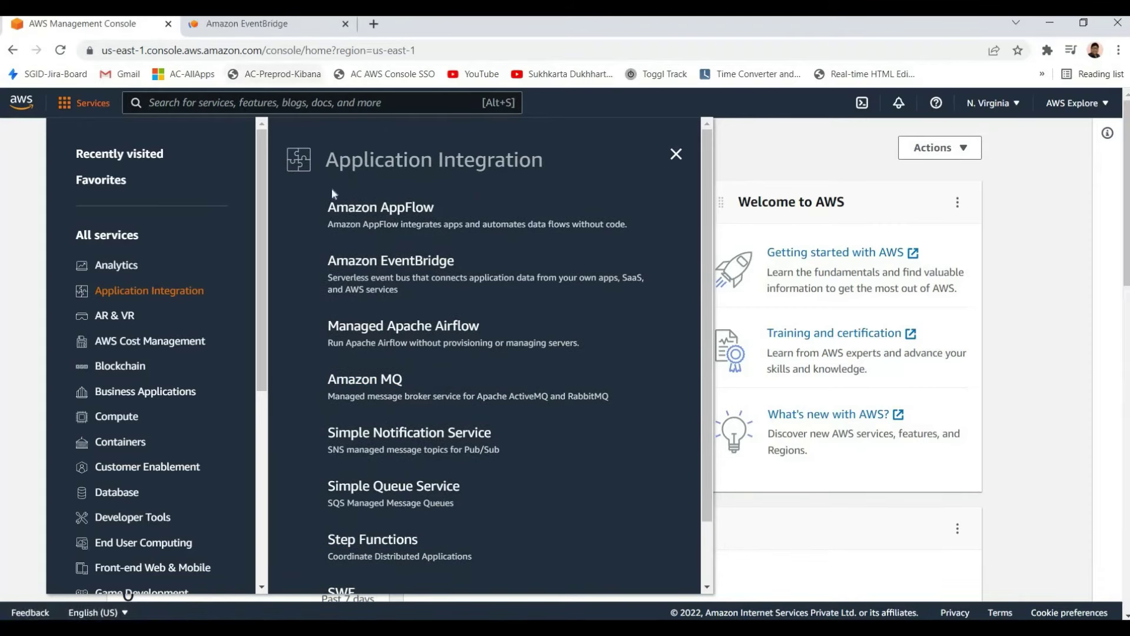
{"action": "left_click", "coordinate": [242, 25]}
{"action": "left_click_drag", "start_coordinate": [347, 203], "coordinate": [518, 277]}
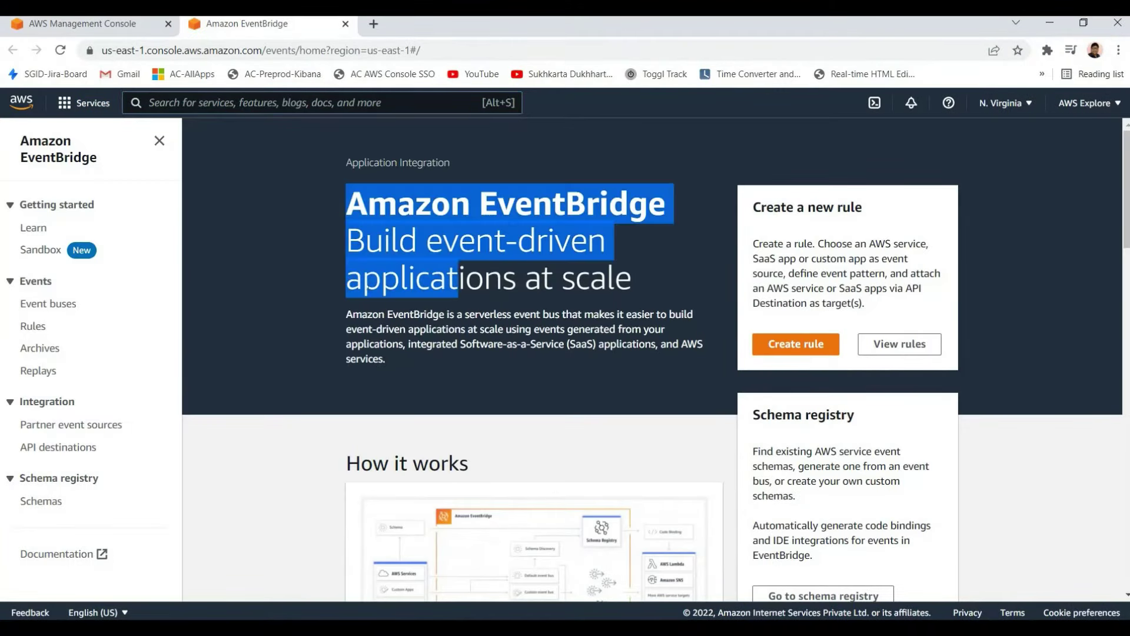
Highlight passages of the EventBridge tagline and description while reading them
{"action": "left_click", "coordinate": [554, 342]}
{"action": "left_click_drag", "start_coordinate": [346, 230], "coordinate": [484, 315]}
{"action": "left_click", "coordinate": [462, 382]}
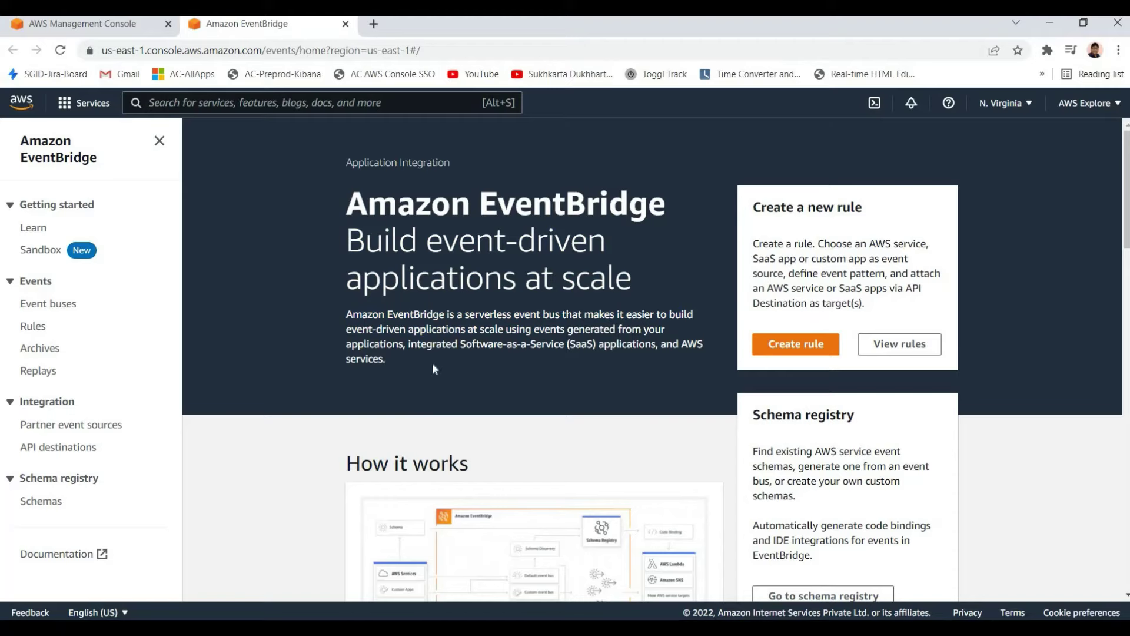
{"action": "left_click_drag", "start_coordinate": [480, 362], "coordinate": [503, 344]}
{"action": "left_click", "coordinate": [503, 343]}
{"action": "left_click_drag", "start_coordinate": [566, 328], "coordinate": [625, 343]}
{"action": "left_click", "coordinate": [462, 365]}
{"action": "left_click_drag", "start_coordinate": [526, 368], "coordinate": [346, 324]}
{"action": "left_click", "coordinate": [518, 388]}
Scroll the EventBridge page and highlight the heading through 'Build event-driven'
{"action": "scroll", "coordinate": [494, 371], "scroll_direction": "down", "scroll_amount": 3}
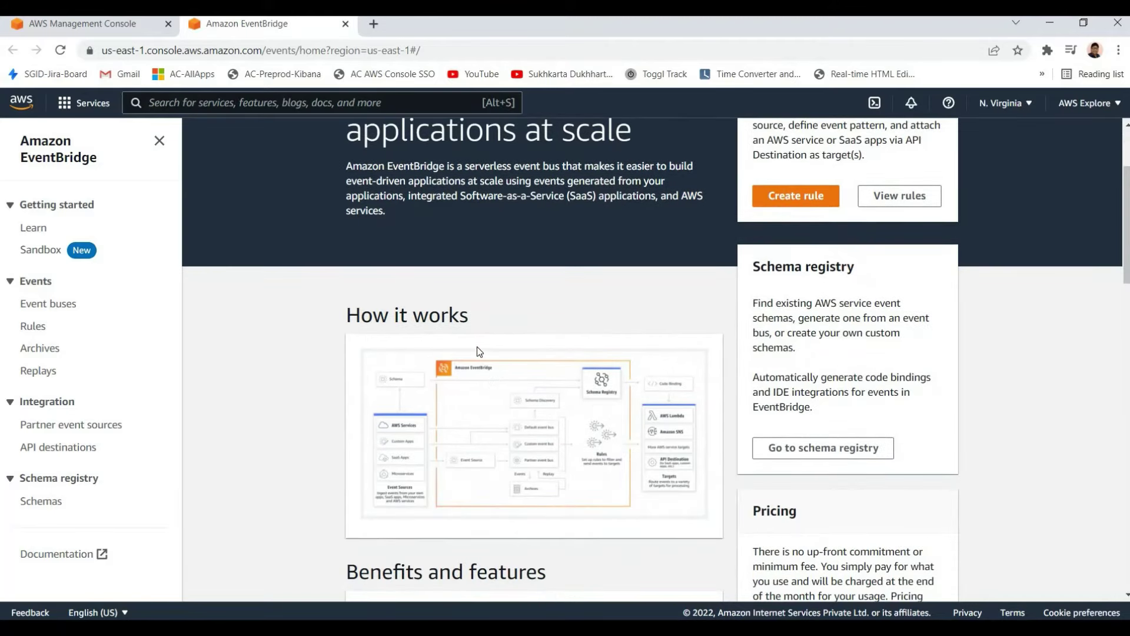
{"action": "scroll", "coordinate": [477, 349], "scroll_direction": "up", "scroll_amount": 3}
{"action": "scroll", "coordinate": [469, 361], "scroll_direction": "down", "scroll_amount": 3}
{"action": "scroll", "coordinate": [419, 362], "scroll_direction": "down", "scroll_amount": 1}
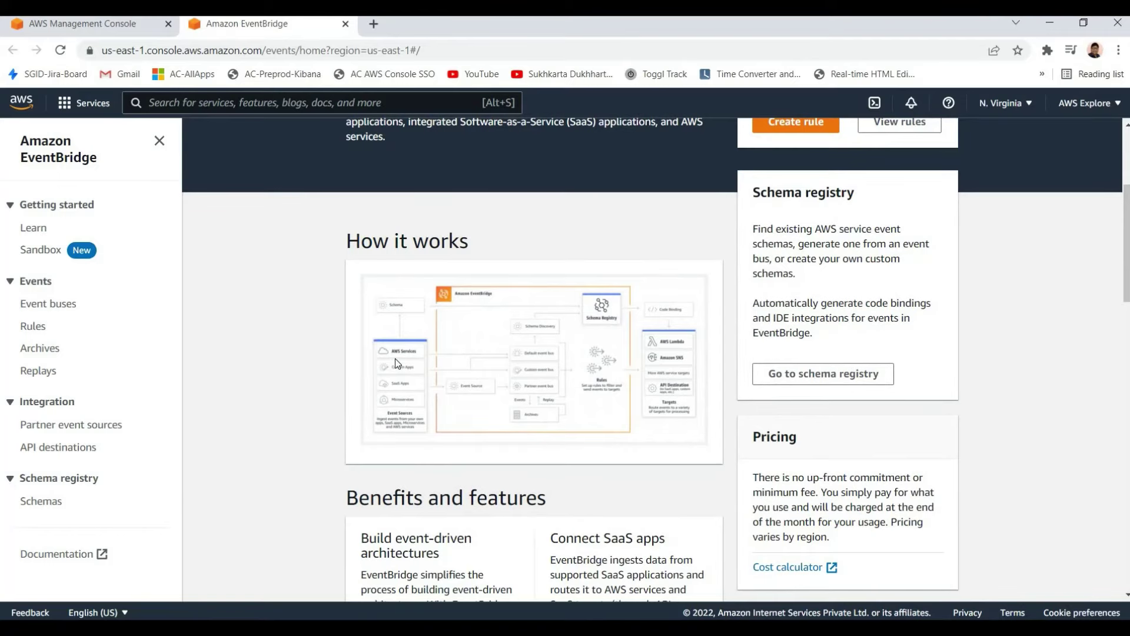
{"action": "scroll", "coordinate": [395, 362], "scroll_direction": "up", "scroll_amount": 2}
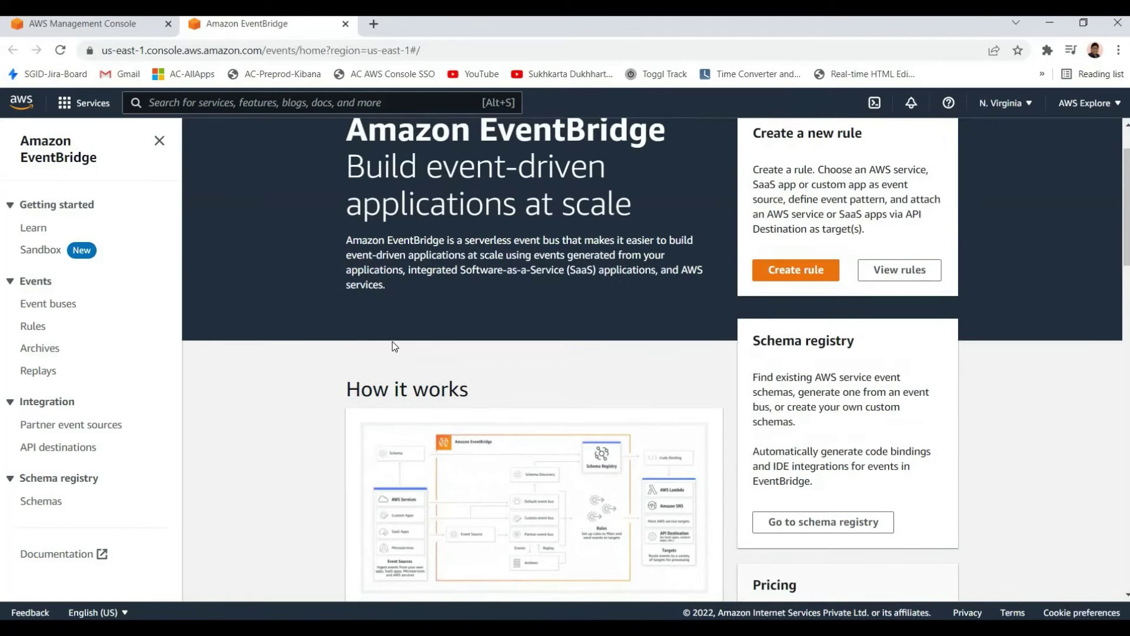
{"action": "scroll", "coordinate": [392, 346], "scroll_direction": "up", "scroll_amount": 1}
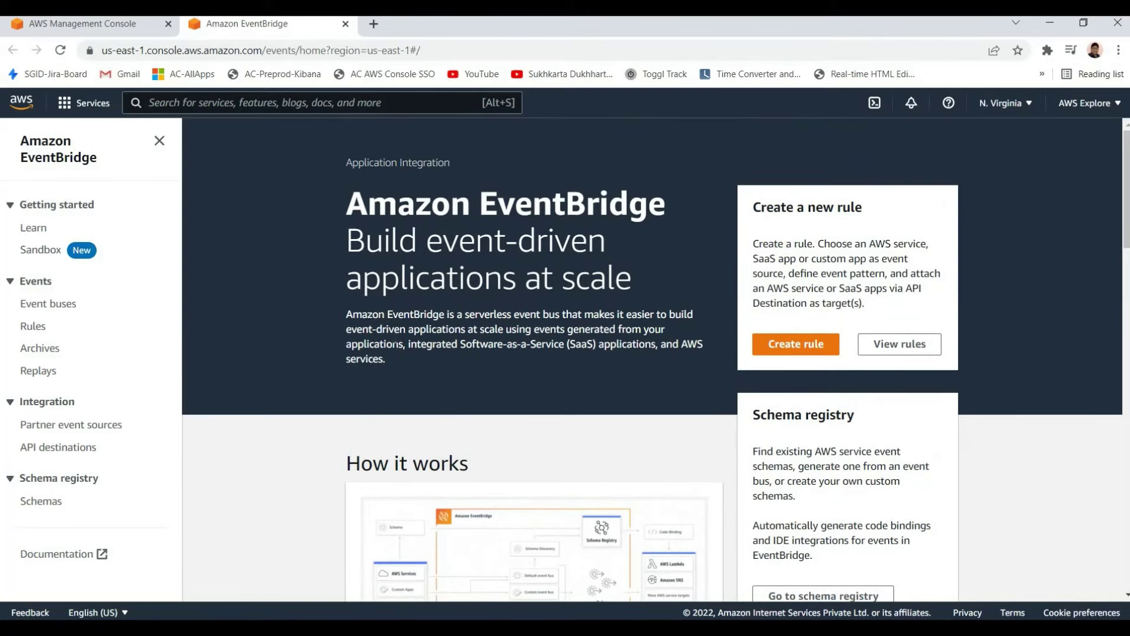
{"action": "scroll", "coordinate": [395, 346], "scroll_direction": "down", "scroll_amount": 1}
{"action": "scroll", "coordinate": [386, 338], "scroll_direction": "down", "scroll_amount": 1}
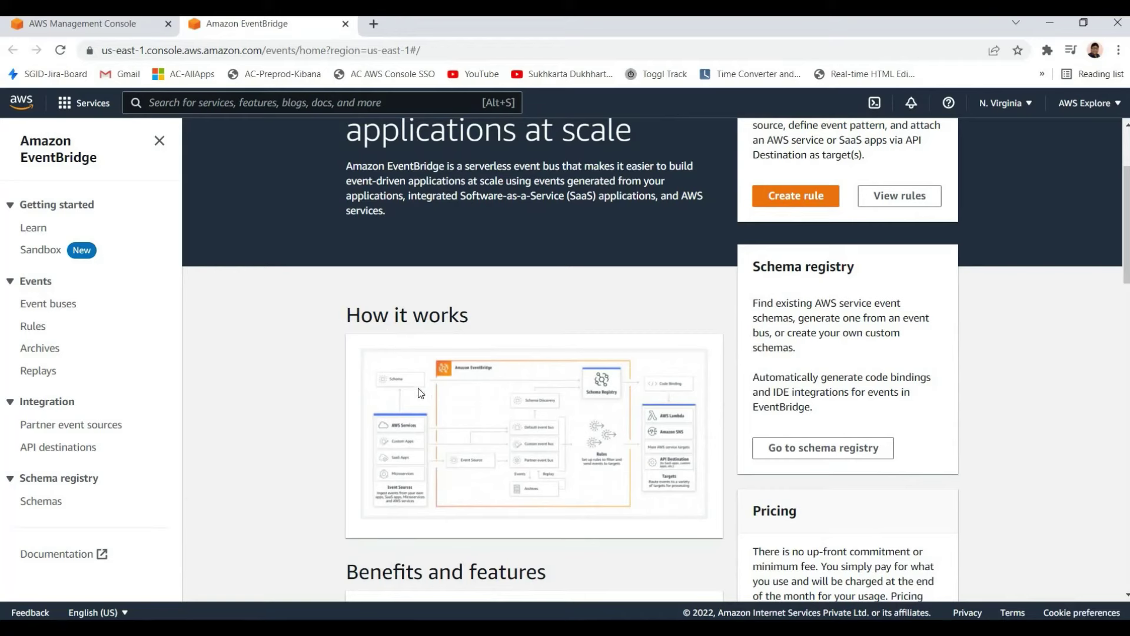
{"action": "scroll", "coordinate": [353, 274], "scroll_direction": "up", "scroll_amount": 1}
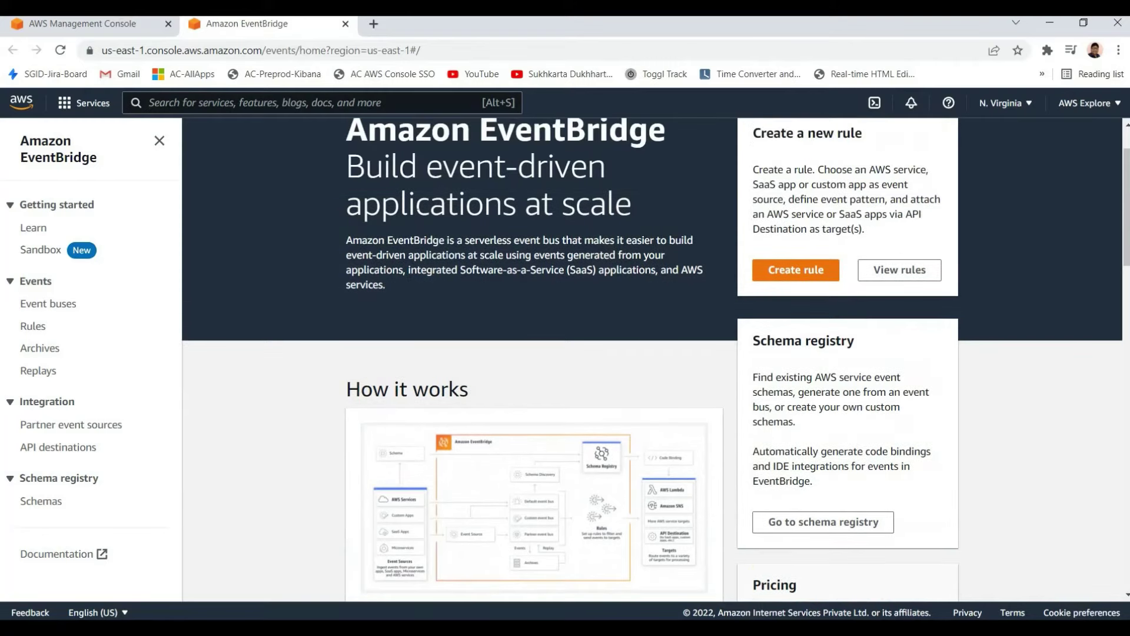
{"action": "scroll", "coordinate": [353, 274], "scroll_direction": "up", "scroll_amount": 1}
{"action": "left_click_drag", "start_coordinate": [346, 194], "coordinate": [606, 241]}
{"action": "left_click", "coordinate": [530, 382]}
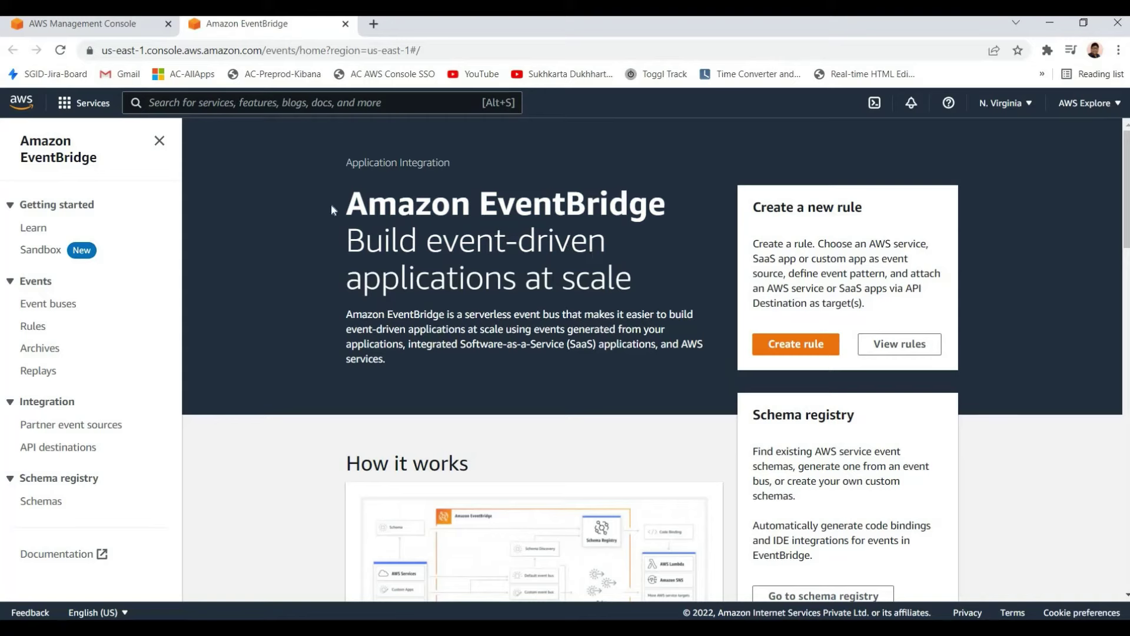
{"action": "left_click_drag", "start_coordinate": [346, 193], "coordinate": [631, 289]}
{"action": "left_click", "coordinate": [365, 241]}
{"action": "double_click", "coordinate": [364, 241]}
{"action": "left_click", "coordinate": [365, 242]}
{"action": "left_click_drag", "start_coordinate": [347, 203], "coordinate": [609, 244]}
{"action": "left_click", "coordinate": [548, 247]}
Scroll further and highlight the EventBridge hero text, heading and 'at scale' tagline
{"action": "scroll", "coordinate": [534, 341], "scroll_direction": "down", "scroll_amount": 1}
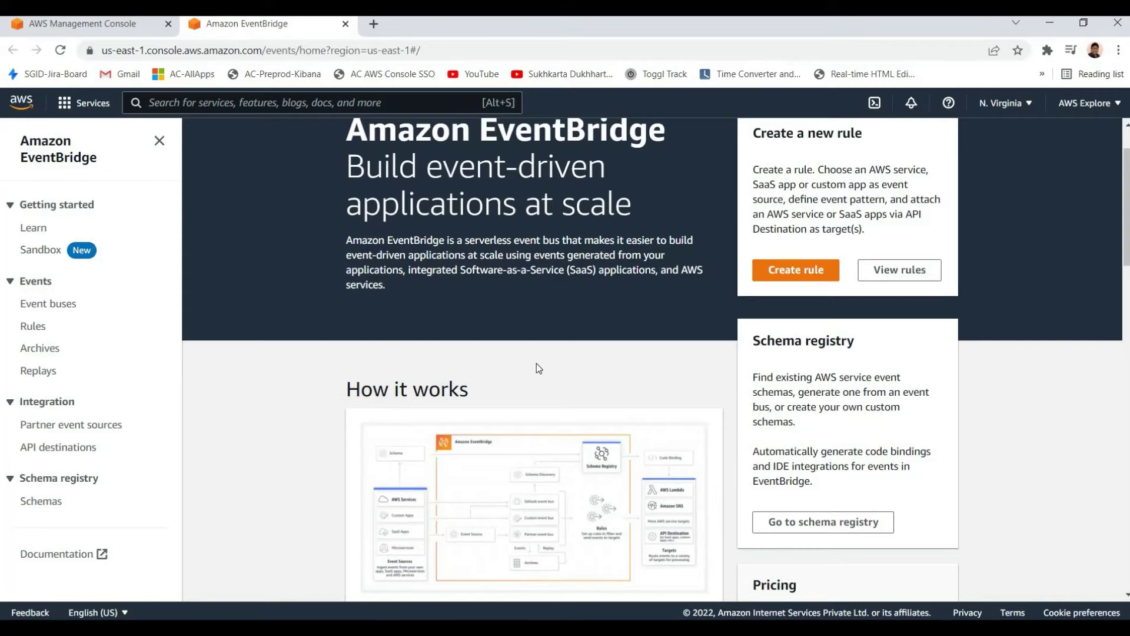
{"action": "scroll", "coordinate": [532, 359], "scroll_direction": "down", "scroll_amount": 1}
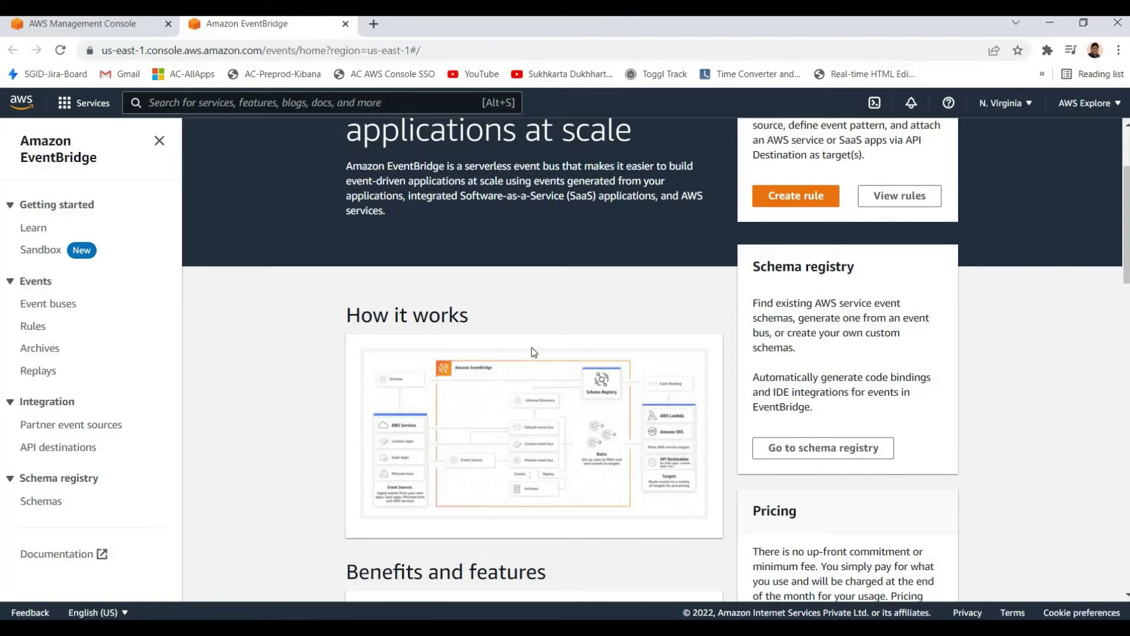
{"action": "scroll", "coordinate": [356, 247], "scroll_direction": "down", "scroll_amount": 3}
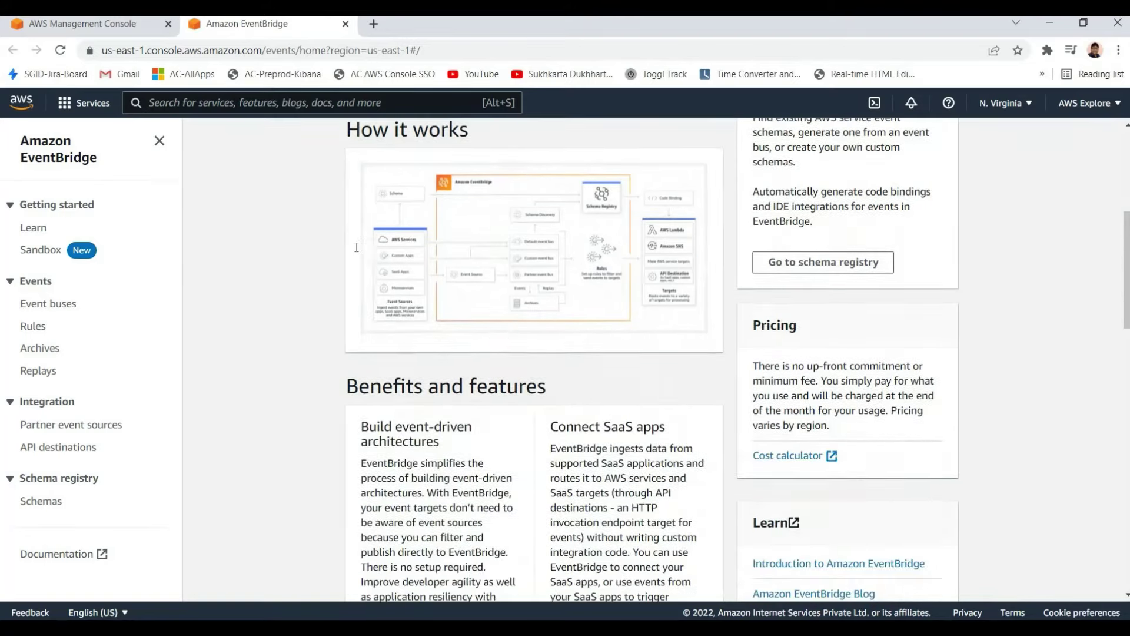
{"action": "scroll", "coordinate": [356, 247], "scroll_direction": "up", "scroll_amount": 5}
{"action": "left_click_drag", "start_coordinate": [346, 194], "coordinate": [654, 315]}
{"action": "left_click", "coordinate": [655, 315]}
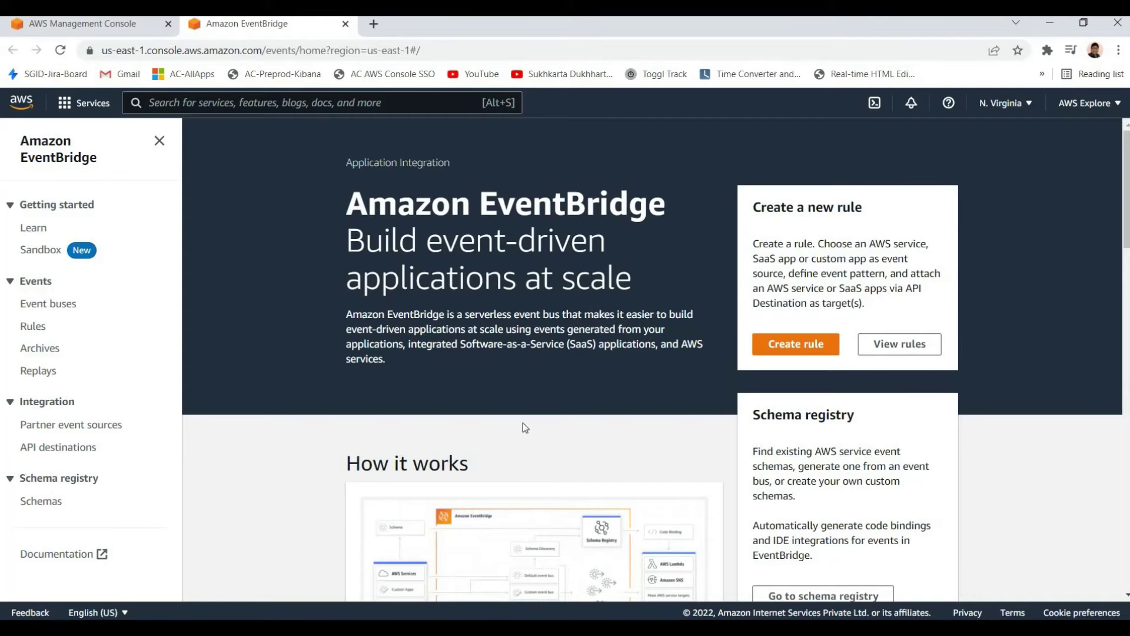
{"action": "scroll", "coordinate": [505, 440], "scroll_direction": "down", "scroll_amount": 2}
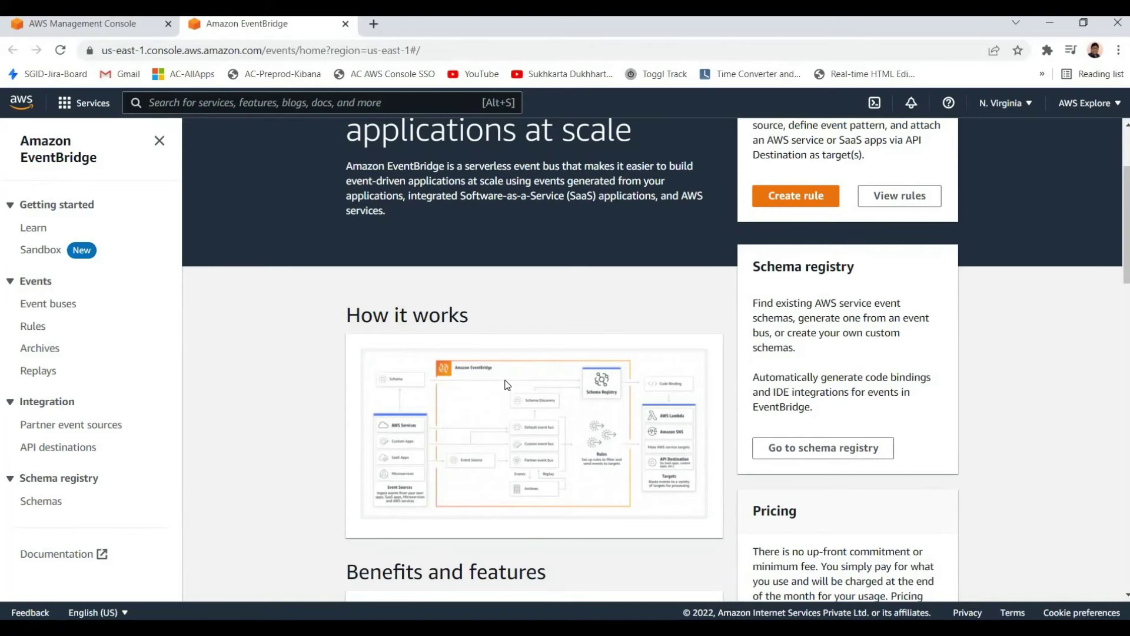
{"action": "scroll", "coordinate": [407, 284], "scroll_direction": "up", "scroll_amount": 3}
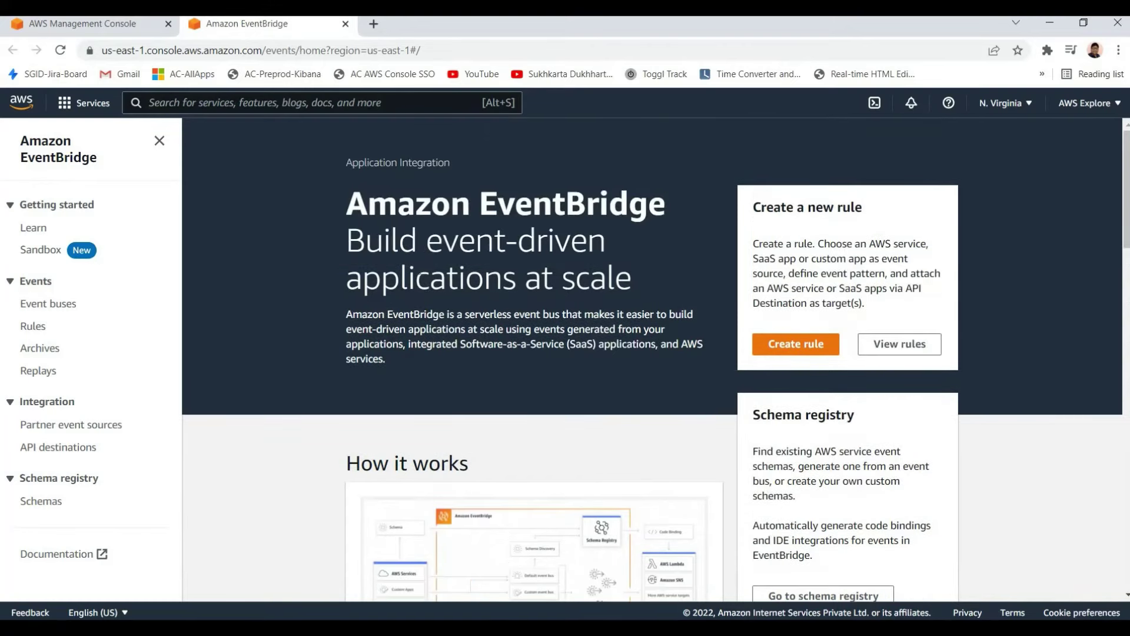
{"action": "mouse_move", "coordinate": [348, 197]}
{"action": "left_mouse_down"}
{"action": "mouse_move", "coordinate": [340, 235]}
{"action": "mouse_move", "coordinate": [445, 282]}
{"action": "mouse_move", "coordinate": [347, 200]}
{"action": "left_mouse_up"}
{"action": "left_click_drag", "start_coordinate": [479, 203], "coordinate": [628, 262]}
{"action": "left_click", "coordinate": [597, 312]}
{"action": "left_click_drag", "start_coordinate": [586, 203], "coordinate": [606, 242]}
{"action": "left_click", "coordinate": [606, 241]}
Highlight part of the tagline once more, then close the EventBridge tab with Ctrl+W
{"action": "scroll", "coordinate": [507, 454], "scroll_direction": "down", "scroll_amount": 10}
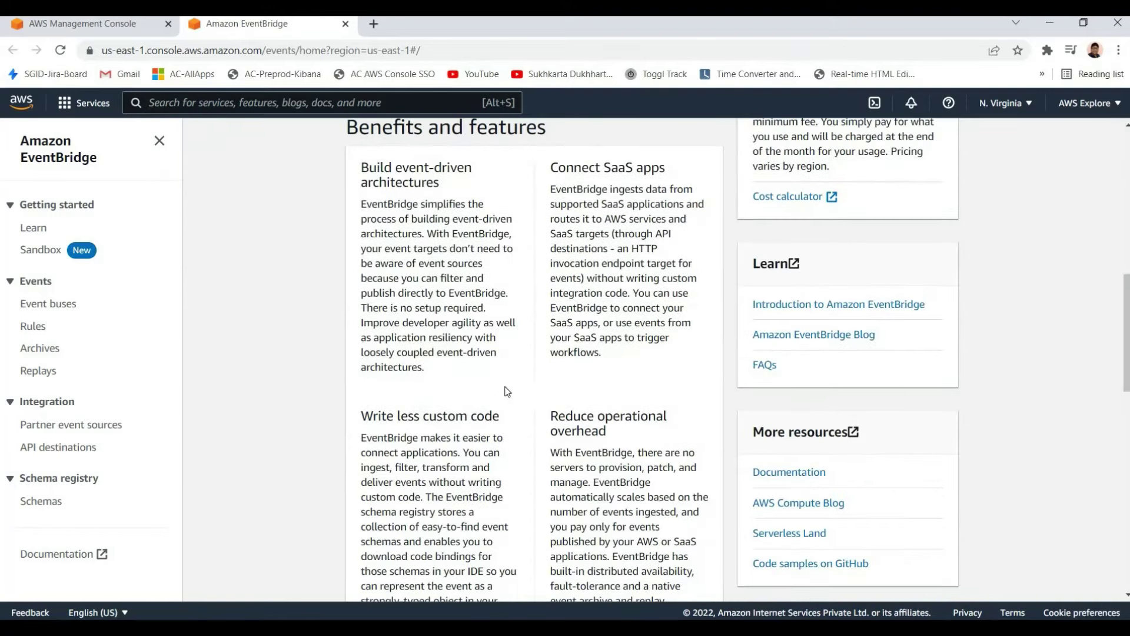
{"action": "scroll", "coordinate": [507, 391], "scroll_direction": "down", "scroll_amount": 4}
{"action": "scroll", "coordinate": [504, 386], "scroll_direction": "up", "scroll_amount": 14}
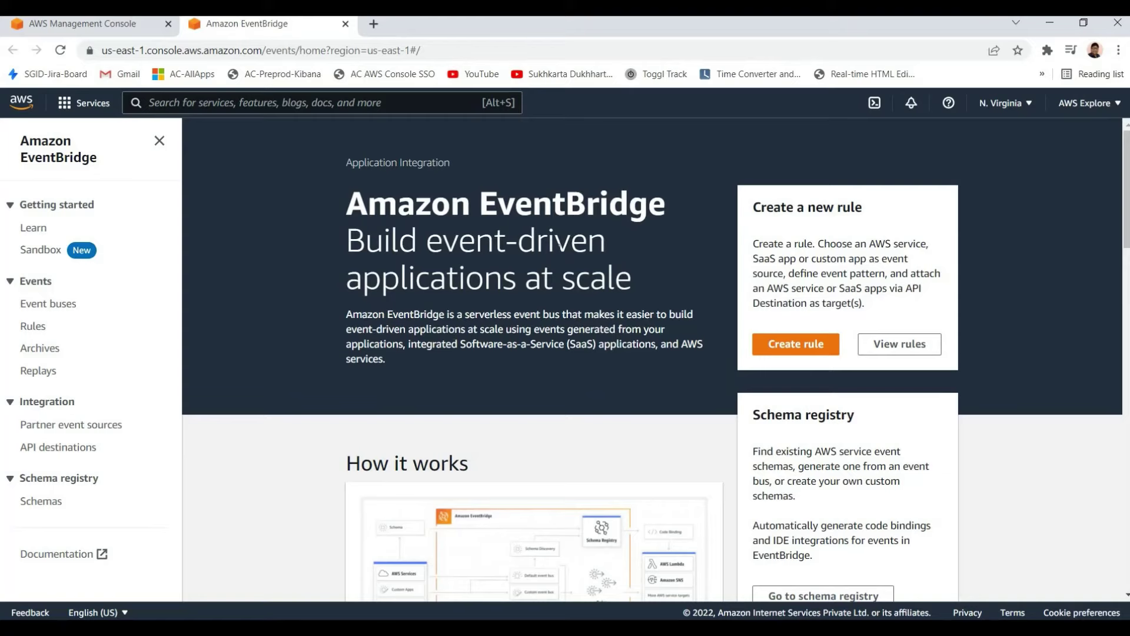
{"action": "left_click_drag", "start_coordinate": [381, 240], "coordinate": [554, 242]}
{"action": "left_click", "coordinate": [513, 312]}
{"action": "left_click", "coordinate": [666, 203]}
{"action": "key", "text": "ctrl+w"}
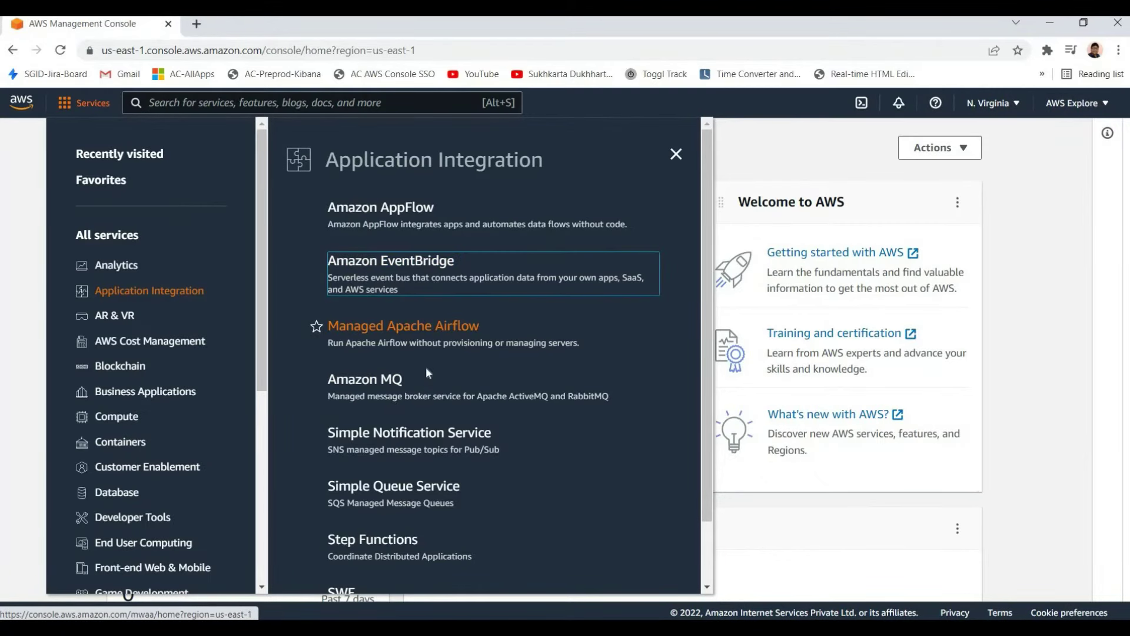
From the Application Integration list, open Simple Notification Service in a new tab and switch to it
{"action": "scroll", "coordinate": [388, 389], "scroll_direction": "down", "scroll_amount": 2}
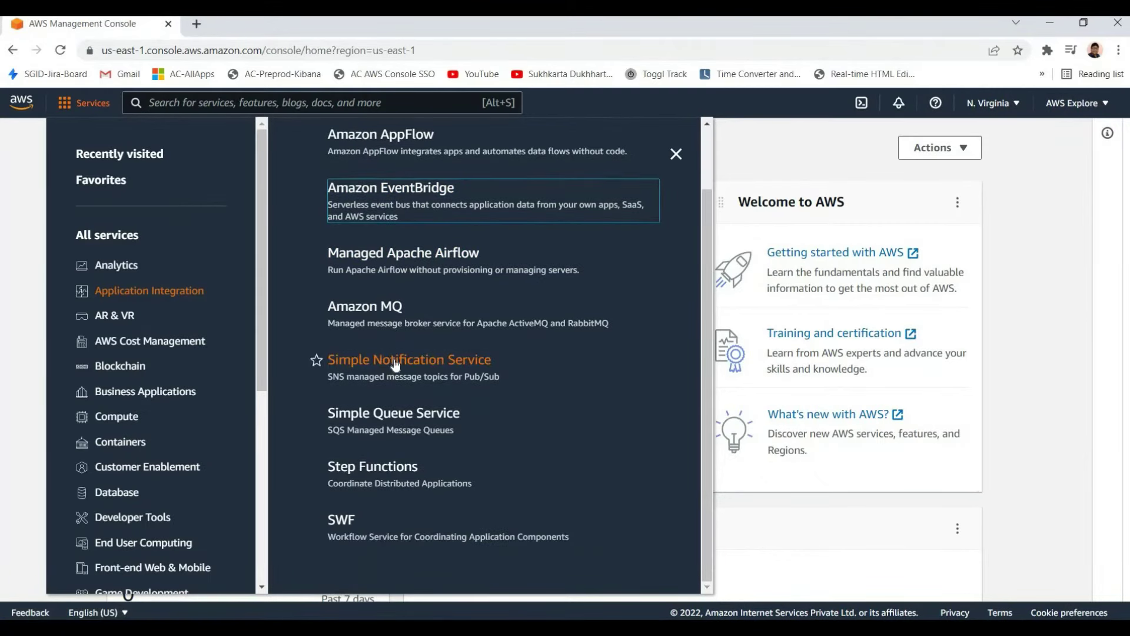
{"action": "right_click", "coordinate": [402, 358]}
{"action": "left_click", "coordinate": [430, 368]}
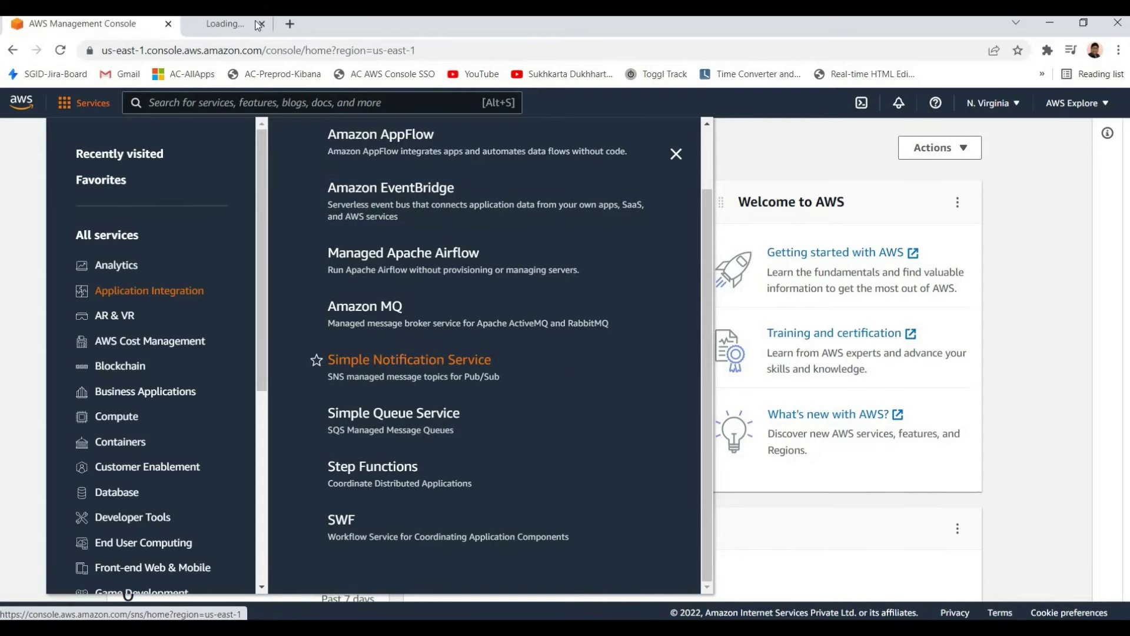
{"action": "key", "text": "ctrl+Tab"}
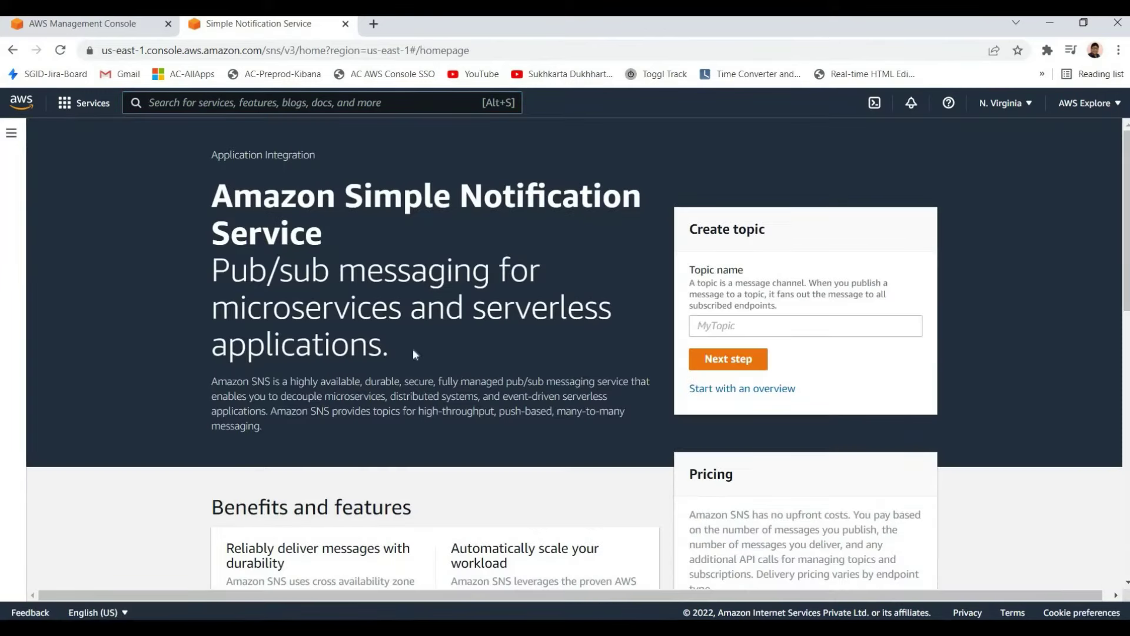
Highlight the SNS Pub/sub tagline and the Amazon SNS description paragraph while reading
{"action": "triple_click", "coordinate": [486, 337]}
{"action": "left_click", "coordinate": [490, 338]}
{"action": "triple_click", "coordinate": [456, 350]}
{"action": "left_click", "coordinate": [501, 345]}
{"action": "left_click_drag", "start_coordinate": [323, 307], "coordinate": [481, 362]}
{"action": "left_click", "coordinate": [481, 365]}
{"action": "triple_click", "coordinate": [362, 428]}
{"action": "left_click", "coordinate": [412, 427]}
{"action": "triple_click", "coordinate": [436, 426]}
{"action": "left_click", "coordinate": [445, 426]}
{"action": "left_click_drag", "start_coordinate": [289, 382], "coordinate": [511, 413]}
{"action": "left_click", "coordinate": [511, 412]}
Scroll the SNS page and highlight the 'Pub/sub messaging for microservices' tagline
{"action": "scroll", "coordinate": [512, 412], "scroll_direction": "down", "scroll_amount": 3}
{"action": "scroll", "coordinate": [512, 412], "scroll_direction": "down", "scroll_amount": 2}
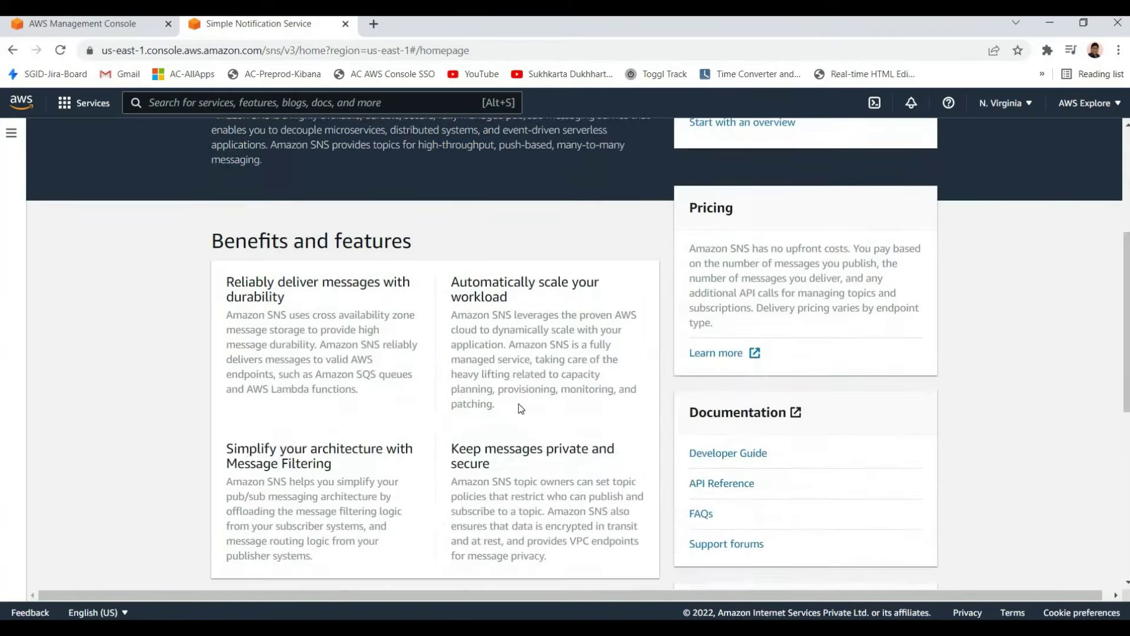
{"action": "scroll", "coordinate": [519, 408], "scroll_direction": "up", "scroll_amount": 2}
{"action": "scroll", "coordinate": [520, 408], "scroll_direction": "up", "scroll_amount": 3}
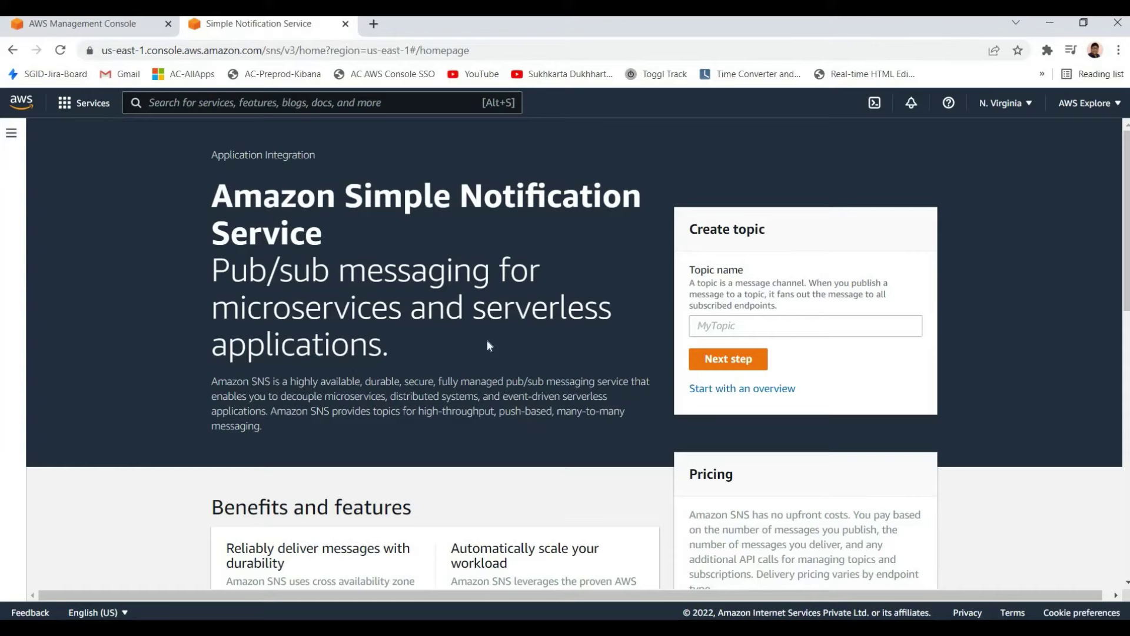
{"action": "left_click_drag", "start_coordinate": [465, 270], "coordinate": [368, 270]}
{"action": "left_click", "coordinate": [440, 341]}
{"action": "left_click", "coordinate": [330, 345]}
{"action": "left_click_drag", "start_coordinate": [329, 345], "coordinate": [211, 271]}
{"action": "left_click", "coordinate": [248, 271]}
{"action": "left_click", "coordinate": [230, 270]}
{"action": "left_click_drag", "start_coordinate": [267, 271], "coordinate": [410, 308]}
{"action": "left_click", "coordinate": [306, 369]}
Highlight the description again, scroll through the page, and close the SNS tab
{"action": "scroll", "coordinate": [358, 367], "scroll_direction": "down", "scroll_amount": 1}
{"action": "left_click_drag", "start_coordinate": [358, 368], "coordinate": [228, 271]}
{"action": "left_click", "coordinate": [365, 126]}
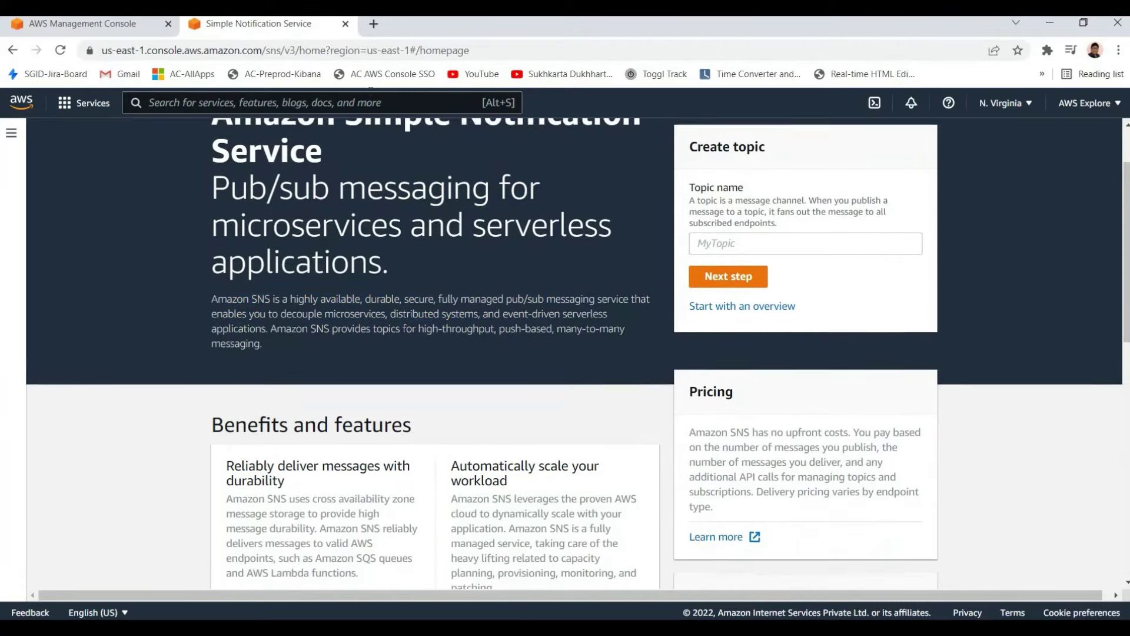
{"action": "scroll", "coordinate": [362, 156], "scroll_direction": "up", "scroll_amount": 1}
{"action": "scroll", "coordinate": [327, 218], "scroll_direction": "down", "scroll_amount": 4}
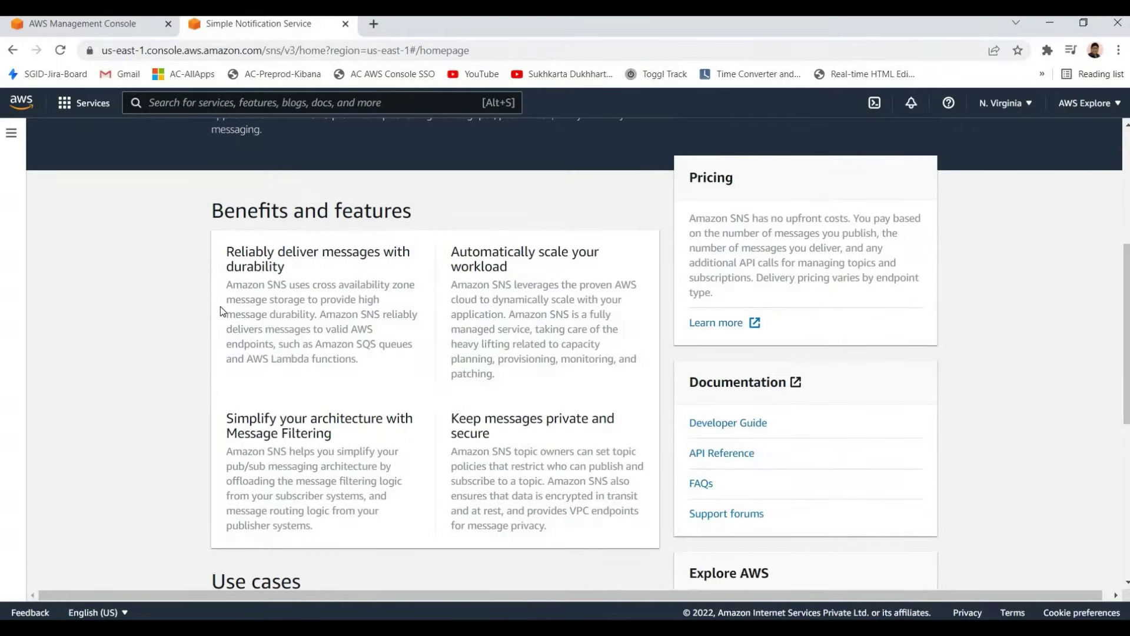
{"action": "scroll", "coordinate": [387, 208], "scroll_direction": "down", "scroll_amount": 3}
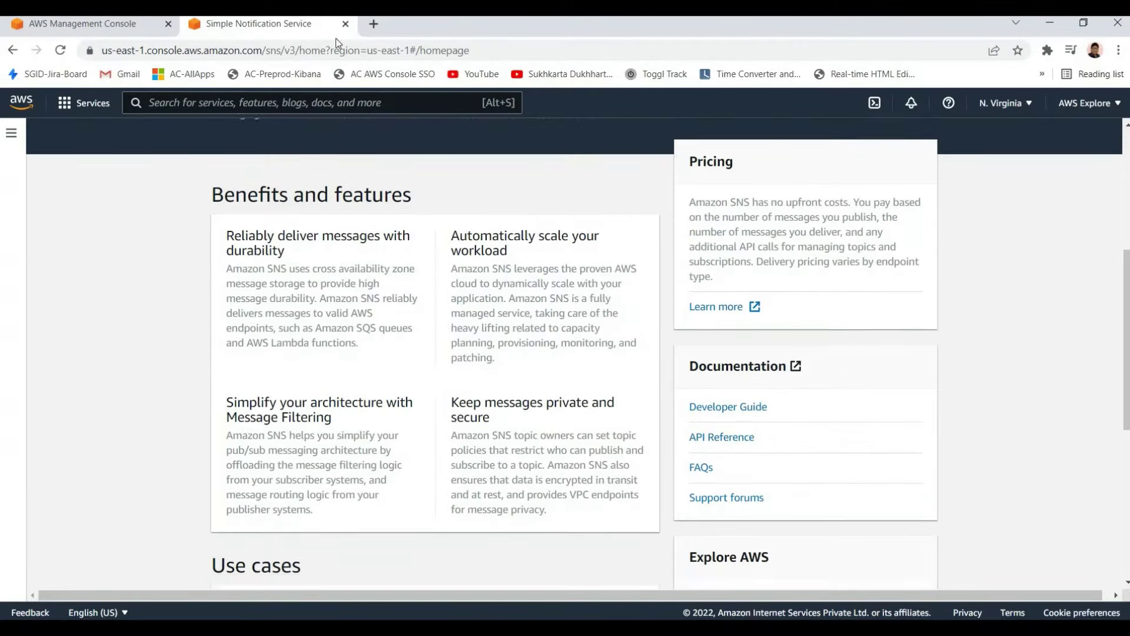
{"action": "scroll", "coordinate": [486, 367], "scroll_direction": "up", "scroll_amount": 5}
{"action": "key", "text": "ctrl+w"}
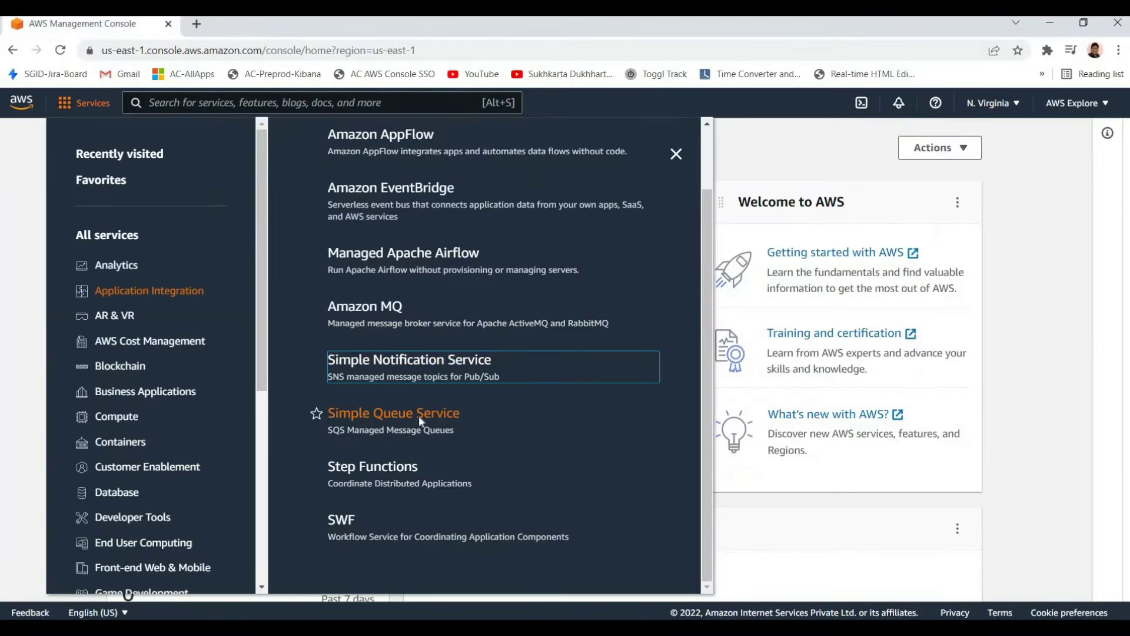
Open Simple Queue Service in a new tab from the Services menu and switch to it
{"action": "right_click", "coordinate": [408, 413]}
{"action": "left_click", "coordinate": [459, 425]}
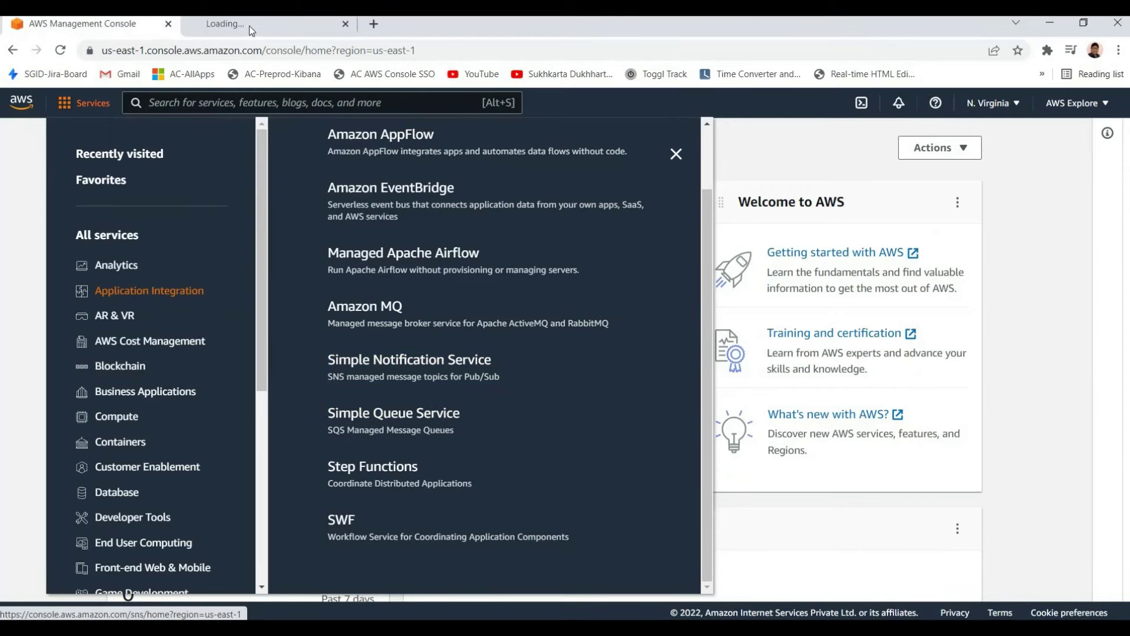
{"action": "left_click", "coordinate": [249, 26]}
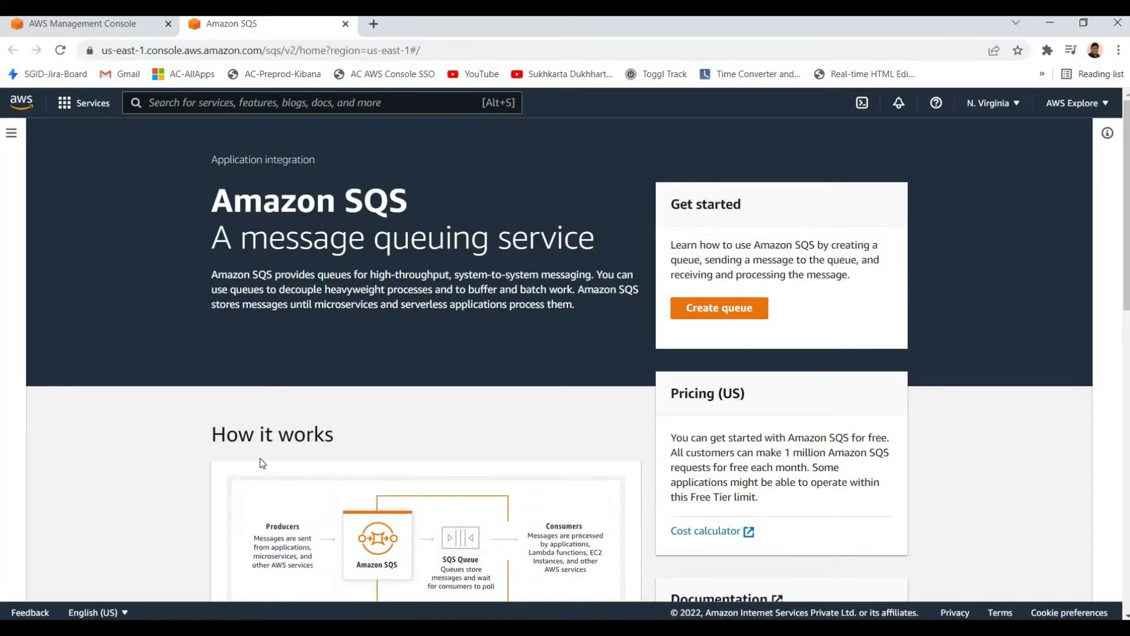
Highlight the SQS hero text and its high-throughput queues description sentence
{"action": "scroll", "coordinate": [261, 462], "scroll_direction": "down", "scroll_amount": 1}
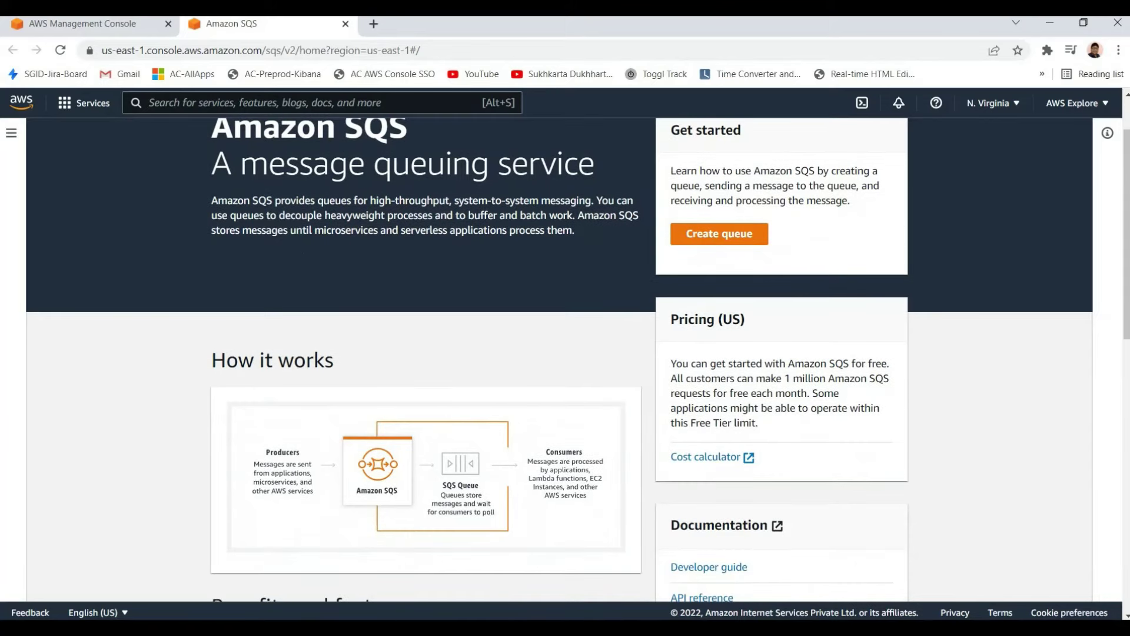
{"action": "scroll", "coordinate": [209, 216], "scroll_direction": "up", "scroll_amount": 1}
{"action": "left_click_drag", "start_coordinate": [211, 191], "coordinate": [406, 289]}
{"action": "left_click", "coordinate": [240, 238]}
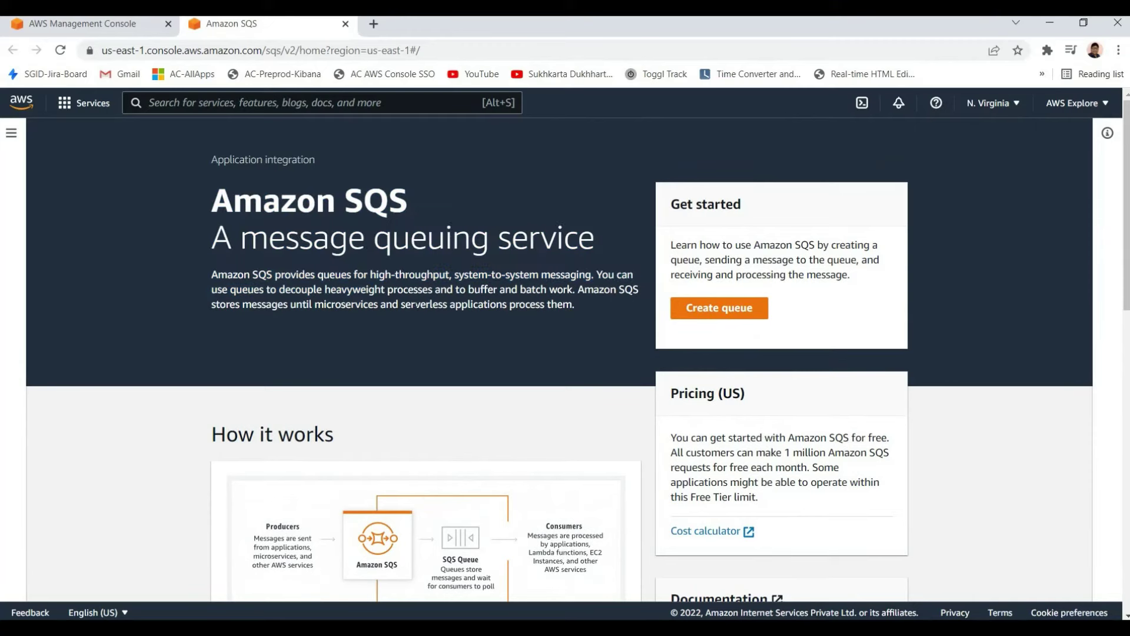
{"action": "left_click_drag", "start_coordinate": [240, 238], "coordinate": [353, 274]}
{"action": "left_click", "coordinate": [324, 271]}
{"action": "left_click_drag", "start_coordinate": [318, 275], "coordinate": [455, 303]}
{"action": "left_click", "coordinate": [386, 289]}
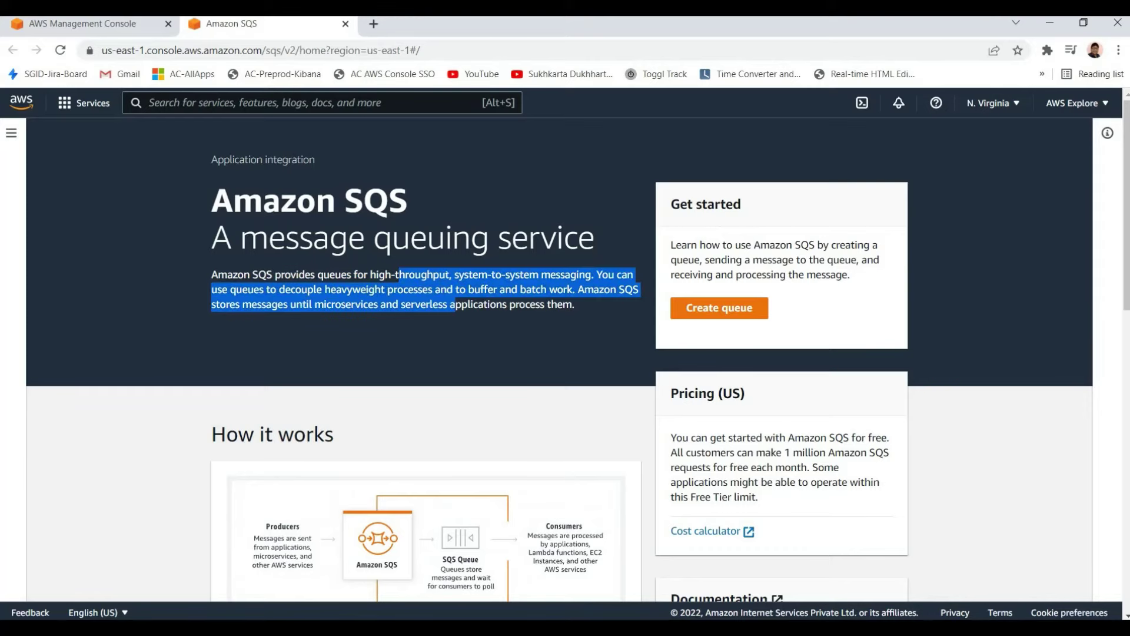
{"action": "left_click", "coordinate": [455, 304]}
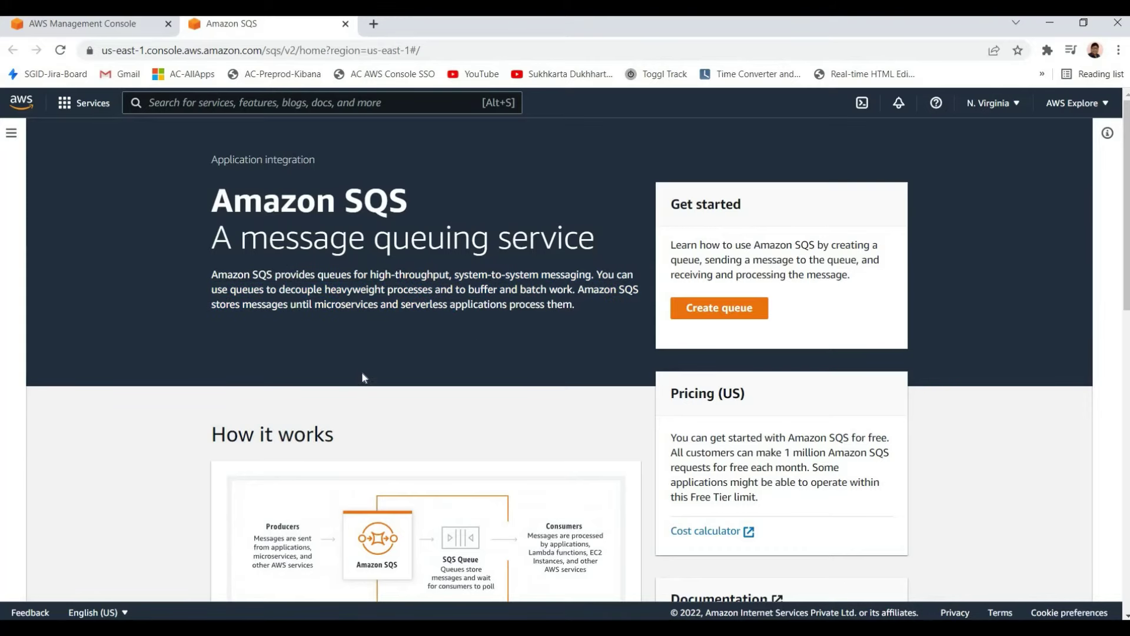
Scroll the SQS page, highlight the Amazon SQS heading, then close the tab
{"action": "scroll", "coordinate": [311, 358], "scroll_direction": "down", "scroll_amount": 4}
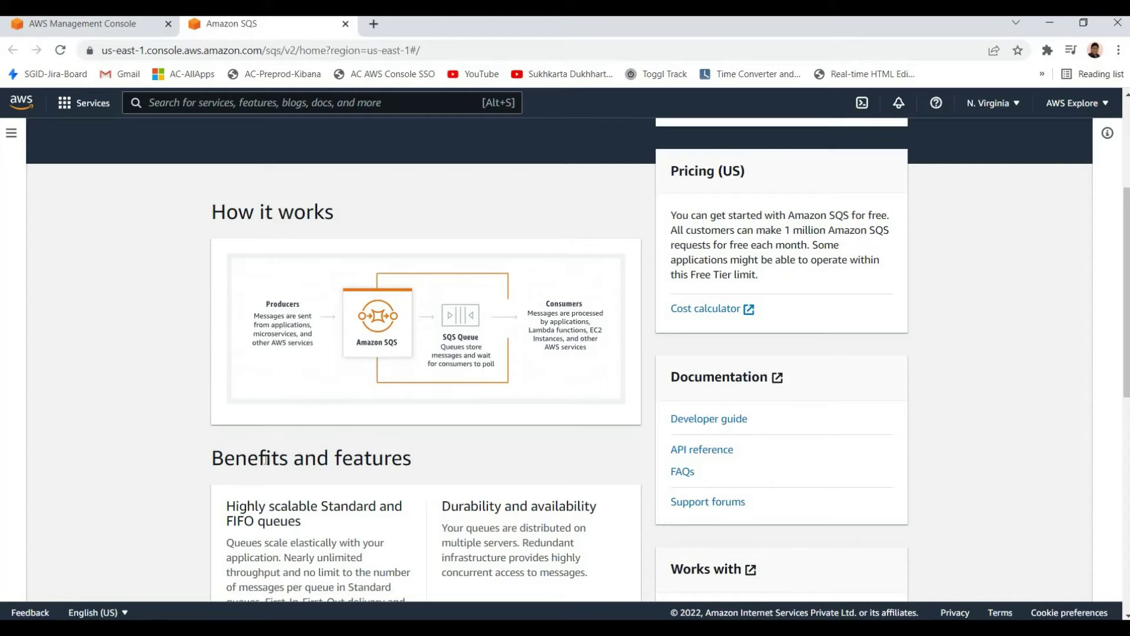
{"action": "scroll", "coordinate": [290, 386], "scroll_direction": "up", "scroll_amount": 4}
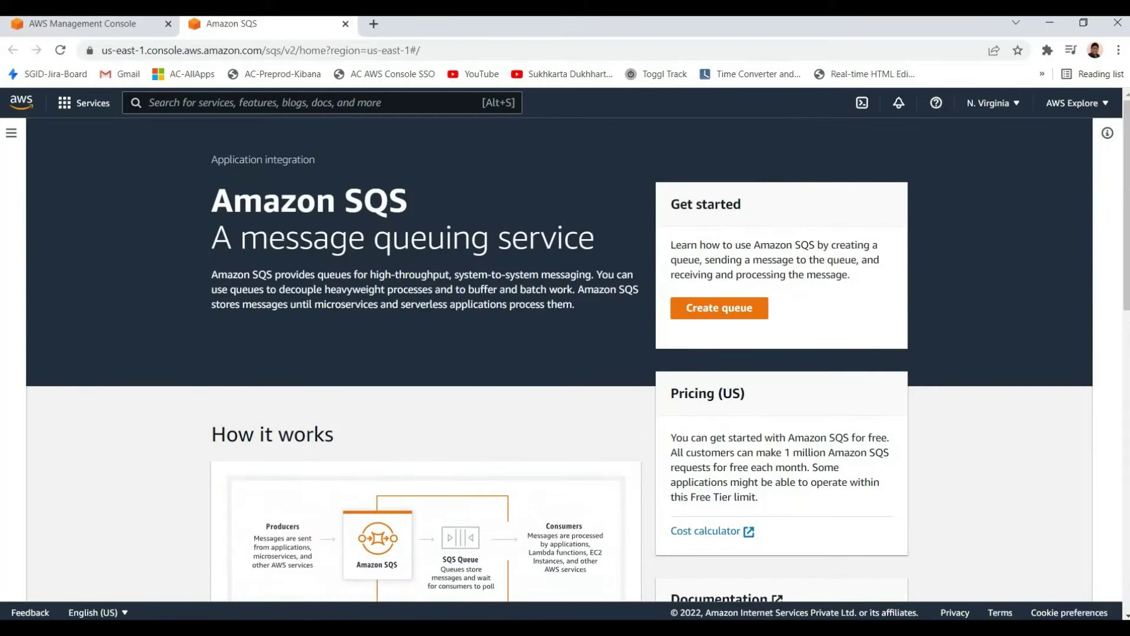
{"action": "left_click_drag", "start_coordinate": [212, 195], "coordinate": [235, 241]}
{"action": "left_click", "coordinate": [376, 200]}
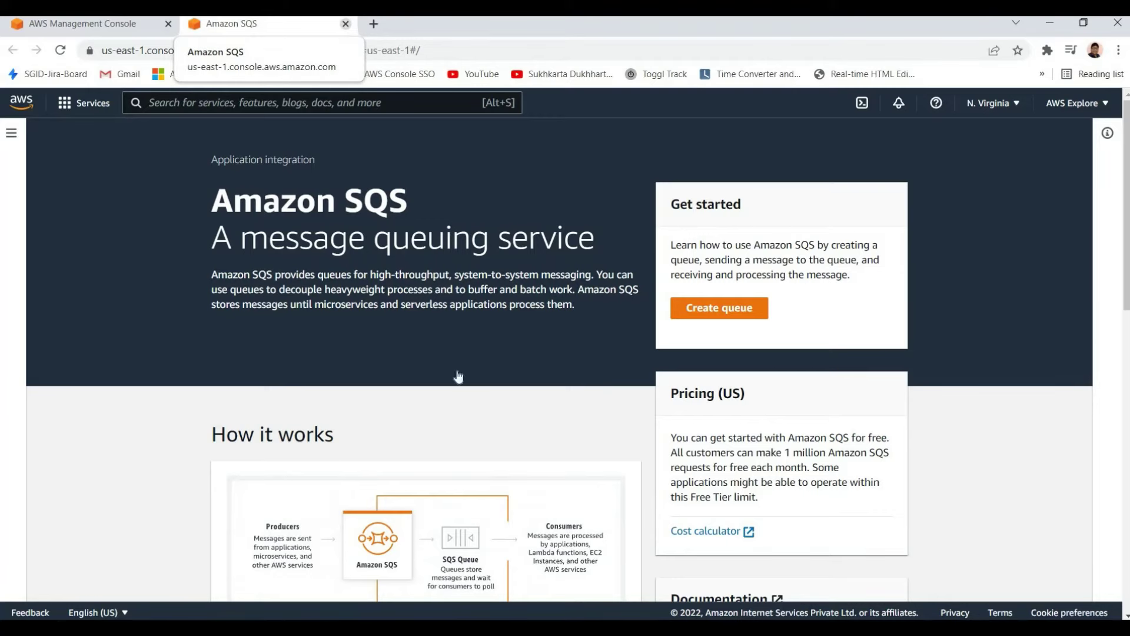
{"action": "key", "text": "ctrl+w"}
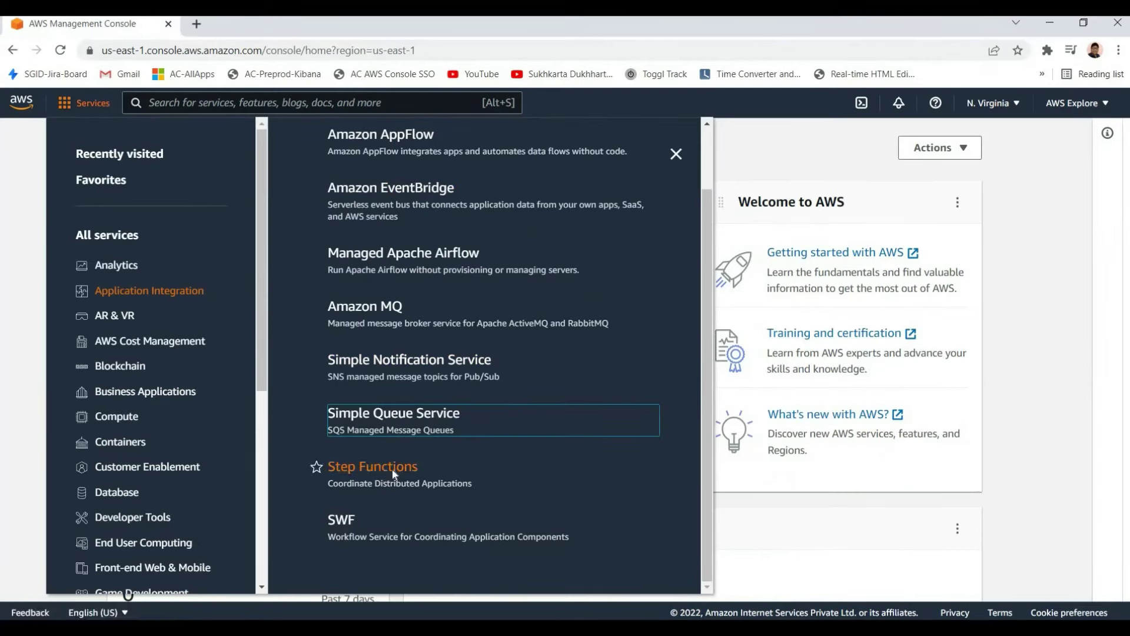
Open Step Functions from the Services menu in a new tab and switch to it
{"action": "right_click", "coordinate": [411, 479]}
{"action": "left_click", "coordinate": [436, 486]}
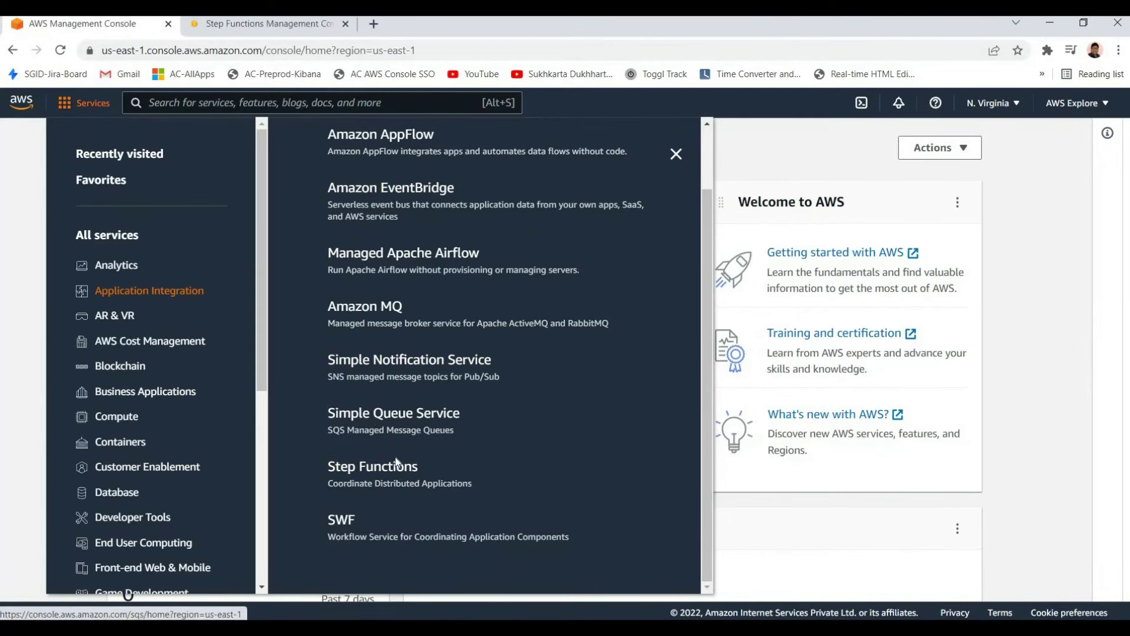
{"action": "left_click", "coordinate": [246, 26]}
Read through the AWS Step Functions heading and introductory paragraph
{"action": "left_click_drag", "start_coordinate": [462, 315], "coordinate": [216, 195]}
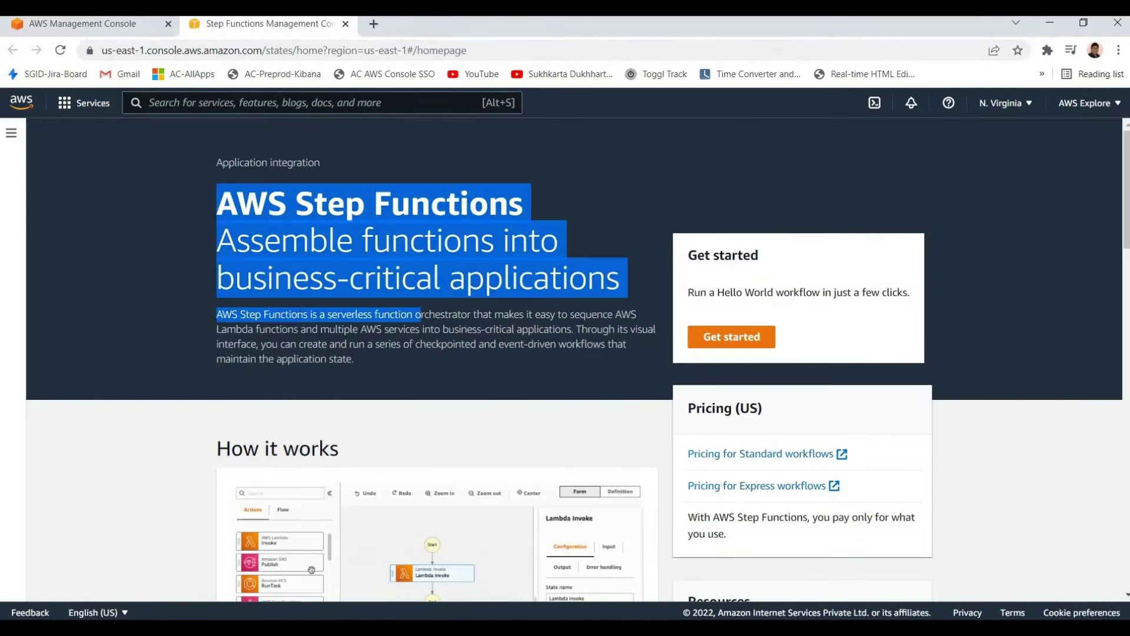
{"action": "left_click", "coordinate": [353, 347]}
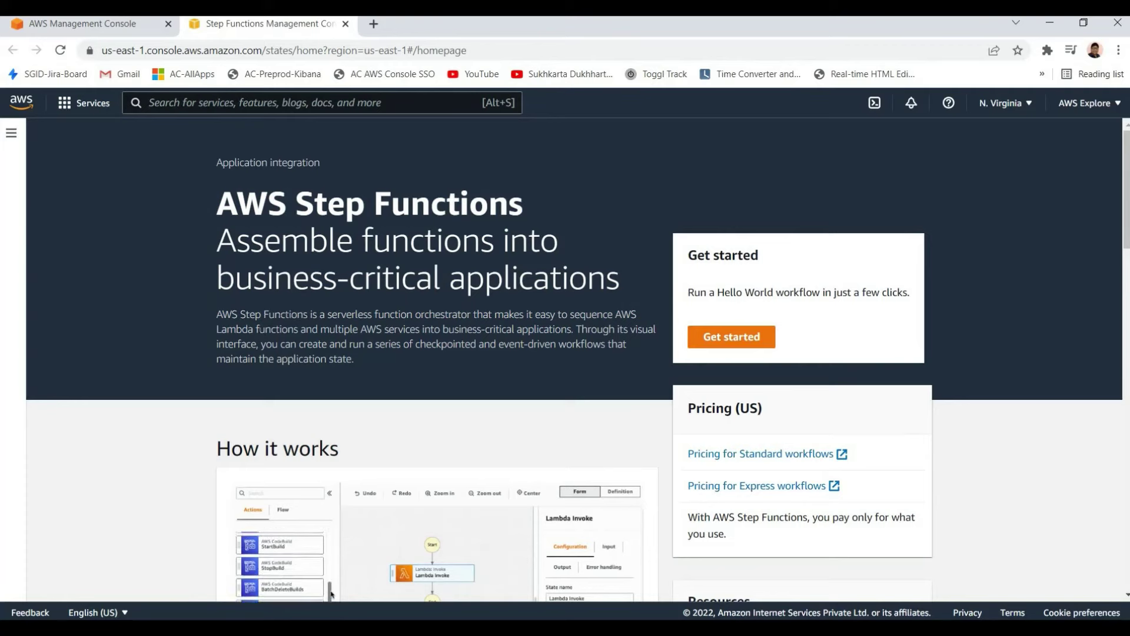
{"action": "triple_click", "coordinate": [419, 373]}
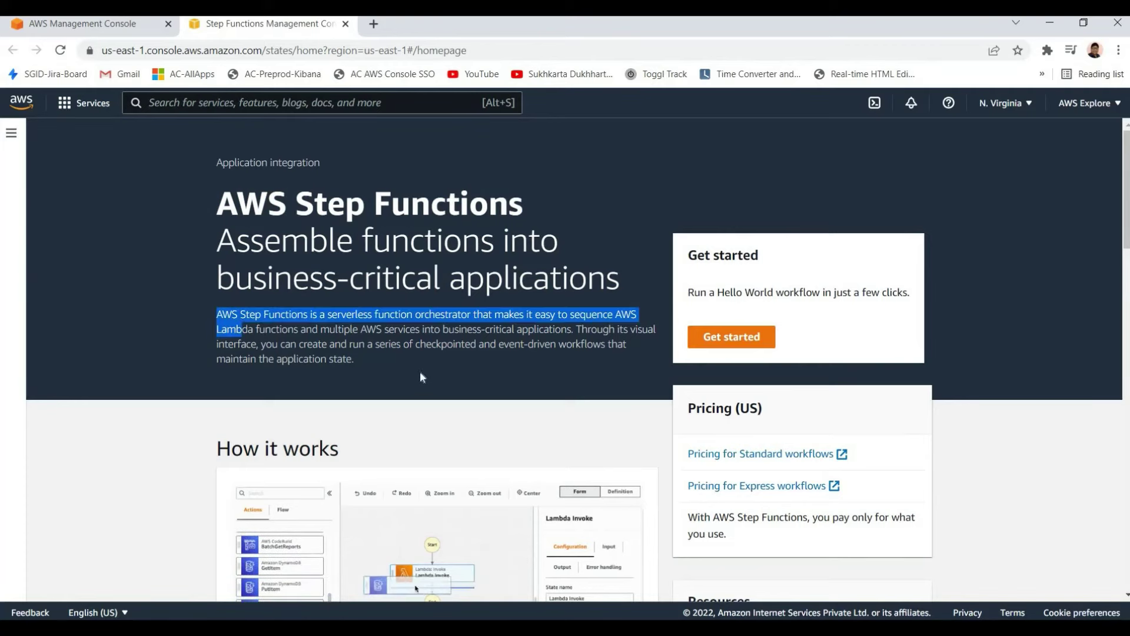
{"action": "left_click", "coordinate": [394, 372]}
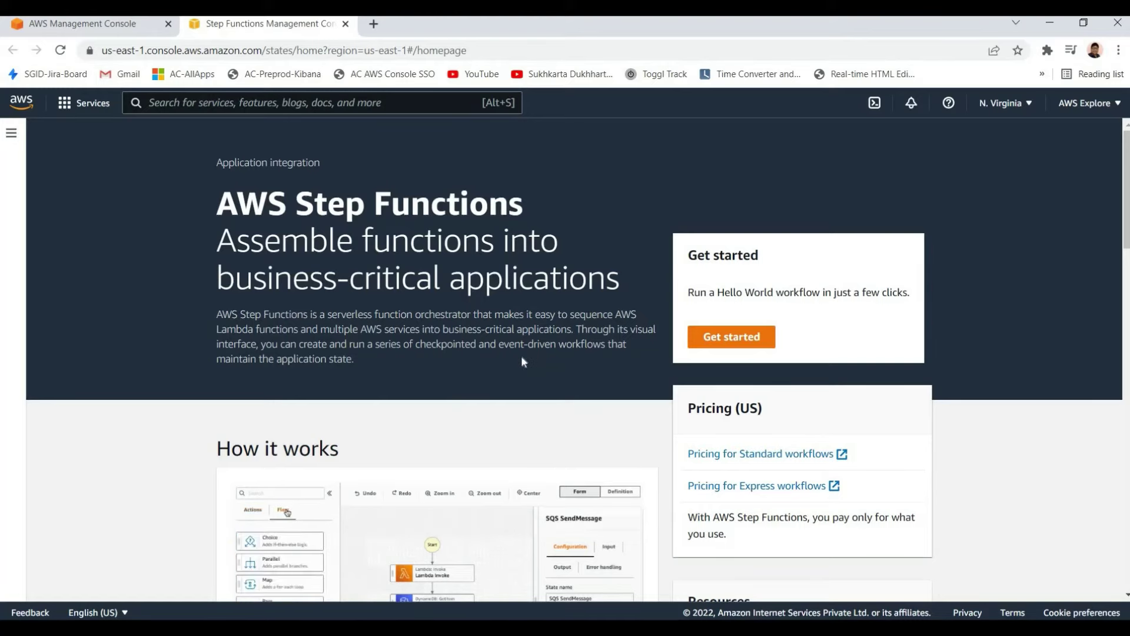
{"action": "scroll", "coordinate": [486, 348], "scroll_direction": "down", "scroll_amount": 2}
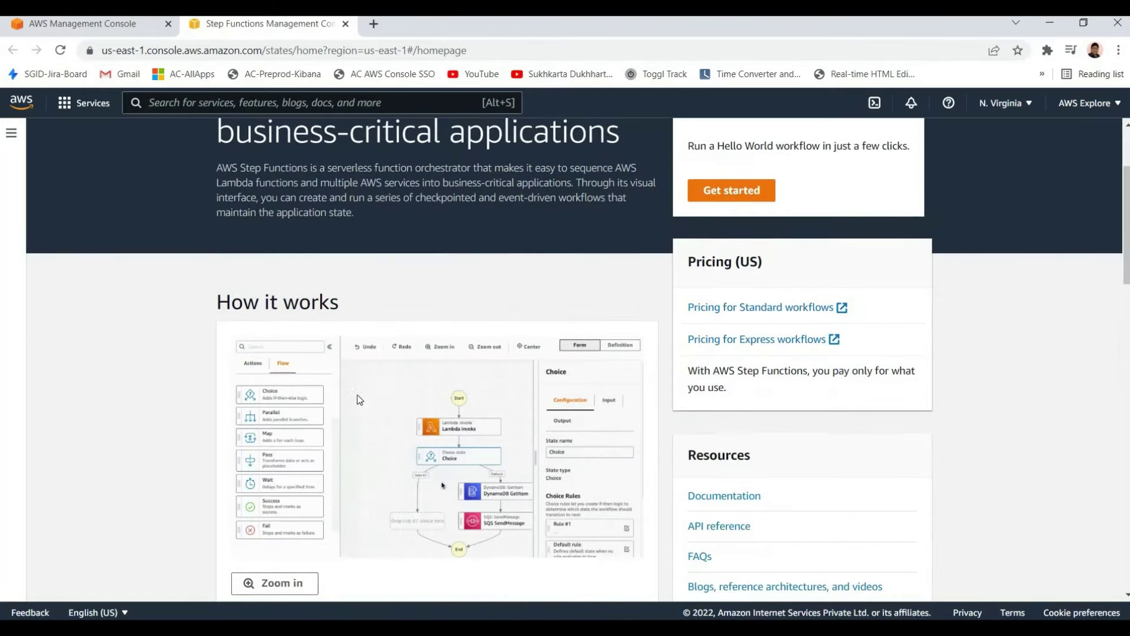
{"action": "scroll", "coordinate": [318, 399], "scroll_direction": "up", "scroll_amount": 1}
{"action": "scroll", "coordinate": [282, 393], "scroll_direction": "down", "scroll_amount": 1}
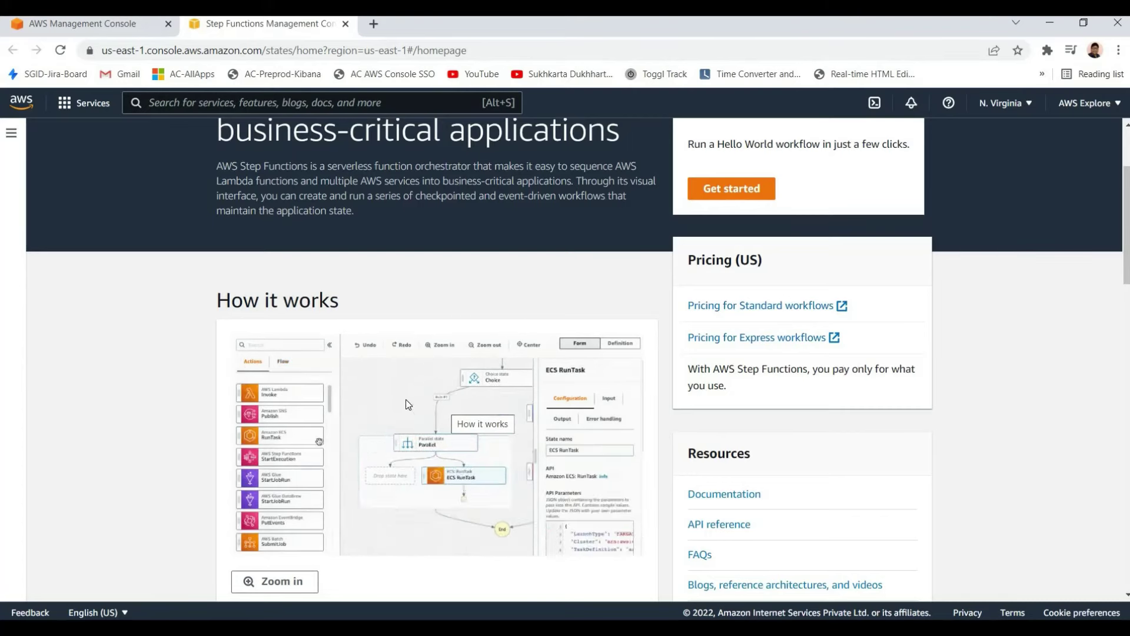
{"action": "scroll", "coordinate": [406, 404], "scroll_direction": "down", "scroll_amount": 5}
{"action": "scroll", "coordinate": [412, 353], "scroll_direction": "up", "scroll_amount": 4}
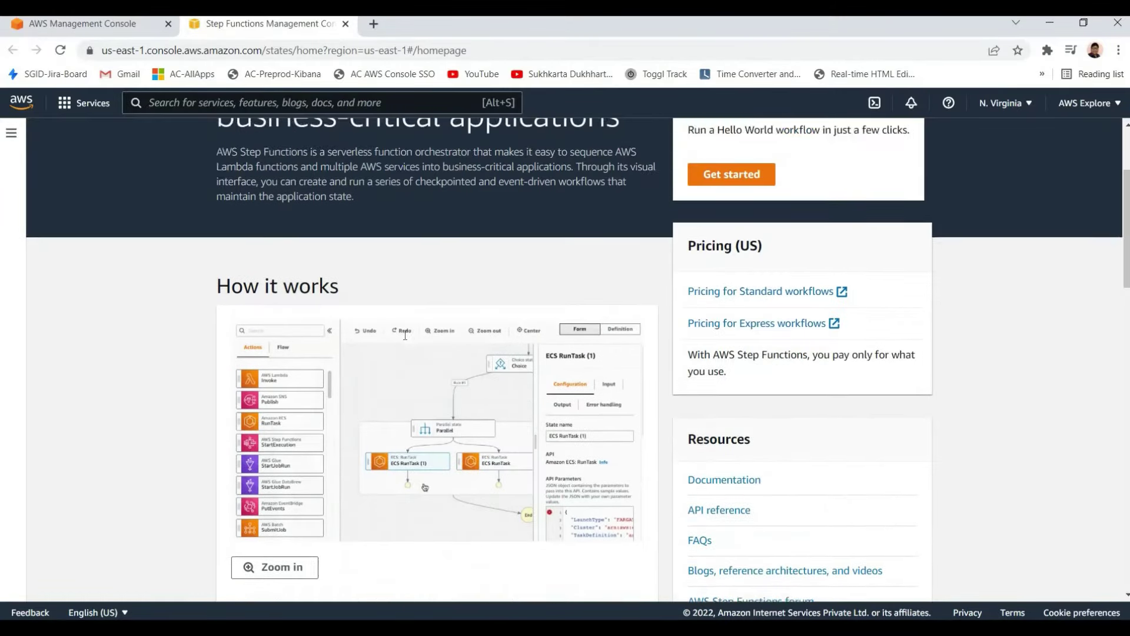
{"action": "scroll", "coordinate": [405, 335], "scroll_direction": "up", "scroll_amount": 3}
{"action": "left_click_drag", "start_coordinate": [217, 203], "coordinate": [457, 248]}
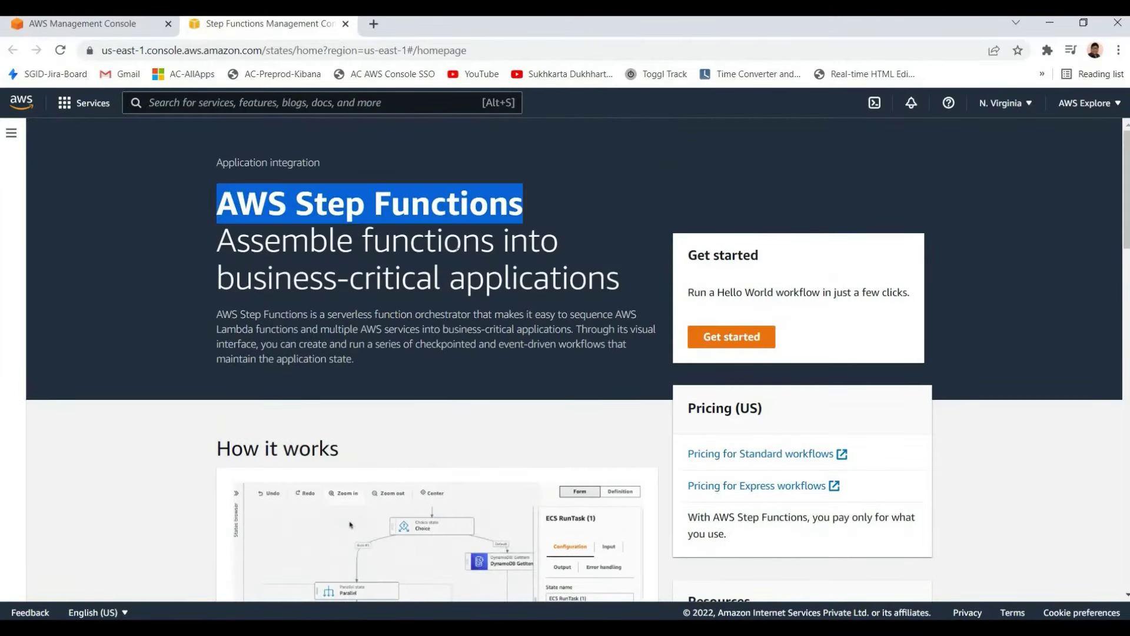
{"action": "left_click", "coordinate": [458, 248]}
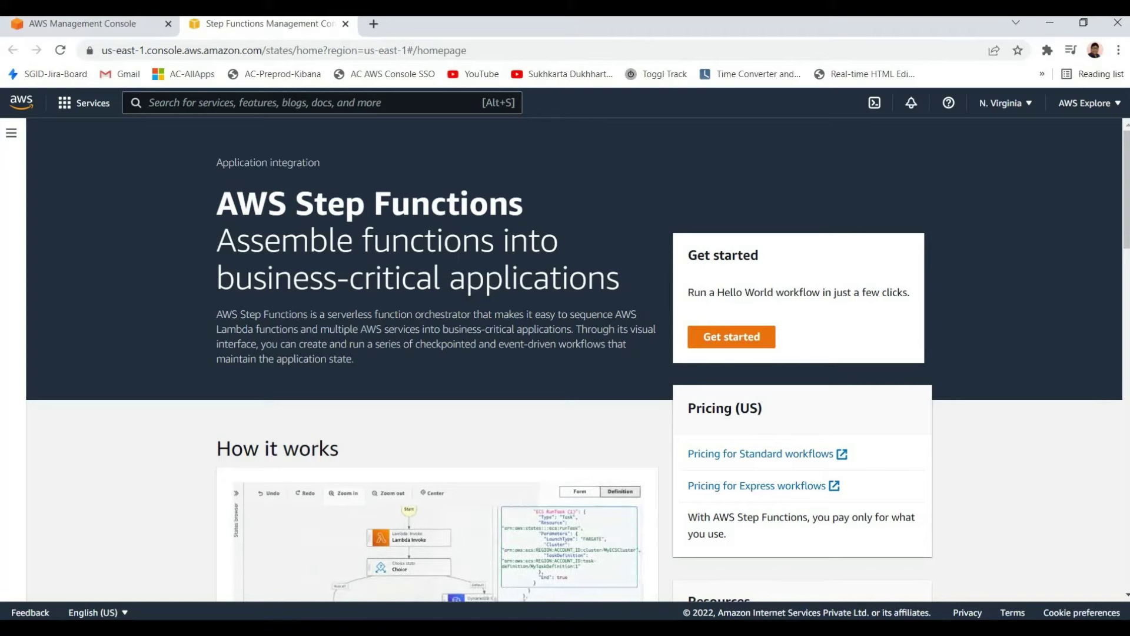
{"action": "left_click_drag", "start_coordinate": [316, 314], "coordinate": [542, 356]}
{"action": "left_click", "coordinate": [510, 361]}
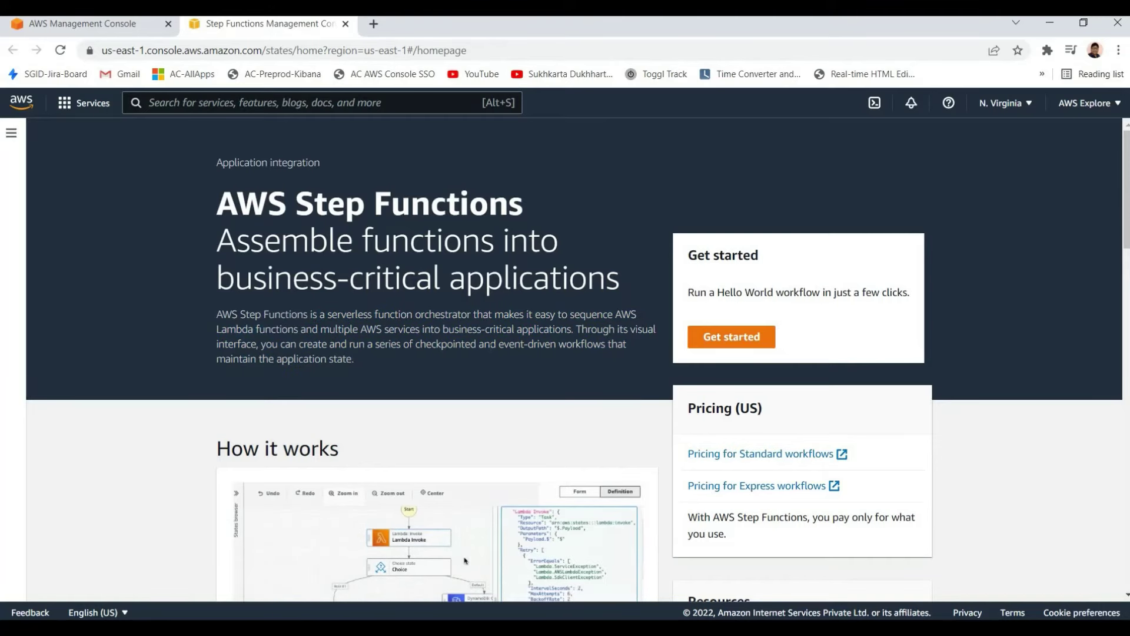
Review the Built-in error handling section and the numbered steps further down, then return to the title
{"action": "scroll", "coordinate": [479, 341], "scroll_direction": "down", "scroll_amount": 1}
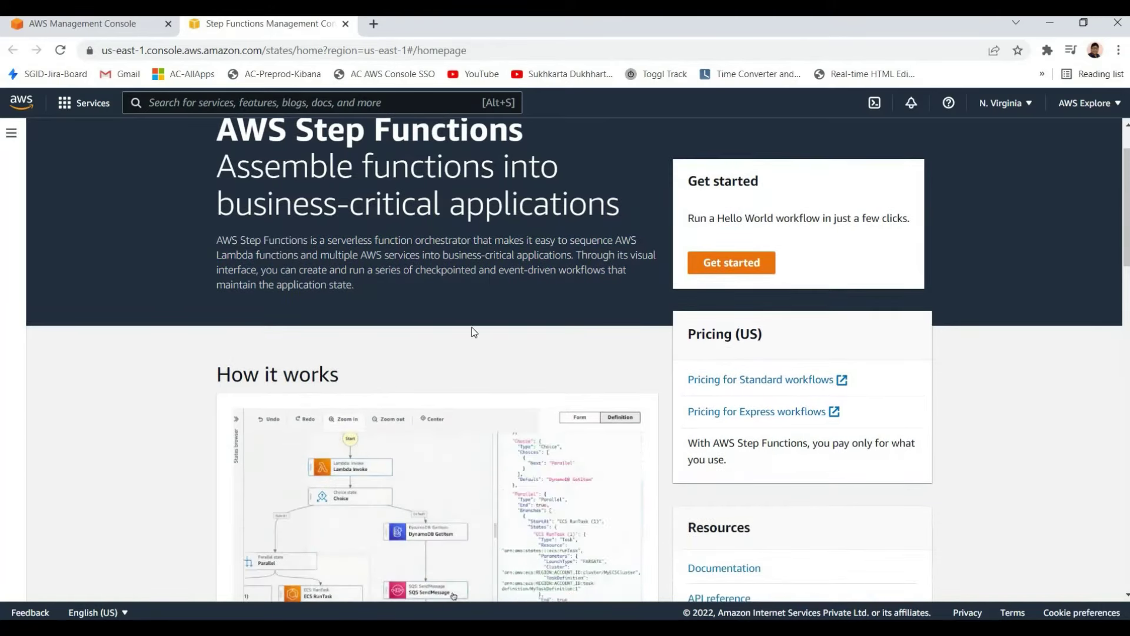
{"action": "scroll", "coordinate": [376, 340], "scroll_direction": "down", "scroll_amount": 7}
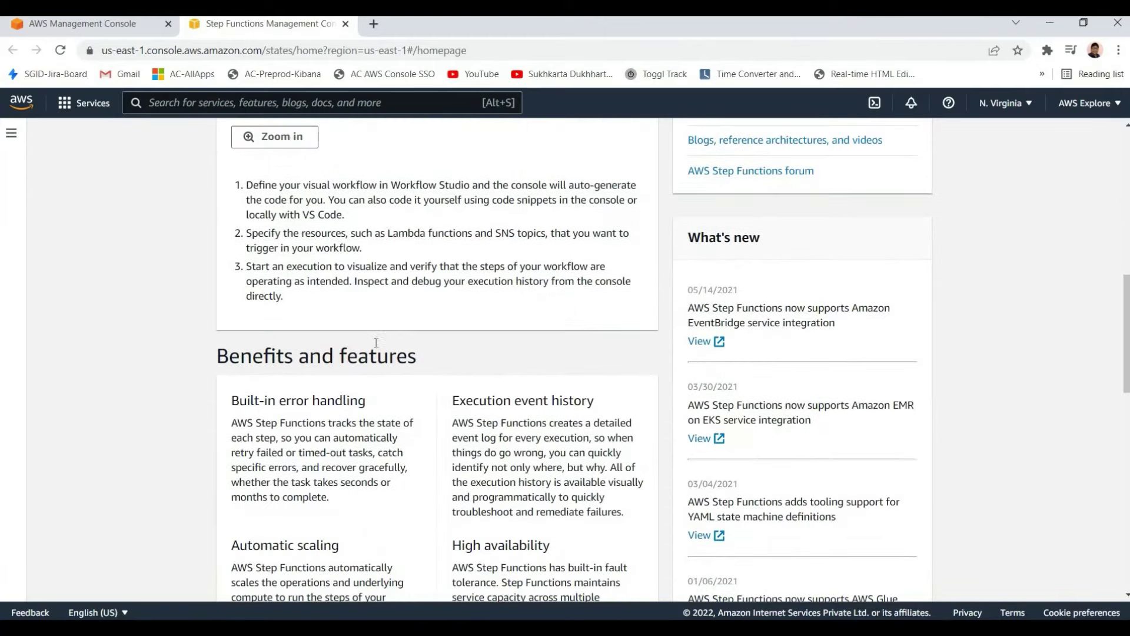
{"action": "scroll", "coordinate": [375, 342], "scroll_direction": "down", "scroll_amount": 4}
{"action": "scroll", "coordinate": [329, 325], "scroll_direction": "up", "scroll_amount": 2}
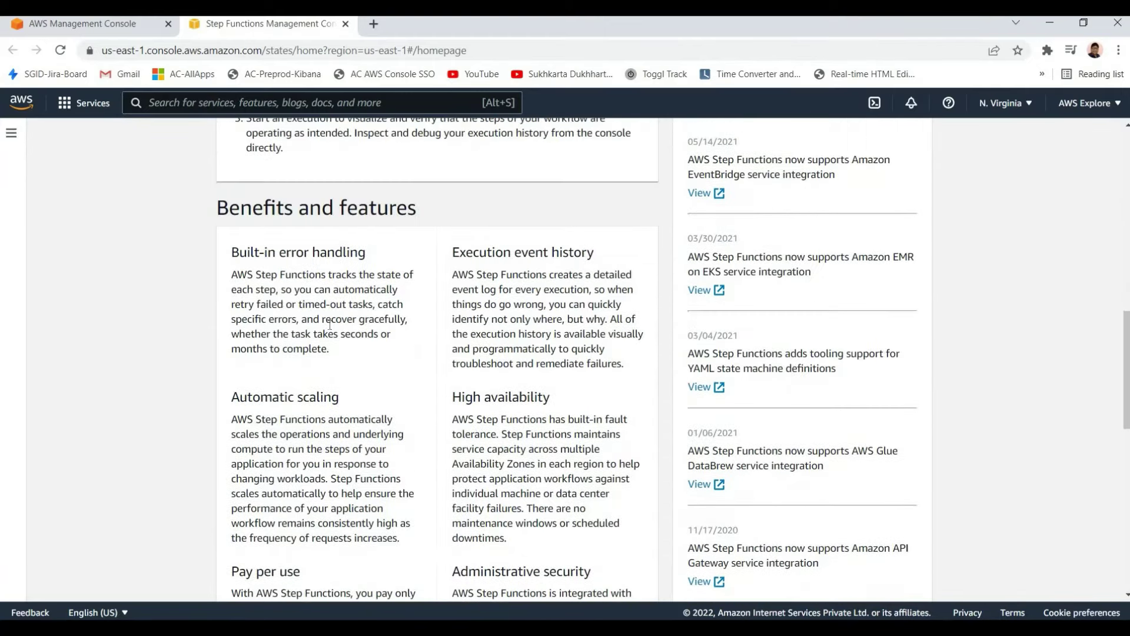
{"action": "left_click_drag", "start_coordinate": [231, 252], "coordinate": [324, 318]}
{"action": "scroll", "coordinate": [463, 360], "scroll_direction": "up", "scroll_amount": 10}
{"action": "scroll", "coordinate": [494, 254], "scroll_direction": "down", "scroll_amount": 2}
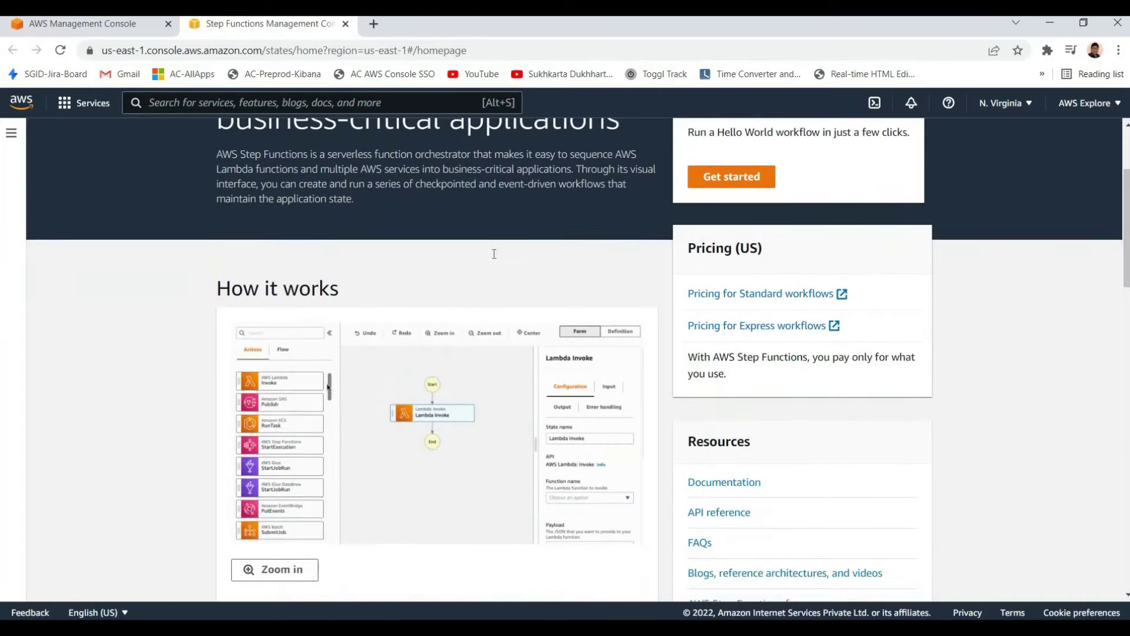
{"action": "scroll", "coordinate": [494, 254], "scroll_direction": "up", "scroll_amount": 2}
{"action": "left_click_drag", "start_coordinate": [493, 250], "coordinate": [217, 195]}
{"action": "left_click", "coordinate": [524, 298]}
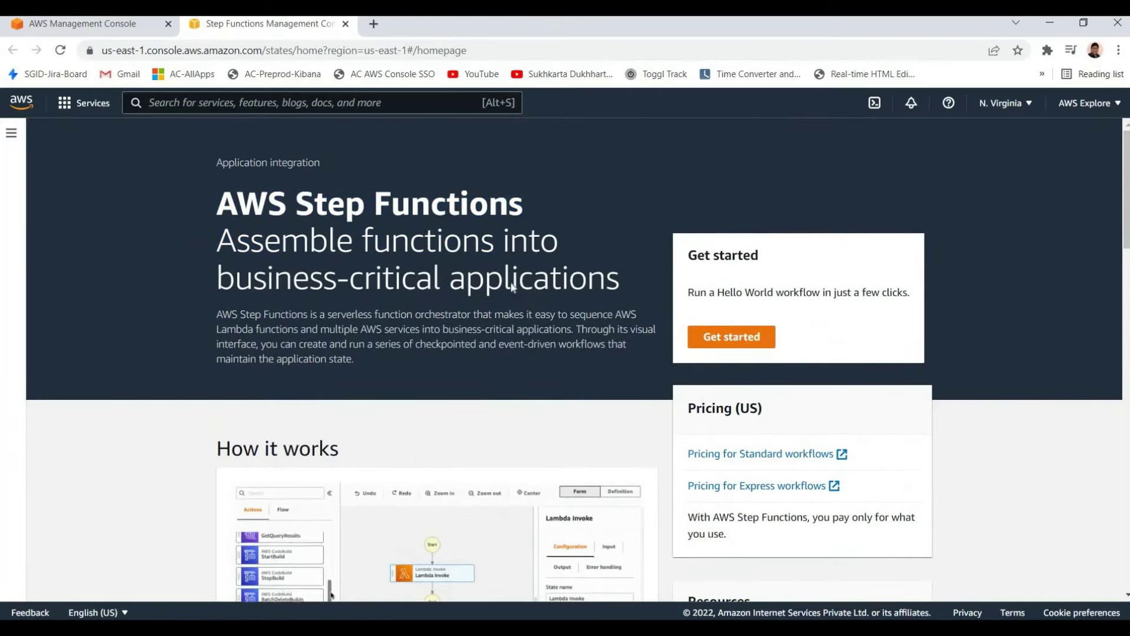
{"action": "scroll", "coordinate": [412, 299], "scroll_direction": "down", "scroll_amount": 5}
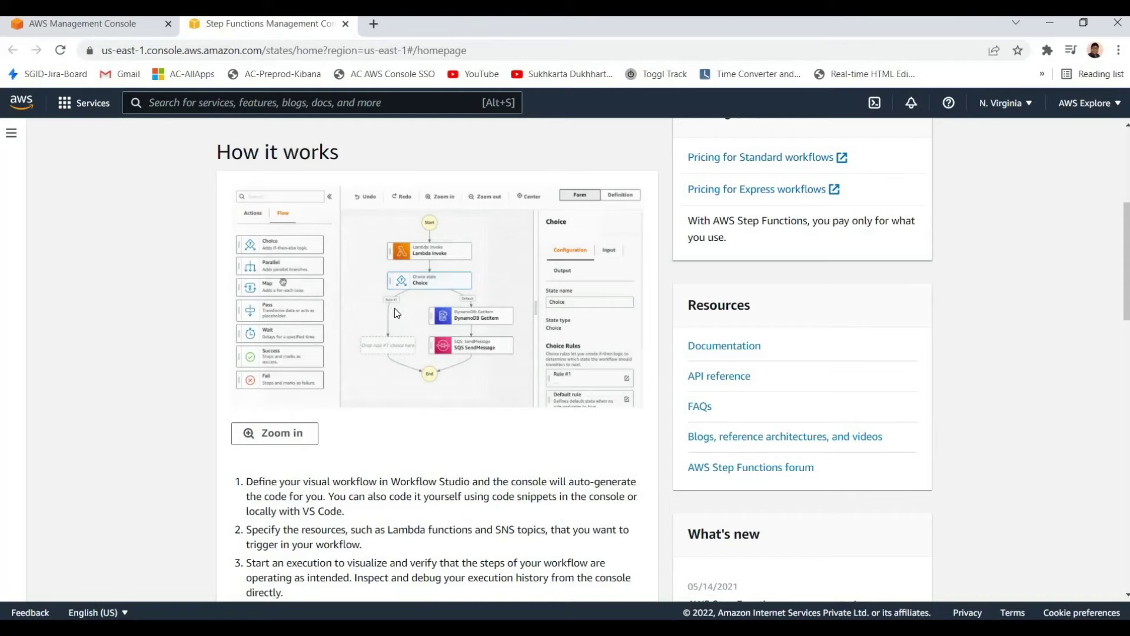
{"action": "scroll", "coordinate": [394, 312], "scroll_direction": "down", "scroll_amount": 6}
{"action": "scroll", "coordinate": [377, 303], "scroll_direction": "up", "scroll_amount": 8}
{"action": "scroll", "coordinate": [356, 297], "scroll_direction": "down", "scroll_amount": 6}
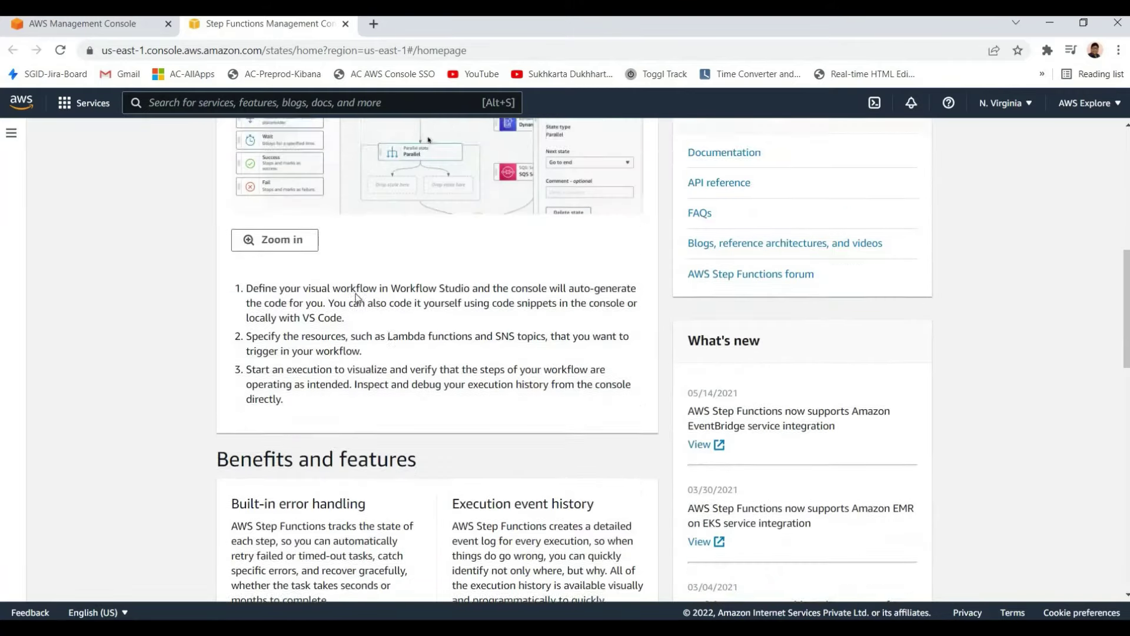
{"action": "left_click_drag", "start_coordinate": [246, 260], "coordinate": [388, 306]}
{"action": "left_click", "coordinate": [457, 366]}
{"action": "scroll", "coordinate": [458, 366], "scroll_direction": "up", "scroll_amount": 6}
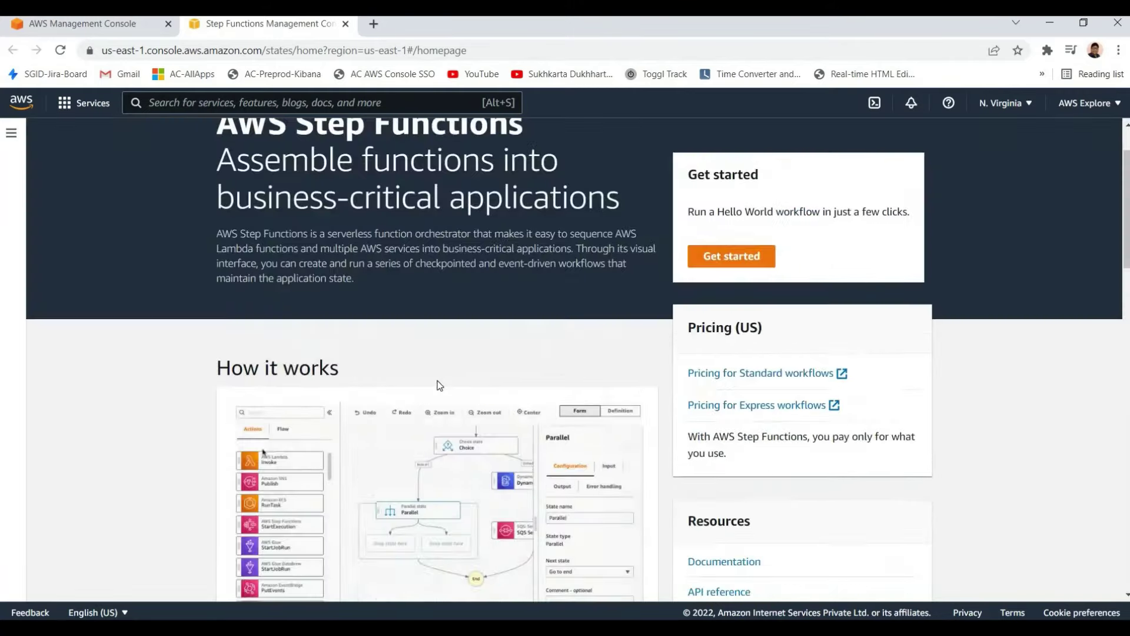
{"action": "scroll", "coordinate": [423, 376], "scroll_direction": "up", "scroll_amount": 2}
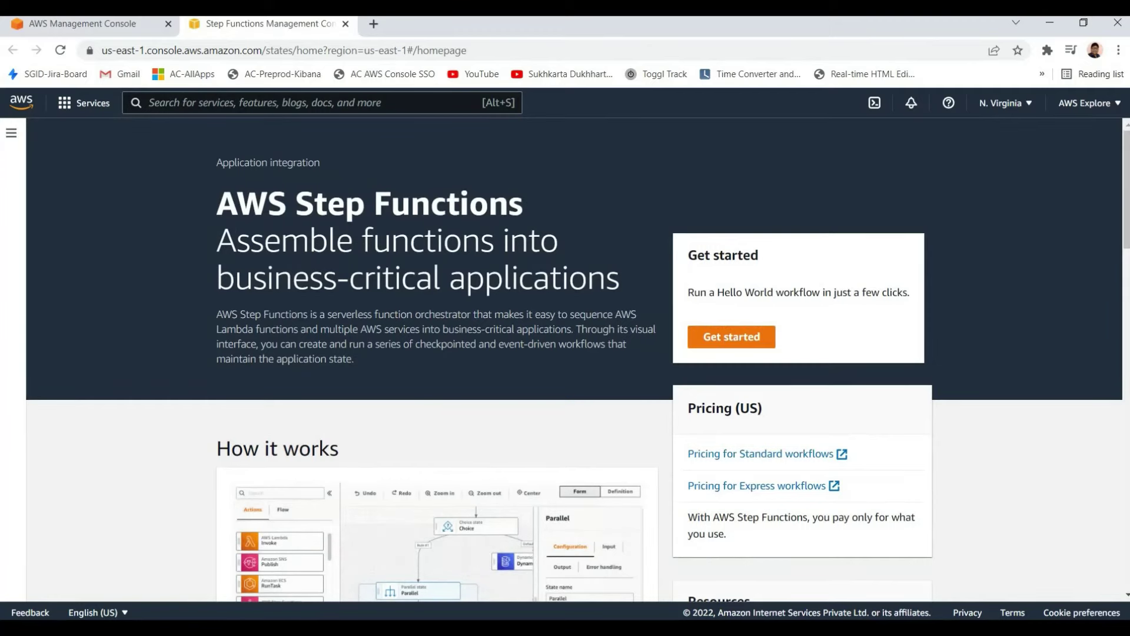
{"action": "left_click_drag", "start_coordinate": [217, 203], "coordinate": [523, 206]}
{"action": "left_click", "coordinate": [330, 150]}
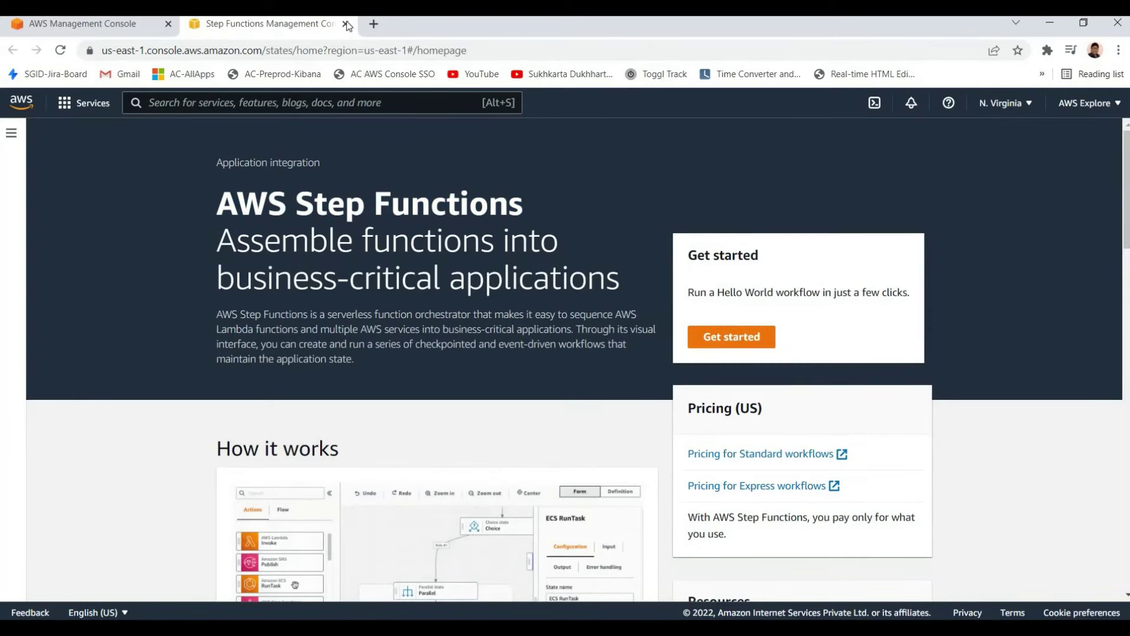
Close the Step Functions tab and scroll the Services menu to the Analytics services
{"action": "left_click", "coordinate": [345, 24]}
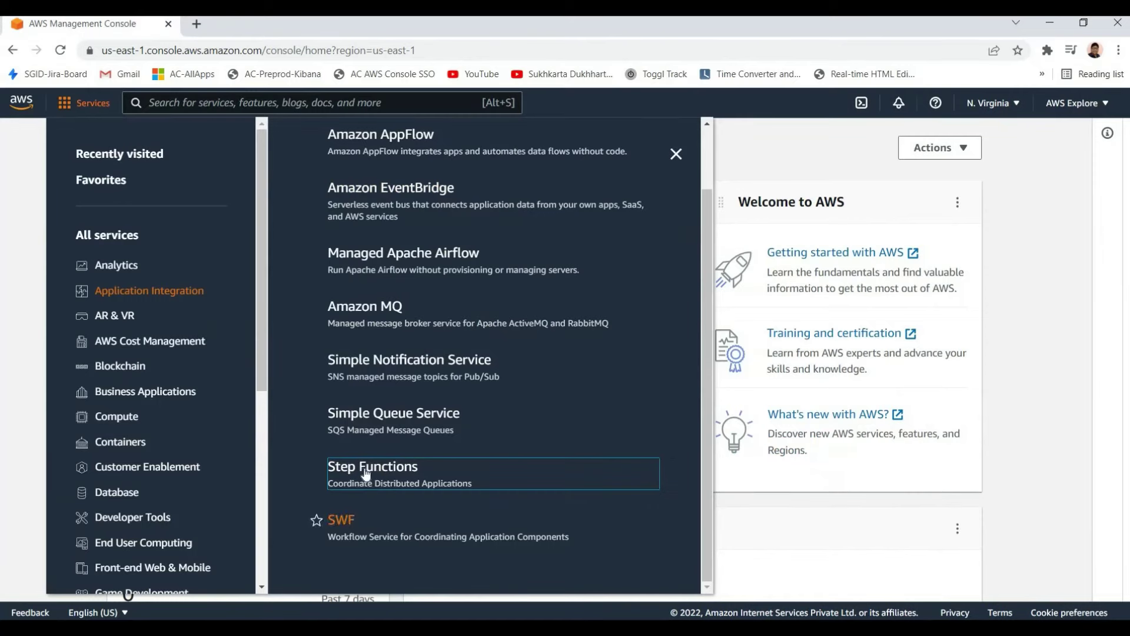
{"action": "scroll", "coordinate": [263, 451], "scroll_direction": "down", "scroll_amount": 2}
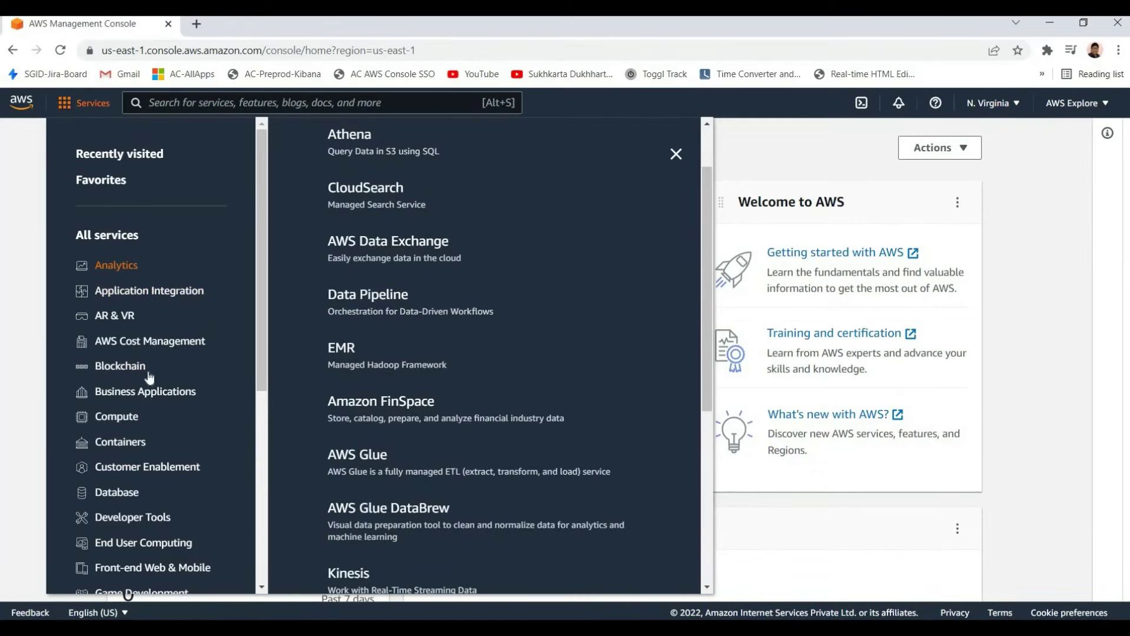
{"action": "scroll", "coordinate": [147, 373], "scroll_direction": "down", "scroll_amount": 3}
{"action": "scroll", "coordinate": [353, 229], "scroll_direction": "up", "scroll_amount": 2}
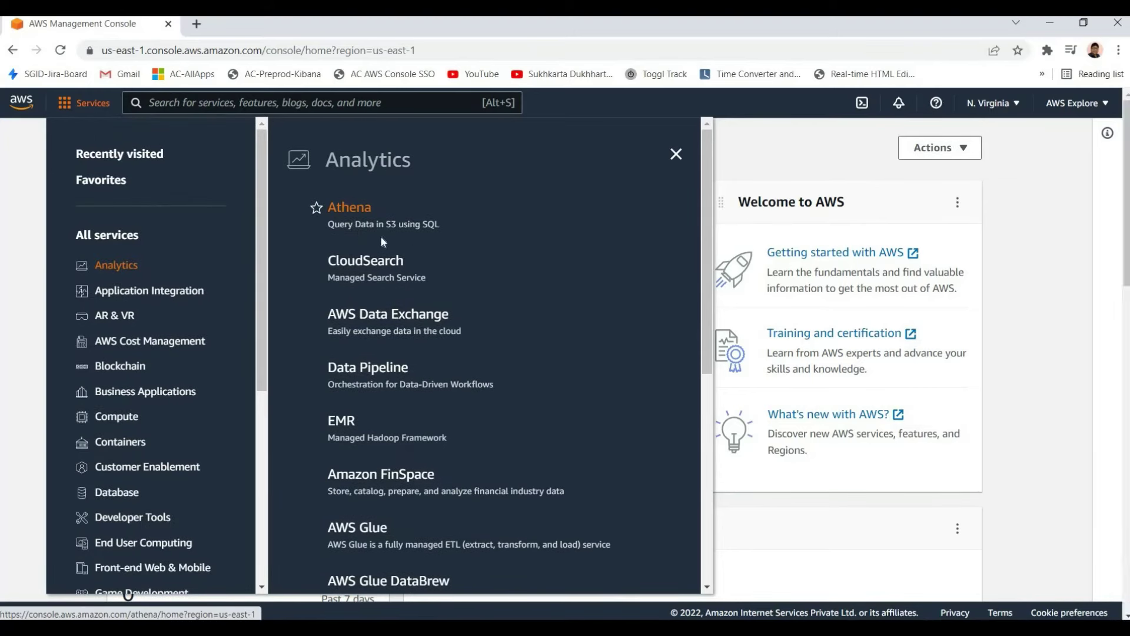
Open Athena in a new tab and switch to it
{"action": "right_click", "coordinate": [350, 207]}
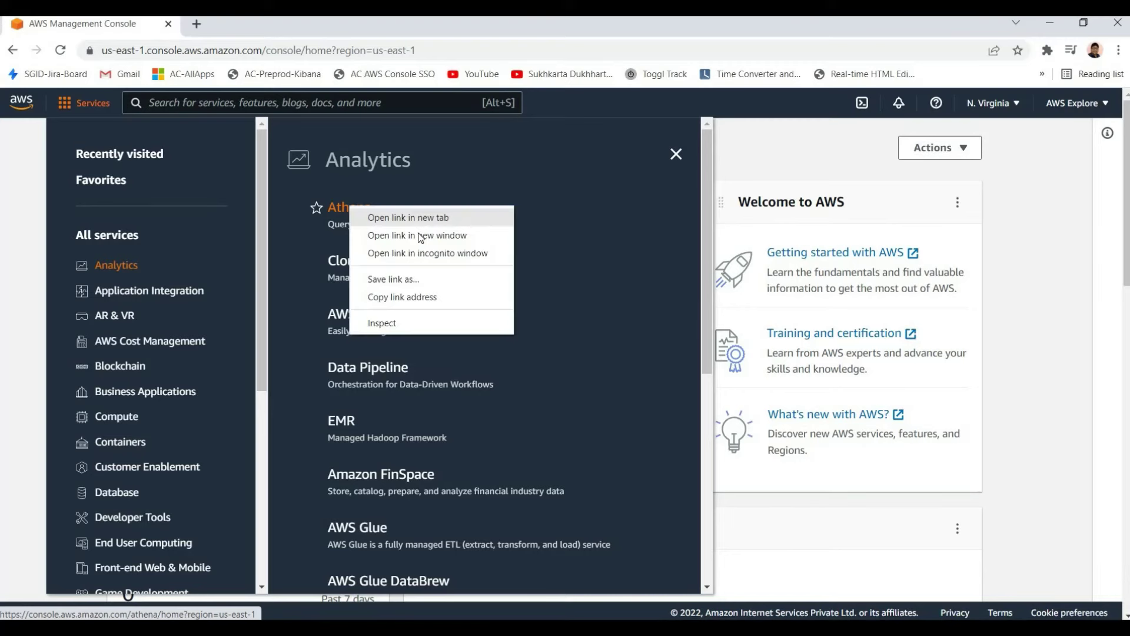
{"action": "left_click", "coordinate": [412, 217]}
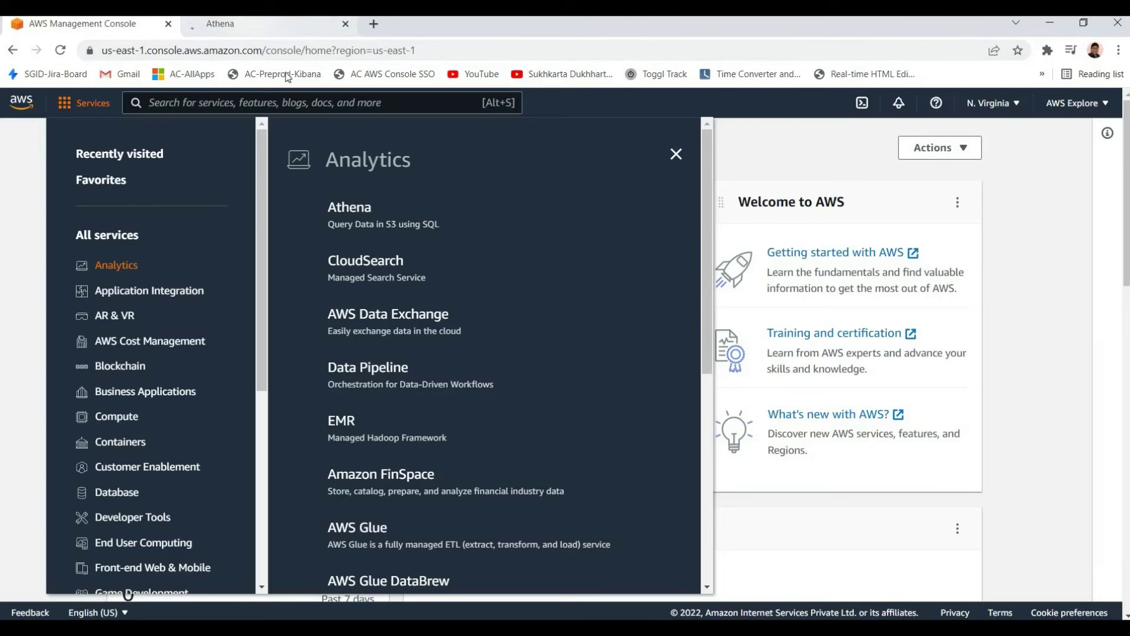
{"action": "left_click", "coordinate": [248, 23]}
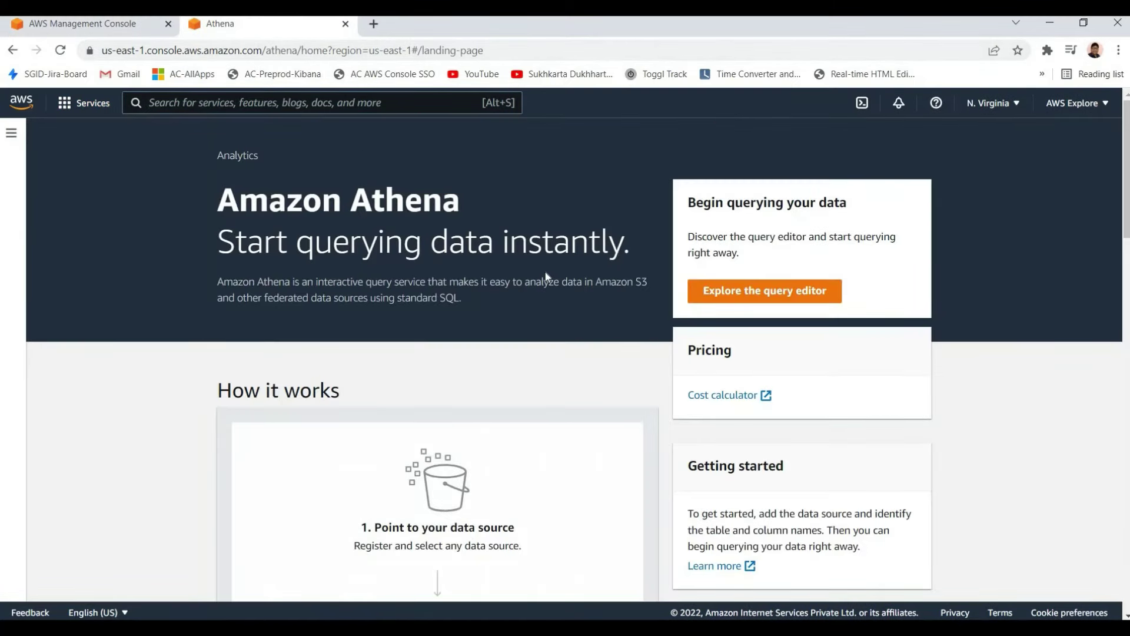
Read the Amazon Athena headline, including its 'Start querying' wording
{"action": "left_click_drag", "start_coordinate": [530, 256], "coordinate": [538, 282]}
{"action": "left_click", "coordinate": [351, 262]}
{"action": "left_click_drag", "start_coordinate": [218, 241], "coordinate": [422, 241]}
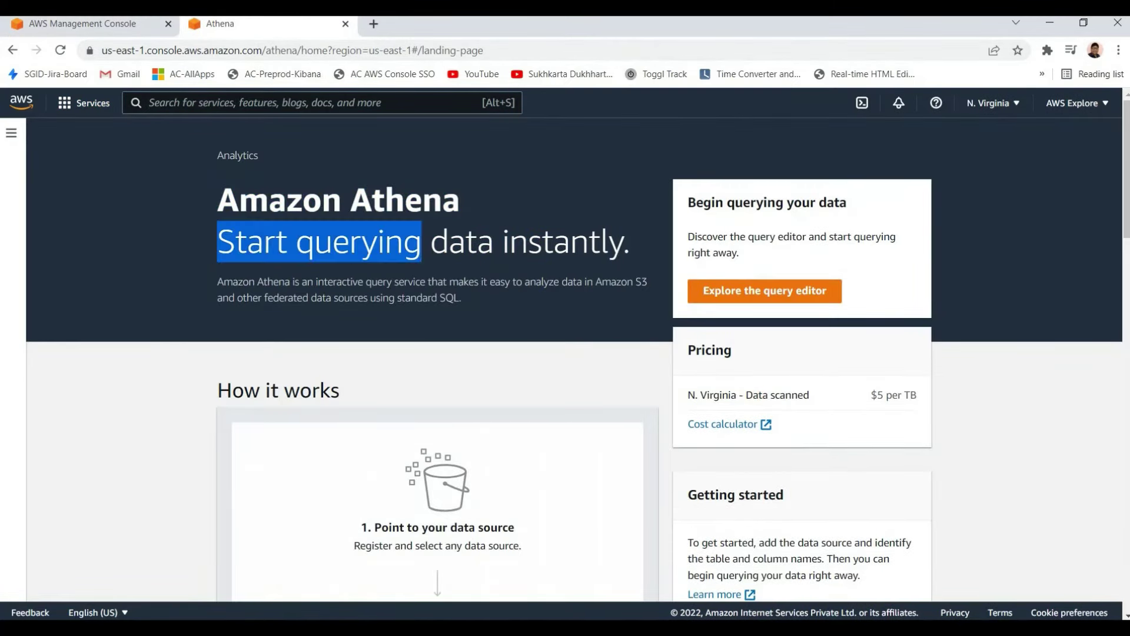
{"action": "left_click", "coordinate": [450, 247]}
{"action": "left_click_drag", "start_coordinate": [217, 242], "coordinate": [554, 241]}
{"action": "left_click", "coordinate": [505, 356]}
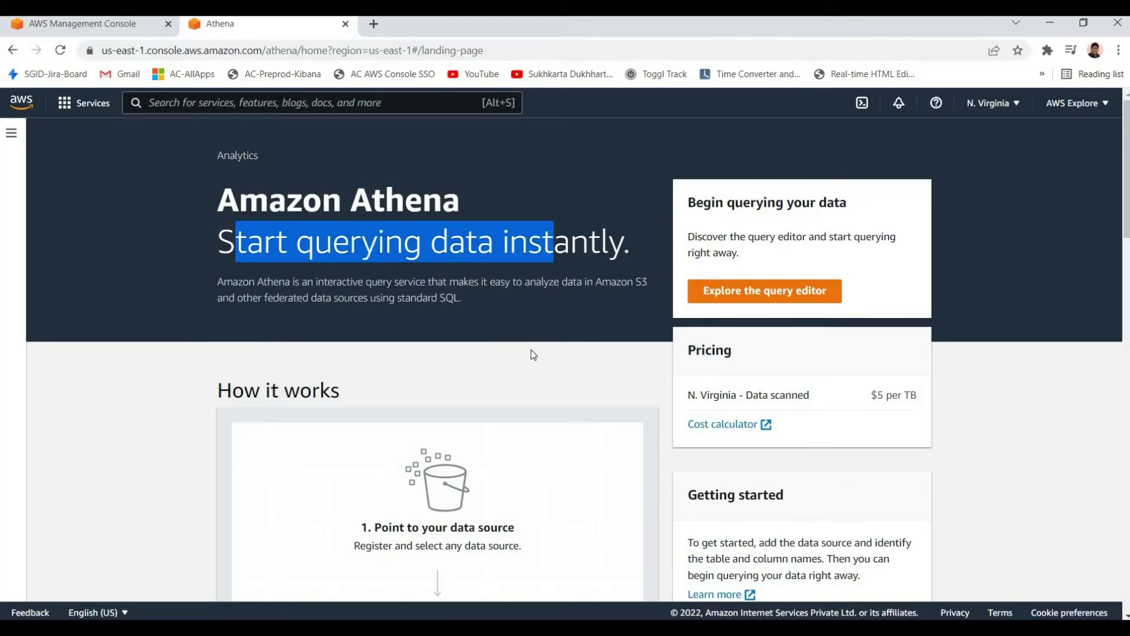
{"action": "left_click", "coordinate": [569, 241]}
Scroll through the rest of the Athena page, then close its tab
{"action": "scroll", "coordinate": [486, 245], "scroll_direction": "down", "scroll_amount": 5}
{"action": "scroll", "coordinate": [593, 256], "scroll_direction": "up", "scroll_amount": 1}
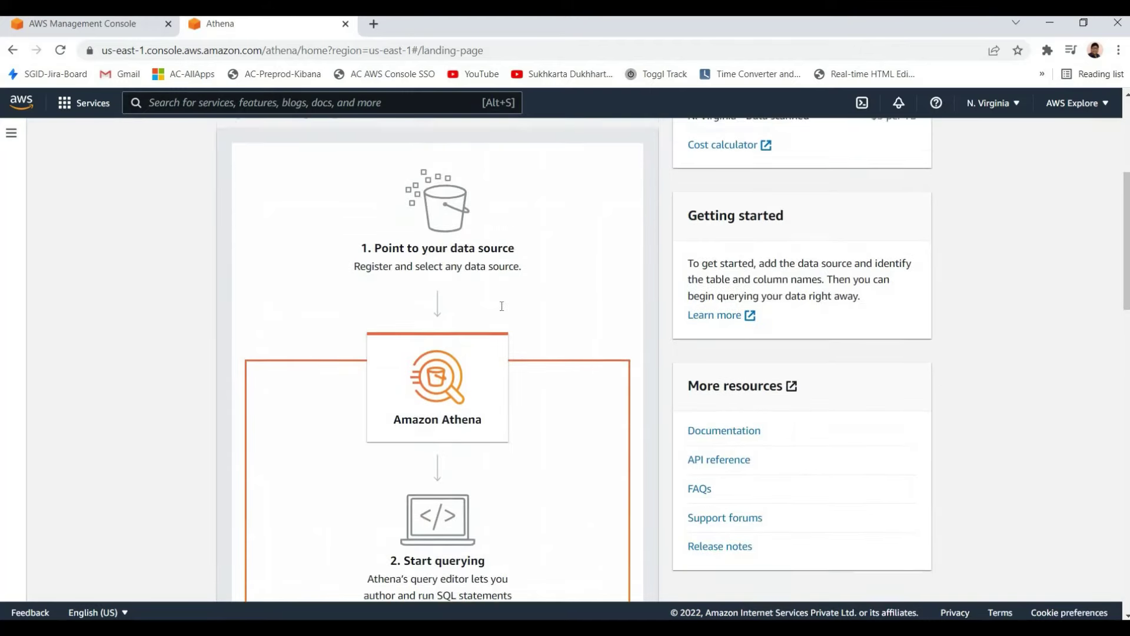
{"action": "scroll", "coordinate": [449, 288], "scroll_direction": "down", "scroll_amount": 2}
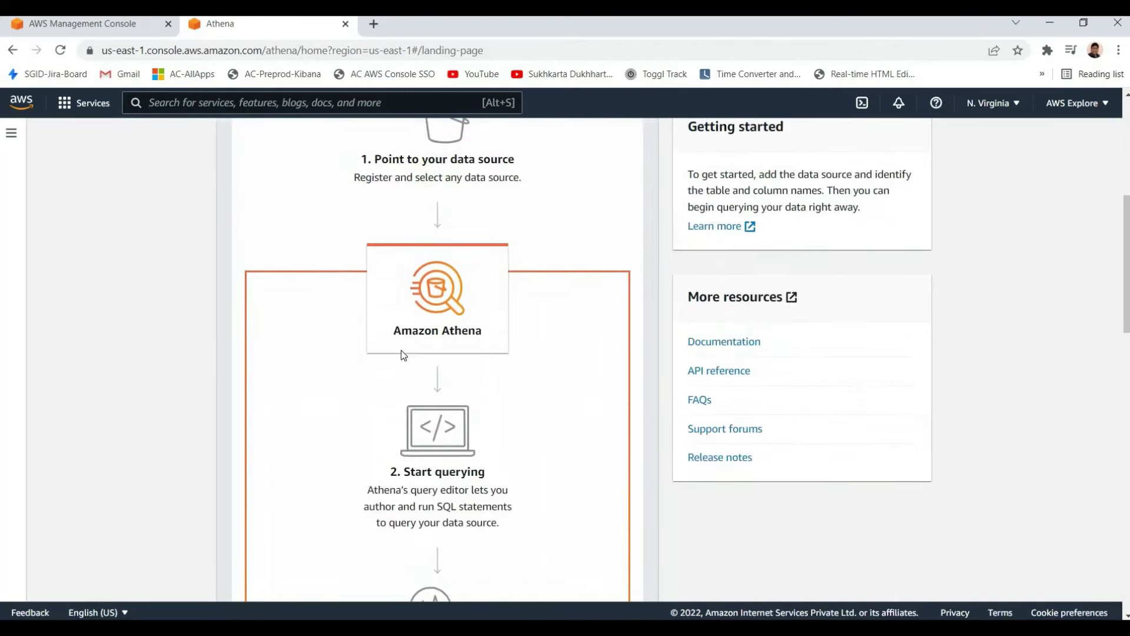
{"action": "scroll", "coordinate": [406, 224], "scroll_direction": "down", "scroll_amount": 2}
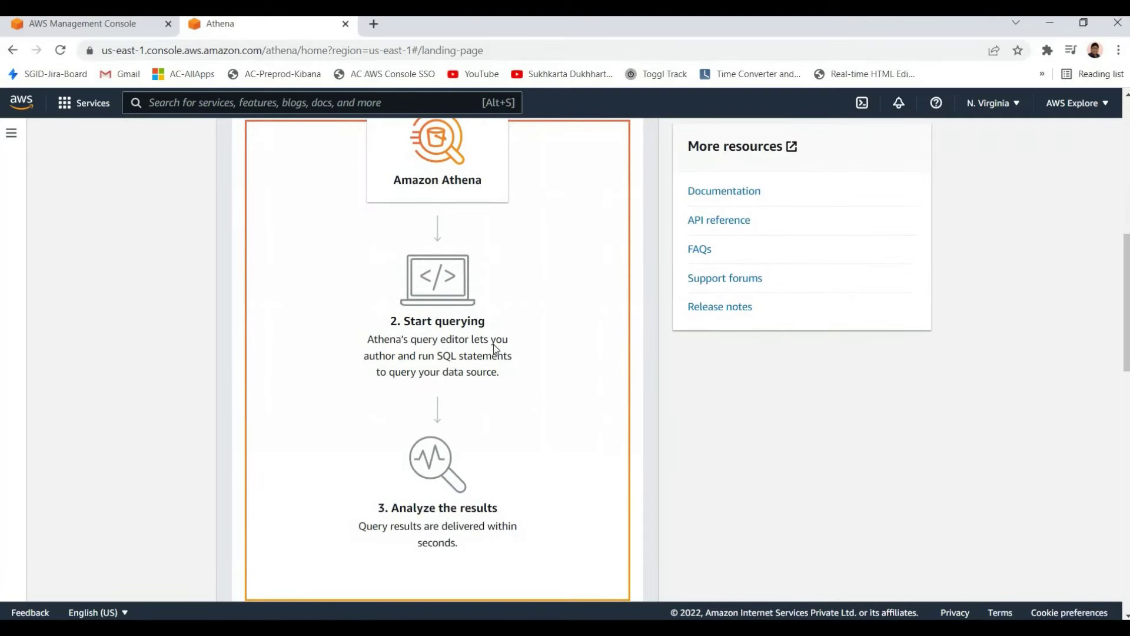
{"action": "scroll", "coordinate": [494, 348], "scroll_direction": "down", "scroll_amount": 2}
{"action": "scroll", "coordinate": [346, 336], "scroll_direction": "up", "scroll_amount": 2}
{"action": "scroll", "coordinate": [555, 306], "scroll_direction": "down", "scroll_amount": 5}
{"action": "scroll", "coordinate": [520, 300], "scroll_direction": "up", "scroll_amount": 7}
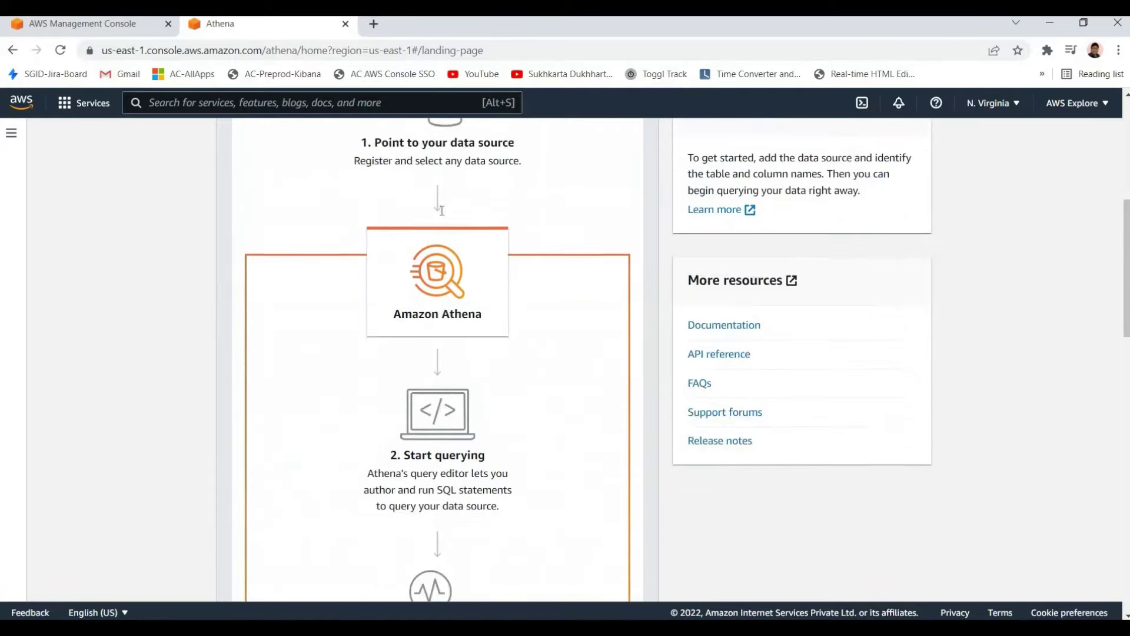
{"action": "scroll", "coordinate": [442, 210], "scroll_direction": "up", "scroll_amount": 5}
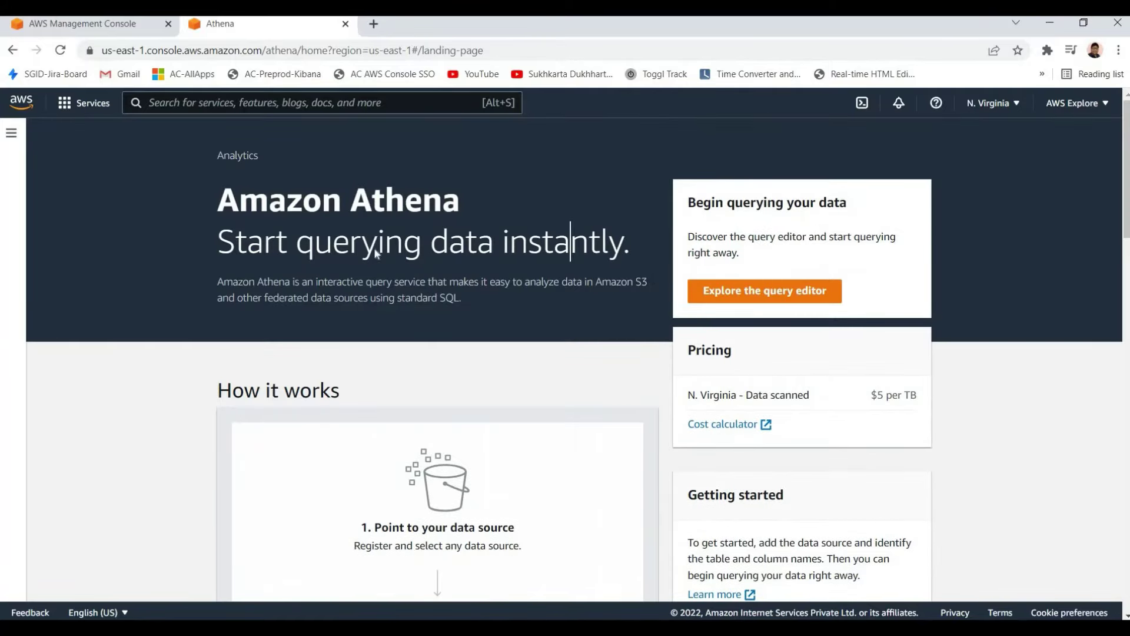
{"action": "left_click", "coordinate": [345, 24]}
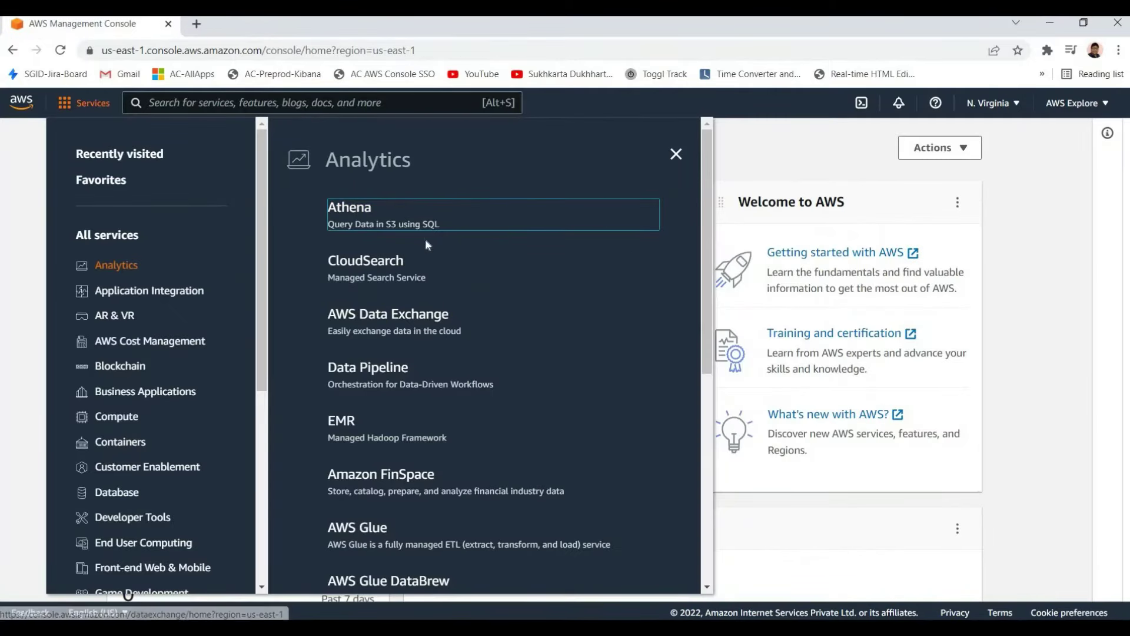
Open AWS Glue from the Analytics list in a new background tab
{"action": "scroll", "coordinate": [383, 370], "scroll_direction": "down", "scroll_amount": 1}
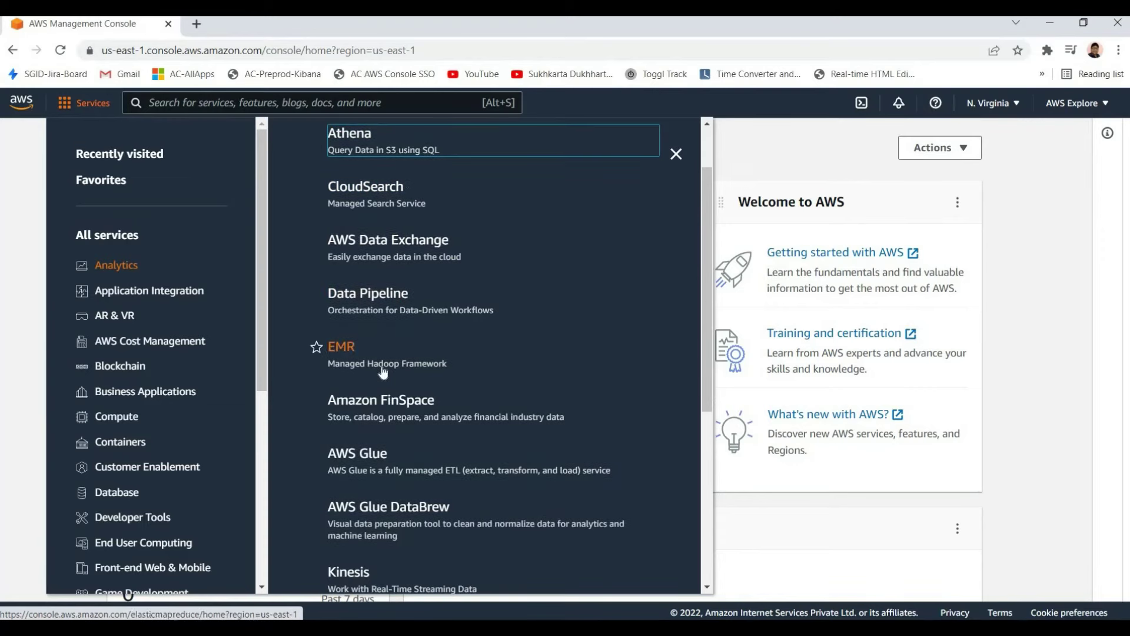
{"action": "scroll", "coordinate": [407, 344], "scroll_direction": "up", "scroll_amount": 1}
{"action": "scroll", "coordinate": [365, 313], "scroll_direction": "down", "scroll_amount": 2}
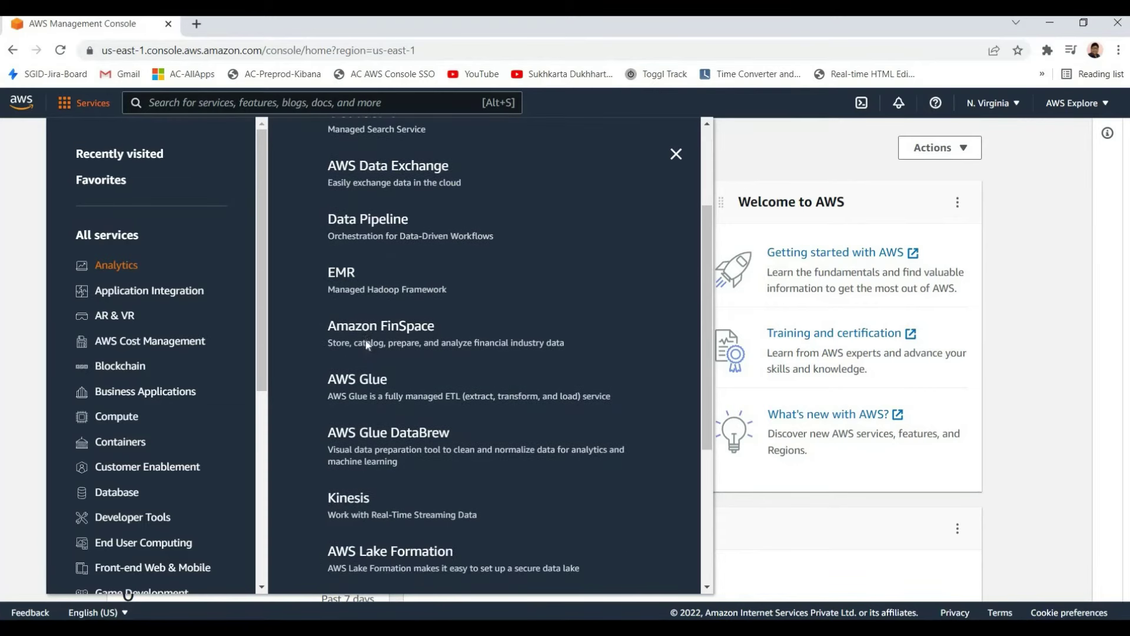
{"action": "scroll", "coordinate": [385, 412], "scroll_direction": "down", "scroll_amount": 3}
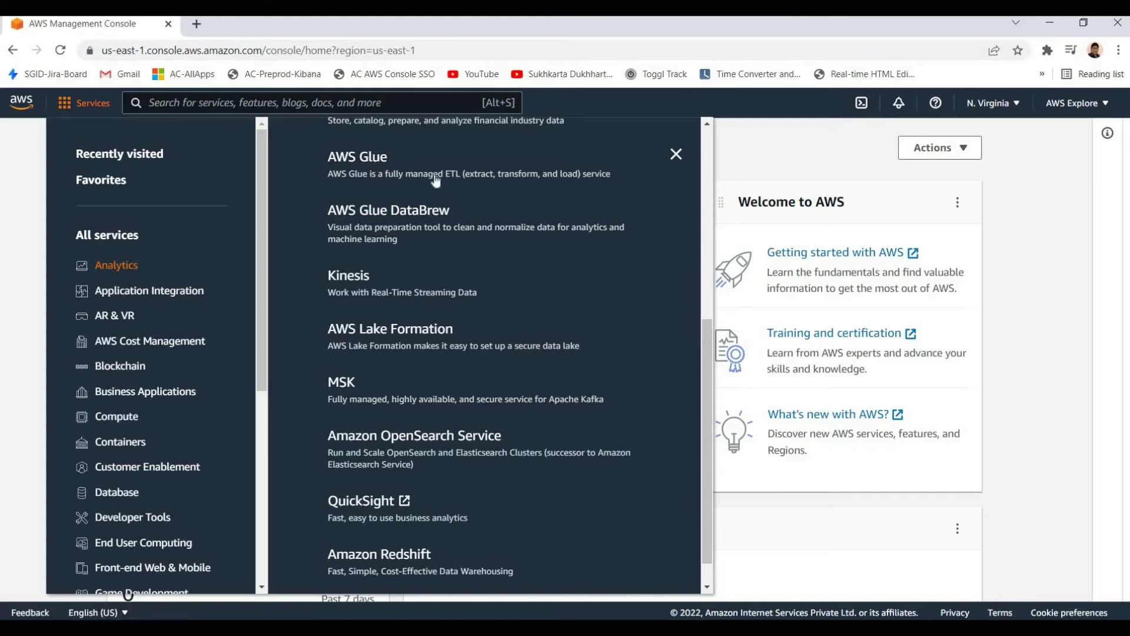
{"action": "right_click", "coordinate": [387, 165]}
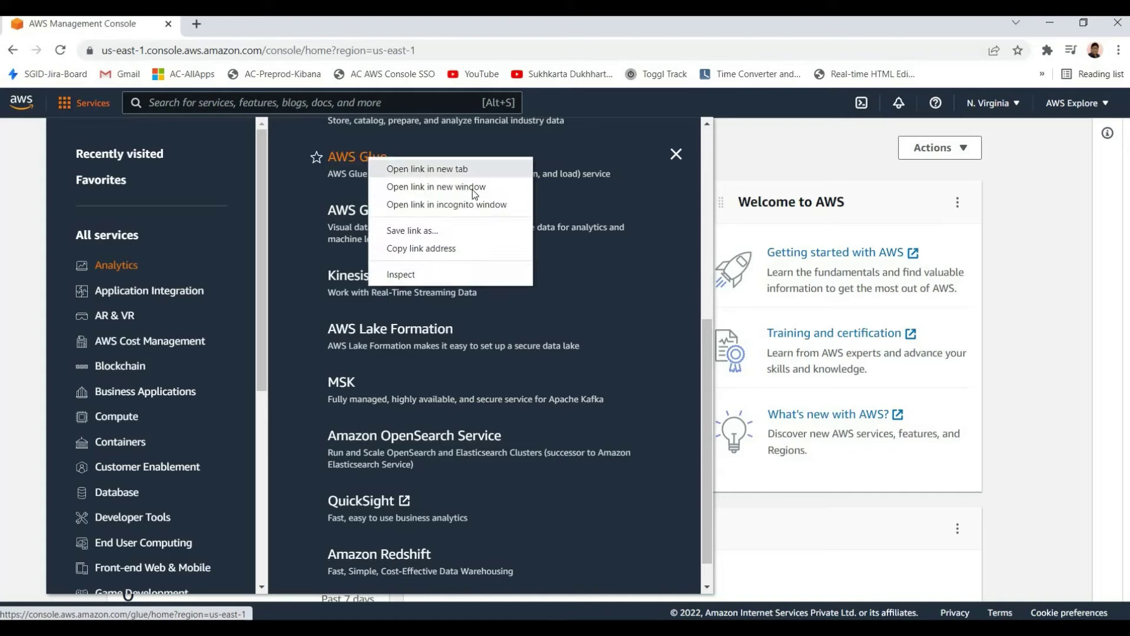
{"action": "left_click", "coordinate": [412, 169]}
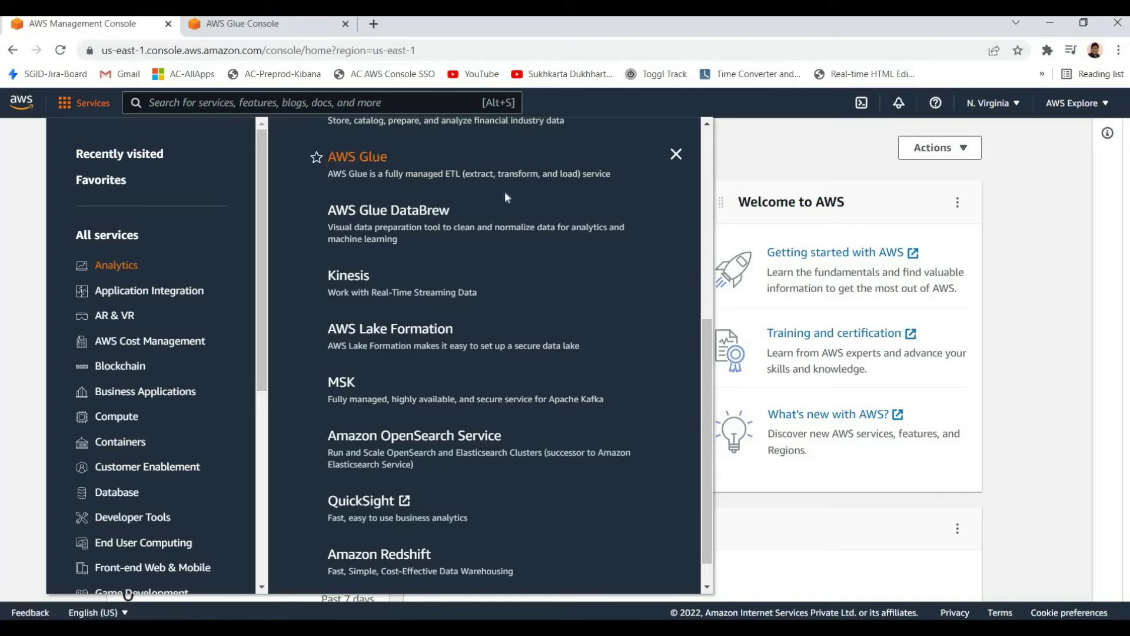
Open Kinesis in another background tab, then close the AWS Glue tab
{"action": "scroll", "coordinate": [336, 327], "scroll_direction": "up", "scroll_amount": 3}
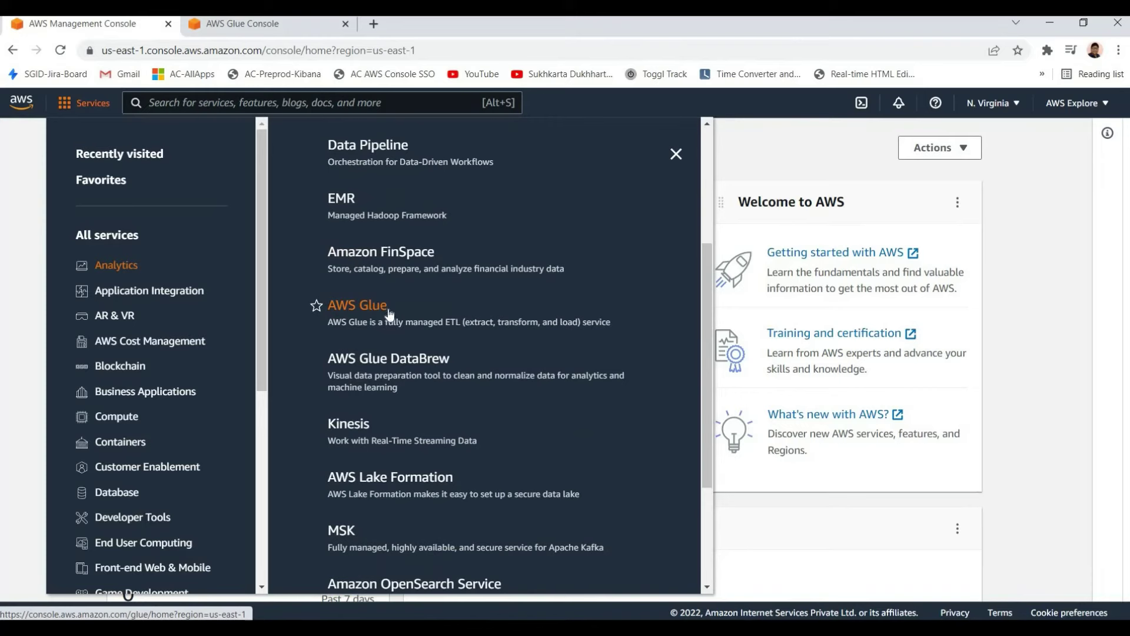
{"action": "scroll", "coordinate": [389, 314], "scroll_direction": "down", "scroll_amount": 1}
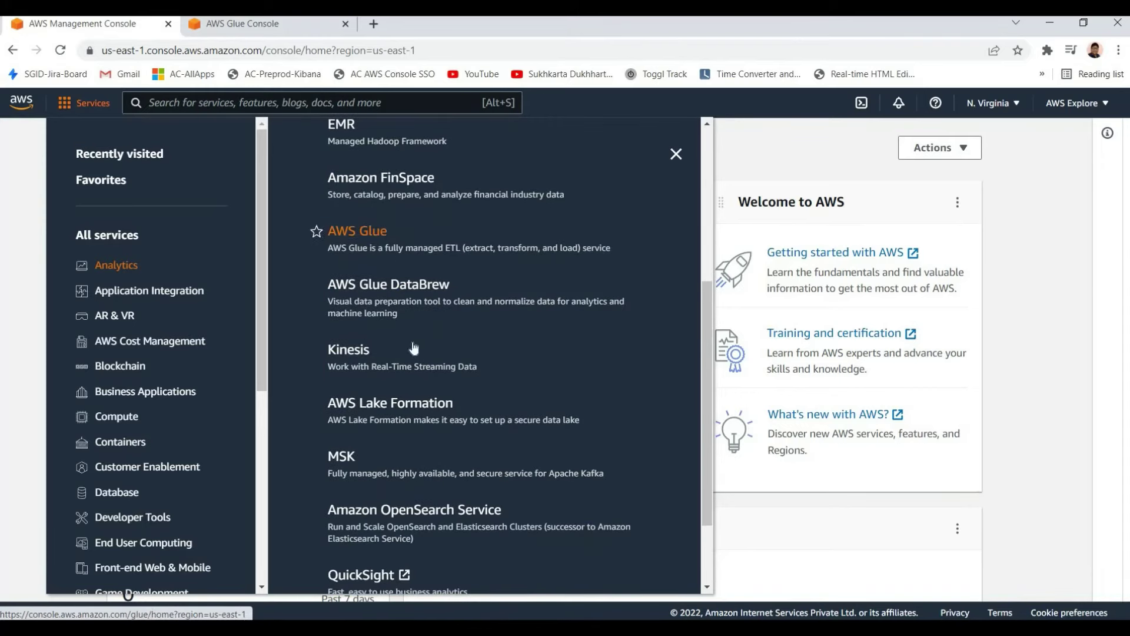
{"action": "scroll", "coordinate": [353, 283], "scroll_direction": "down", "scroll_amount": 1}
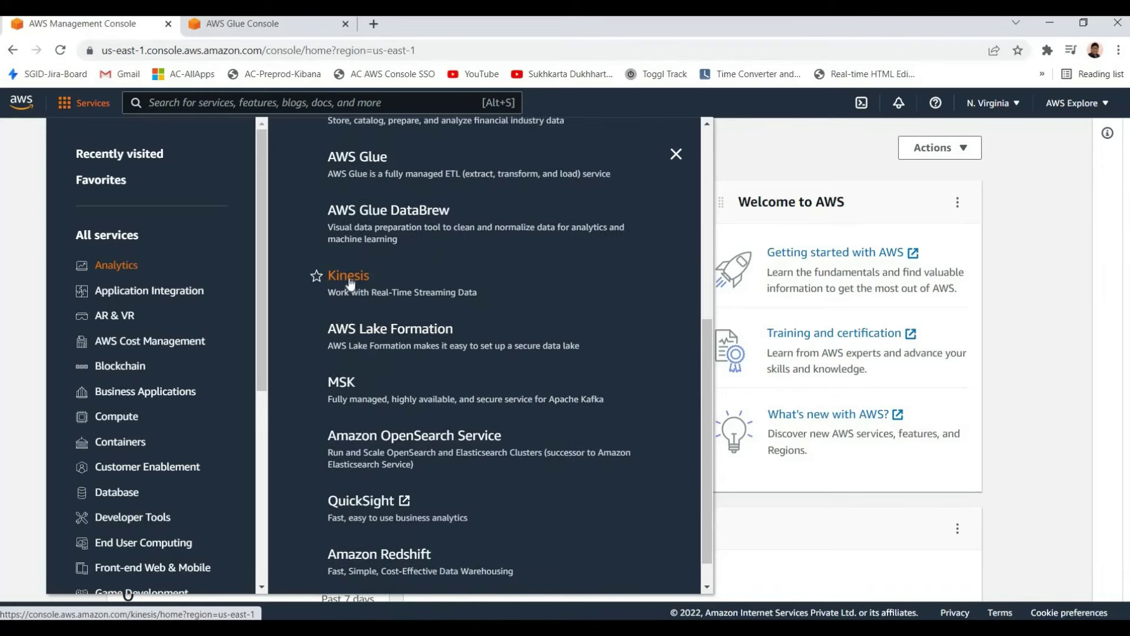
{"action": "right_click", "coordinate": [349, 277]}
{"action": "left_click", "coordinate": [389, 286]}
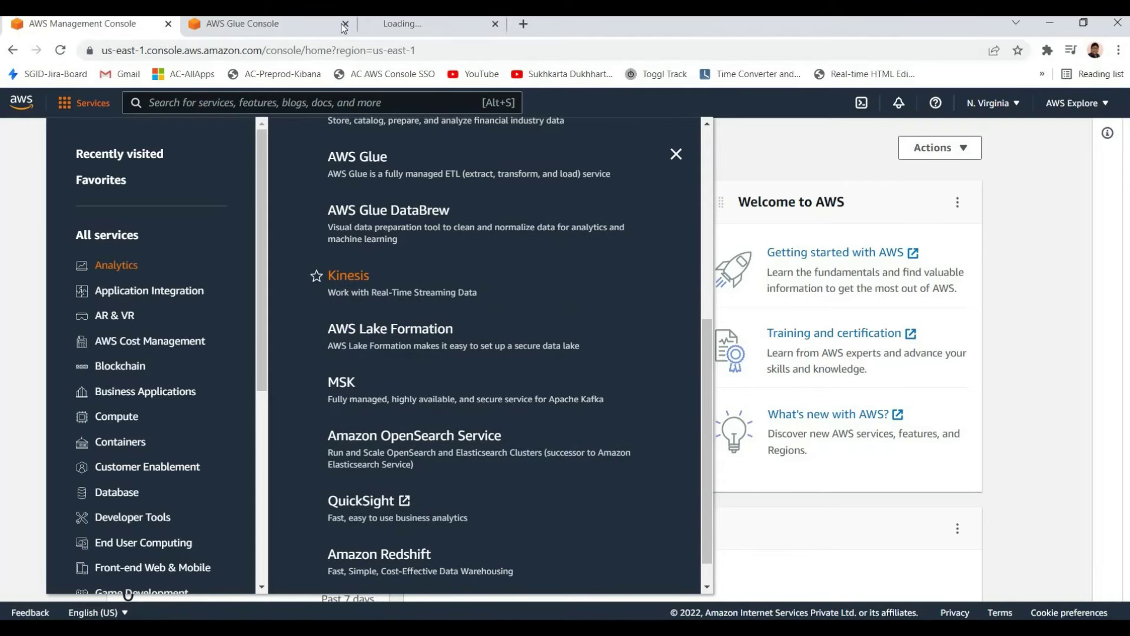
{"action": "left_click", "coordinate": [345, 24]}
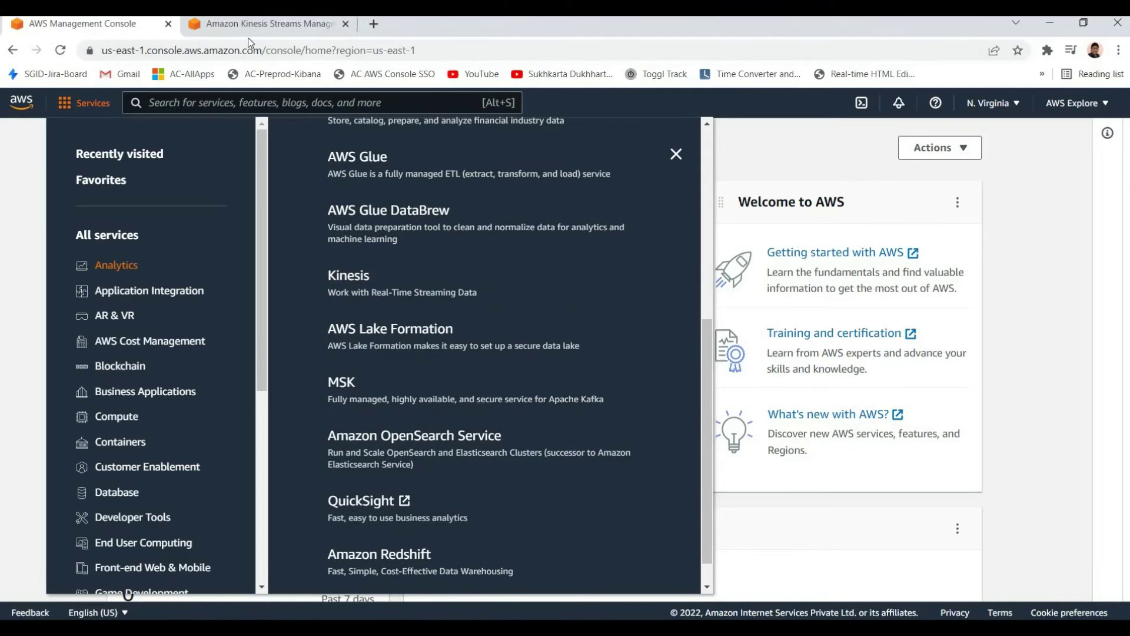
Switch to the Amazon Kinesis tab and read its headline and 'in real time' tagline
{"action": "left_click", "coordinate": [237, 25]}
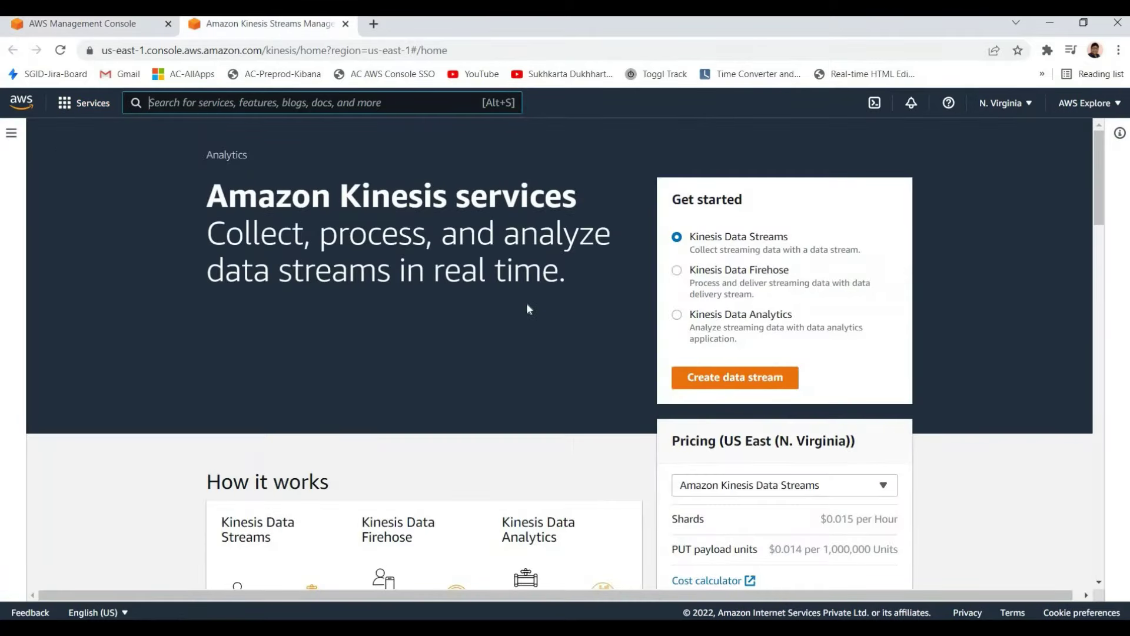
{"action": "triple_click", "coordinate": [206, 195]}
{"action": "left_click", "coordinate": [195, 228]}
{"action": "left_click_drag", "start_coordinate": [207, 233], "coordinate": [401, 269]}
{"action": "left_click", "coordinate": [401, 269]}
{"action": "left_click_drag", "start_coordinate": [207, 195], "coordinate": [537, 234]}
{"action": "left_click", "coordinate": [537, 234]}
{"action": "left_click_drag", "start_coordinate": [206, 195], "coordinate": [389, 269]}
{"action": "left_click", "coordinate": [389, 269]}
{"action": "left_click_drag", "start_coordinate": [207, 194], "coordinate": [485, 270]}
{"action": "left_click", "coordinate": [485, 271]}
{"action": "left_click_drag", "start_coordinate": [406, 270], "coordinate": [542, 270]}
{"action": "left_click", "coordinate": [542, 271]}
{"action": "left_click_drag", "start_coordinate": [207, 195], "coordinate": [389, 270]}
{"action": "left_click", "coordinate": [477, 254]}
Scroll to the Kinesis Data Streams, Data Firehose and Data Analytics service headings
{"action": "scroll", "coordinate": [417, 298], "scroll_direction": "down", "scroll_amount": 7}
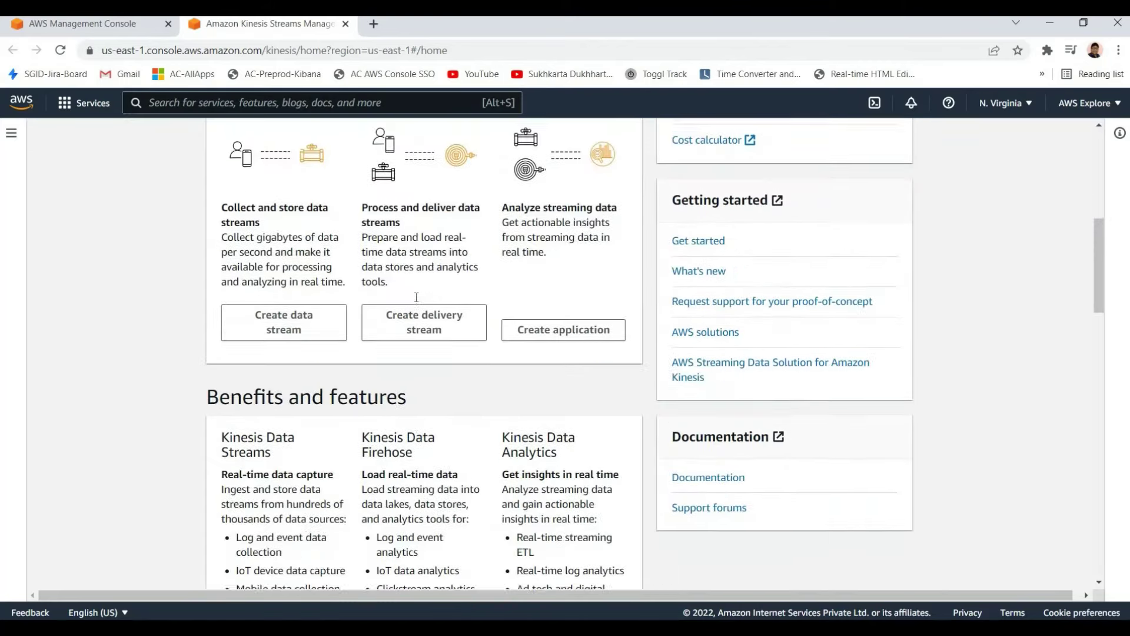
{"action": "scroll", "coordinate": [416, 298], "scroll_direction": "down", "scroll_amount": 10}
{"action": "scroll", "coordinate": [298, 357], "scroll_direction": "up", "scroll_amount": 5}
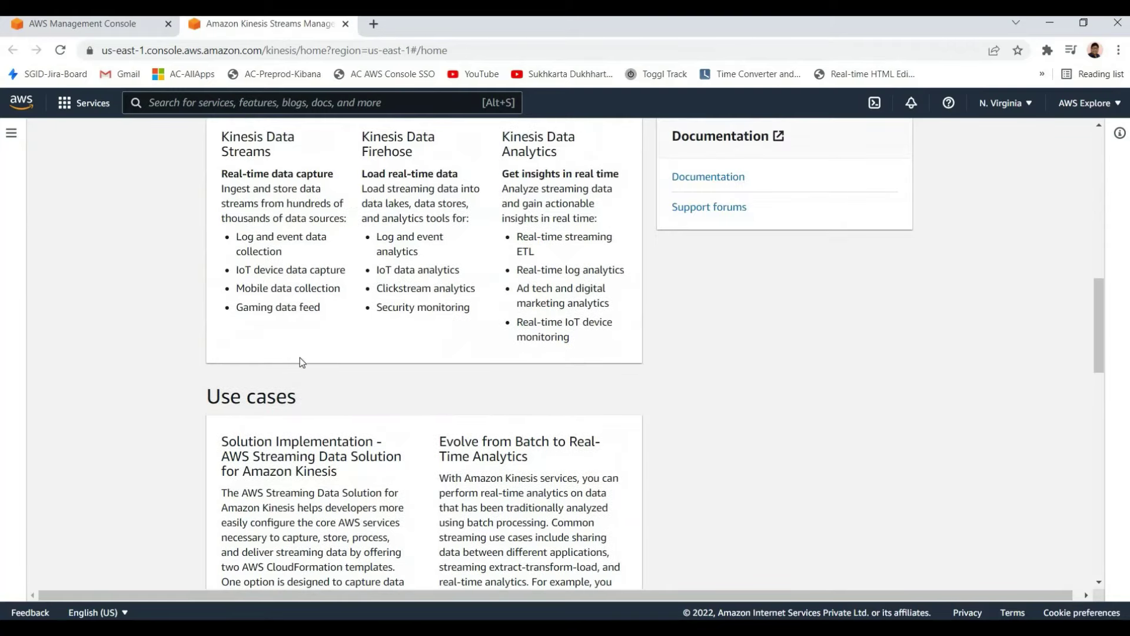
{"action": "scroll", "coordinate": [300, 361], "scroll_direction": "up", "scroll_amount": 4}
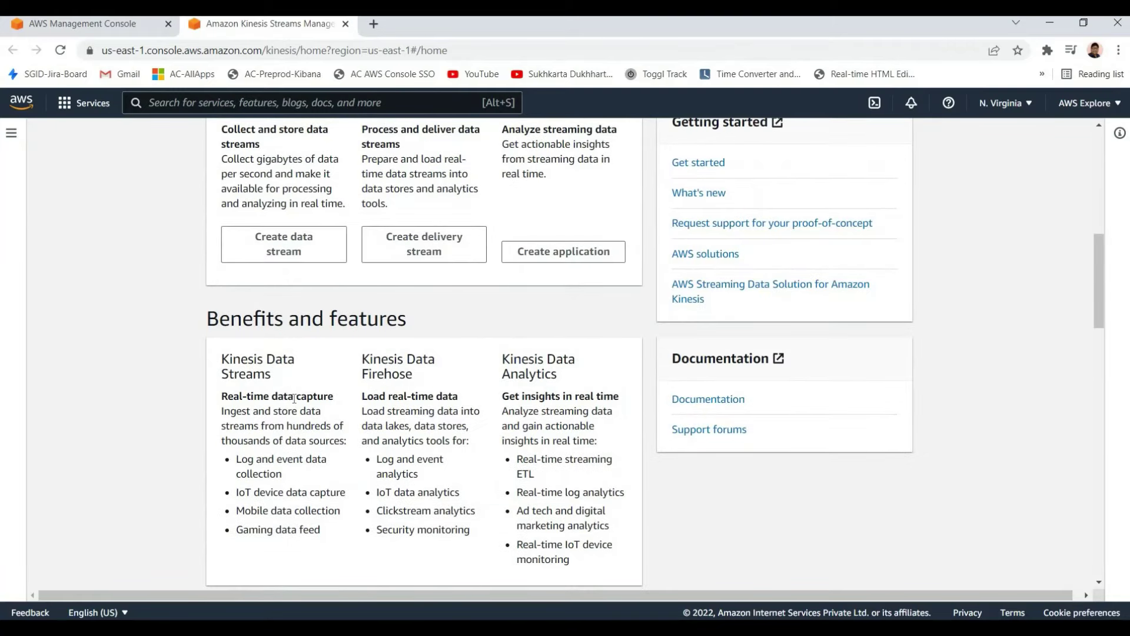
{"action": "left_click_drag", "start_coordinate": [360, 358], "coordinate": [444, 383]}
{"action": "left_click", "coordinate": [802, 276]}
{"action": "scroll", "coordinate": [713, 379], "scroll_direction": "up", "scroll_amount": 5}
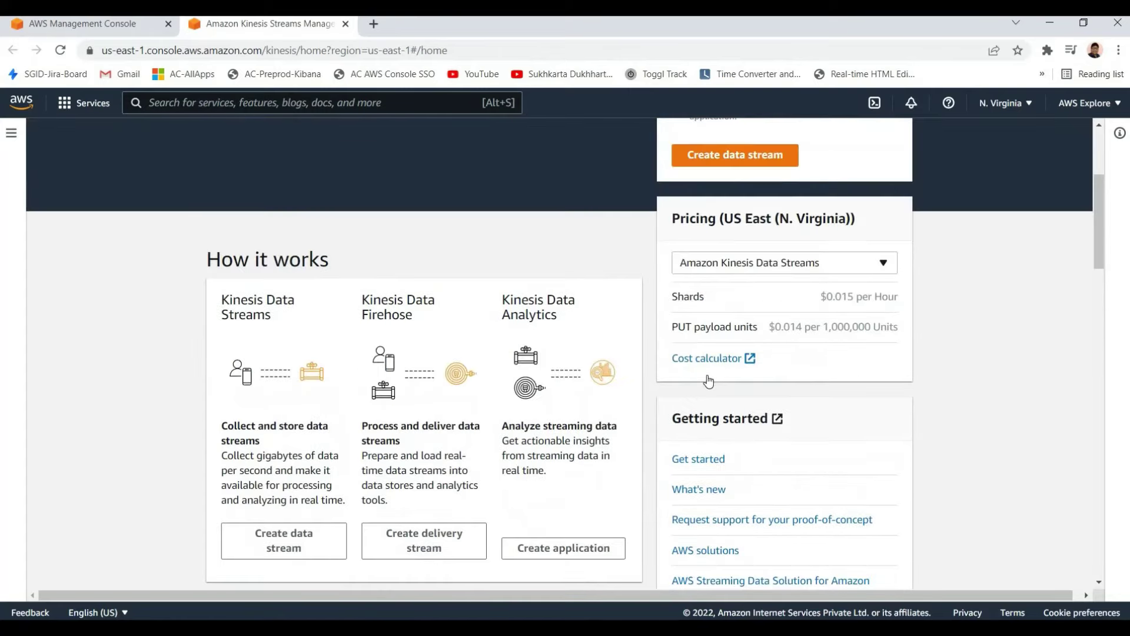
{"action": "scroll", "coordinate": [555, 338], "scroll_direction": "down", "scroll_amount": 3}
{"action": "scroll", "coordinate": [295, 289], "scroll_direction": "up", "scroll_amount": 5}
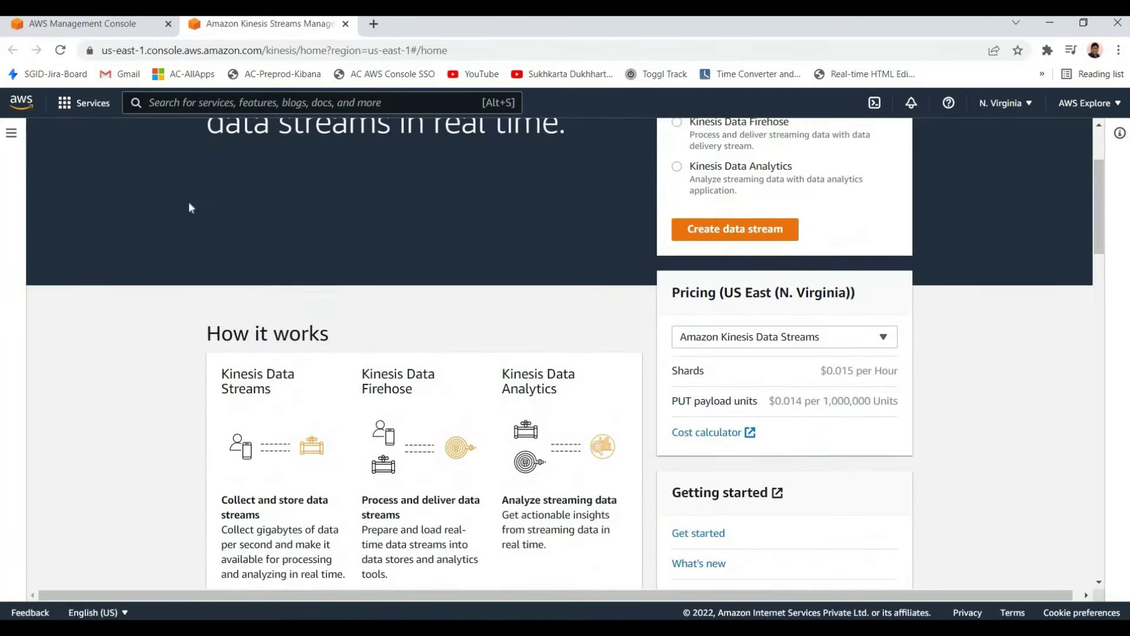
{"action": "scroll", "coordinate": [188, 201], "scroll_direction": "up", "scroll_amount": 3}
{"action": "scroll", "coordinate": [342, 285], "scroll_direction": "down", "scroll_amount": 4}
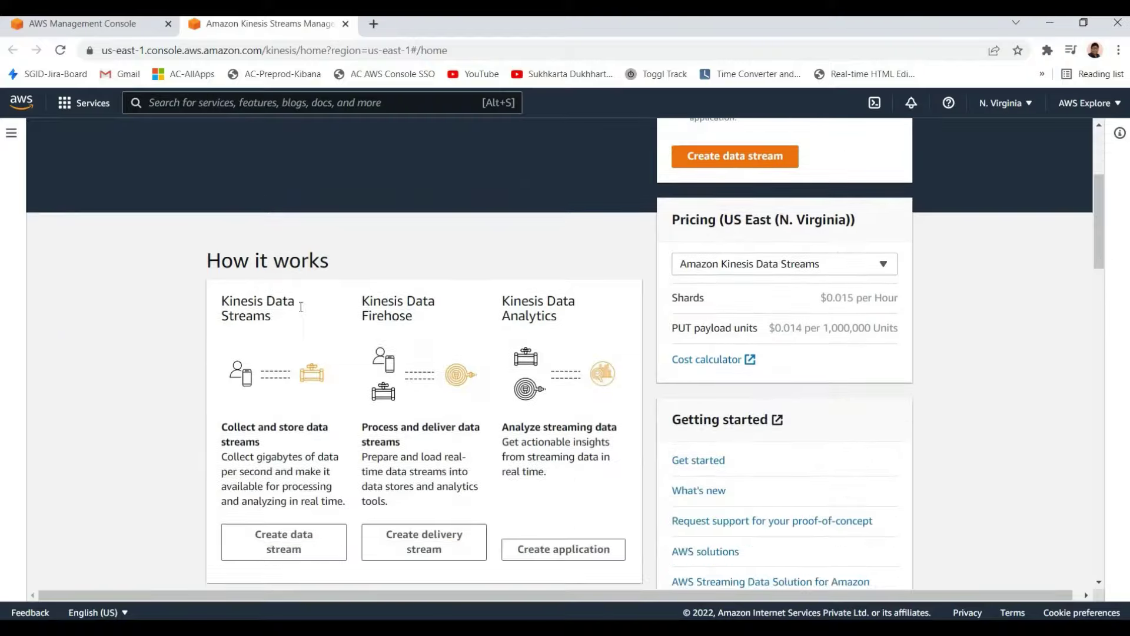
{"action": "scroll", "coordinate": [207, 361], "scroll_direction": "up", "scroll_amount": 2}
{"action": "scroll", "coordinate": [295, 374], "scroll_direction": "down", "scroll_amount": 6}
{"action": "left_click_drag", "start_coordinate": [352, 356], "coordinate": [432, 376]}
{"action": "left_click", "coordinate": [431, 377]}
{"action": "left_click_drag", "start_coordinate": [360, 358], "coordinate": [414, 379]}
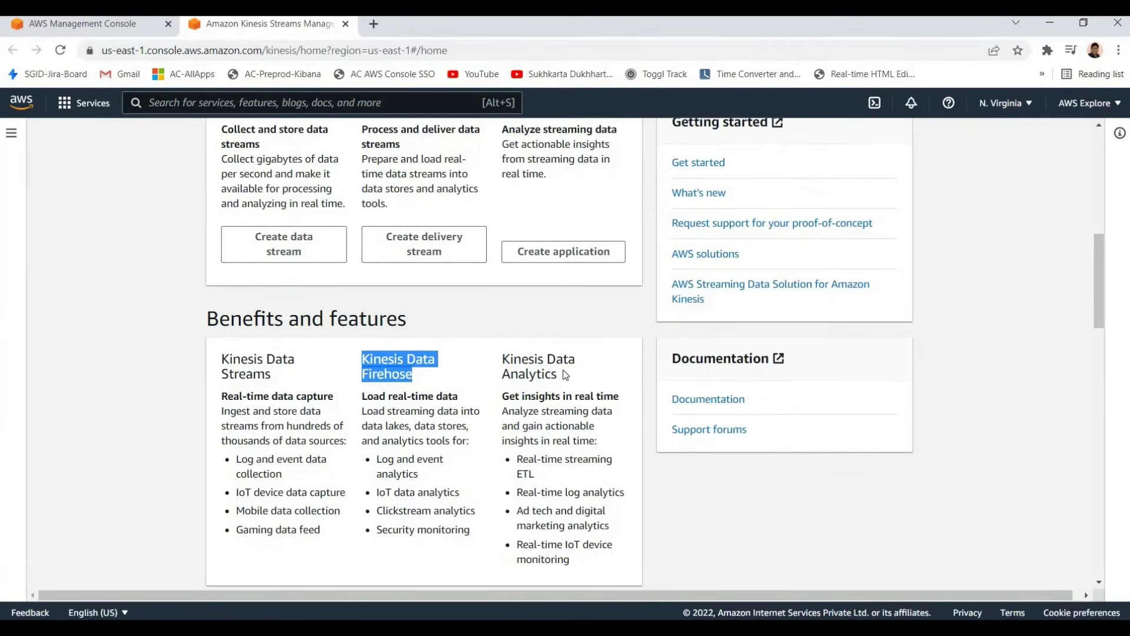
{"action": "left_click_drag", "start_coordinate": [502, 358], "coordinate": [579, 379]}
{"action": "left_click", "coordinate": [240, 397]}
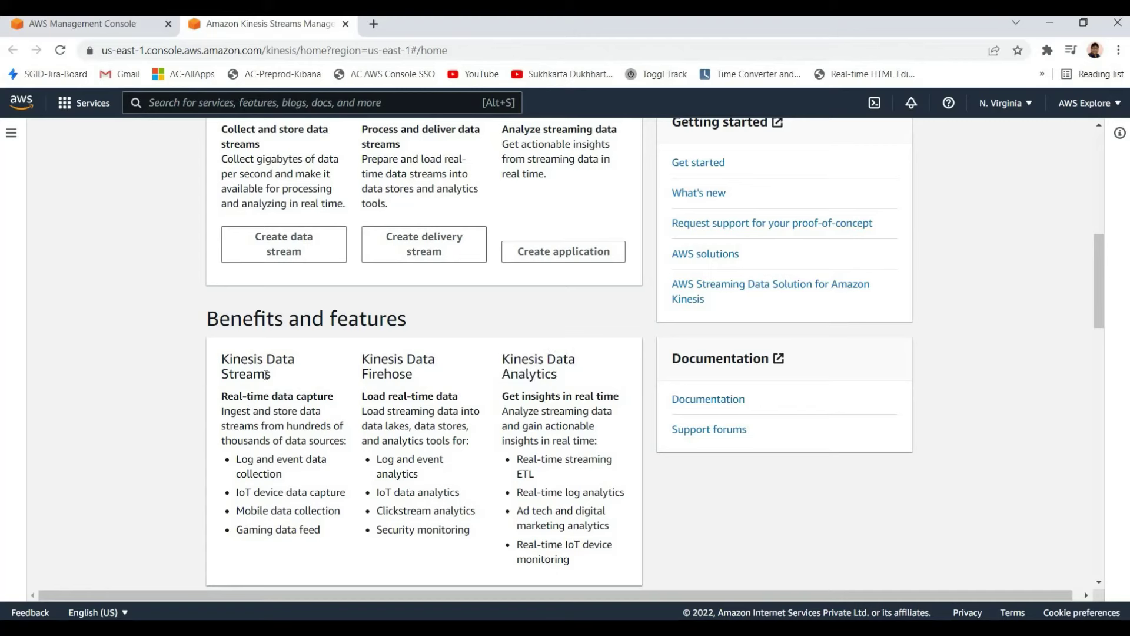
Go over each service's subheading: Real-time data capture, Load real-time data, Get insights
{"action": "left_click_drag", "start_coordinate": [222, 358], "coordinate": [291, 376]}
{"action": "left_click", "coordinate": [220, 397]}
{"action": "left_click_drag", "start_coordinate": [220, 398], "coordinate": [221, 357]}
{"action": "left_click", "coordinate": [265, 398]}
{"action": "triple_click", "coordinate": [339, 402]}
{"action": "left_click", "coordinate": [352, 388]}
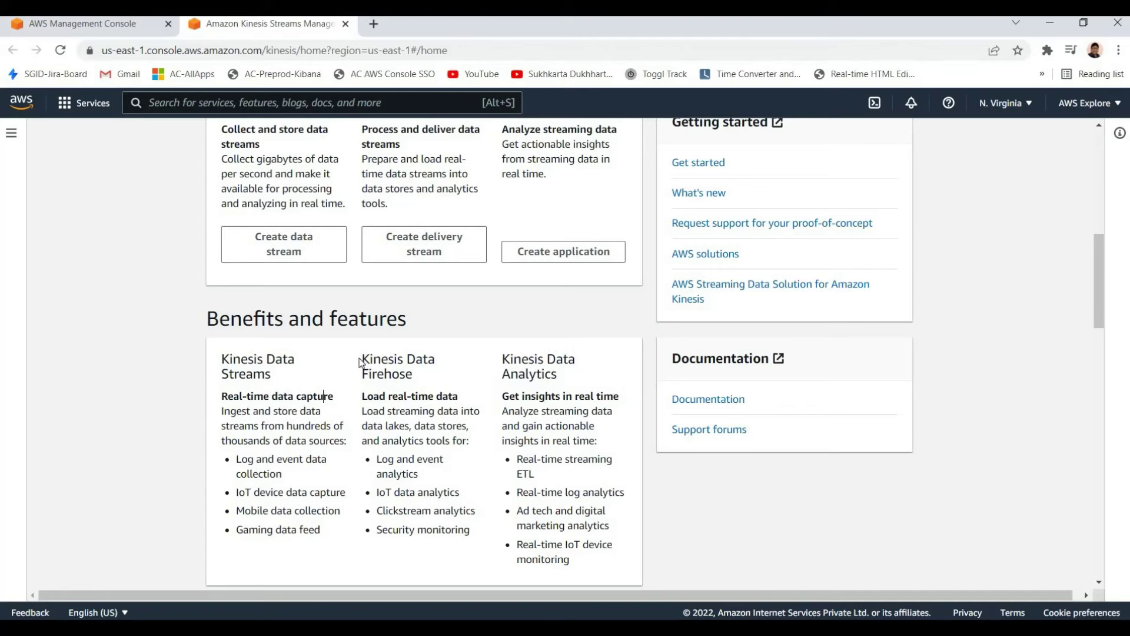
{"action": "left_click_drag", "start_coordinate": [361, 356], "coordinate": [436, 377]}
{"action": "left_click", "coordinate": [365, 395]}
{"action": "left_click_drag", "start_coordinate": [362, 395], "coordinate": [453, 395]}
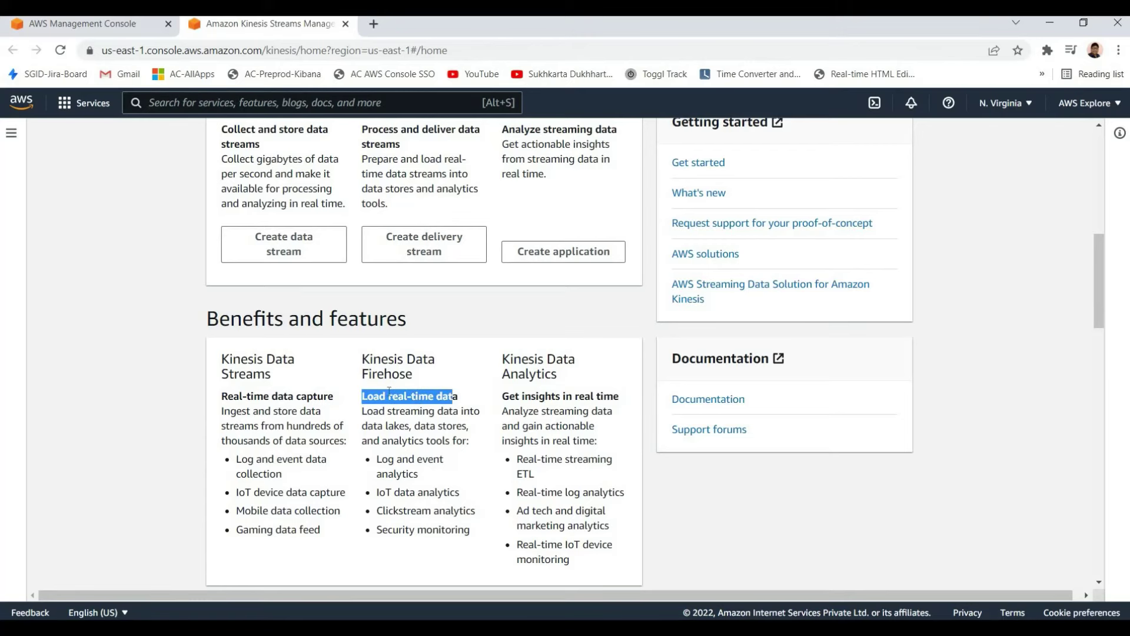
{"action": "left_click", "coordinate": [449, 400]}
{"action": "left_click_drag", "start_coordinate": [385, 396], "coordinate": [448, 395]}
{"action": "left_click", "coordinate": [504, 392]}
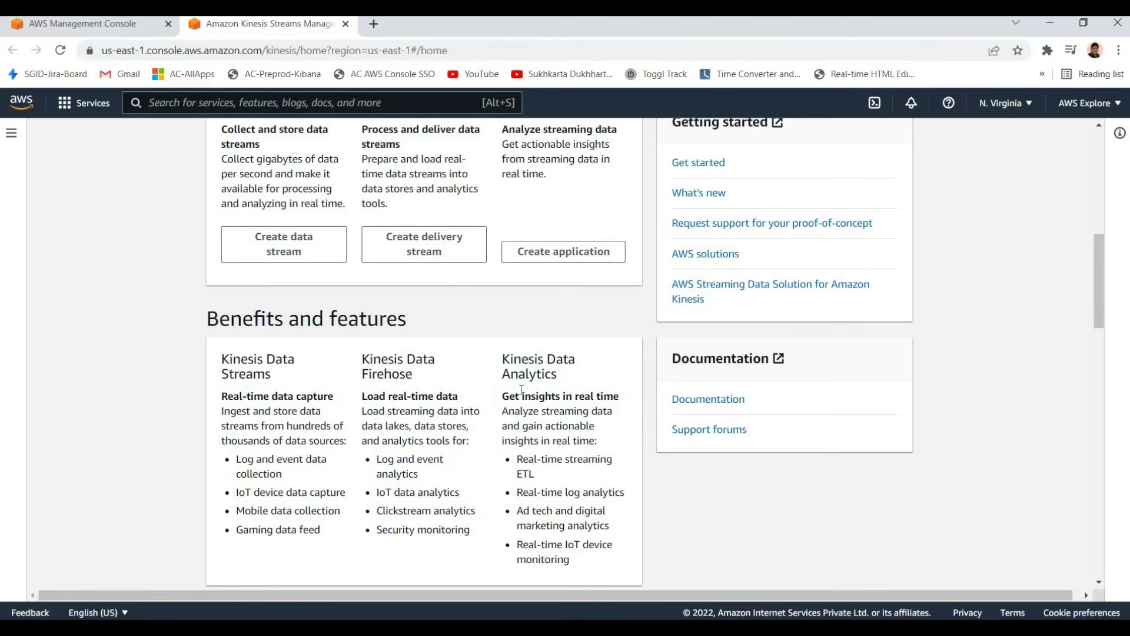
{"action": "left_click_drag", "start_coordinate": [502, 356], "coordinate": [577, 376]}
{"action": "left_click", "coordinate": [504, 395]}
{"action": "double_click", "coordinate": [538, 396]}
{"action": "left_click", "coordinate": [539, 396]}
{"action": "left_click_drag", "start_coordinate": [502, 396], "coordinate": [575, 395]}
{"action": "left_click", "coordinate": [591, 410]}
Return to the Kinesis headline at the top, then close the tab with Ctrl+W
{"action": "scroll", "coordinate": [451, 393], "scroll_direction": "up", "scroll_amount": 9}
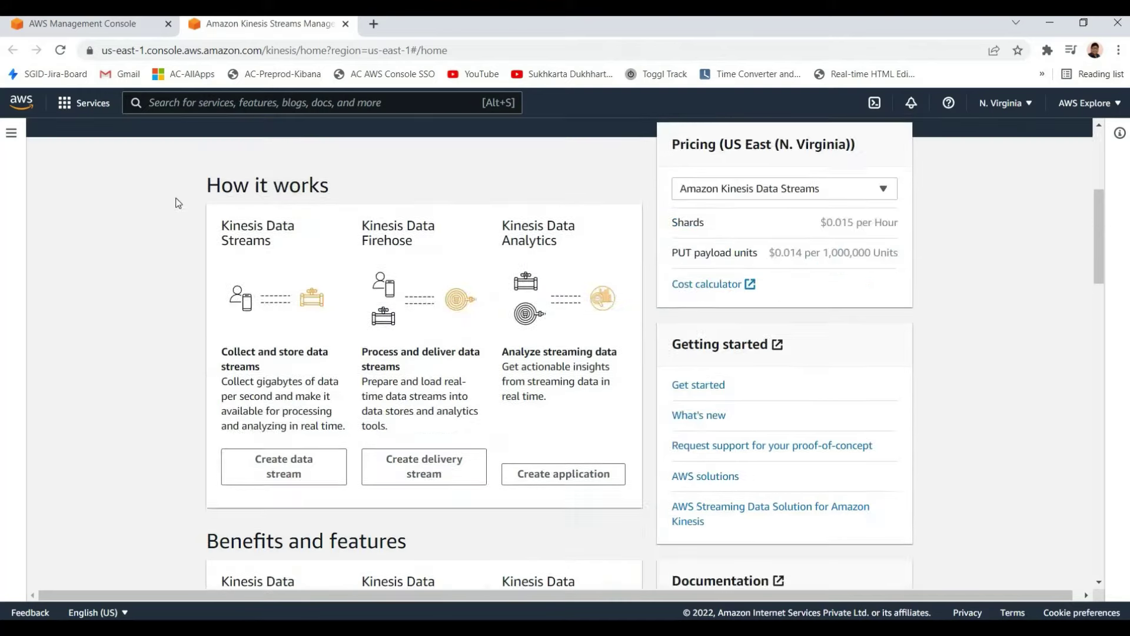
{"action": "left_click_drag", "start_coordinate": [207, 194], "coordinate": [535, 322]}
{"action": "left_click", "coordinate": [528, 327]}
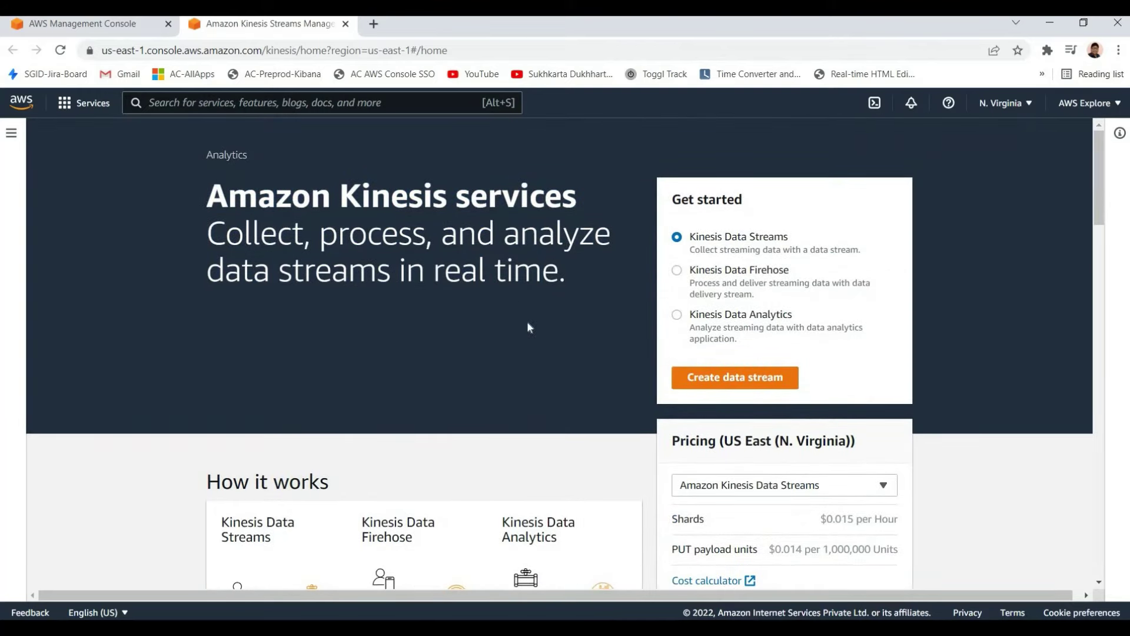
{"action": "left_click_drag", "start_coordinate": [207, 195], "coordinate": [565, 276]}
{"action": "left_click", "coordinate": [505, 277]}
{"action": "key", "text": "ctrl+w"}
{"action": "scroll", "coordinate": [377, 324], "scroll_direction": "down", "scroll_amount": 1}
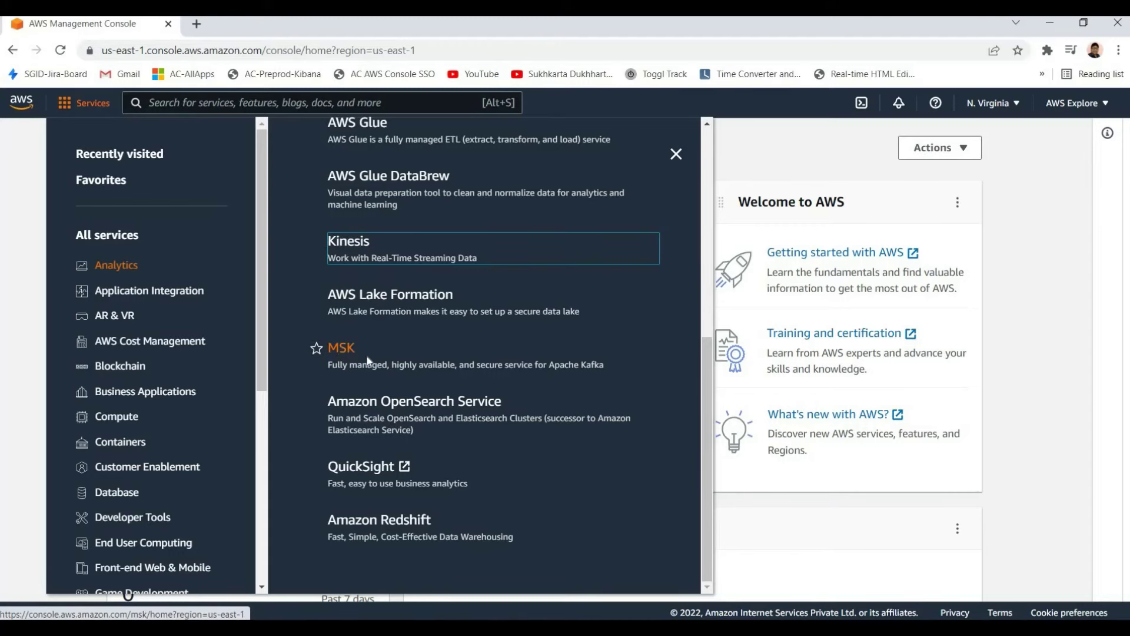
{"action": "right_click", "coordinate": [342, 347]}
{"action": "left_click", "coordinate": [390, 355]}
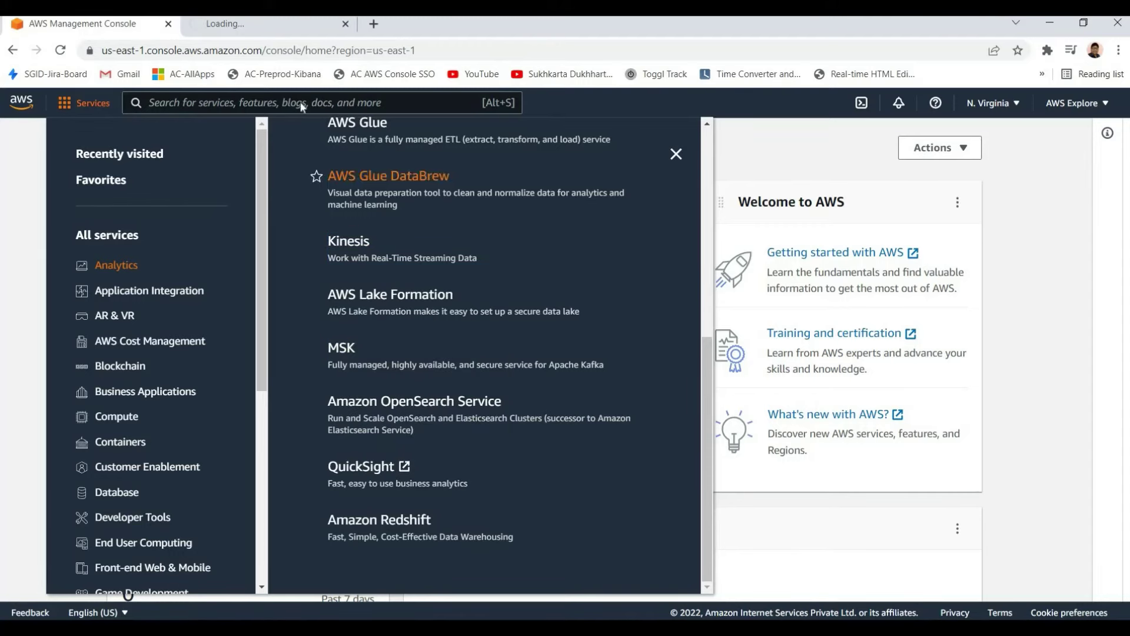
{"action": "key", "text": "ctrl+Tab"}
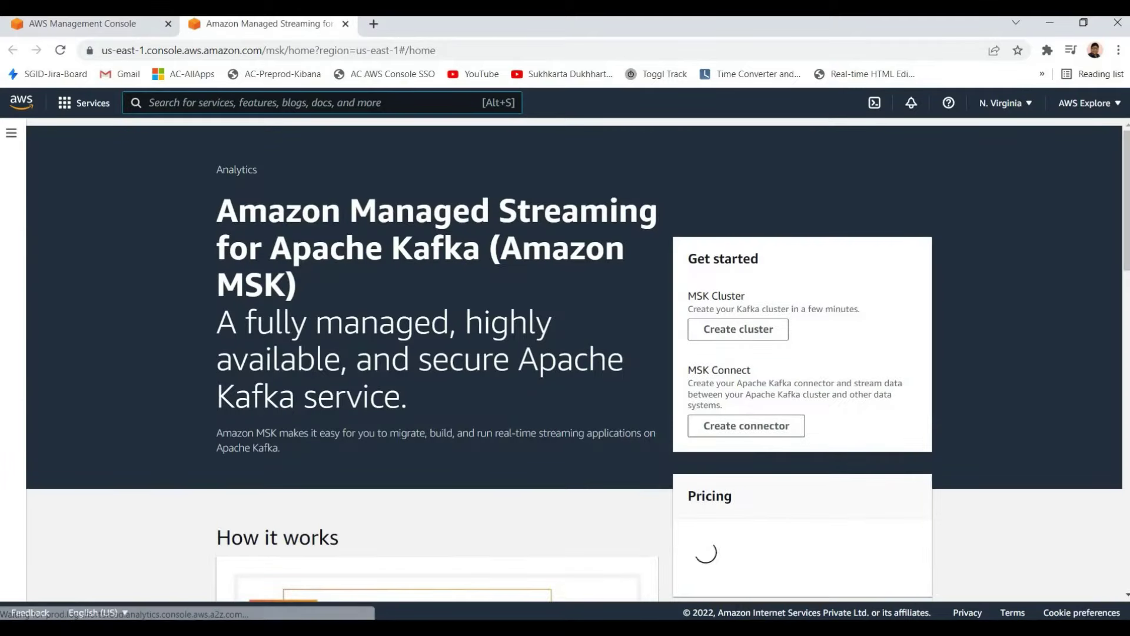
{"action": "left_click_drag", "start_coordinate": [217, 210], "coordinate": [355, 252]}
{"action": "left_click", "coordinate": [355, 252]}
{"action": "triple_click", "coordinate": [480, 214]}
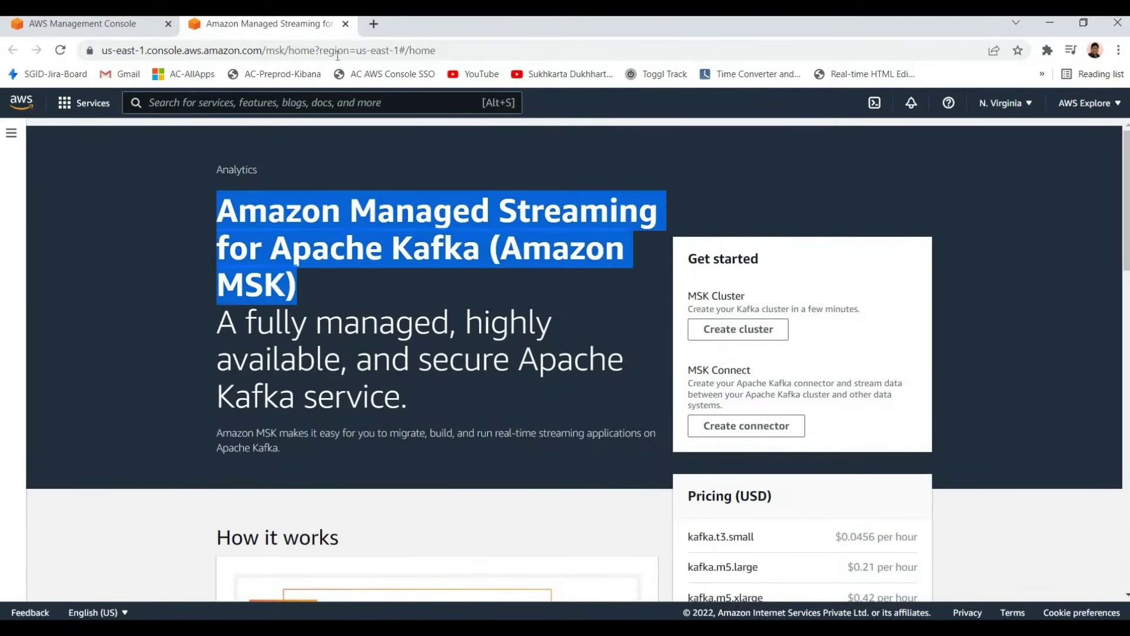
{"action": "left_click", "coordinate": [481, 214]}
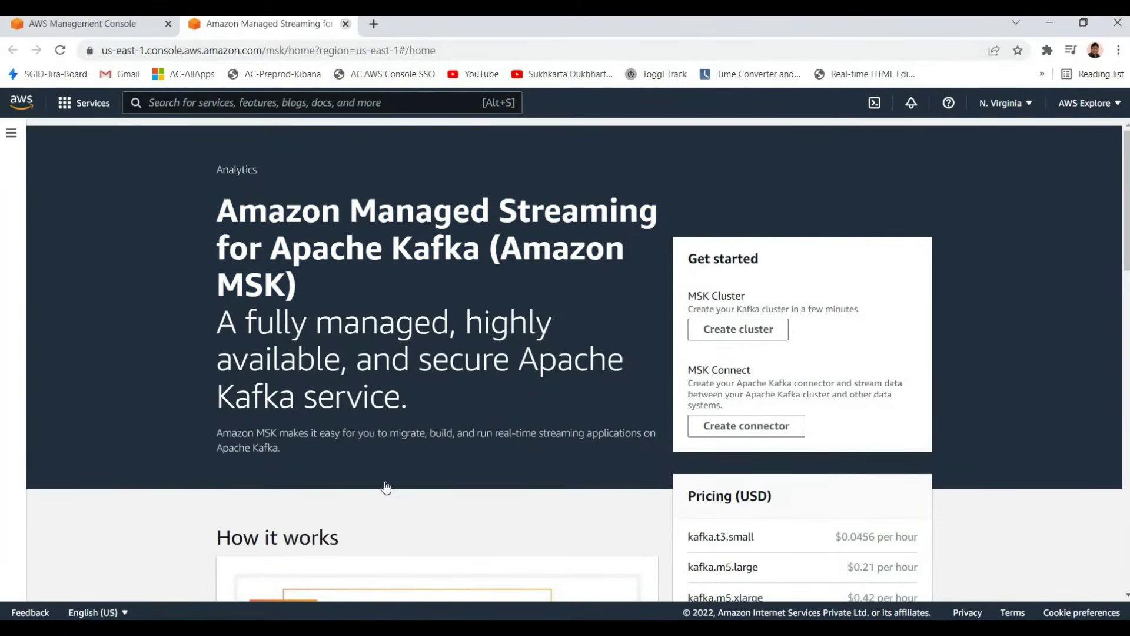
{"action": "key", "text": "ctrl+w"}
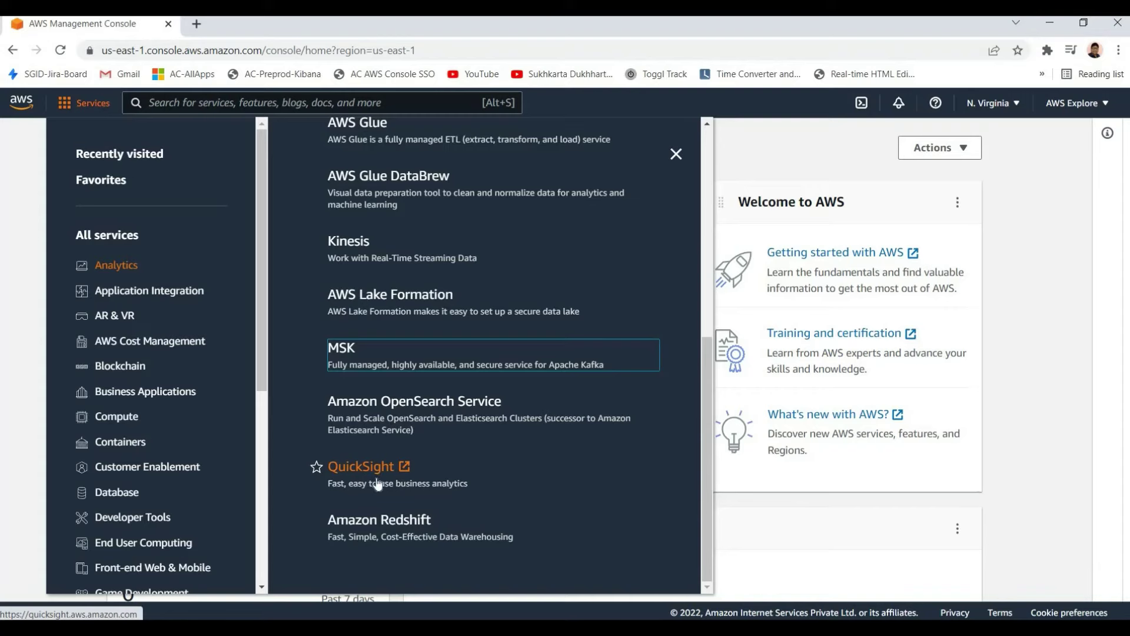
Open Amazon Redshift from the Analytics list in a new tab and switch to it
{"action": "right_click", "coordinate": [413, 412]}
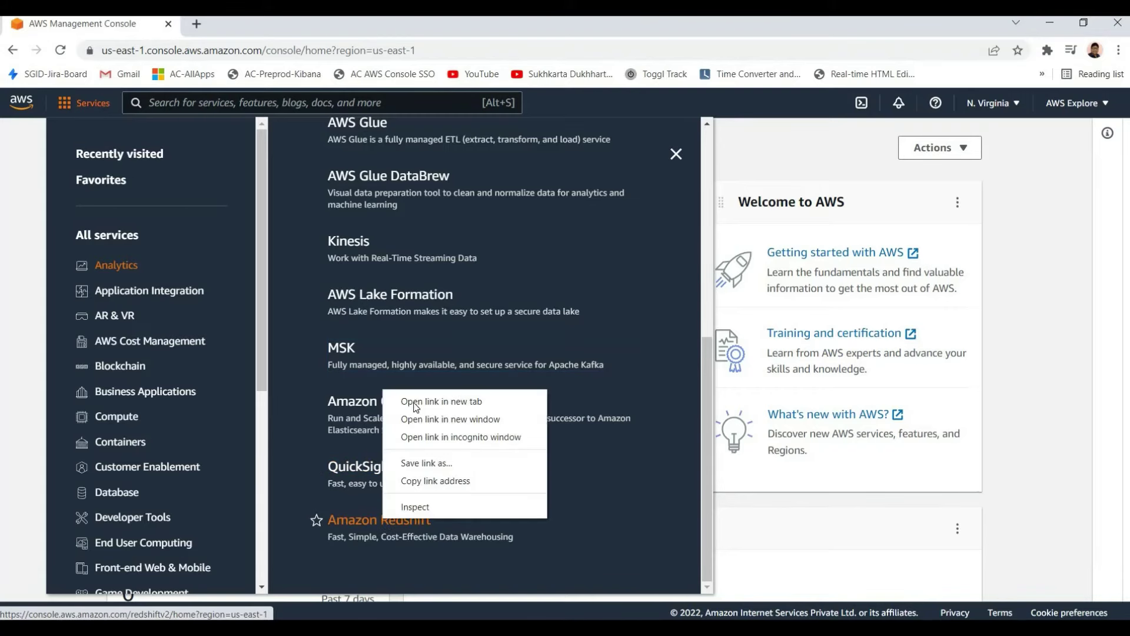
{"action": "left_click", "coordinate": [423, 399]}
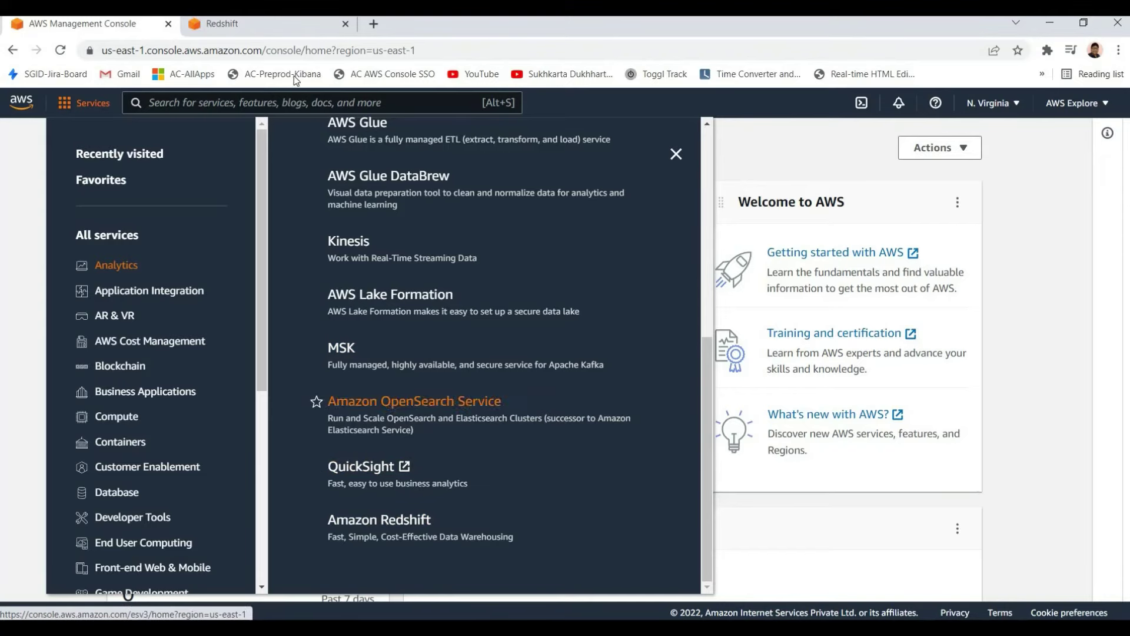
{"action": "key", "text": "ctrl+Tab"}
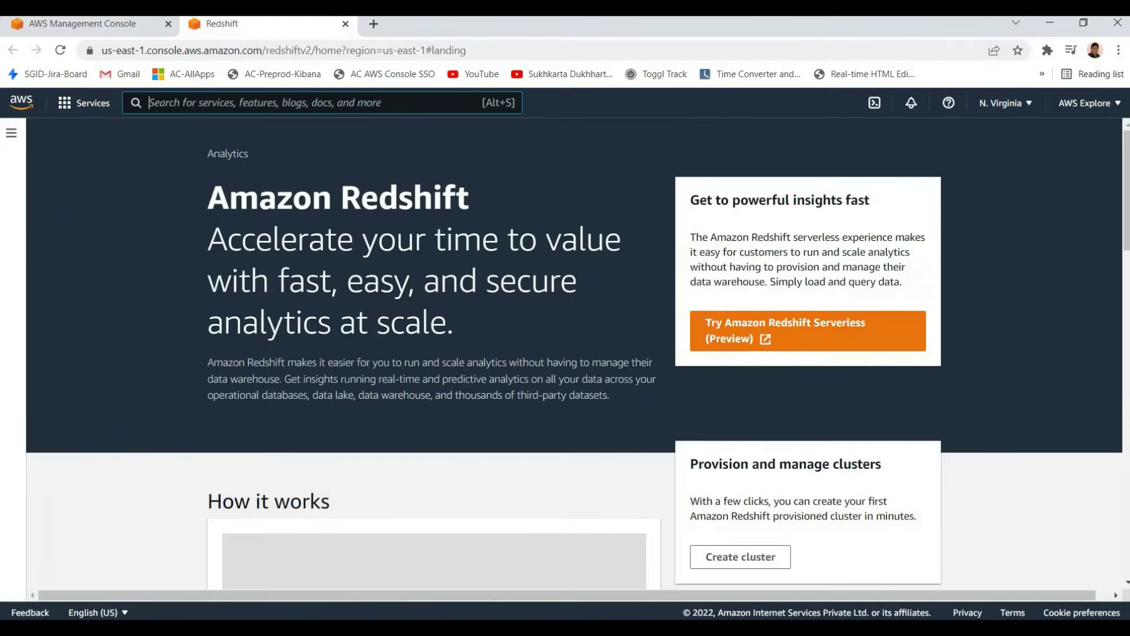
Read the Amazon Redshift heading and tagline, highlighting them in turn
{"action": "left_click_drag", "start_coordinate": [457, 318], "coordinate": [302, 200]}
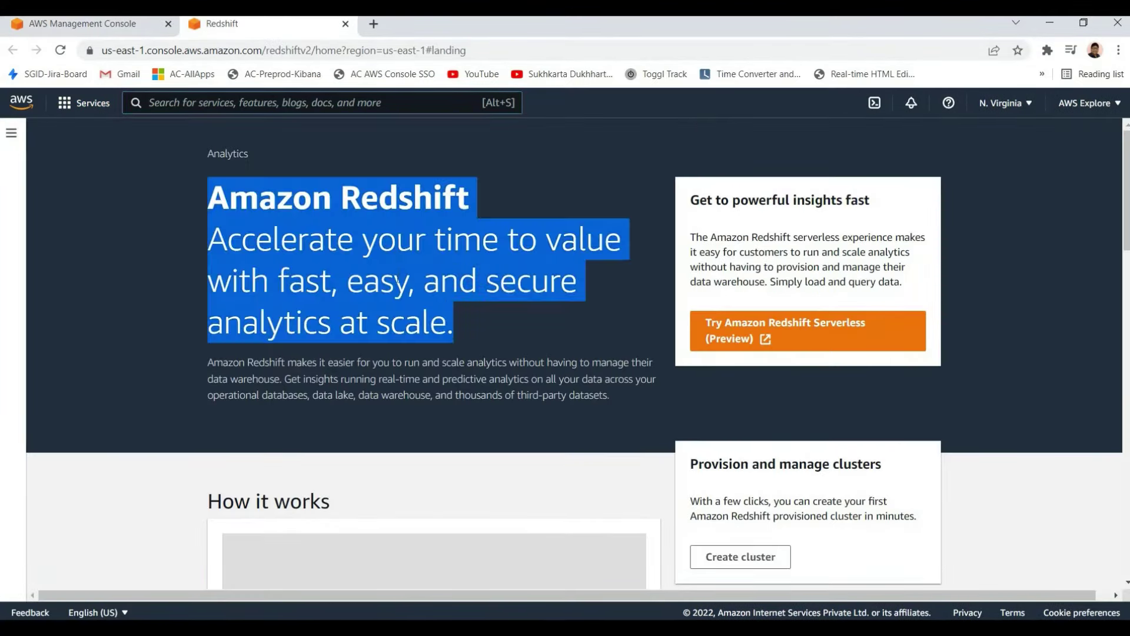
{"action": "left_click", "coordinate": [301, 200]}
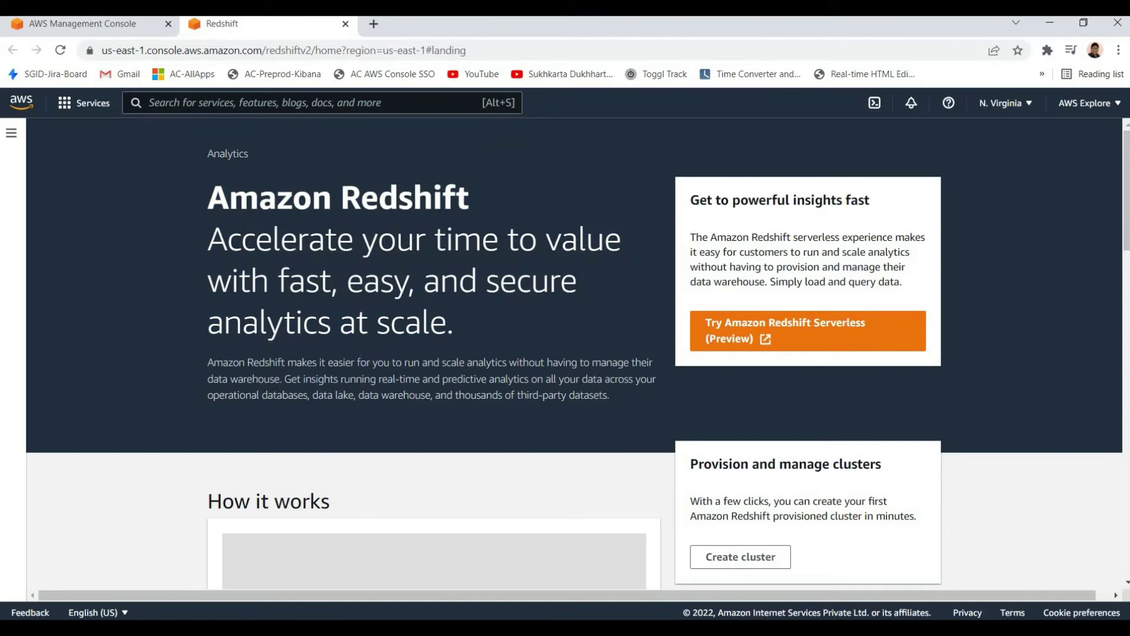
{"action": "left_click_drag", "start_coordinate": [209, 232], "coordinate": [408, 283]}
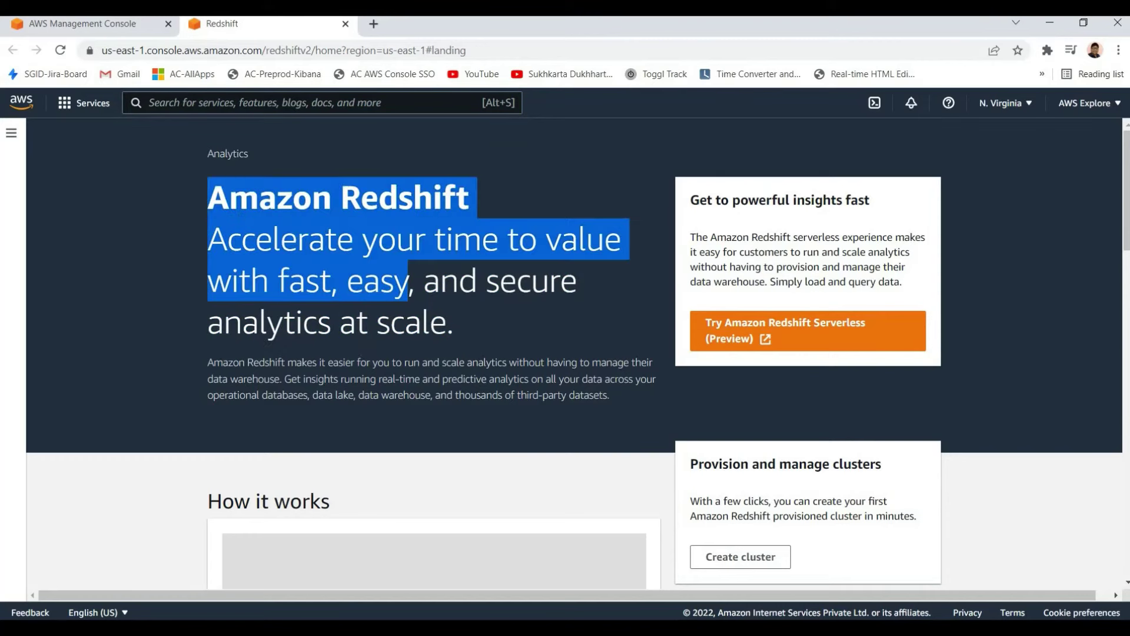
{"action": "left_click", "coordinate": [225, 204]}
{"action": "left_click_drag", "start_coordinate": [207, 198], "coordinate": [457, 197]}
{"action": "left_click", "coordinate": [458, 197]}
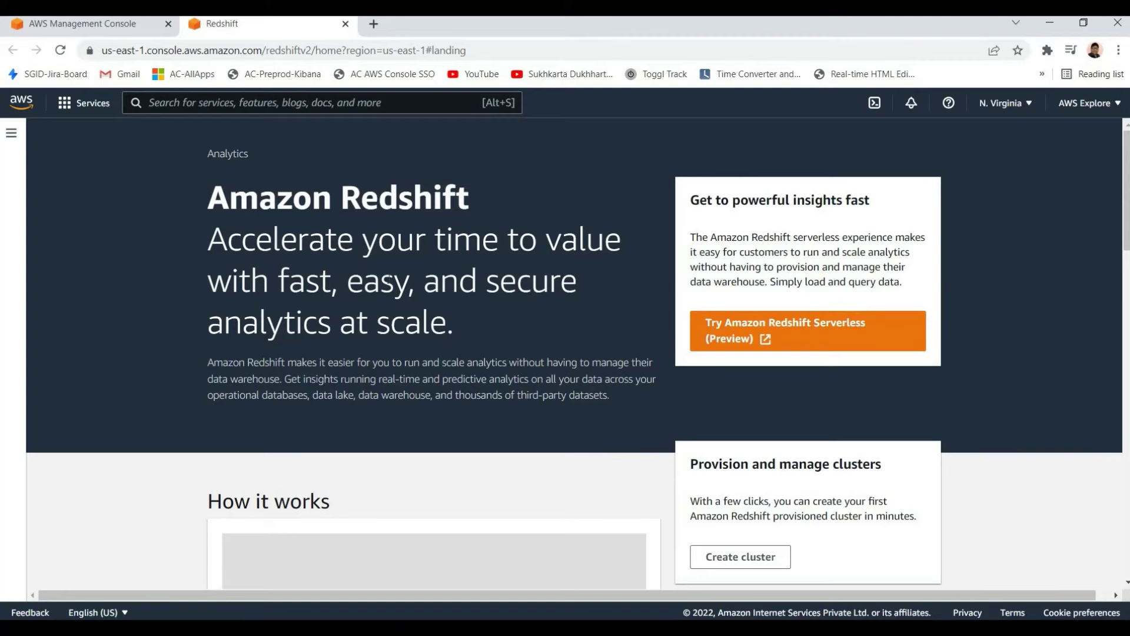
{"action": "left_click_drag", "start_coordinate": [184, 222], "coordinate": [471, 333]}
{"action": "left_click", "coordinate": [469, 326]}
{"action": "left_click", "coordinate": [195, 223], "text": "shift"}
{"action": "left_click", "coordinate": [210, 194]}
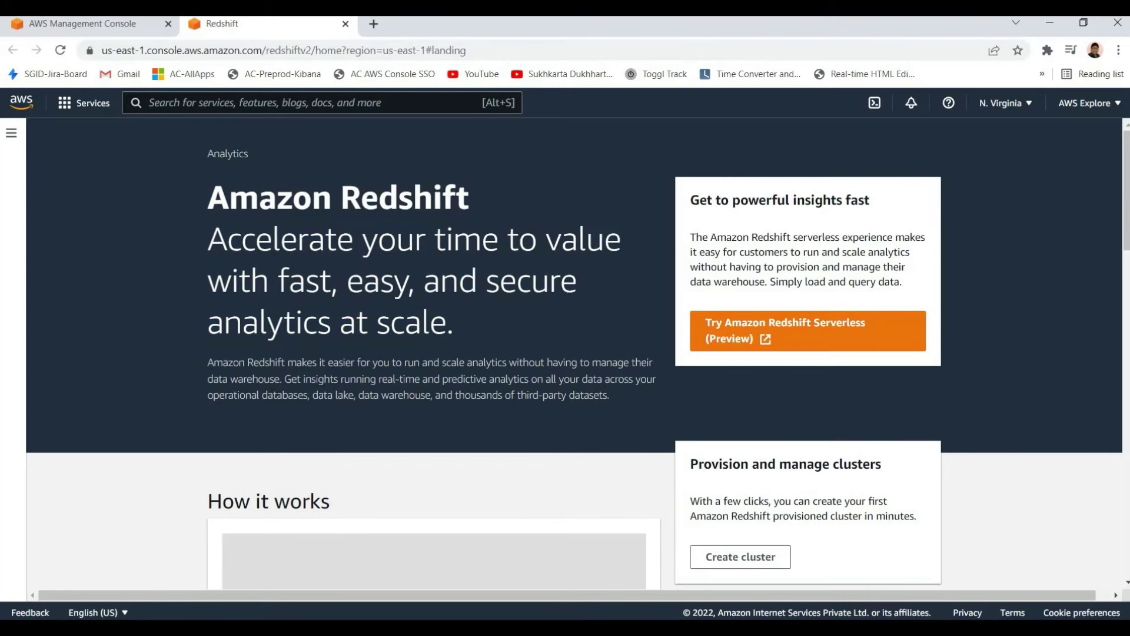
{"action": "left_click", "coordinate": [509, 335], "text": "shift"}
{"action": "left_click", "coordinate": [505, 339]}
Read the Redshift description paragraph, highlighting it alongside the tagline and heading
{"action": "left_click_drag", "start_coordinate": [609, 396], "coordinate": [207, 235]}
{"action": "left_click", "coordinate": [440, 344]}
{"action": "left_click_drag", "start_coordinate": [208, 194], "coordinate": [532, 345]}
{"action": "left_click", "coordinate": [531, 345]}
{"action": "left_click_drag", "start_coordinate": [604, 396], "coordinate": [207, 235]}
{"action": "left_click", "coordinate": [629, 415]}
{"action": "left_click_drag", "start_coordinate": [207, 194], "coordinate": [521, 362]}
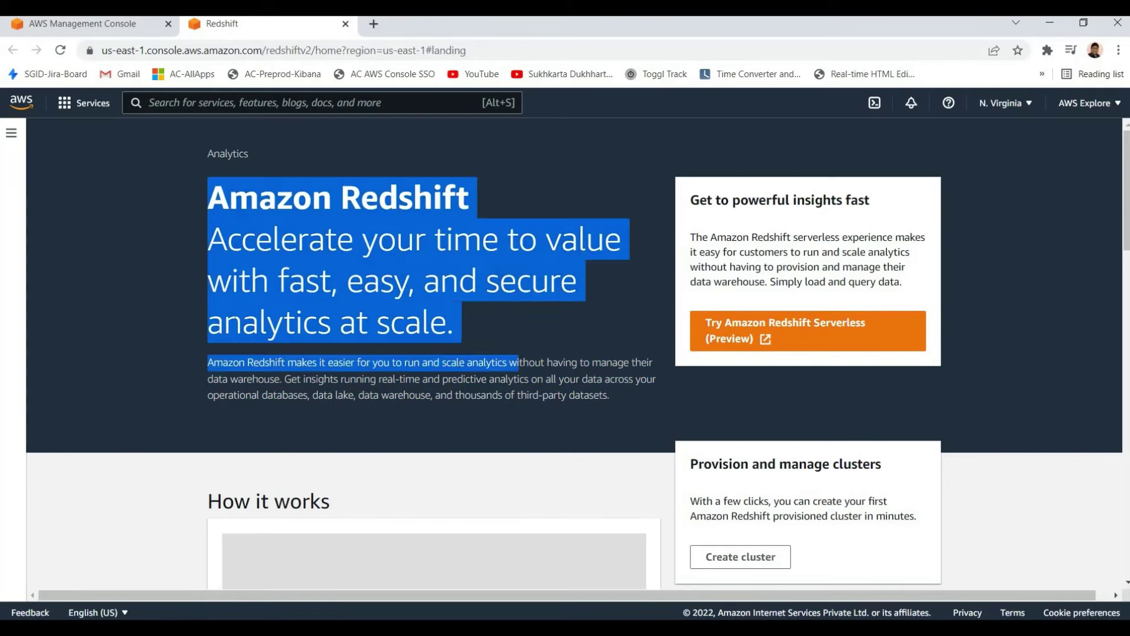
{"action": "left_click", "coordinate": [196, 234]}
{"action": "left_click_drag", "start_coordinate": [609, 396], "coordinate": [207, 194]}
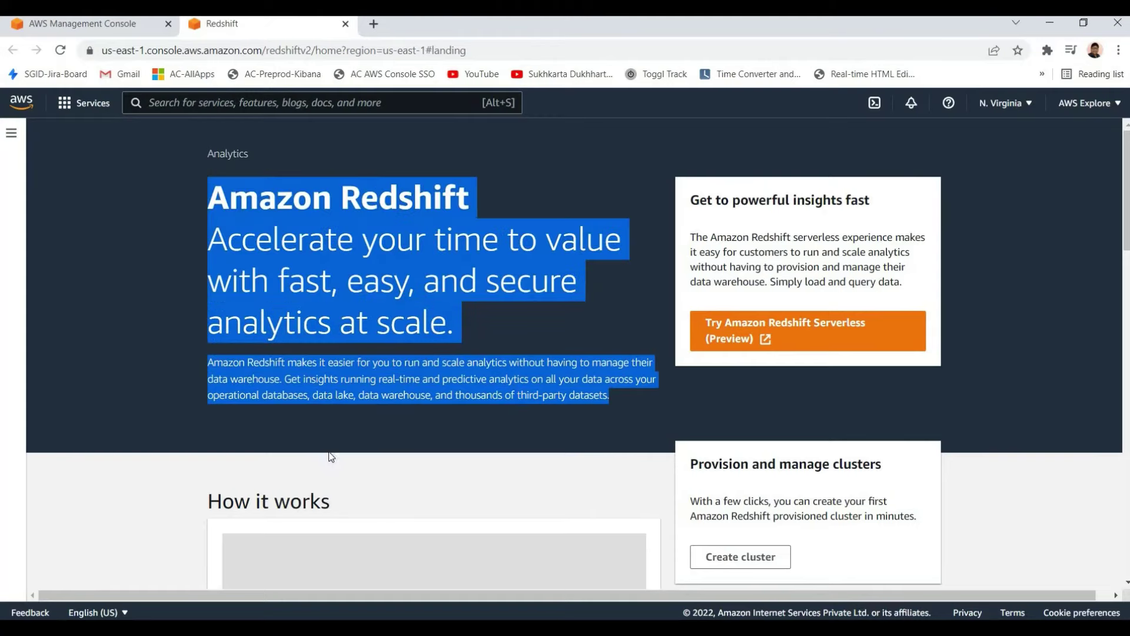
{"action": "left_click", "coordinate": [331, 457]}
Scroll down the Redshift page to review the Benefits and features section
{"action": "scroll", "coordinate": [329, 447], "scroll_direction": "down", "scroll_amount": 3}
{"action": "scroll", "coordinate": [328, 434], "scroll_direction": "down", "scroll_amount": 15}
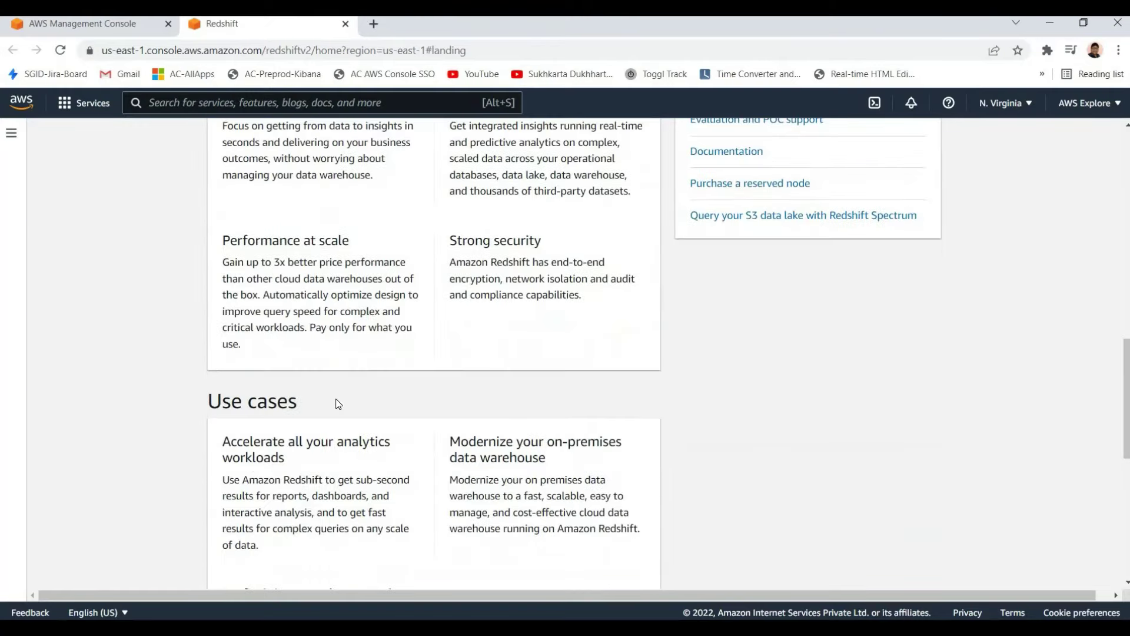
{"action": "scroll", "coordinate": [334, 388], "scroll_direction": "up", "scroll_amount": 12}
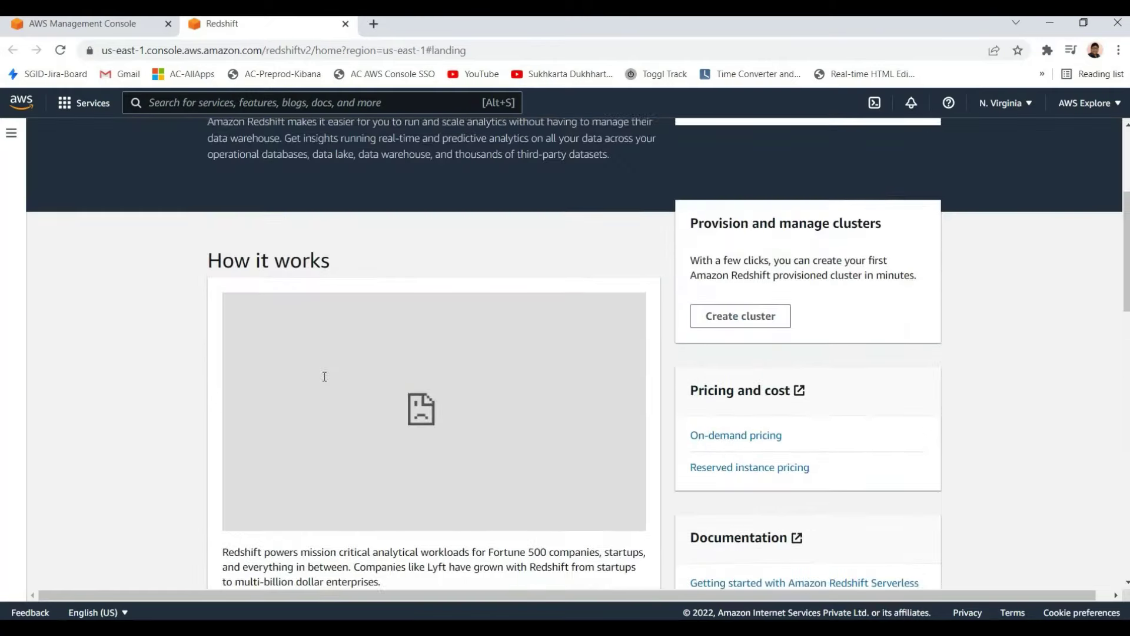
{"action": "scroll", "coordinate": [214, 368], "scroll_direction": "down", "scroll_amount": 5}
{"action": "left_click_drag", "start_coordinate": [208, 344], "coordinate": [407, 345]}
{"action": "left_click", "coordinate": [347, 424]}
{"action": "scroll", "coordinate": [353, 412], "scroll_direction": "down", "scroll_amount": 5}
{"action": "scroll", "coordinate": [353, 400], "scroll_direction": "down", "scroll_amount": 7}
{"action": "scroll", "coordinate": [348, 390], "scroll_direction": "up", "scroll_amount": 20}
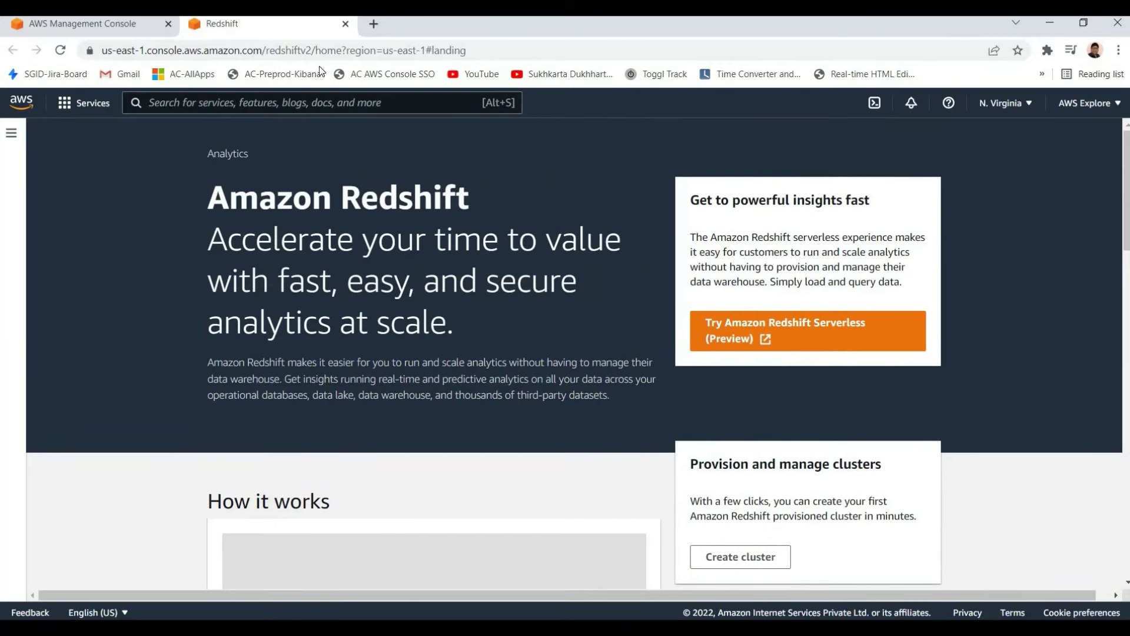
Close the Redshift tab and return to the services list
{"action": "left_click", "coordinate": [345, 24]}
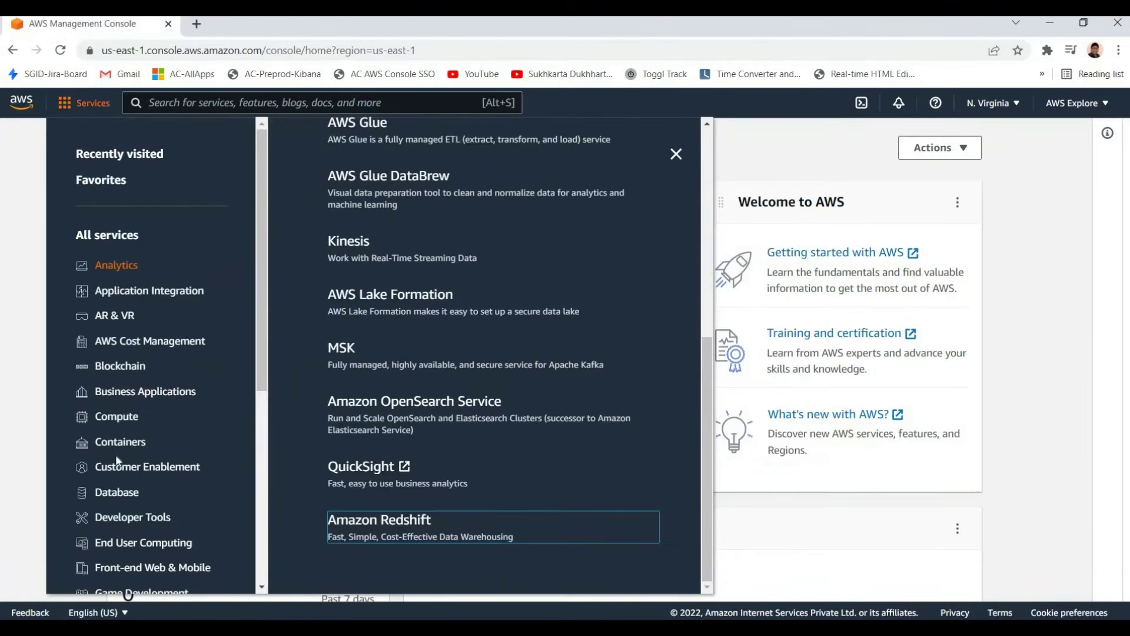
{"action": "scroll", "coordinate": [103, 471], "scroll_direction": "down", "scroll_amount": 6}
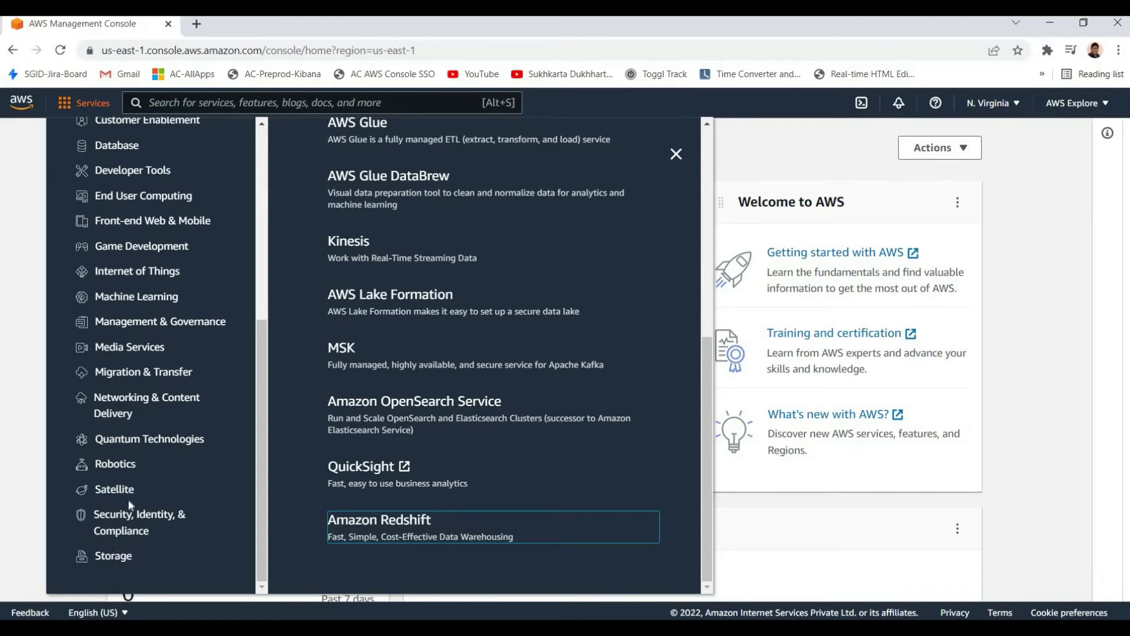
{"action": "scroll", "coordinate": [113, 521], "scroll_direction": "up", "scroll_amount": 5}
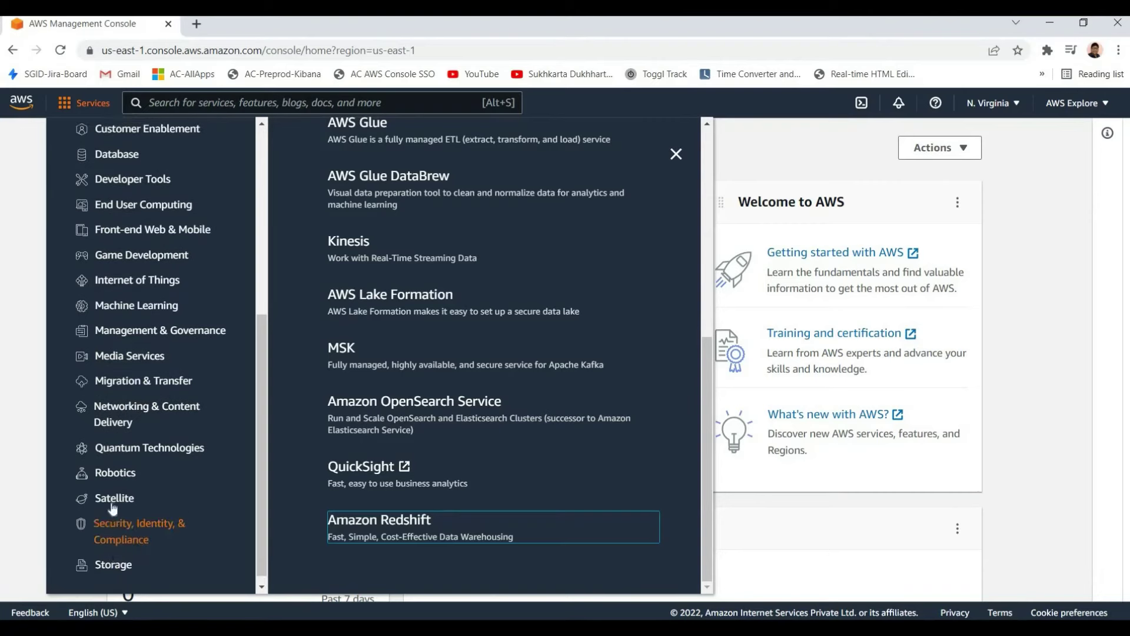
{"action": "scroll", "coordinate": [115, 282], "scroll_direction": "down", "scroll_amount": 1}
Browse the Compute, Storage and Networking & Content Delivery service groups, then Compute again
{"action": "left_click", "coordinate": [110, 268]}
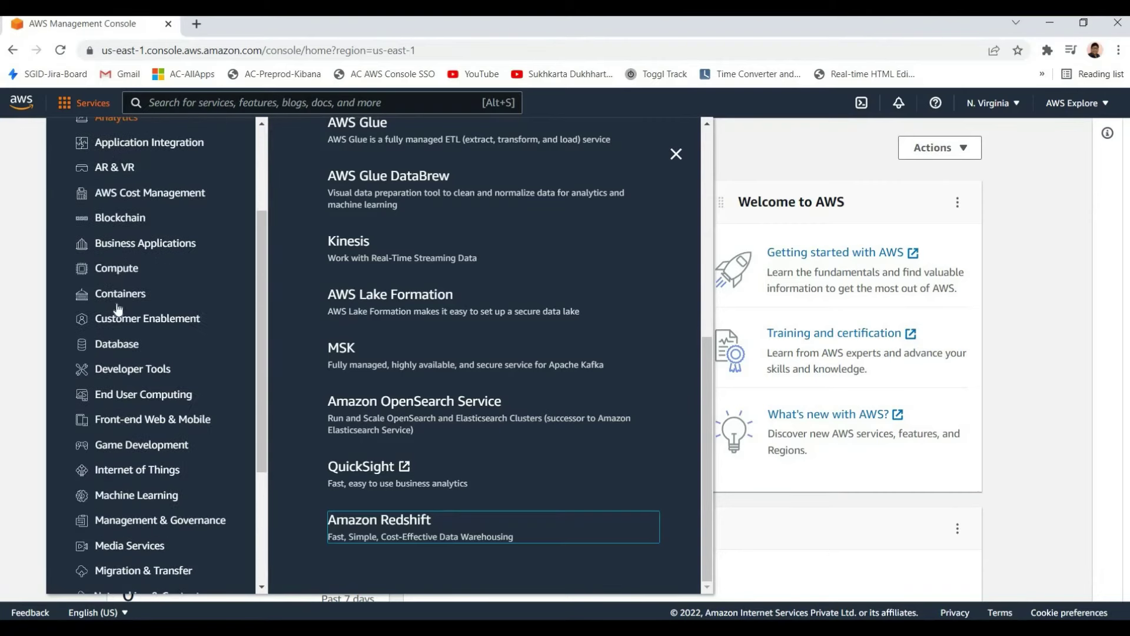
{"action": "scroll", "coordinate": [127, 556], "scroll_direction": "down", "scroll_amount": 3}
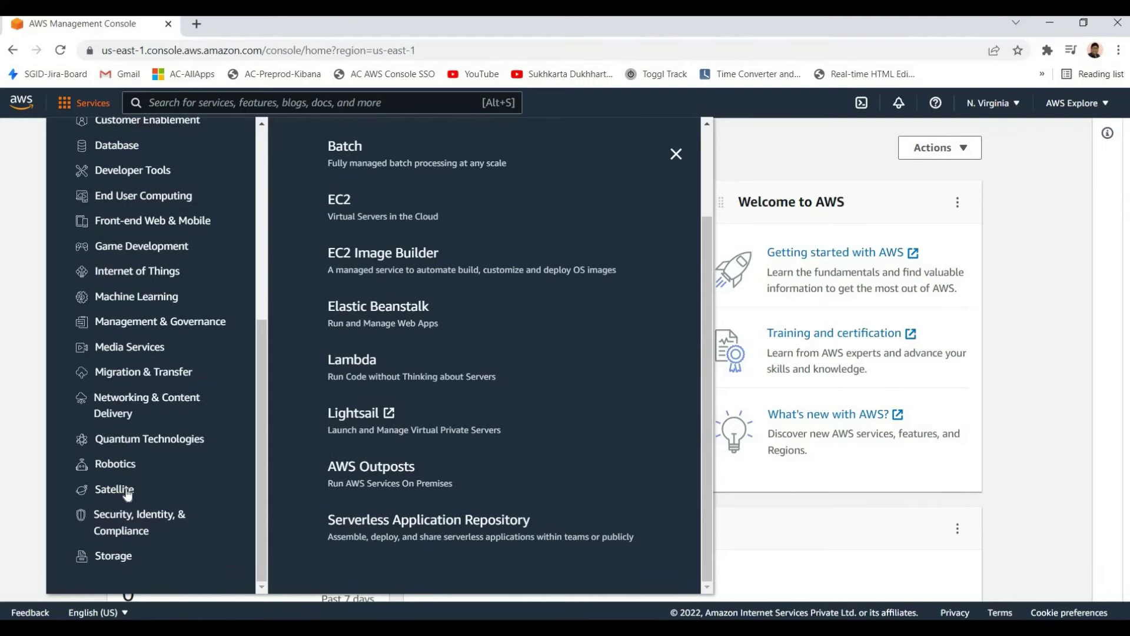
{"action": "left_click", "coordinate": [120, 557]}
{"action": "left_click", "coordinate": [130, 403]}
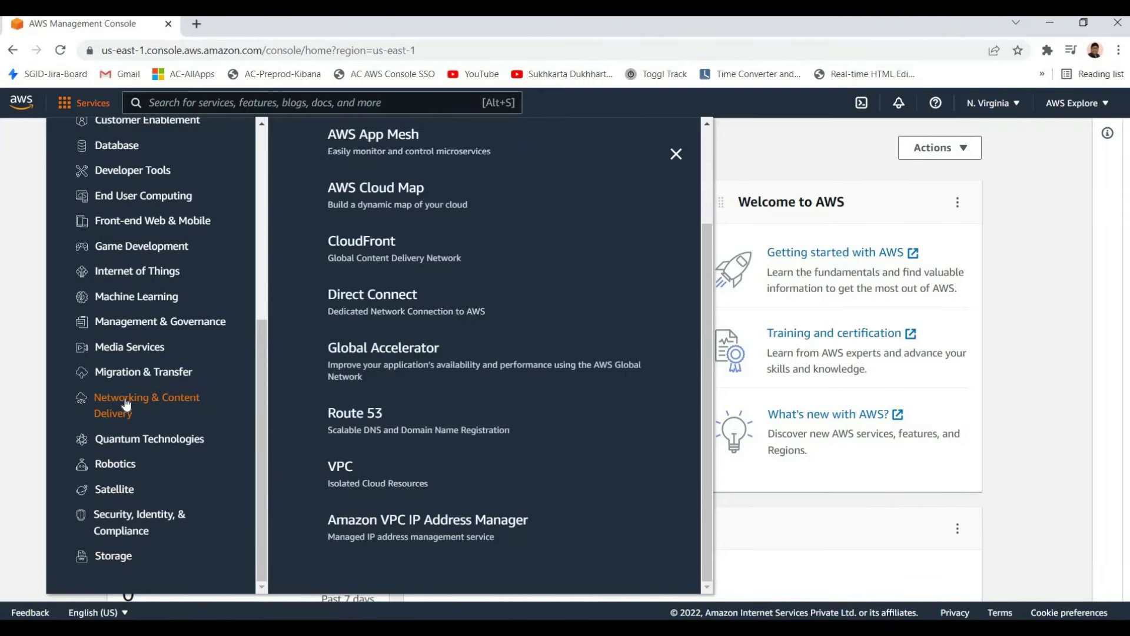
{"action": "scroll", "coordinate": [131, 436], "scroll_direction": "up", "scroll_amount": 3}
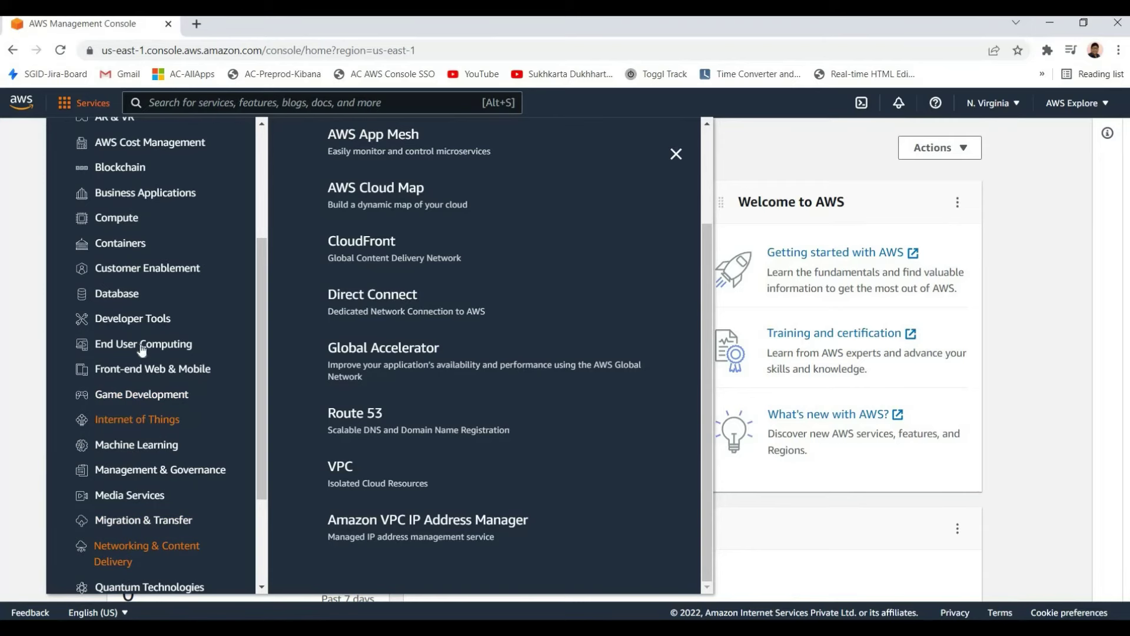
{"action": "scroll", "coordinate": [137, 333], "scroll_direction": "down", "scroll_amount": 3}
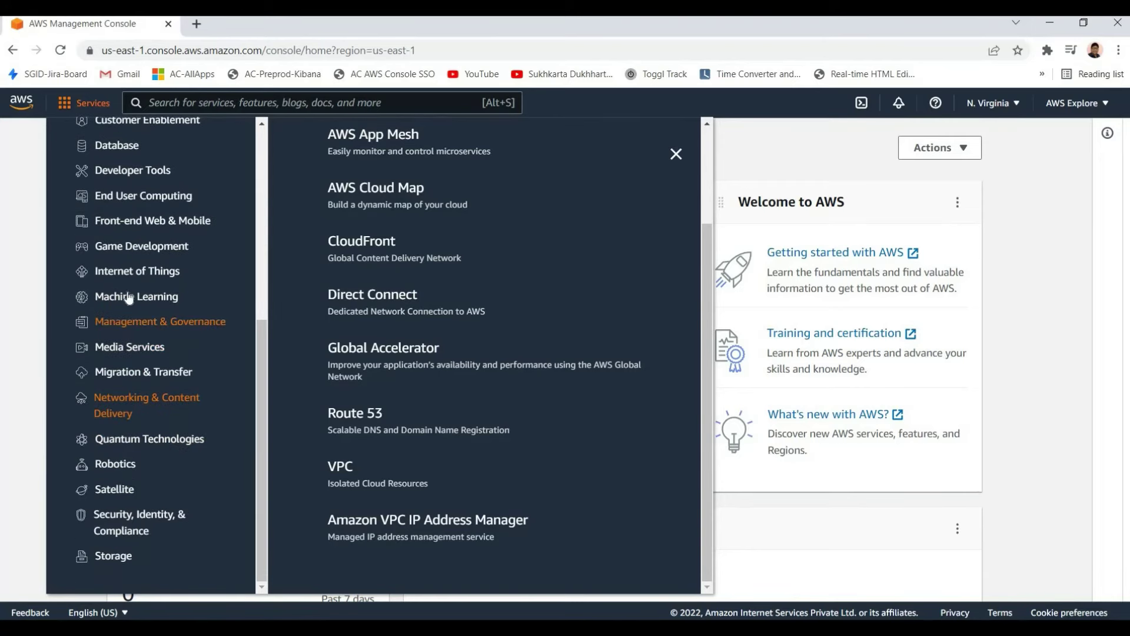
{"action": "scroll", "coordinate": [124, 318], "scroll_direction": "up", "scroll_amount": 5}
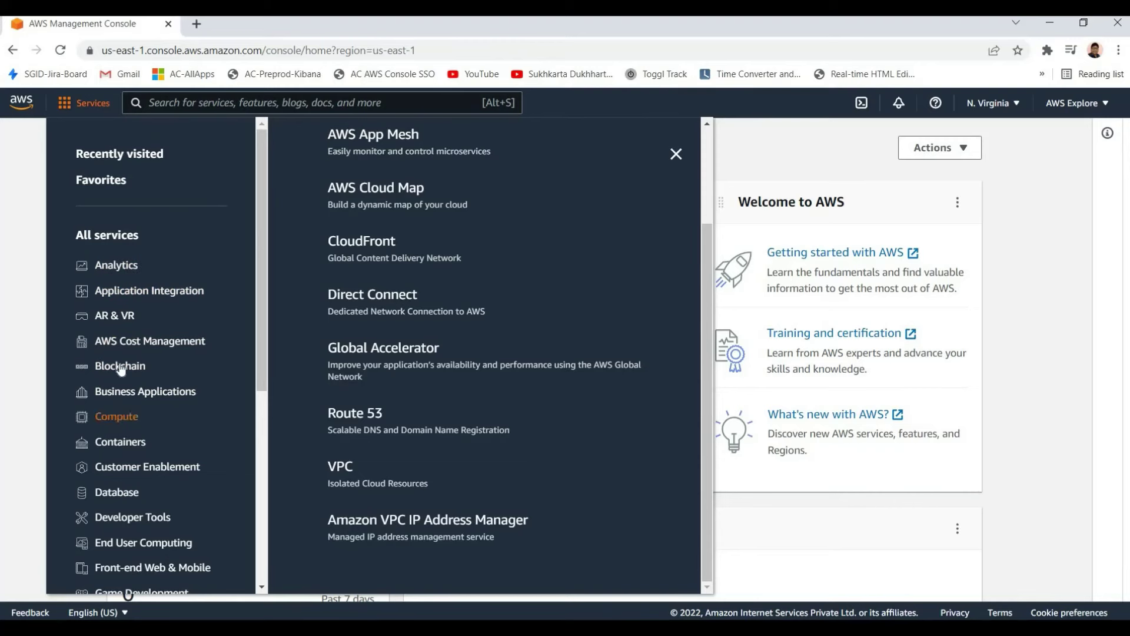
{"action": "scroll", "coordinate": [118, 364], "scroll_direction": "down", "scroll_amount": 4}
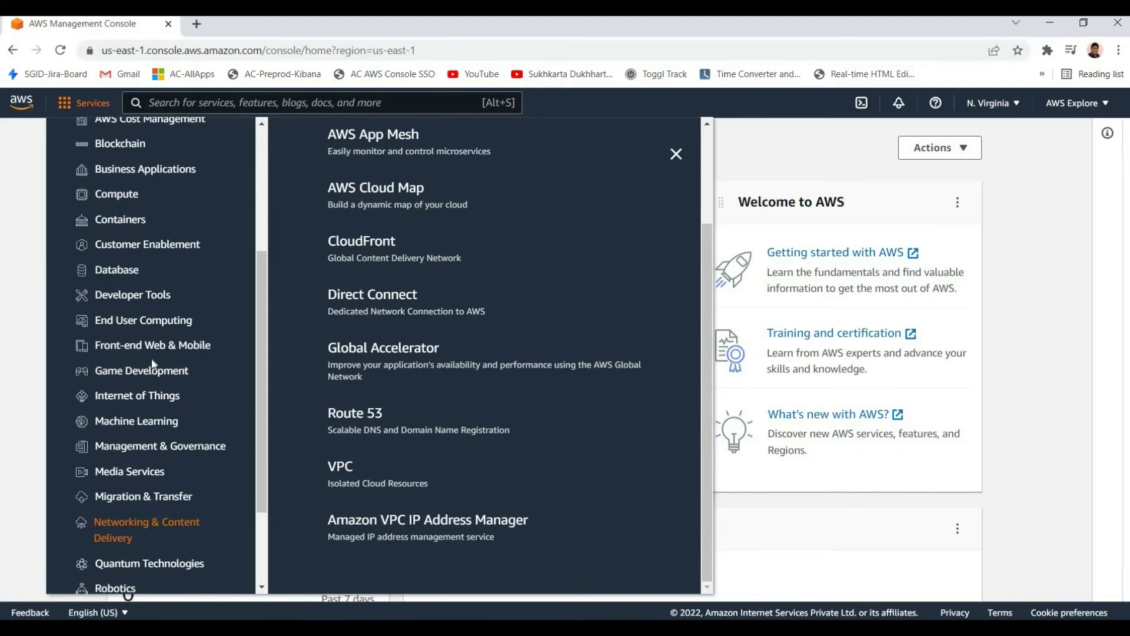
{"action": "scroll", "coordinate": [151, 358], "scroll_direction": "up", "scroll_amount": 4}
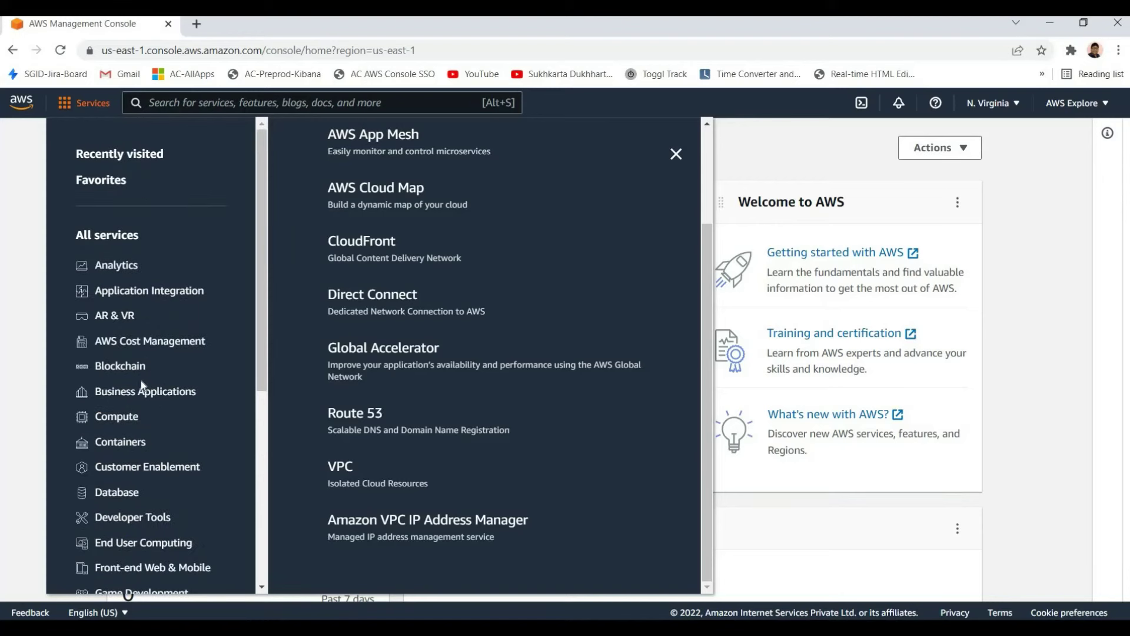
{"action": "left_click", "coordinate": [127, 419]}
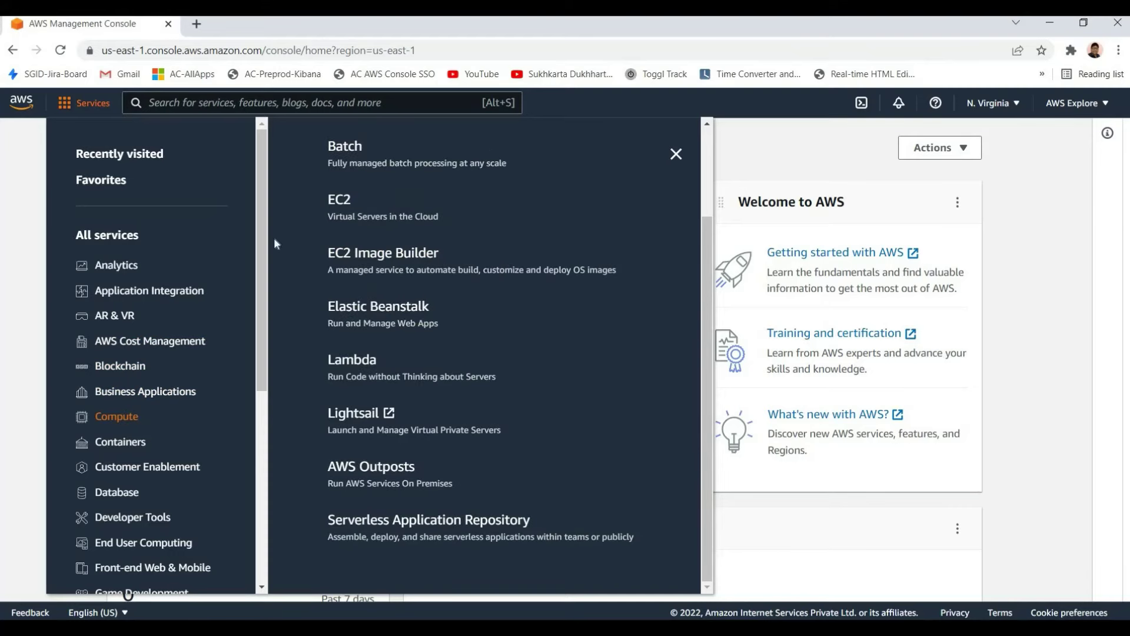
Dismiss the all-services list to get back to Console Home
{"action": "key", "text": "Escape"}
{"action": "left_click", "coordinate": [80, 103]}
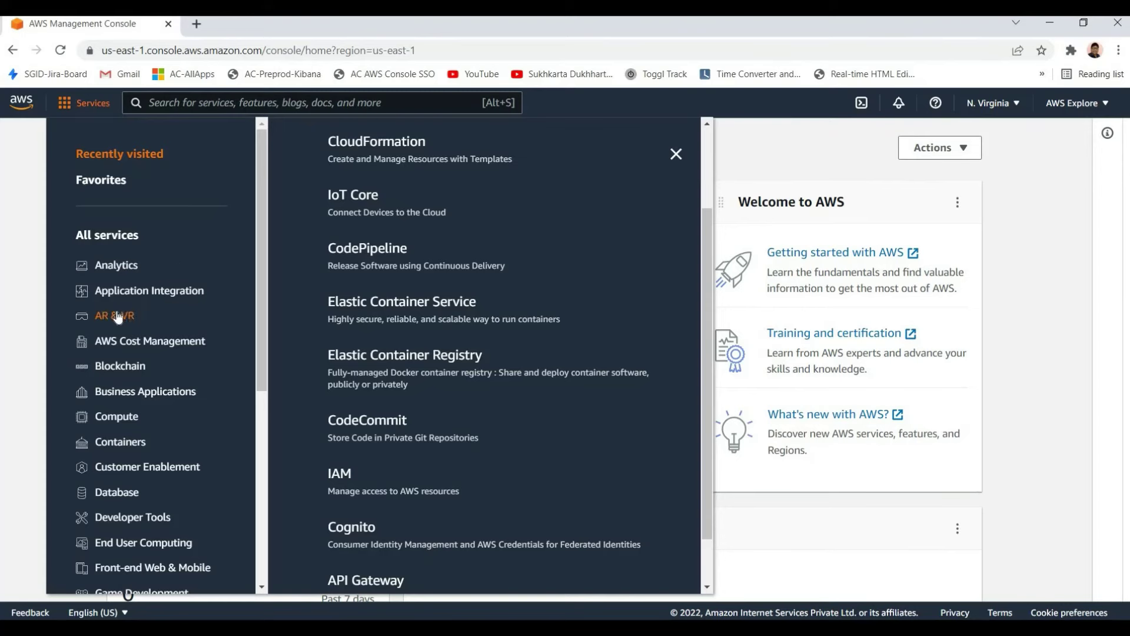
{"action": "scroll", "coordinate": [118, 318], "scroll_direction": "down", "scroll_amount": 1}
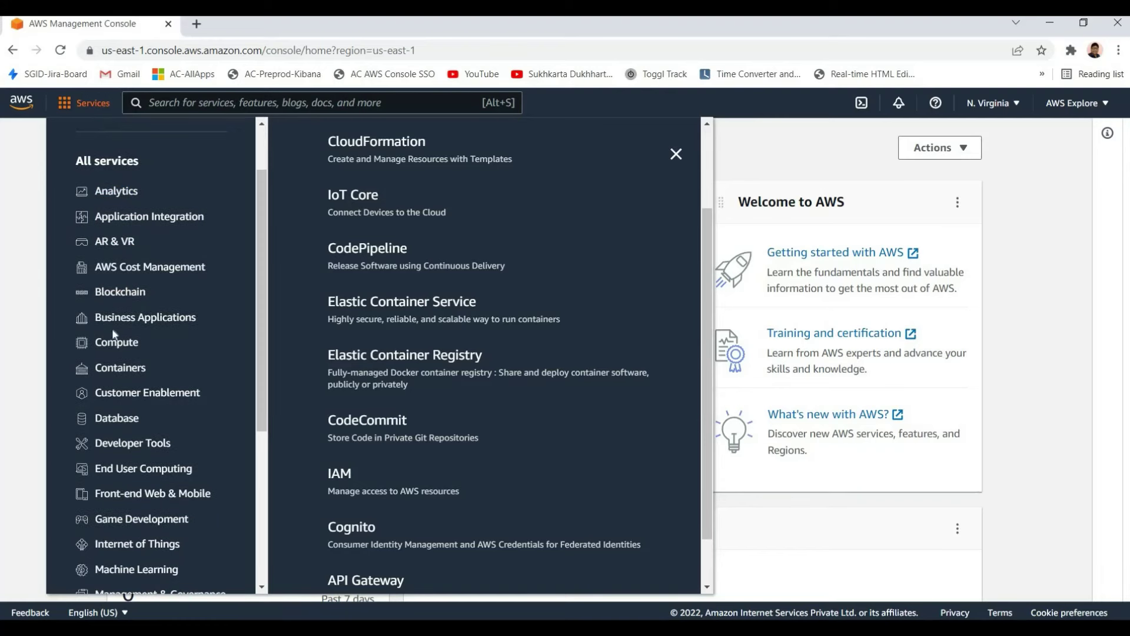
{"action": "left_click", "coordinate": [759, 153]}
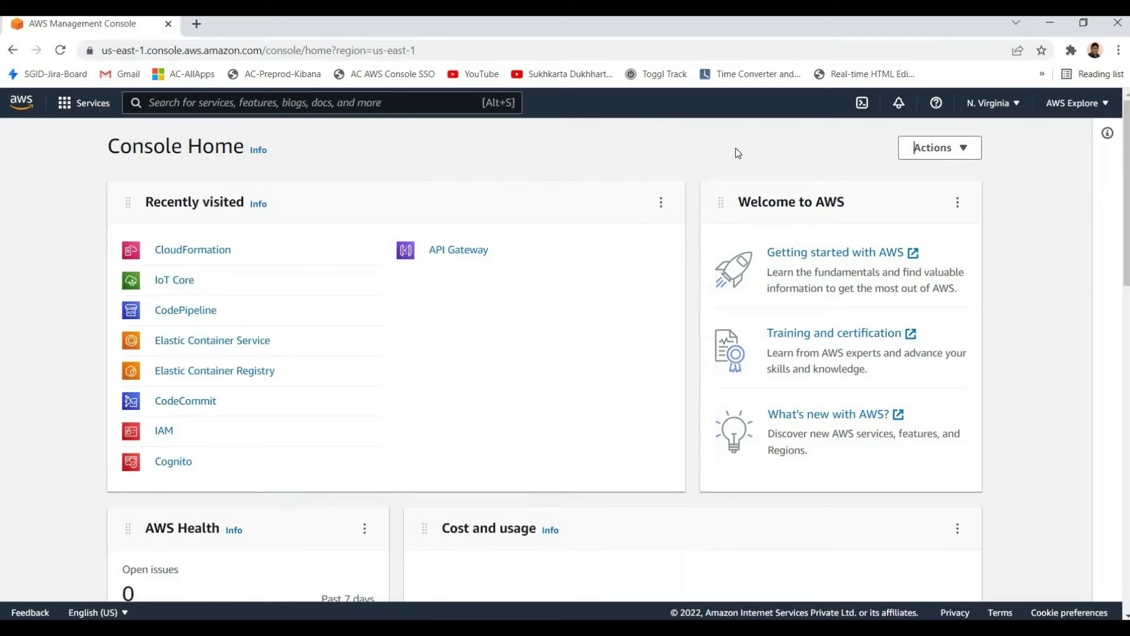